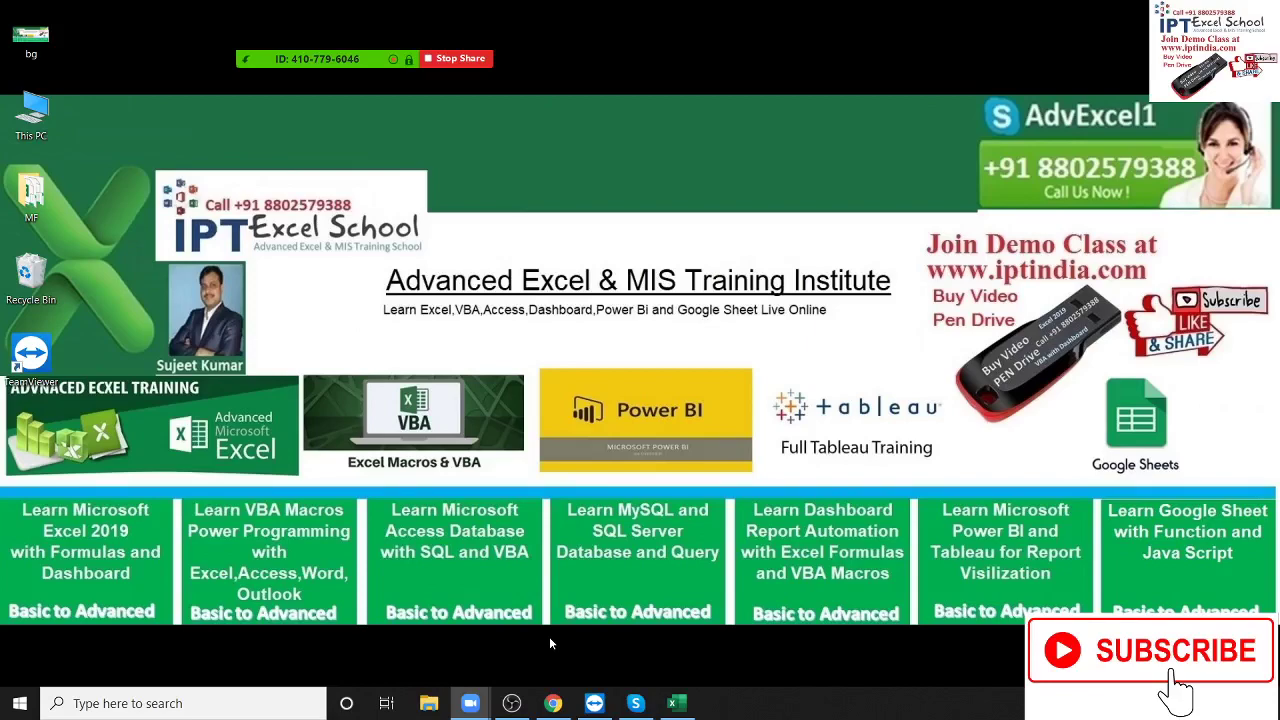
- Restore the Excel Book1 window showing the Name and Date list from the taskbar
{"action": "left_click", "coordinate": [512, 706]}
{"action": "left_click", "coordinate": [516, 709]}
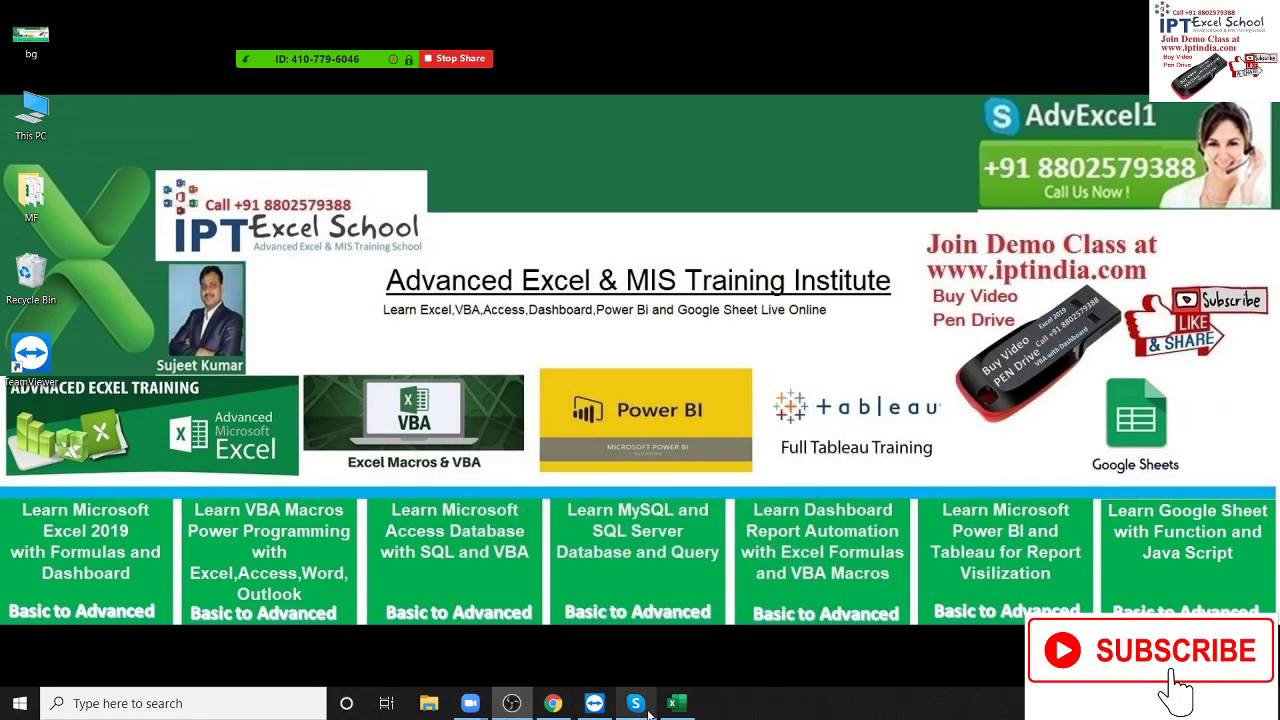
{"action": "left_click", "coordinate": [677, 703]}
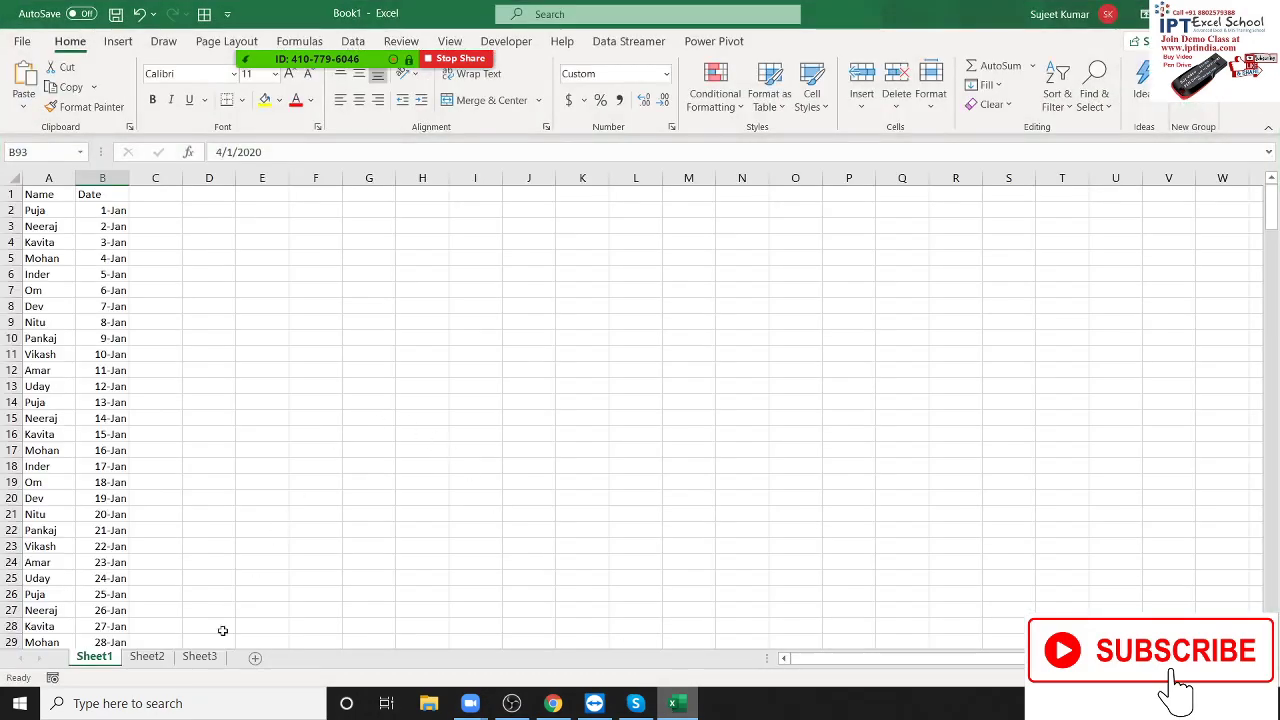
- On Sheet2, enter the label Sheet3 in cell A2
{"action": "left_click", "coordinate": [160, 660]}
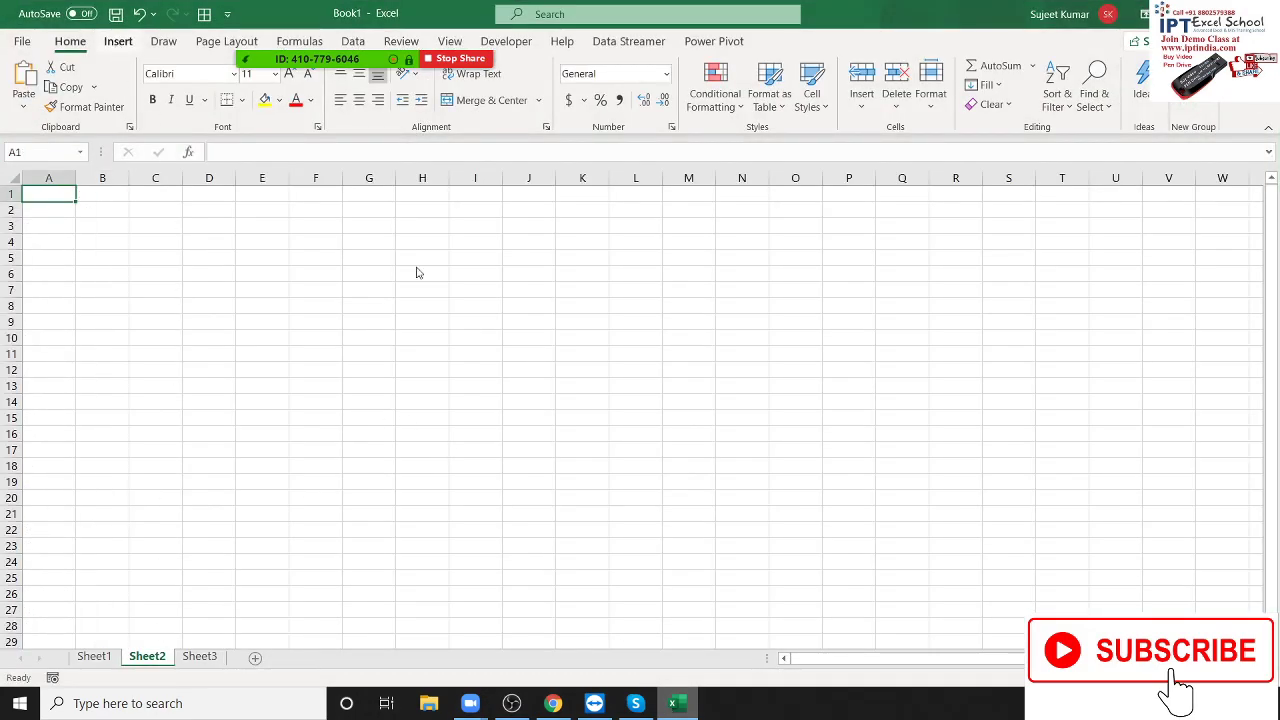
{"action": "key", "text": "alt+n"}
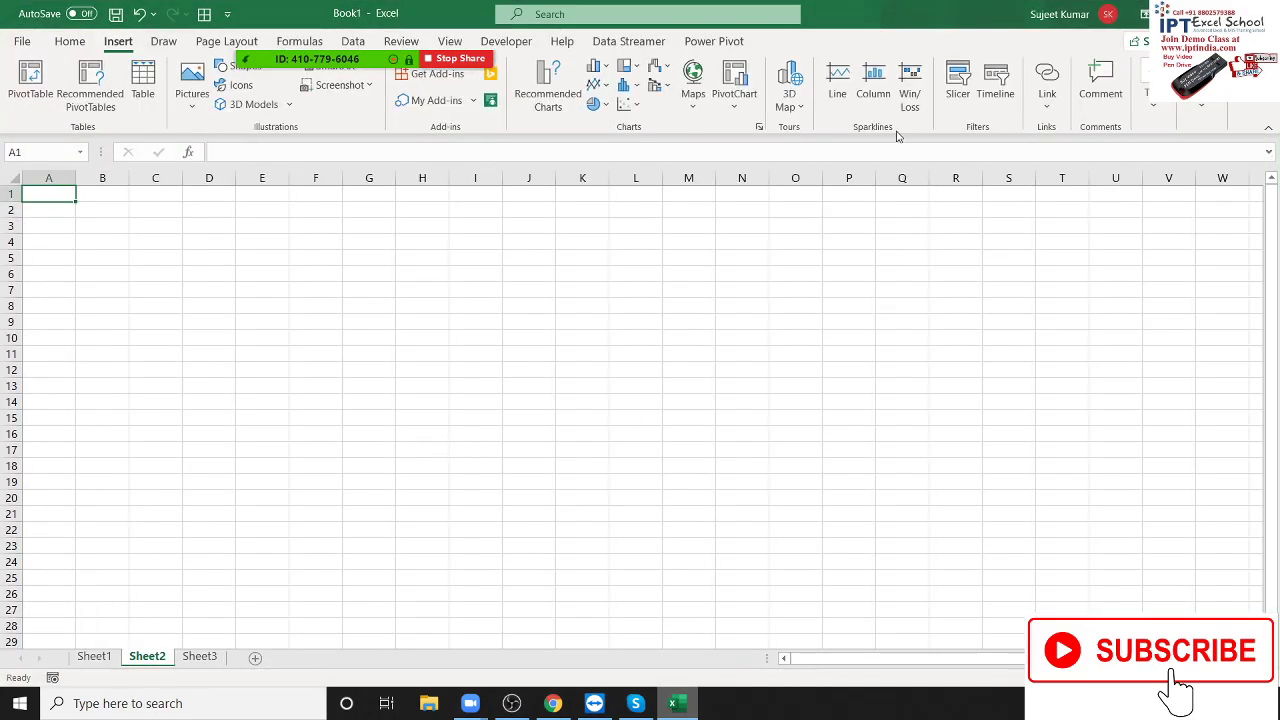
{"action": "left_click", "coordinate": [1045, 112]}
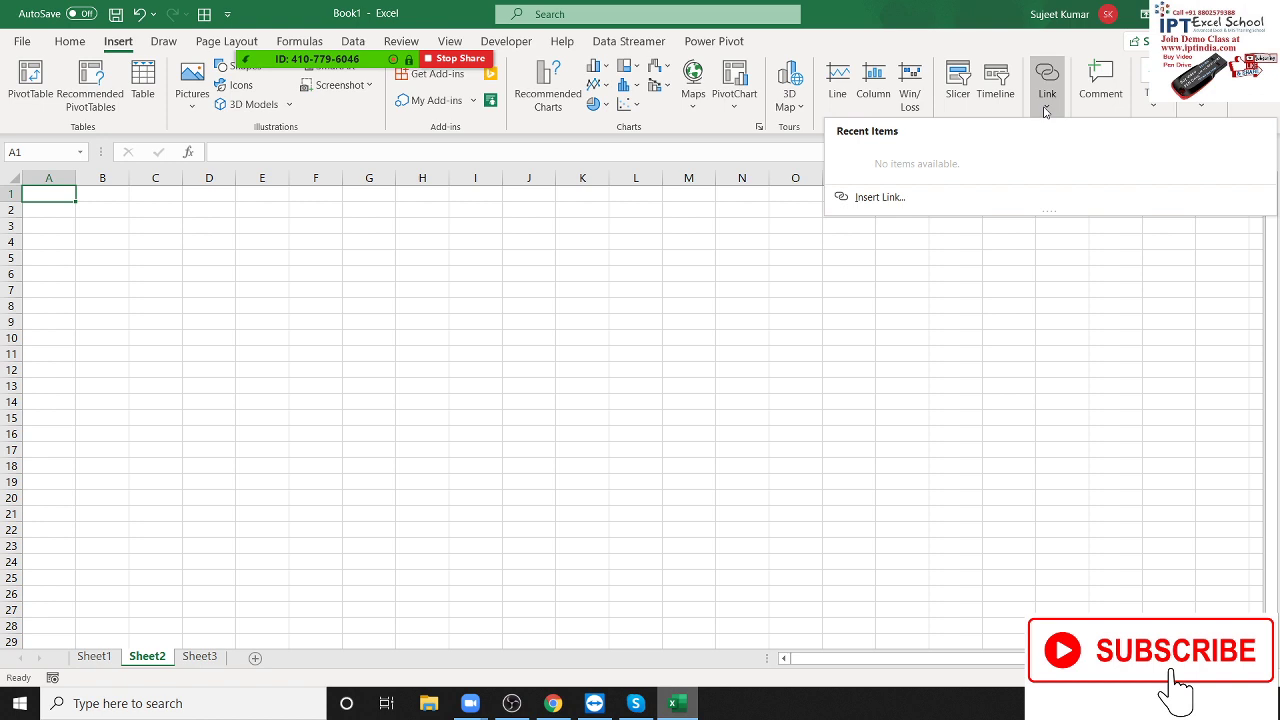
{"action": "left_click", "coordinate": [913, 301]}
{"action": "left_click", "coordinate": [70, 213]}
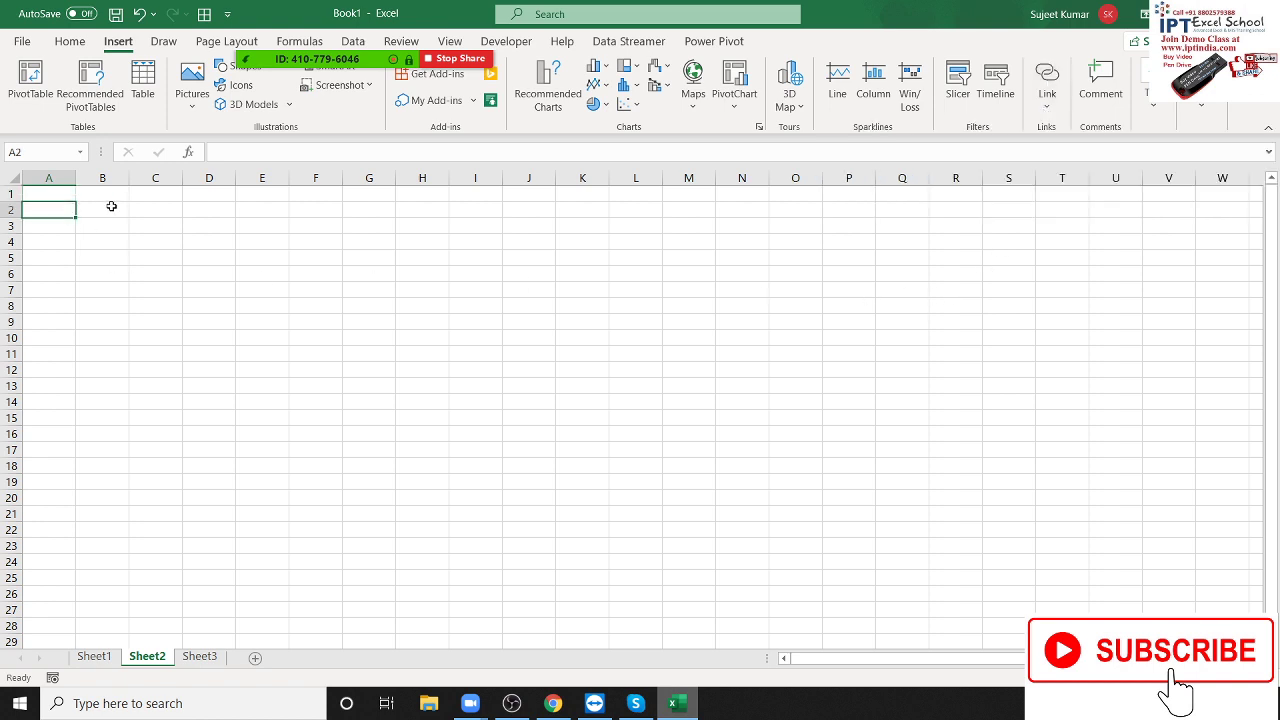
{"action": "type", "text": "G"}
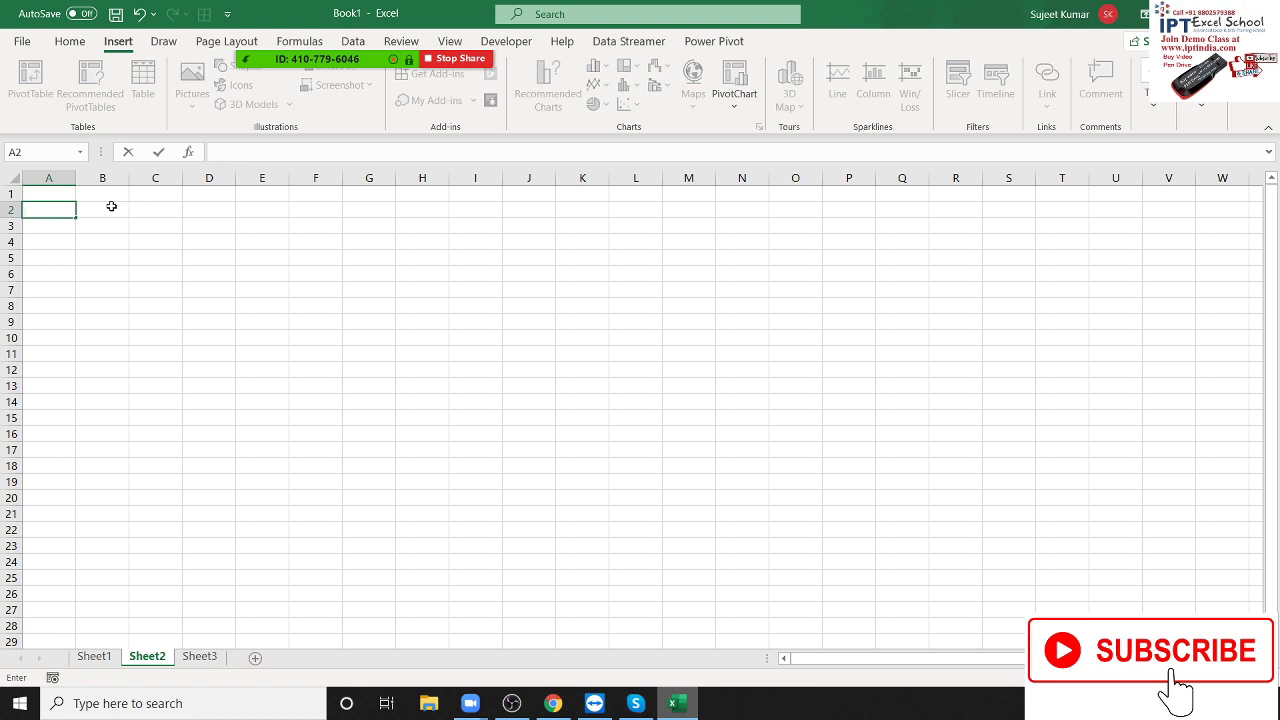
{"action": "type", "text": "eet3"}
{"action": "key", "text": "Return"}
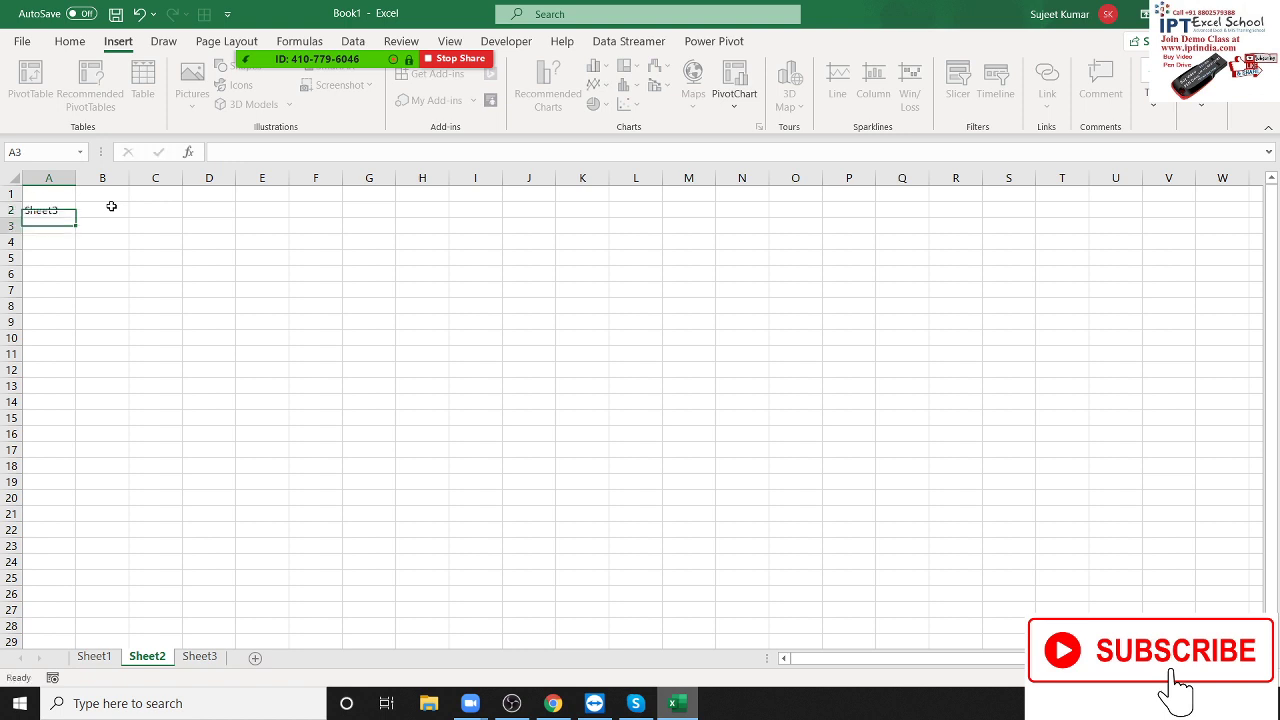
- Hyperlink A2 to Sheet3 in this document, test the jump, and return to Sheet2
{"action": "left_click", "coordinate": [48, 210]}
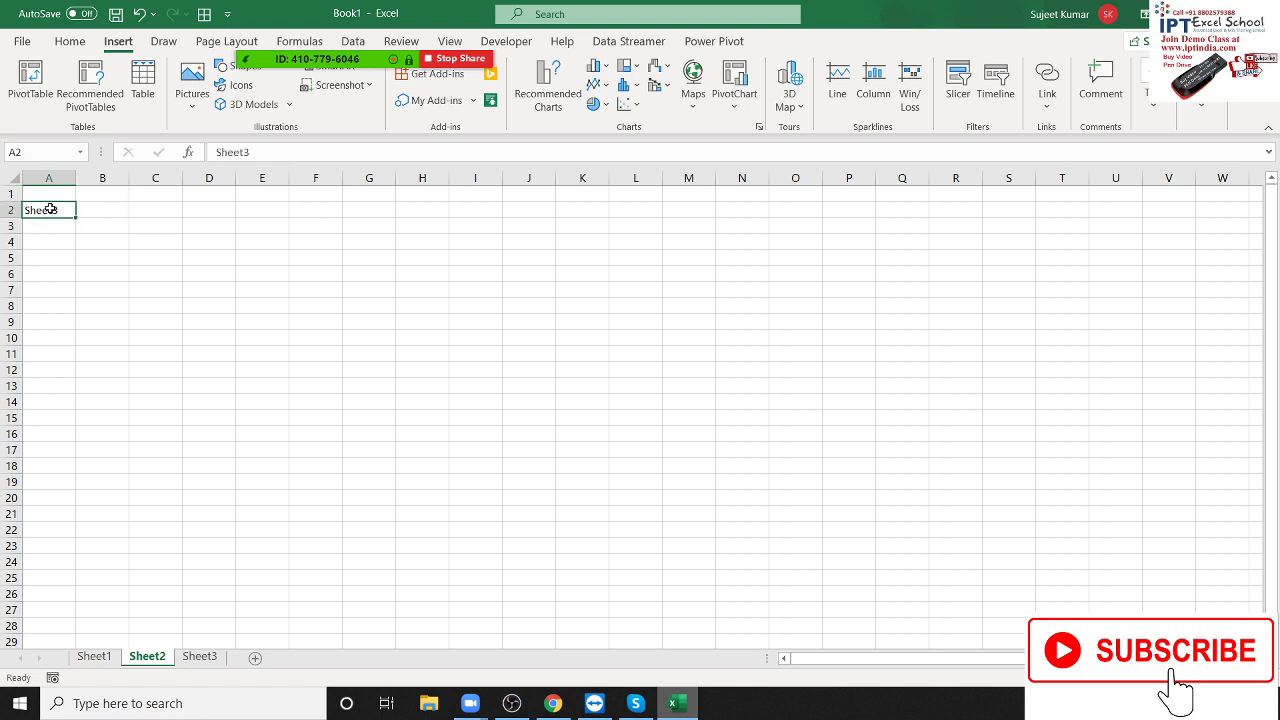
{"action": "left_click", "coordinate": [1047, 85]}
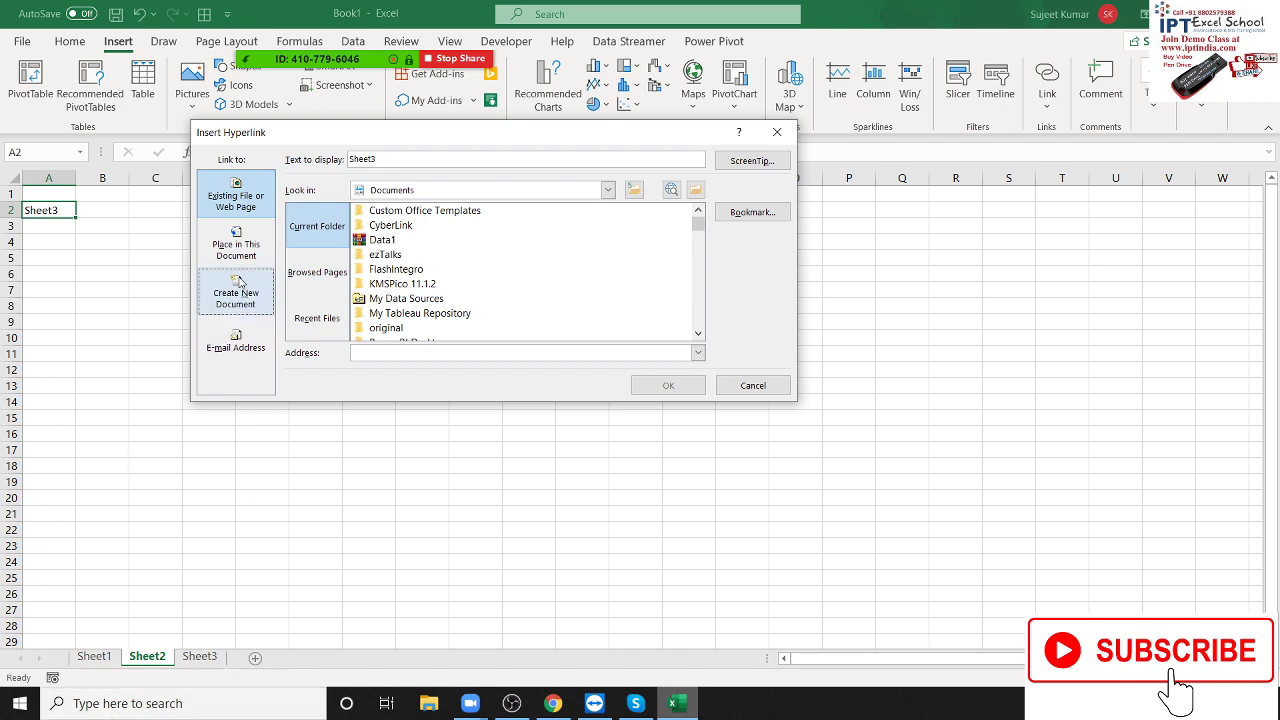
{"action": "left_click", "coordinate": [242, 262]}
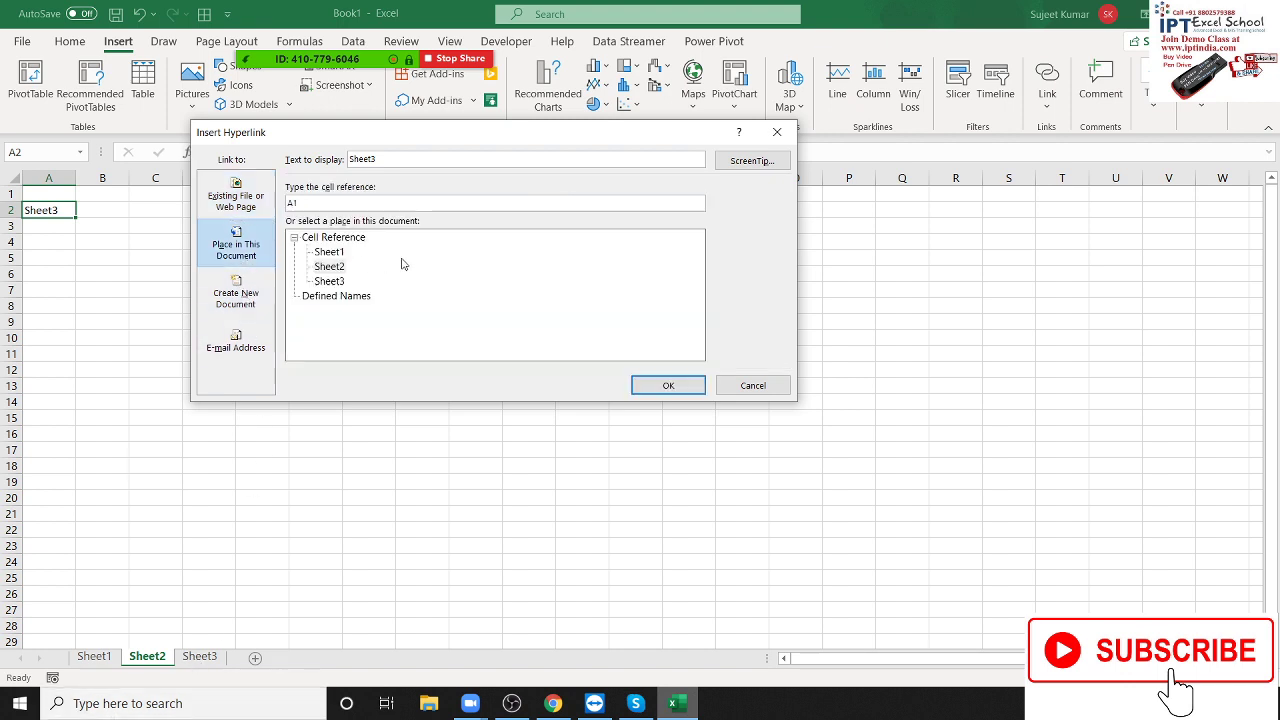
{"action": "left_click", "coordinate": [330, 282]}
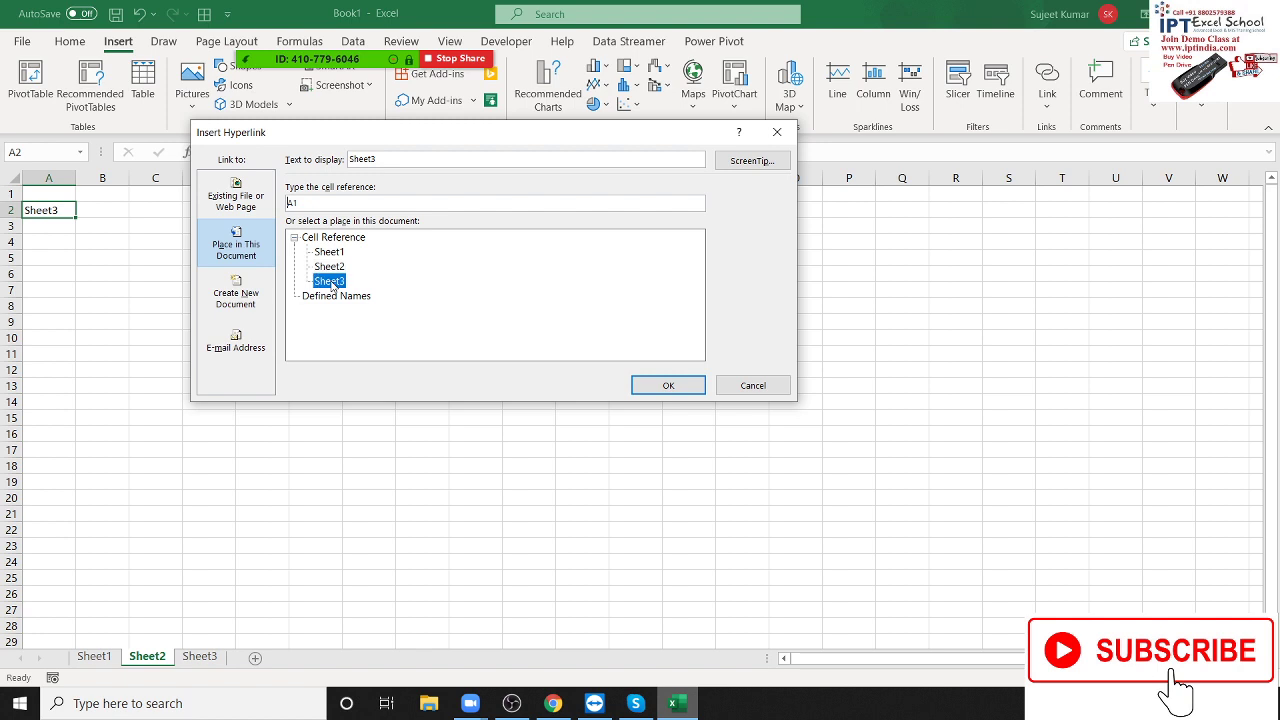
{"action": "left_click", "coordinate": [663, 388]}
{"action": "left_click", "coordinate": [389, 366]}
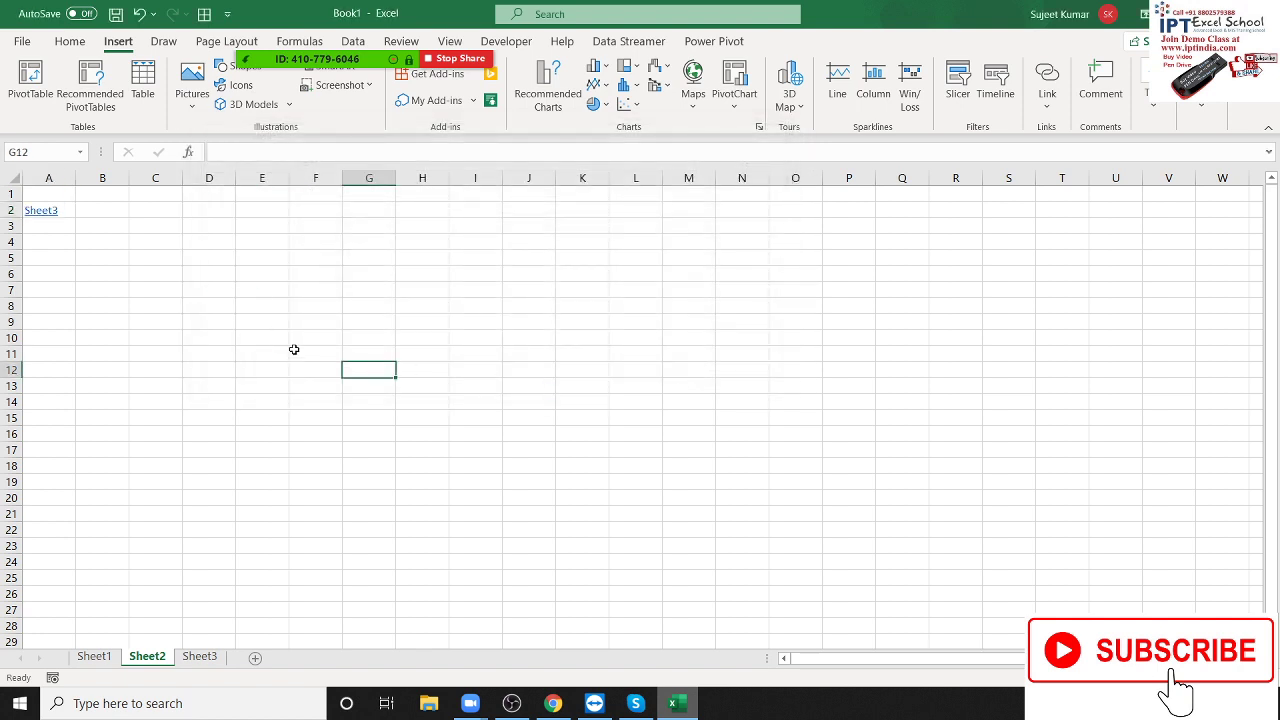
{"action": "left_click", "coordinate": [40, 216]}
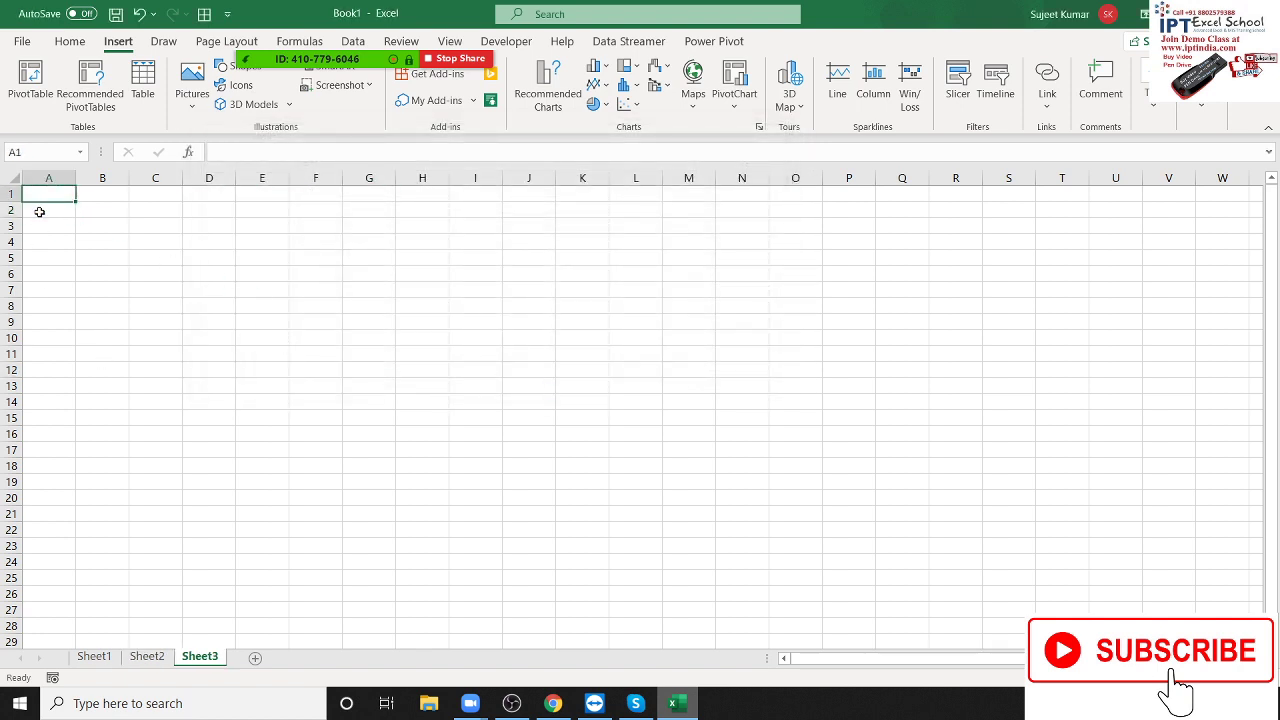
{"action": "left_click", "coordinate": [147, 656]}
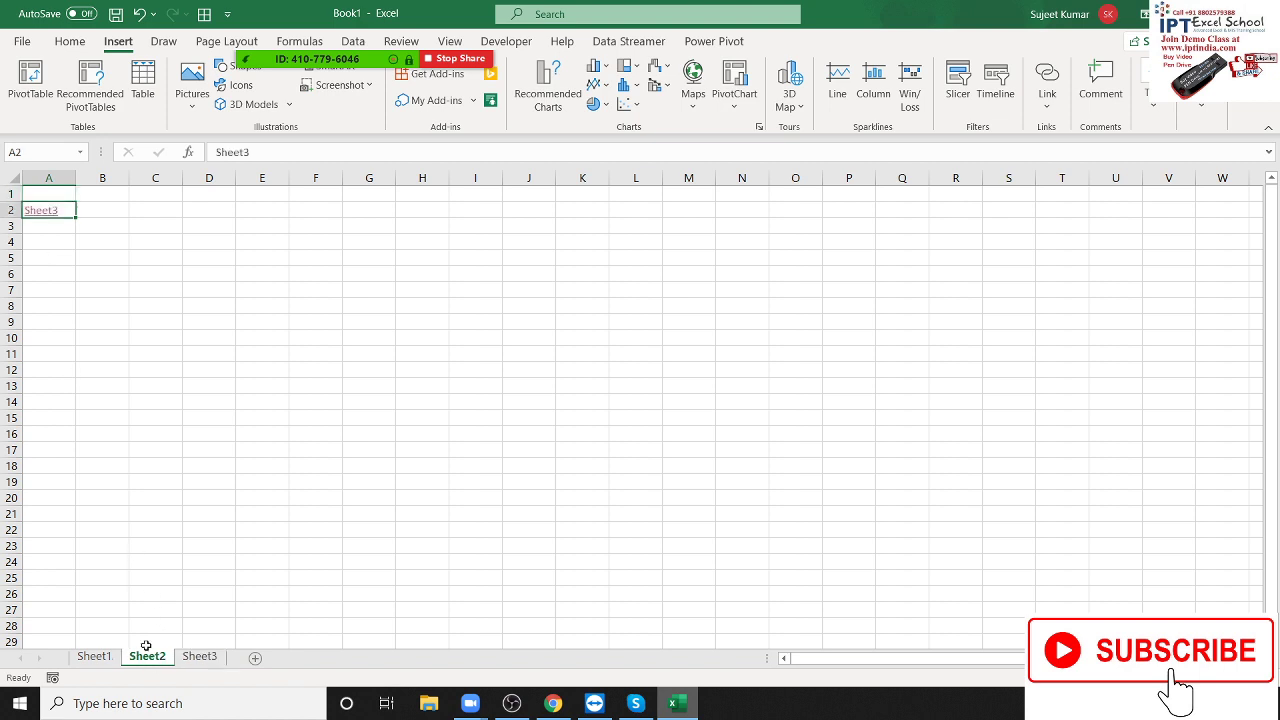
- Change the A2 link's cell reference to B2 on Sheet3 and follow it to check
{"action": "left_click", "coordinate": [160, 226]}
{"action": "left_click", "coordinate": [63, 210]}
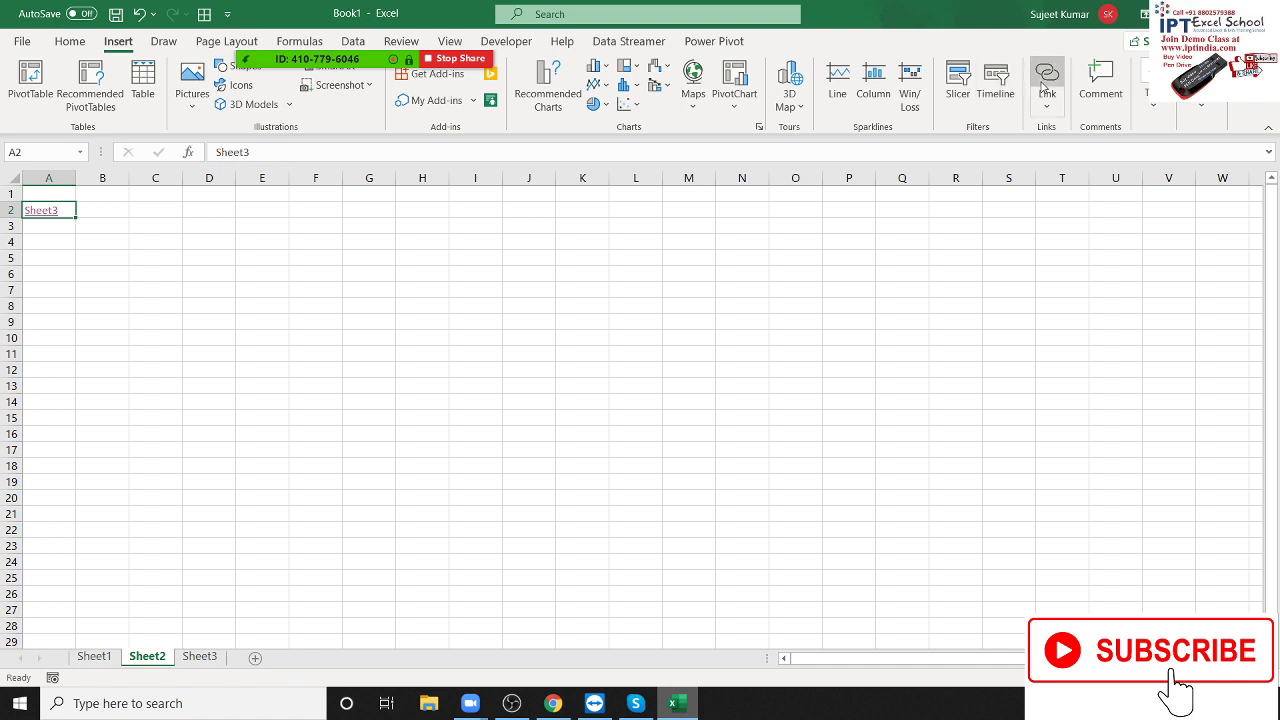
{"action": "left_click", "coordinate": [1043, 88]}
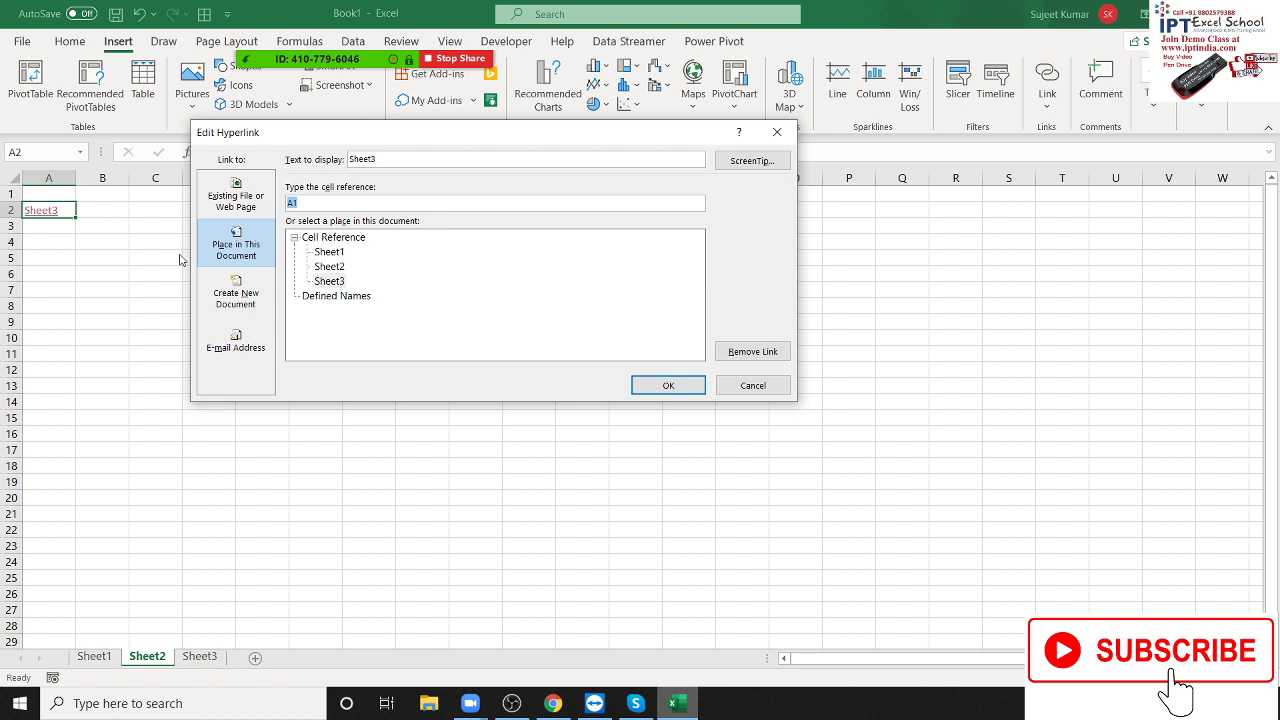
{"action": "type", "text": "B2"}
{"action": "left_click", "coordinate": [667, 388]}
{"action": "left_click", "coordinate": [146, 268]}
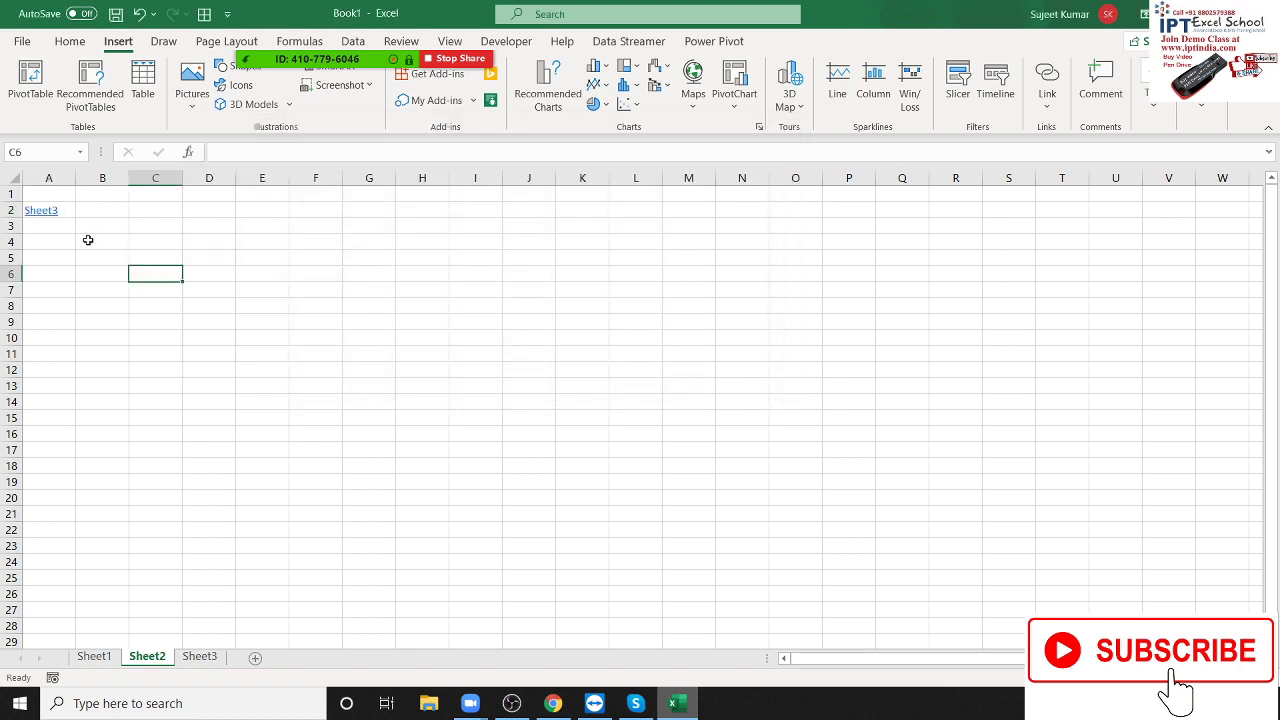
{"action": "left_click", "coordinate": [52, 212]}
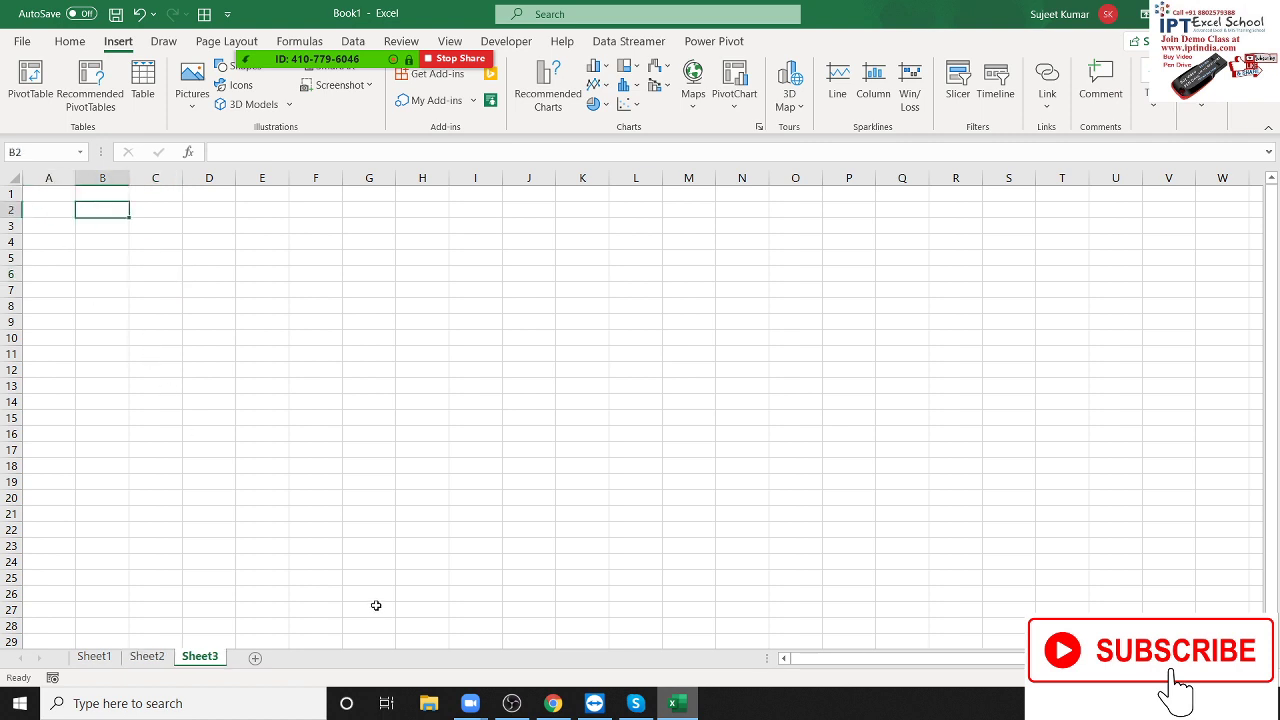
{"action": "left_click", "coordinate": [56, 198]}
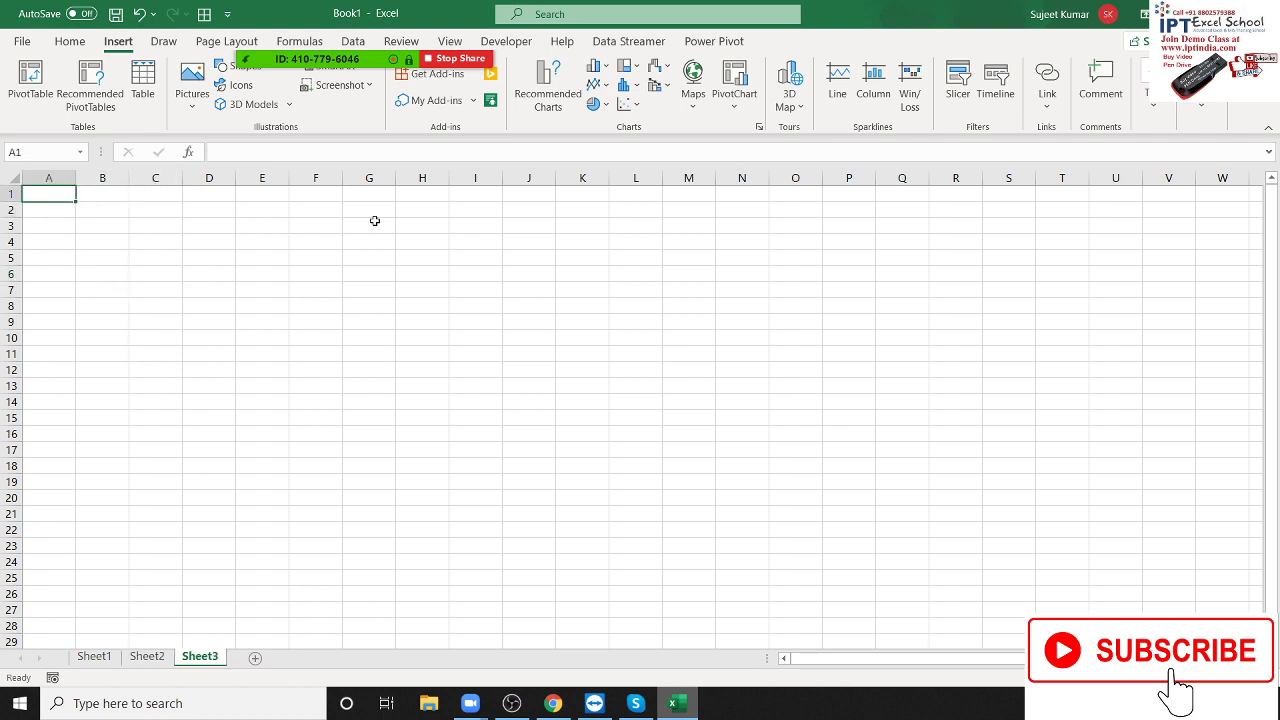
- Enter the text Top in cell J70 of Sheet3
{"action": "left_click", "coordinate": [526, 197]}
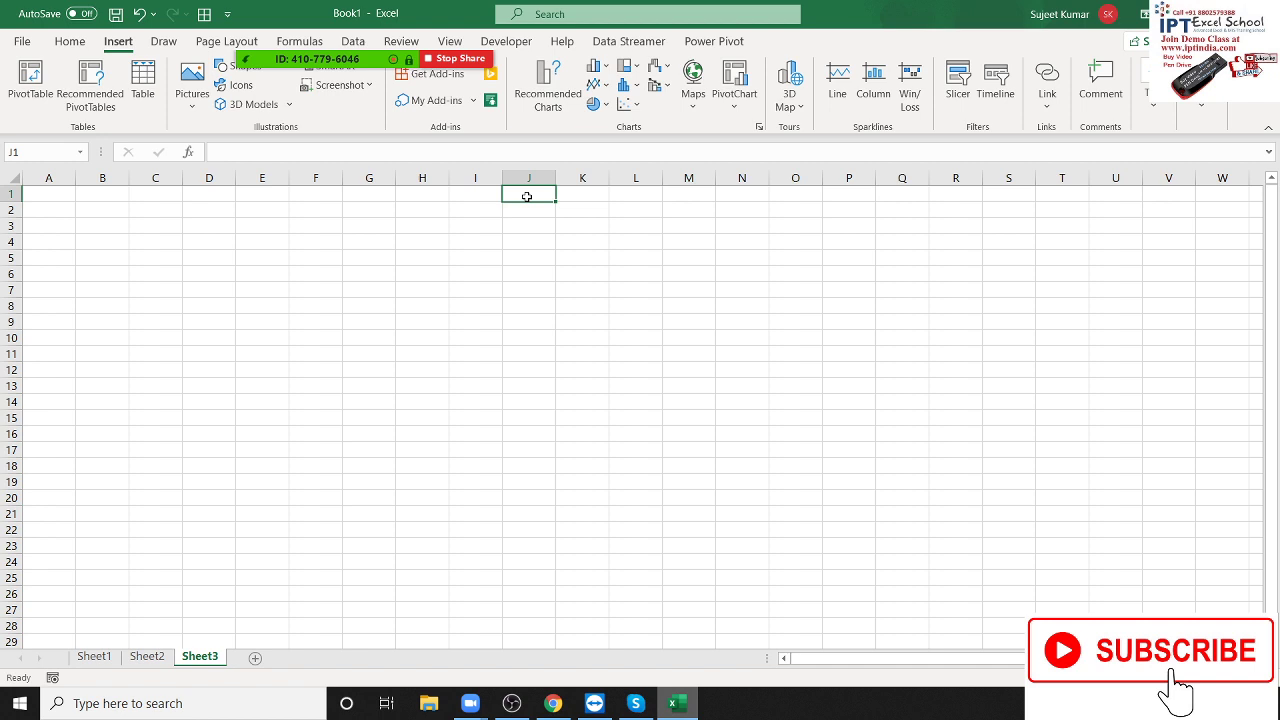
{"action": "type", "text": "Bott"}
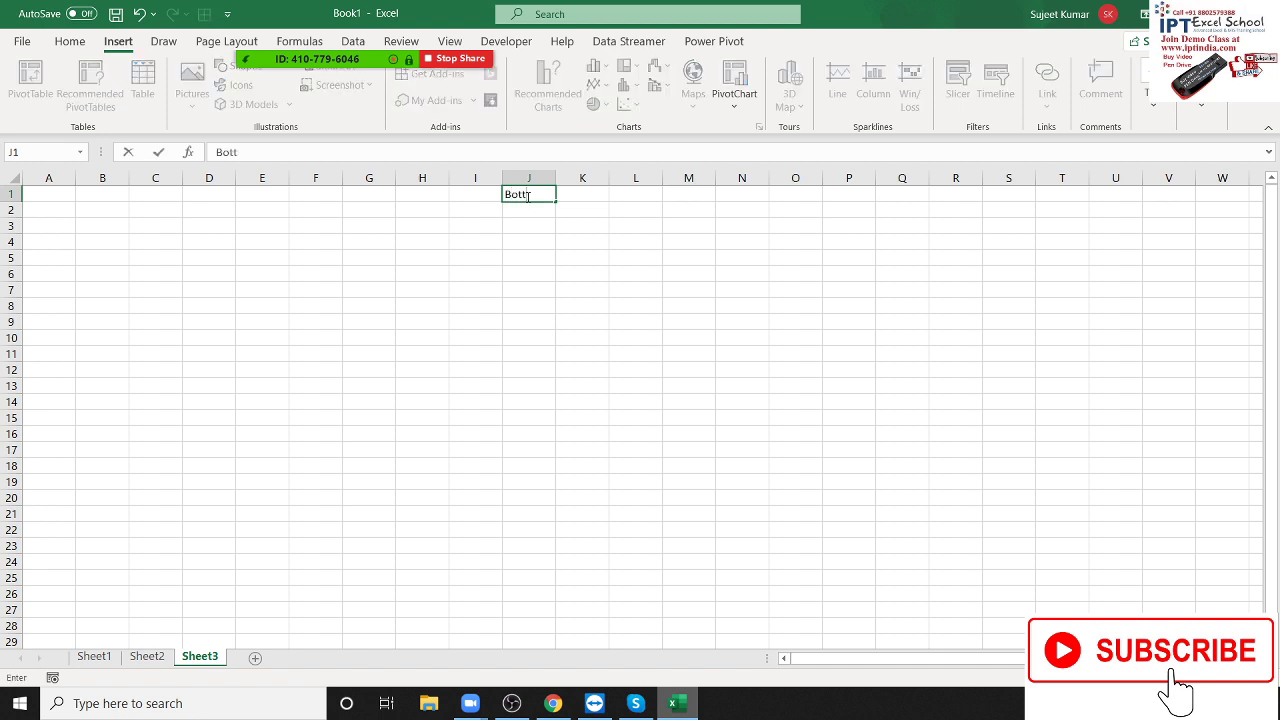
{"action": "key", "text": "Escape"}
{"action": "scroll", "coordinate": [517, 449], "scroll_direction": "down", "scroll_amount": 4}
{"action": "scroll", "coordinate": [523, 491], "scroll_direction": "down", "scroll_amount": 9}
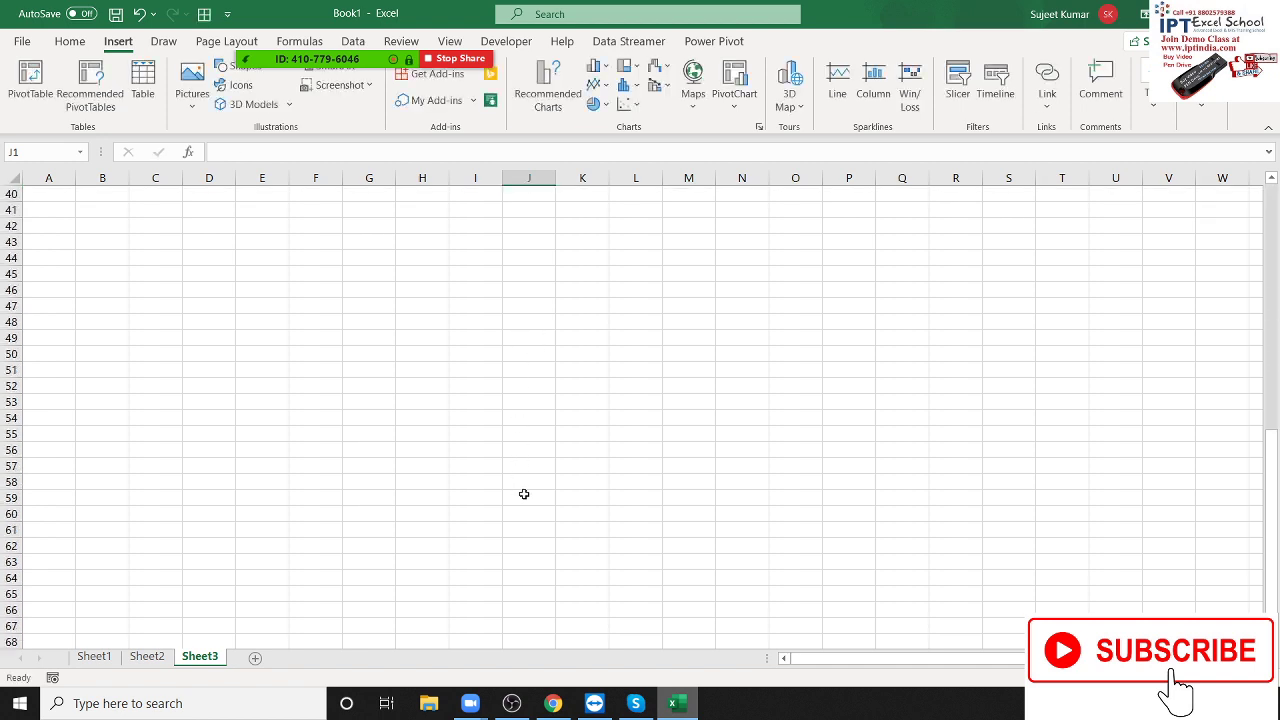
{"action": "scroll", "coordinate": [523, 491], "scroll_direction": "down", "scroll_amount": 4}
{"action": "left_click", "coordinate": [523, 475]}
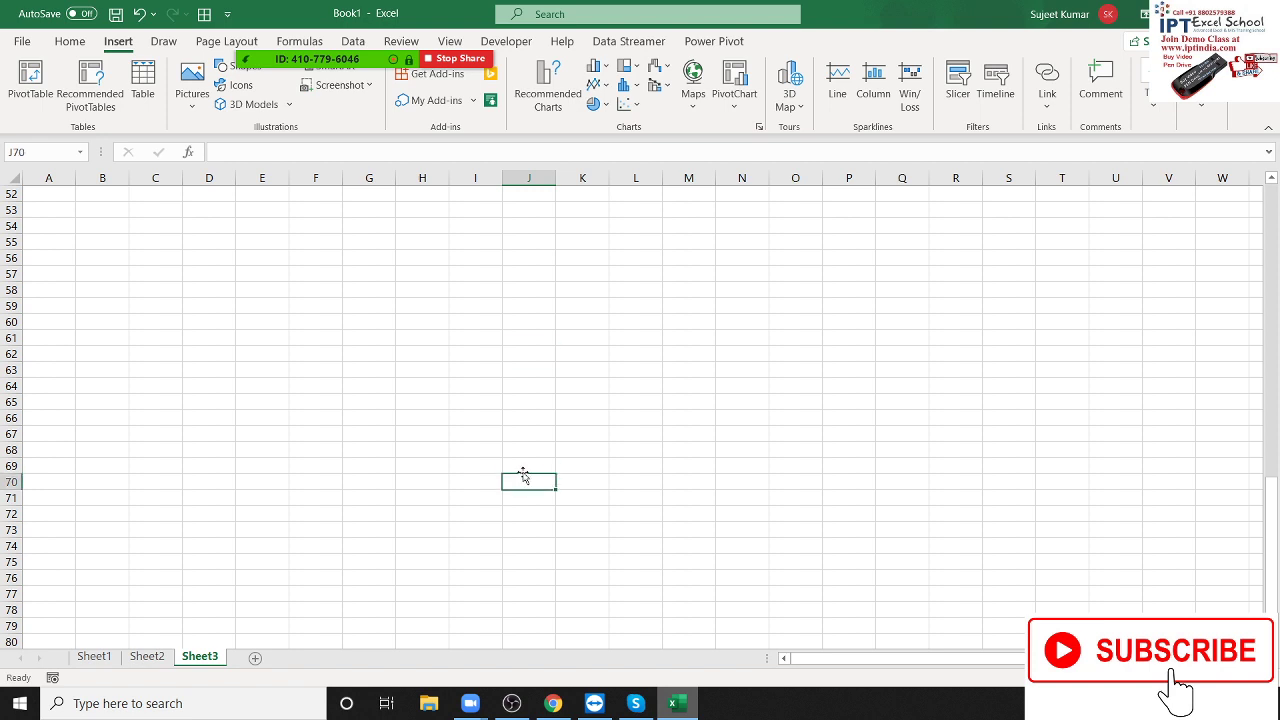
{"action": "type", "text": "Top"}
{"action": "key", "text": "Return"}
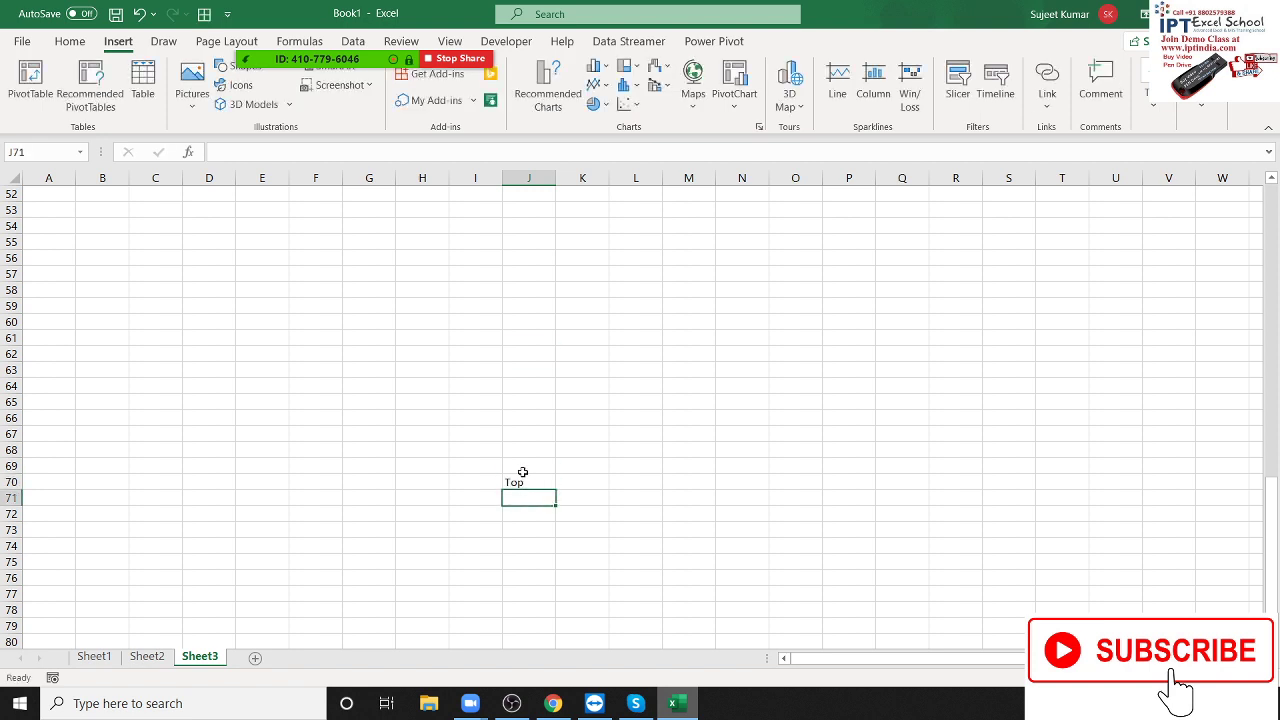
- Hyperlink the Top cell J70 to cell J1 on Sheet3
{"action": "left_click", "coordinate": [526, 483]}
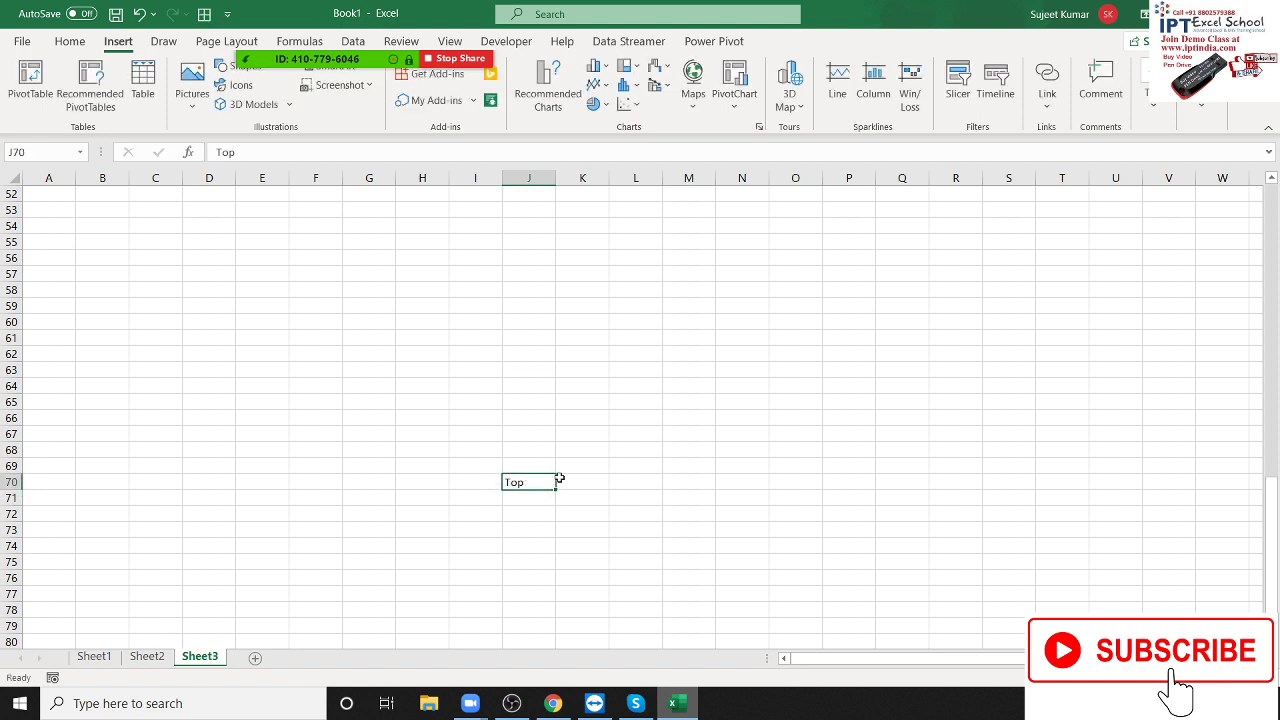
{"action": "left_click", "coordinate": [1047, 80]}
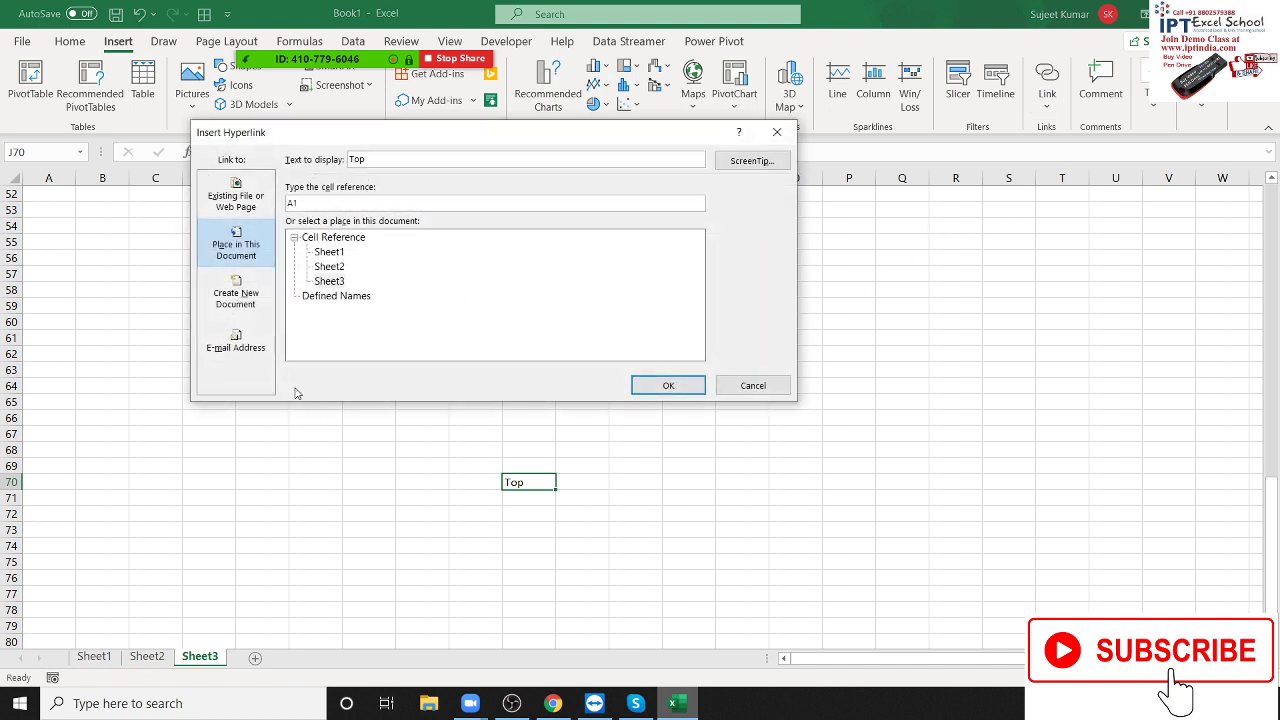
{"action": "left_click", "coordinate": [333, 280]}
{"action": "left_click", "coordinate": [309, 204]}
{"action": "type", "text": "J"}
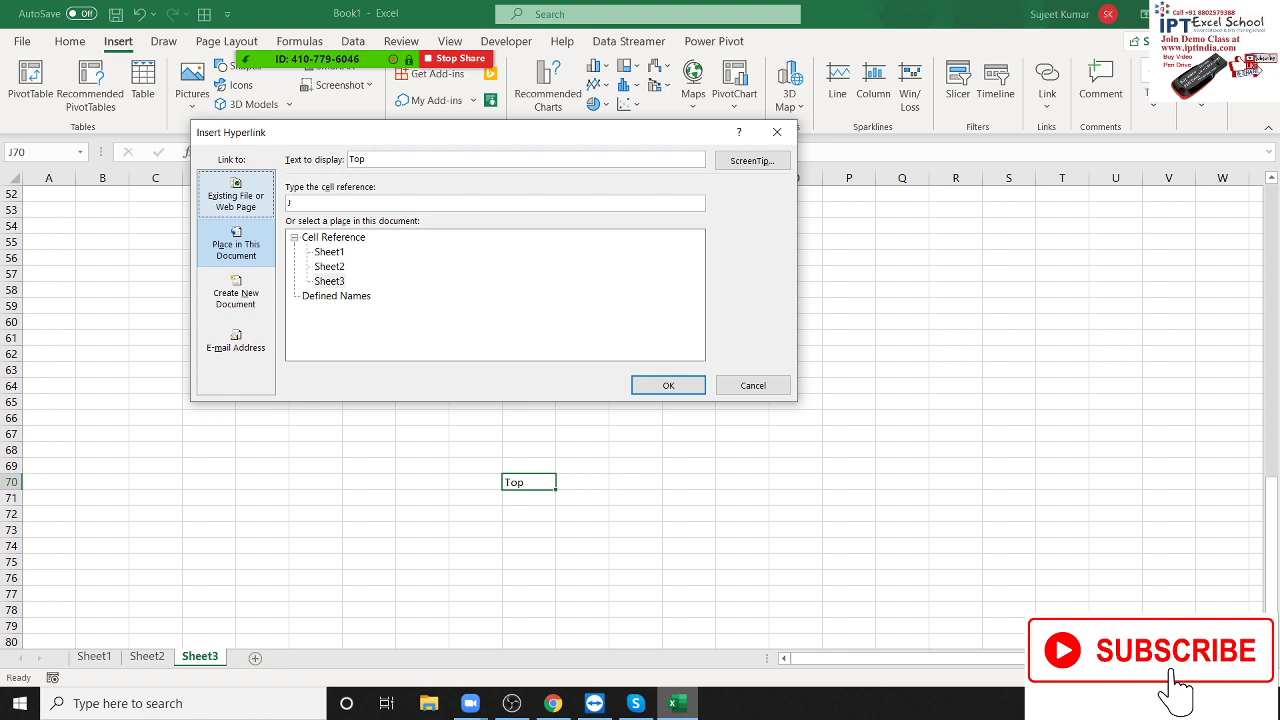
{"action": "left_click", "coordinate": [684, 391]}
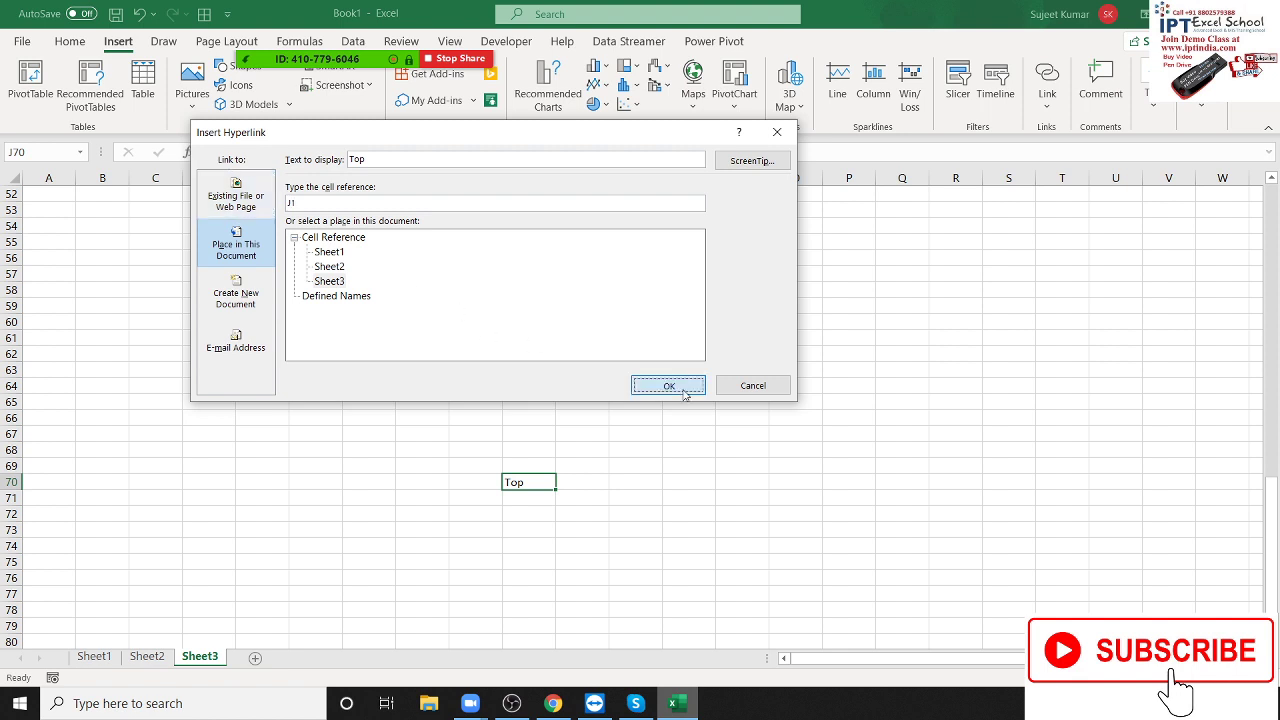
{"action": "left_click", "coordinate": [790, 496]}
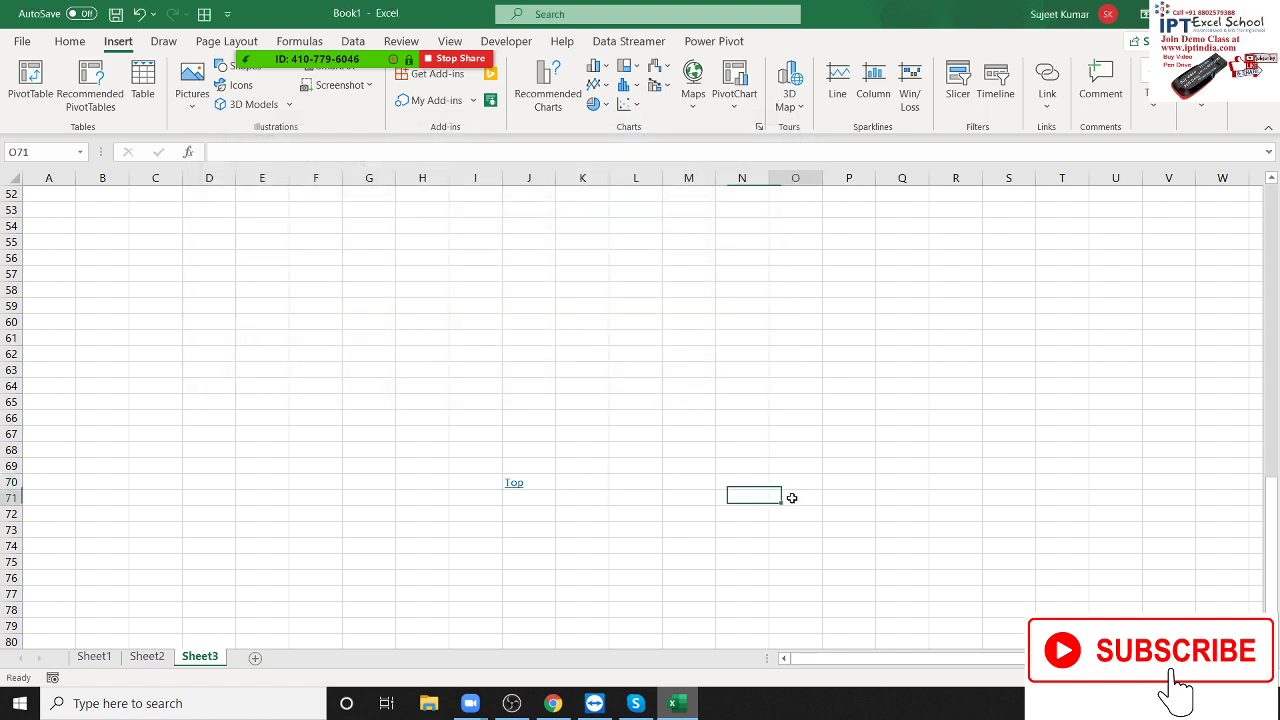
- Test the Top link, scrolling back to row 70 and jumping to J1 again
{"action": "left_click", "coordinate": [517, 490]}
{"action": "left_click", "coordinate": [517, 490]}
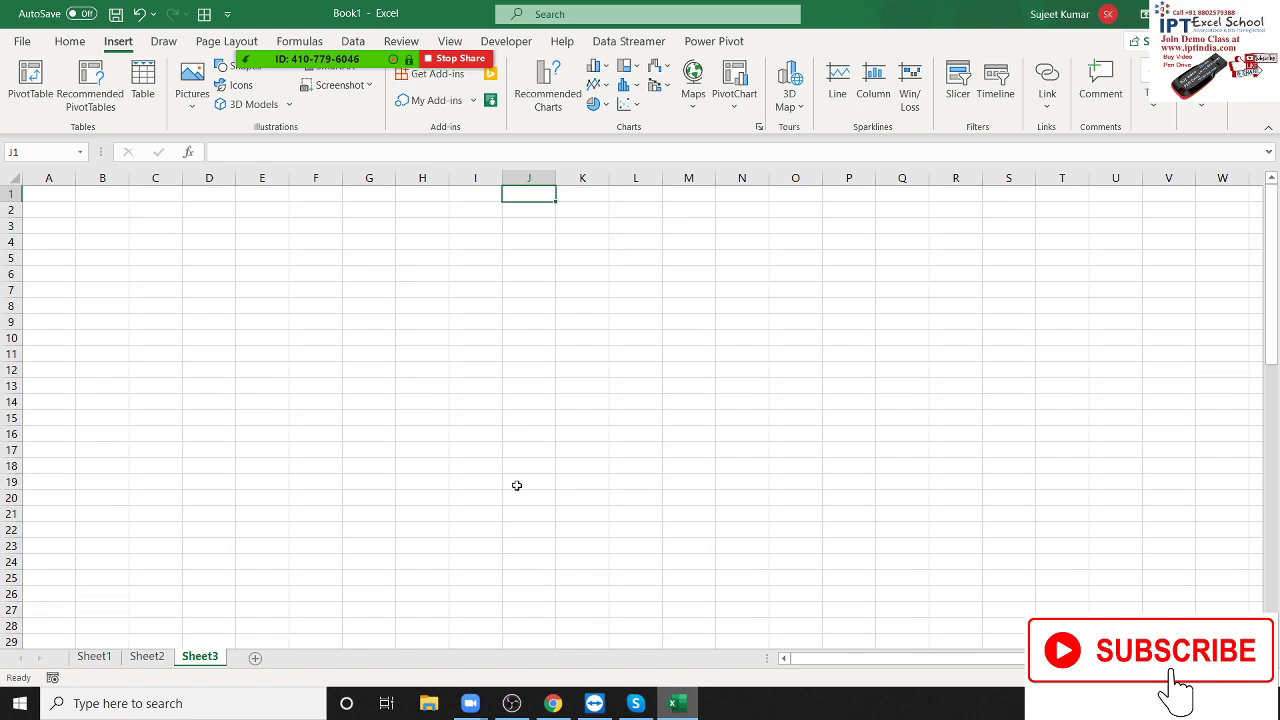
{"action": "scroll", "coordinate": [517, 485], "scroll_direction": "down", "scroll_amount": 2}
{"action": "scroll", "coordinate": [517, 485], "scroll_direction": "down", "scroll_amount": 6}
{"action": "scroll", "coordinate": [517, 485], "scroll_direction": "down", "scroll_amount": 8}
{"action": "scroll", "coordinate": [518, 516], "scroll_direction": "down", "scroll_amount": 3}
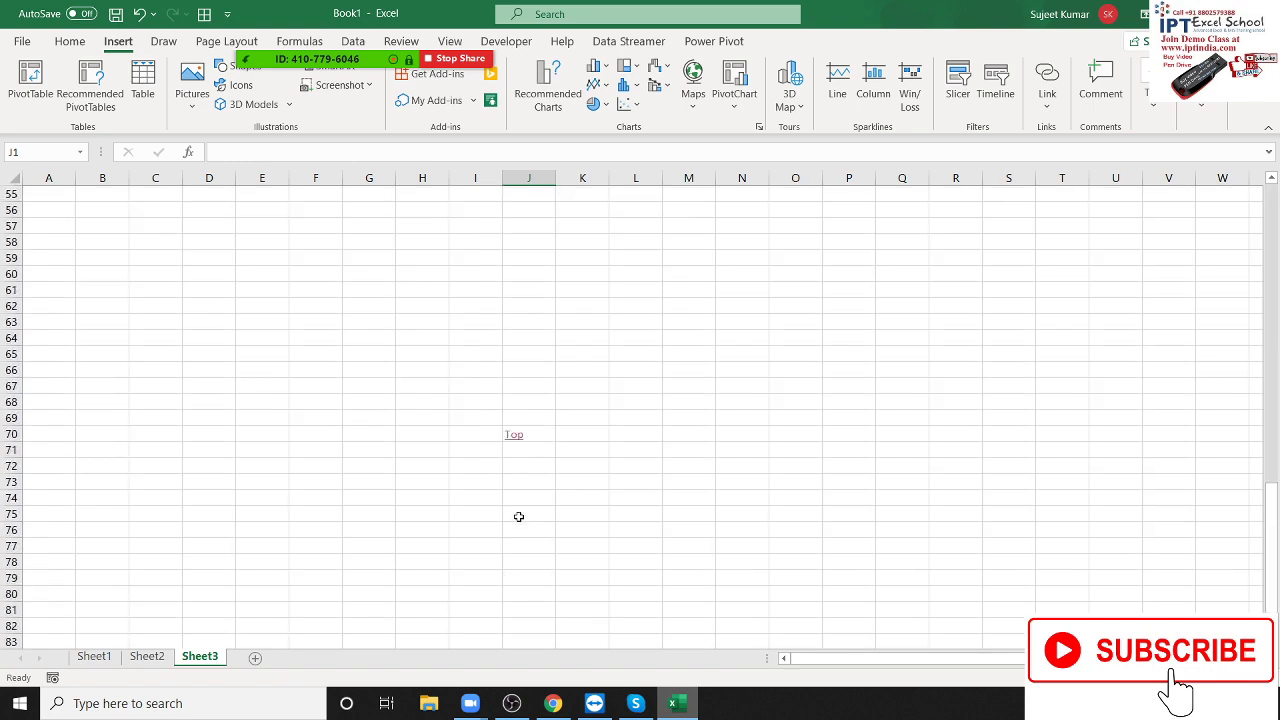
{"action": "left_click", "coordinate": [515, 441]}
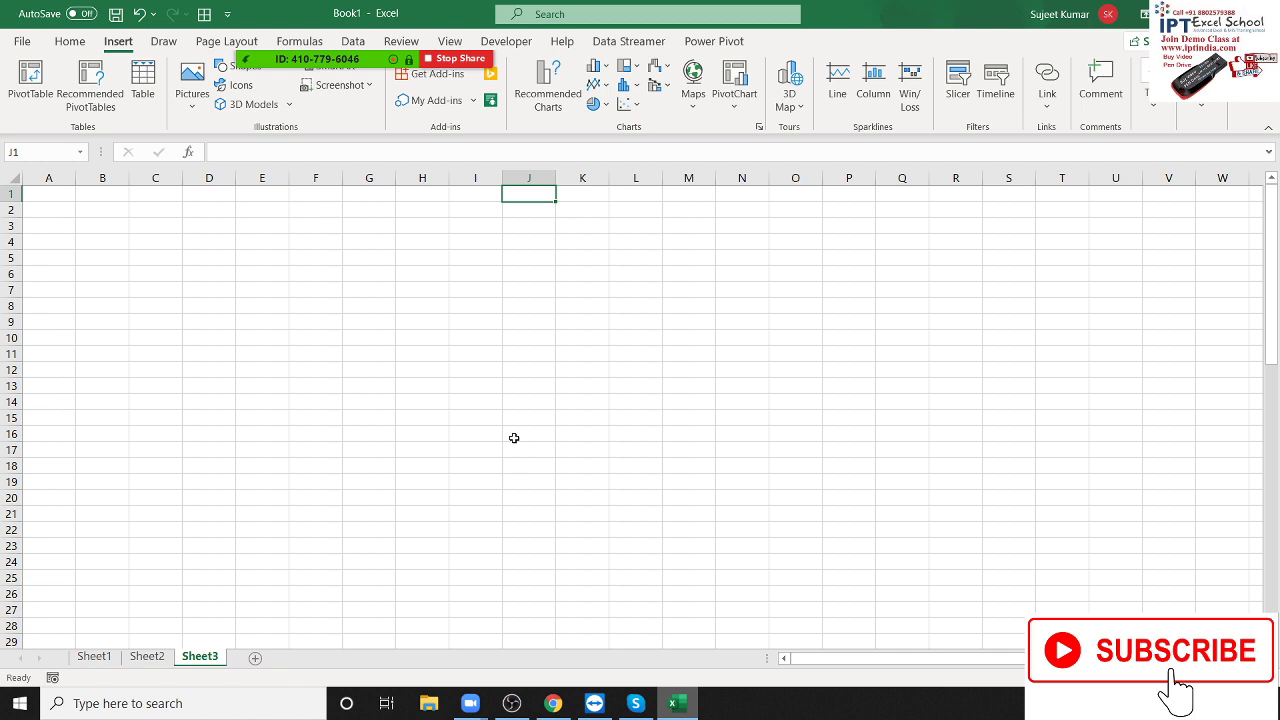
- Enter Book1 in cell D3 of Sheet3
{"action": "left_click", "coordinate": [189, 226]}
{"action": "type", "text": "B"}
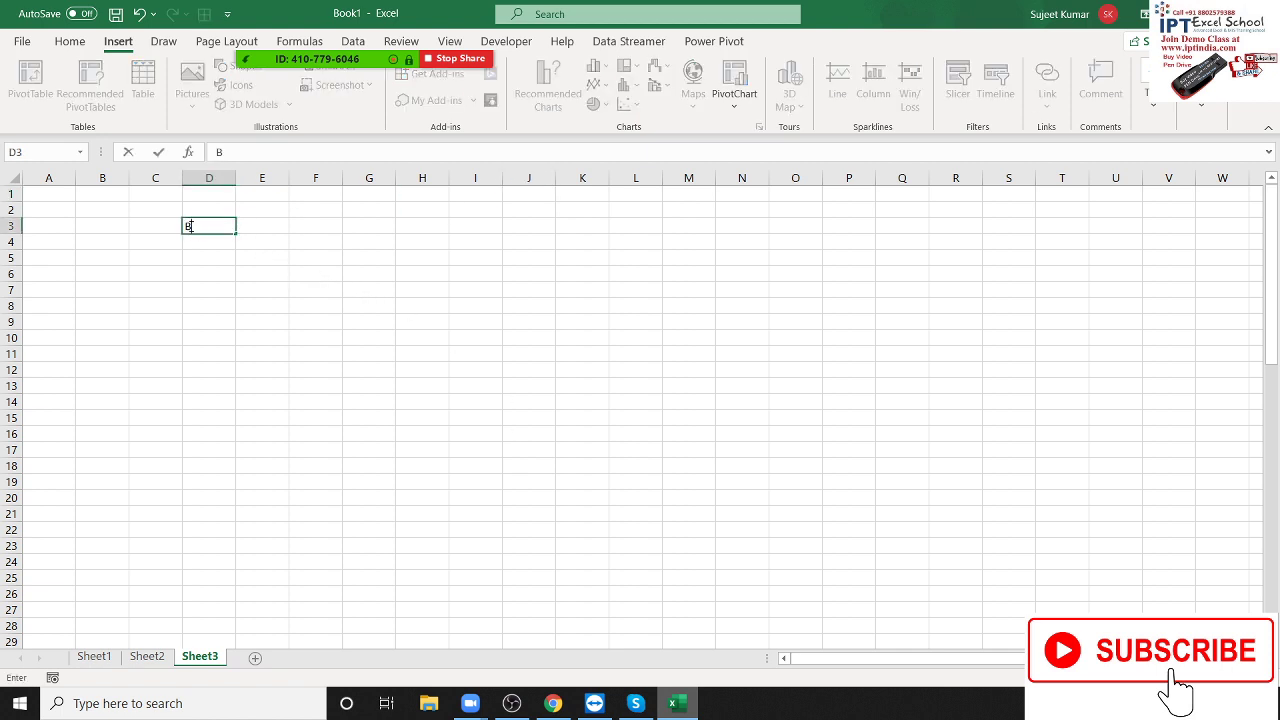
{"action": "type", "text": "ook1"}
{"action": "key", "text": "Return"}
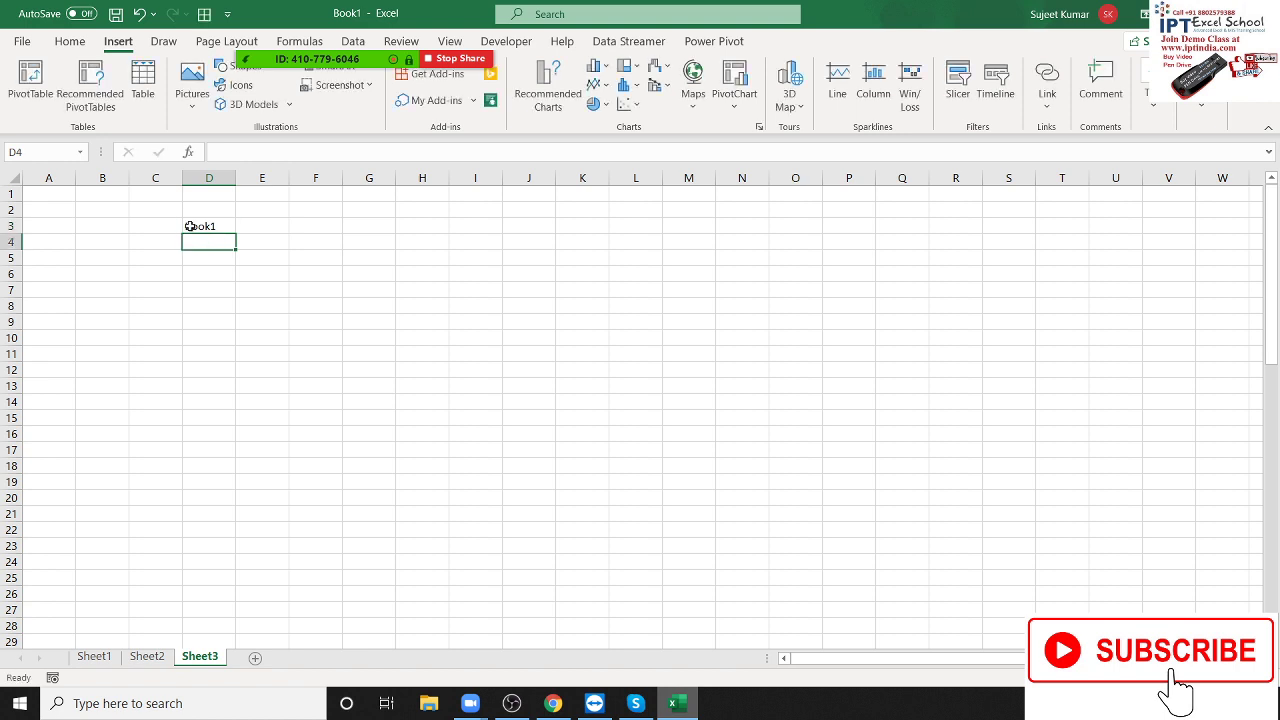
{"action": "left_click", "coordinate": [189, 226]}
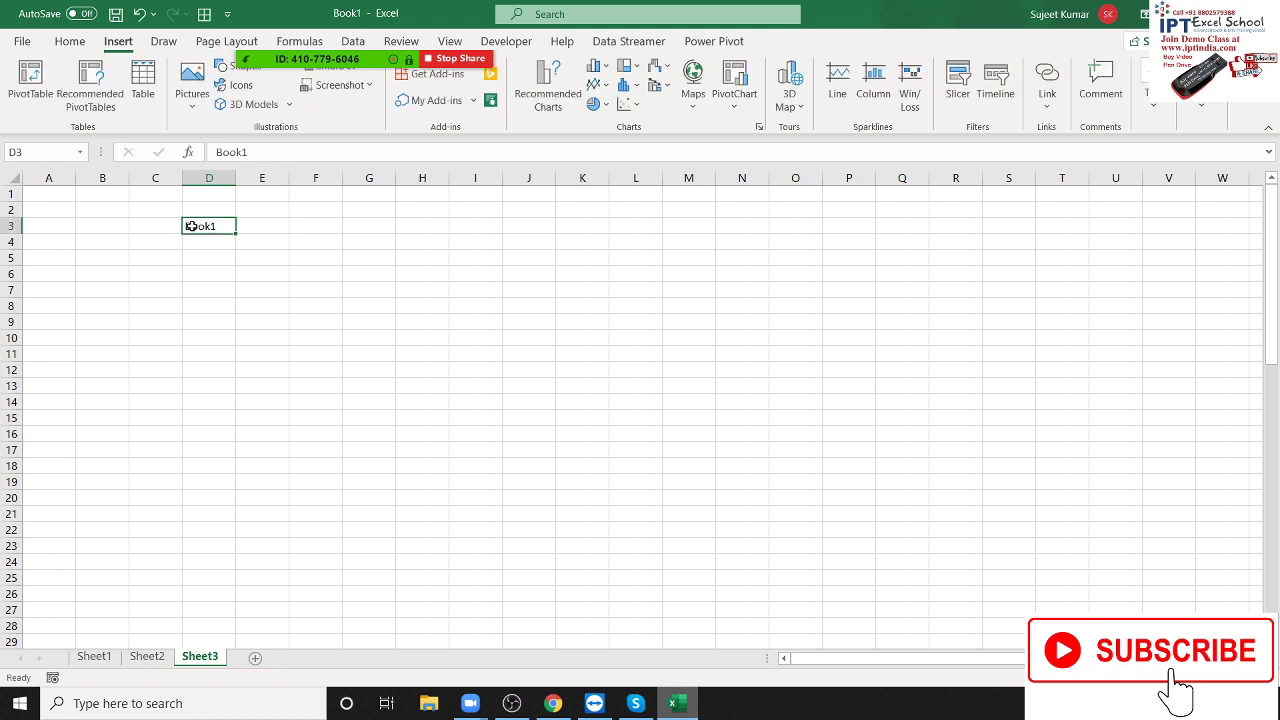
- Link D3 to the existing file 19-Apr-20 in Documents
{"action": "left_click", "coordinate": [1047, 78]}
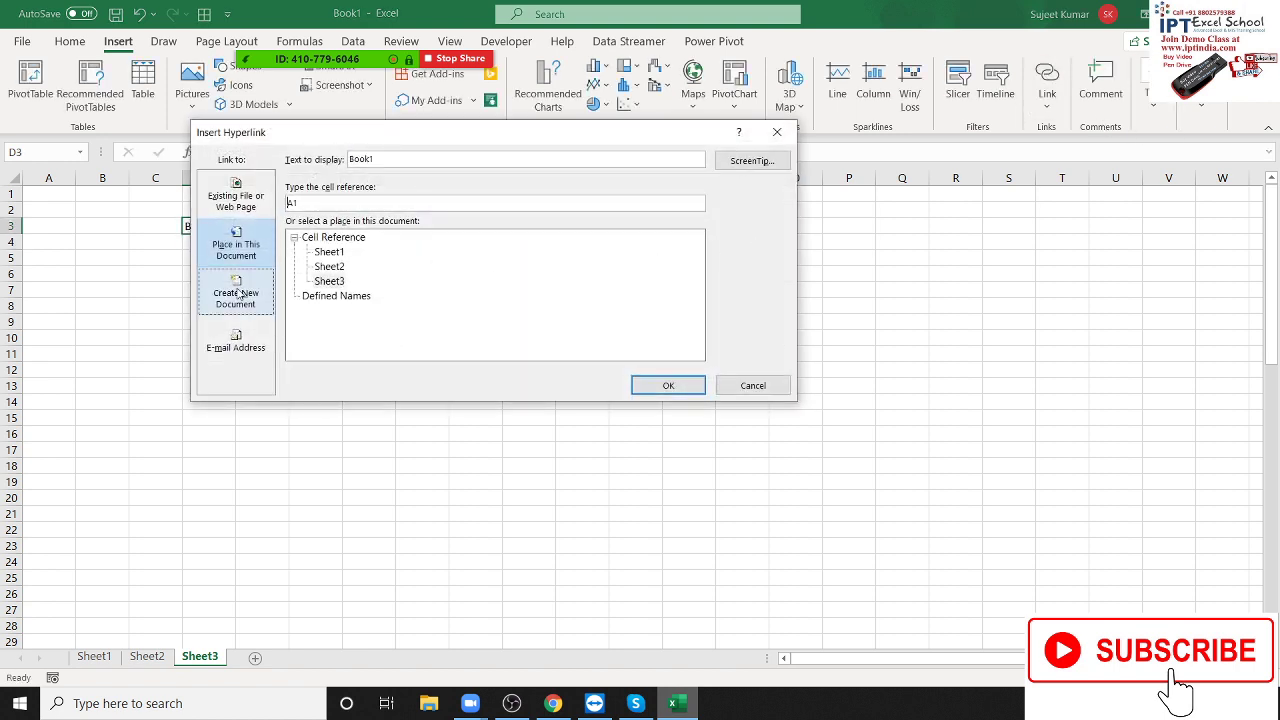
{"action": "left_click", "coordinate": [247, 200]}
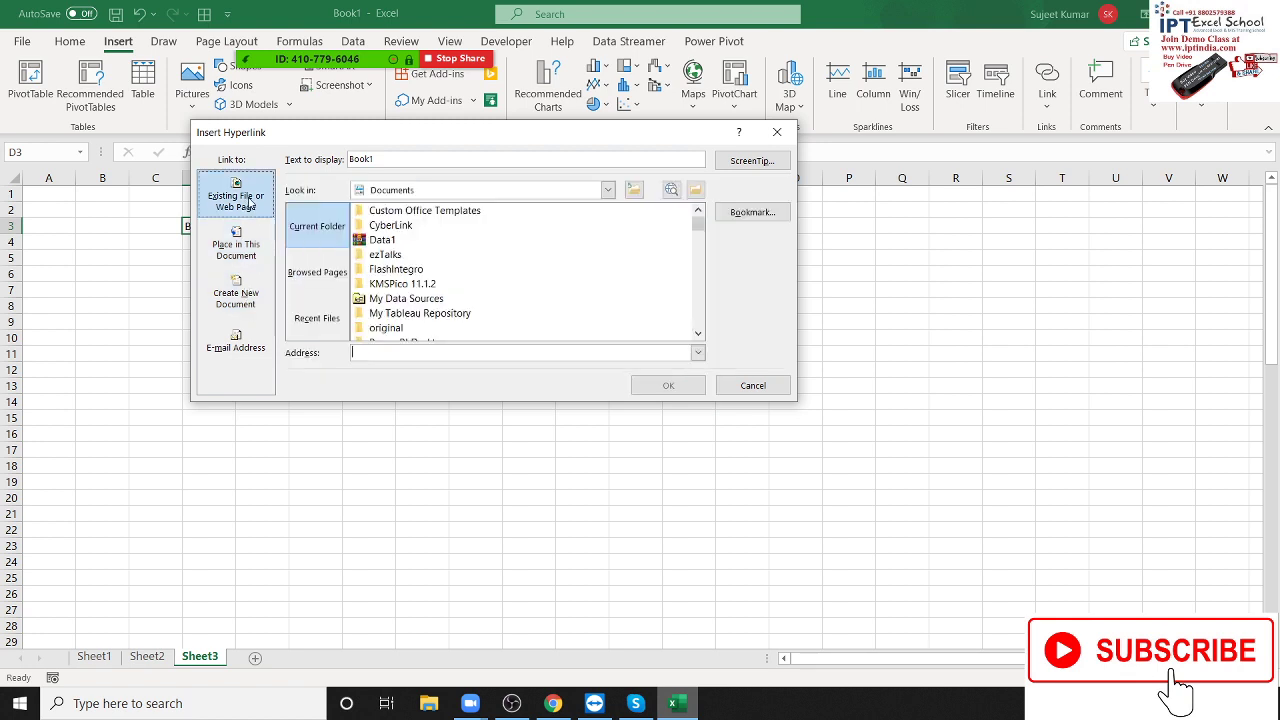
{"action": "scroll", "coordinate": [424, 300], "scroll_direction": "down", "scroll_amount": 3}
{"action": "left_click", "coordinate": [395, 315]}
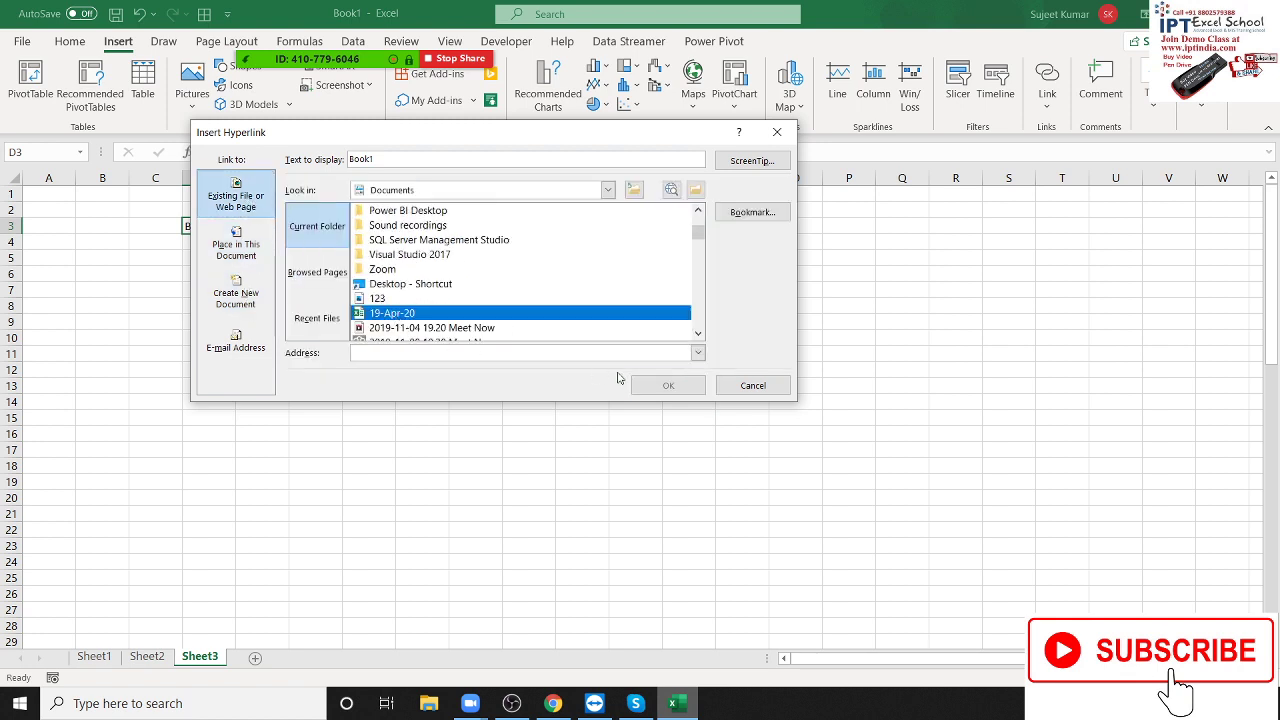
{"action": "left_click", "coordinate": [665, 387]}
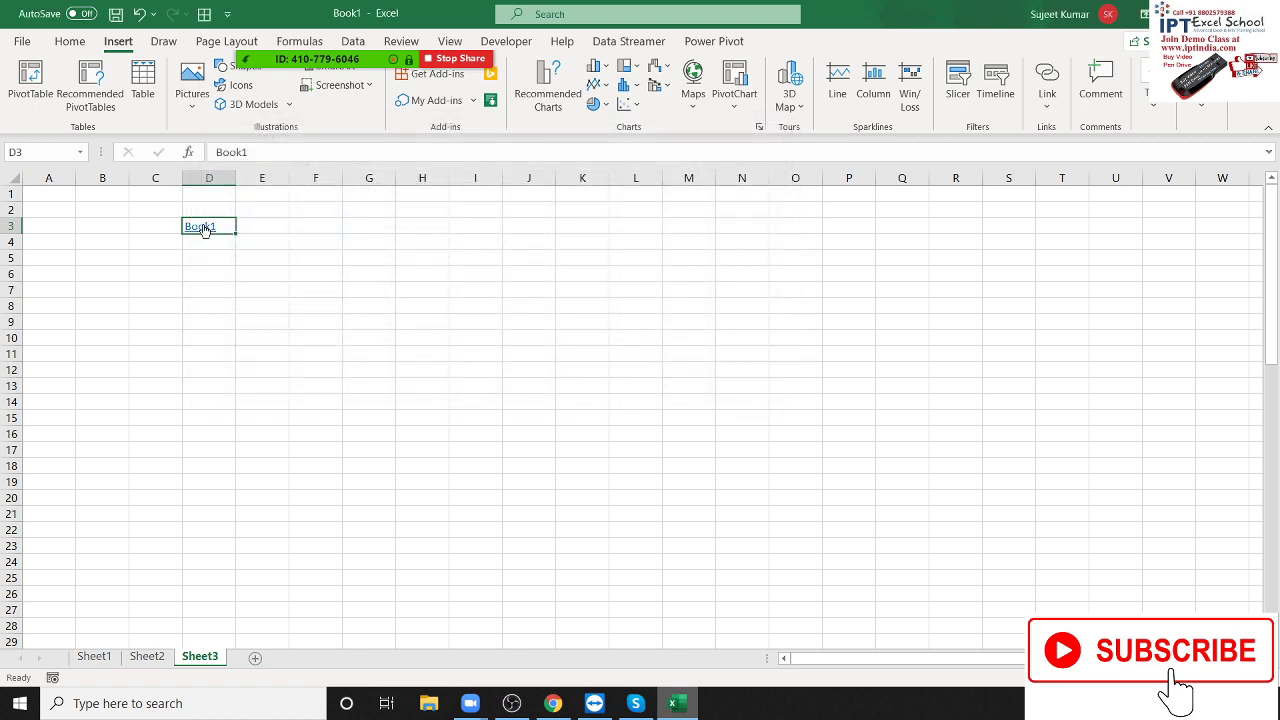
{"action": "mouse_move", "coordinate": [203, 229]}
{"action": "left_click", "coordinate": [206, 268]}
{"action": "type", "text": "W"}
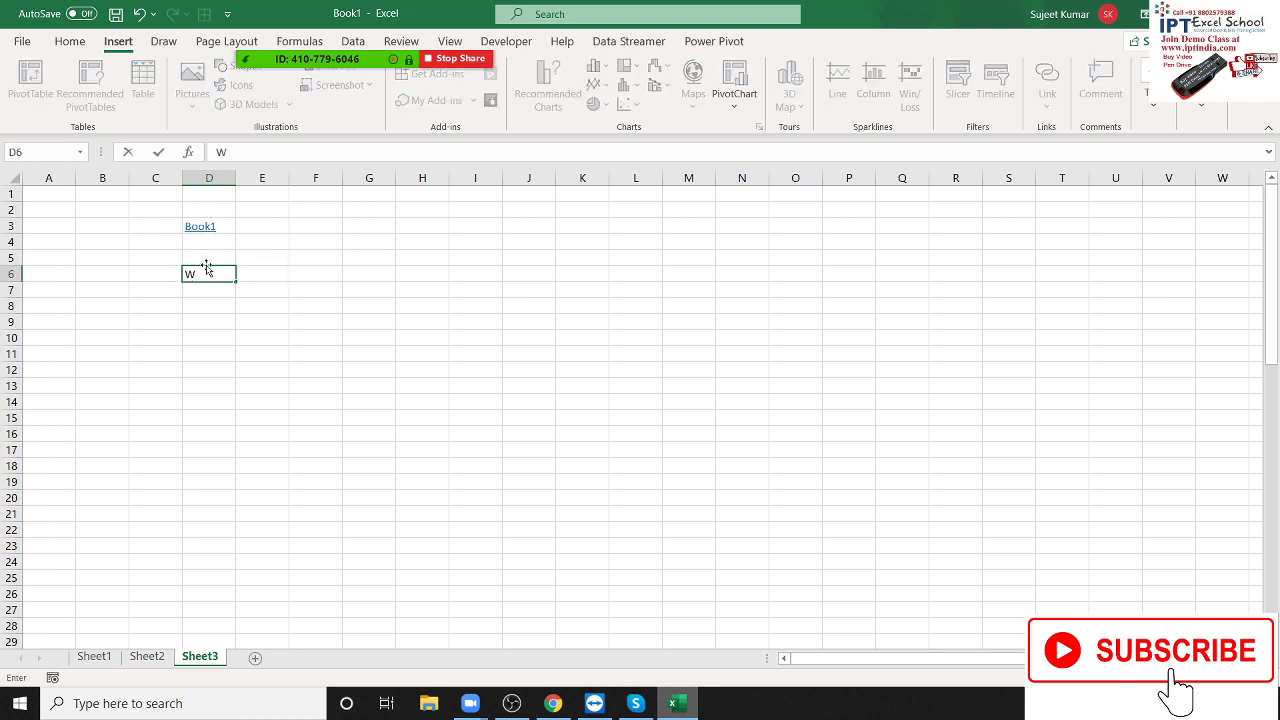
{"action": "key", "text": "BackSpace"}
{"action": "type", "text": "ww."}
{"action": "type", "text": "google.co"}
{"action": "type", "text": "m"}
{"action": "key", "text": "Return"}
{"action": "key", "text": "Up"}
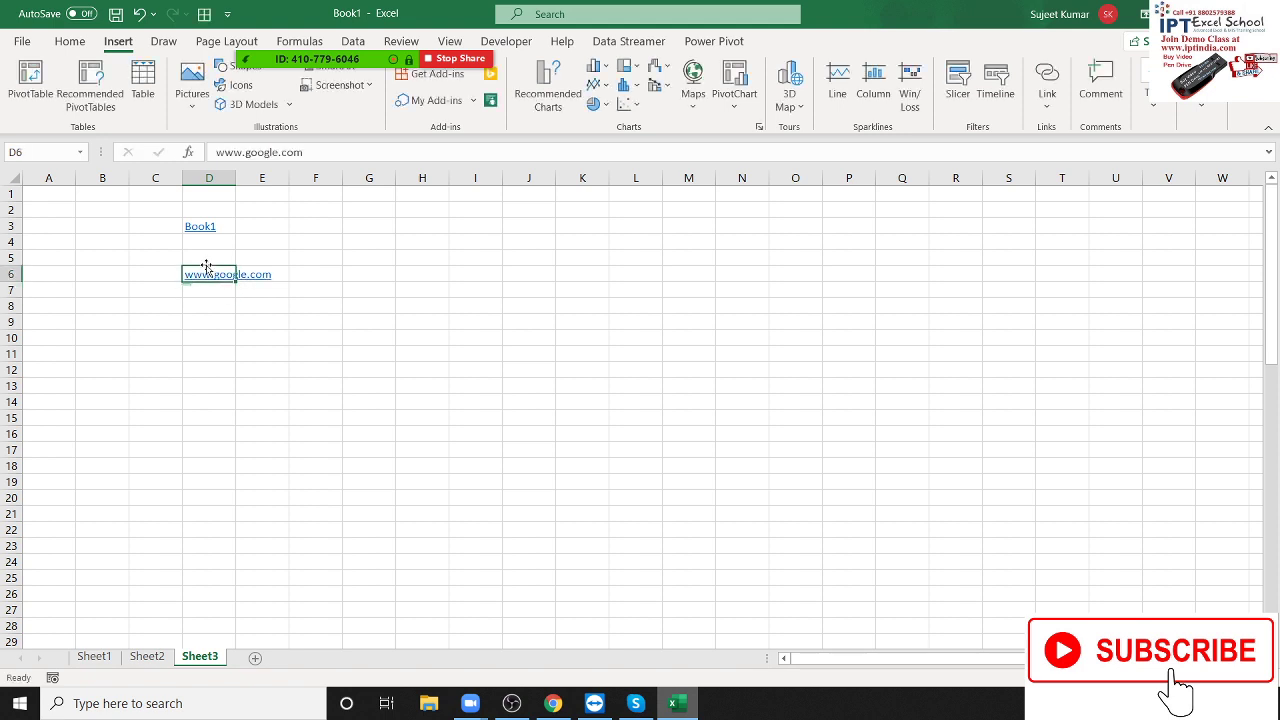
{"action": "left_click", "coordinate": [218, 328]}
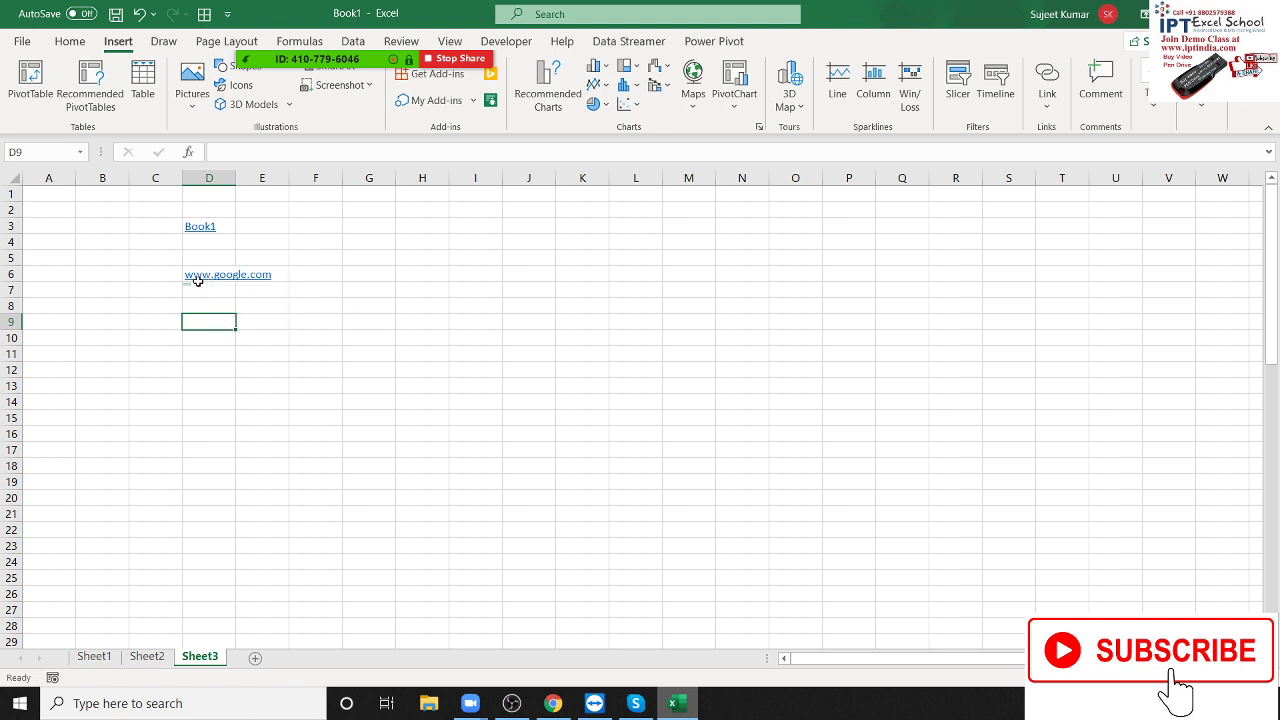
{"action": "type", "text": "Google"}
{"action": "key", "text": "Return"}
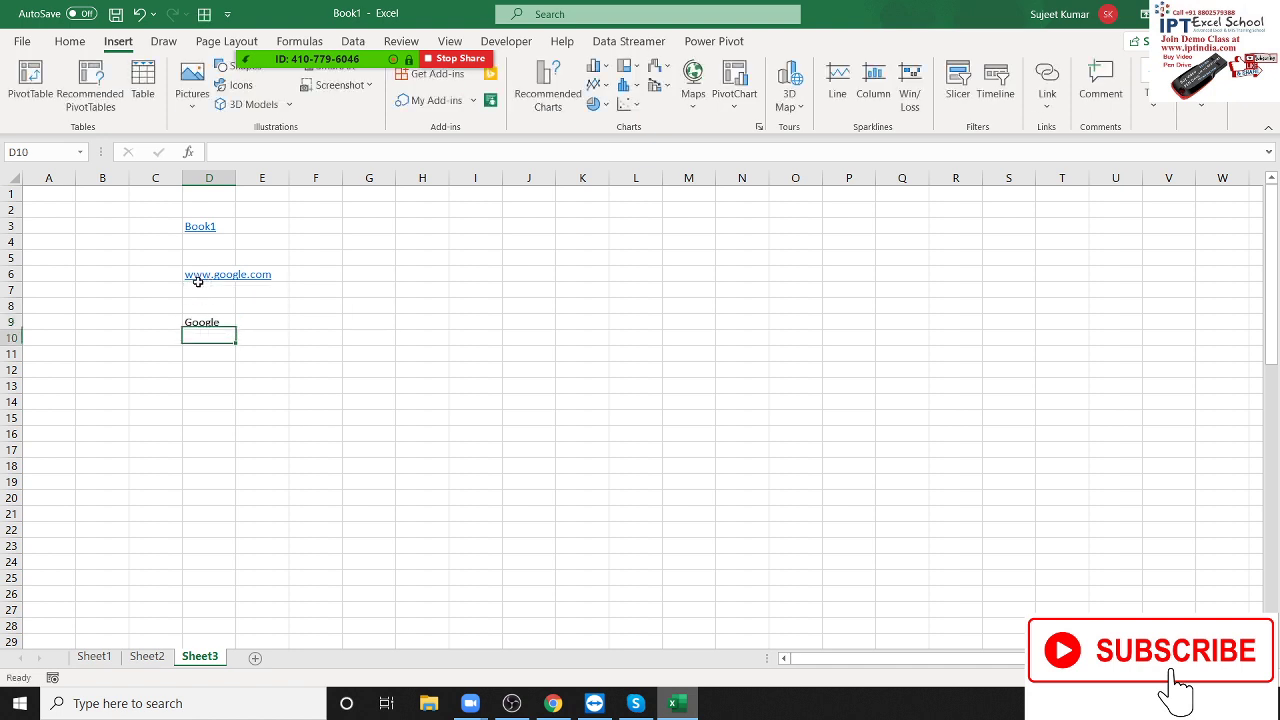
{"action": "key", "text": "Up"}
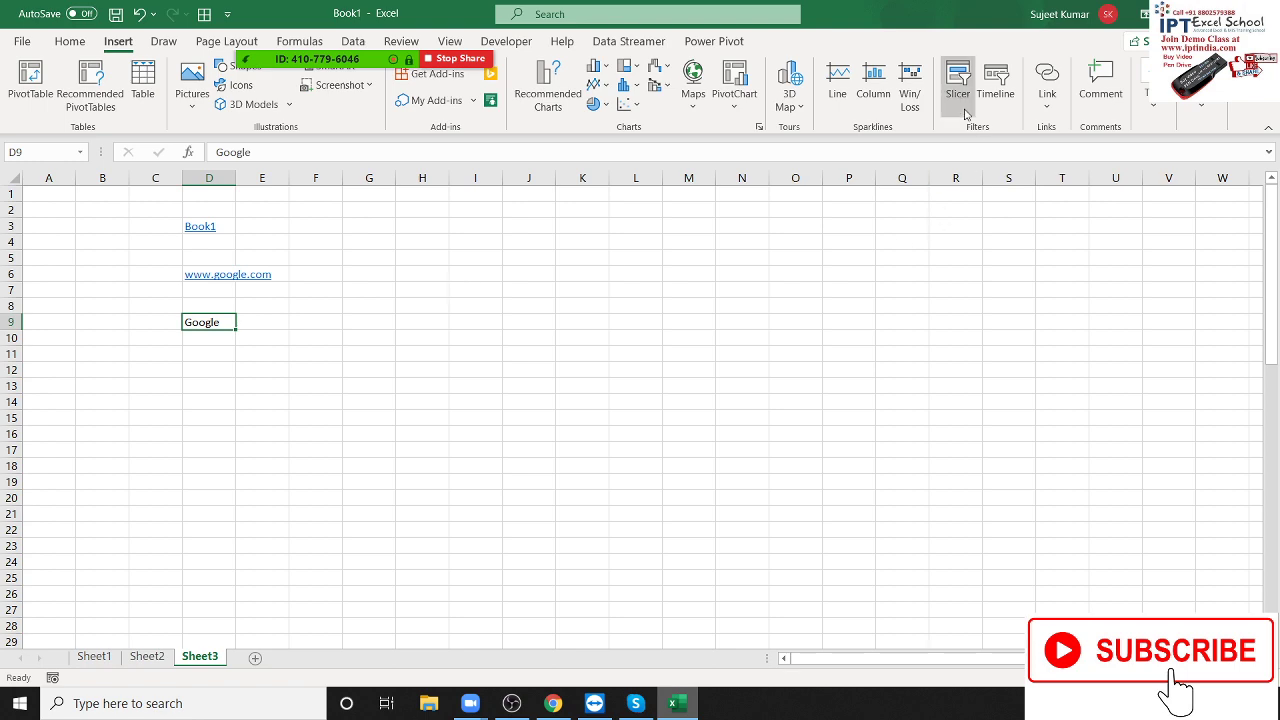
{"action": "left_click", "coordinate": [1047, 82]}
{"action": "left_click_drag", "start_coordinate": [424, 147], "coordinate": [687, 142]}
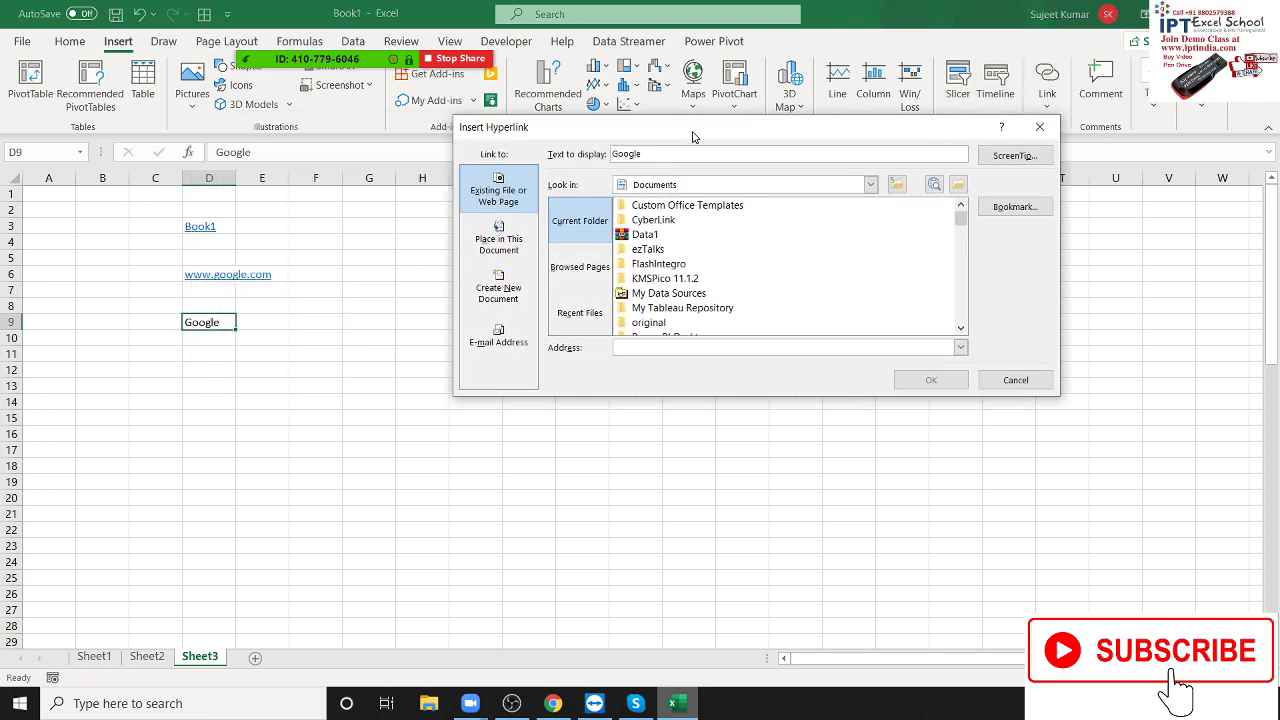
{"action": "type", "text": "w"}
{"action": "type", "text": ".google.com"}
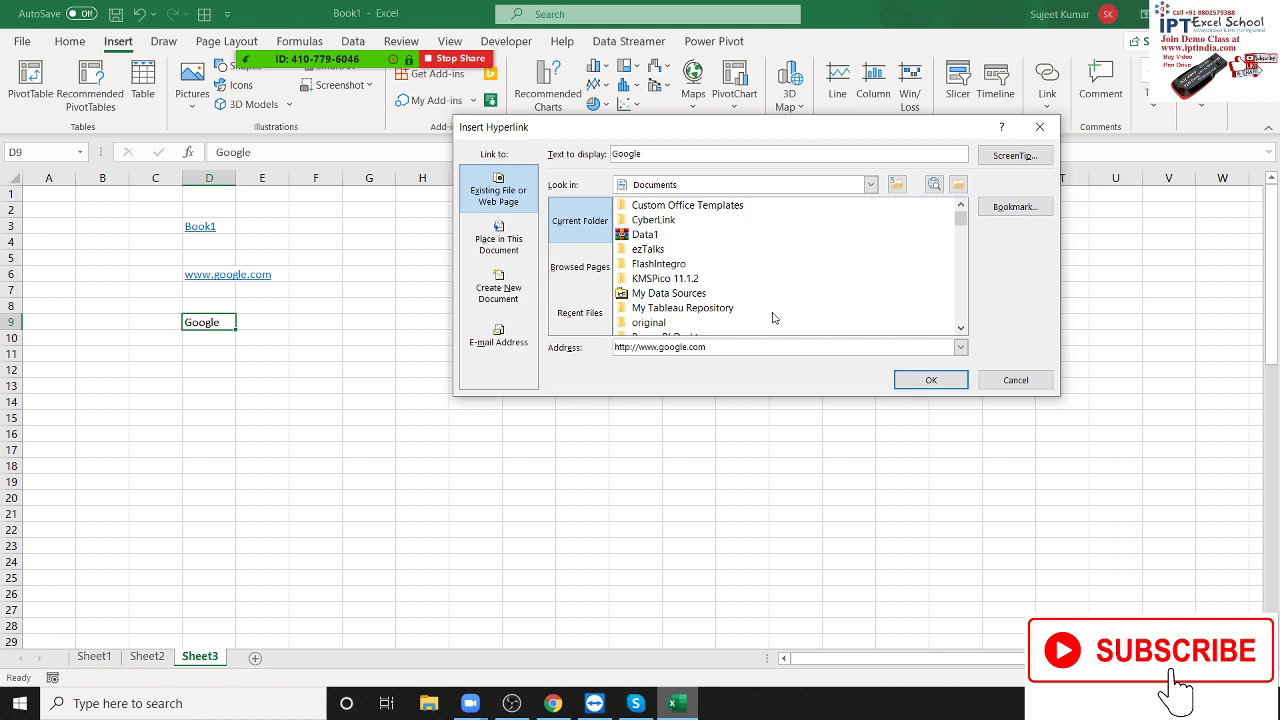
{"action": "left_click", "coordinate": [930, 379]}
{"action": "left_click", "coordinate": [590, 337]}
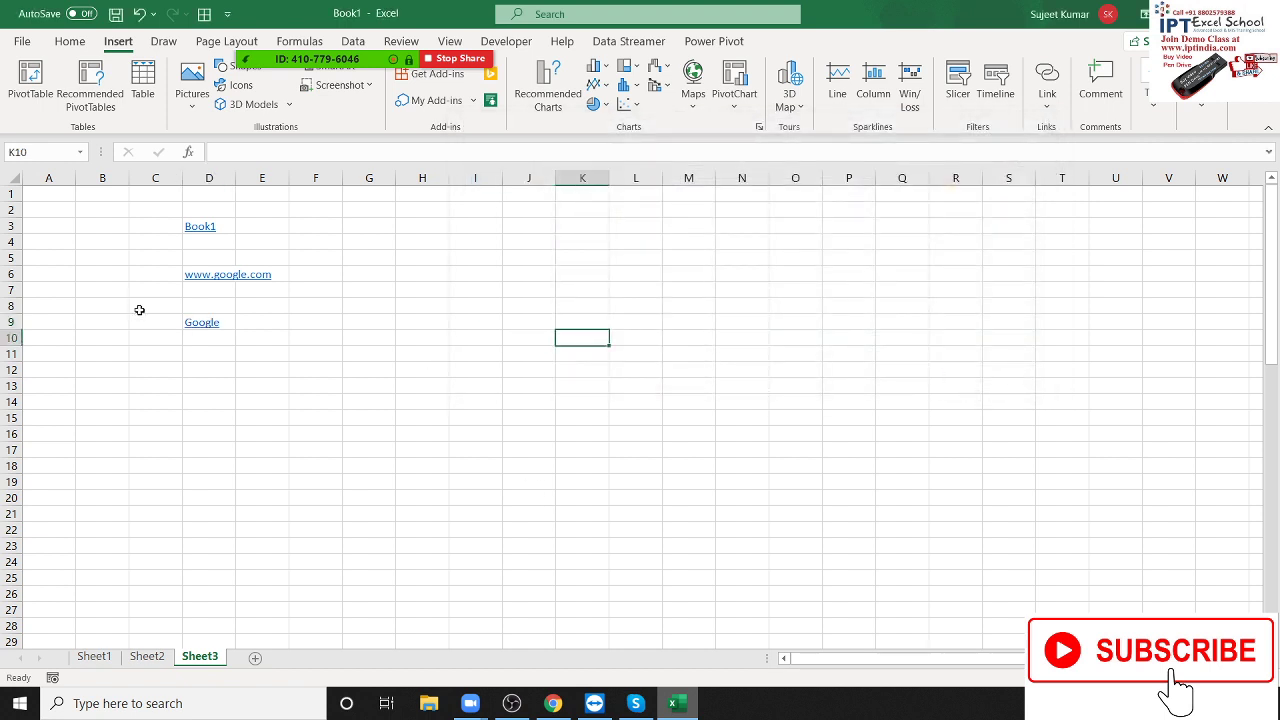
- Start a comment on cell K10, then close it empty
{"action": "mouse_move", "coordinate": [201, 330]}
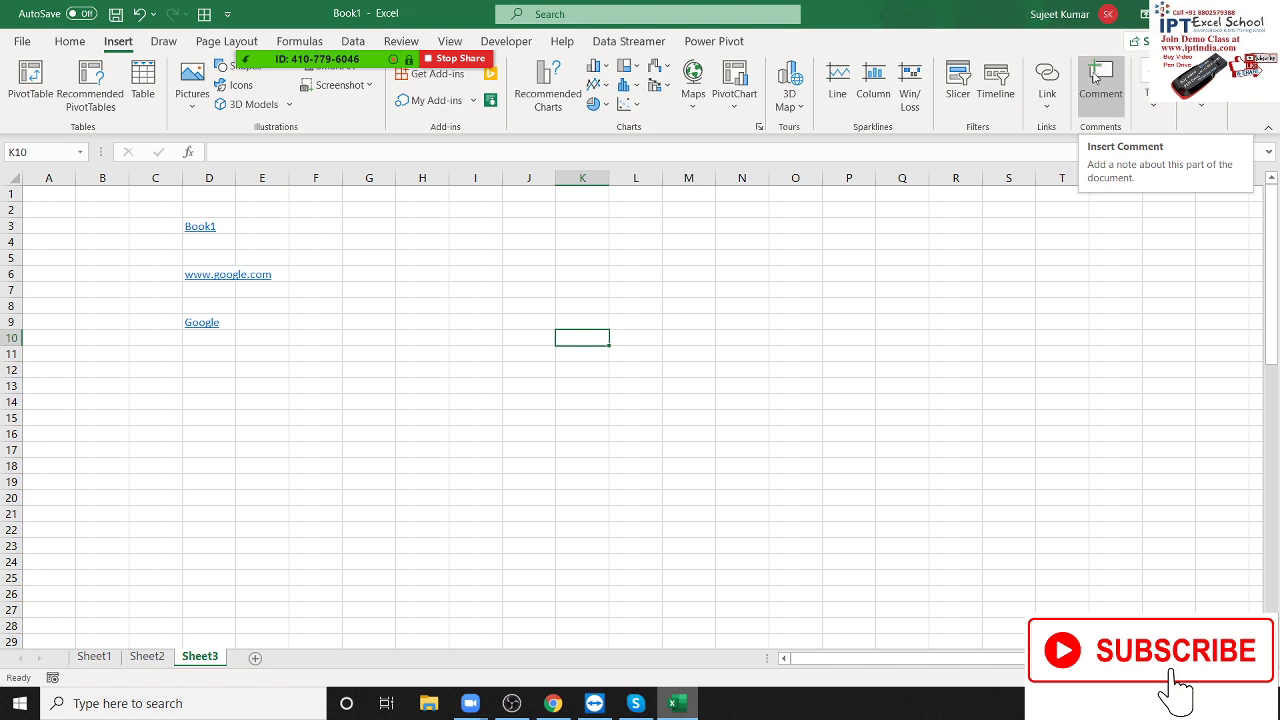
{"action": "left_click", "coordinate": [1094, 76]}
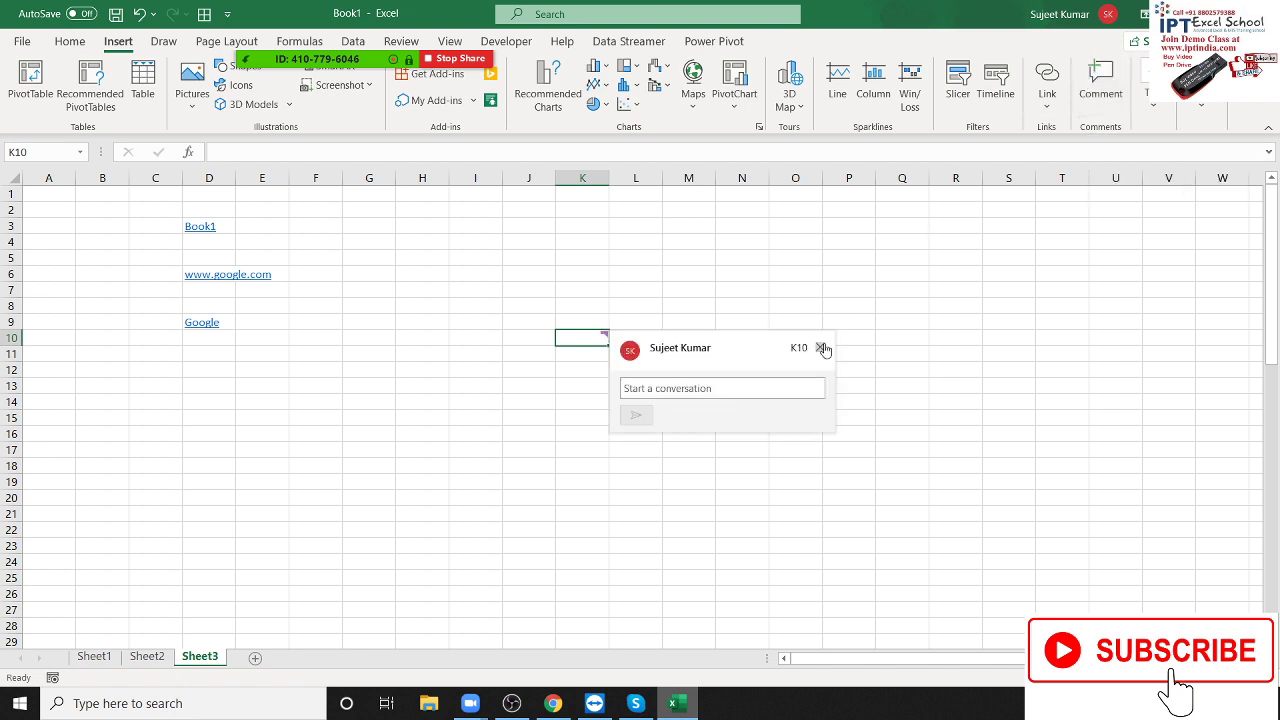
{"action": "left_click", "coordinate": [820, 348]}
- Draw a text box across columns M to P, rows 4–9, then deselect it
{"action": "left_click", "coordinate": [1155, 110]}
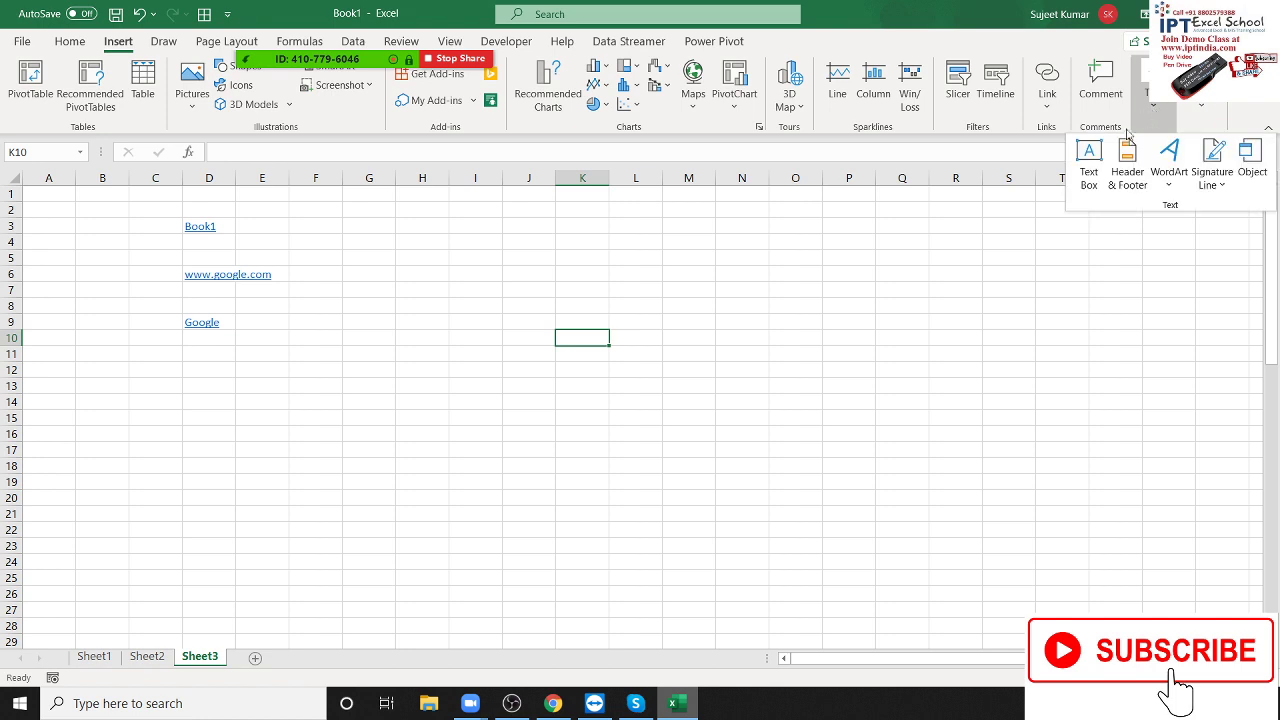
{"action": "left_click", "coordinate": [1083, 189]}
{"action": "left_click_drag", "start_coordinate": [662, 233], "coordinate": [889, 344]}
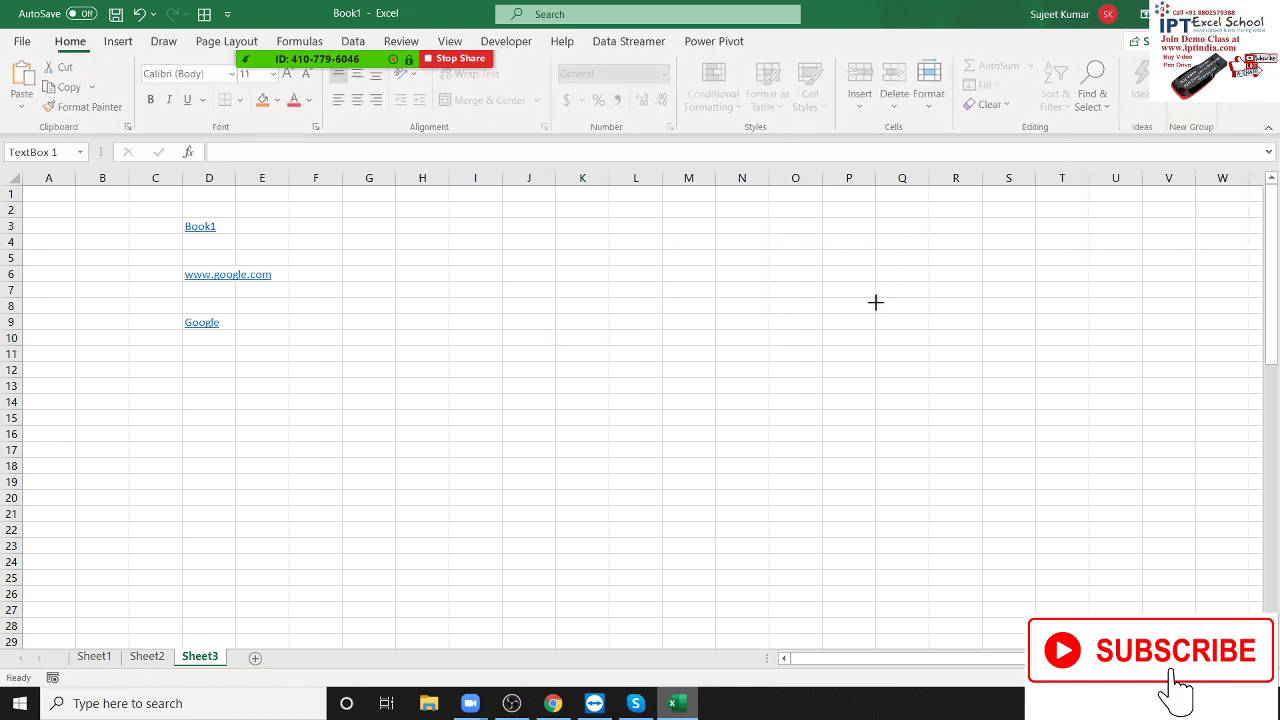
{"action": "left_click", "coordinate": [805, 237]}
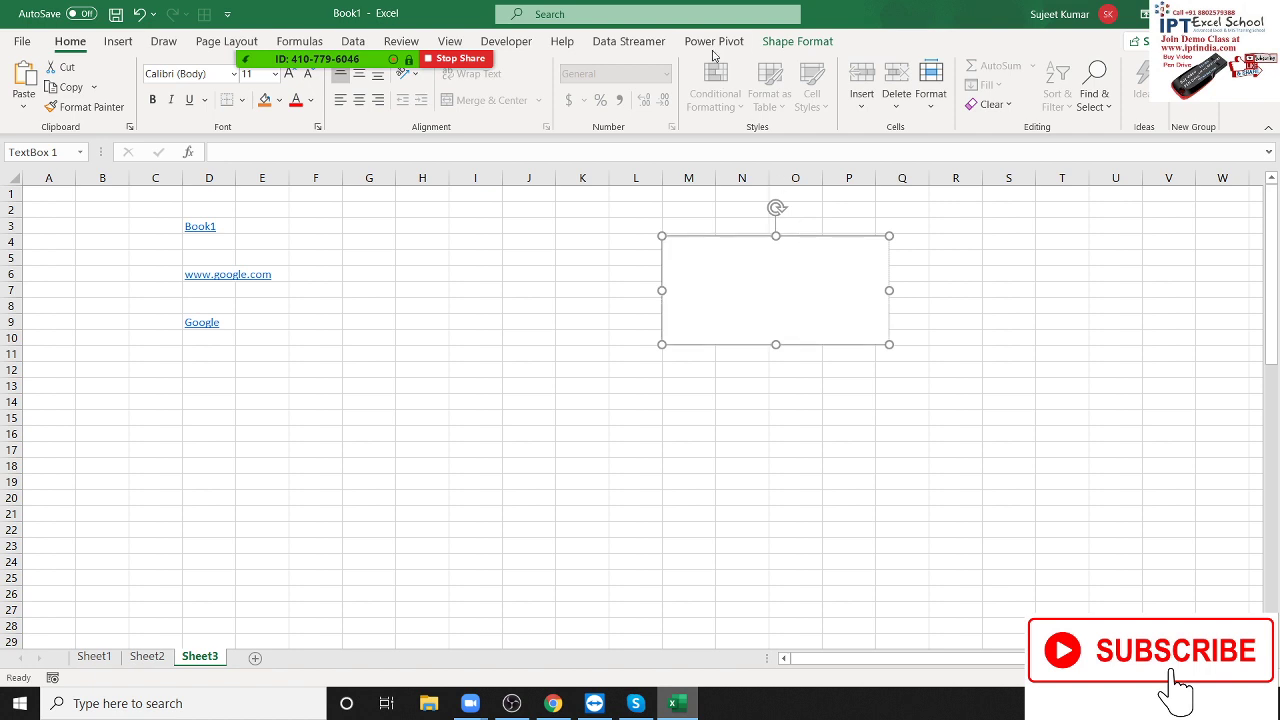
{"action": "left_click", "coordinate": [800, 41]}
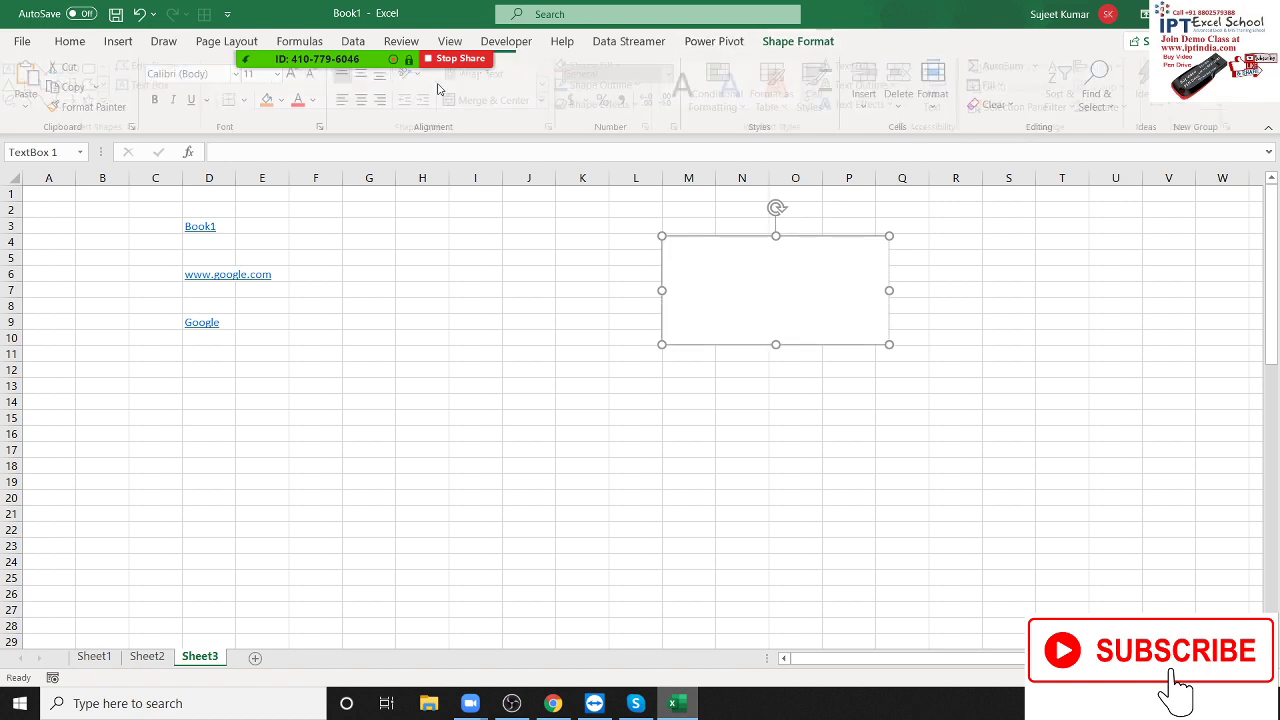
{"action": "left_click", "coordinate": [1122, 340]}
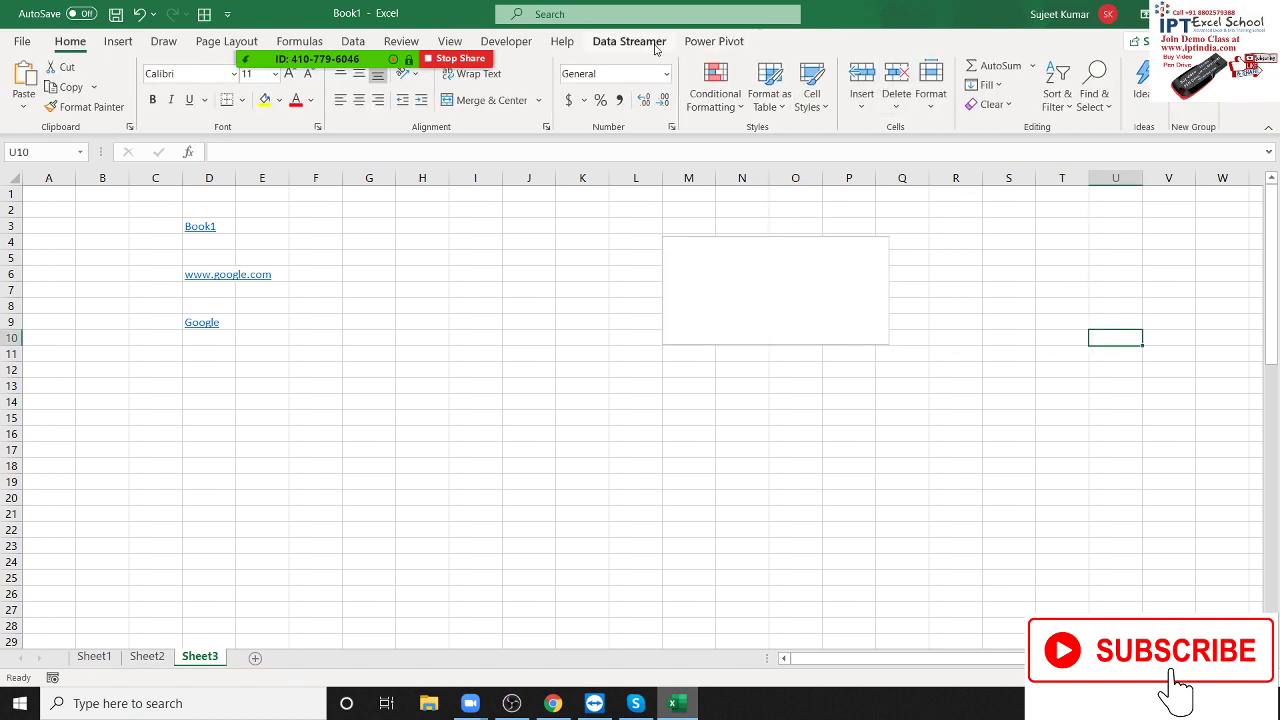
{"action": "left_click", "coordinate": [118, 41]}
{"action": "left_click", "coordinate": [1155, 112]}
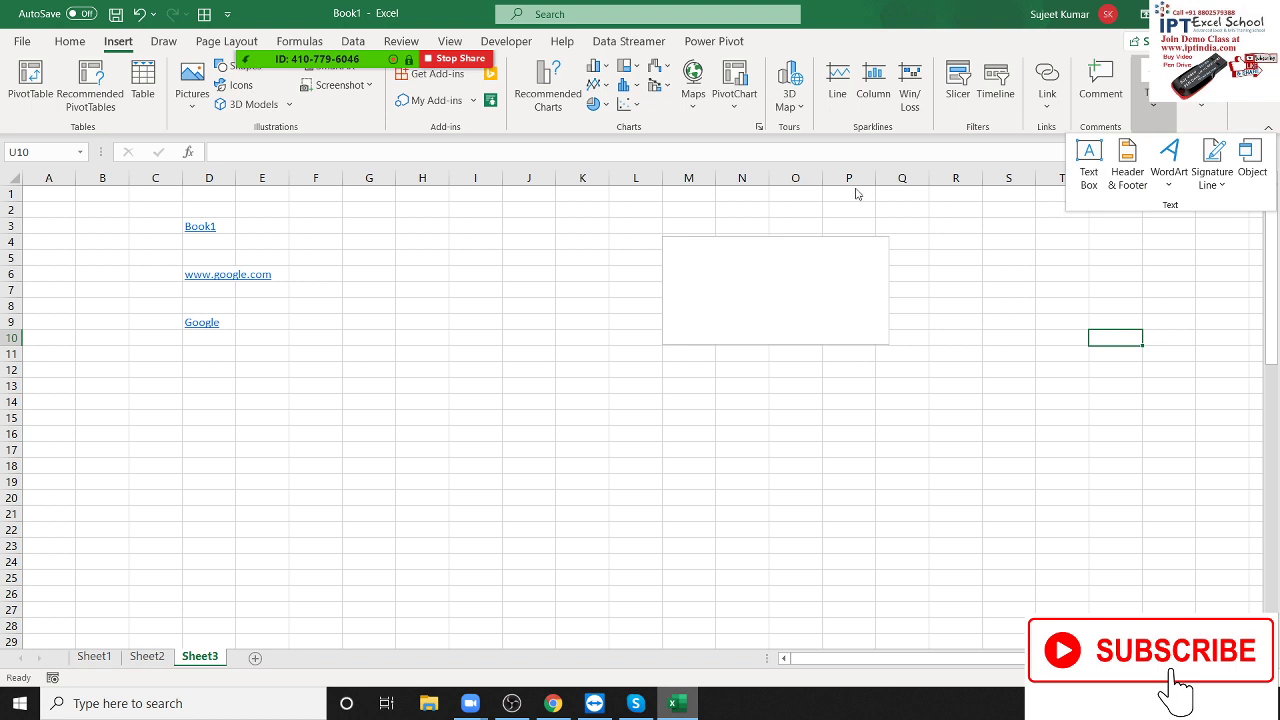
- Scroll the File > Open Recent list down to P-Data and try opening it
{"action": "left_click", "coordinate": [264, 374]}
{"action": "left_click", "coordinate": [22, 42]}
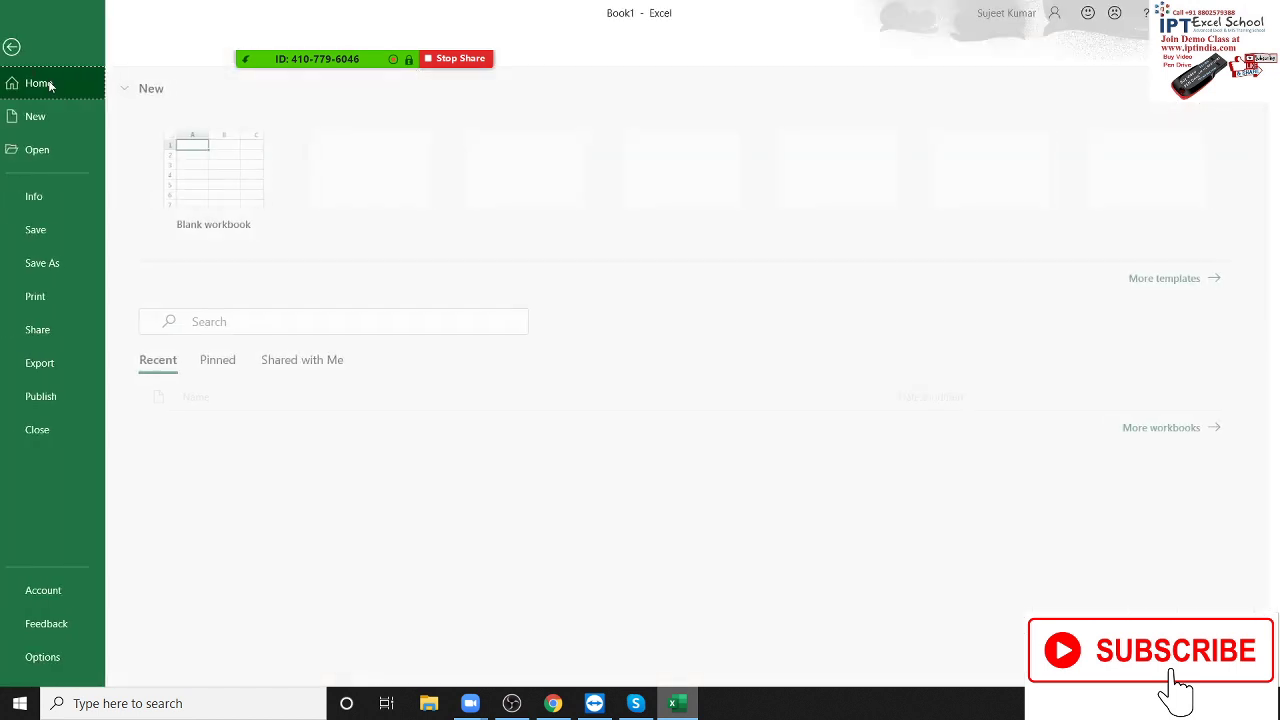
{"action": "scroll", "coordinate": [497, 532], "scroll_direction": "down", "scroll_amount": 3}
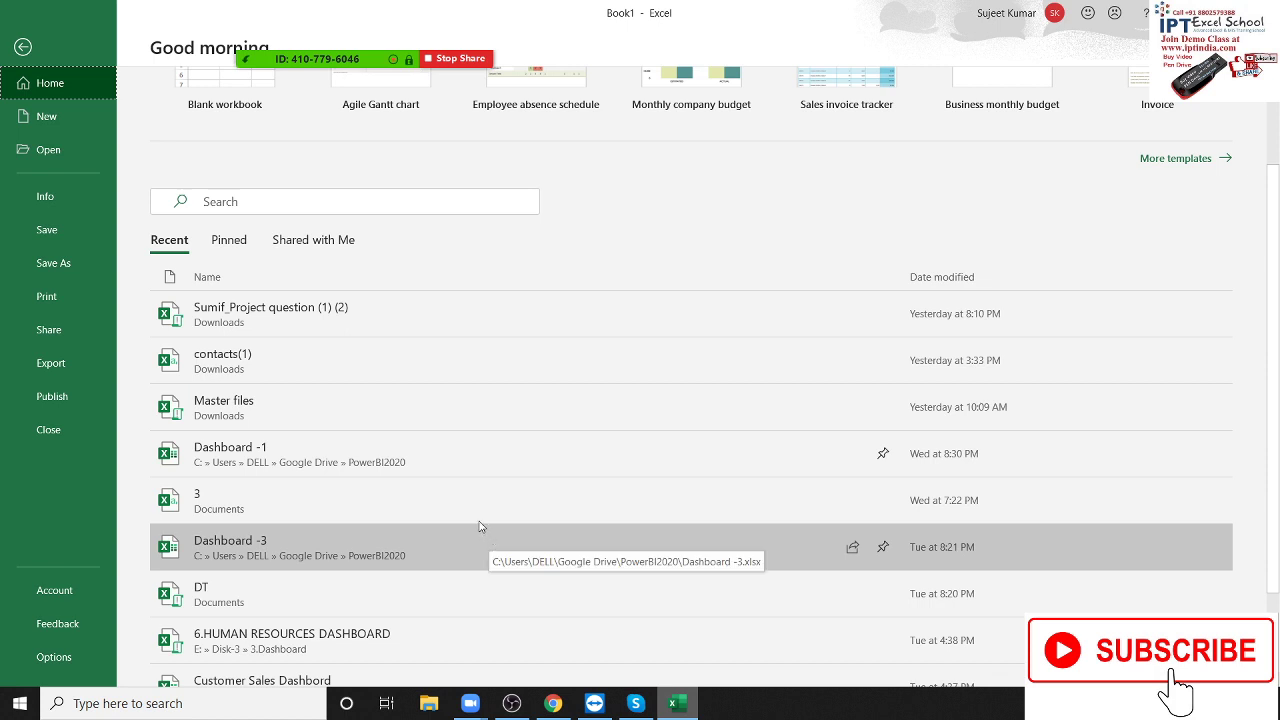
{"action": "scroll", "coordinate": [480, 525], "scroll_direction": "down", "scroll_amount": 3}
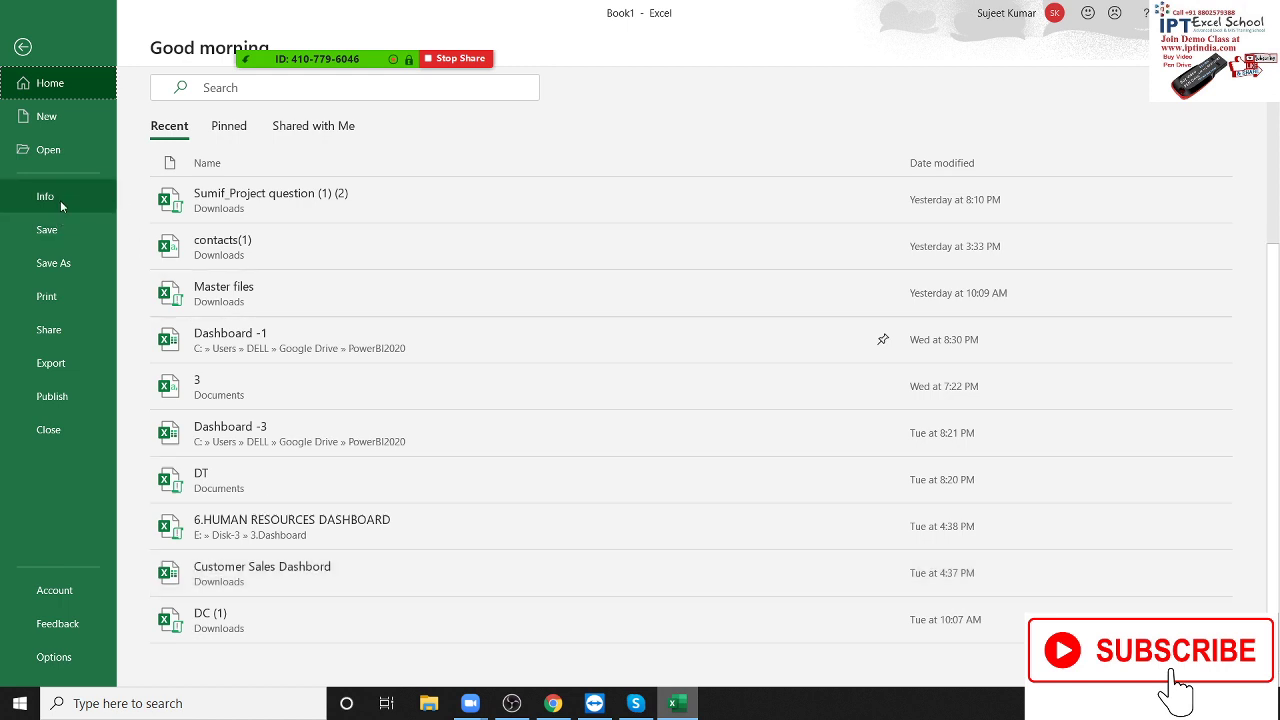
{"action": "left_click", "coordinate": [66, 163]}
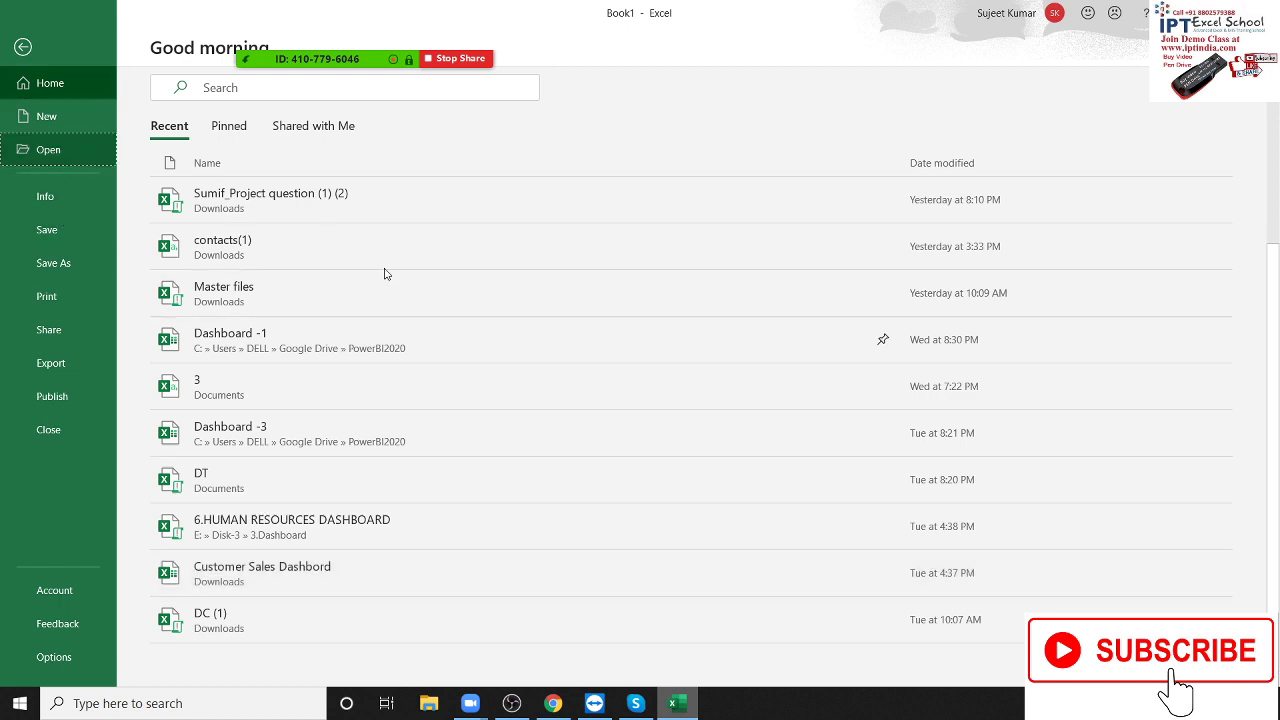
{"action": "scroll", "coordinate": [662, 505], "scroll_direction": "down", "scroll_amount": 2}
{"action": "scroll", "coordinate": [669, 513], "scroll_direction": "down", "scroll_amount": 1}
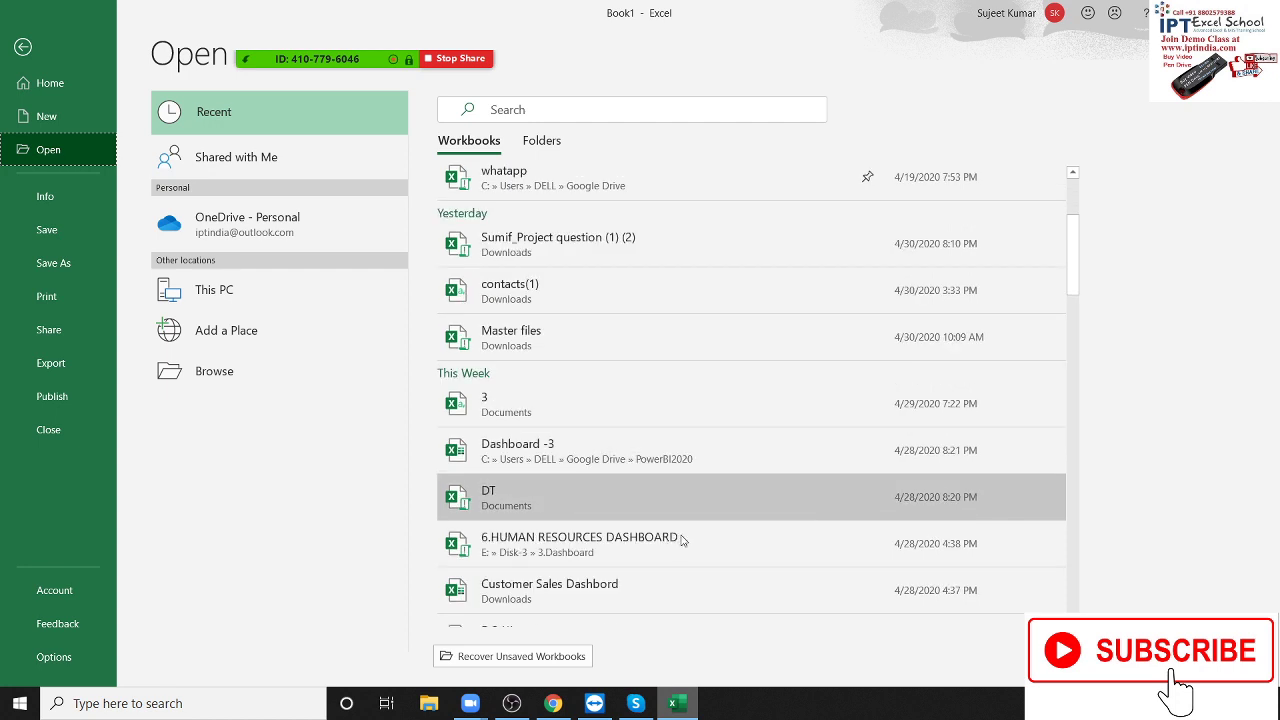
{"action": "scroll", "coordinate": [677, 537], "scroll_direction": "down", "scroll_amount": 1}
{"action": "scroll", "coordinate": [666, 560], "scroll_direction": "down", "scroll_amount": 2}
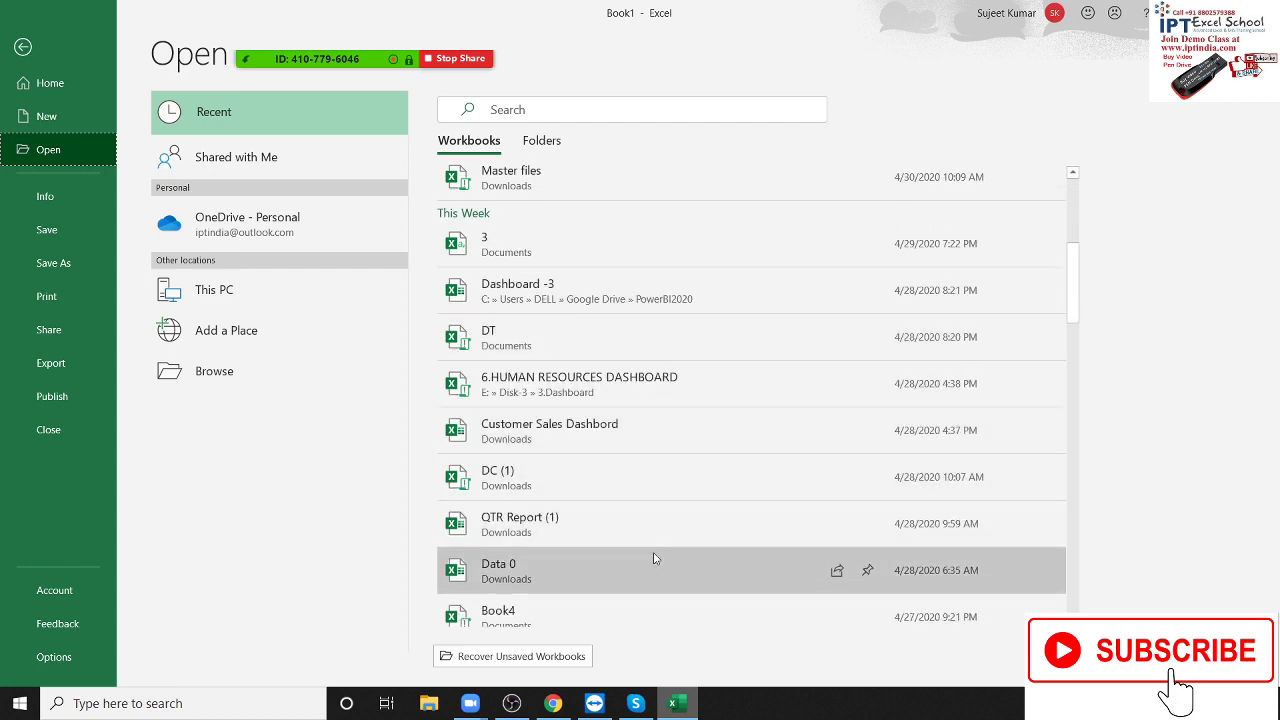
{"action": "scroll", "coordinate": [648, 581], "scroll_direction": "down", "scroll_amount": 2}
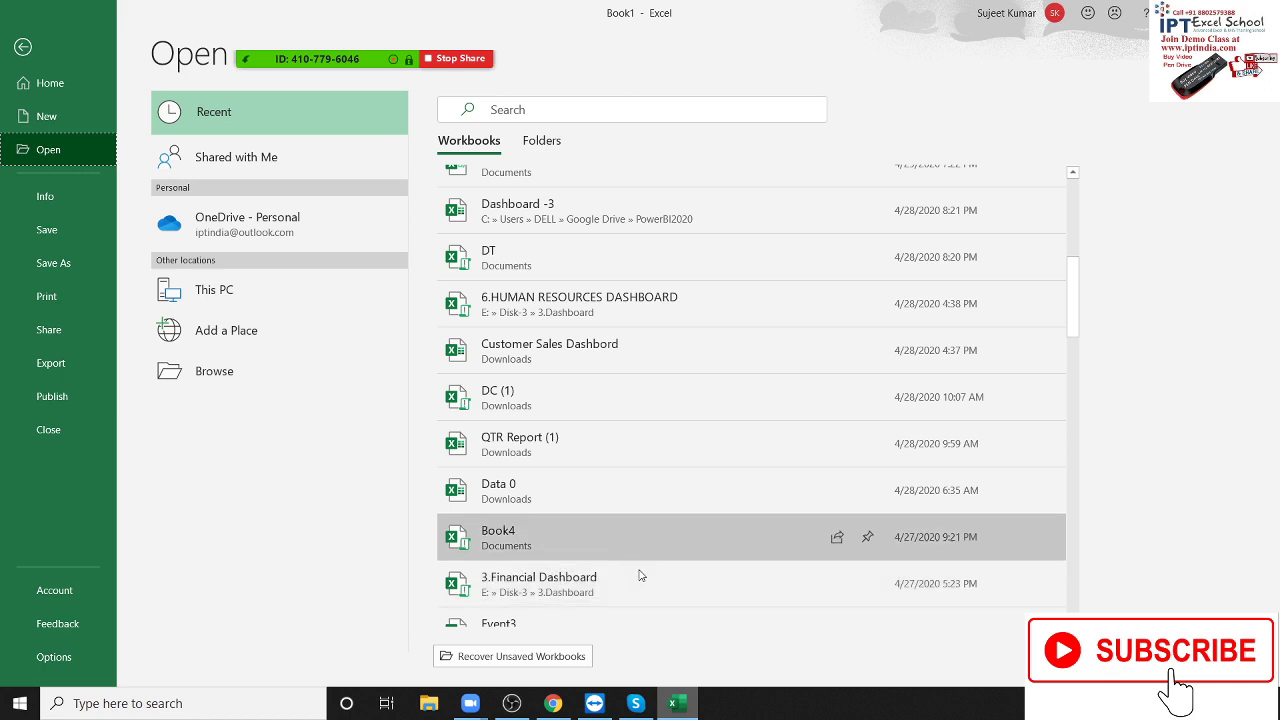
{"action": "scroll", "coordinate": [657, 604], "scroll_direction": "down", "scroll_amount": 1}
{"action": "scroll", "coordinate": [657, 605], "scroll_direction": "down", "scroll_amount": 1}
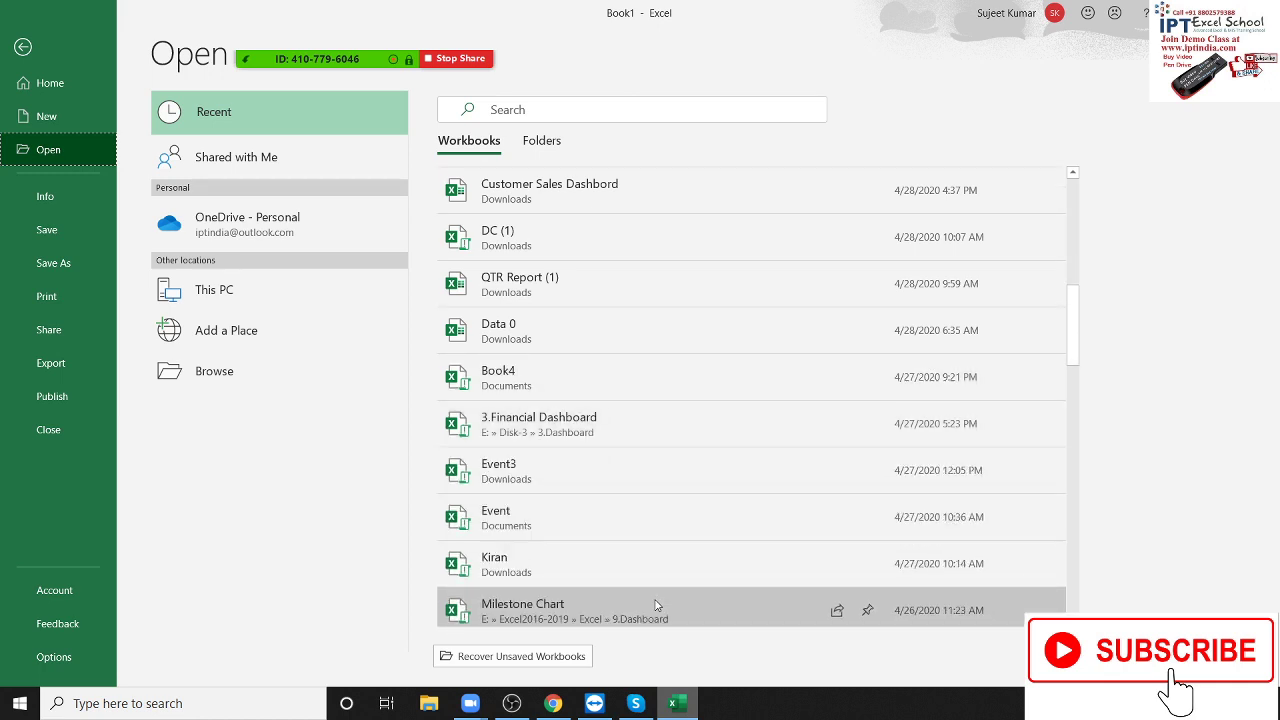
{"action": "scroll", "coordinate": [655, 606], "scroll_direction": "down", "scroll_amount": 2}
{"action": "scroll", "coordinate": [654, 607], "scroll_direction": "down", "scroll_amount": 1}
{"action": "scroll", "coordinate": [652, 608], "scroll_direction": "down", "scroll_amount": 1}
{"action": "scroll", "coordinate": [651, 607], "scroll_direction": "down", "scroll_amount": 1}
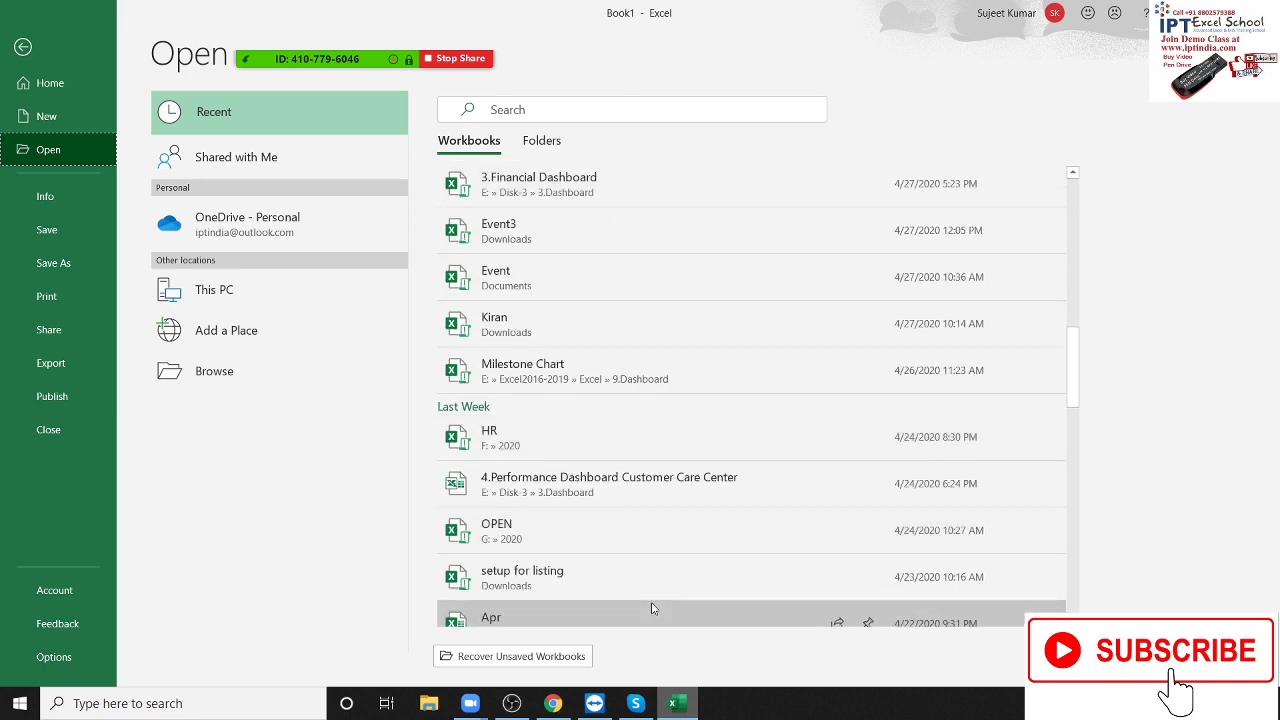
{"action": "scroll", "coordinate": [652, 608], "scroll_direction": "down", "scroll_amount": 1}
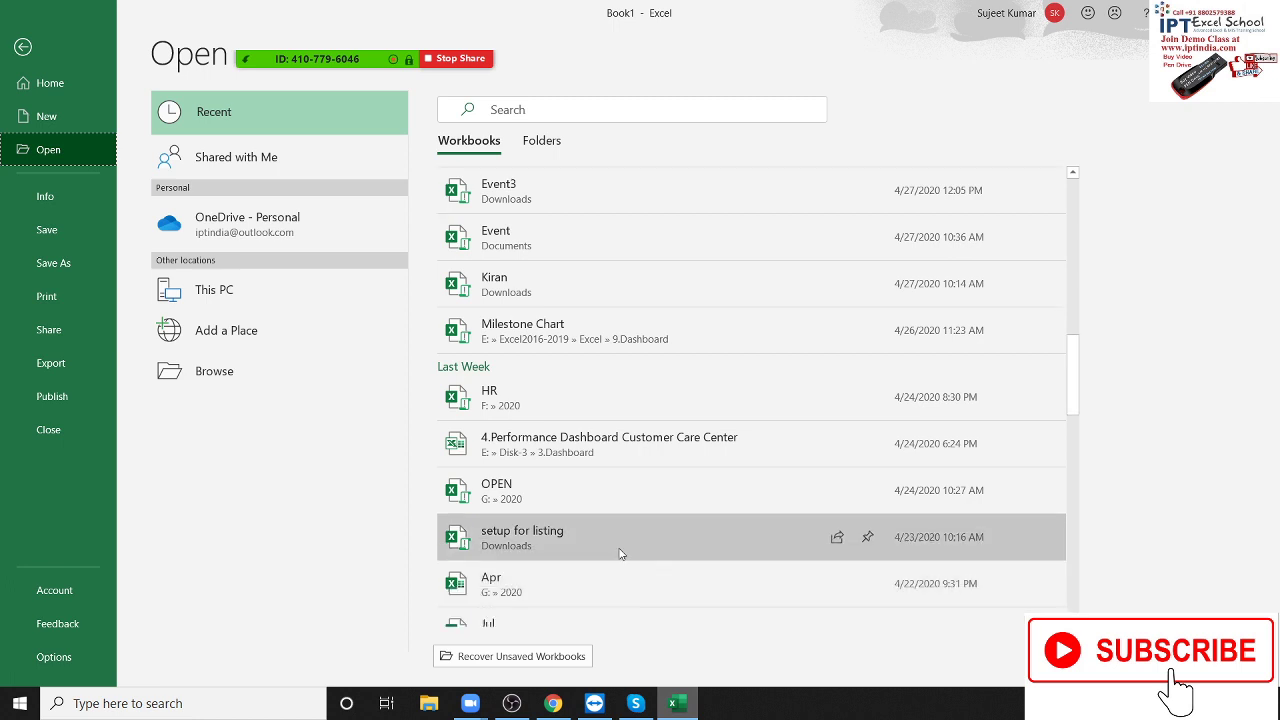
{"action": "scroll", "coordinate": [623, 555], "scroll_direction": "down", "scroll_amount": 2}
{"action": "scroll", "coordinate": [621, 565], "scroll_direction": "down", "scroll_amount": 1}
{"action": "scroll", "coordinate": [621, 567], "scroll_direction": "down", "scroll_amount": 1}
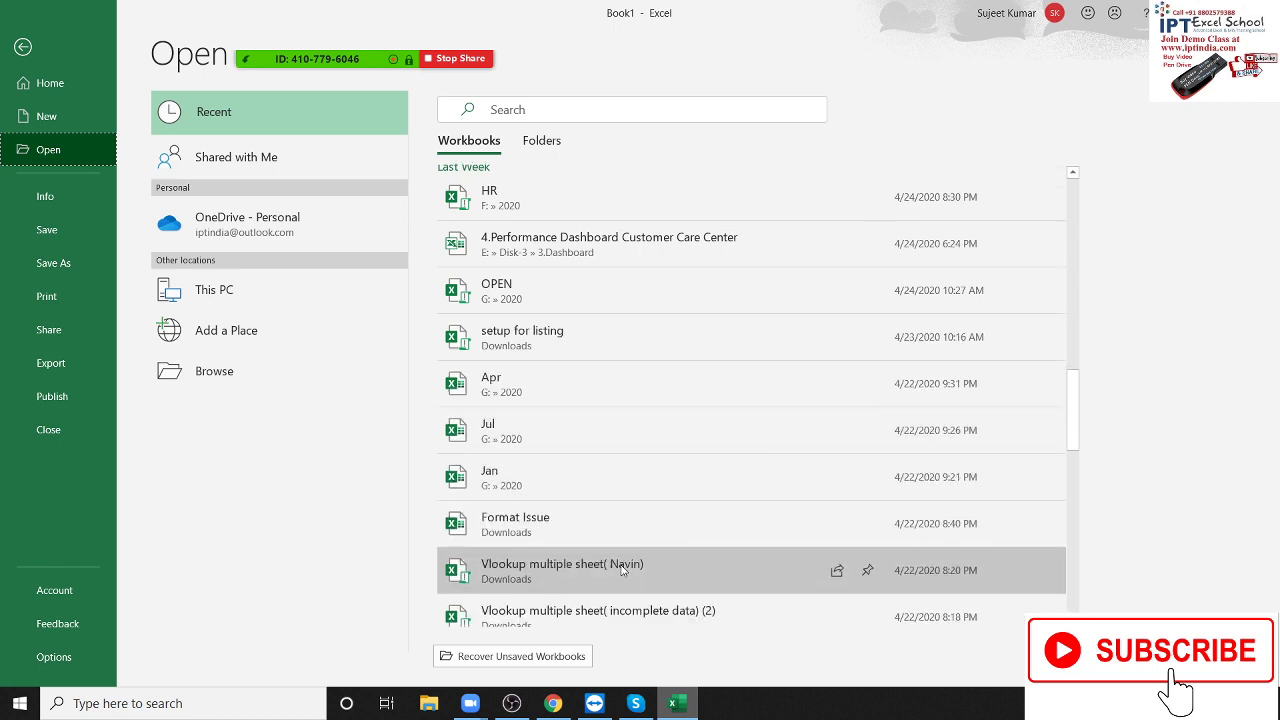
{"action": "scroll", "coordinate": [621, 570], "scroll_direction": "down", "scroll_amount": 2}
{"action": "scroll", "coordinate": [621, 574], "scroll_direction": "down", "scroll_amount": 2}
{"action": "scroll", "coordinate": [621, 574], "scroll_direction": "down", "scroll_amount": 1}
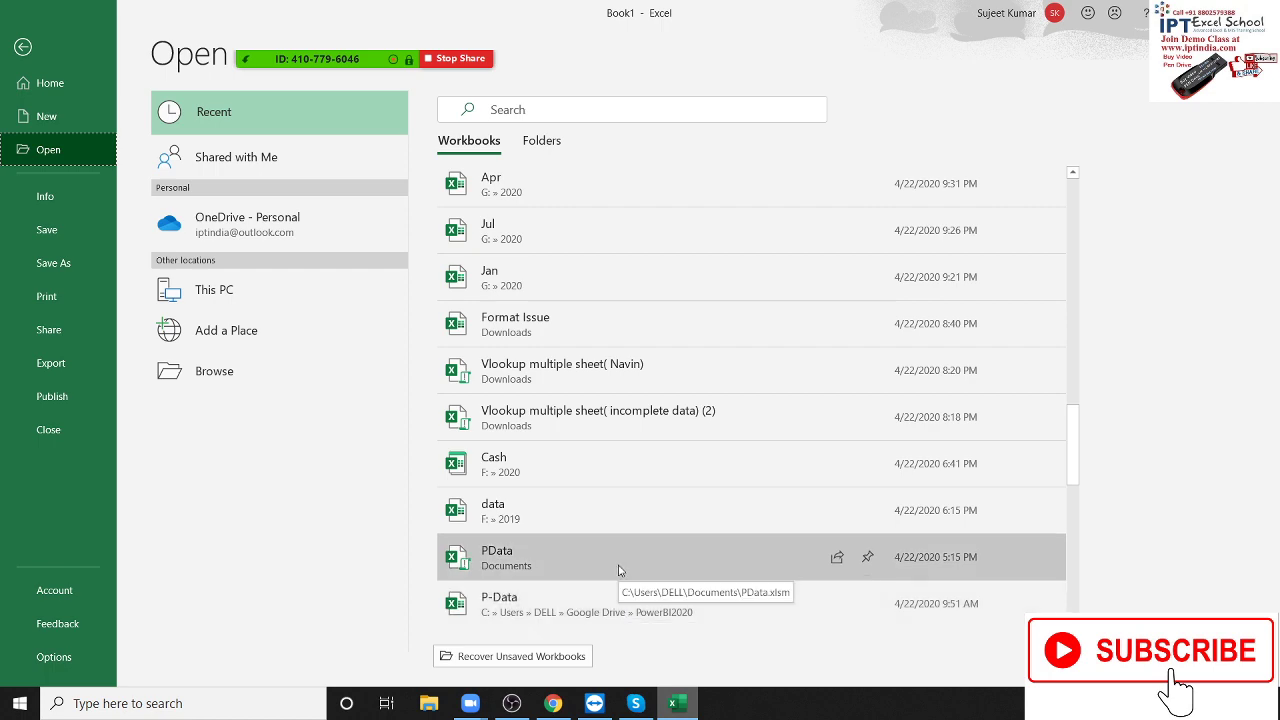
{"action": "key", "text": "Escape"}
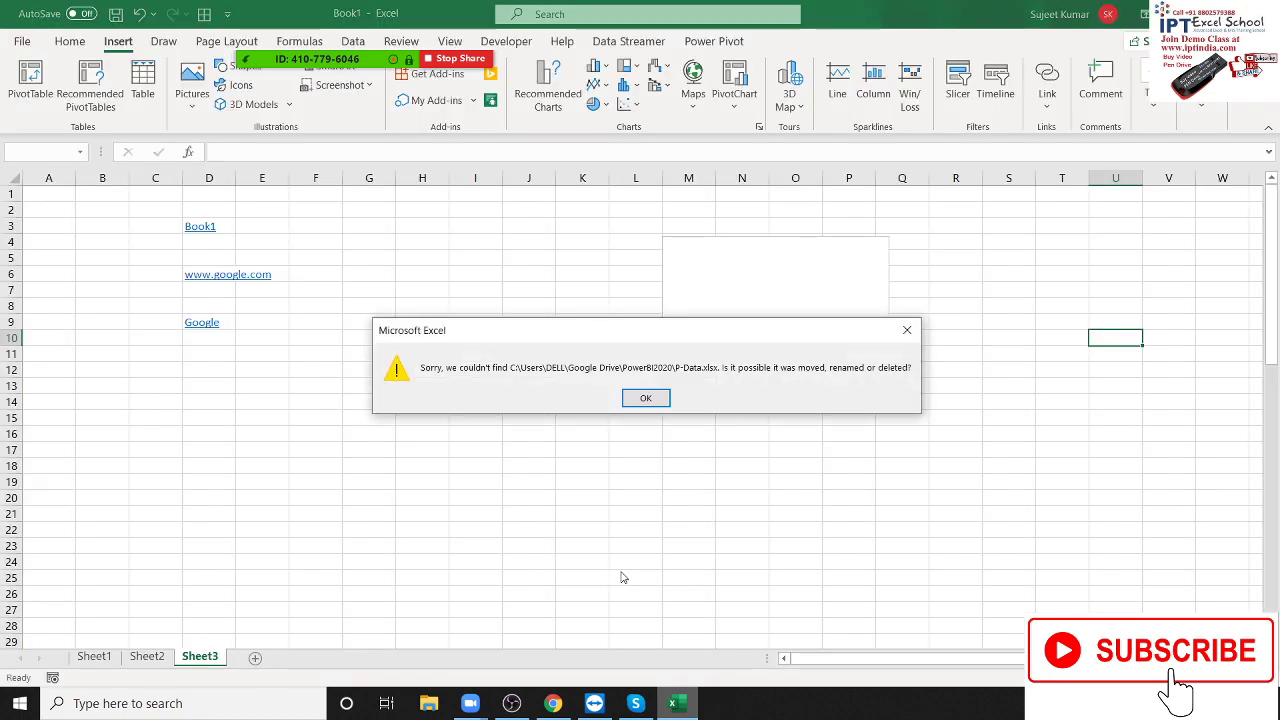
- Clear the P-Data.xlsx not-found error, then open PData from the Recent workbooks list
{"action": "left_click", "coordinate": [646, 399]}
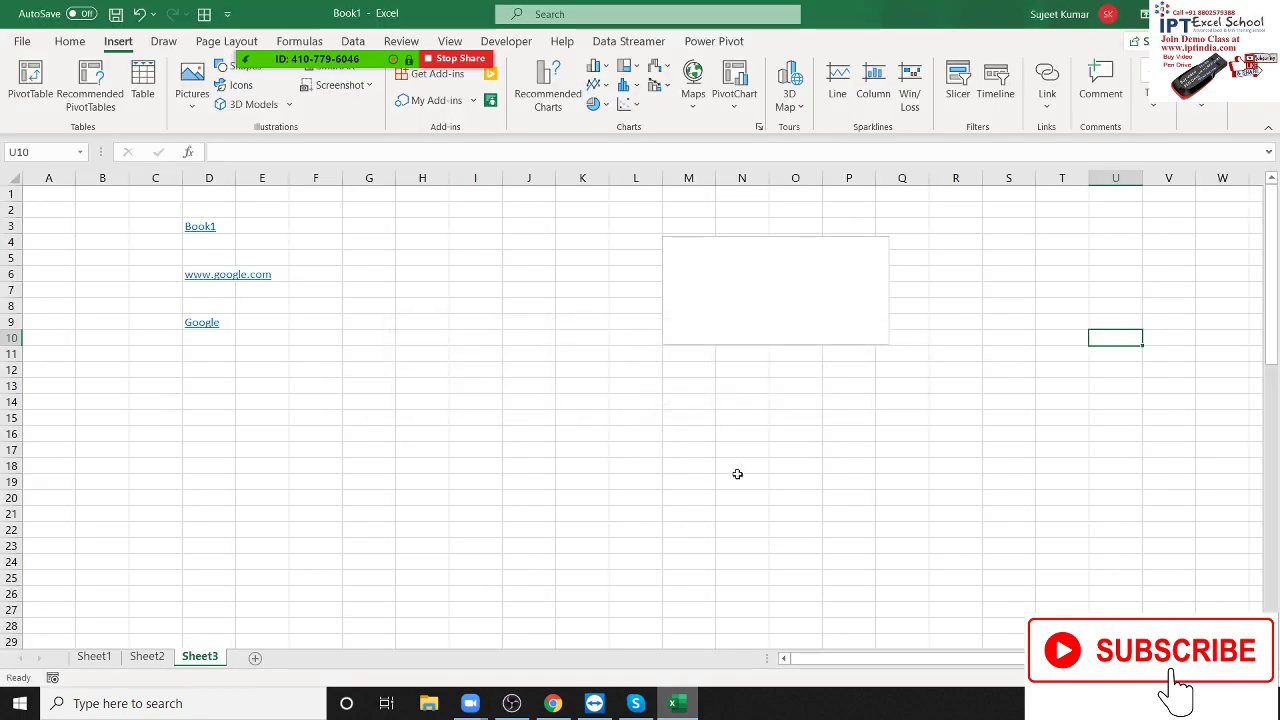
{"action": "left_click", "coordinate": [24, 41]}
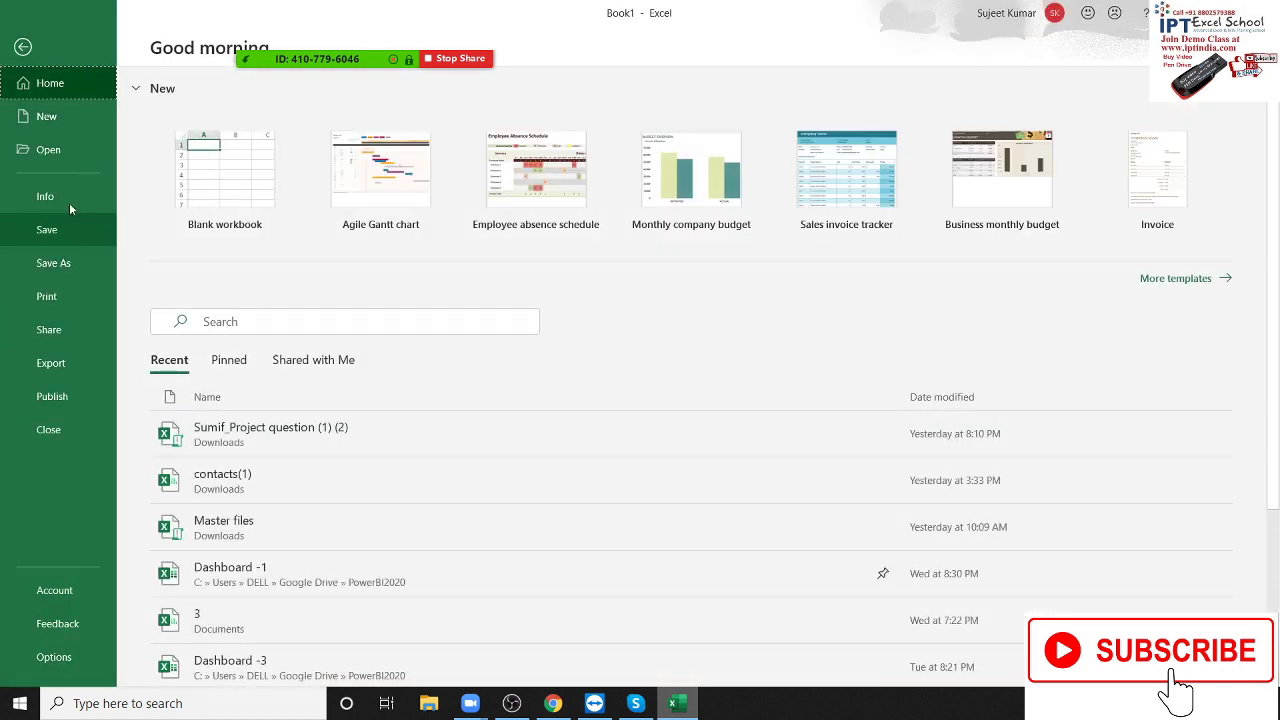
{"action": "left_click", "coordinate": [72, 156]}
{"action": "scroll", "coordinate": [686, 519], "scroll_direction": "down", "scroll_amount": 3}
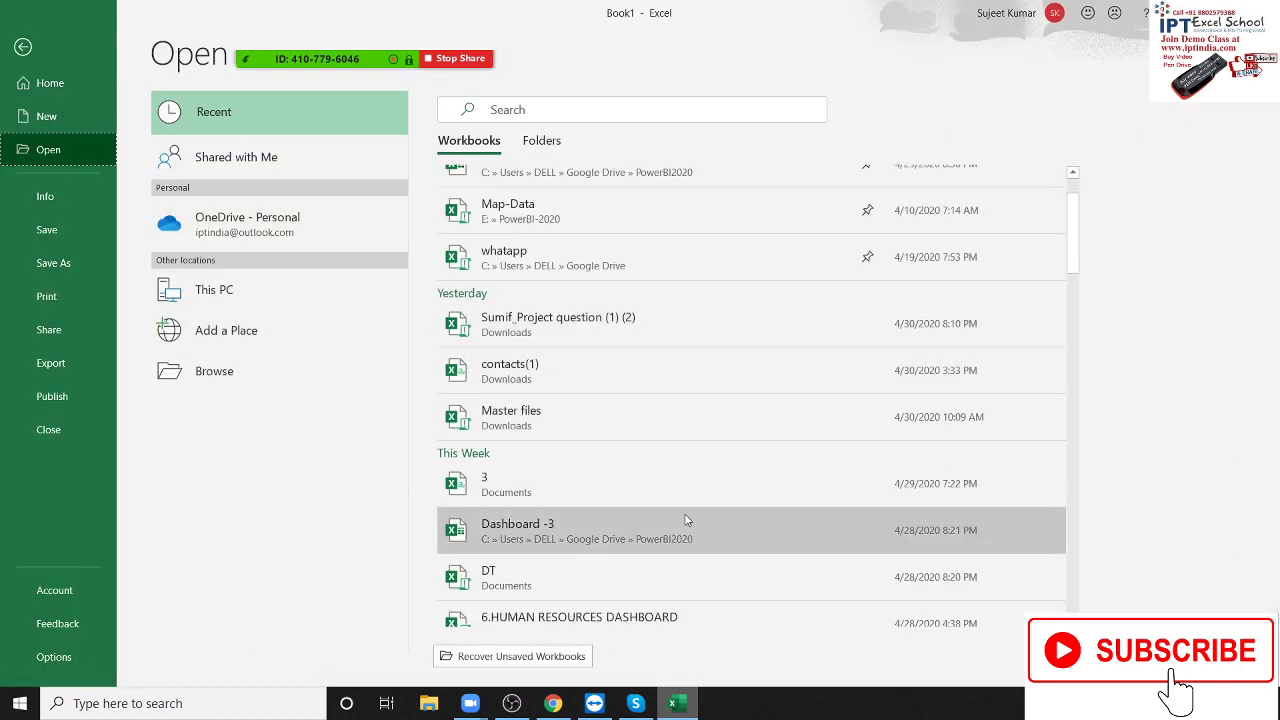
{"action": "scroll", "coordinate": [686, 540], "scroll_direction": "down", "scroll_amount": 5}
{"action": "scroll", "coordinate": [686, 551], "scroll_direction": "down", "scroll_amount": 5}
{"action": "scroll", "coordinate": [686, 551], "scroll_direction": "down", "scroll_amount": 2}
{"action": "scroll", "coordinate": [688, 551], "scroll_direction": "down", "scroll_amount": 1}
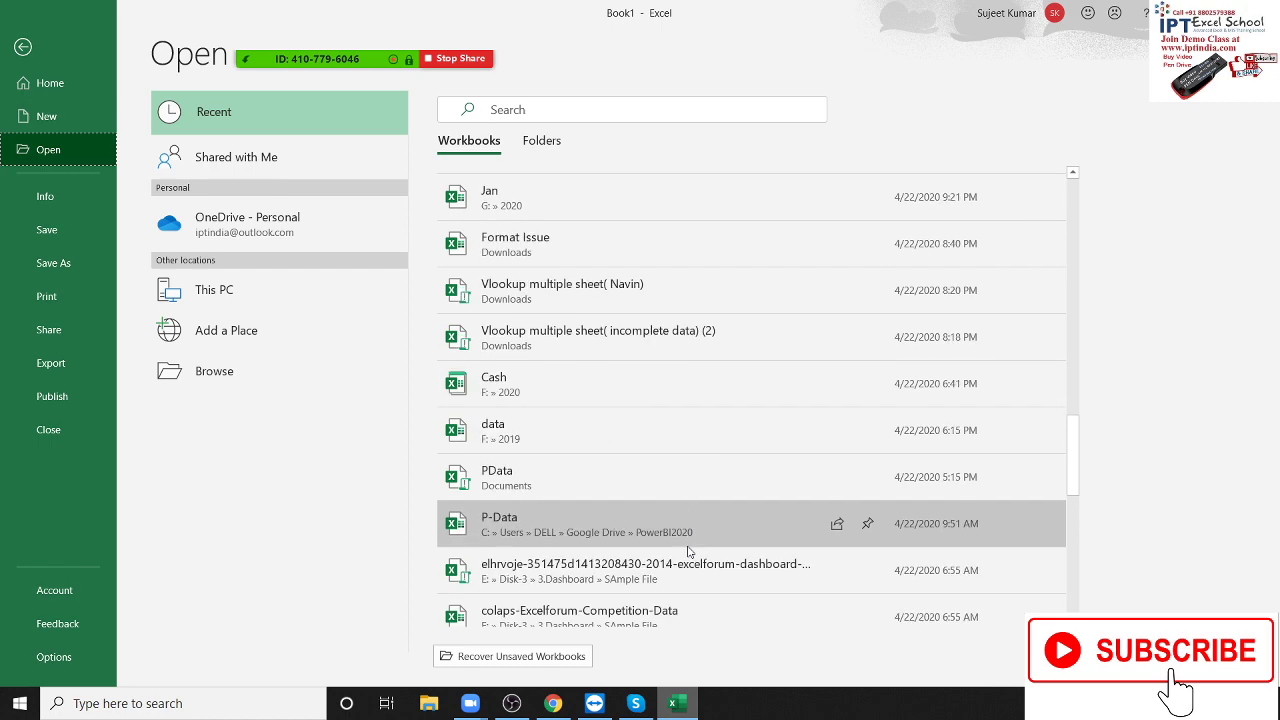
{"action": "left_click", "coordinate": [628, 490]}
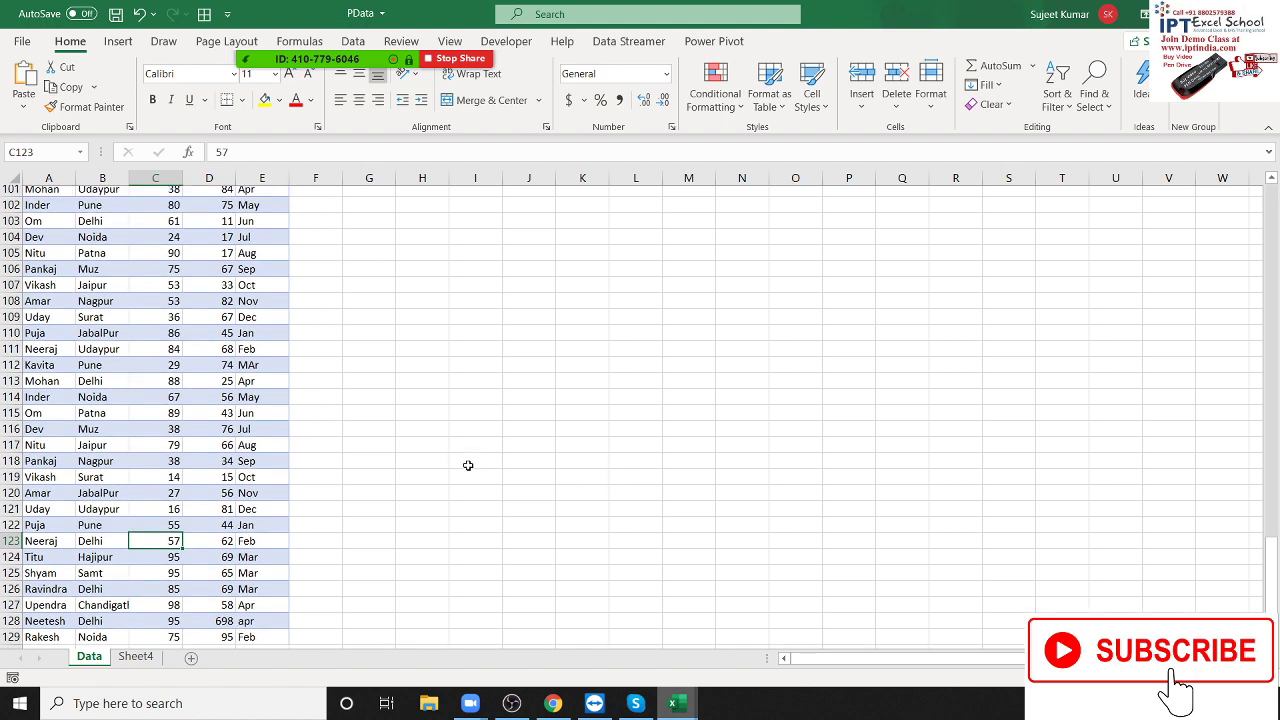
{"action": "scroll", "coordinate": [469, 463], "scroll_direction": "up", "scroll_amount": 10}
{"action": "scroll", "coordinate": [469, 463], "scroll_direction": "up", "scroll_amount": 6}
{"action": "left_click_drag", "start_coordinate": [1276, 404], "coordinate": [1272, 220]}
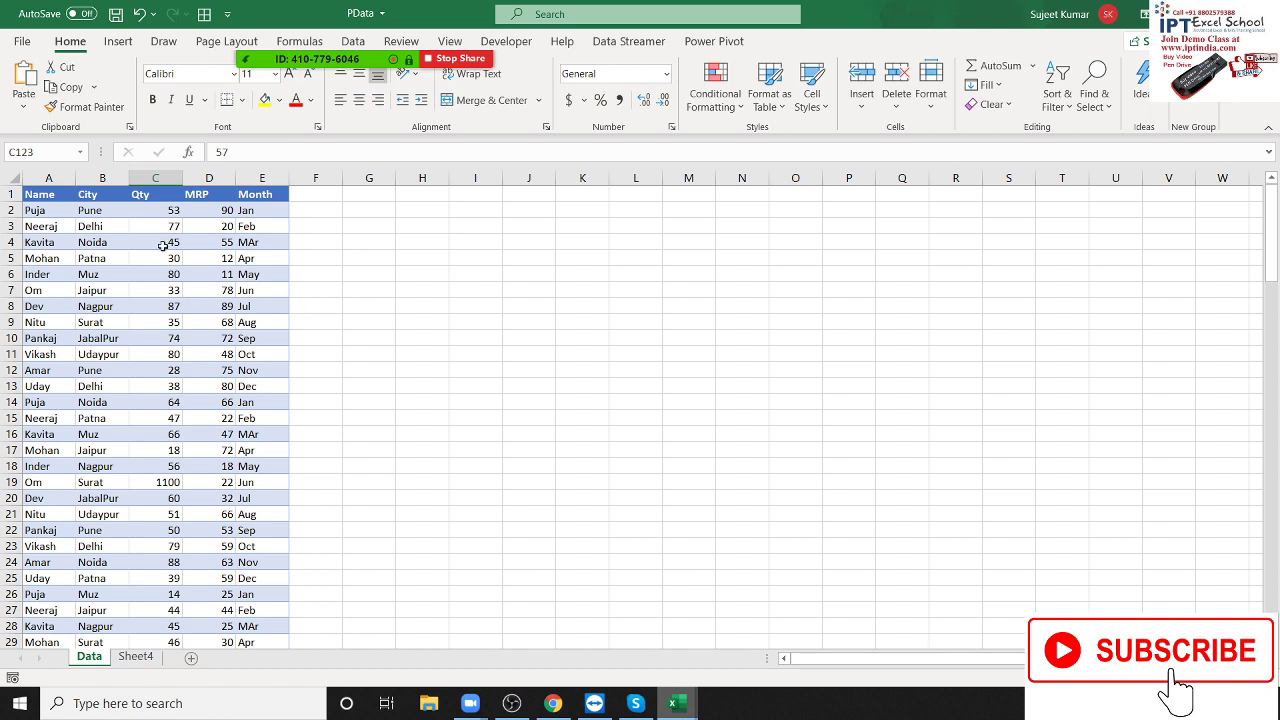
{"action": "left_click", "coordinate": [151, 244]}
{"action": "key", "text": "ctrl+p"}
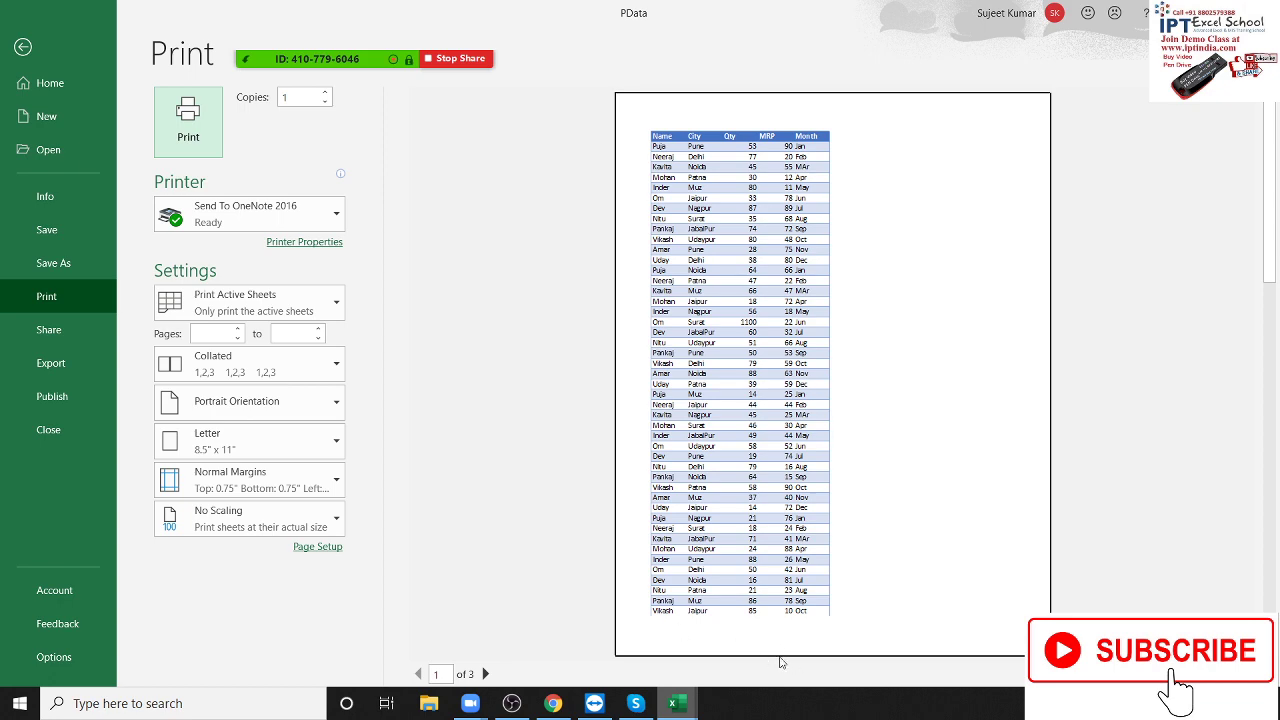
{"action": "key", "text": "Escape"}
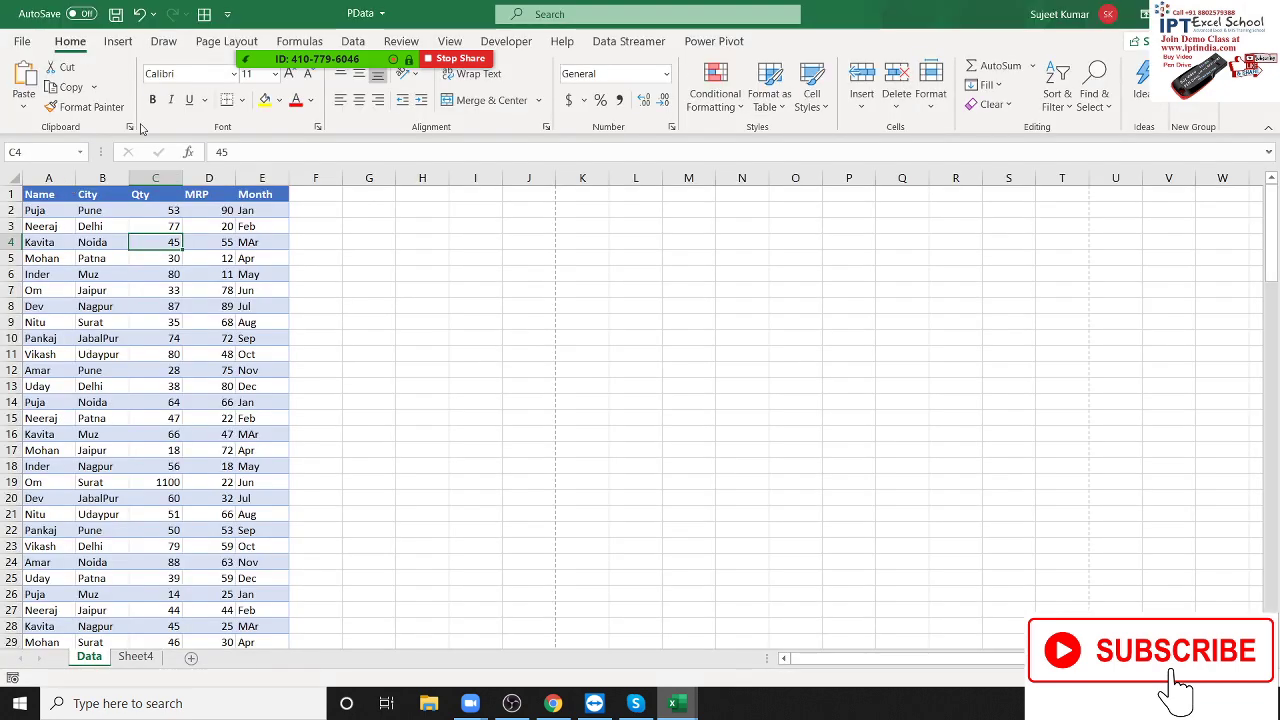
- Put 'Data for sales' in the centre header and the current date (5/1/2020) on the right
{"action": "left_click", "coordinate": [118, 41]}
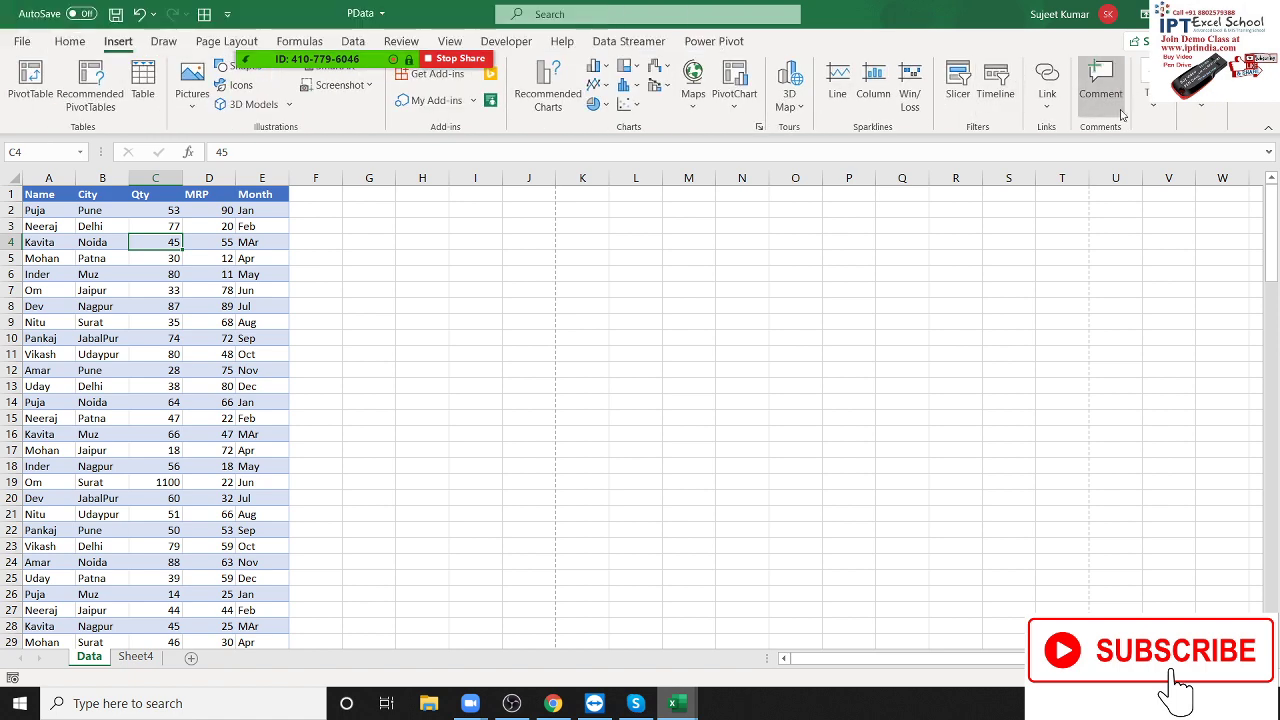
{"action": "left_click", "coordinate": [1153, 114]}
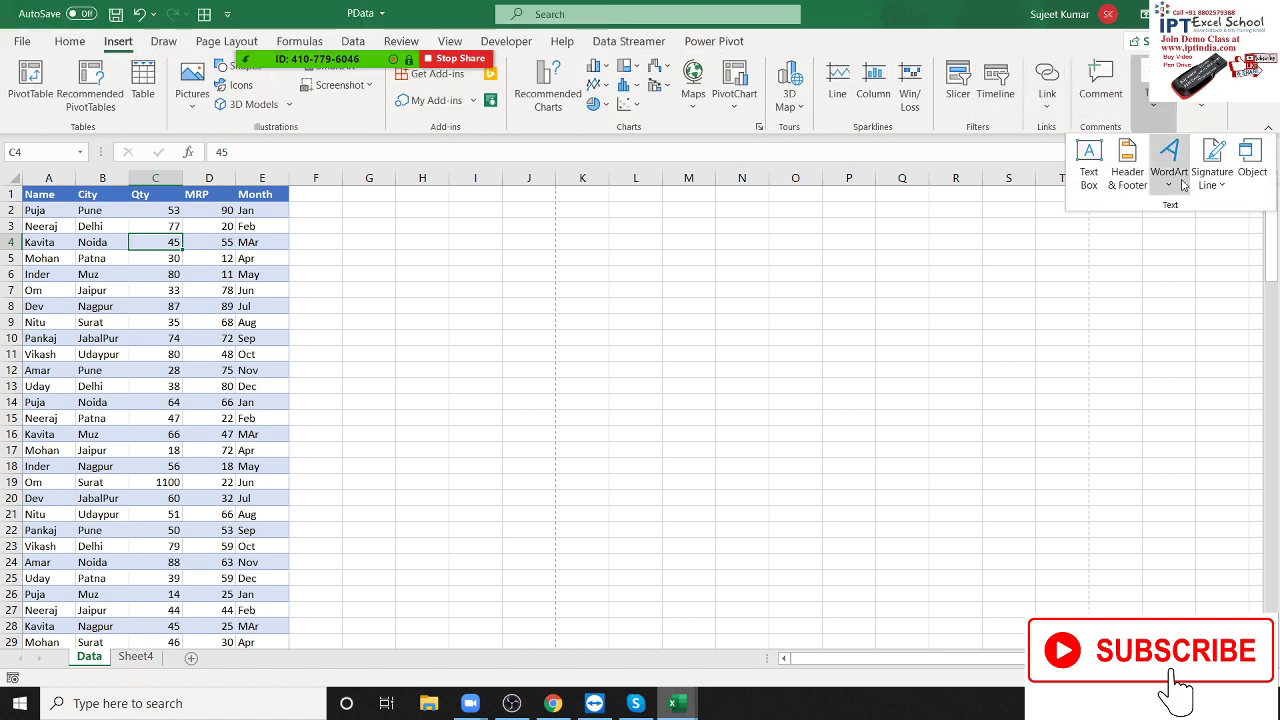
{"action": "left_click", "coordinate": [1127, 163]}
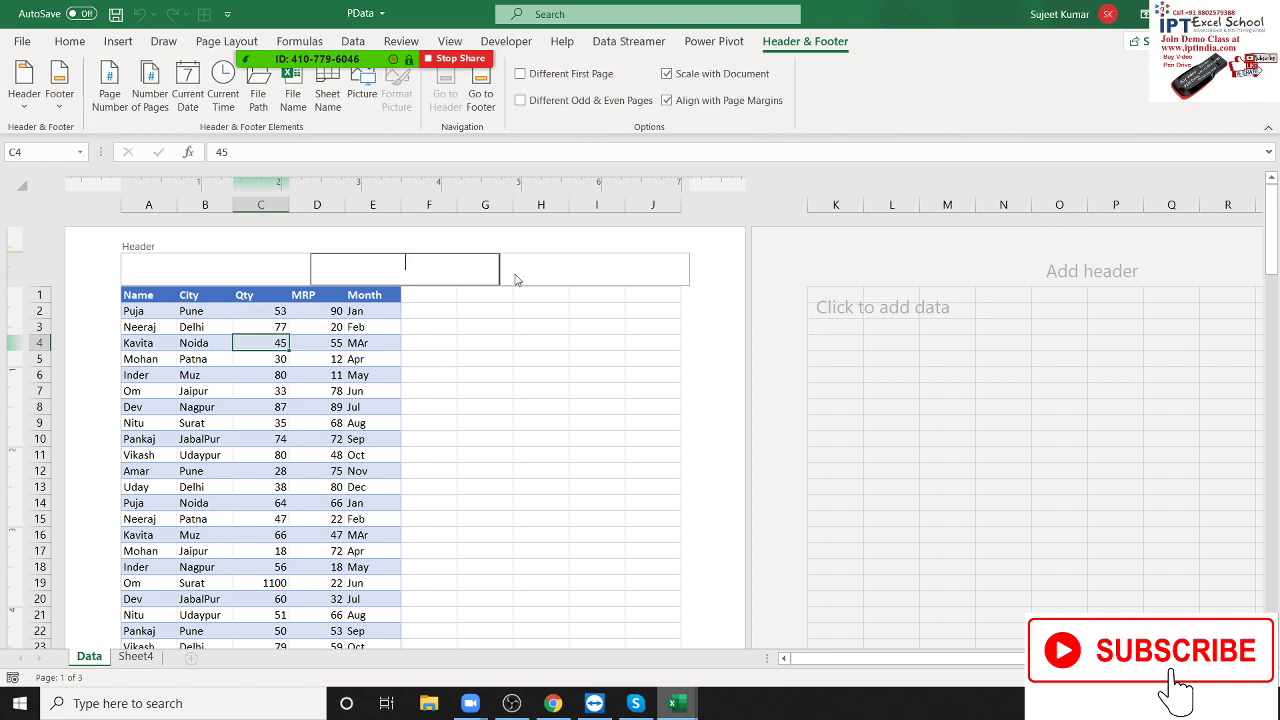
{"action": "type", "text": "Da"}
{"action": "type", "text": "ta fo"}
{"action": "type", "text": "r sa"}
{"action": "type", "text": "les"}
{"action": "left_click", "coordinate": [648, 277]}
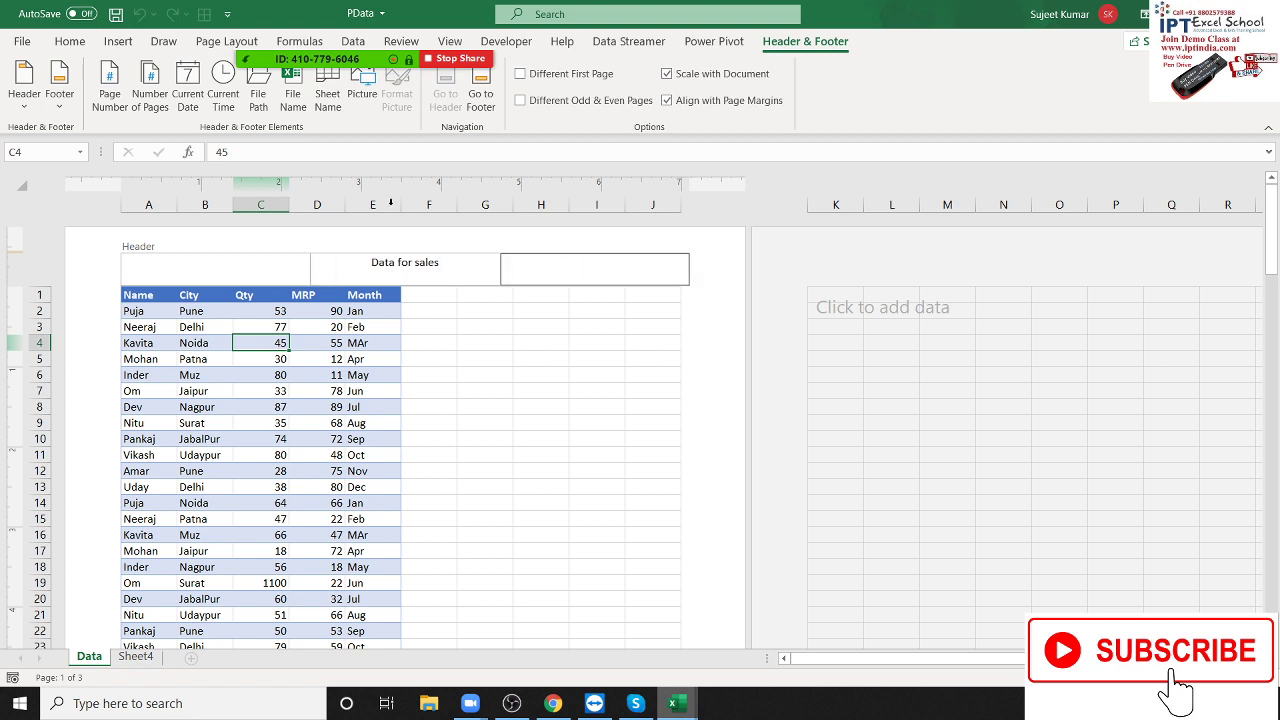
{"action": "left_click", "coordinate": [187, 88]}
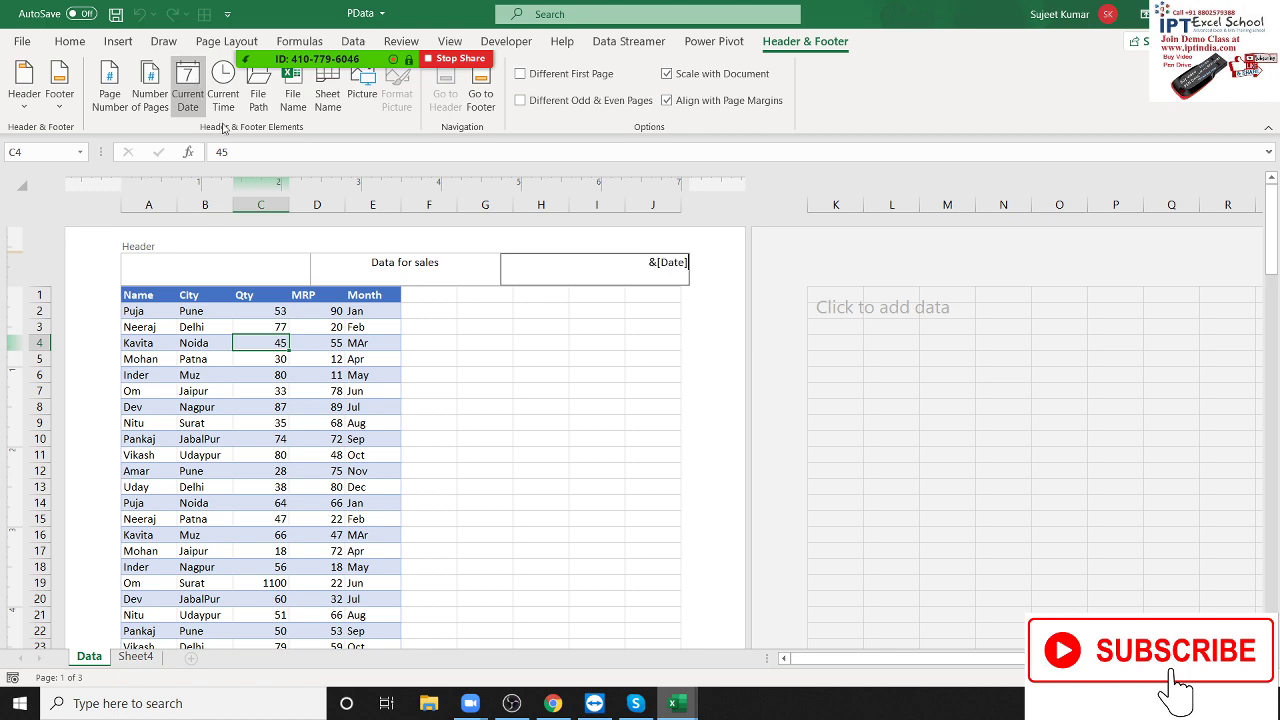
{"action": "left_click", "coordinate": [550, 343]}
{"action": "scroll", "coordinate": [551, 346], "scroll_direction": "down", "scroll_amount": 3}
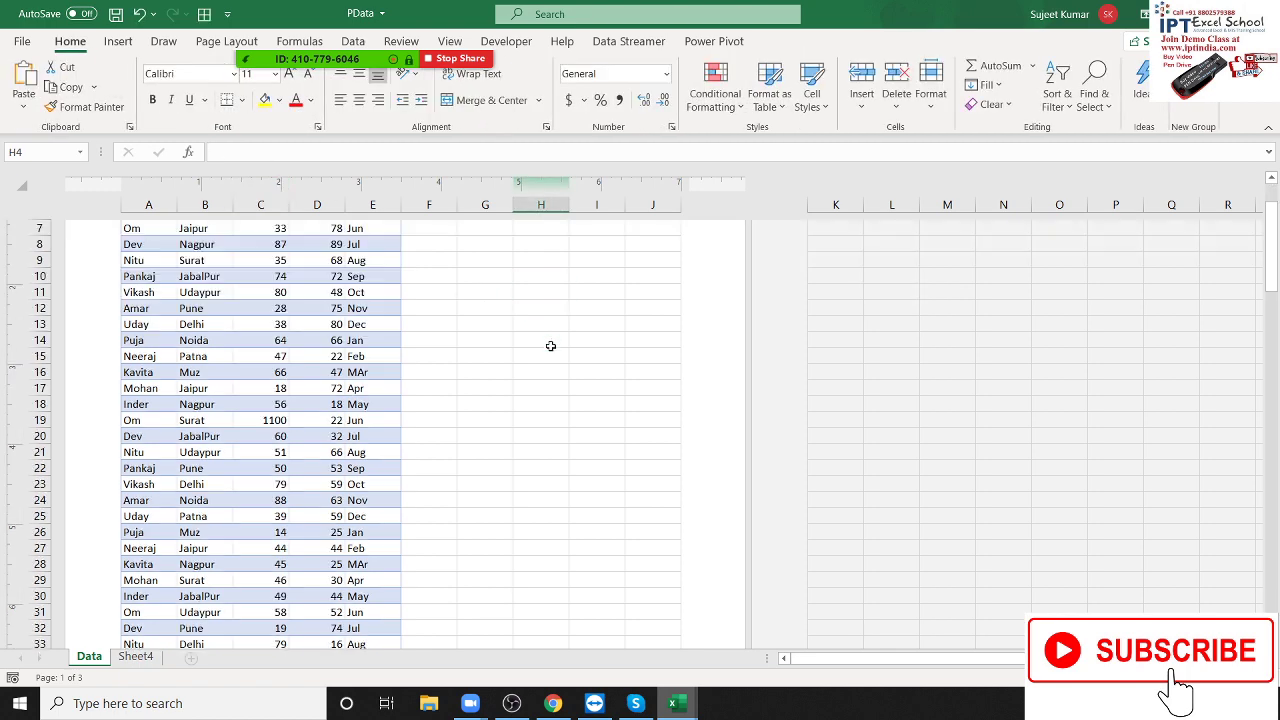
{"action": "scroll", "coordinate": [526, 334], "scroll_direction": "up", "scroll_amount": 3}
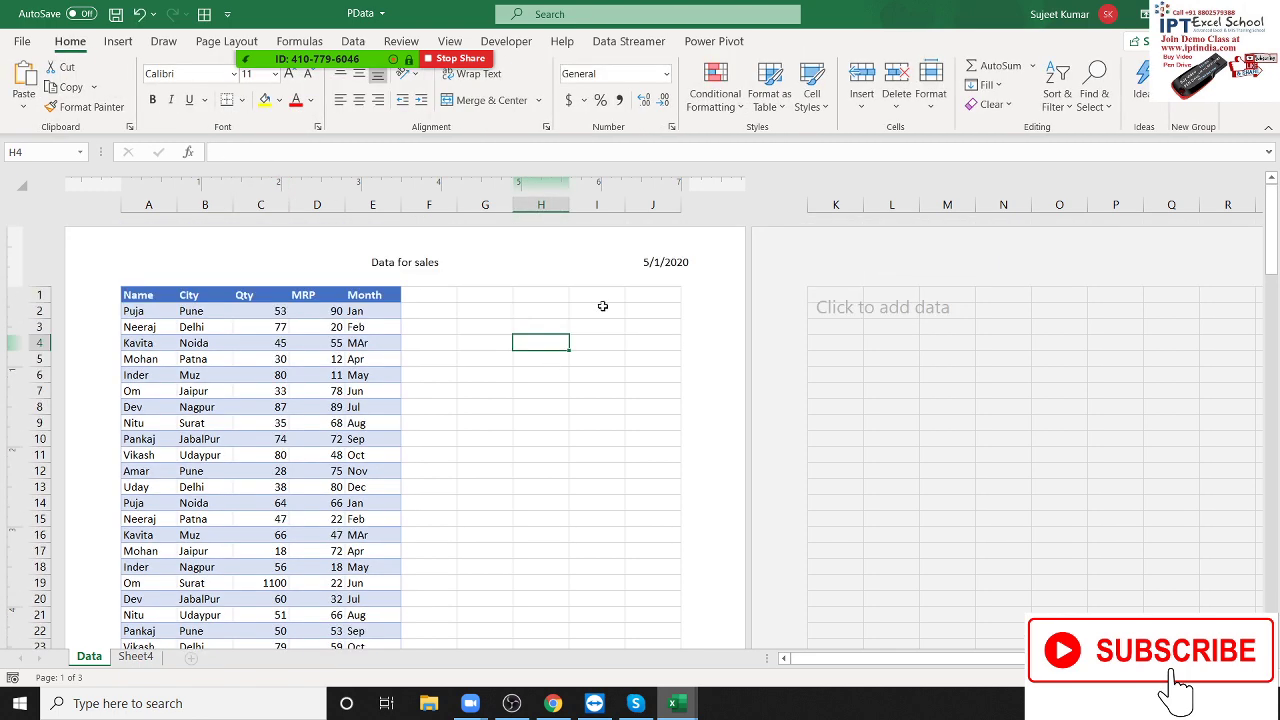
{"action": "scroll", "coordinate": [600, 340], "scroll_direction": "down", "scroll_amount": 10}
{"action": "scroll", "coordinate": [597, 397], "scroll_direction": "down", "scroll_amount": 4}
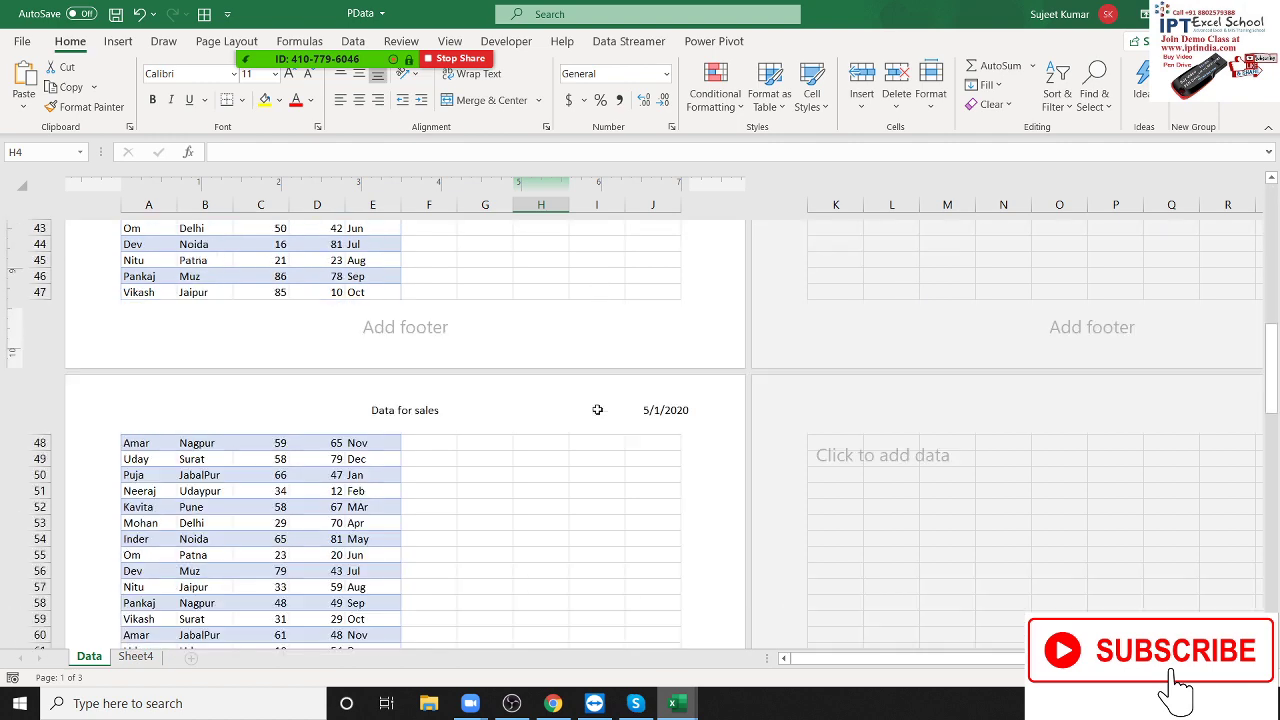
{"action": "scroll", "coordinate": [477, 521], "scroll_direction": "up", "scroll_amount": 2}
{"action": "scroll", "coordinate": [477, 521], "scroll_direction": "up", "scroll_amount": 2}
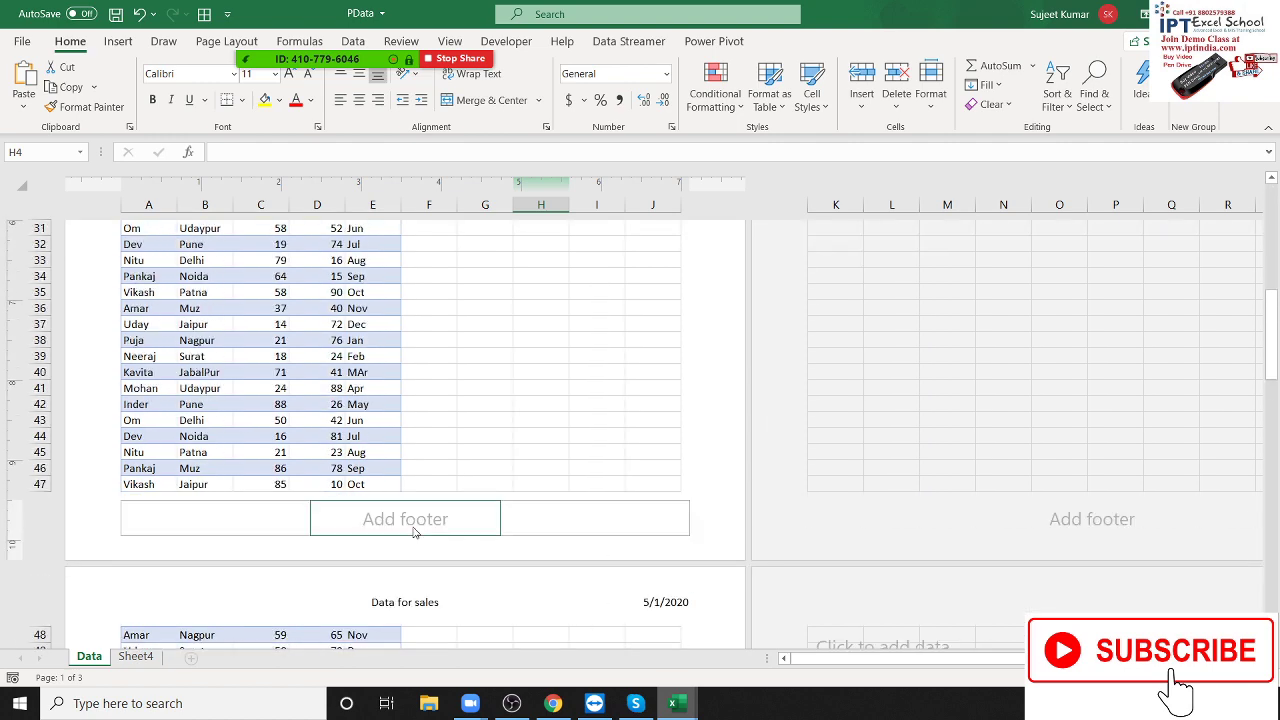
- Add a centre footer showing the page number 'of' the total page count
{"action": "left_click", "coordinate": [353, 522]}
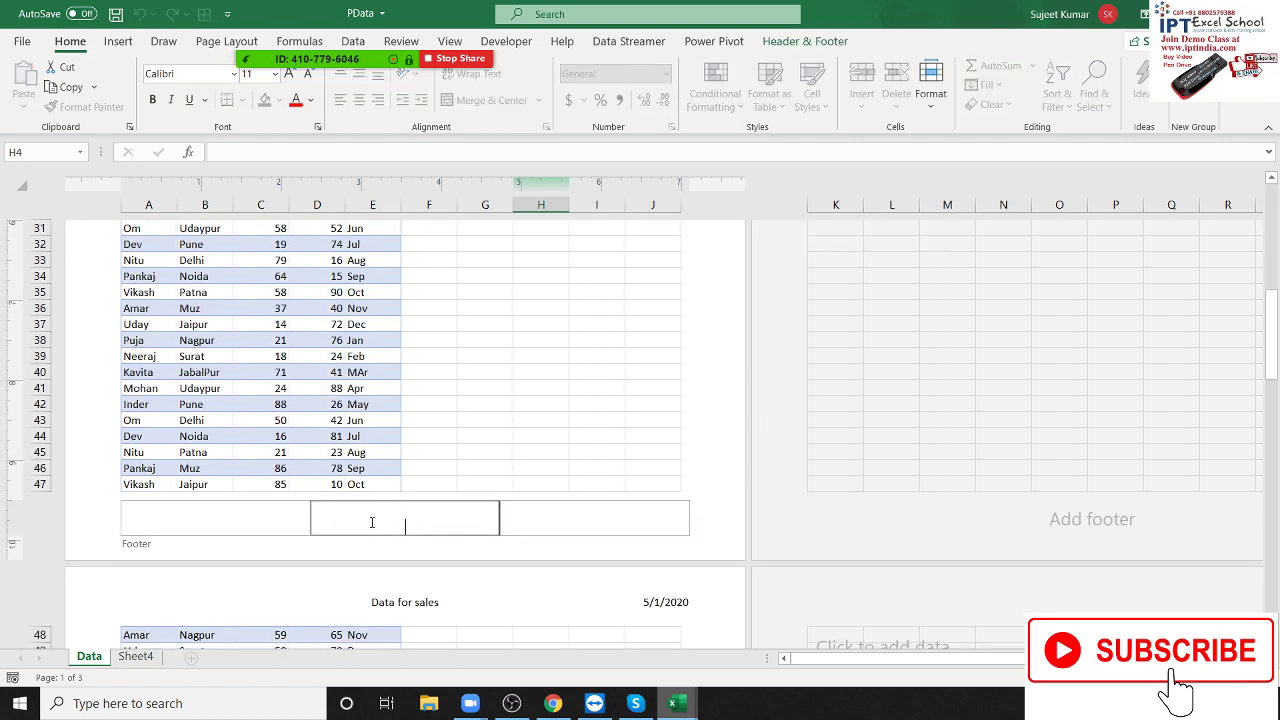
{"action": "left_click", "coordinate": [820, 45]}
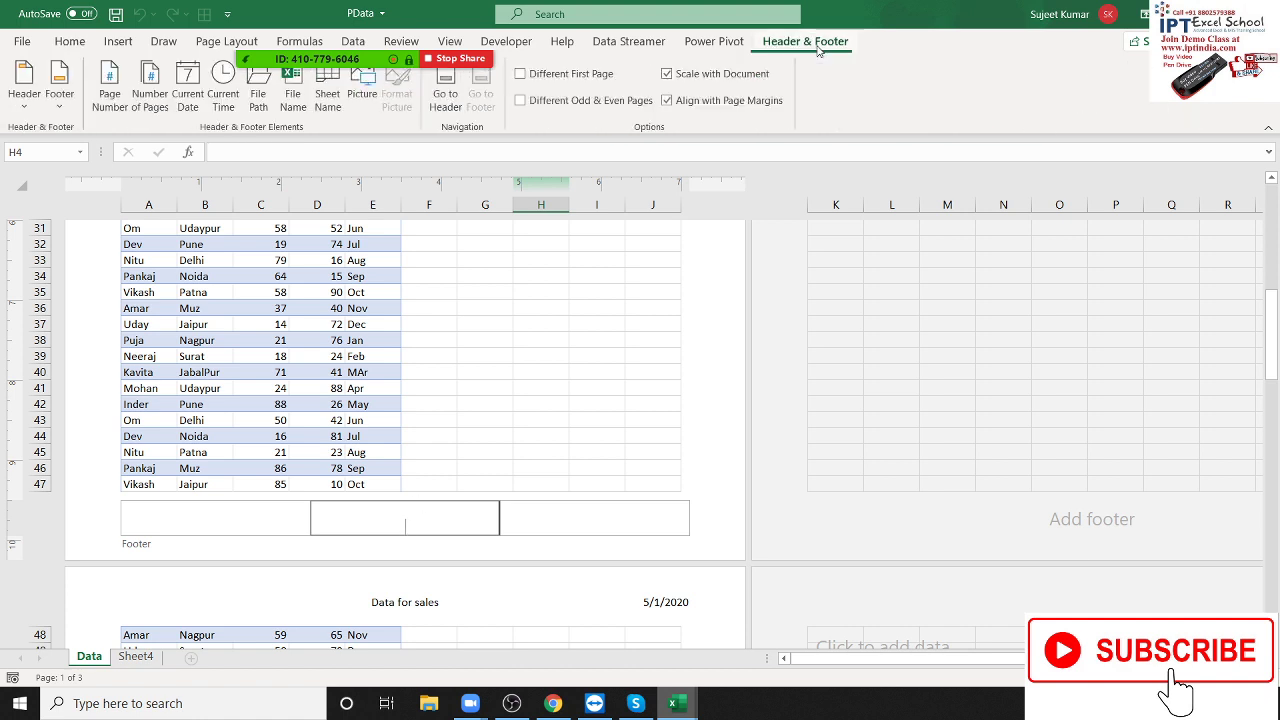
{"action": "left_click", "coordinate": [114, 104]}
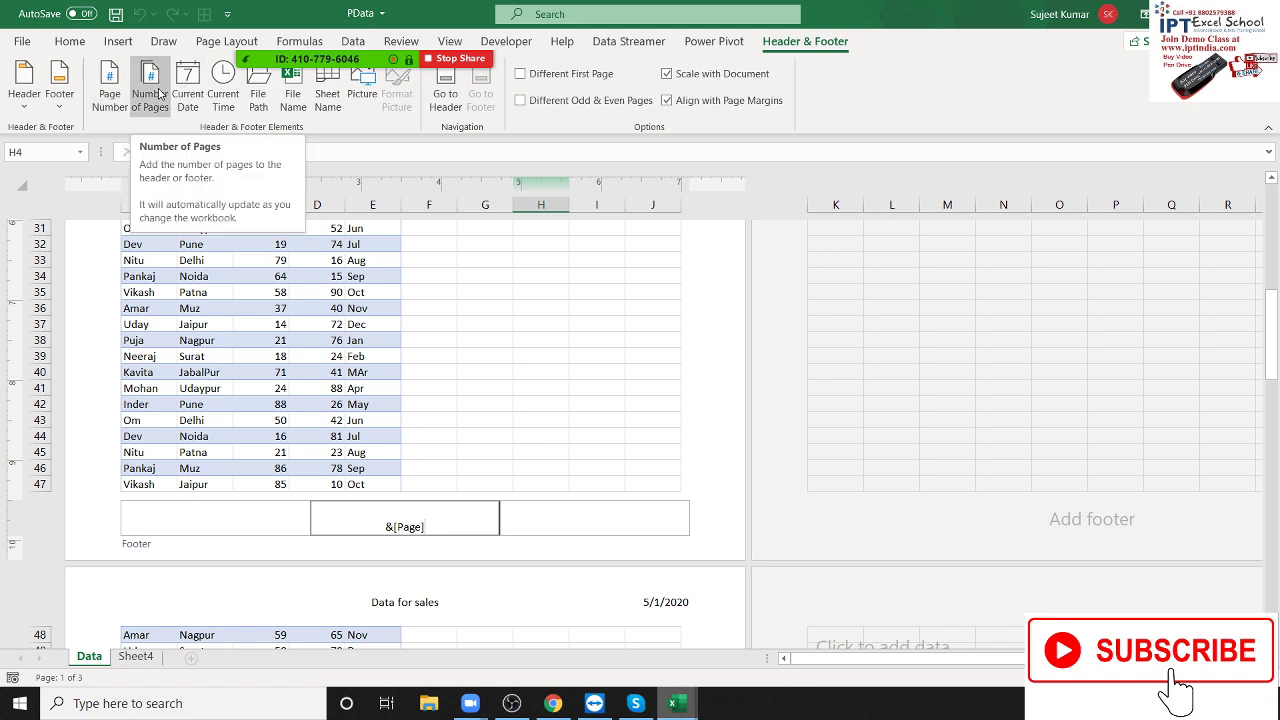
{"action": "type", "text": " of"}
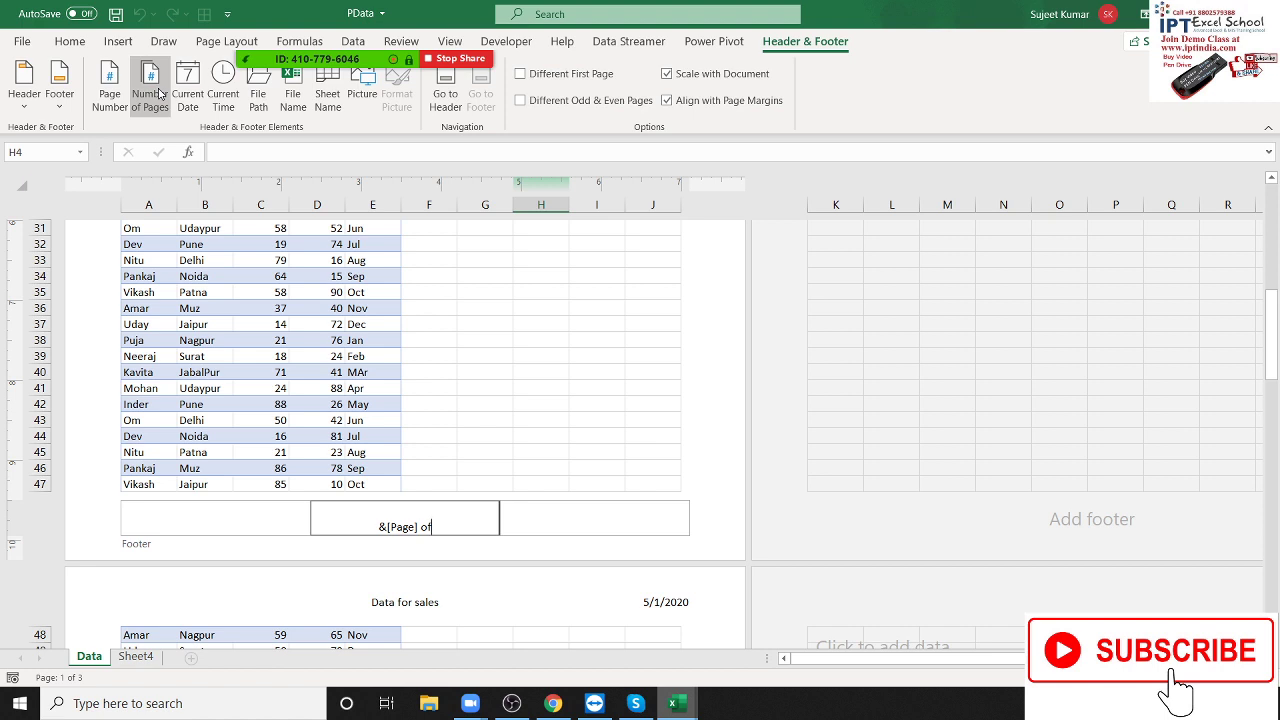
{"action": "left_click", "coordinate": [158, 93]}
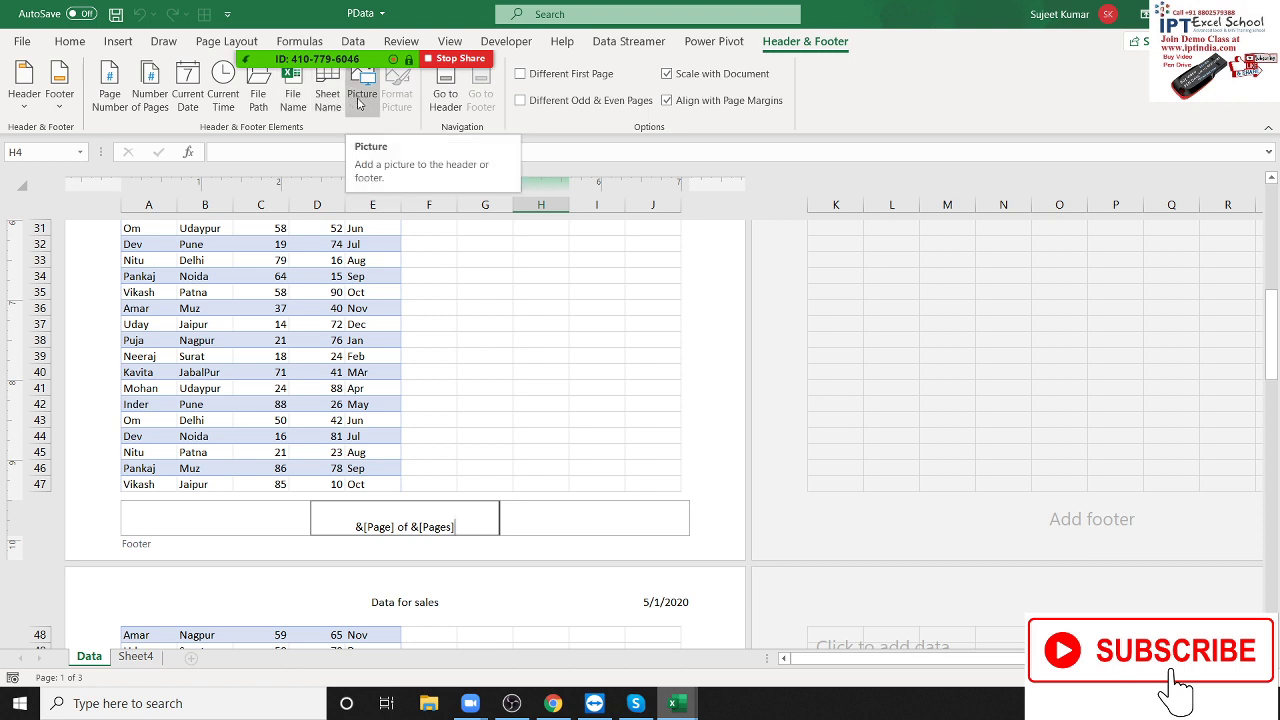
{"action": "left_click", "coordinate": [491, 384]}
{"action": "scroll", "coordinate": [344, 628], "scroll_direction": "down", "scroll_amount": 2}
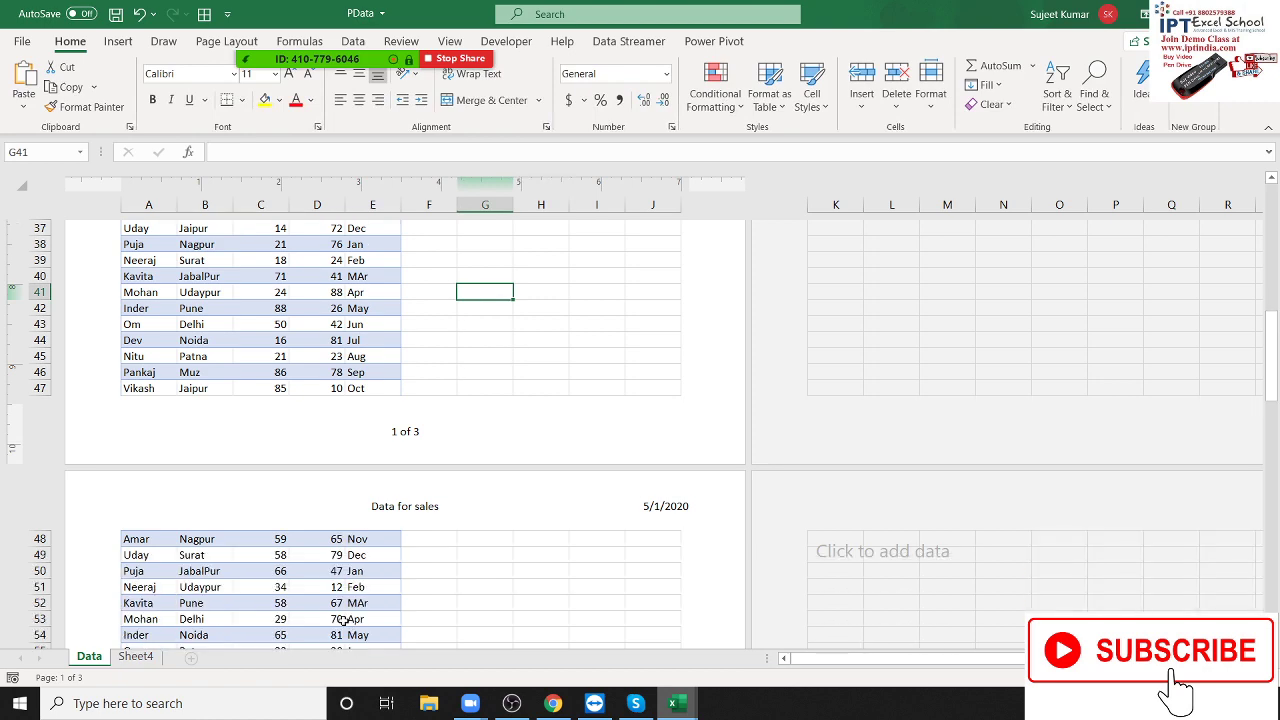
{"action": "scroll", "coordinate": [341, 620], "scroll_direction": "down", "scroll_amount": 5}
{"action": "scroll", "coordinate": [340, 618], "scroll_direction": "up", "scroll_amount": 5}
{"action": "scroll", "coordinate": [341, 612], "scroll_direction": "up", "scroll_amount": 5}
{"action": "scroll", "coordinate": [338, 600], "scroll_direction": "up", "scroll_amount": 7}
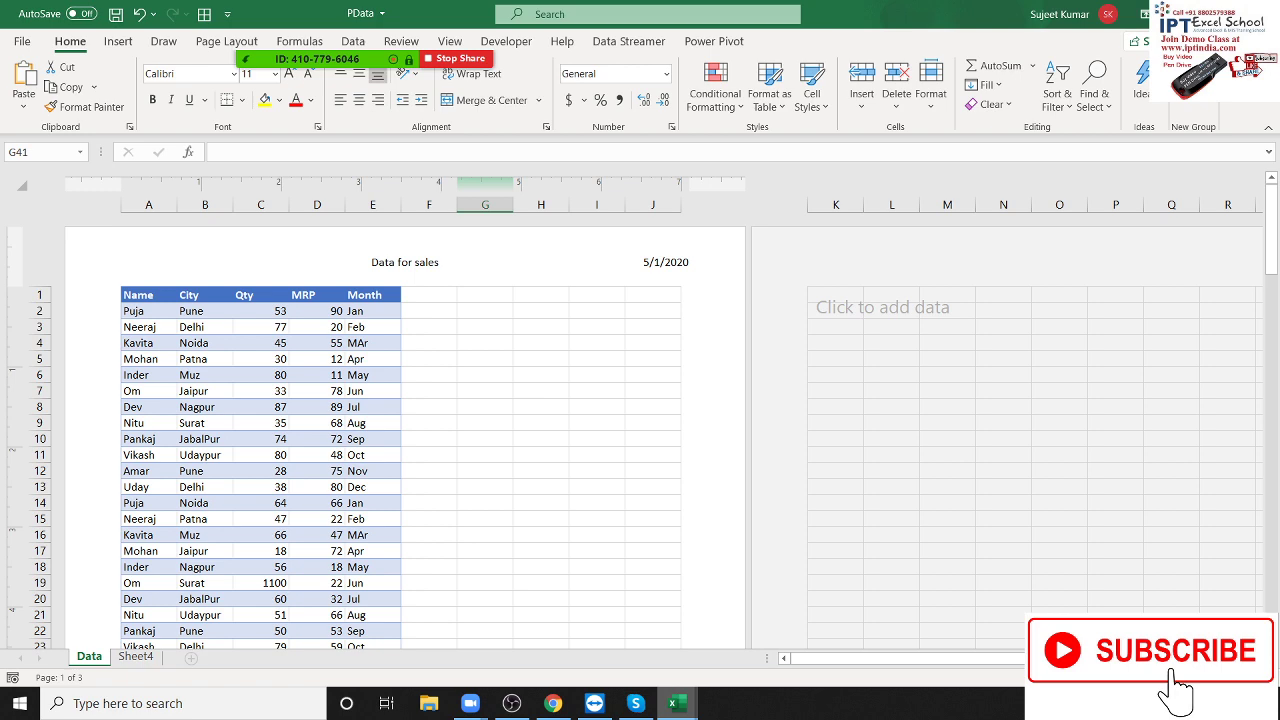
- Switch the sheet back to Normal view and scroll up to row 1
{"action": "left_click", "coordinate": [1110, 677]}
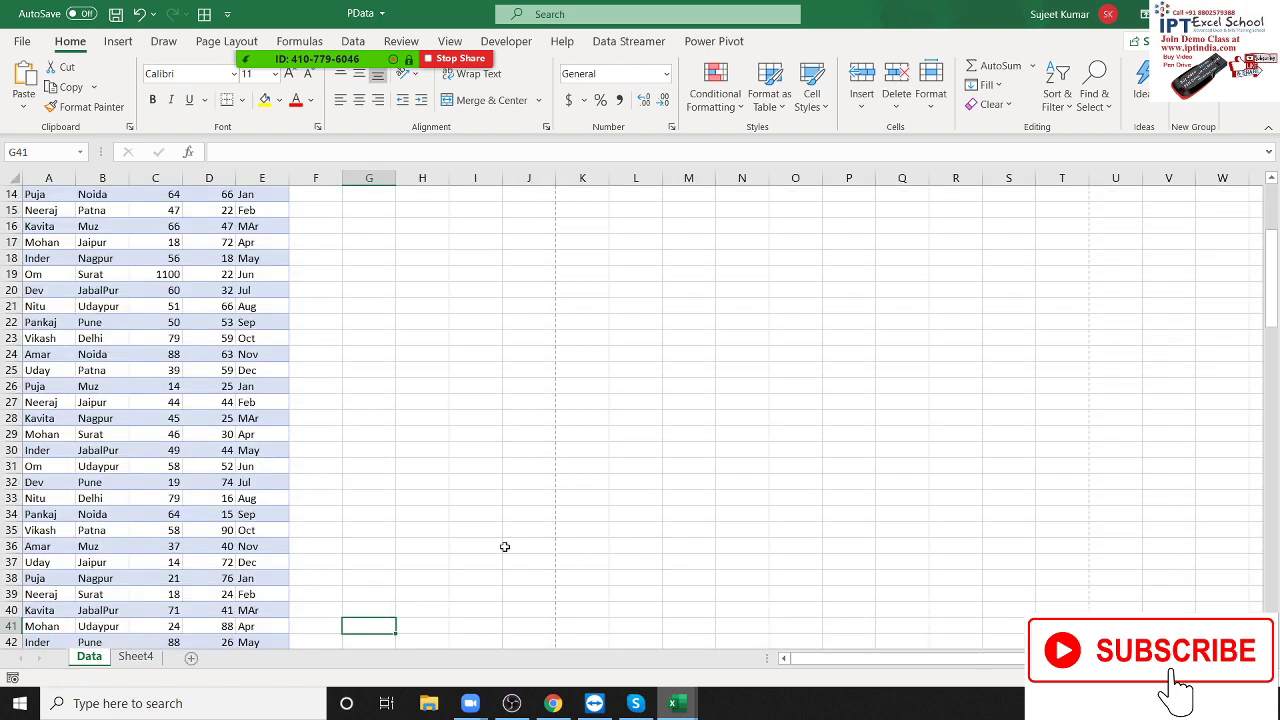
{"action": "scroll", "coordinate": [496, 544], "scroll_direction": "up", "scroll_amount": 4}
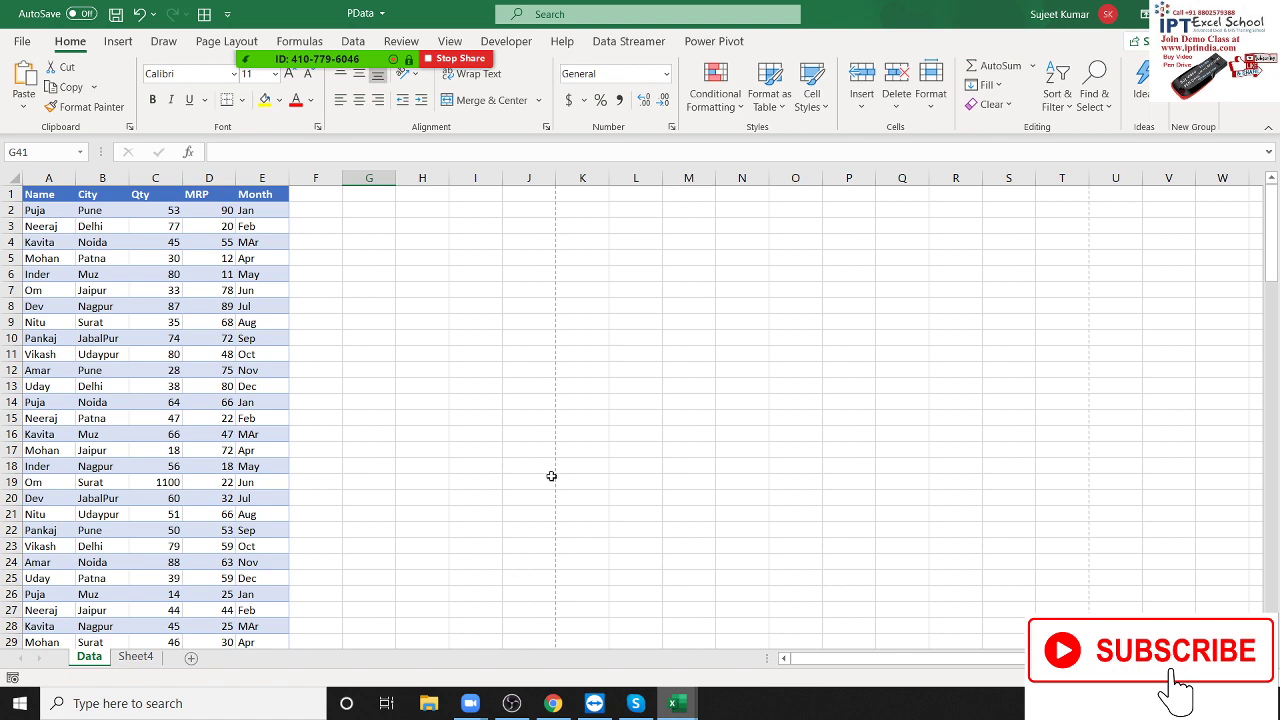
{"action": "scroll", "coordinate": [551, 477], "scroll_direction": "down", "scroll_amount": 7}
{"action": "scroll", "coordinate": [551, 491], "scroll_direction": "up", "scroll_amount": 3}
{"action": "scroll", "coordinate": [550, 502], "scroll_direction": "up", "scroll_amount": 4}
- Insert blue reflected-style WordArt reading 'IPT Excel School'
{"action": "left_click", "coordinate": [118, 42]}
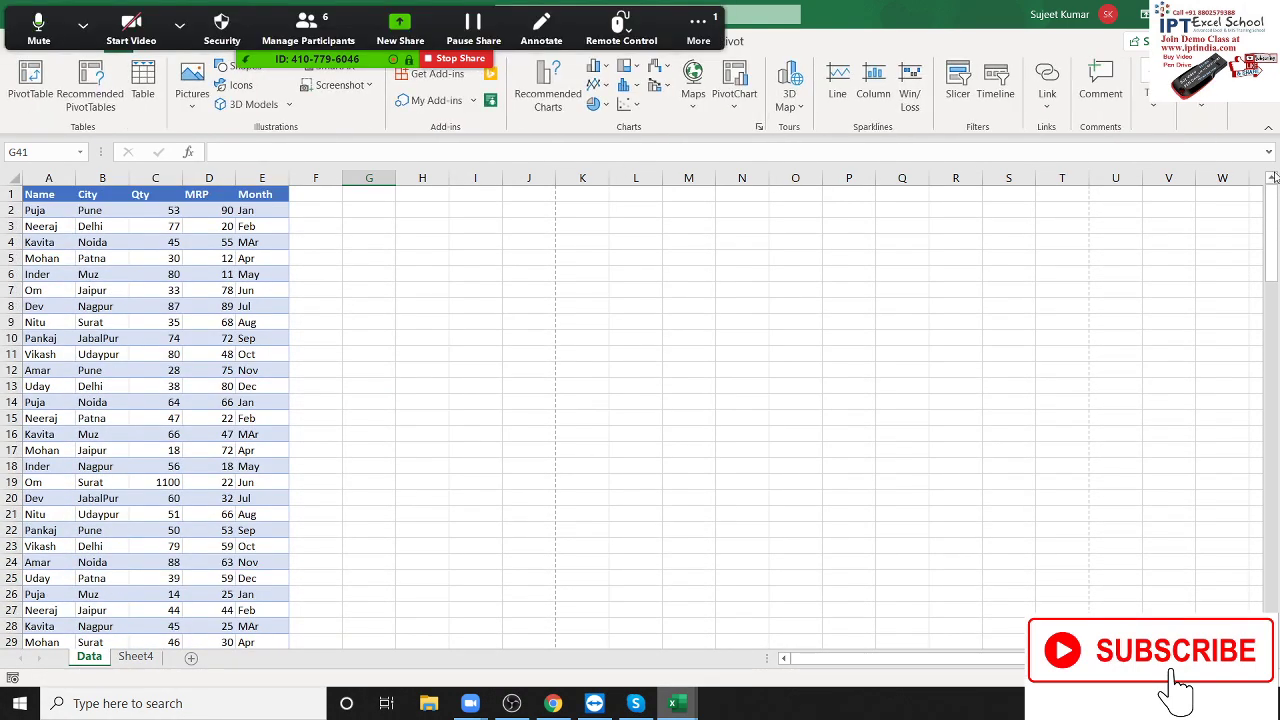
{"action": "left_click", "coordinate": [1154, 95]}
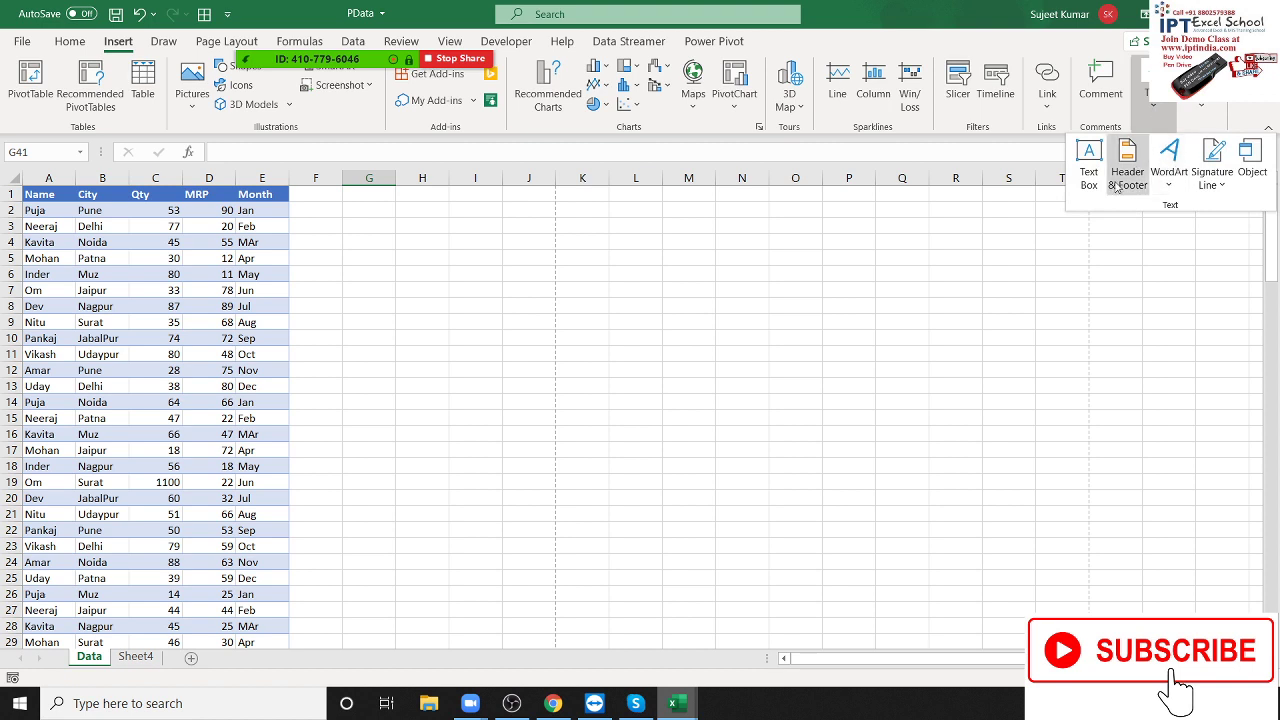
{"action": "left_click", "coordinate": [1167, 189]}
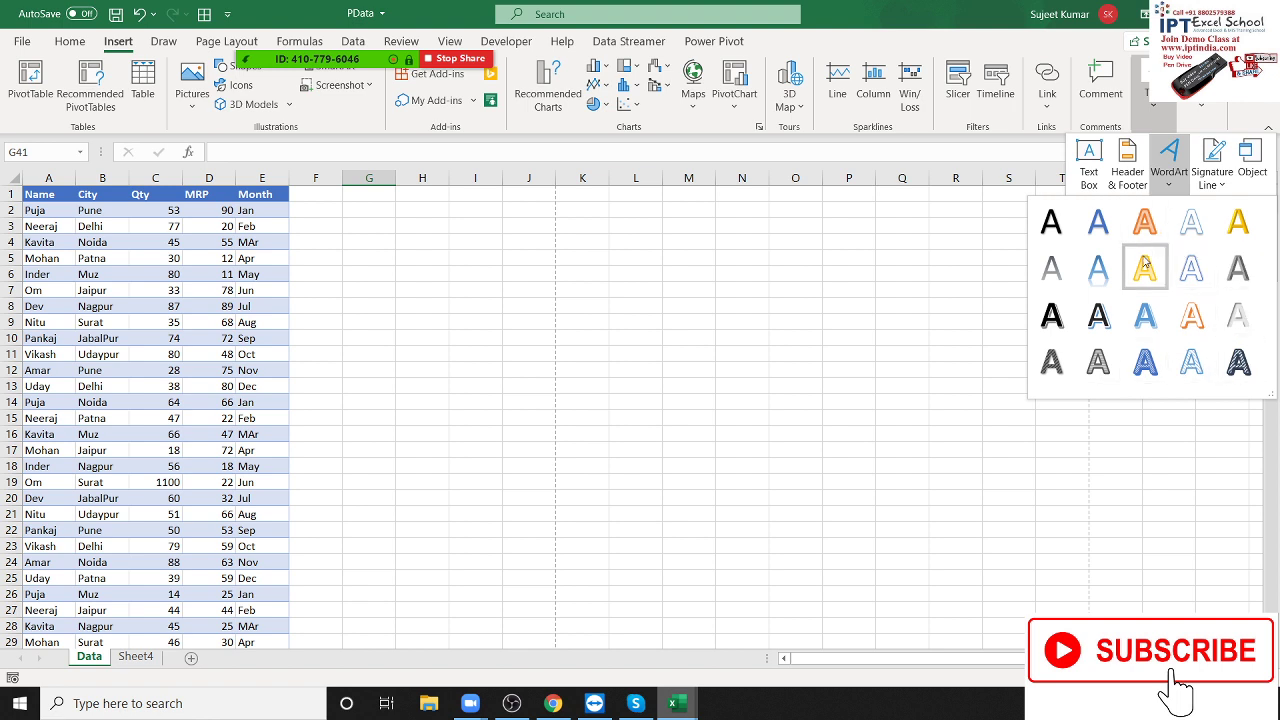
{"action": "left_click", "coordinate": [1101, 283]}
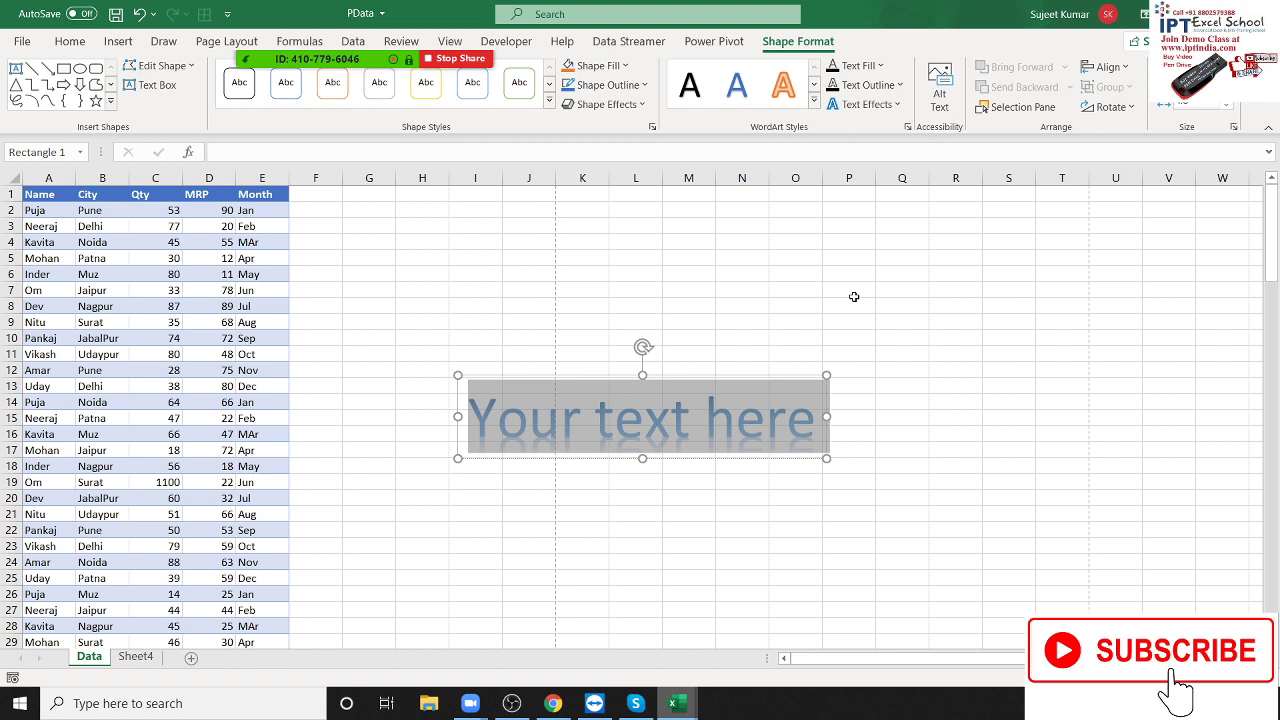
{"action": "type", "text": "IPT E"}
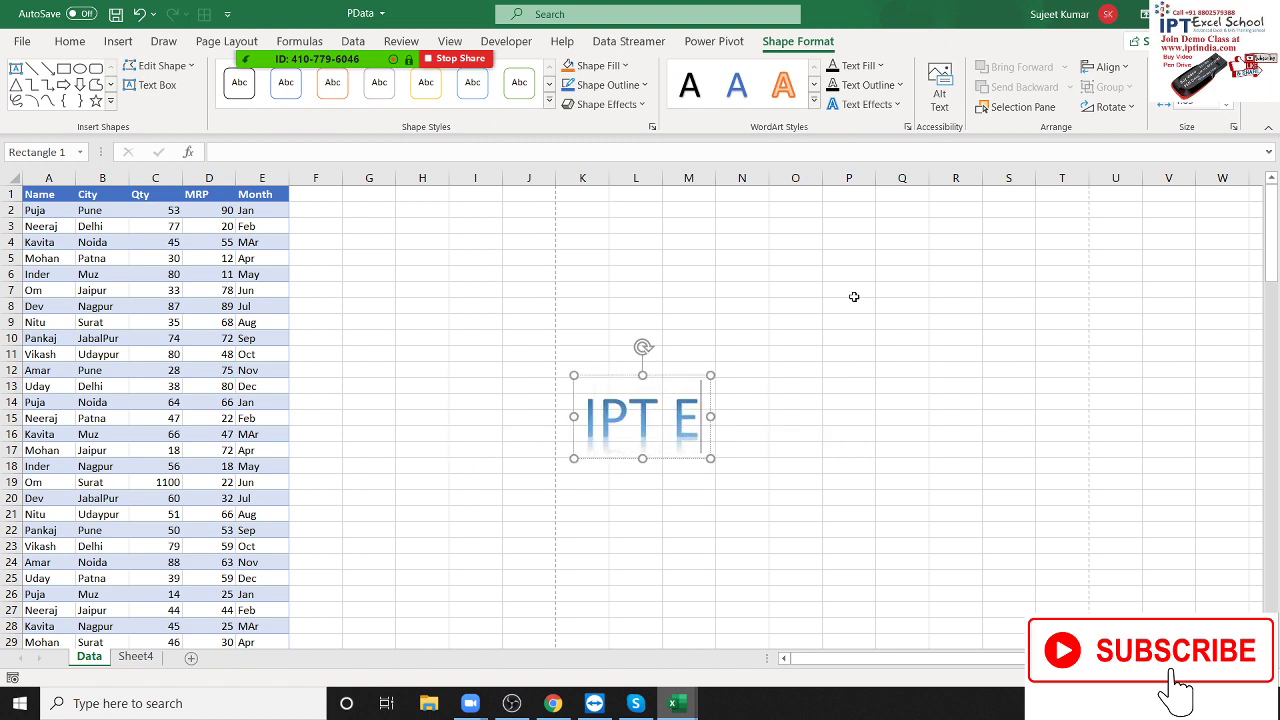
{"action": "type", "text": "xcel S"}
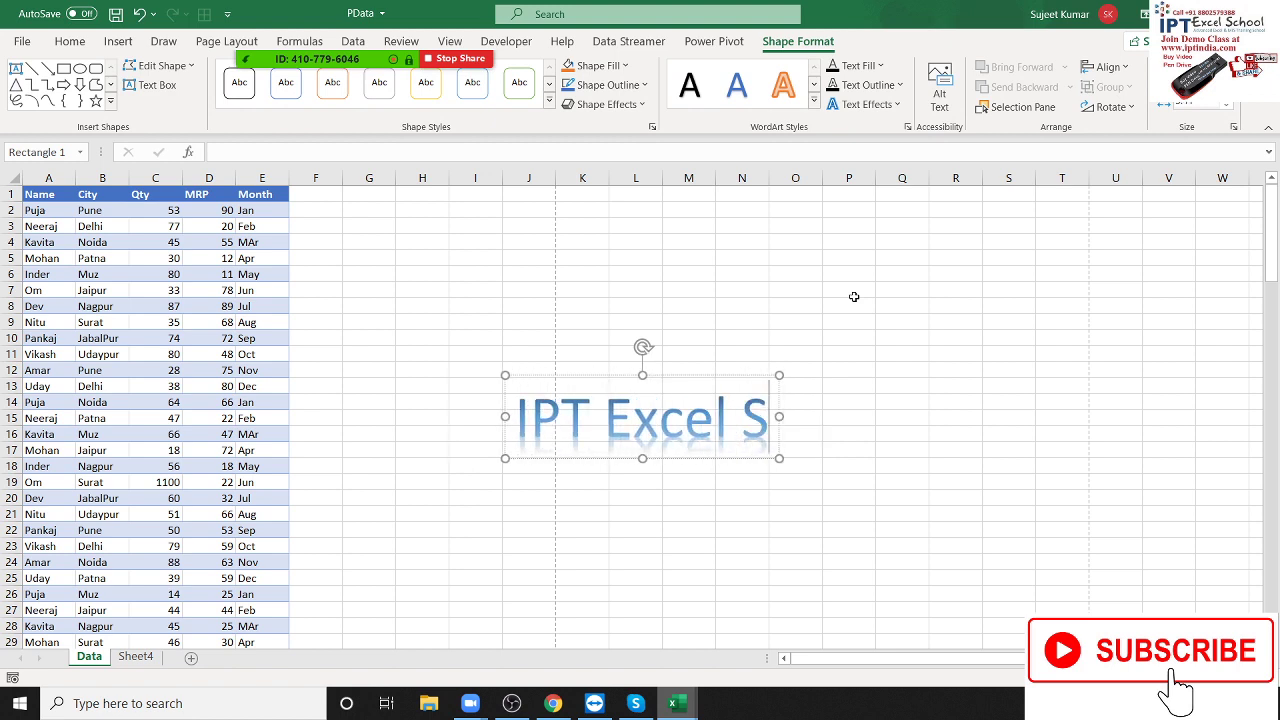
{"action": "type", "text": "chool"}
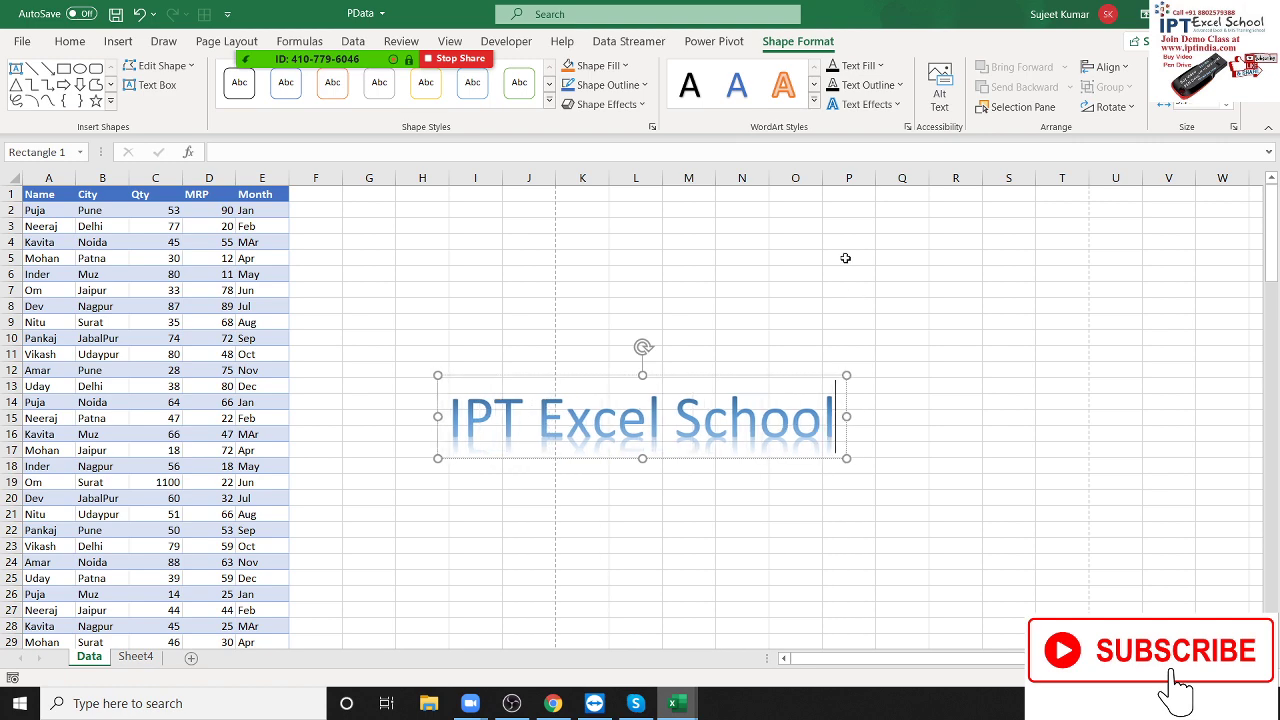
- Move the WordArt up beside the table around rows 7–9
{"action": "left_click", "coordinate": [845, 258]}
{"action": "left_click", "coordinate": [748, 383]}
{"action": "left_click_drag", "start_coordinate": [740, 376], "coordinate": [711, 270]}
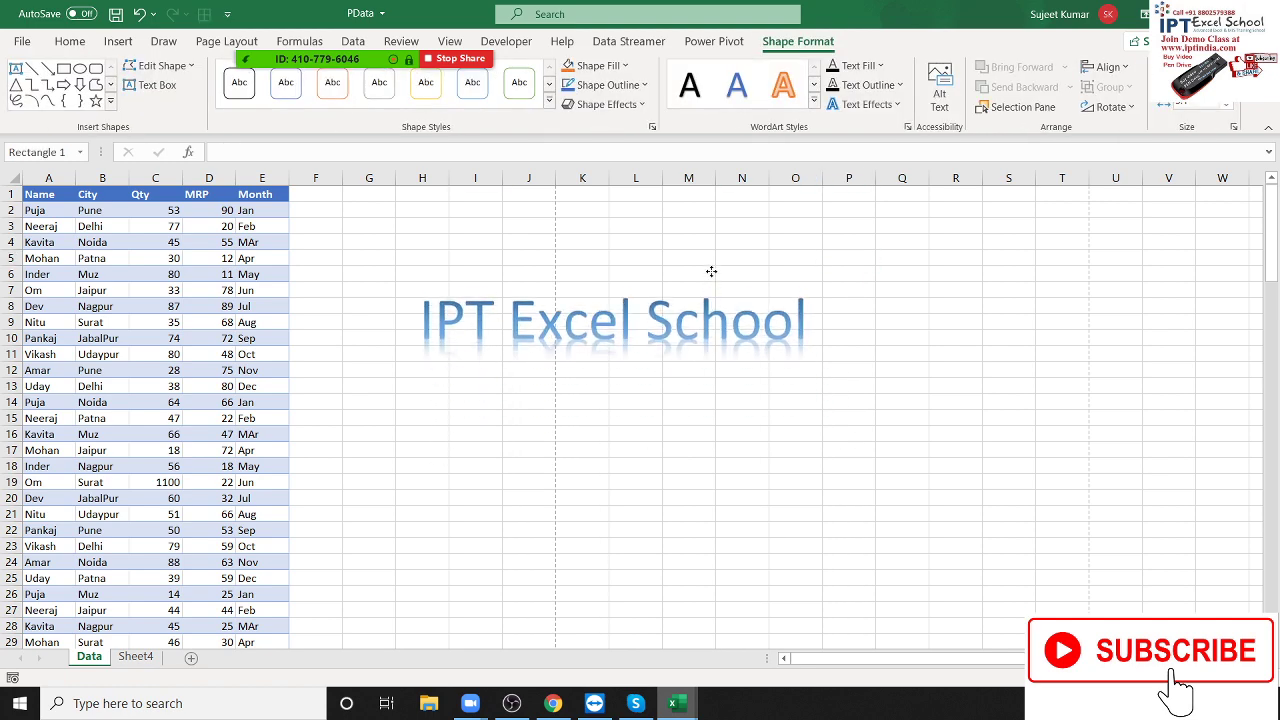
{"action": "left_click", "coordinate": [722, 390]}
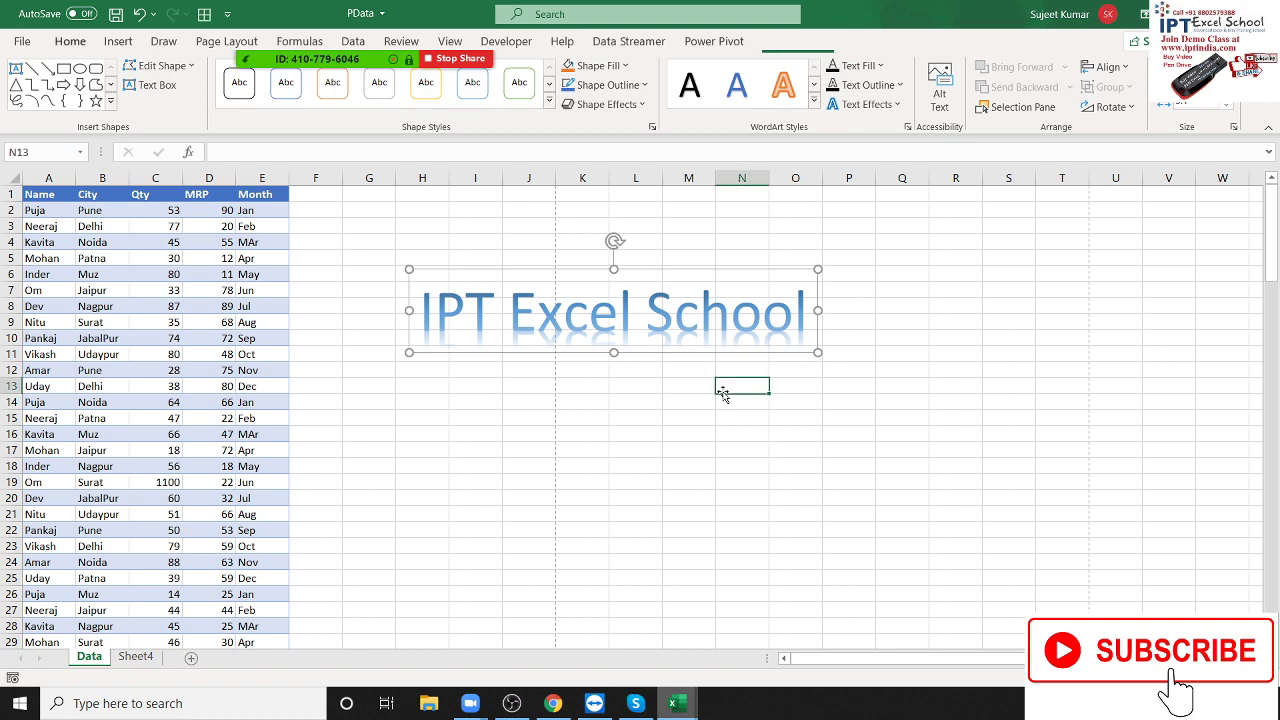
{"action": "left_click", "coordinate": [118, 41]}
- Expand the collapsed Text group on the Insert ribbon
{"action": "left_click", "coordinate": [1152, 110]}
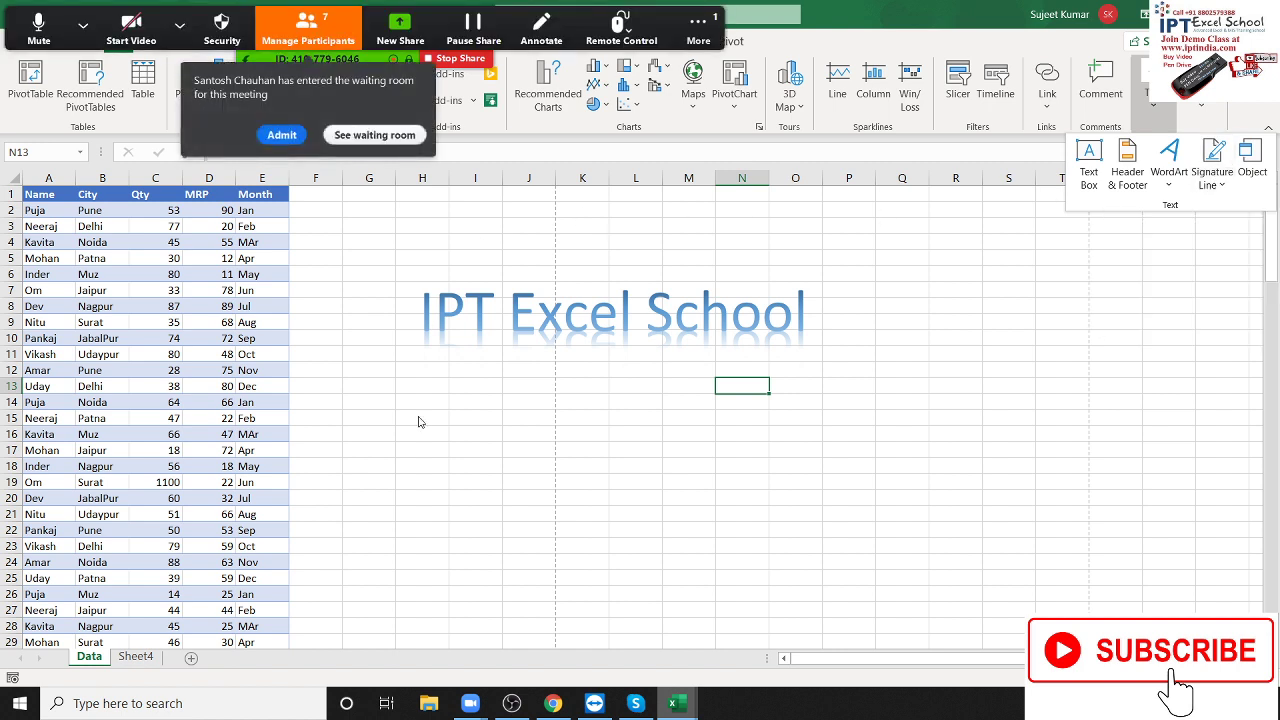
- Add a signature line with the signer's name and title Trainer, placed around Q10:U16
{"action": "left_click", "coordinate": [291, 137]}
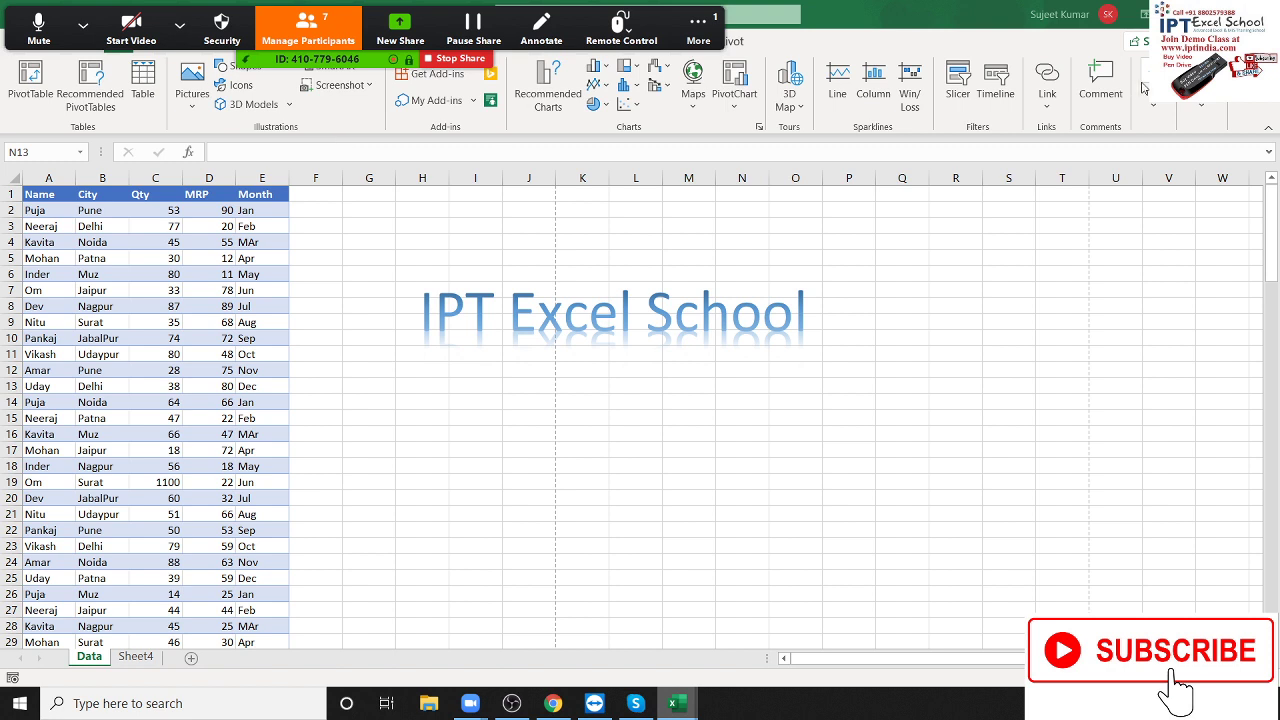
{"action": "left_click", "coordinate": [1157, 110]}
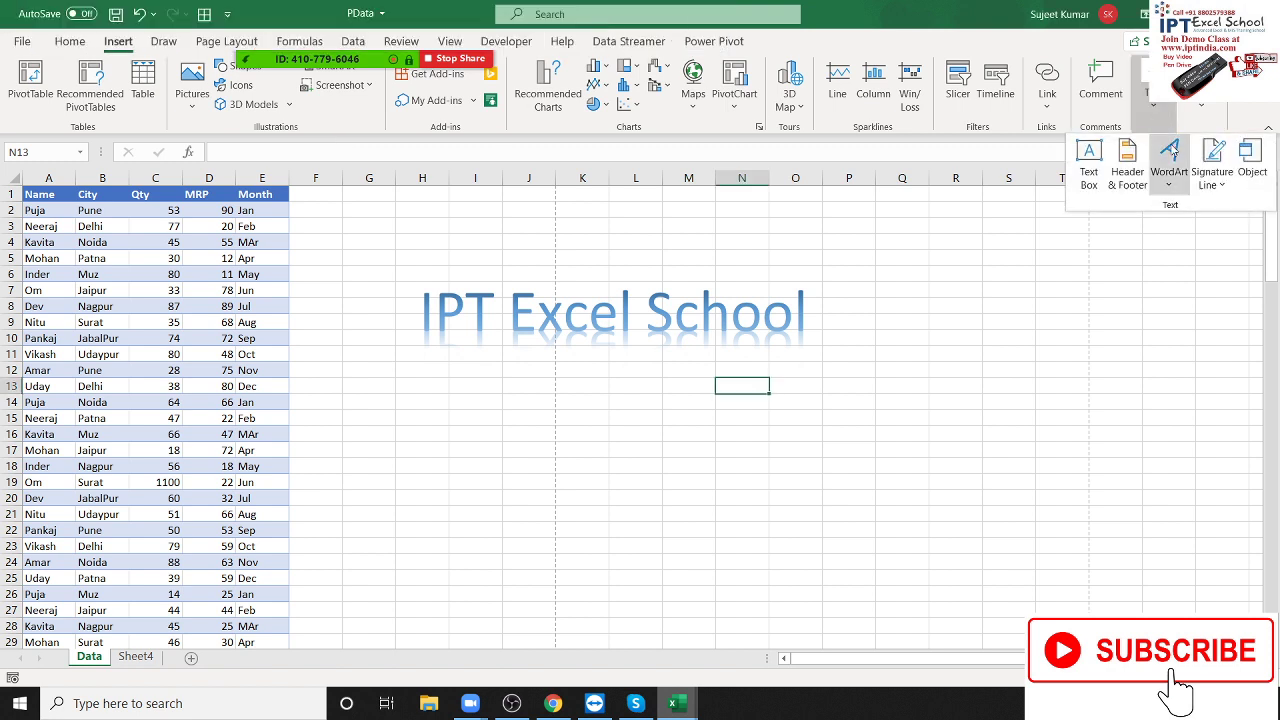
{"action": "left_click", "coordinate": [1211, 160]}
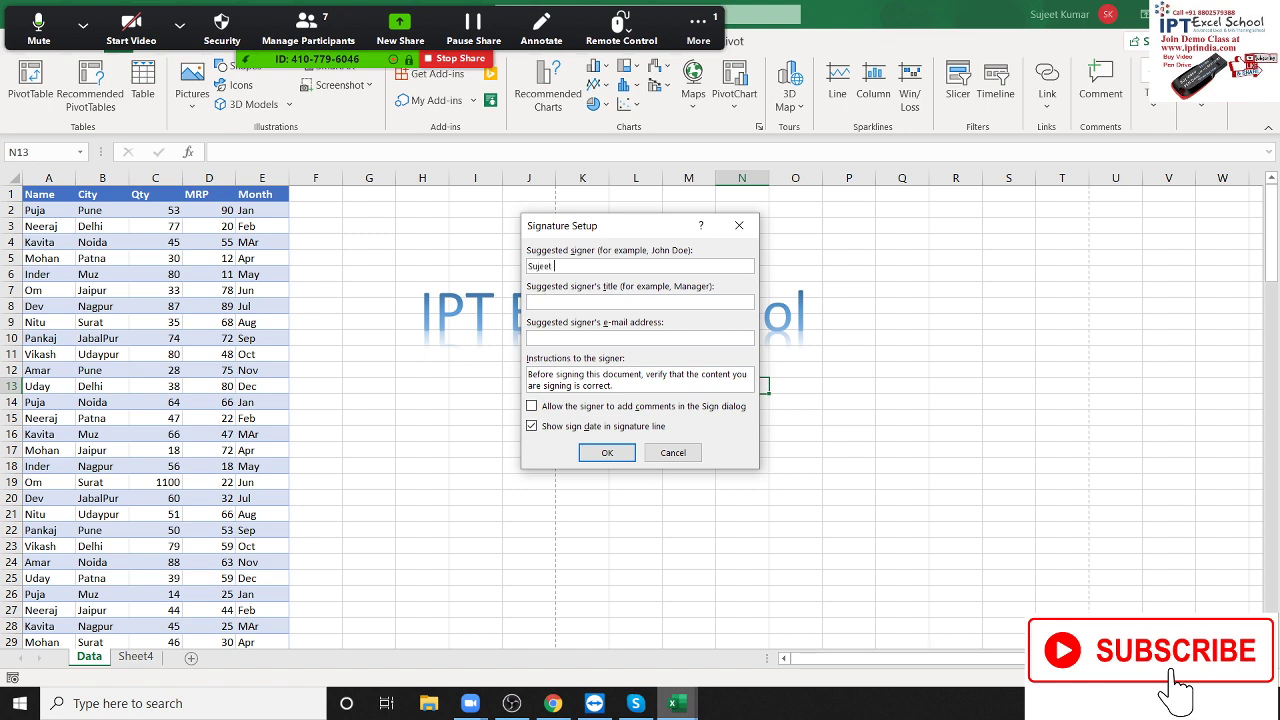
{"action": "type", "text": "mar"}
{"action": "key", "text": "Tab"}
{"action": "type", "text": "Trainer"}
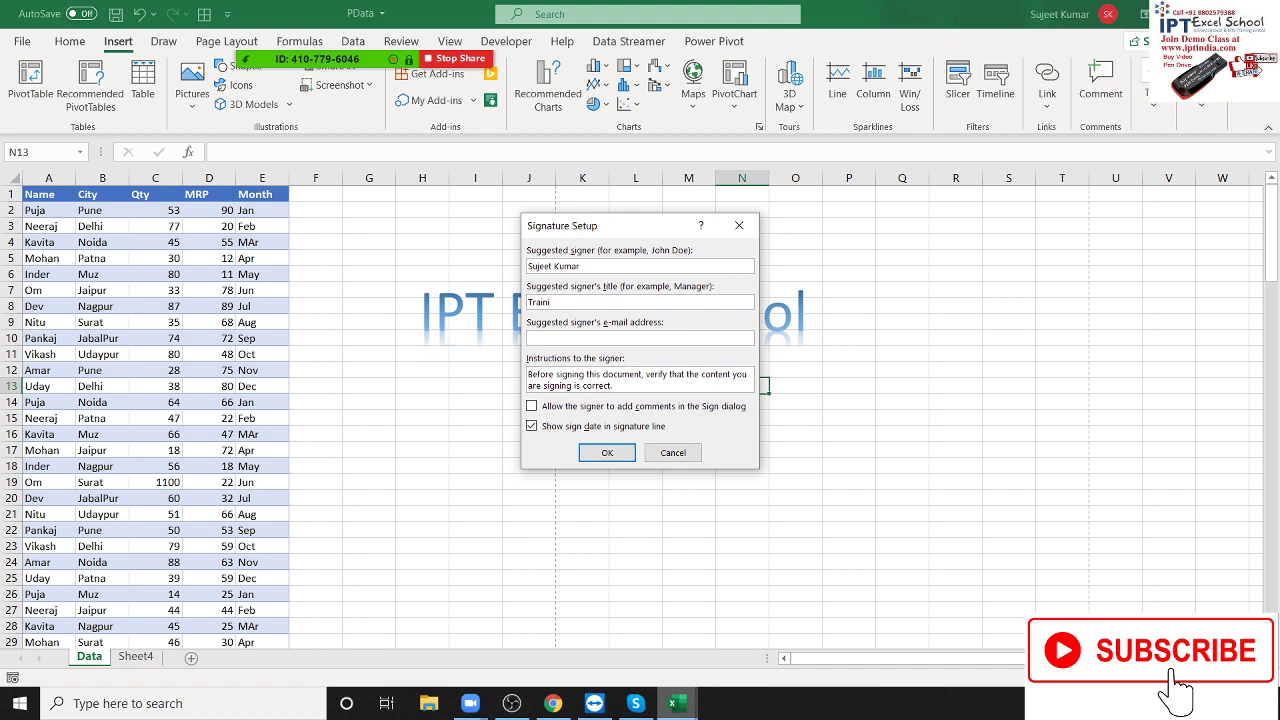
{"action": "left_click", "coordinate": [621, 451]}
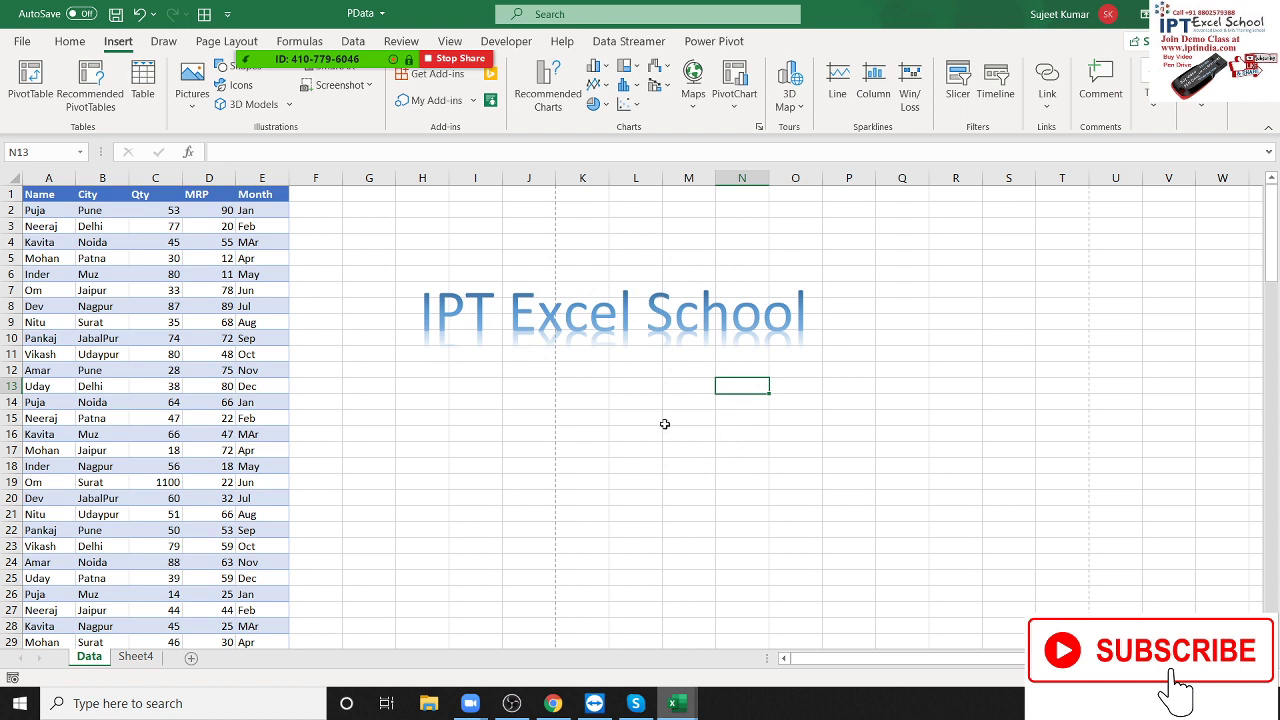
{"action": "mouse_move", "coordinate": [774, 420]}
{"action": "left_mouse_down"}
{"action": "mouse_move", "coordinate": [967, 370]}
{"action": "mouse_move", "coordinate": [974, 334]}
{"action": "mouse_move", "coordinate": [950, 307]}
{"action": "left_mouse_up"}
{"action": "left_click", "coordinate": [799, 422]}
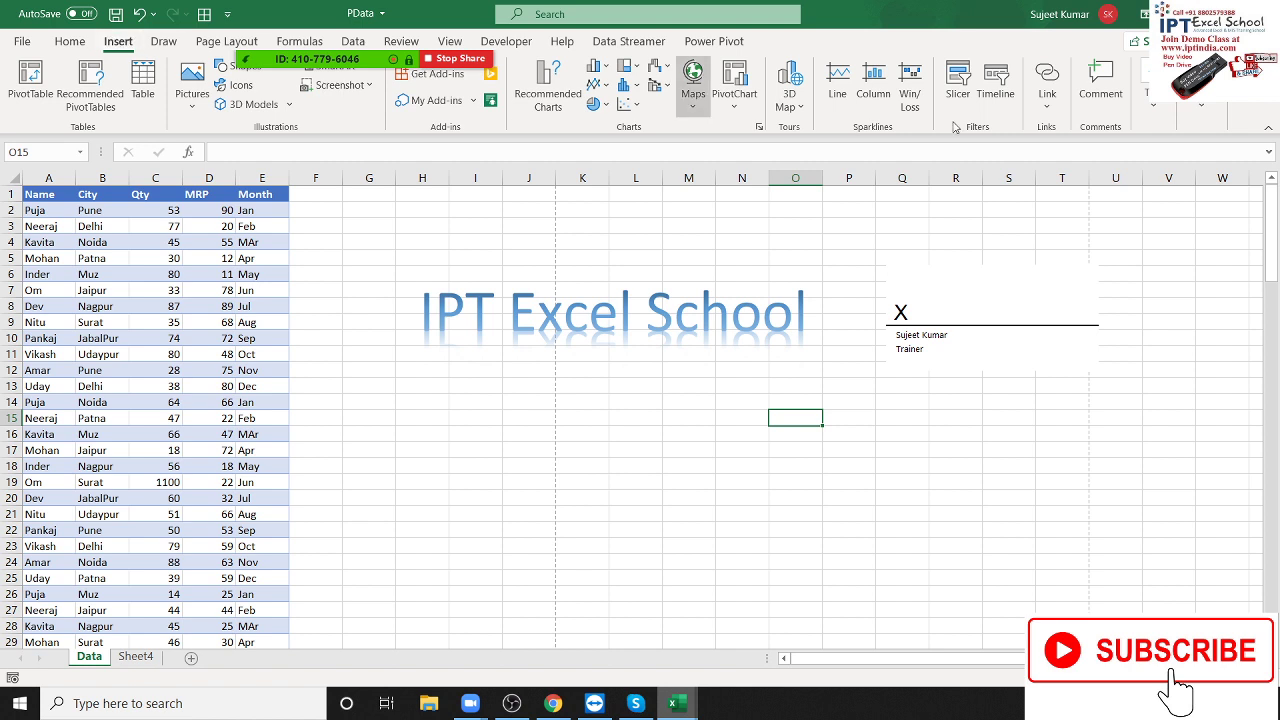
{"action": "left_click", "coordinate": [1155, 112]}
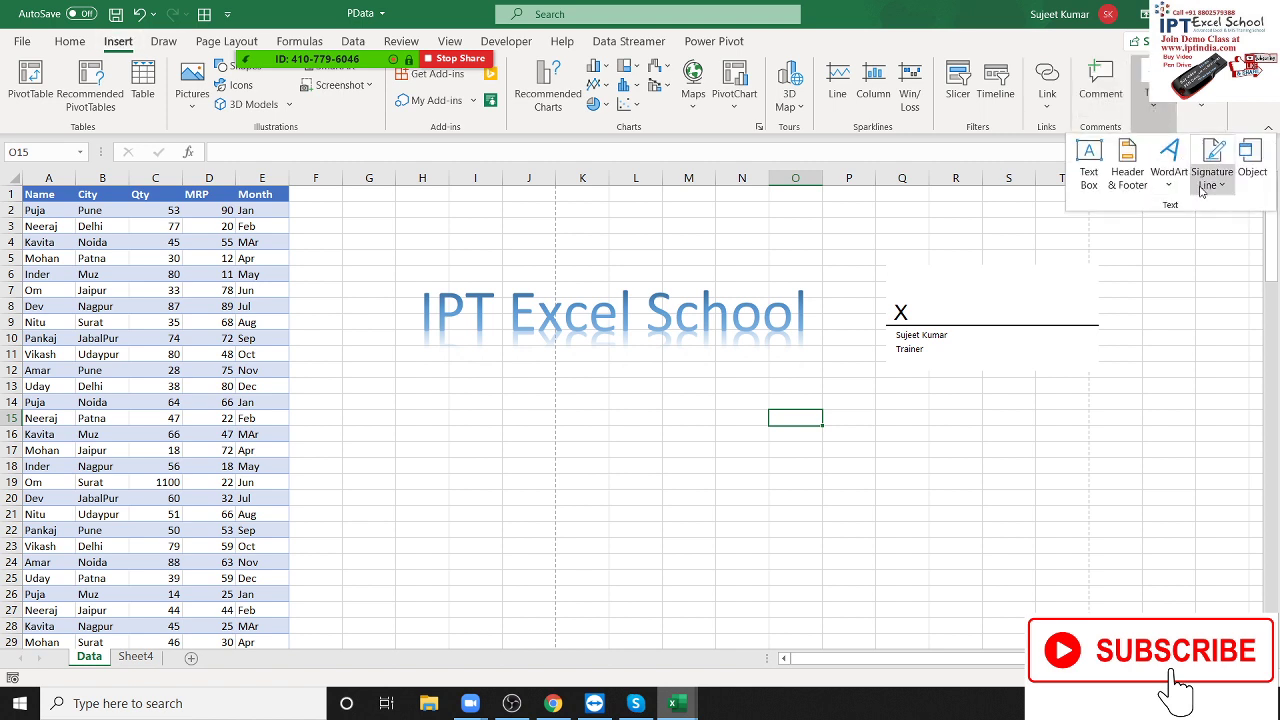
{"action": "left_click", "coordinate": [1213, 178]}
{"action": "left_click", "coordinate": [1219, 236]}
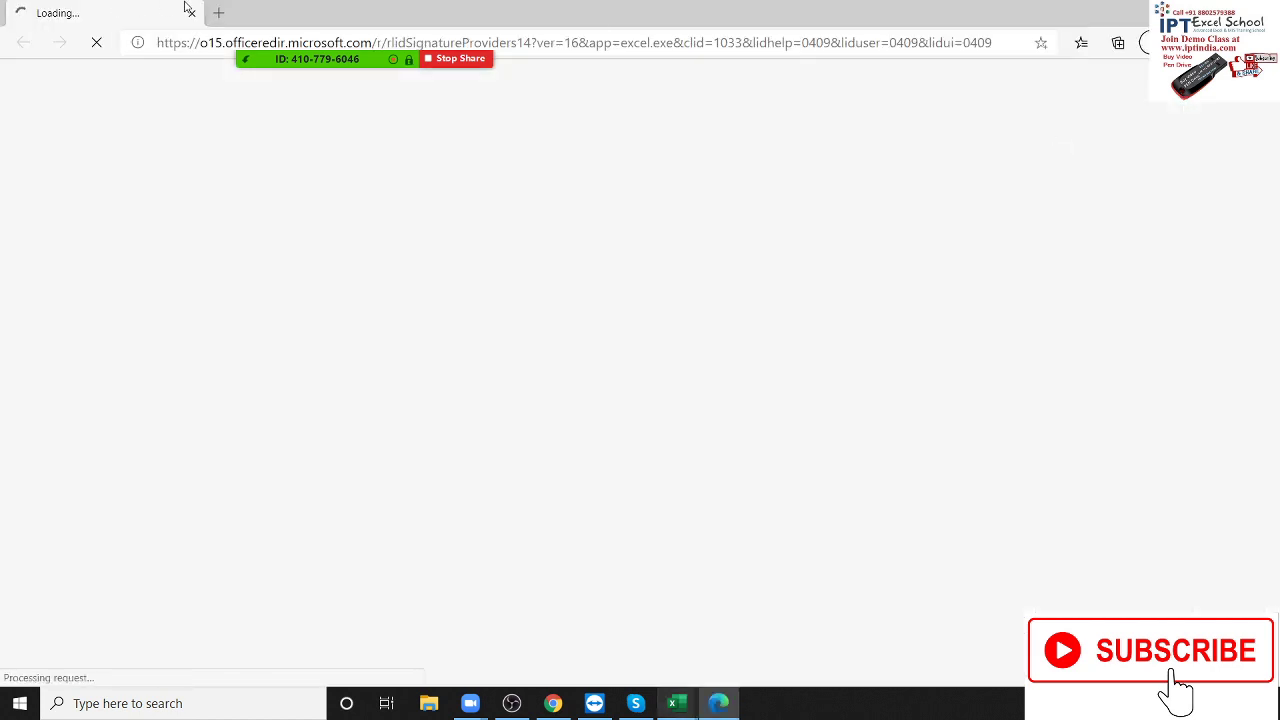
{"action": "left_click", "coordinate": [191, 14]}
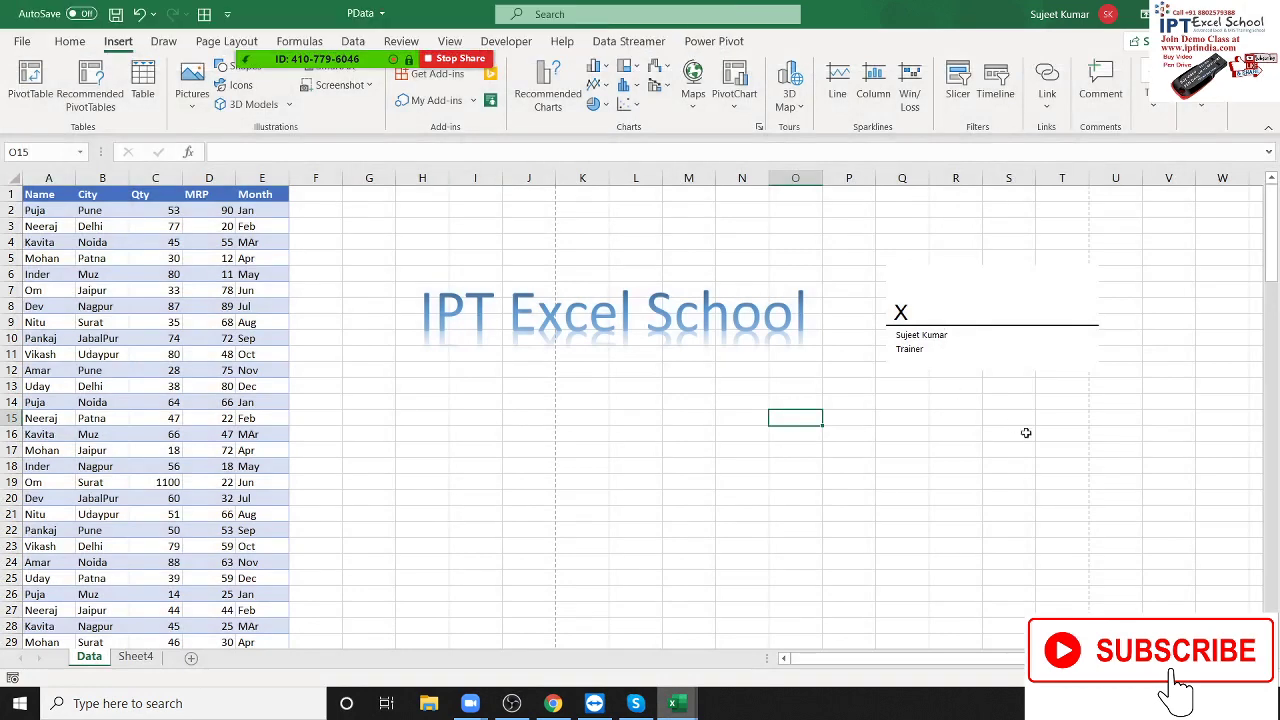
{"action": "left_click", "coordinate": [1026, 454]}
{"action": "left_click", "coordinate": [1161, 112]}
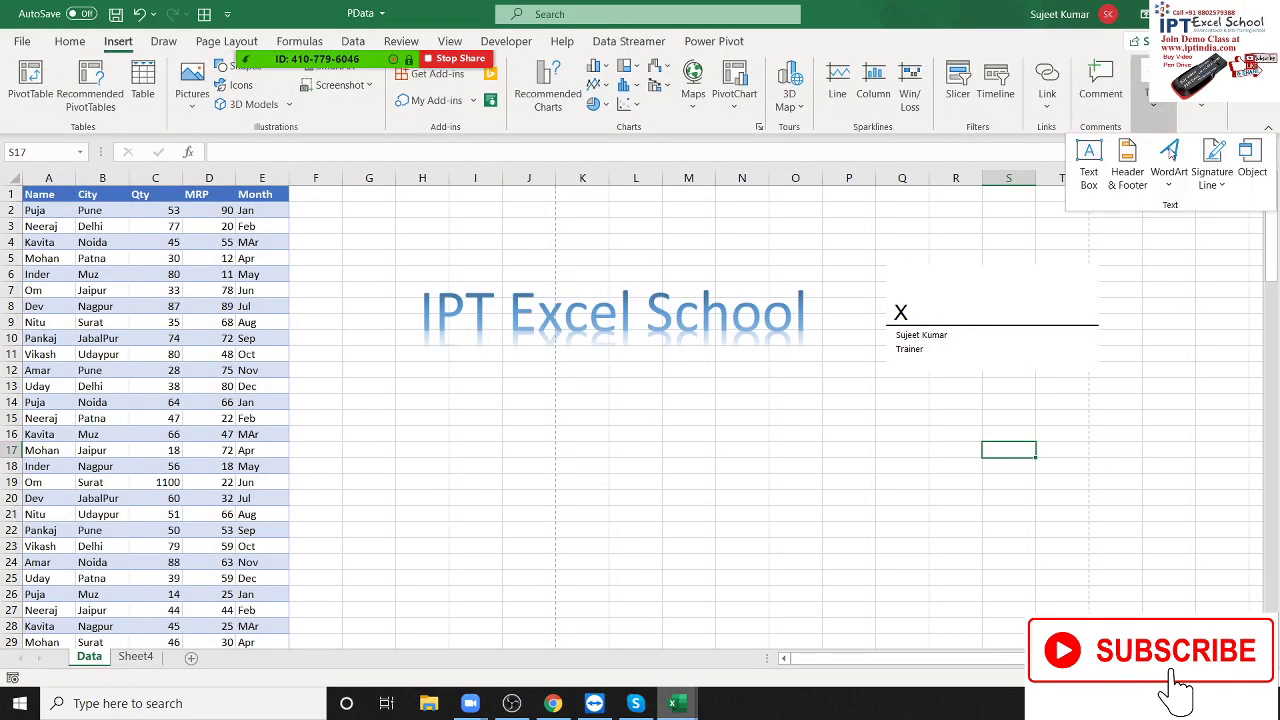
{"action": "left_click", "coordinate": [360, 556]}
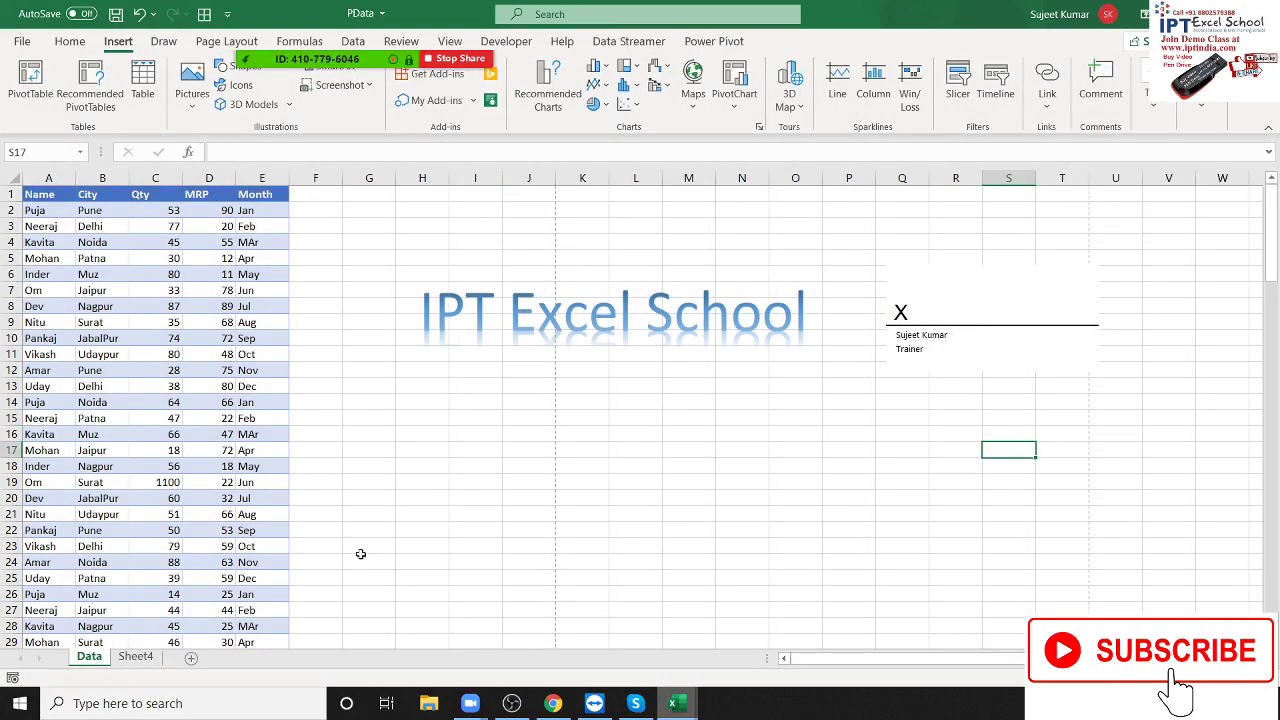
- Add a new blank Sheet1 and embed a new Bitmap Image object on it
{"action": "left_click", "coordinate": [137, 656]}
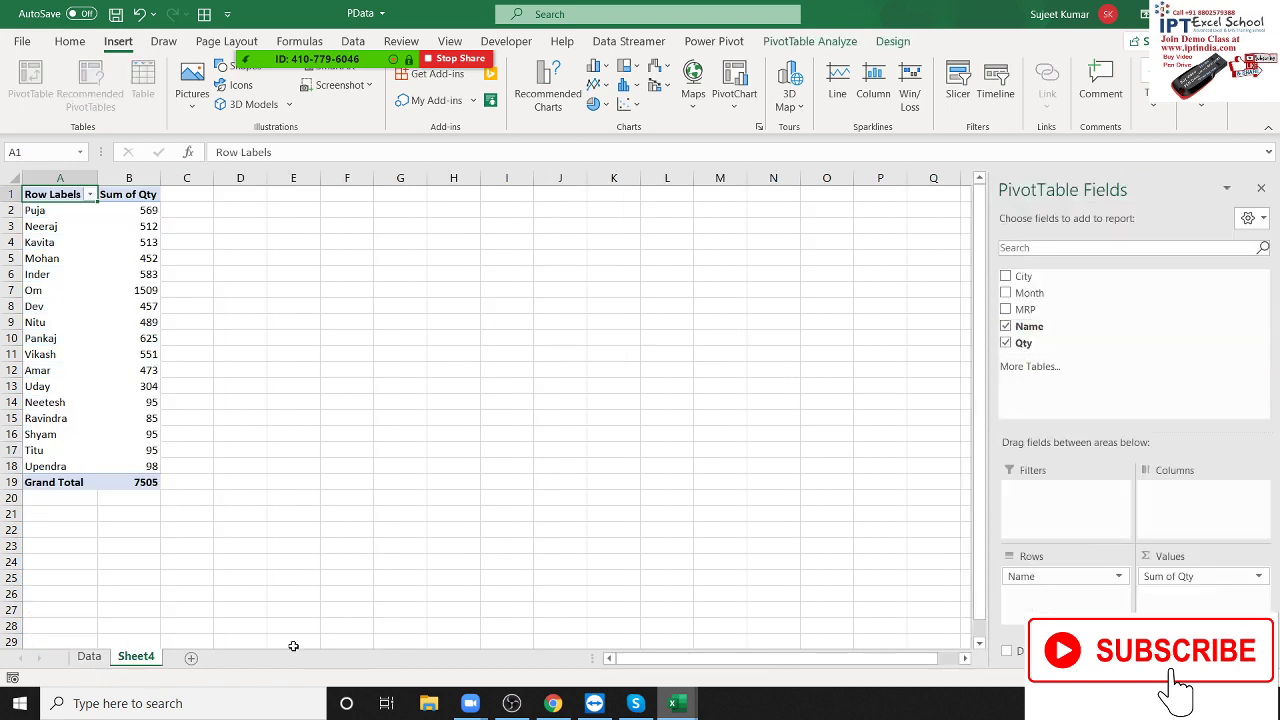
{"action": "left_click", "coordinate": [191, 658]}
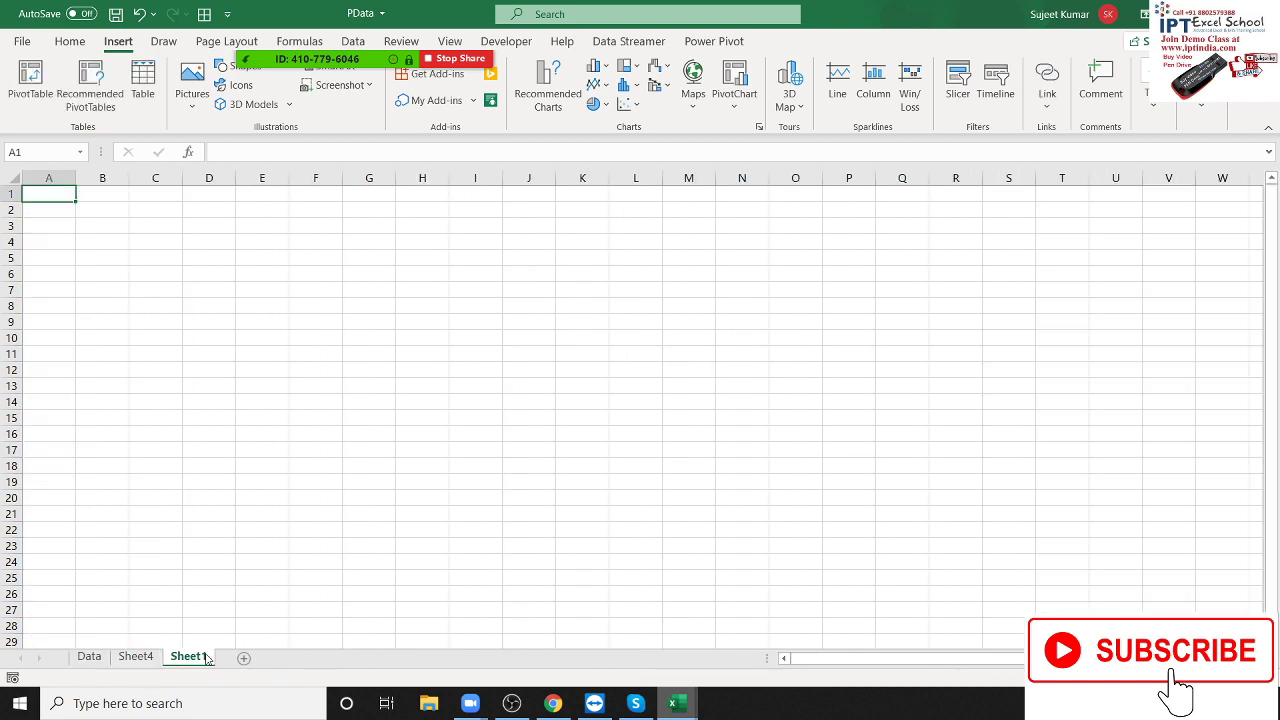
{"action": "left_click", "coordinate": [1153, 110]}
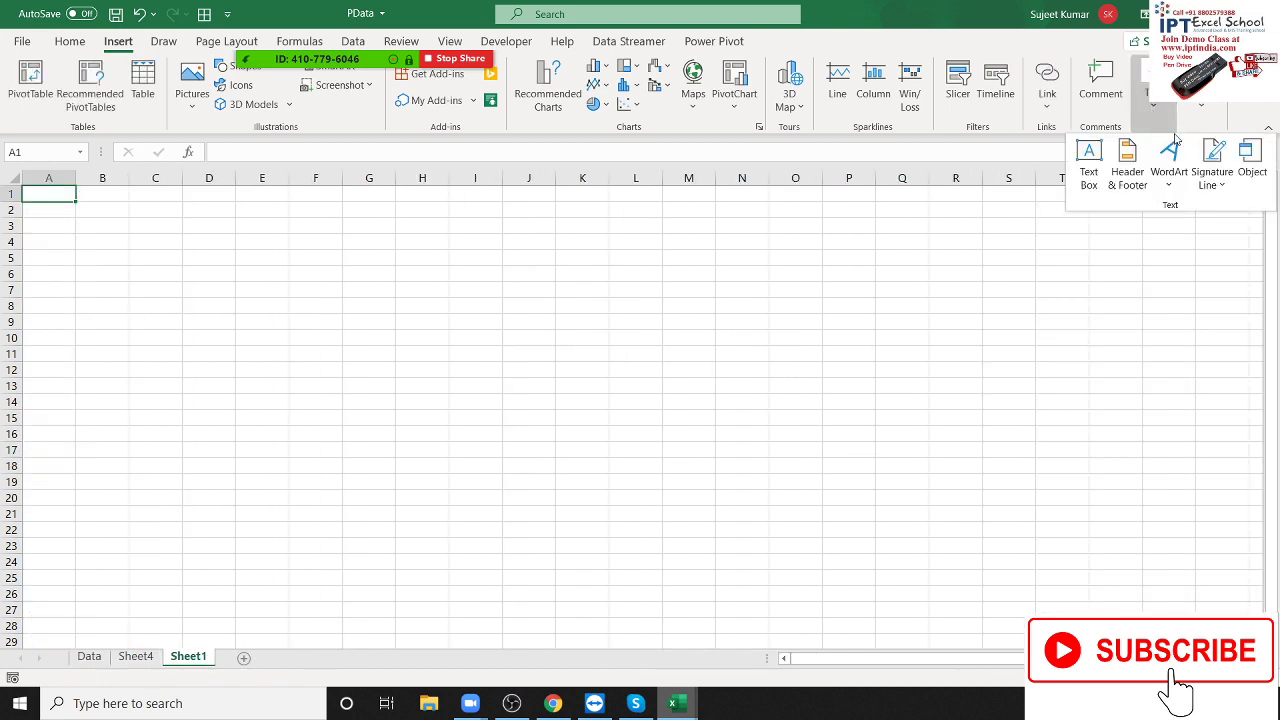
{"action": "left_click", "coordinate": [1249, 162]}
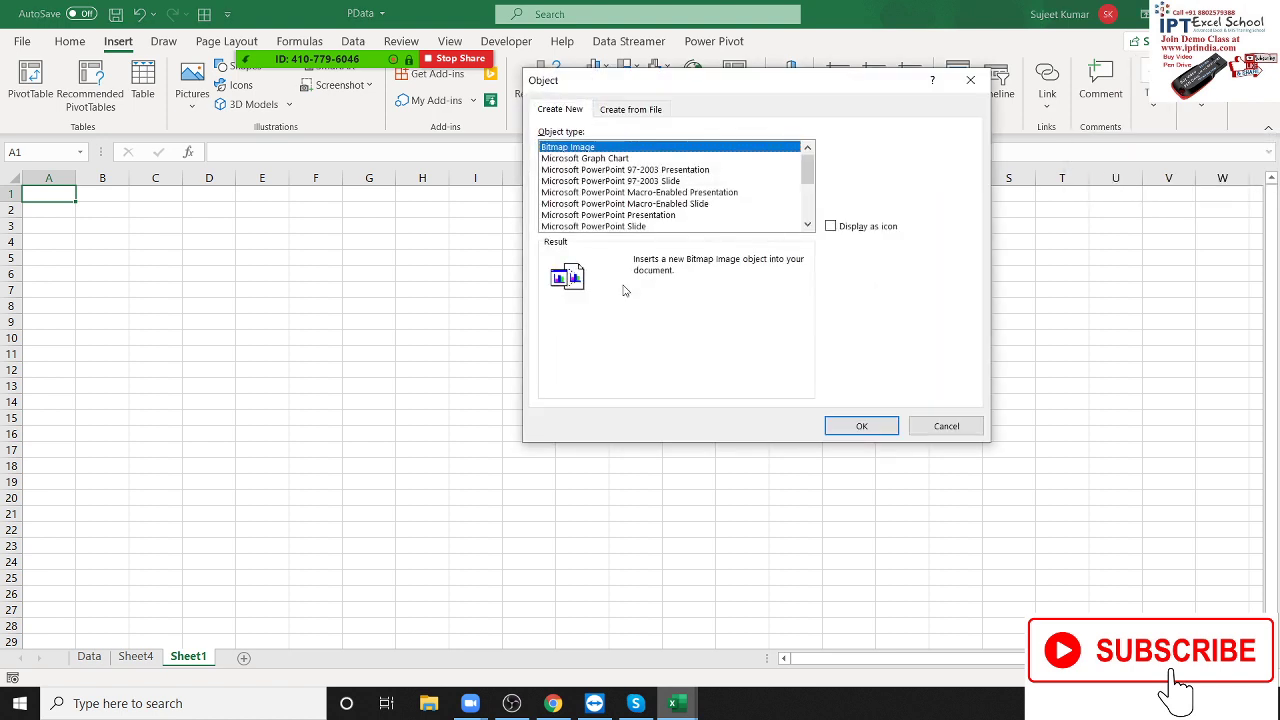
{"action": "left_click", "coordinate": [864, 427]}
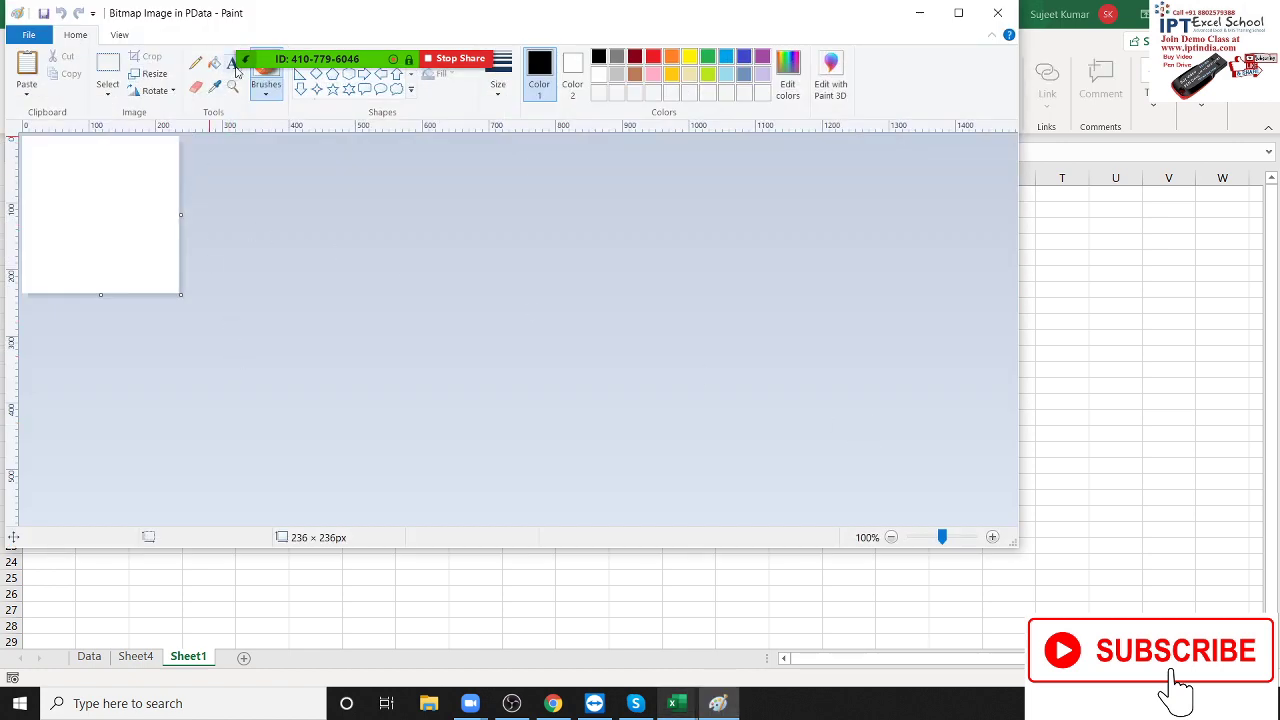
- Fill the Paint canvas black, draw a white-filled circle on it, and close Paint
{"action": "left_click", "coordinate": [214, 63]}
{"action": "left_click", "coordinate": [135, 166]}
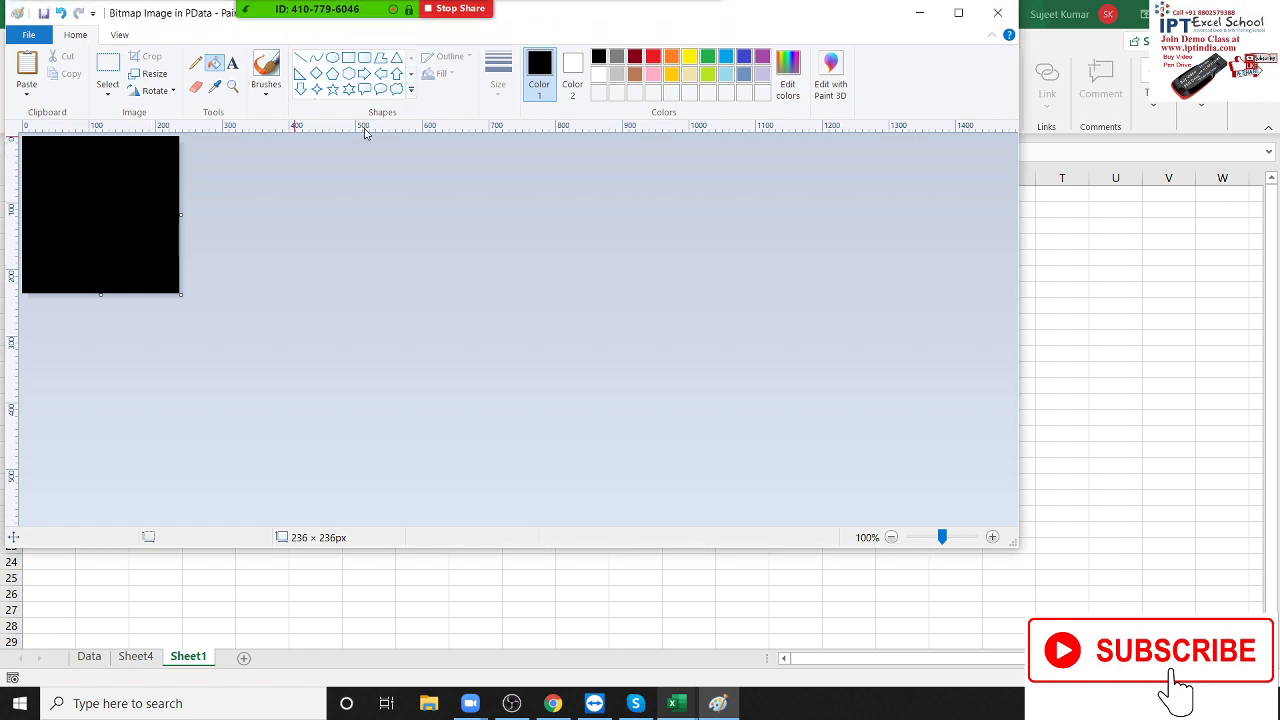
{"action": "left_click", "coordinate": [597, 78]}
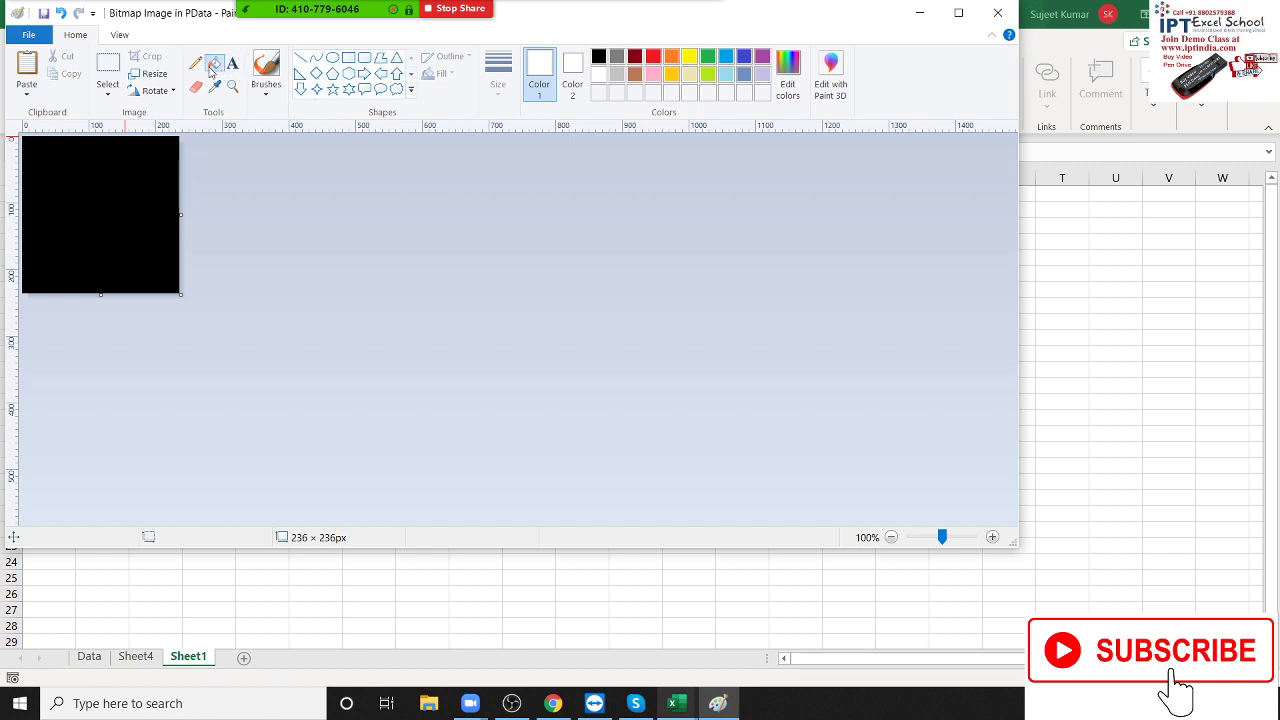
{"action": "left_click", "coordinate": [329, 62]}
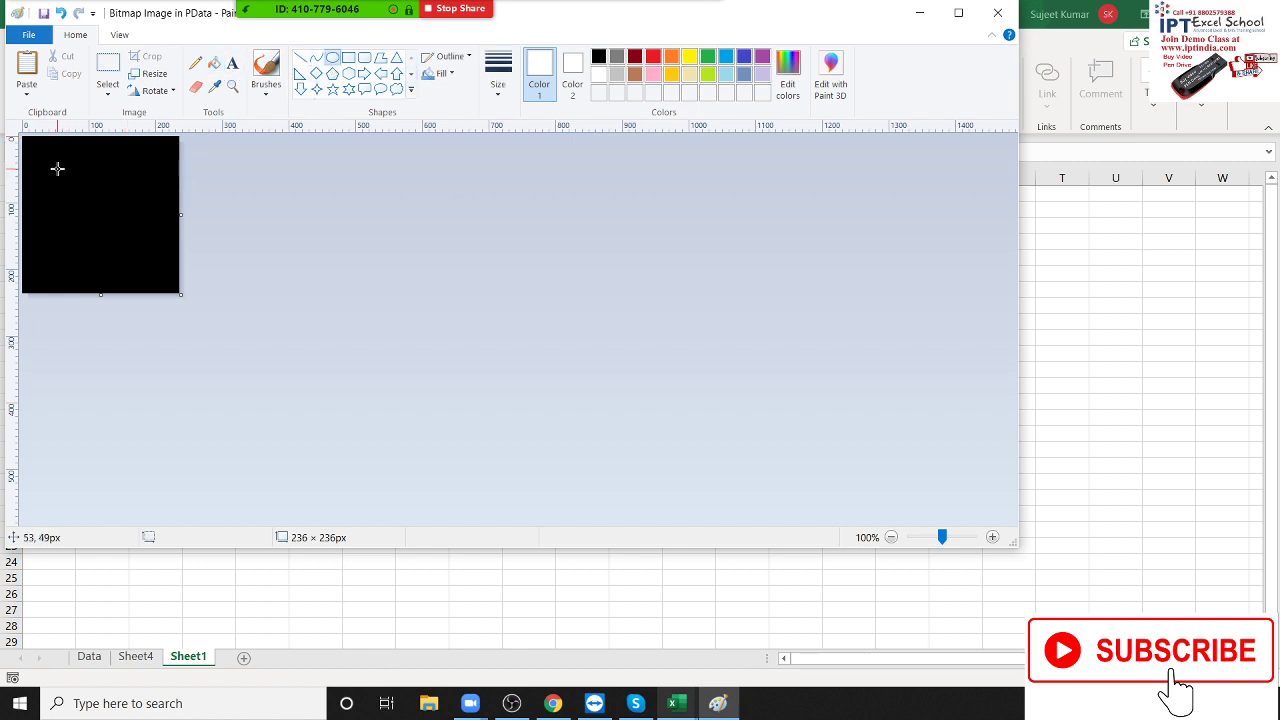
{"action": "left_click_drag", "start_coordinate": [57, 167], "coordinate": [137, 255]}
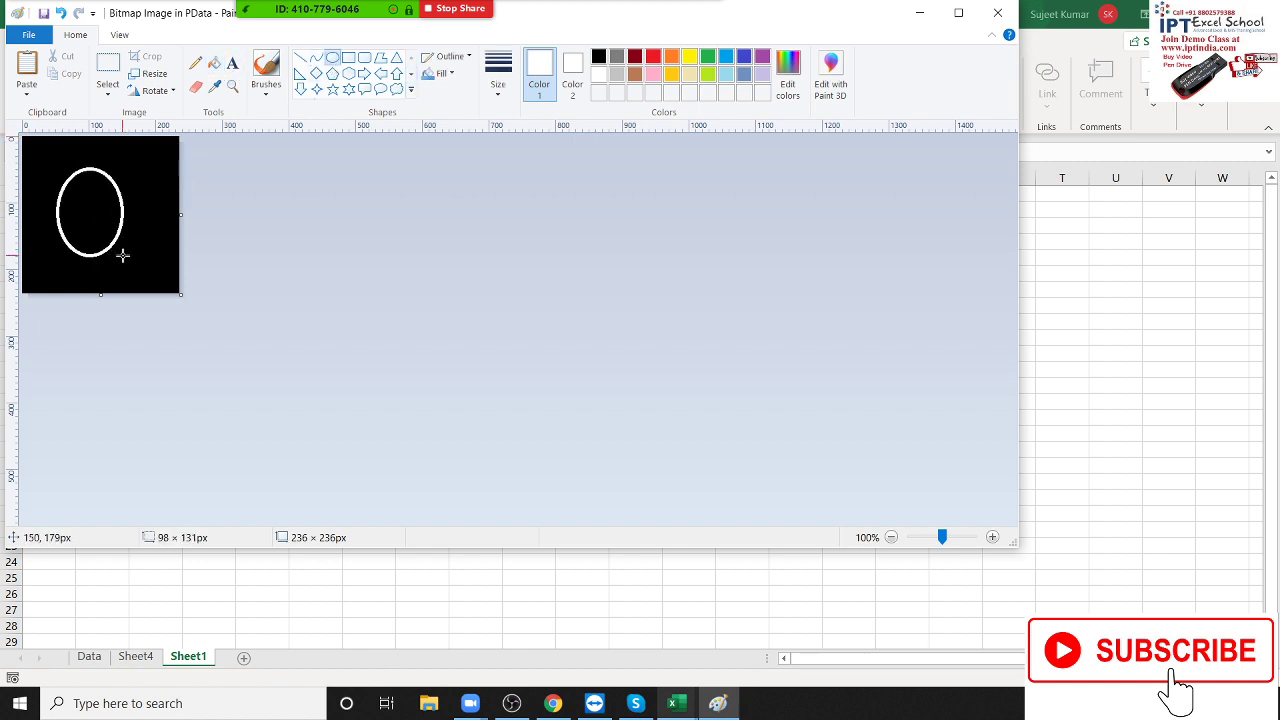
{"action": "left_click", "coordinate": [214, 63]}
{"action": "left_click", "coordinate": [114, 209]}
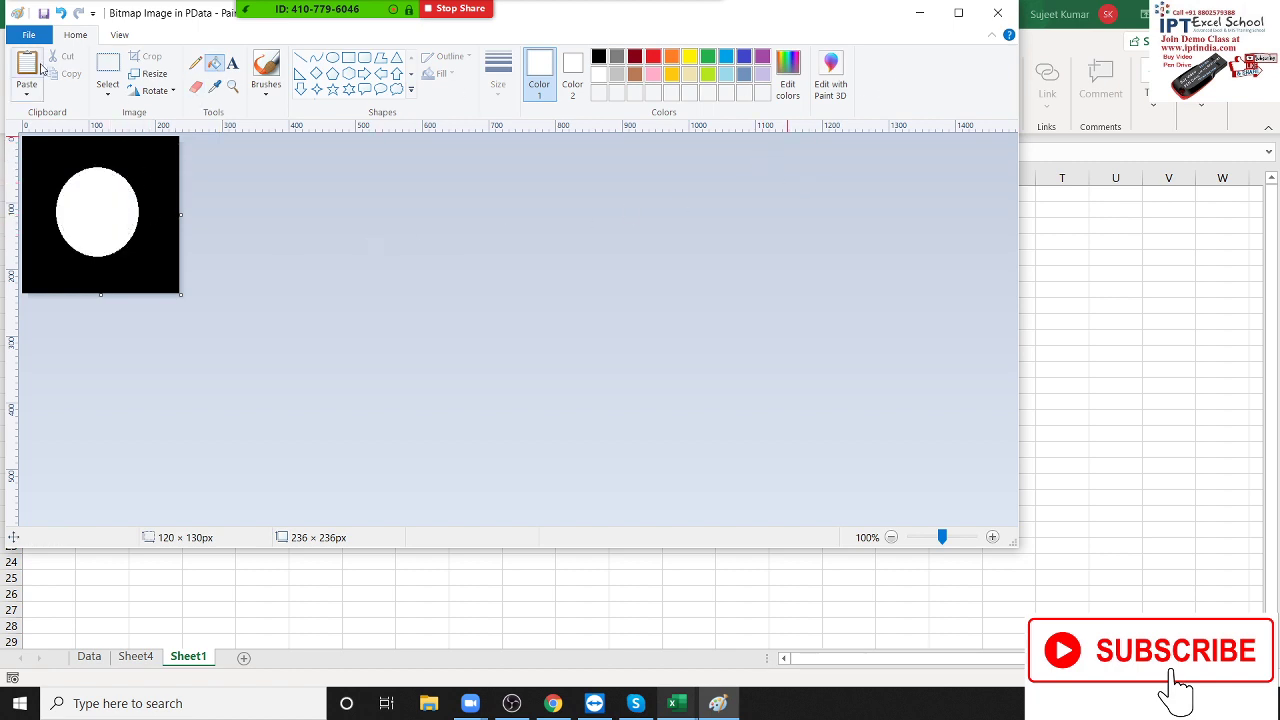
{"action": "left_click", "coordinate": [997, 12]}
- Move the embedded picture over to columns S–U and select cell B2
{"action": "left_click_drag", "start_coordinate": [67, 331], "coordinate": [287, 360]}
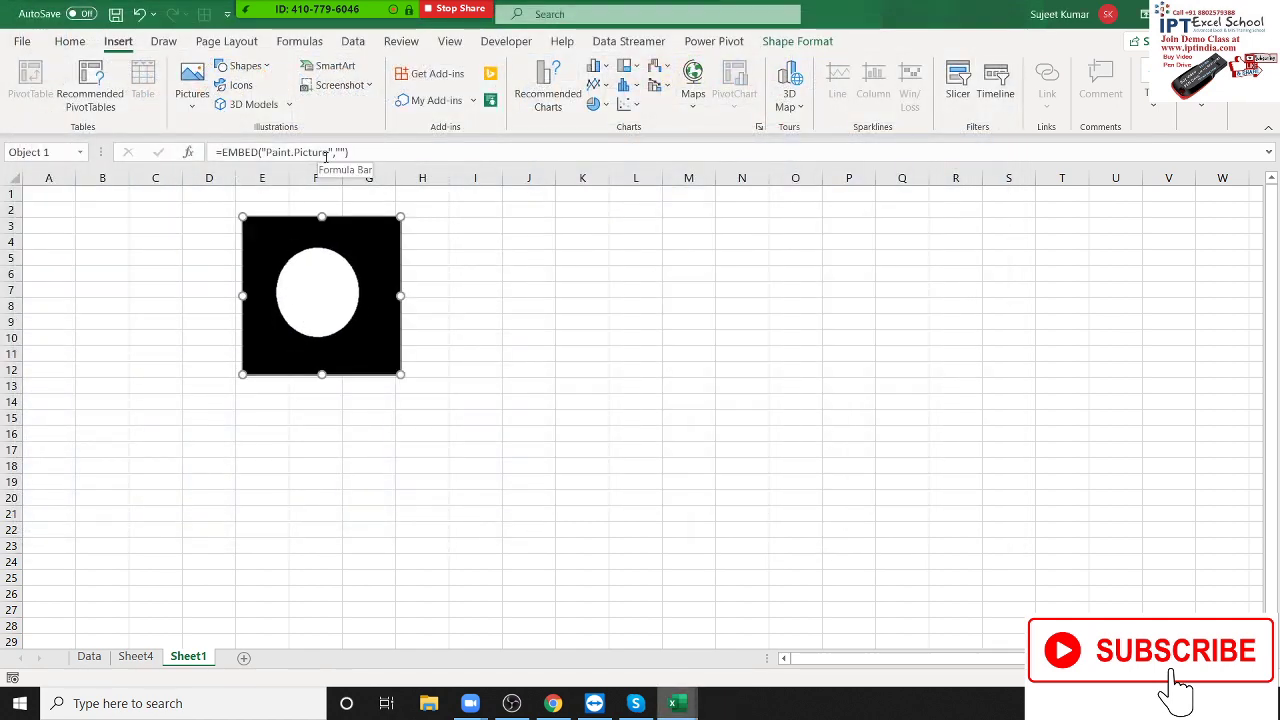
{"action": "double_click", "coordinate": [351, 290]}
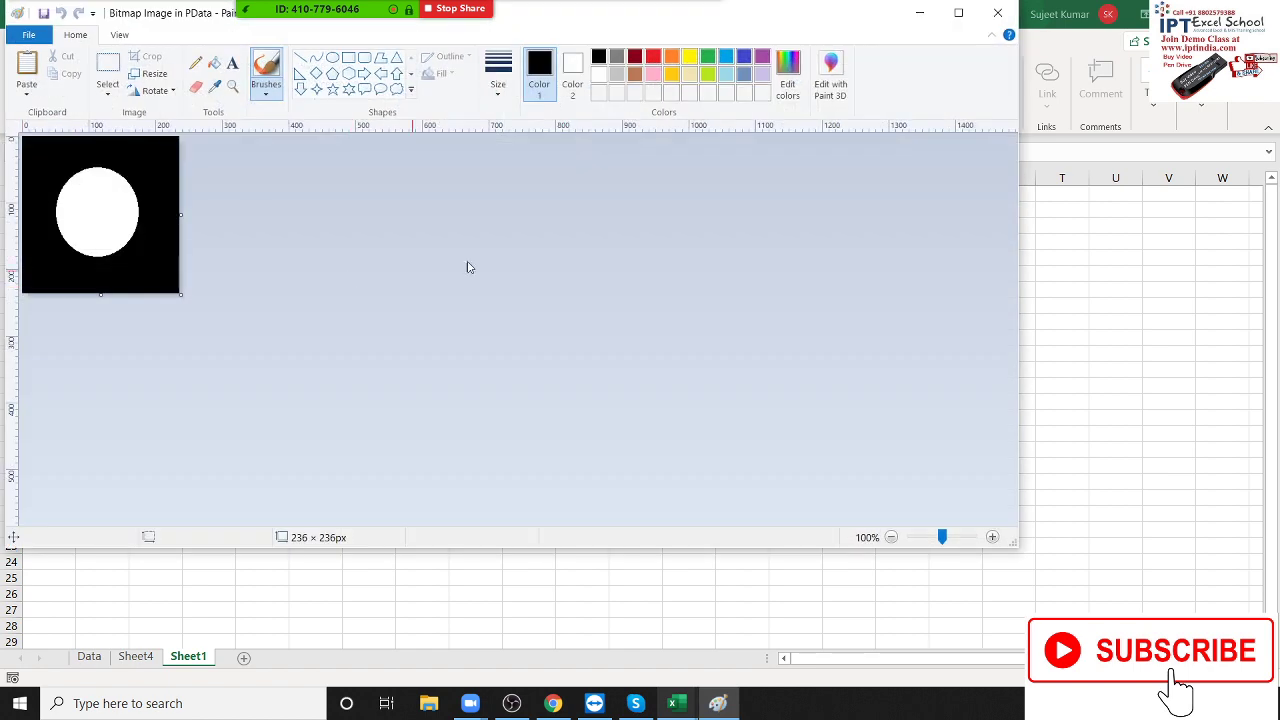
{"action": "left_click", "coordinate": [997, 13]}
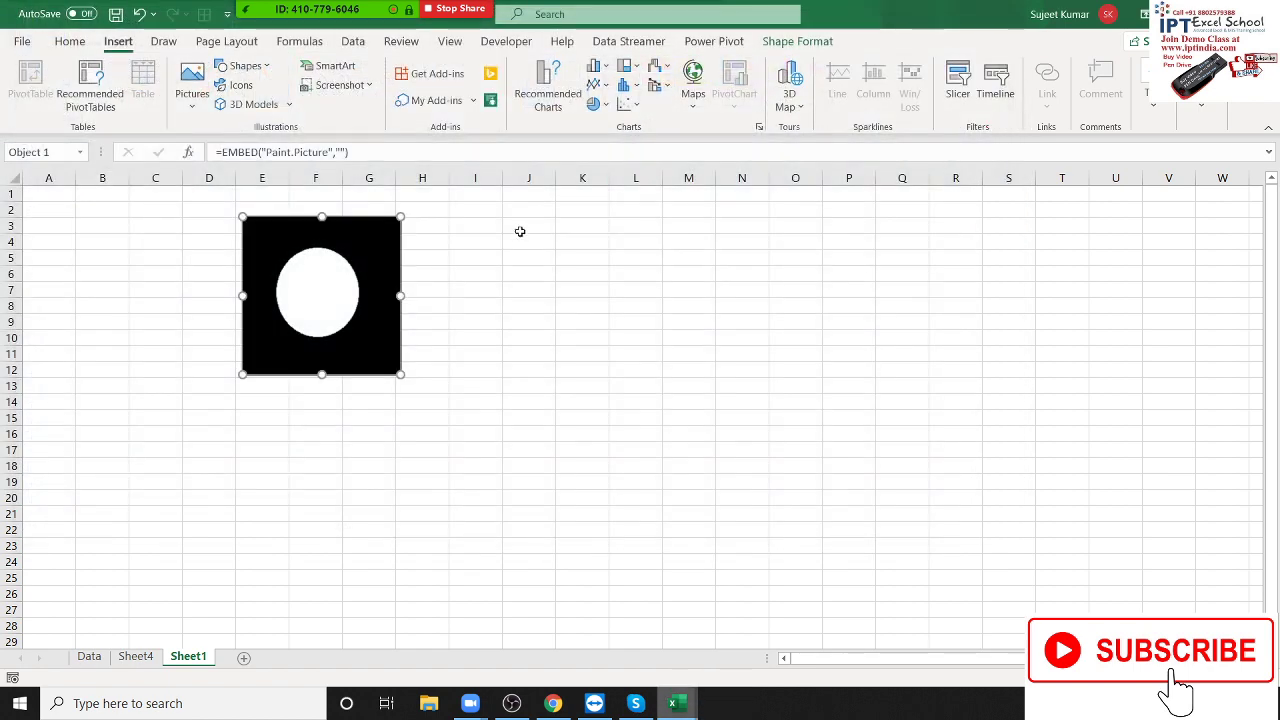
{"action": "left_click", "coordinate": [536, 240]}
{"action": "left_click_drag", "start_coordinate": [371, 334], "coordinate": [1120, 323]}
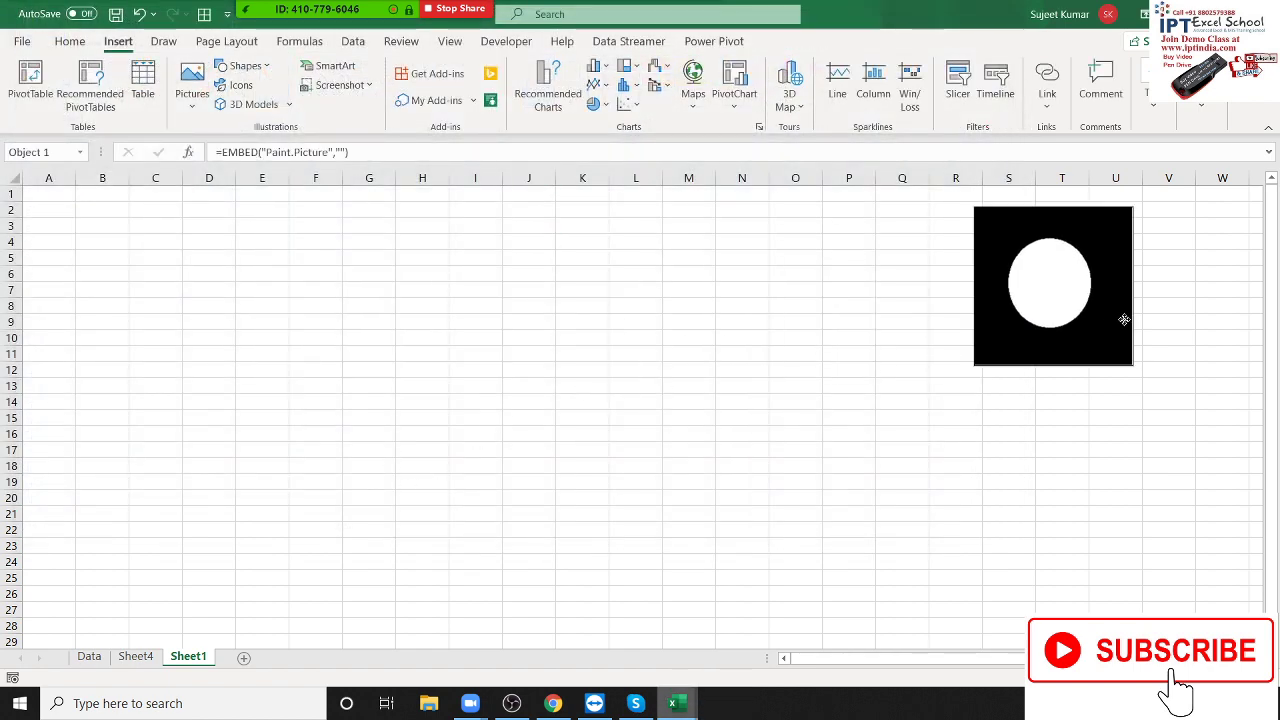
{"action": "left_click", "coordinate": [91, 219]}
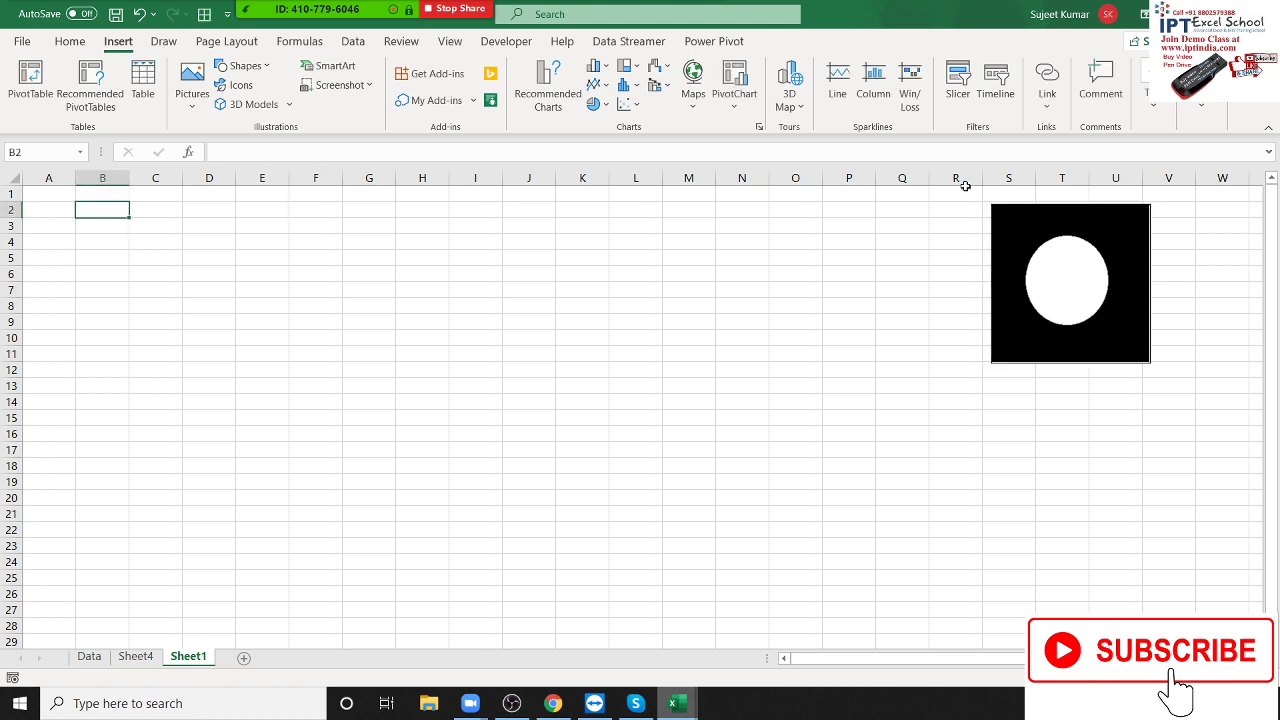
{"action": "left_click", "coordinate": [1164, 116]}
- Embed a Microsoft Graph Chart with its East/West/North sample datasheet beside it
{"action": "left_click", "coordinate": [1254, 165]}
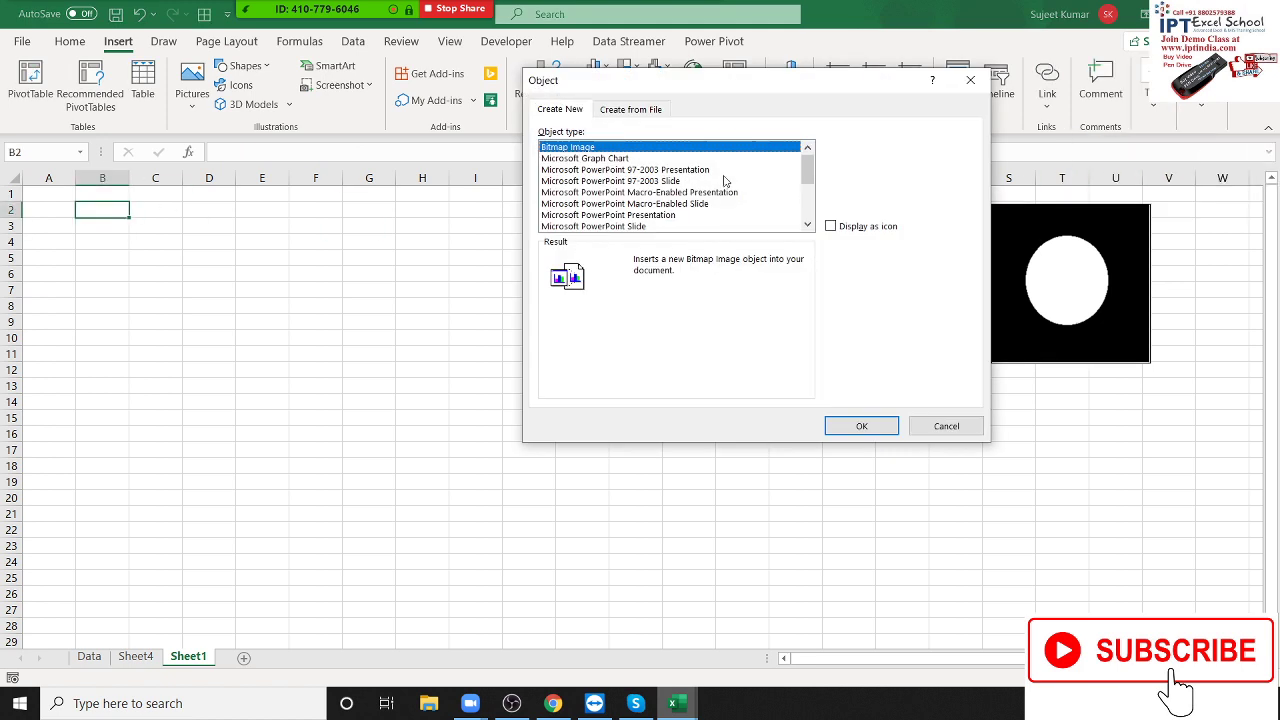
{"action": "left_click", "coordinate": [591, 160]}
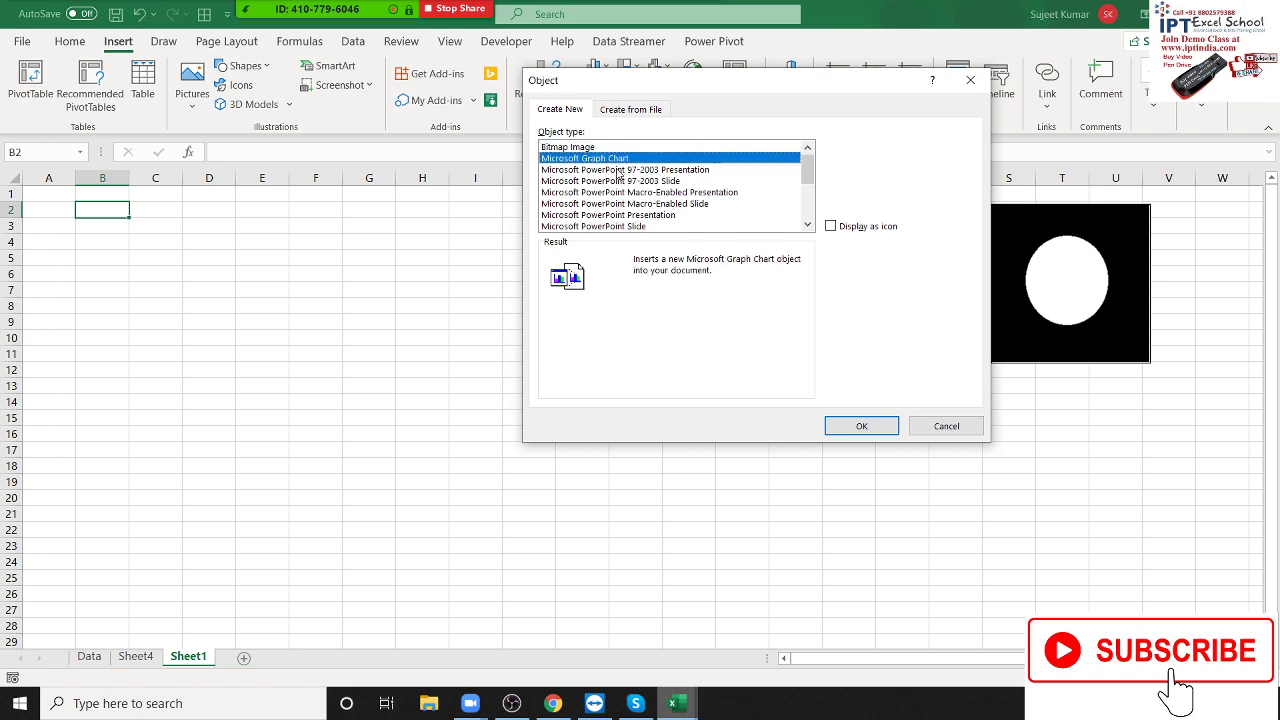
{"action": "left_click", "coordinate": [853, 426]}
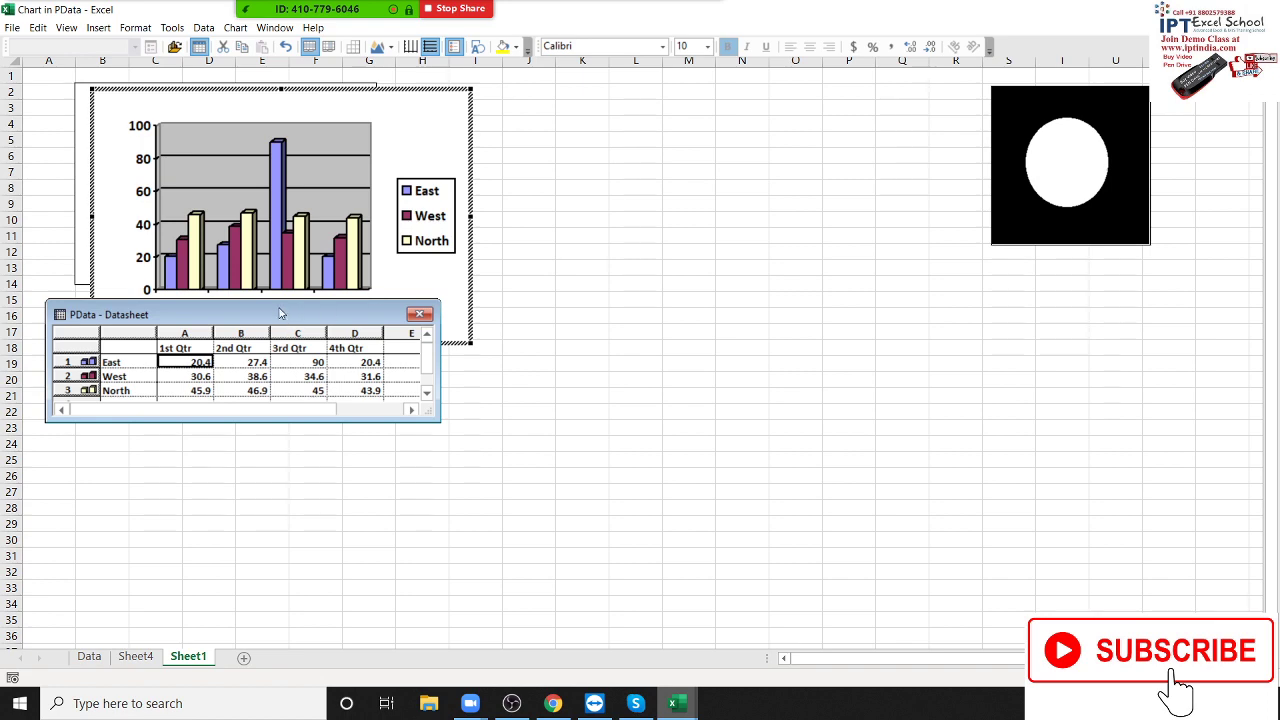
{"action": "left_click_drag", "start_coordinate": [278, 320], "coordinate": [593, 188]}
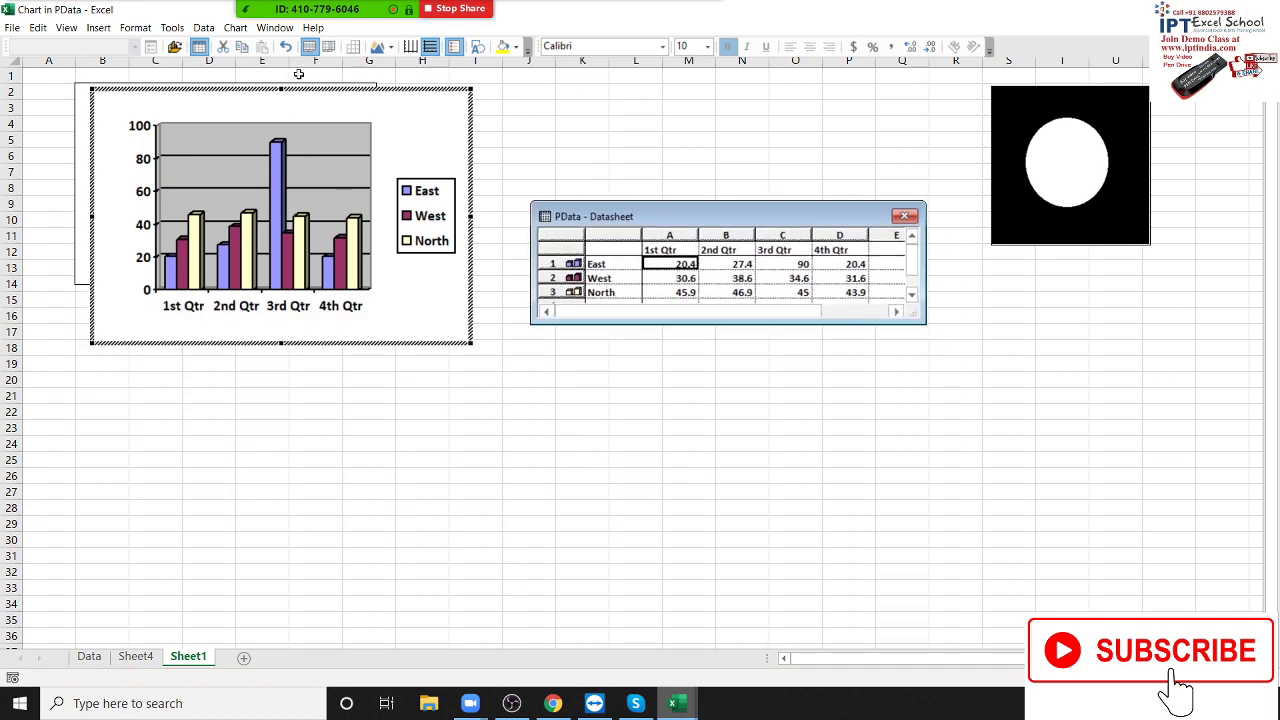
{"action": "left_click", "coordinate": [66, 28]}
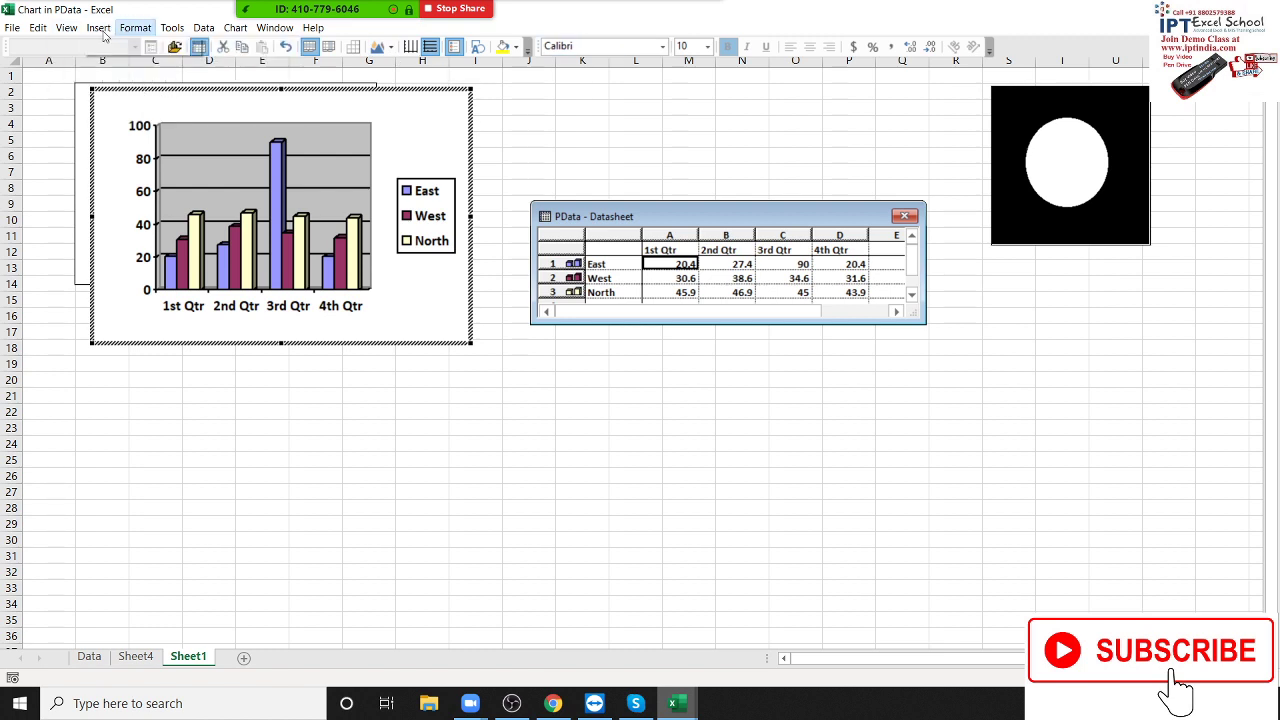
{"action": "left_click", "coordinate": [203, 28]}
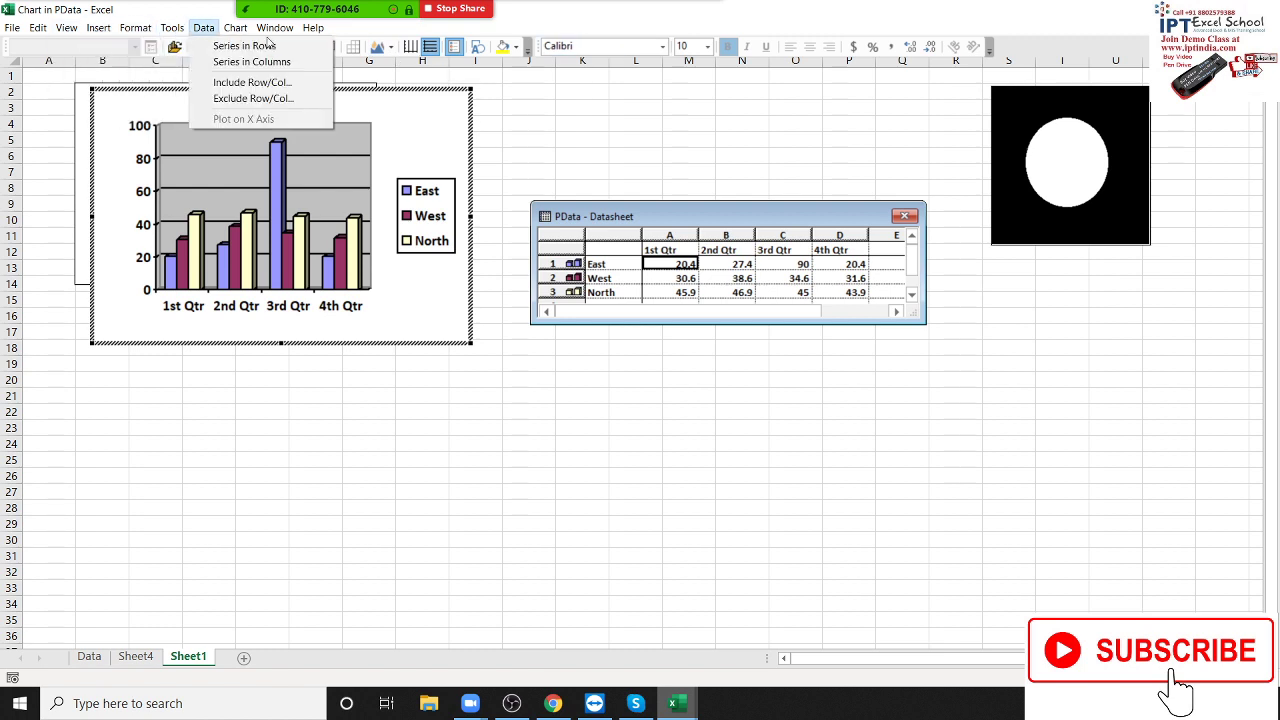
{"action": "left_click", "coordinate": [420, 112]}
{"action": "left_click", "coordinate": [645, 249]}
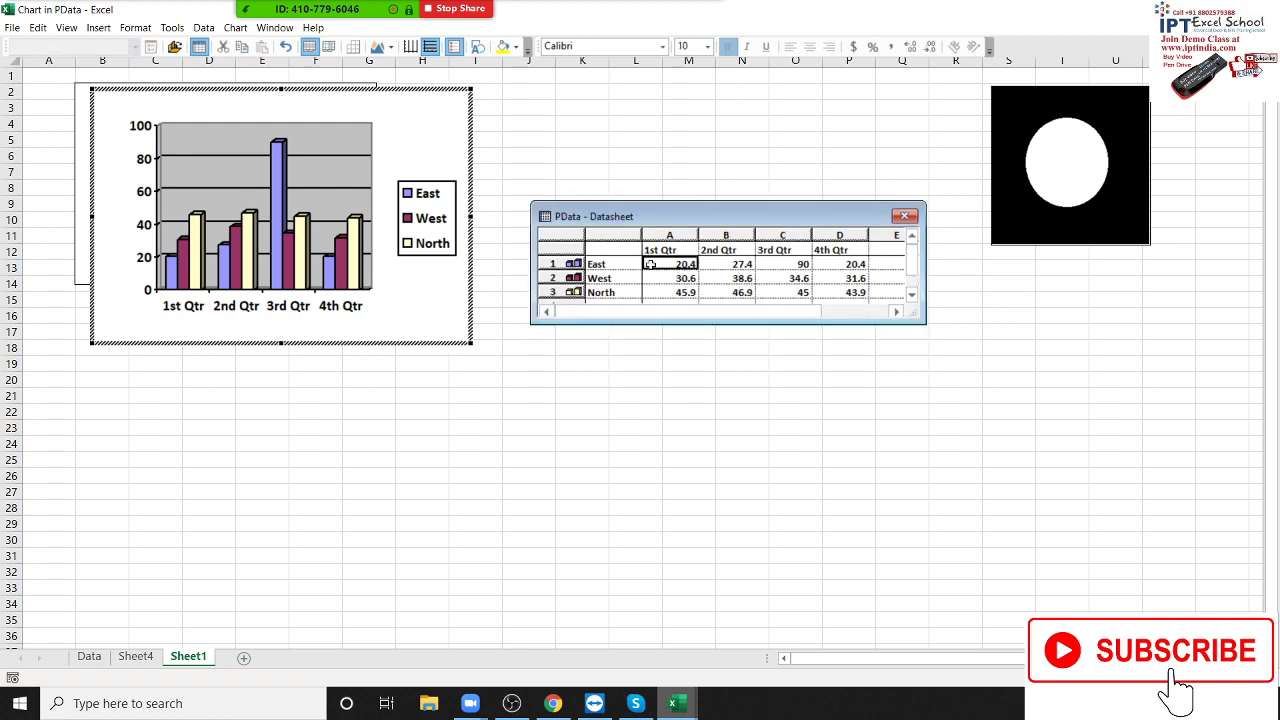
{"action": "left_click", "coordinate": [663, 278]}
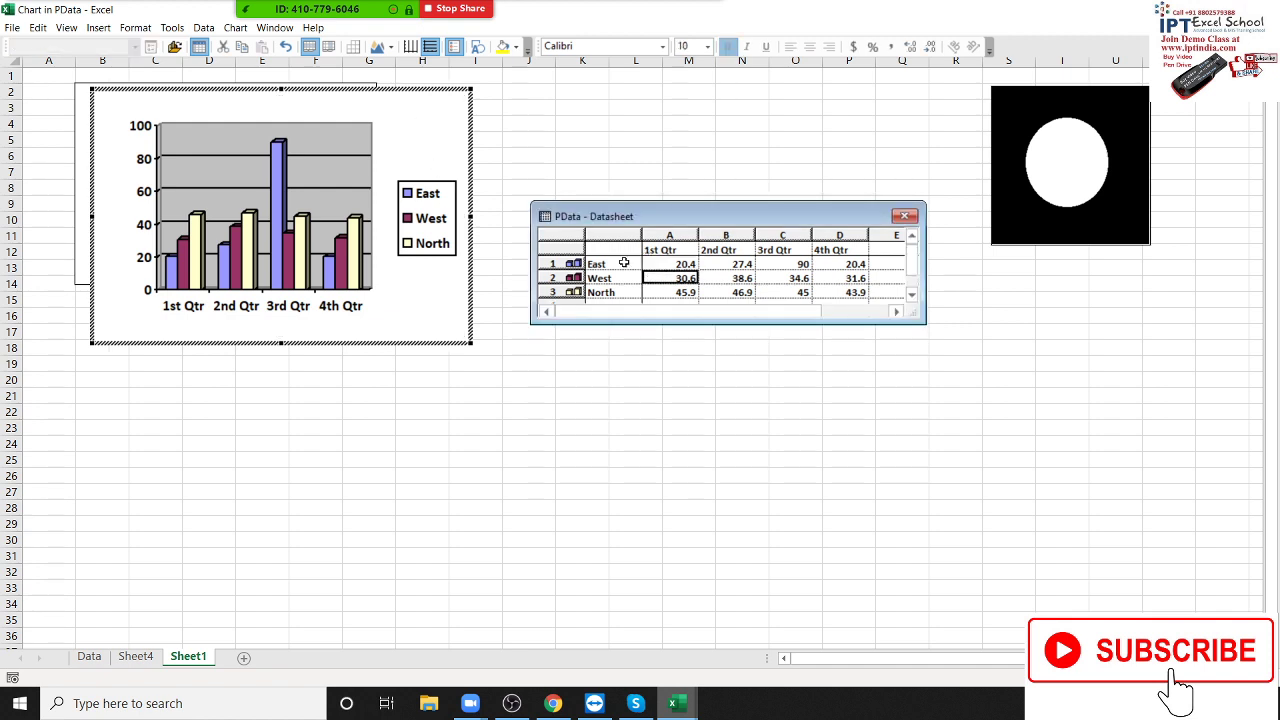
{"action": "left_click", "coordinate": [385, 125]}
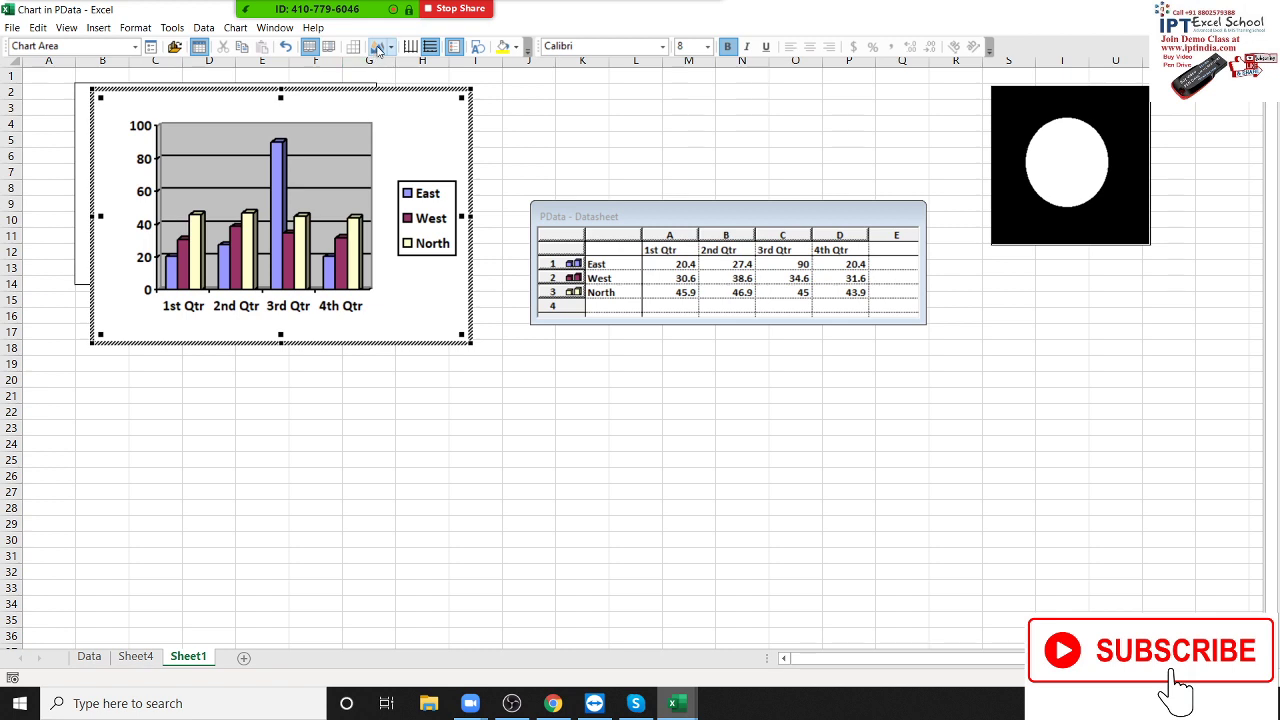
- Change the chart type from area to bar and finally to 3-D pie
{"action": "left_click", "coordinate": [381, 49]}
{"action": "left_click", "coordinate": [390, 53]}
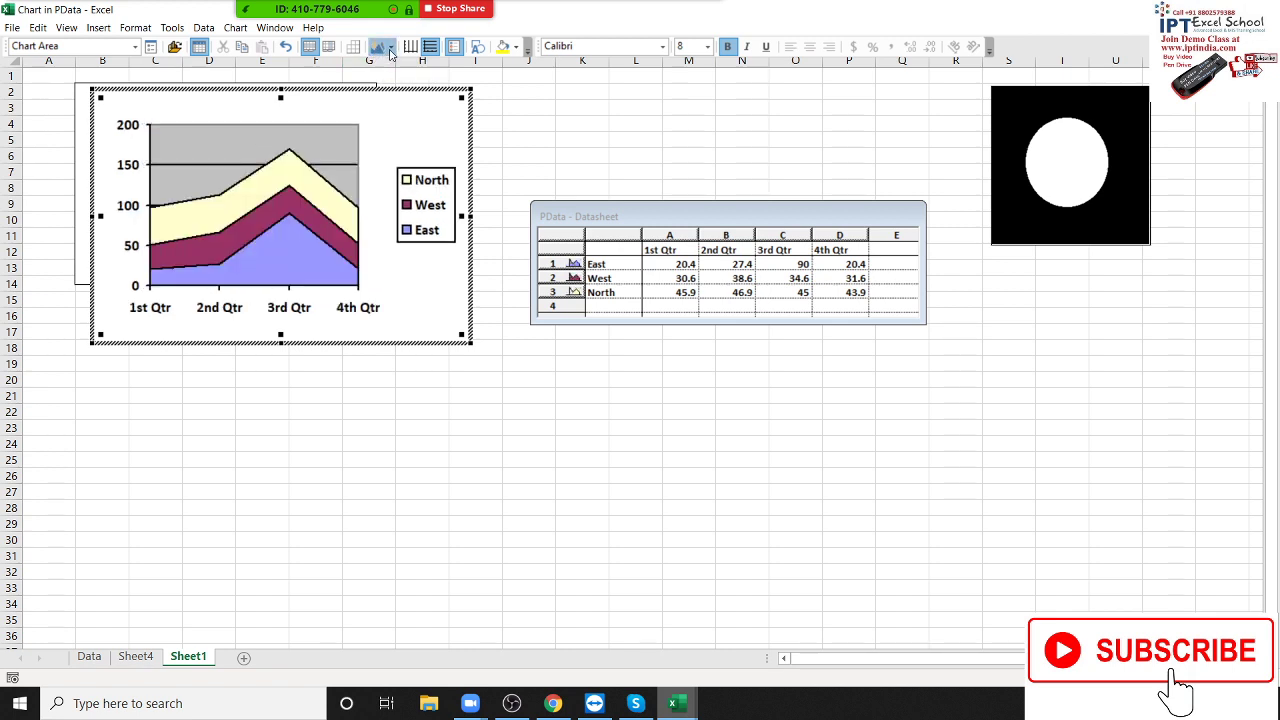
{"action": "left_click", "coordinate": [421, 57]}
{"action": "left_click", "coordinate": [393, 51]}
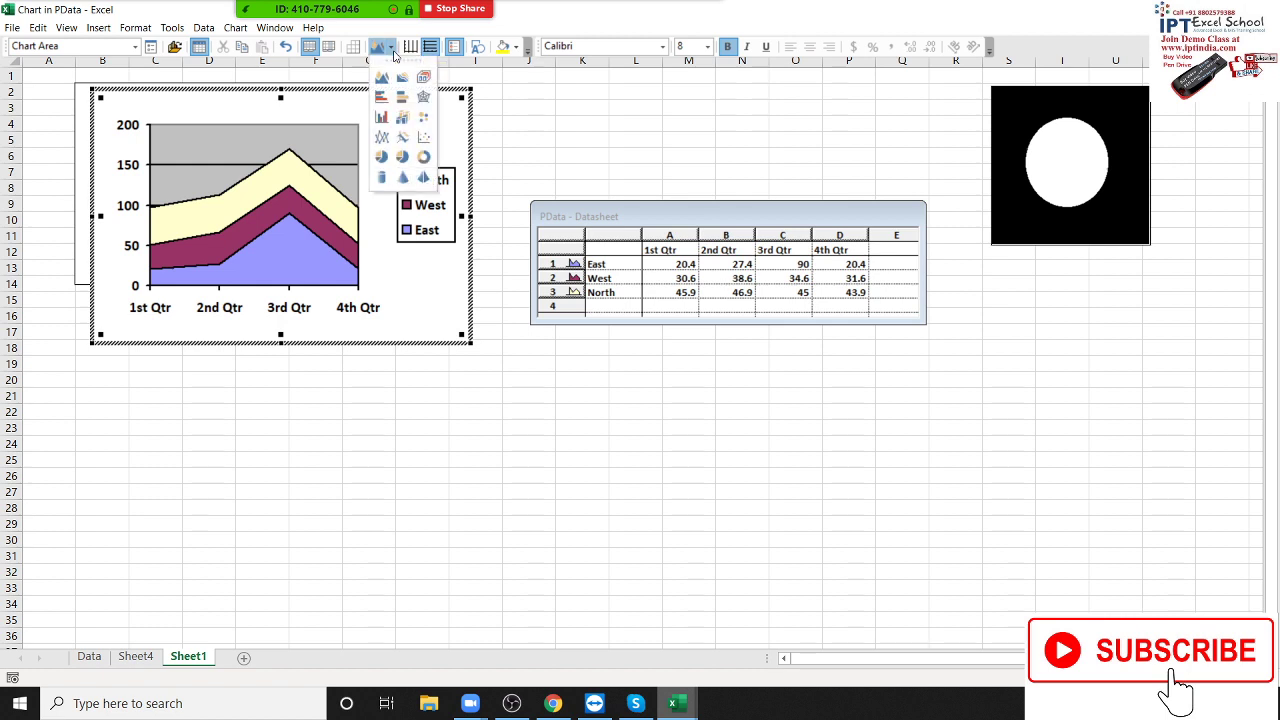
{"action": "left_click", "coordinate": [379, 100]}
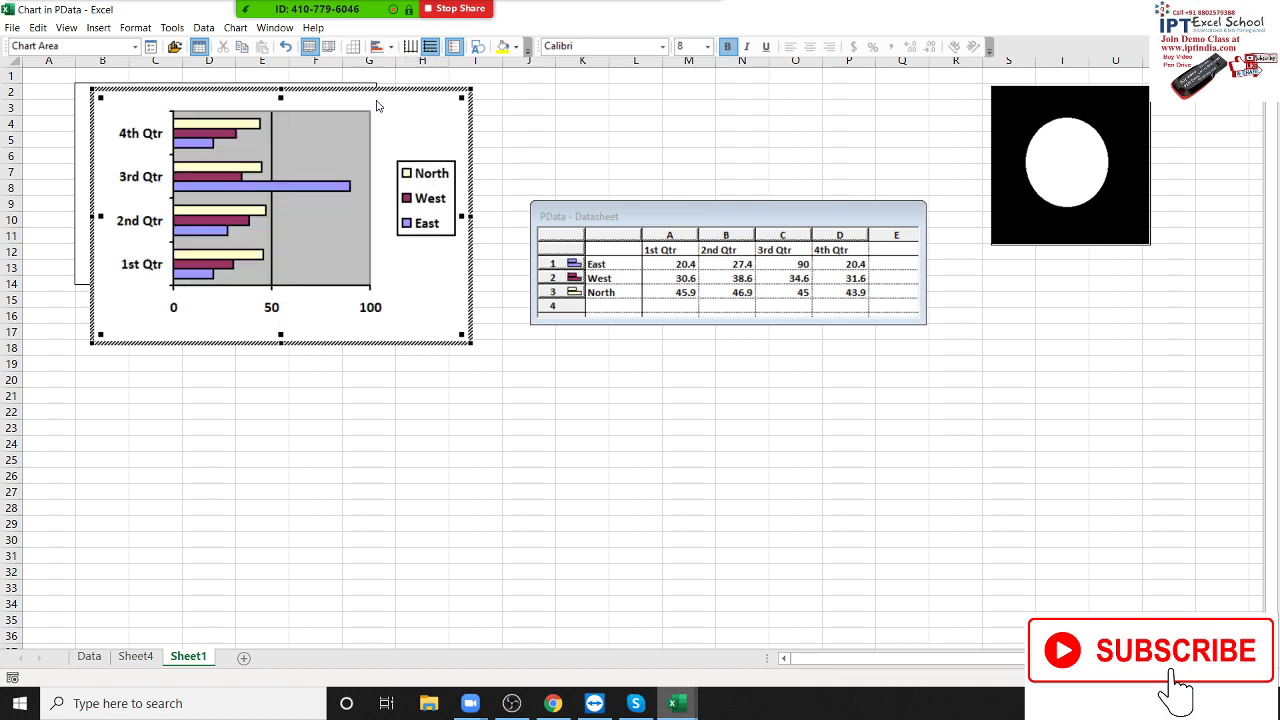
{"action": "left_click", "coordinate": [389, 47]}
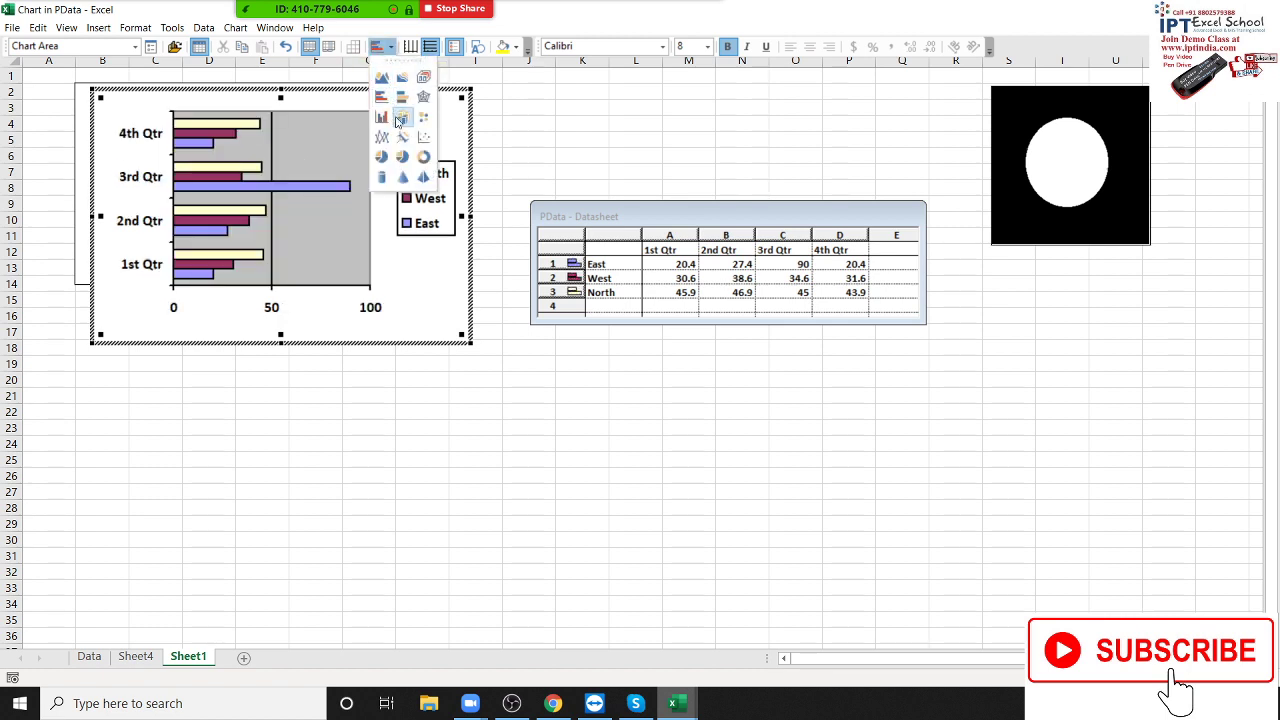
{"action": "left_click", "coordinate": [404, 157]}
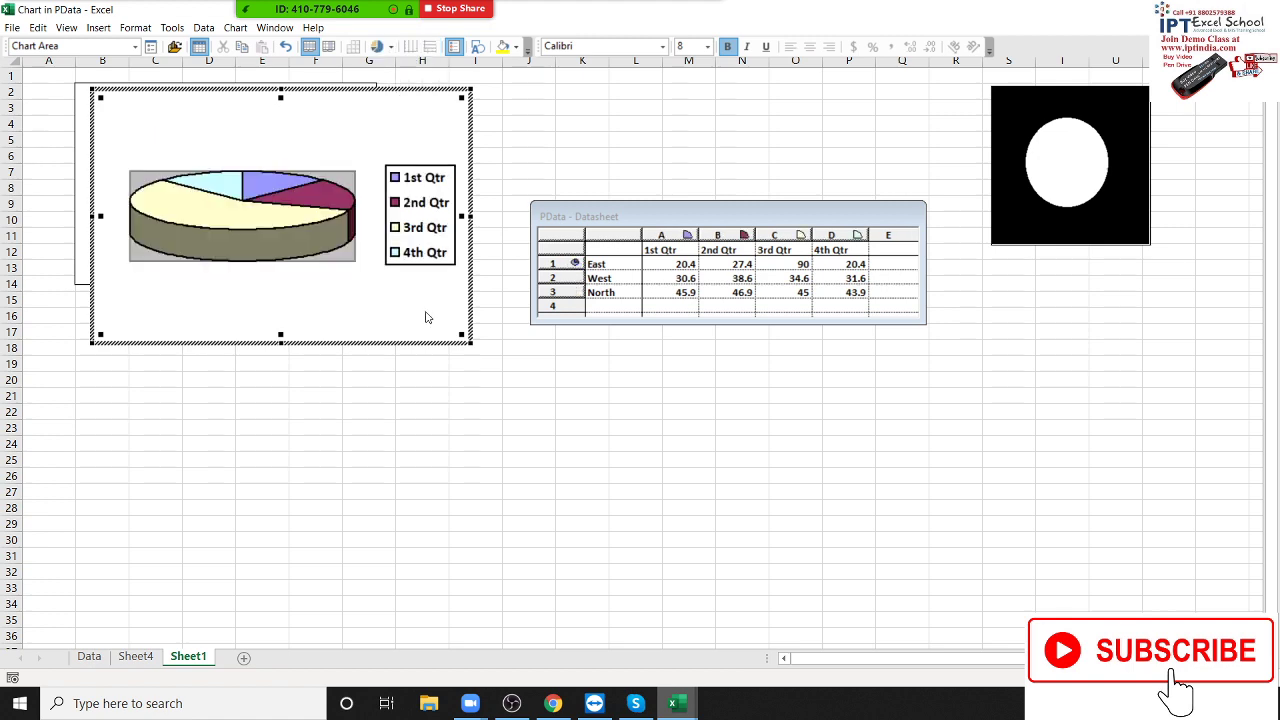
{"action": "left_click", "coordinate": [538, 145]}
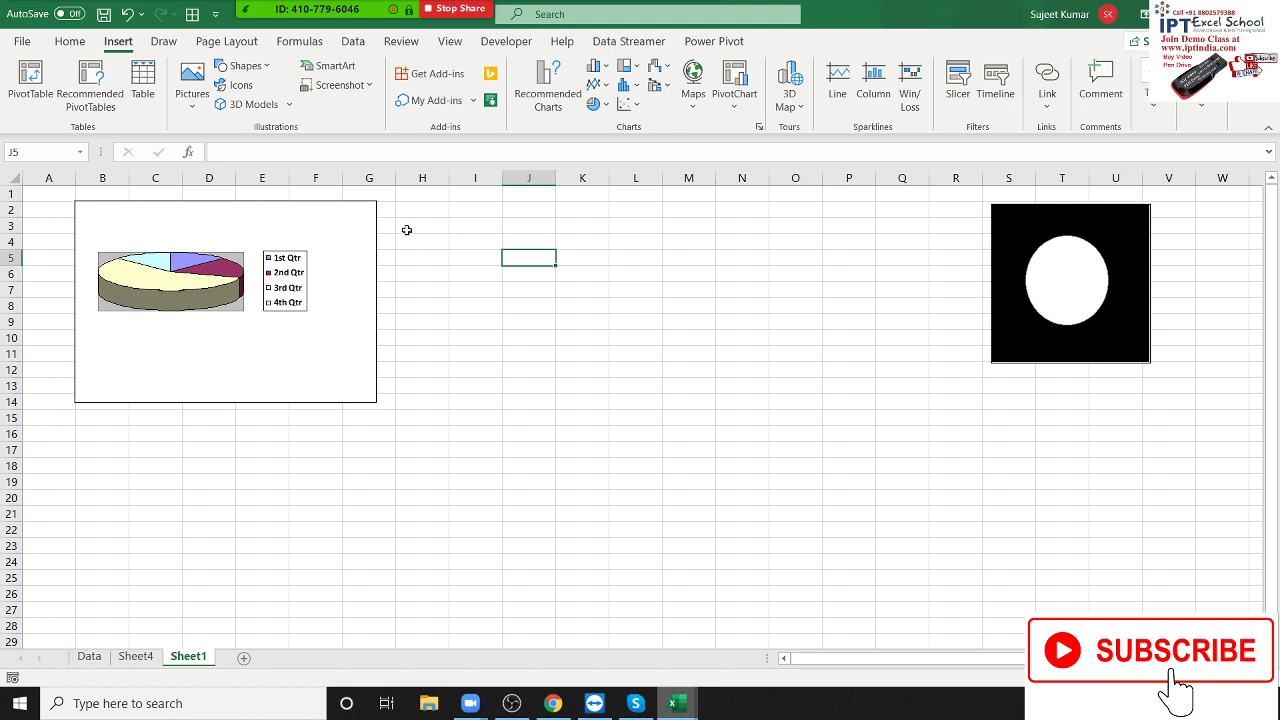
- Delete the 3-D pie chart and the circle picture, leaving Sheet1 blank
{"action": "left_click", "coordinate": [465, 247]}
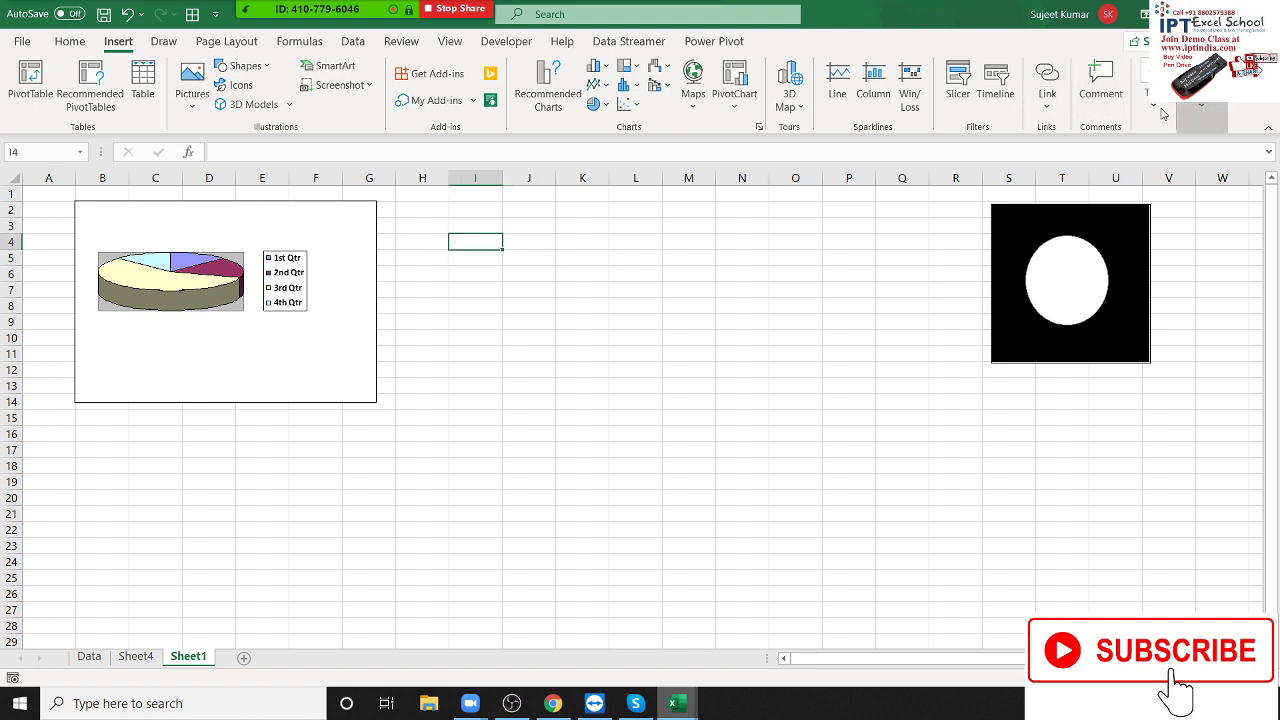
{"action": "left_click", "coordinate": [1158, 115]}
{"action": "left_click", "coordinate": [1251, 160]}
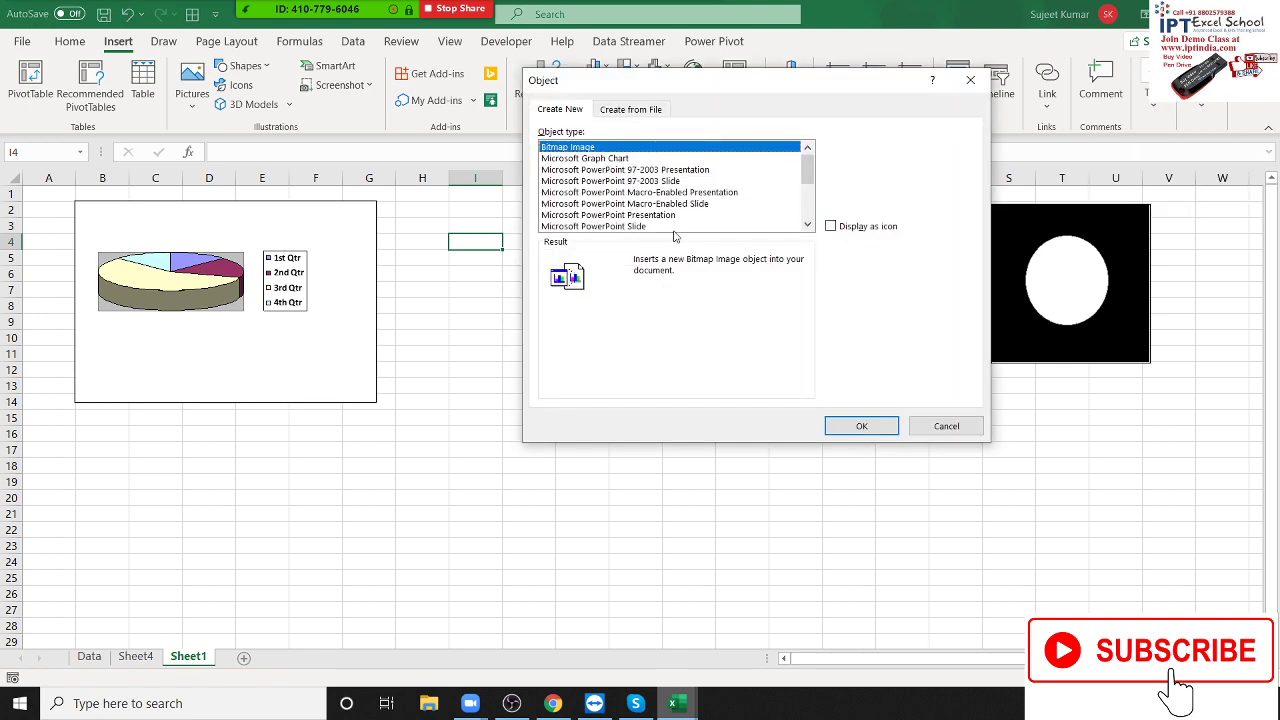
{"action": "left_click", "coordinate": [950, 430]}
{"action": "left_click", "coordinate": [350, 361]}
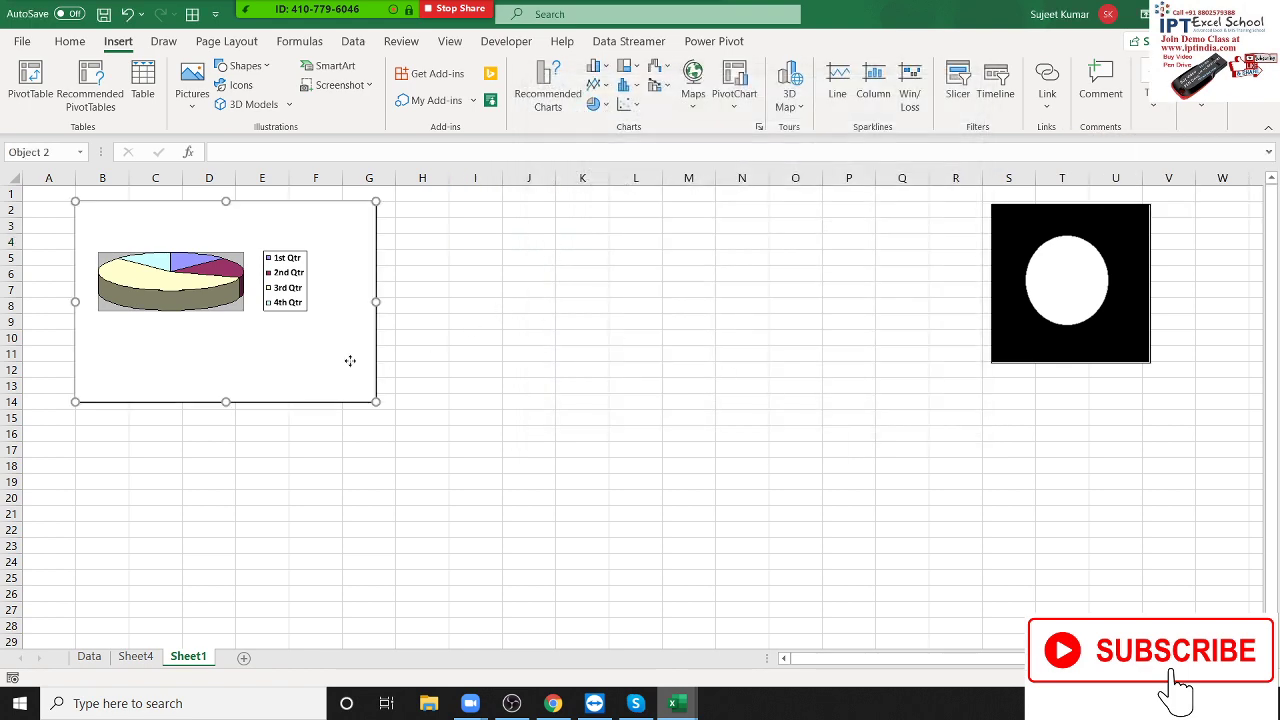
{"action": "key", "text": "Delete"}
{"action": "left_click", "coordinate": [1044, 347]}
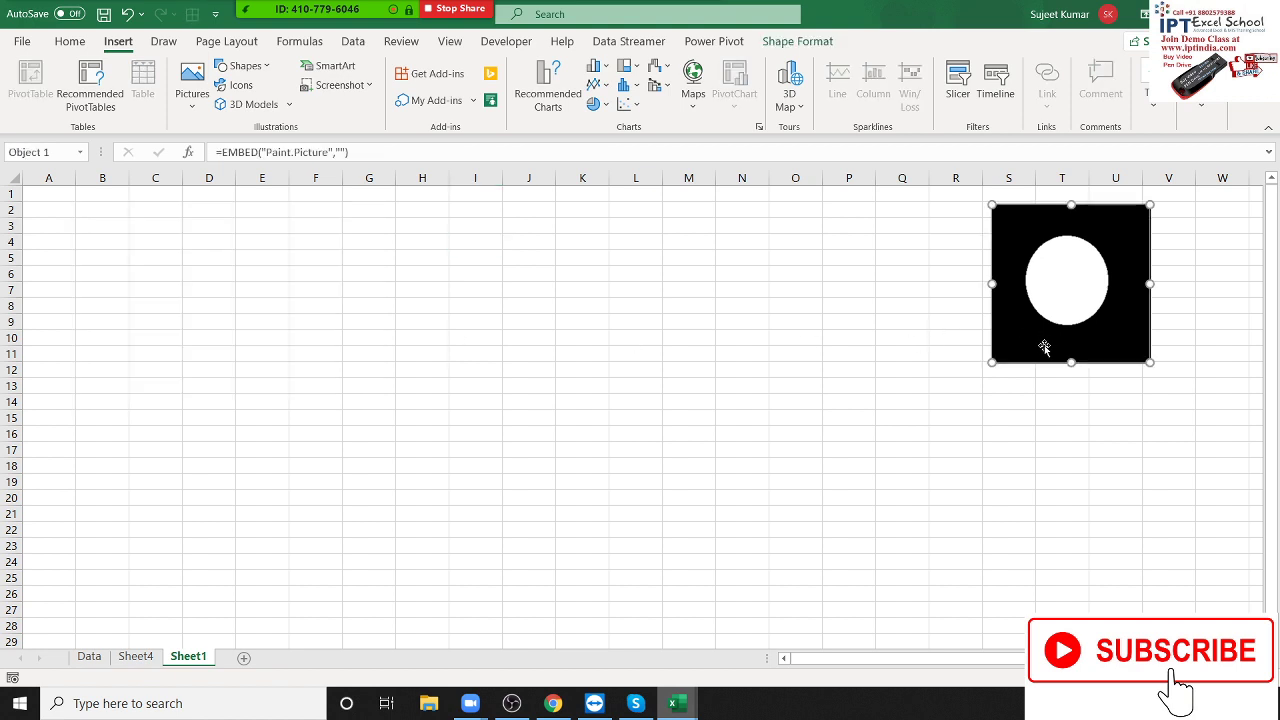
{"action": "key", "text": "Delete"}
{"action": "left_click", "coordinate": [50, 199]}
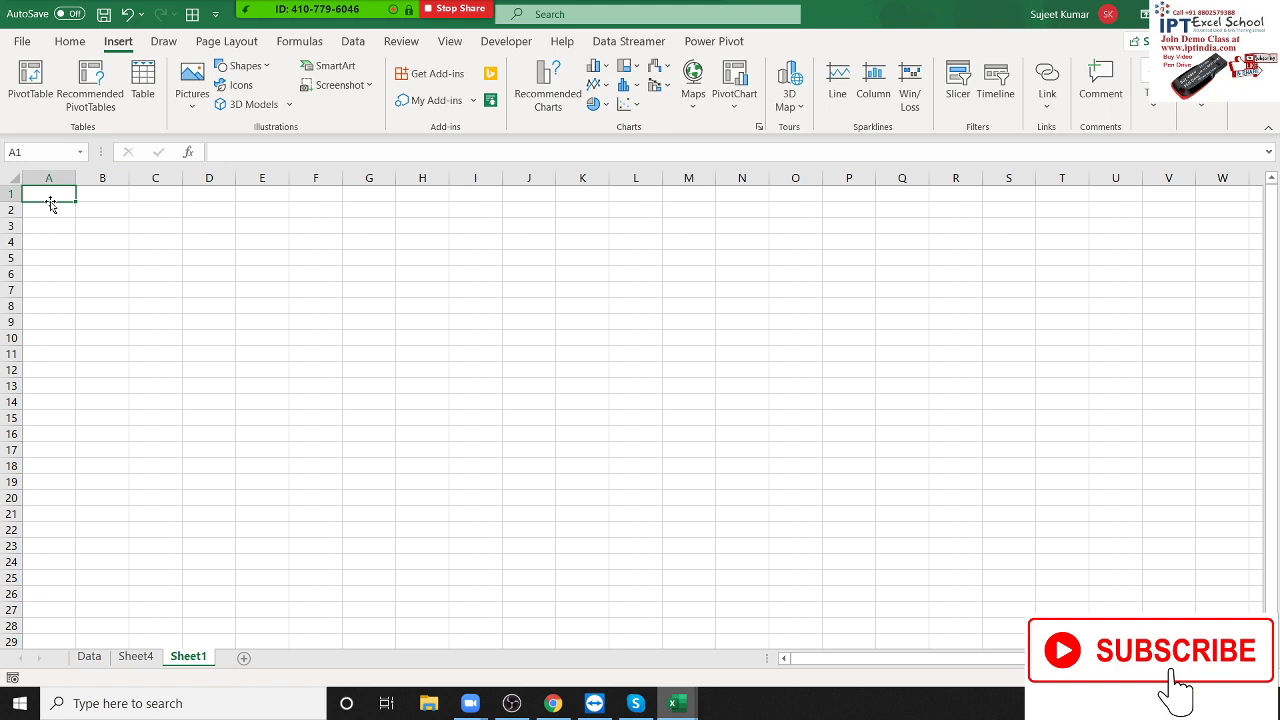
- Enter the Month header in A1 and fill Jan through Oct down A2:A11
{"action": "type", "text": "Month"}
{"action": "key", "text": "Return"}
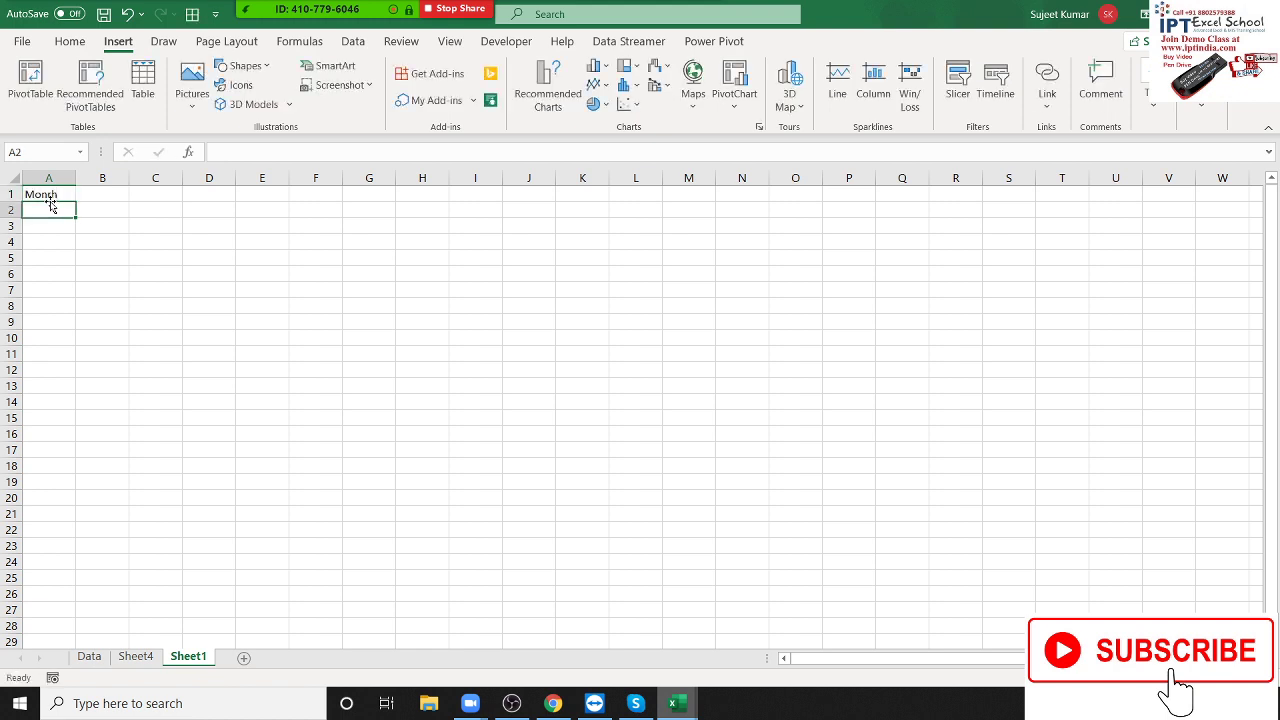
{"action": "left_click", "coordinate": [65, 194]}
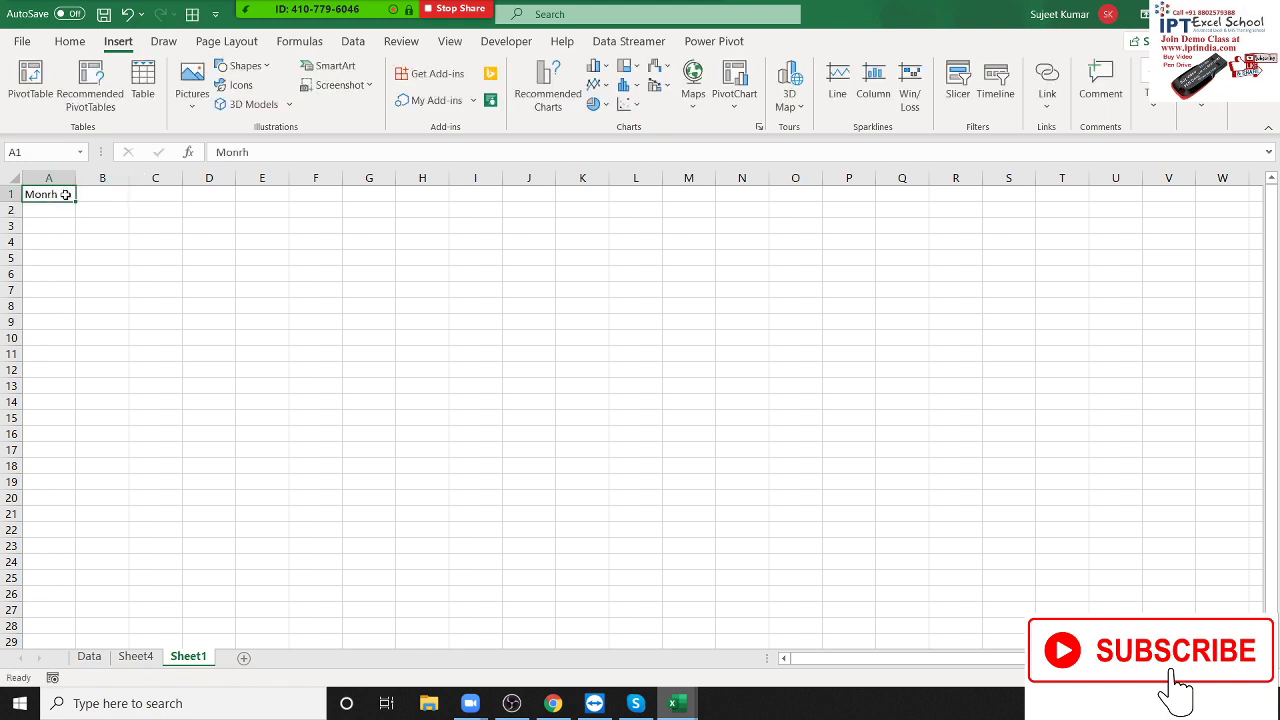
{"action": "type", "text": "Mo"}
{"action": "key", "text": "Return"}
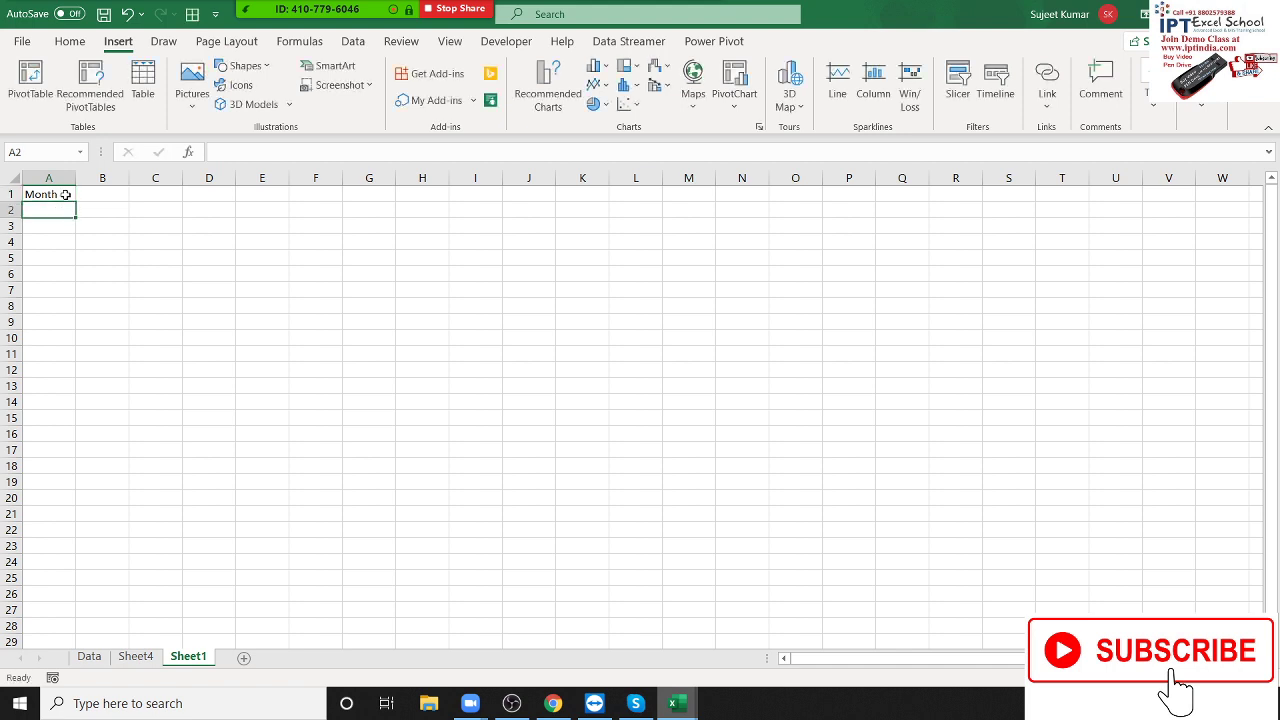
{"action": "type", "text": "Name"}
{"action": "key", "text": "Escape"}
{"action": "type", "text": "Jan"}
{"action": "key", "text": "Return"}
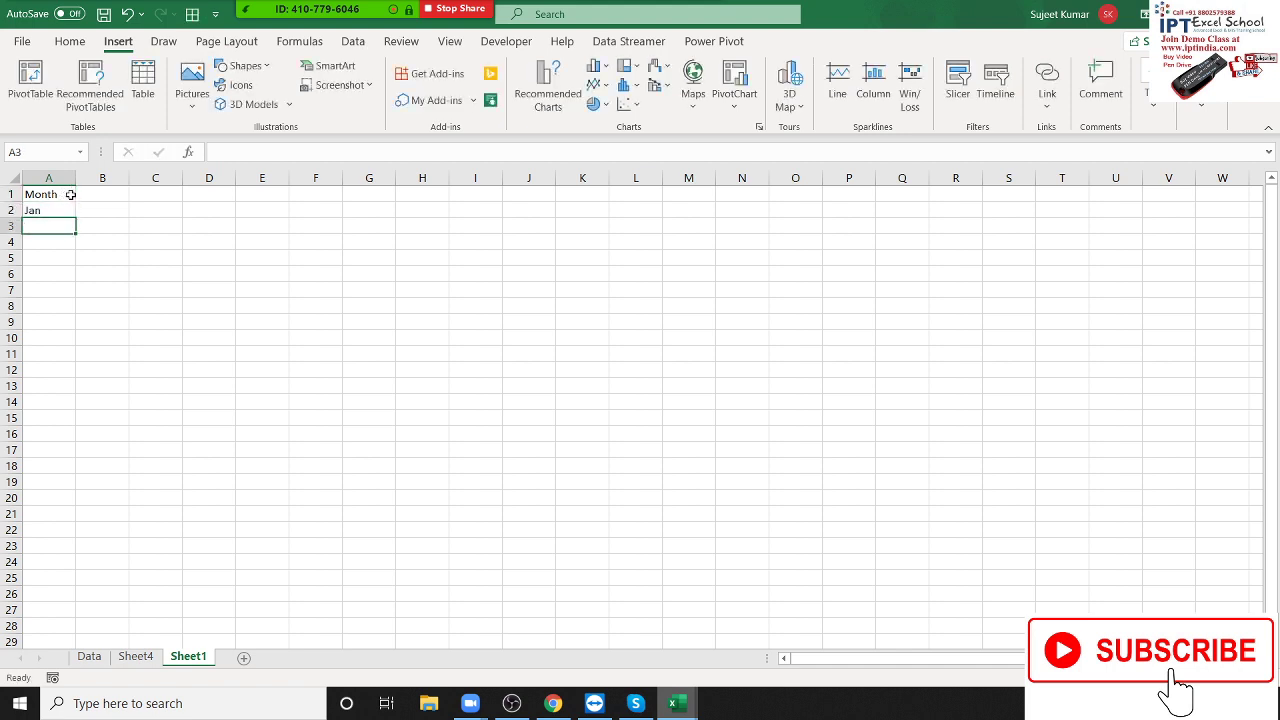
{"action": "left_click", "coordinate": [52, 213]}
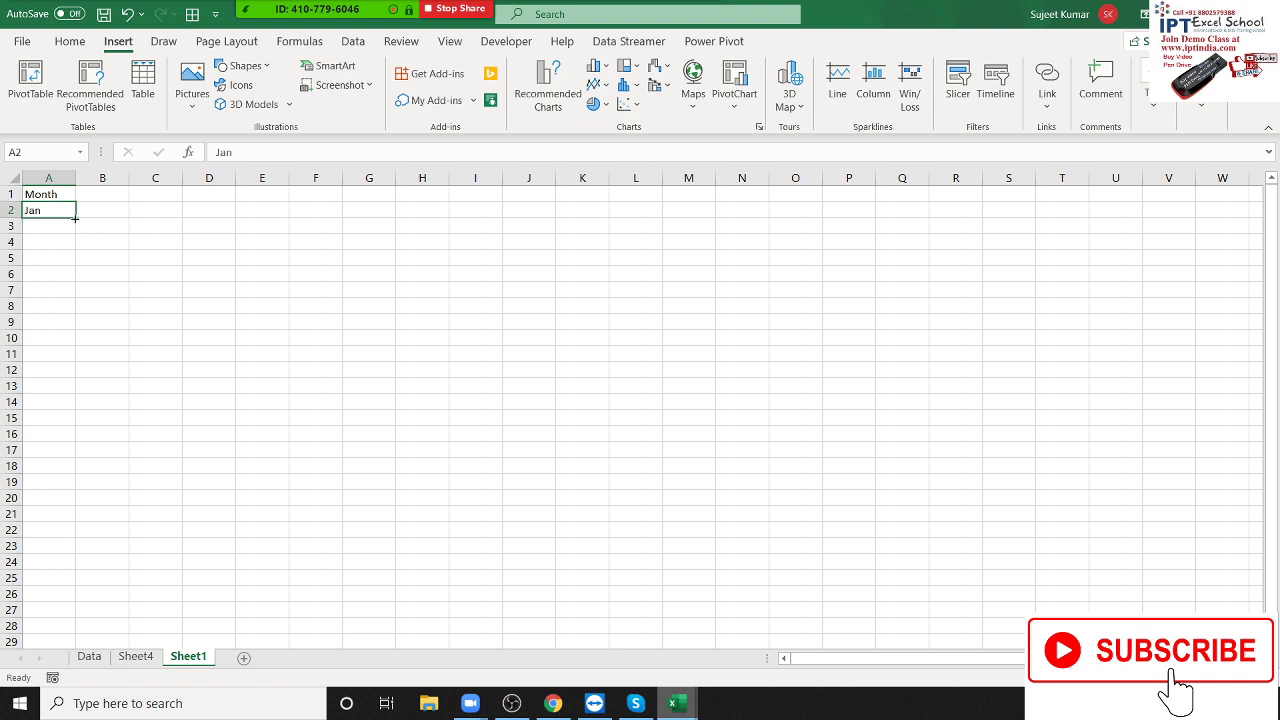
{"action": "left_click_drag", "start_coordinate": [75, 217], "coordinate": [78, 358]}
- Enter the Sales header in cell B1
{"action": "left_click", "coordinate": [98, 205]}
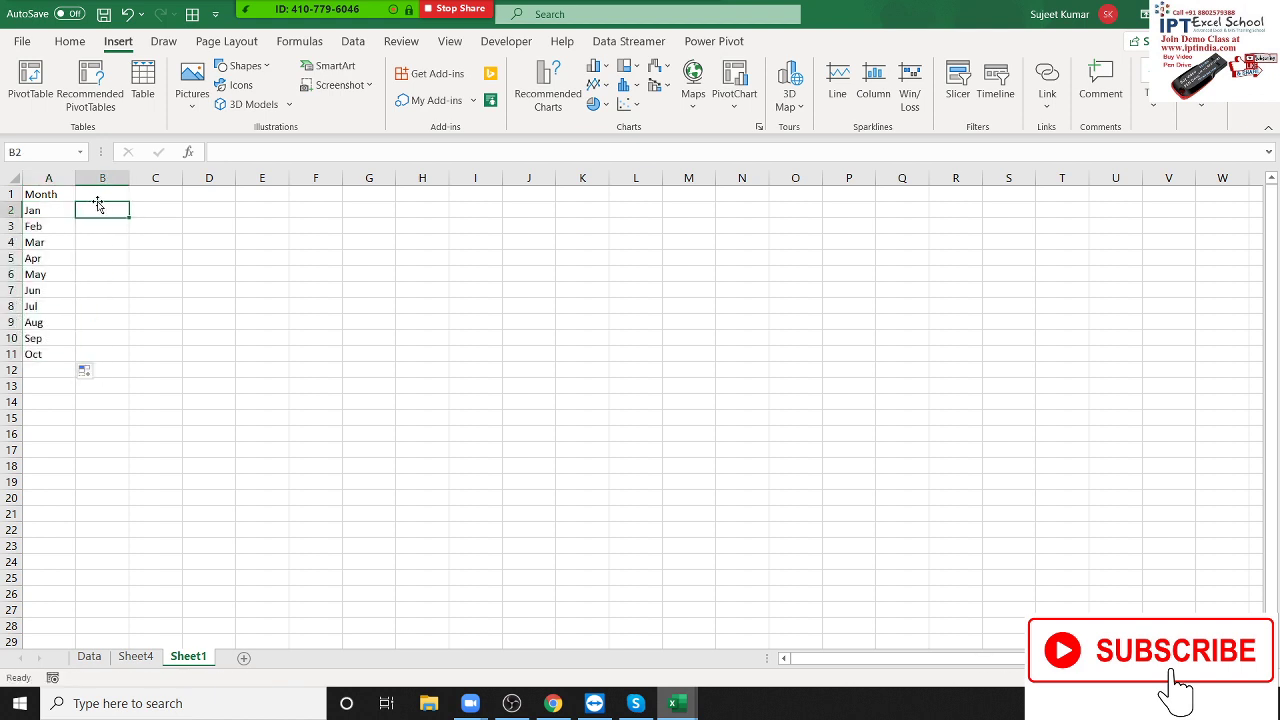
{"action": "left_click", "coordinate": [97, 201]}
{"action": "type", "text": "Puj"}
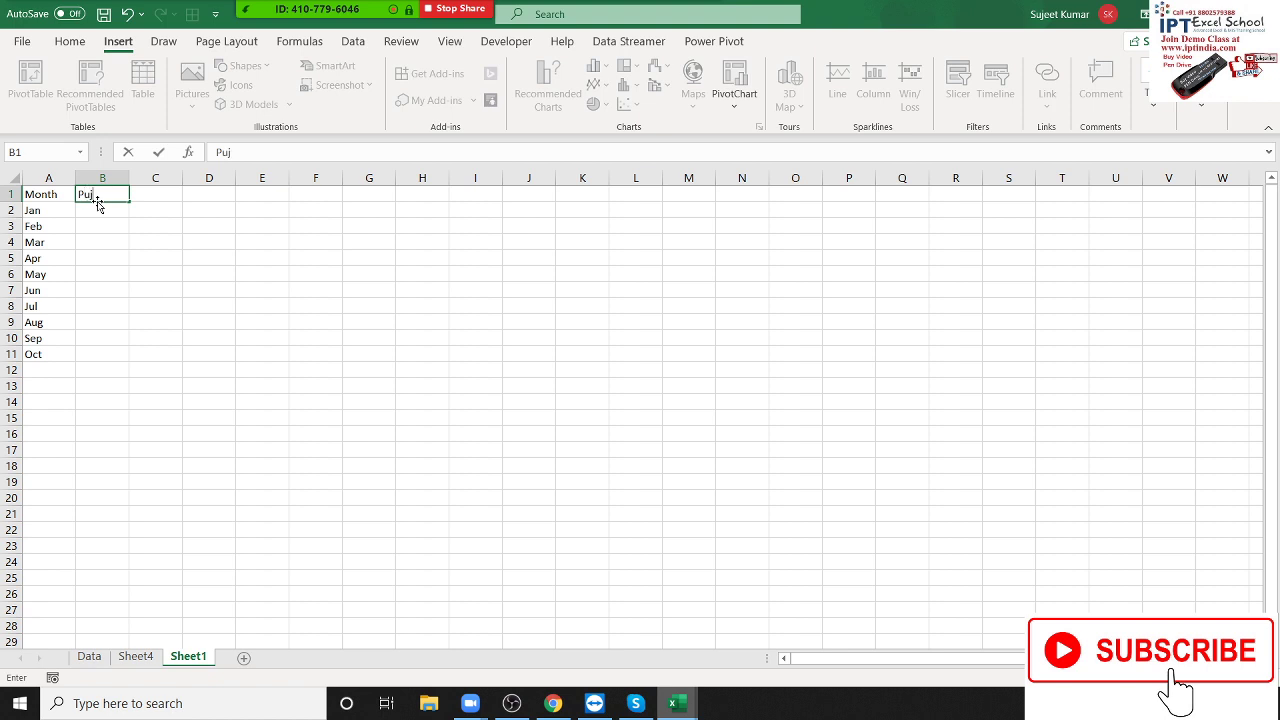
{"action": "type", "text": "a"}
{"action": "key", "text": "Return"}
{"action": "left_click", "coordinate": [98, 202]}
{"action": "type", "text": "Sa"}
{"action": "type", "text": "les"}
{"action": "key", "text": "Return"}
- Enter sales 85, 36, 52, 45, 36, 65, 36, 85, 15, 45 down column B
{"action": "type", "text": "852"}
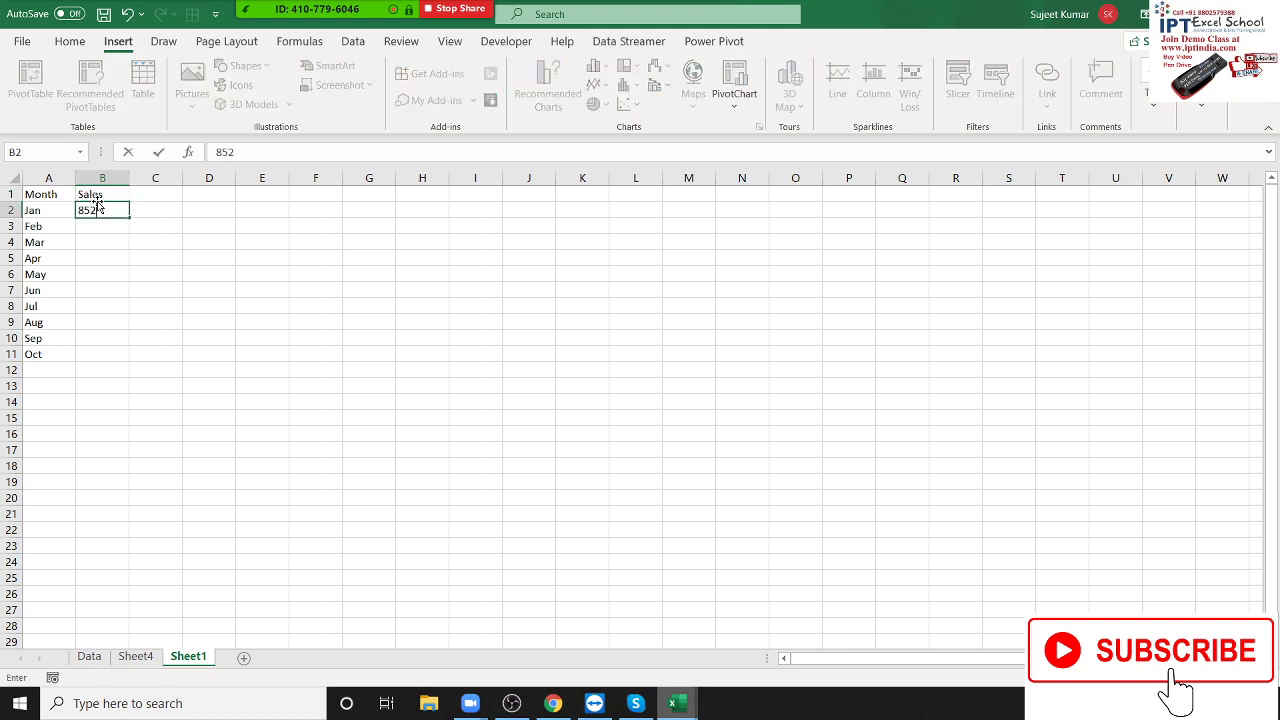
{"action": "key", "text": "BackSpace"}
{"action": "key", "text": "Return"}
{"action": "type", "text": "36"}
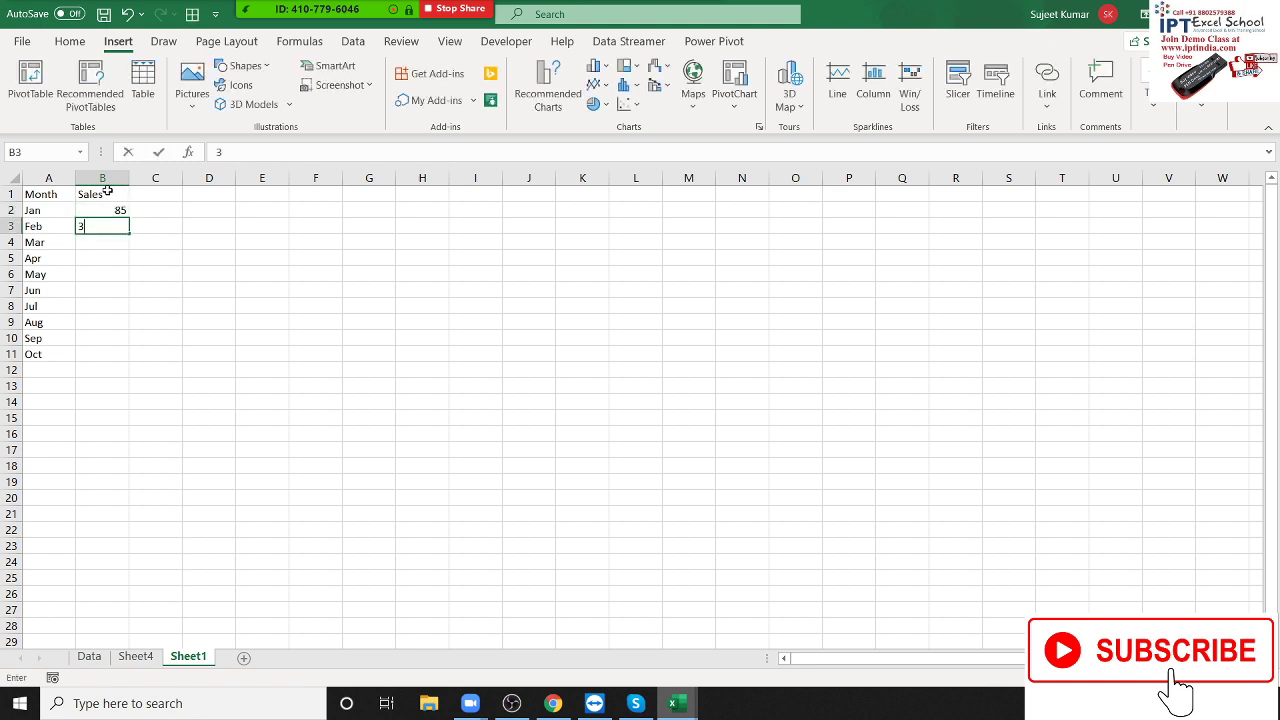
{"action": "key", "text": "Return"}
{"action": "type", "text": "52"}
{"action": "key", "text": "Return"}
{"action": "type", "text": "45"}
{"action": "key", "text": "Return"}
{"action": "type", "text": "36"}
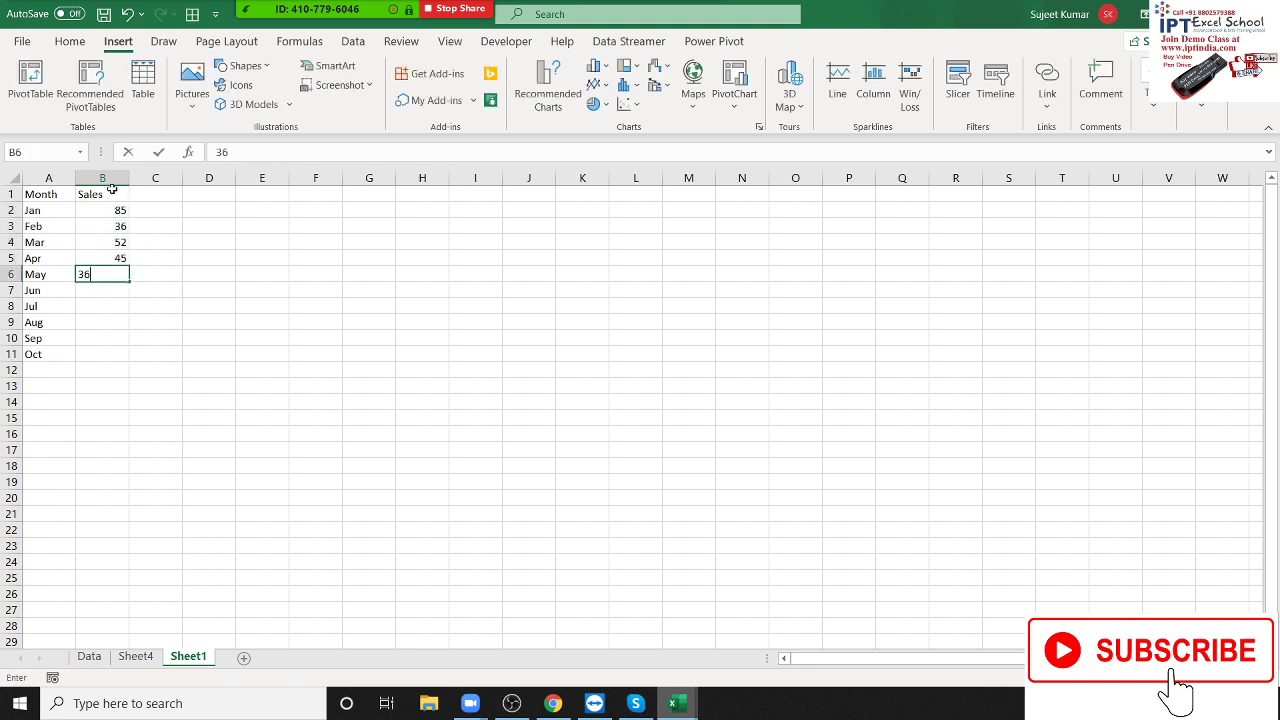
{"action": "key", "text": "Return"}
{"action": "type", "text": "65"}
{"action": "key", "text": "Return"}
{"action": "type", "text": "36"}
{"action": "key", "text": "Return"}
{"action": "type", "text": "85"}
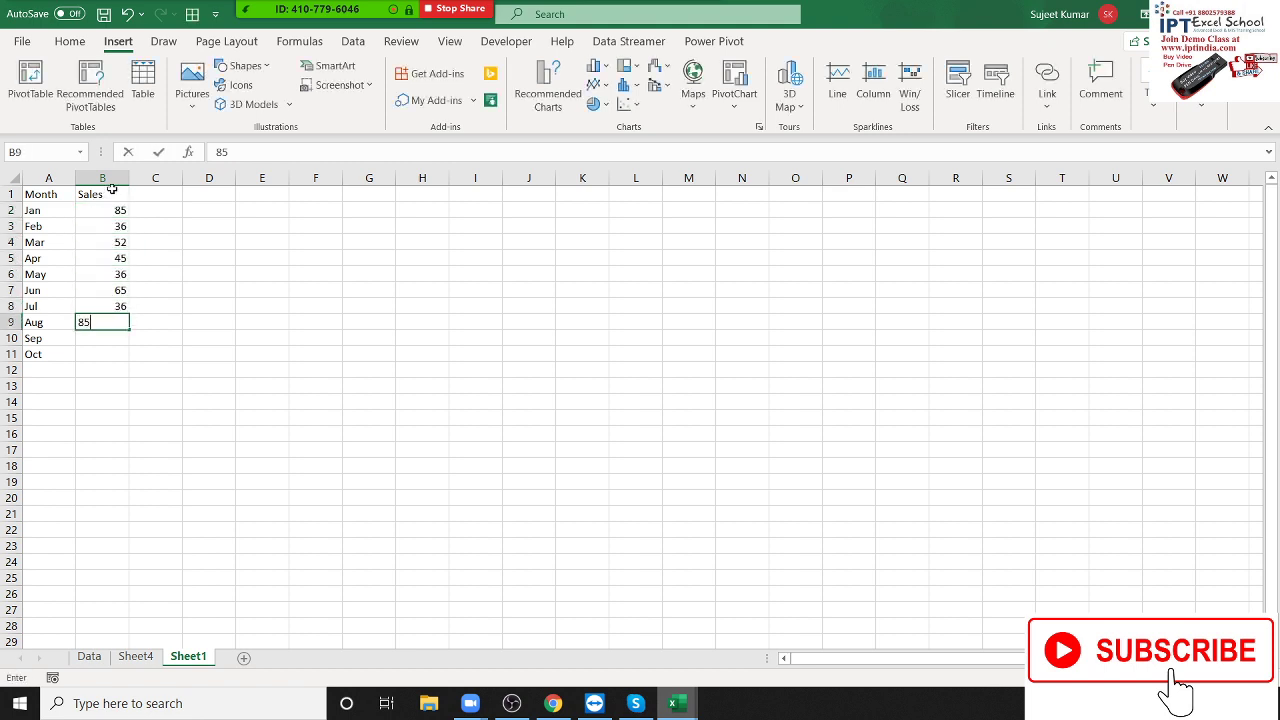
{"action": "key", "text": "Return"}
{"action": "type", "text": "15"}
{"action": "key", "text": "Return"}
{"action": "type", "text": "45"}
{"action": "key", "text": "Return"}
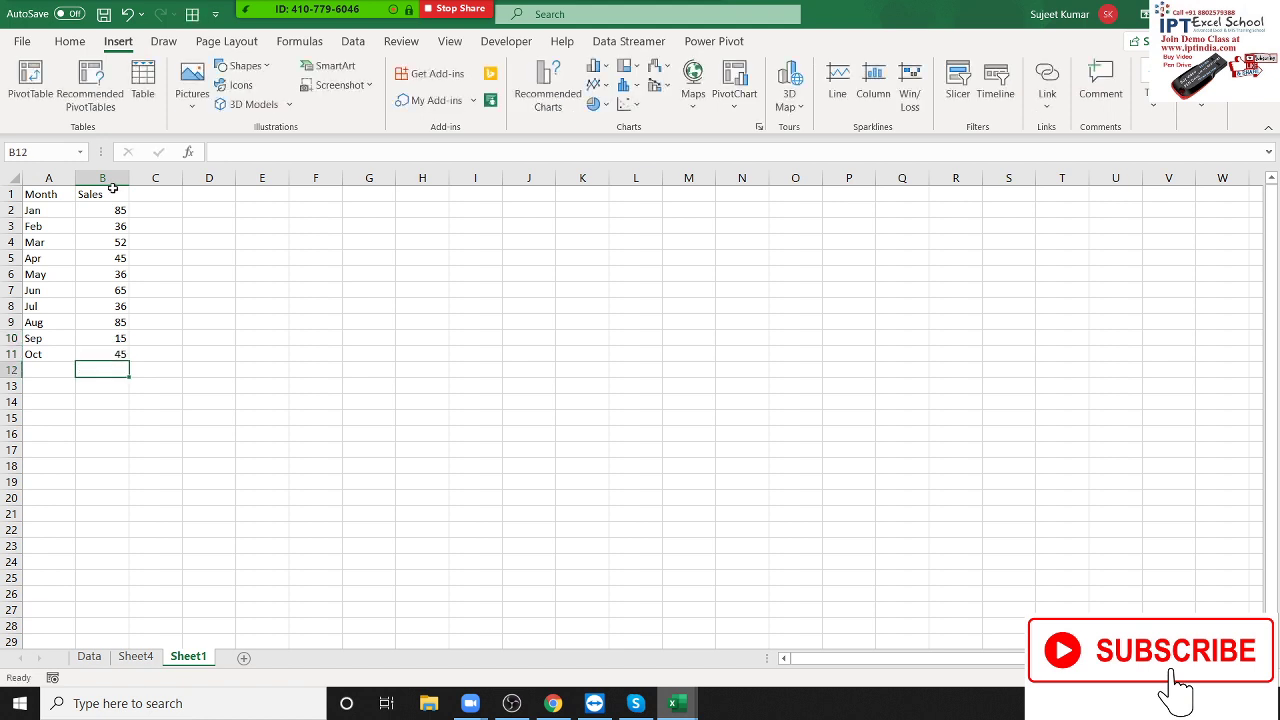
- Insert a 2-D pie chart of the Month/Sales data in A1:B11 and move it beside the table
{"action": "left_click_drag", "start_coordinate": [30, 195], "coordinate": [110, 352]}
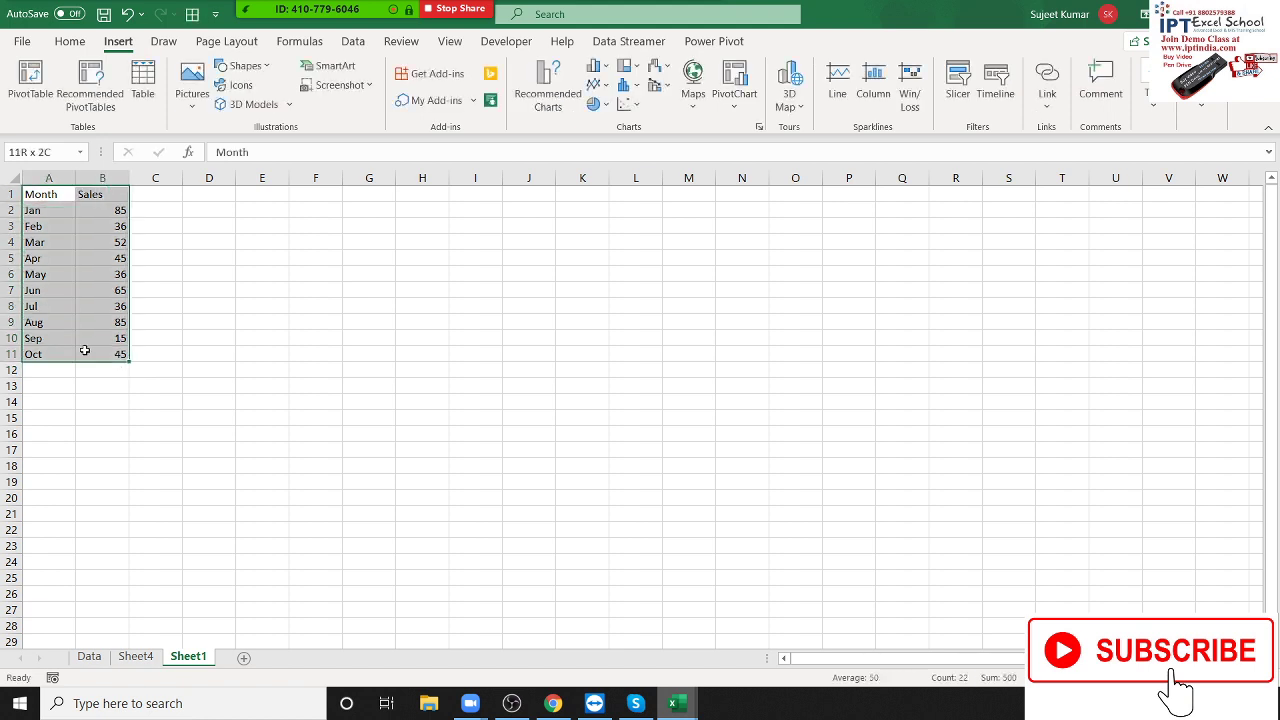
{"action": "left_click", "coordinate": [597, 66]}
{"action": "key", "text": "Escape"}
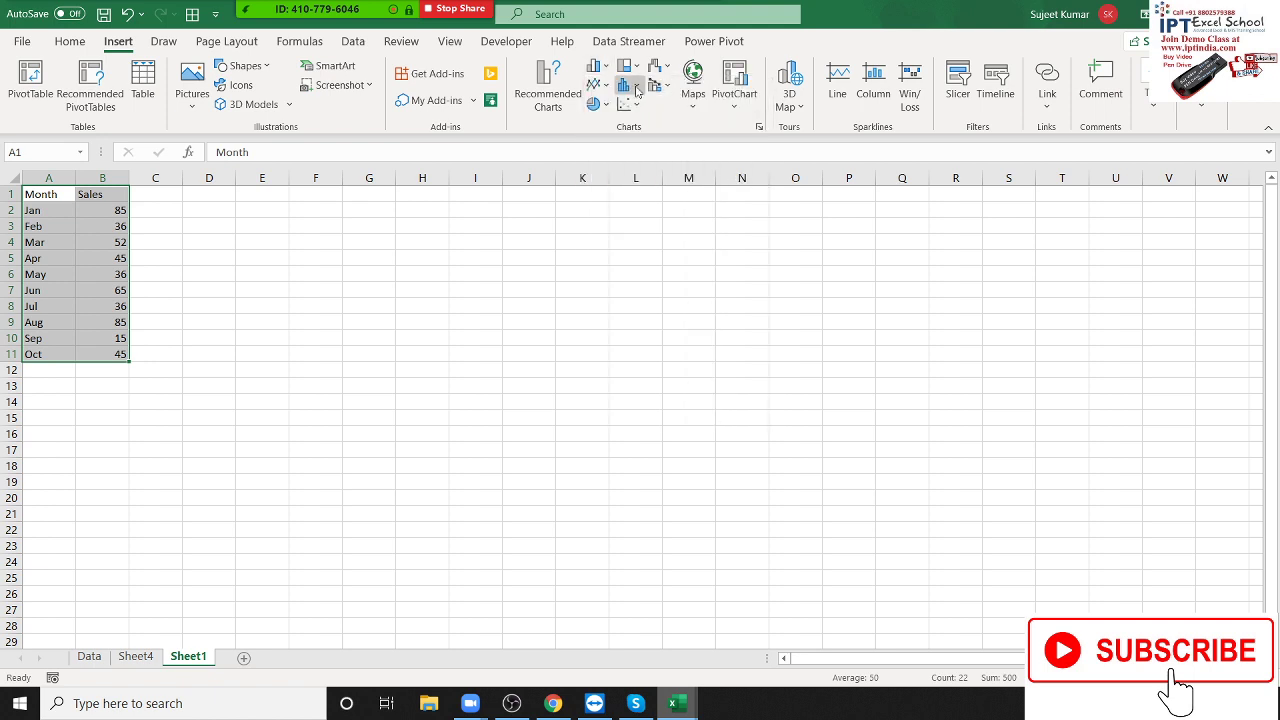
{"action": "left_click", "coordinate": [624, 85]}
{"action": "left_click", "coordinate": [624, 88]}
{"action": "left_click", "coordinate": [621, 104]}
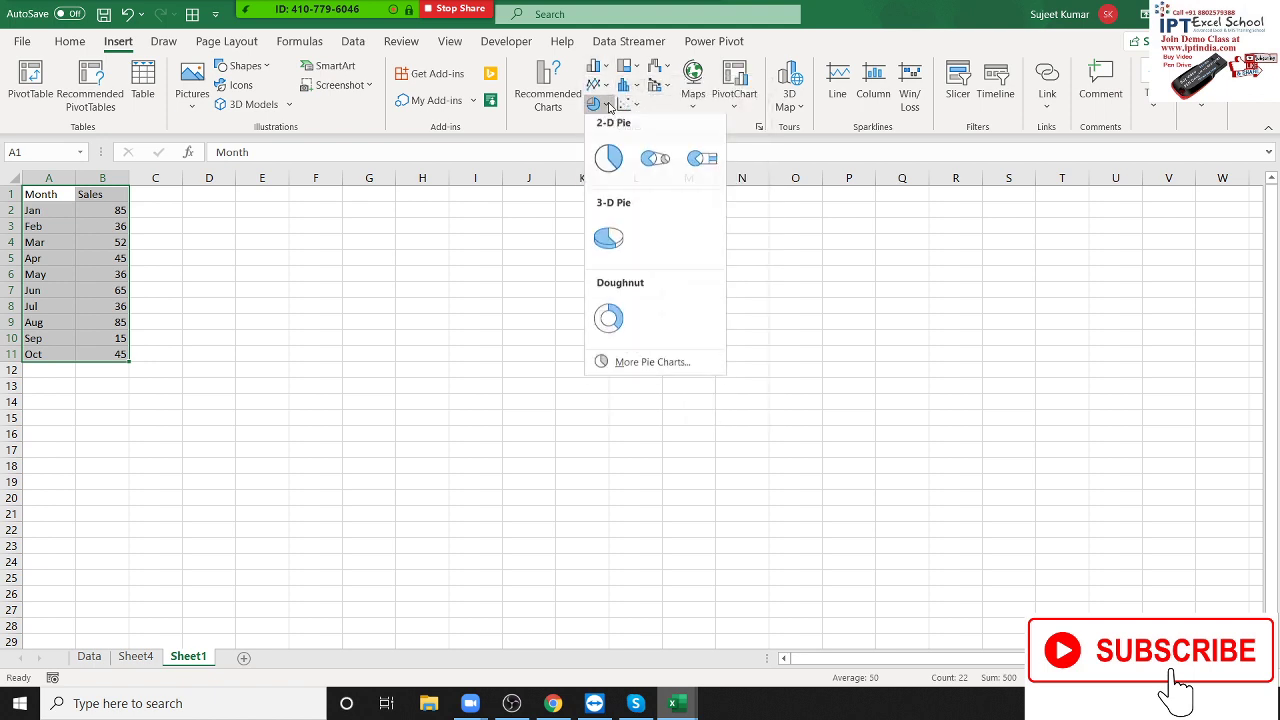
{"action": "left_click", "coordinate": [612, 163]}
{"action": "left_click_drag", "start_coordinate": [511, 320], "coordinate": [276, 235]}
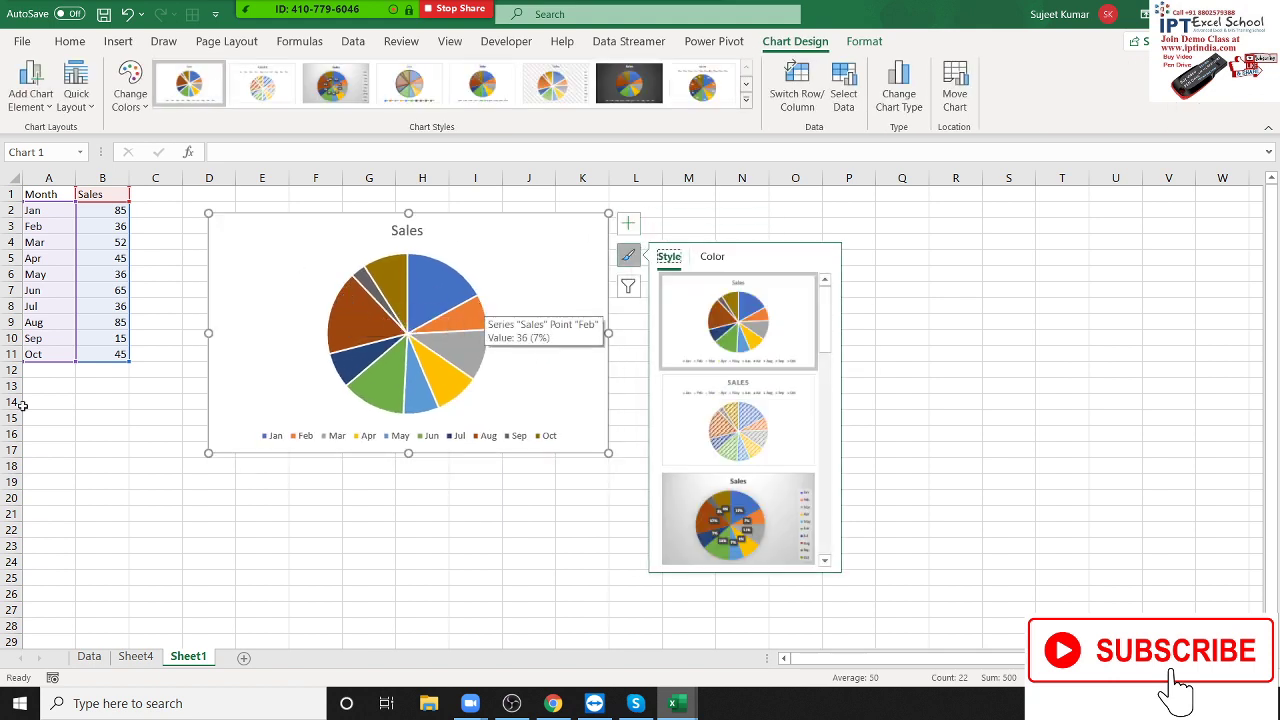
- Select cell L17 and bring up the Insert Object dialog from the Text group
{"action": "left_click", "coordinate": [301, 554]}
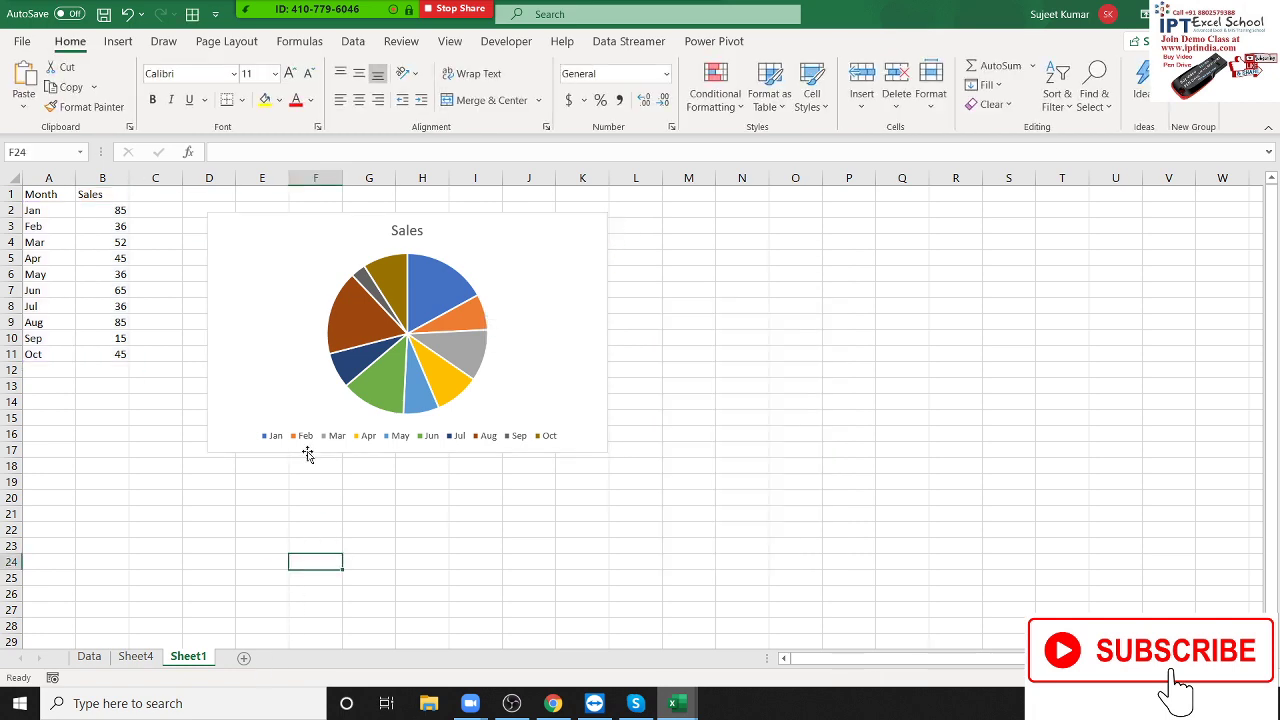
{"action": "left_click", "coordinate": [246, 380]}
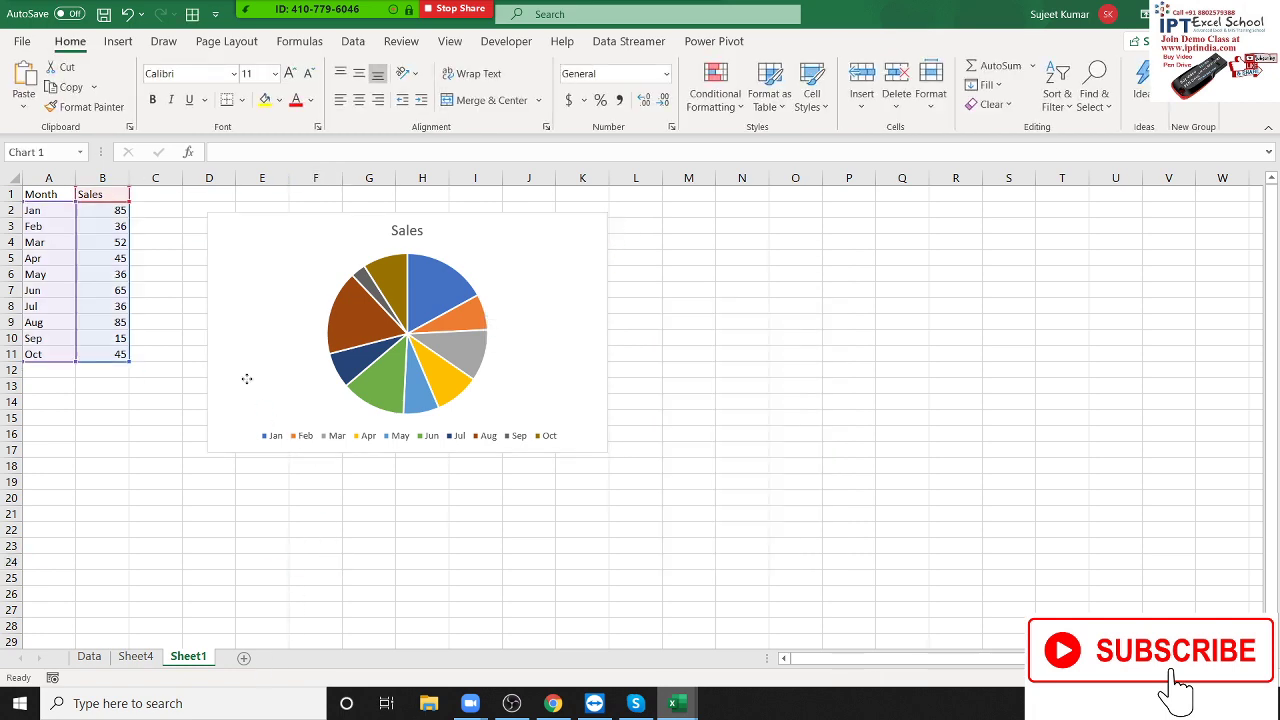
{"action": "left_click", "coordinate": [652, 448]}
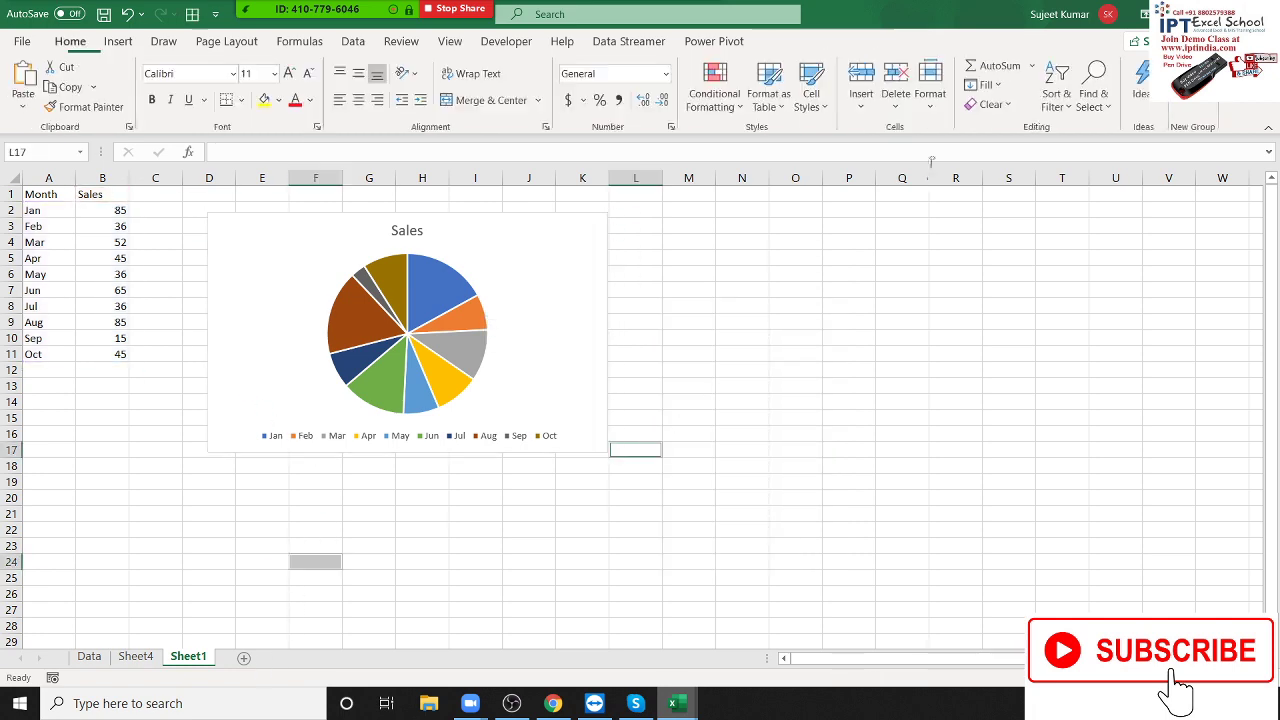
{"action": "left_click", "coordinate": [118, 41]}
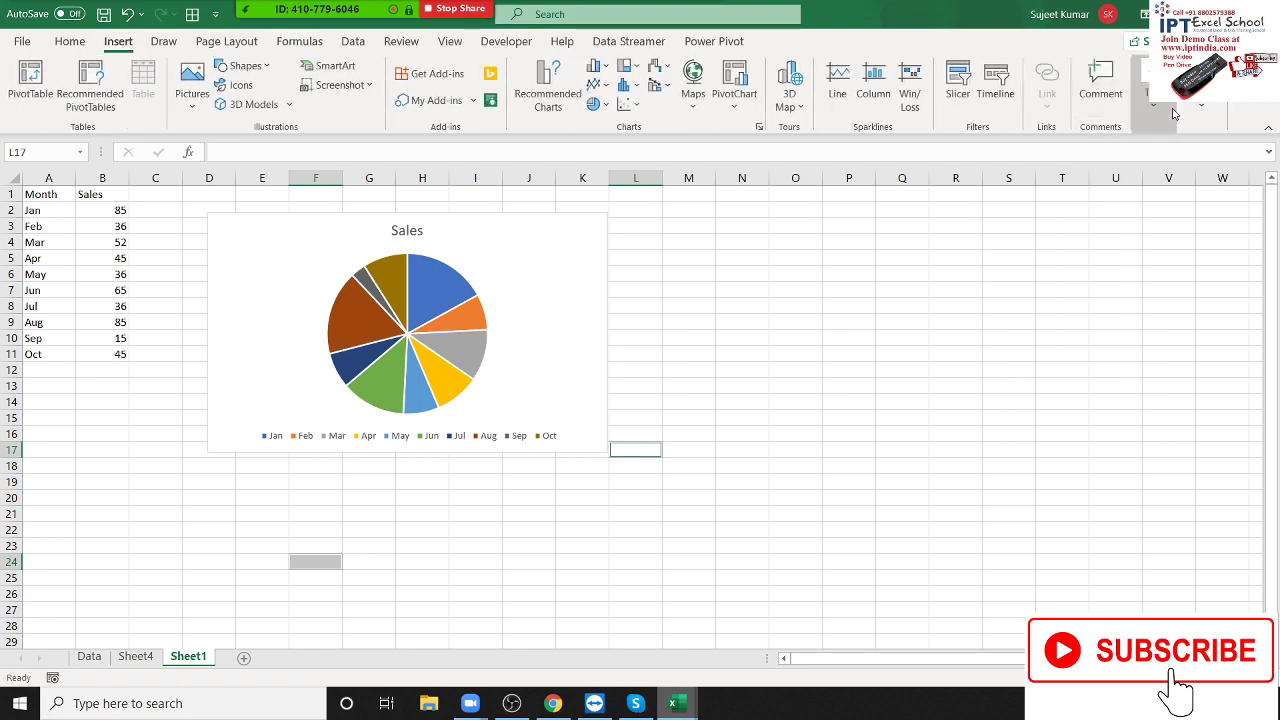
{"action": "left_click", "coordinate": [1172, 112]}
{"action": "left_click", "coordinate": [1252, 160]}
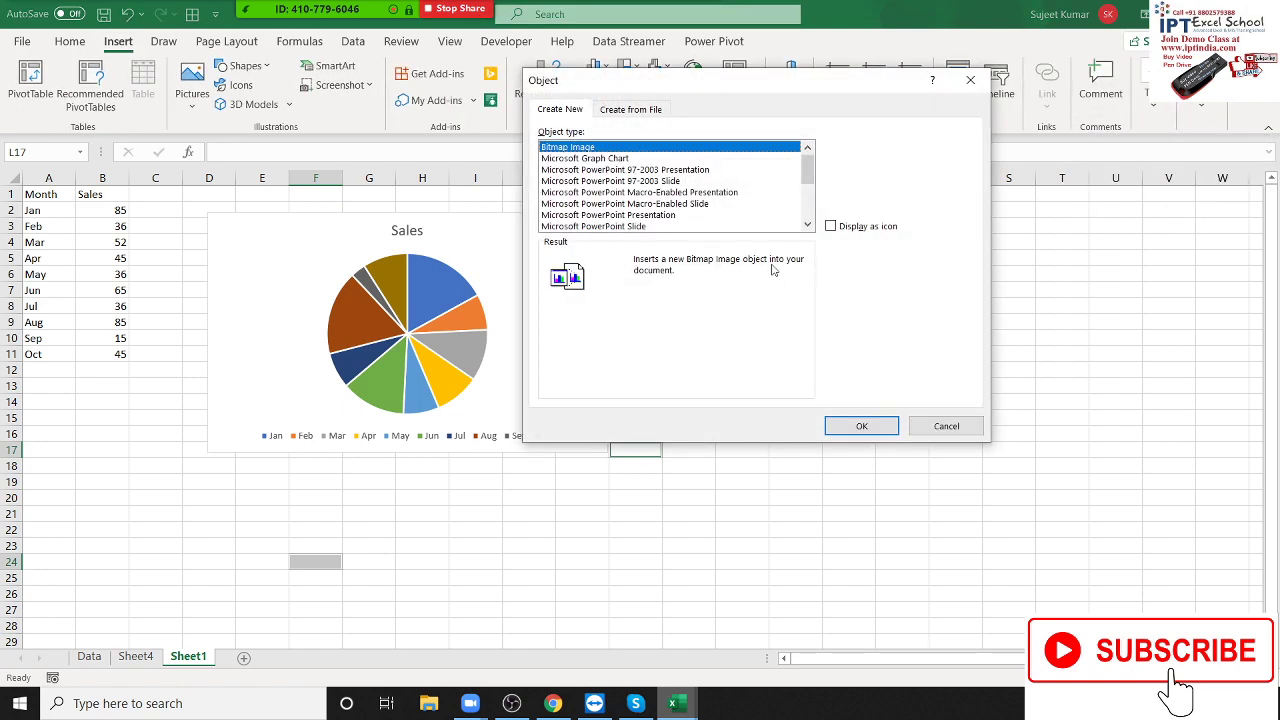
- Embed a new Microsoft PowerPoint 97-2003 Presentation object from the Create New list
{"action": "left_click", "coordinate": [656, 181]}
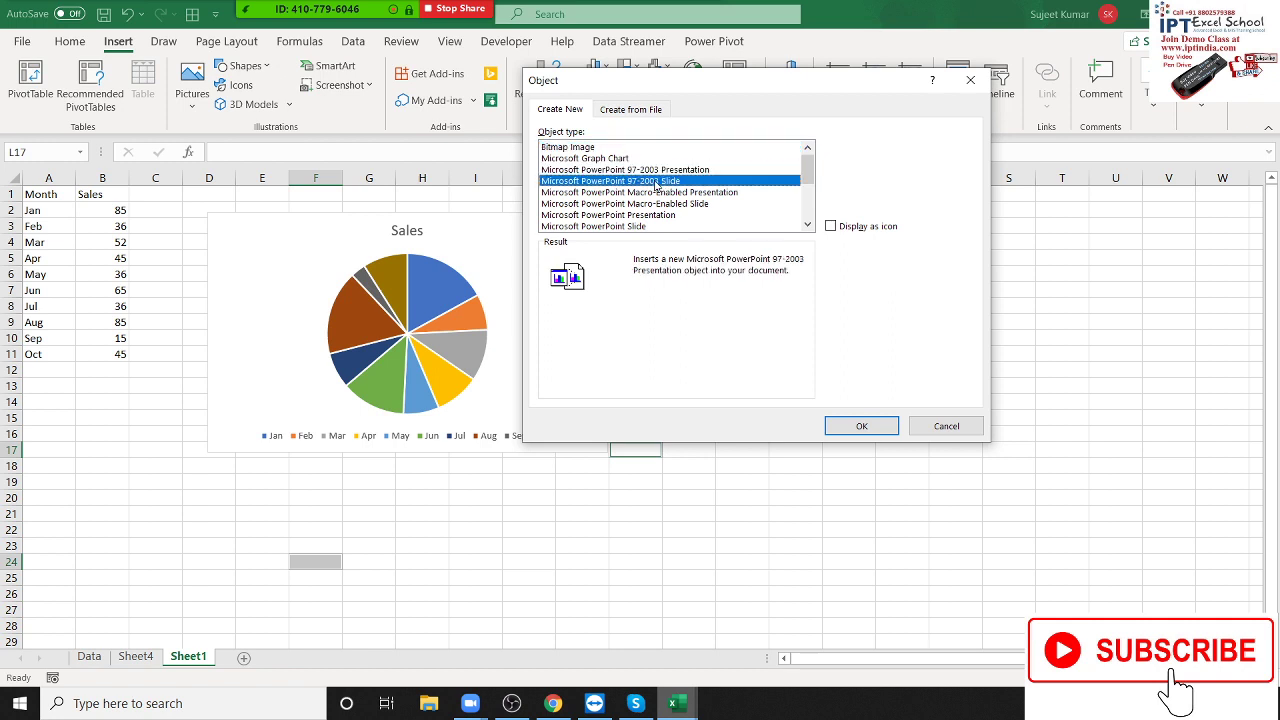
{"action": "left_click", "coordinate": [665, 170]}
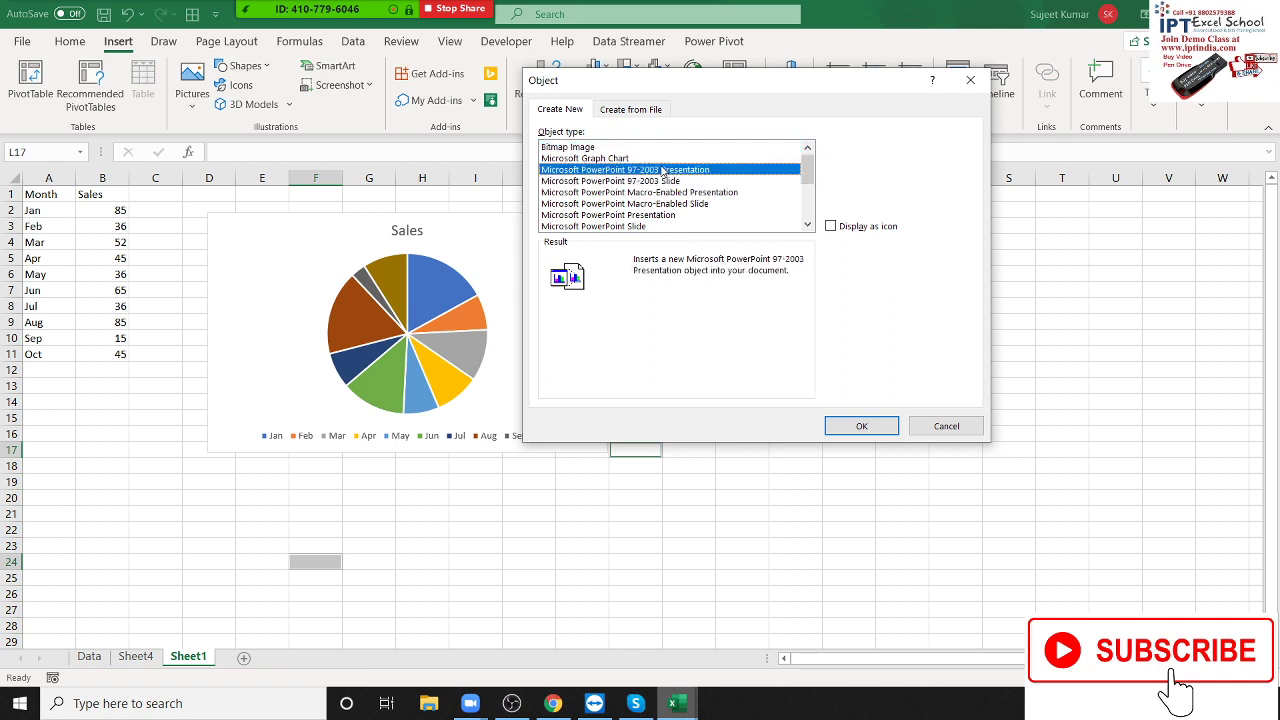
{"action": "left_click", "coordinate": [862, 427]}
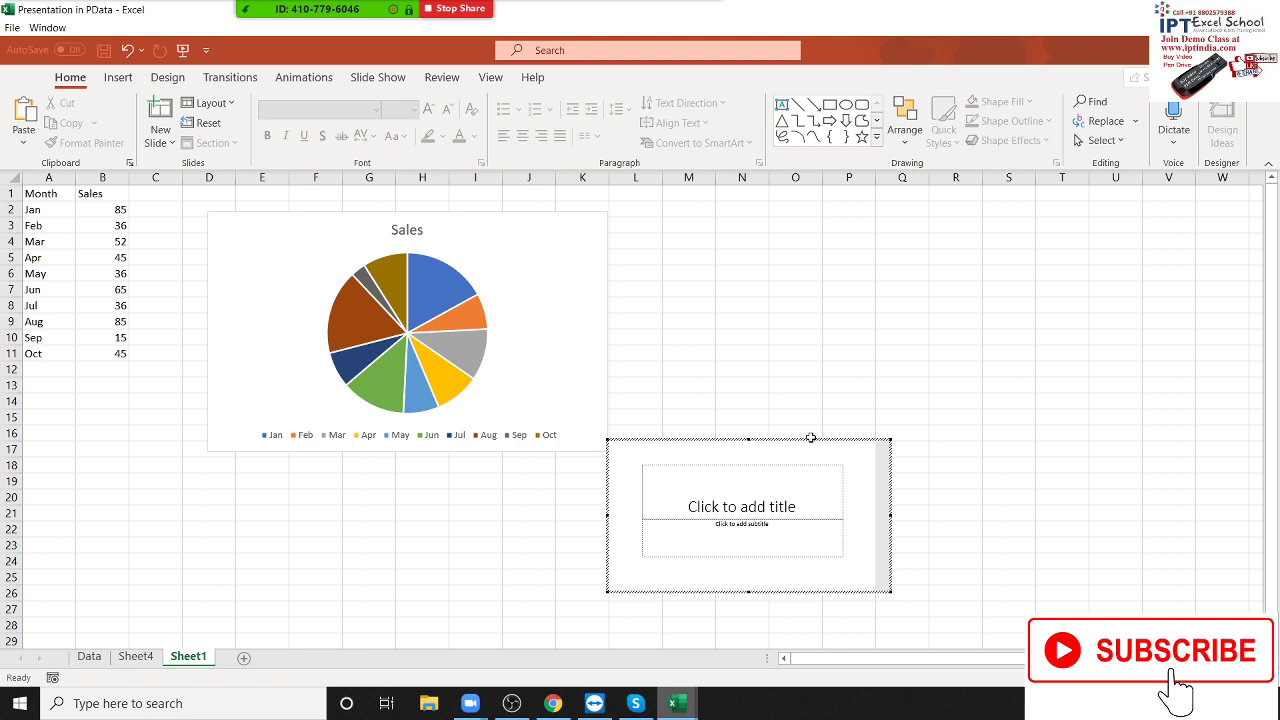
- Enlarge the embedded slide up and to the left, then select its subtitle placeholder
{"action": "left_click", "coordinate": [787, 476]}
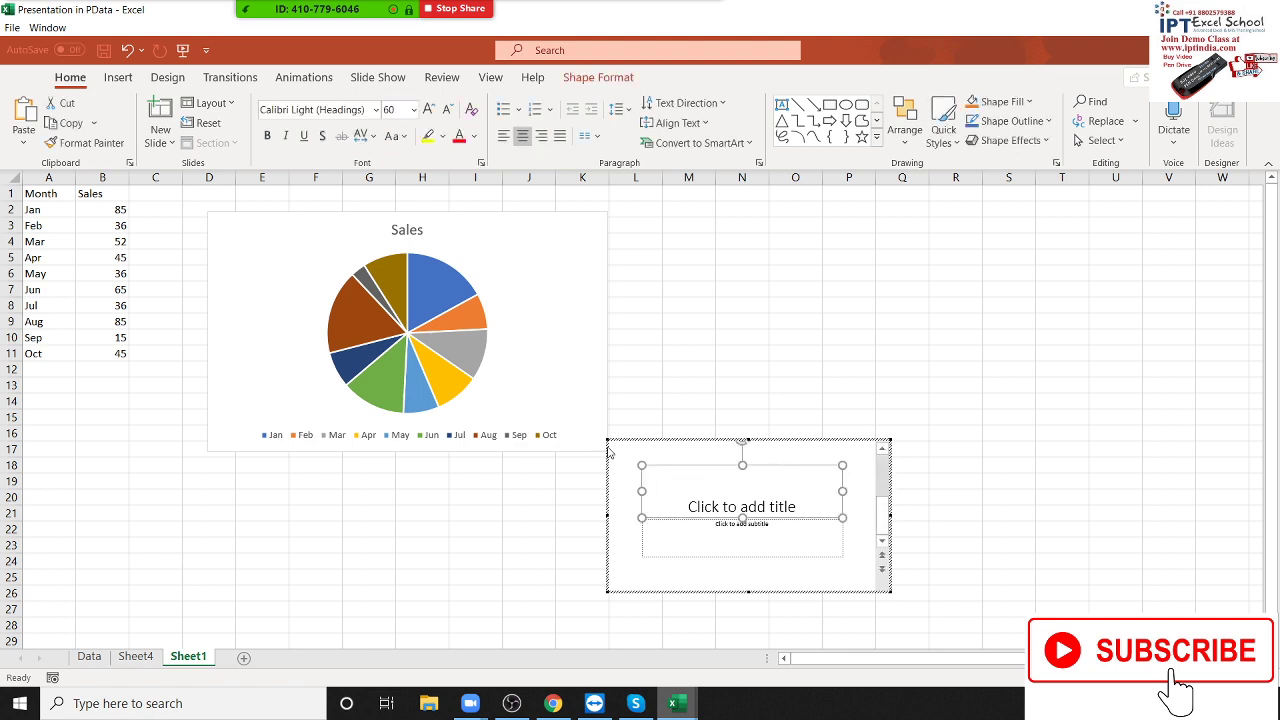
{"action": "left_click_drag", "start_coordinate": [606, 439], "coordinate": [432, 278]}
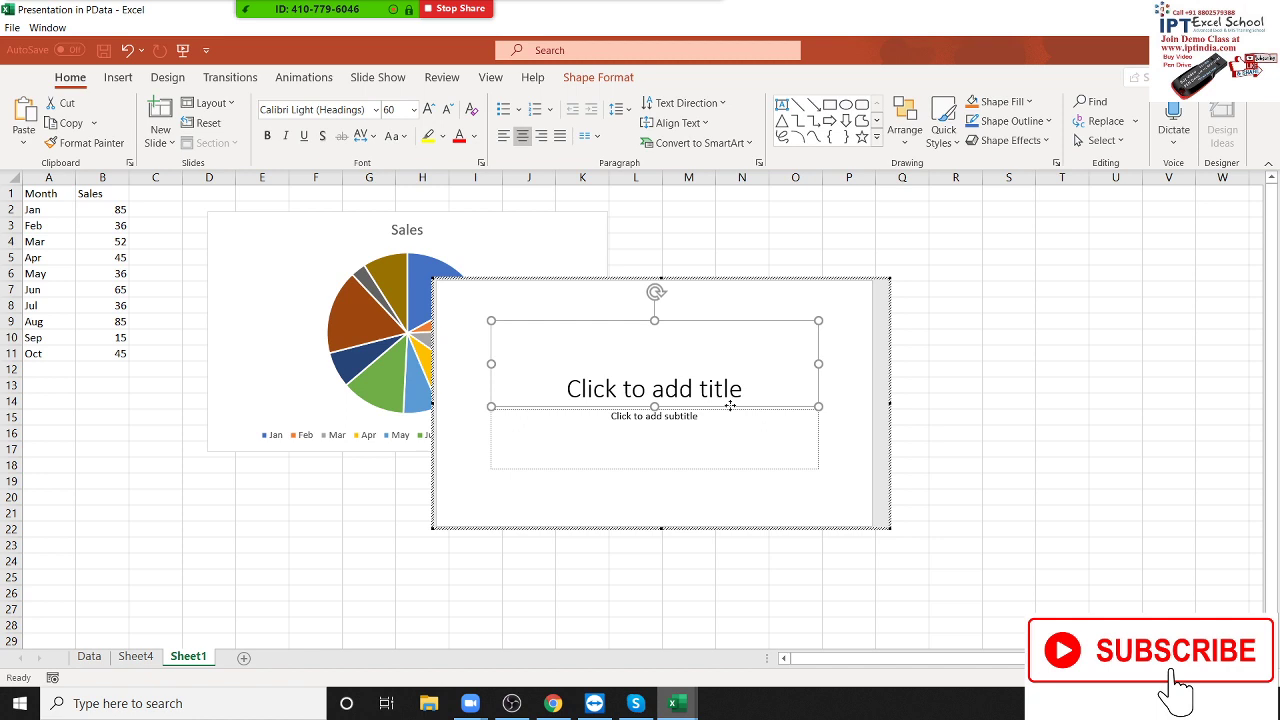
{"action": "key", "text": "Escape"}
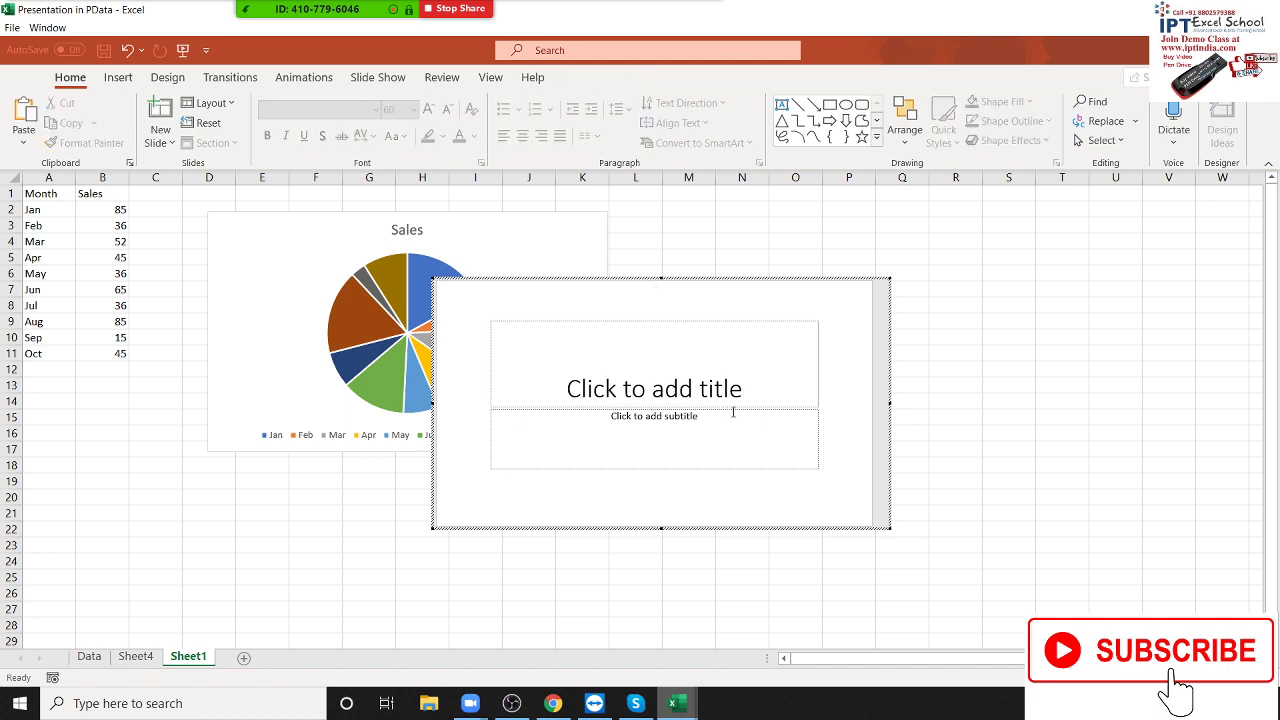
{"action": "left_click", "coordinate": [734, 410]}
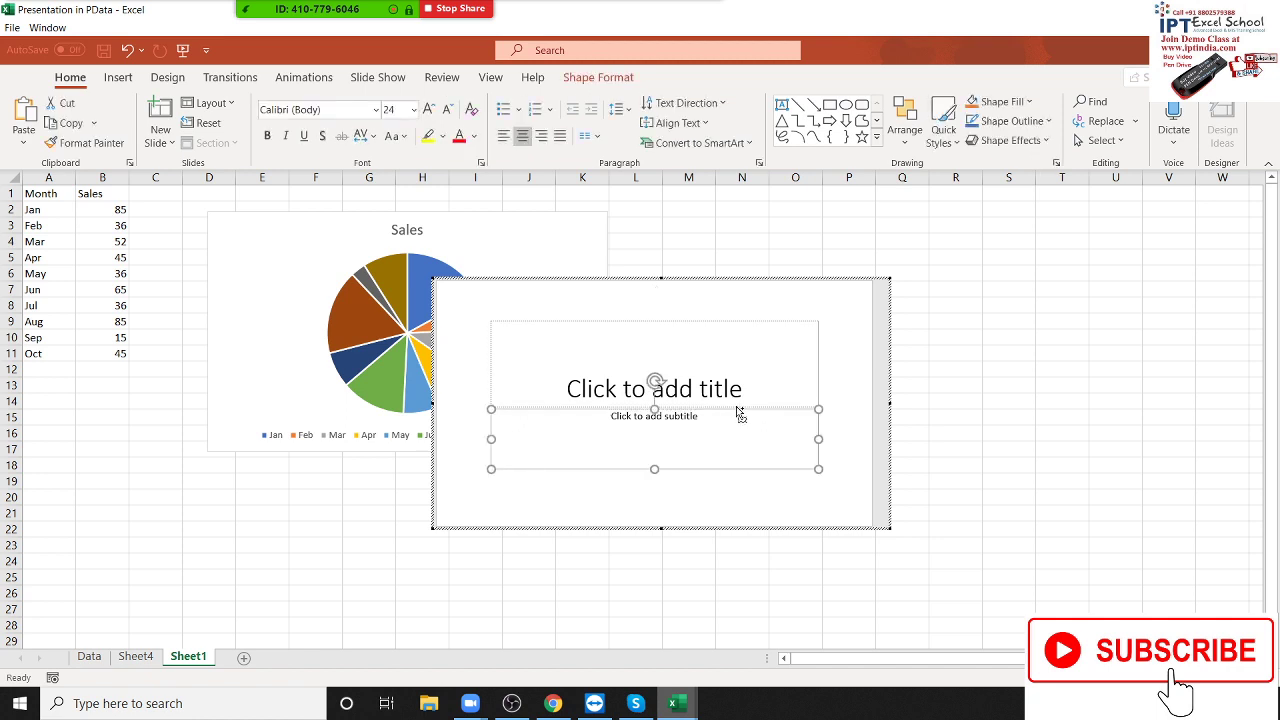
{"action": "left_click", "coordinate": [824, 449]}
{"action": "left_click", "coordinate": [821, 452]}
{"action": "right_click", "coordinate": [819, 448]}
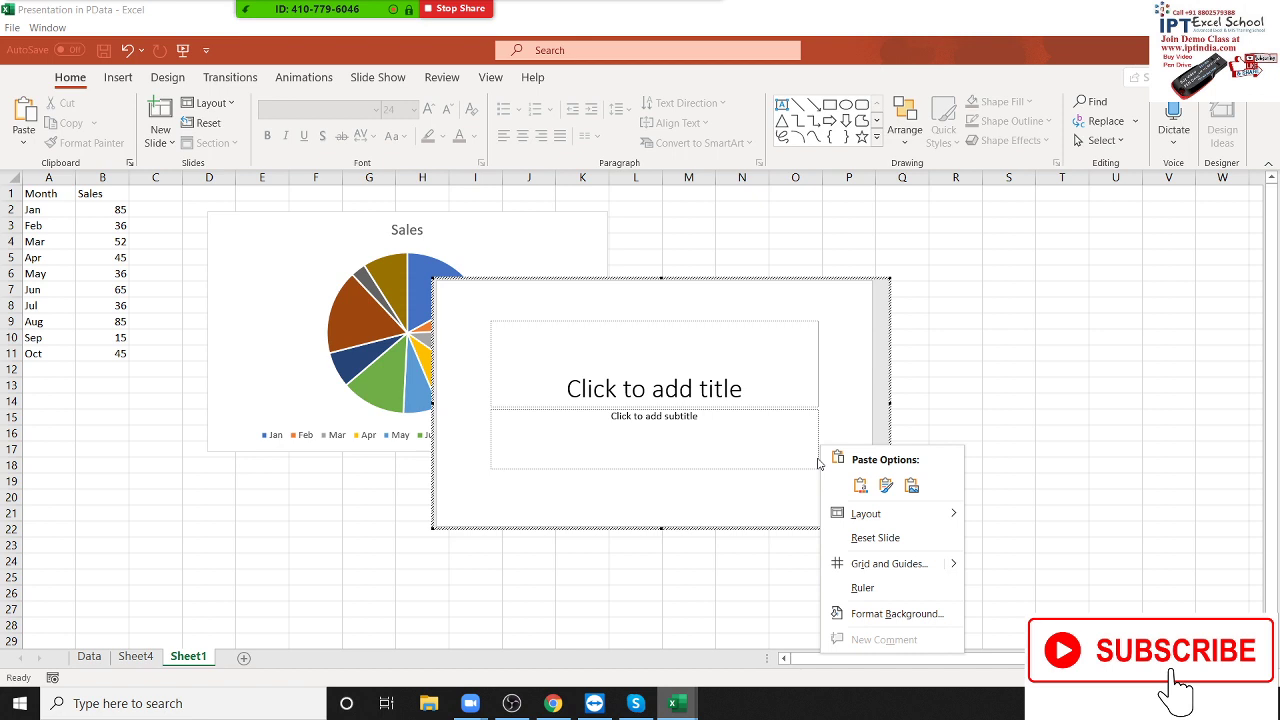
{"action": "left_click", "coordinate": [812, 460]}
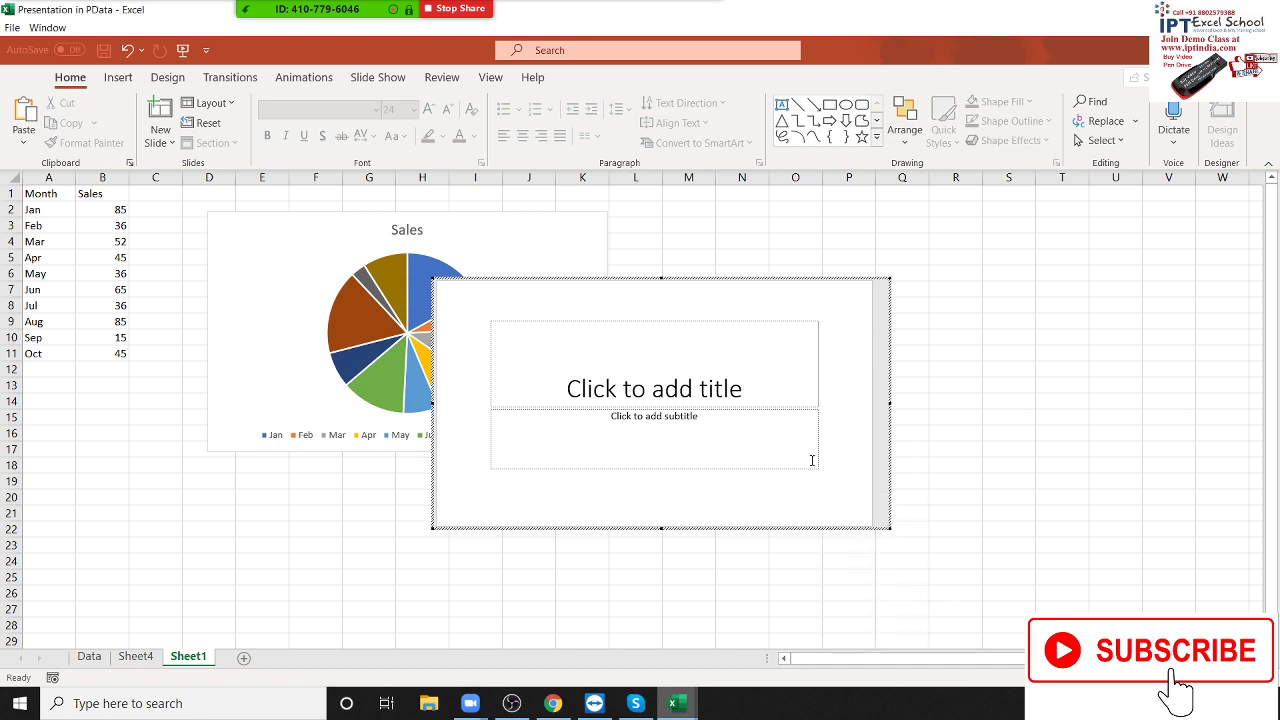
- Select both the title and subtitle placeholders and check their right-click options
{"action": "left_click", "coordinate": [581, 324]}
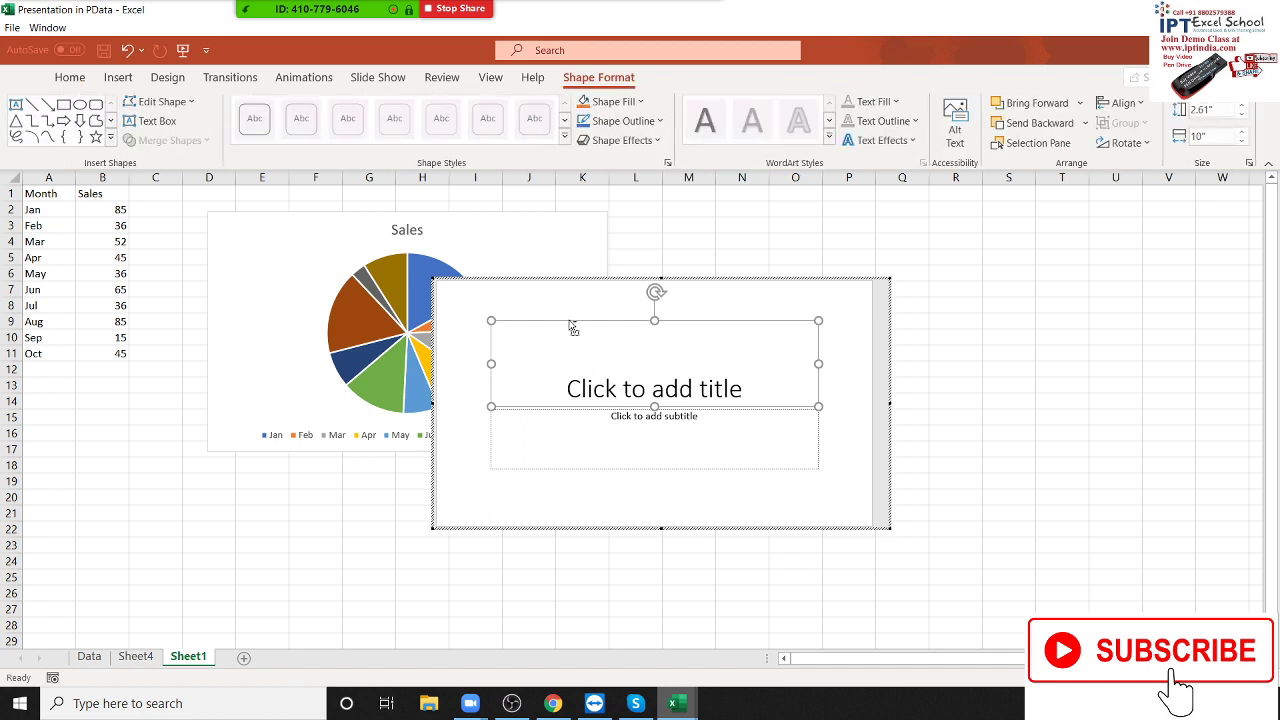
{"action": "key", "text": "Escape"}
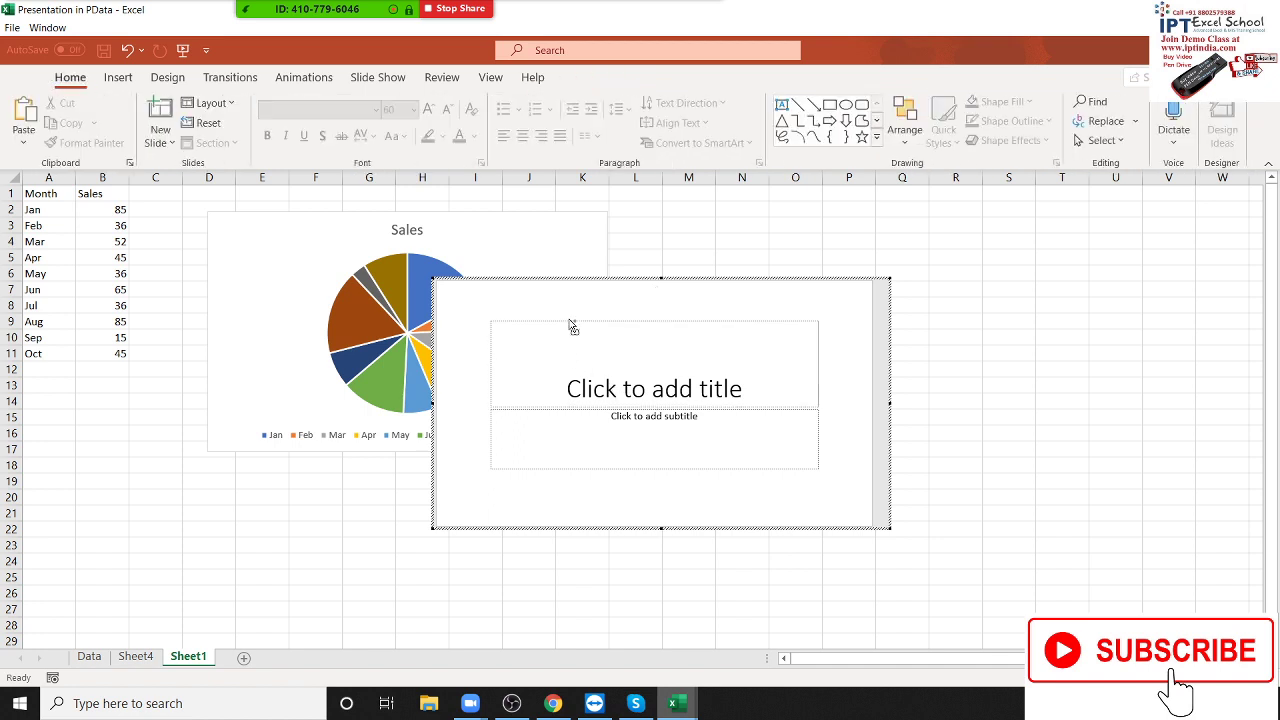
{"action": "left_click", "coordinate": [572, 327]}
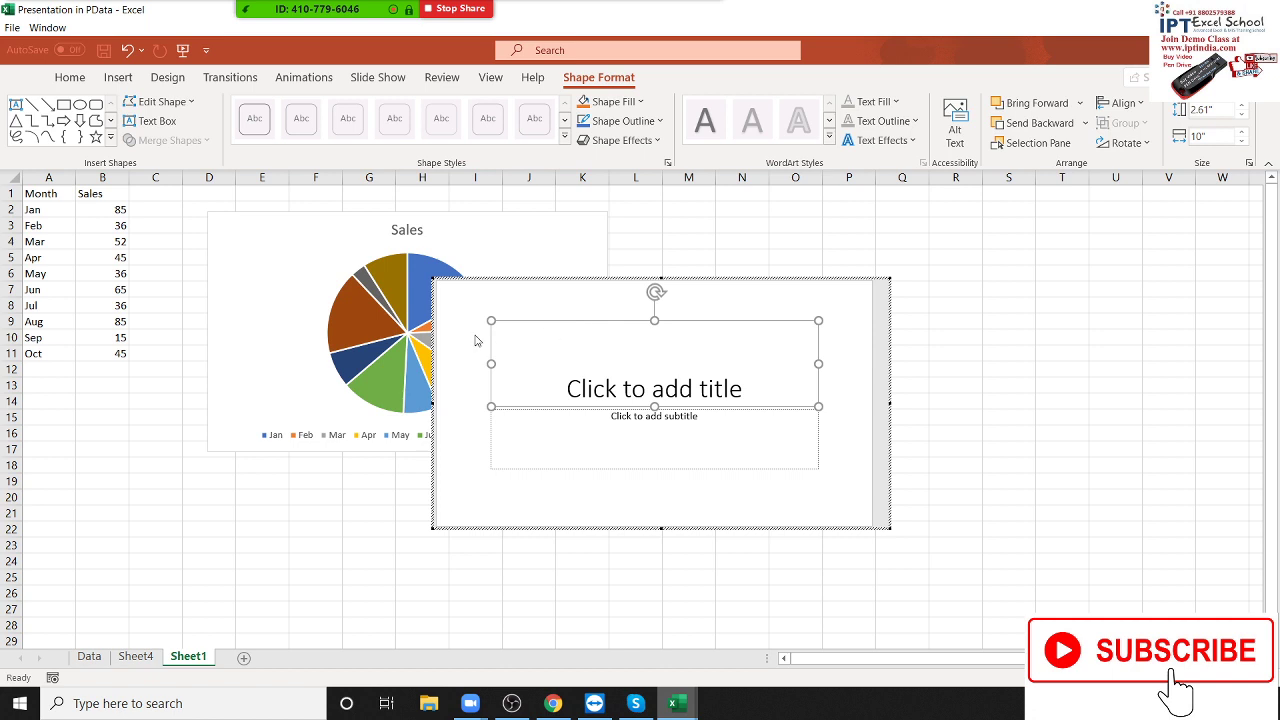
{"action": "left_click", "coordinate": [678, 418], "text": "shift"}
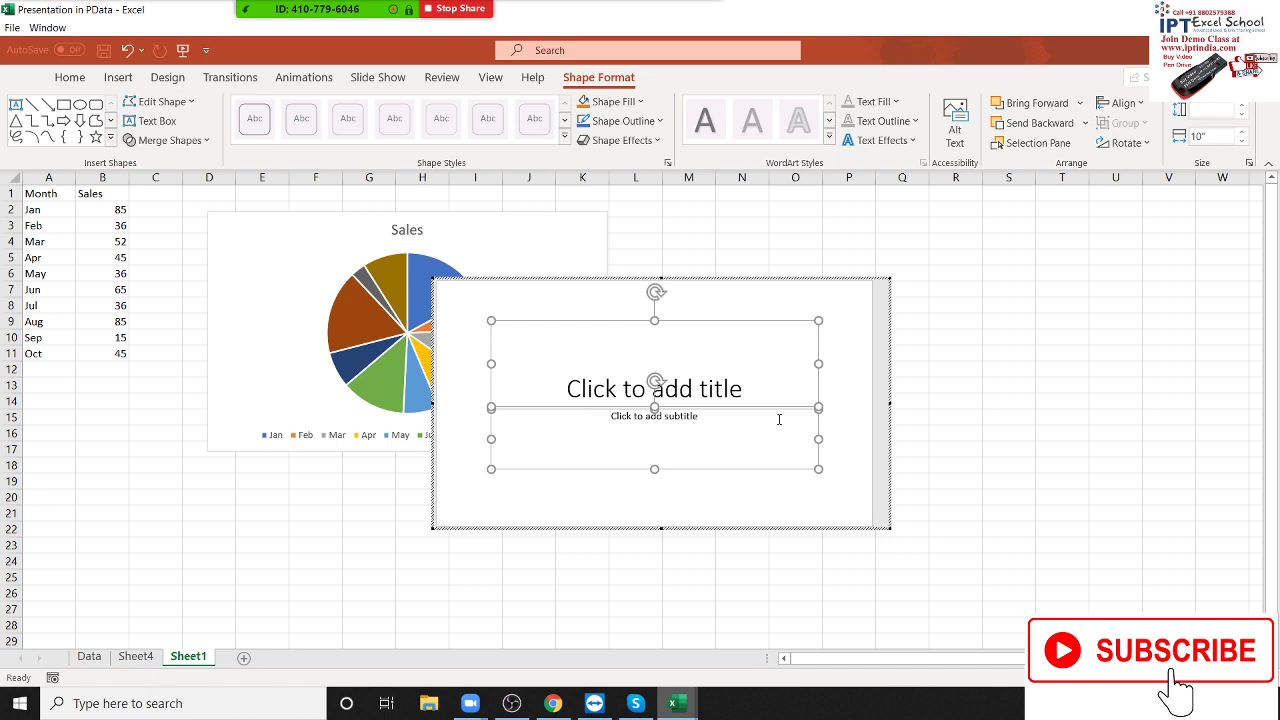
{"action": "right_click", "coordinate": [755, 401]}
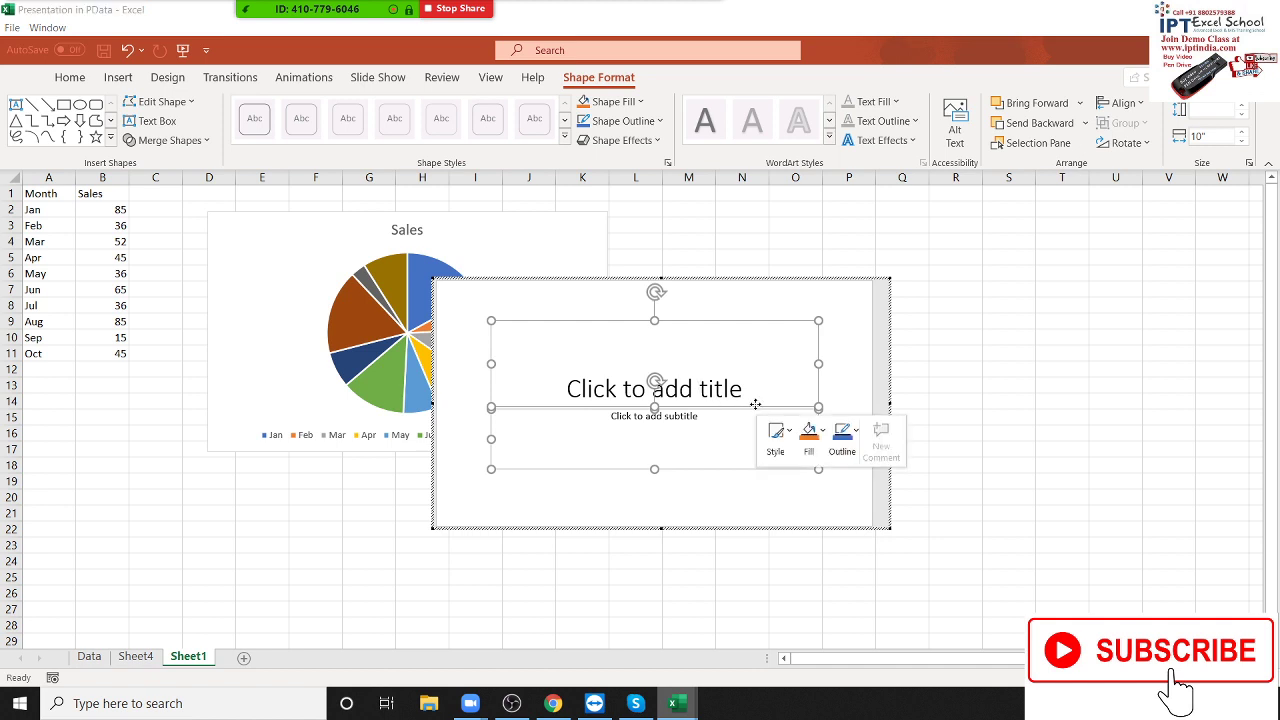
{"action": "right_click", "coordinate": [757, 413]}
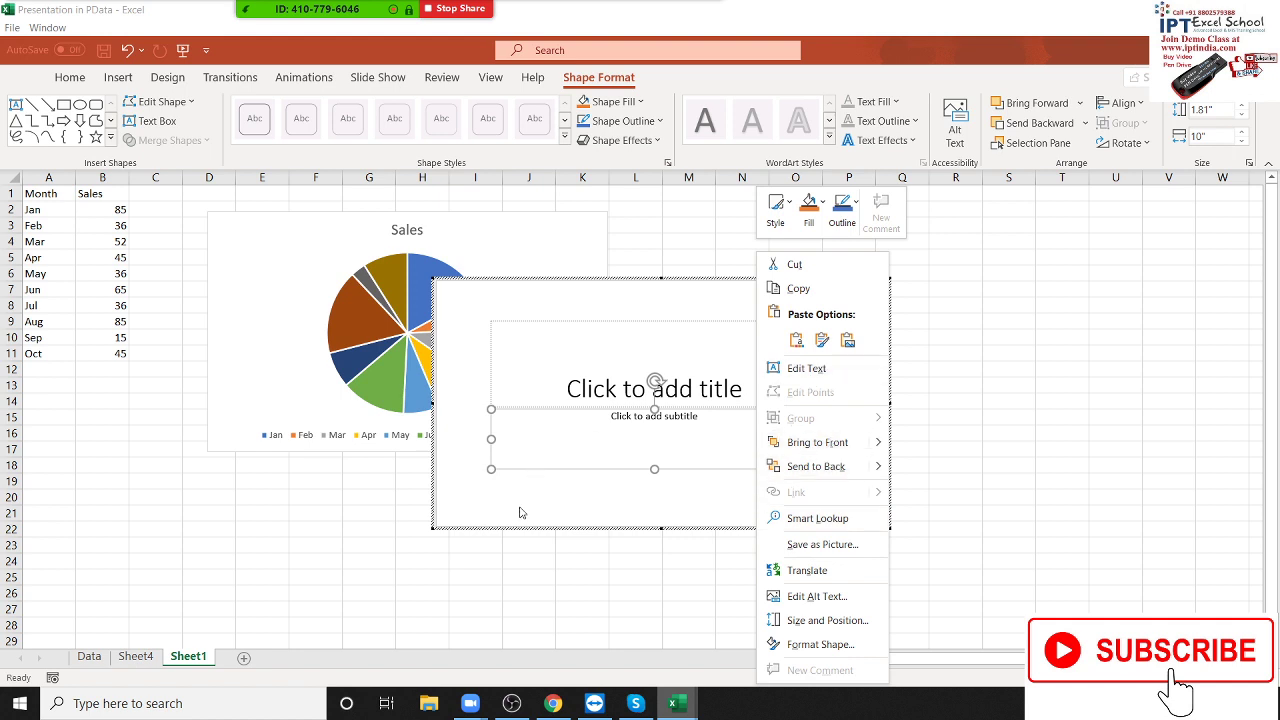
{"action": "key", "text": "Escape"}
{"action": "left_click", "coordinate": [536, 366], "text": "shift"}
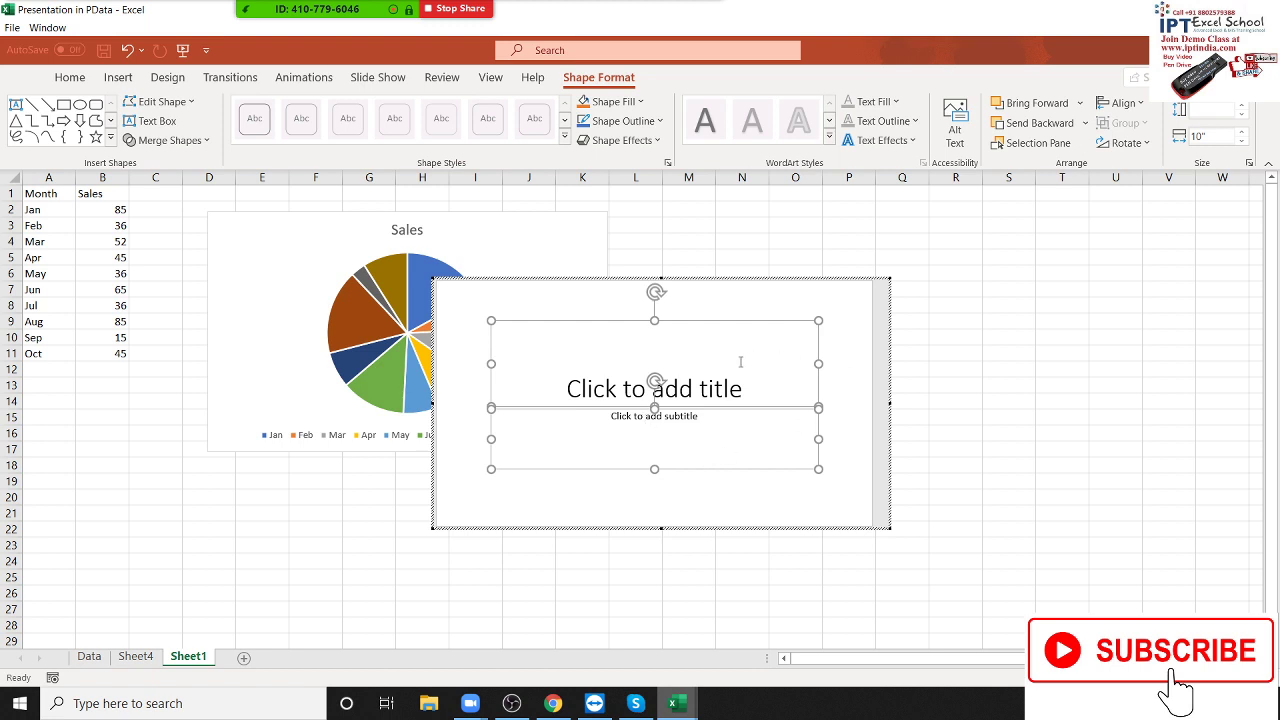
- Exit slide editing, then double-click the embedded slide to run it full-screen
{"action": "left_click", "coordinate": [1045, 400]}
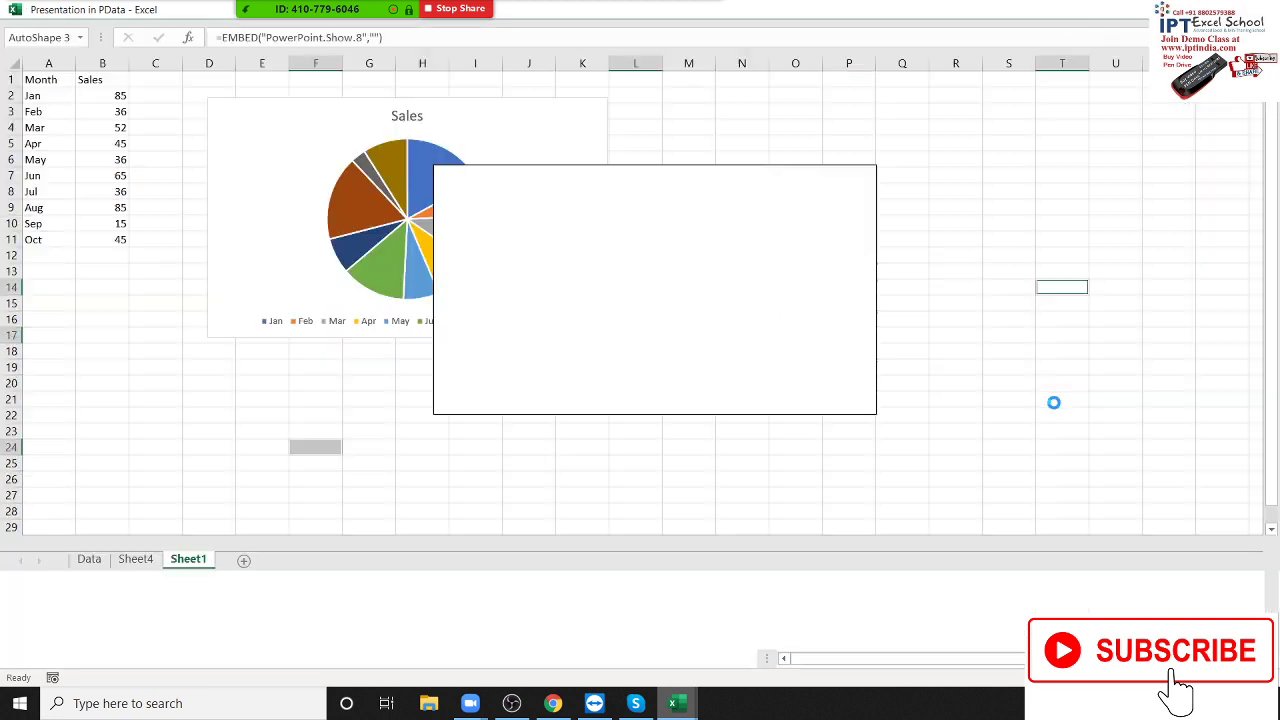
{"action": "left_click", "coordinate": [721, 364]}
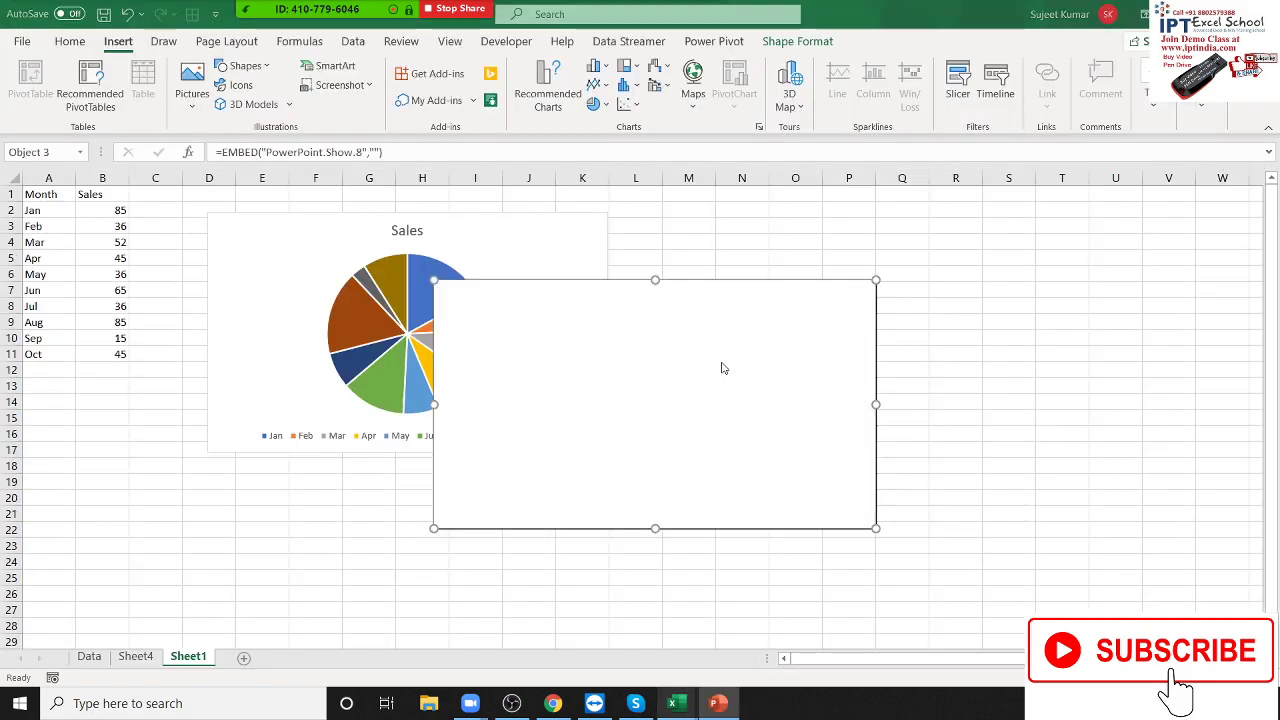
{"action": "double_click", "coordinate": [724, 368]}
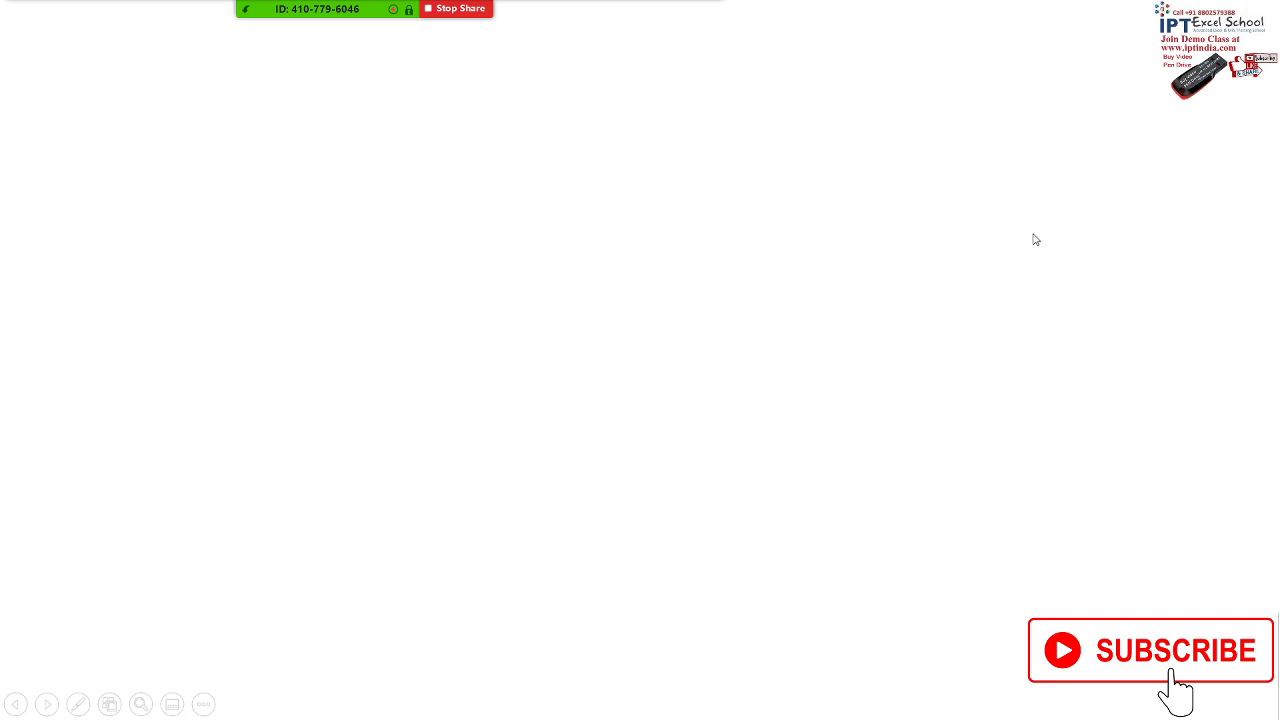
- Toggle the Windows Start menu repeatedly to get out of the slideshow onto the desktop
{"action": "key", "text": "super"}
{"action": "key", "text": "super"}
{"action": "key", "text": "super"}
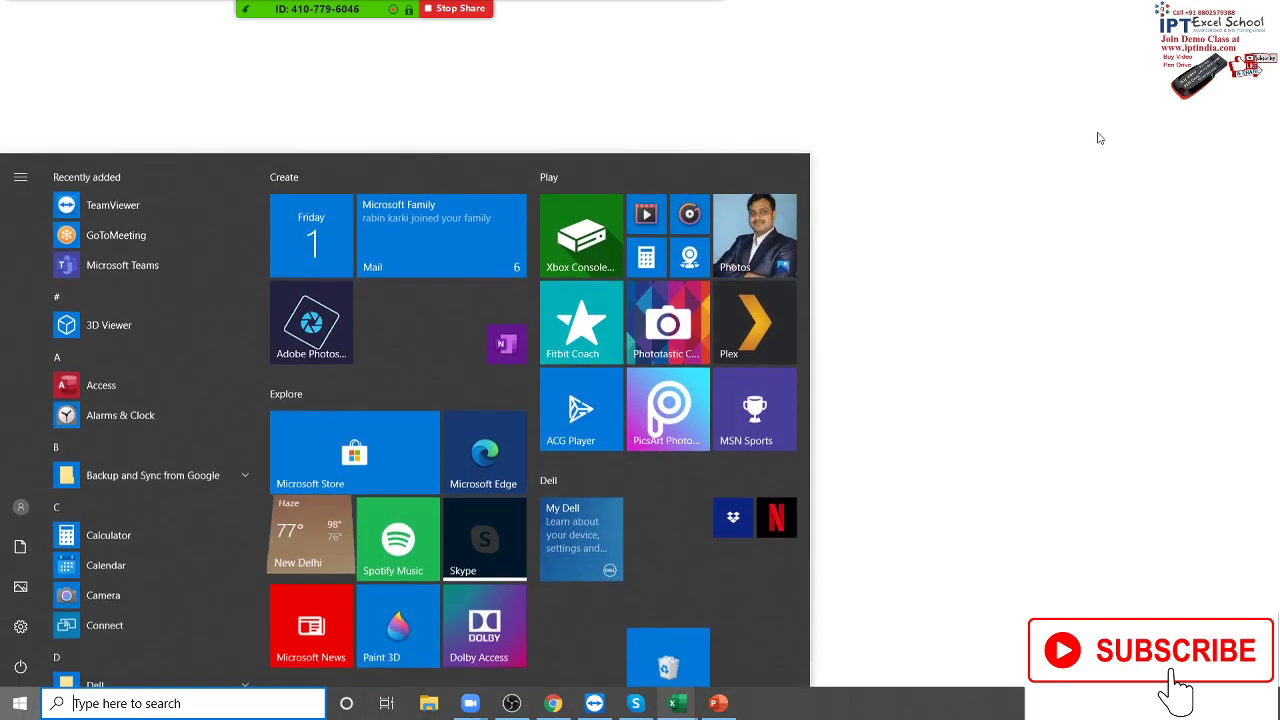
{"action": "key", "text": "super"}
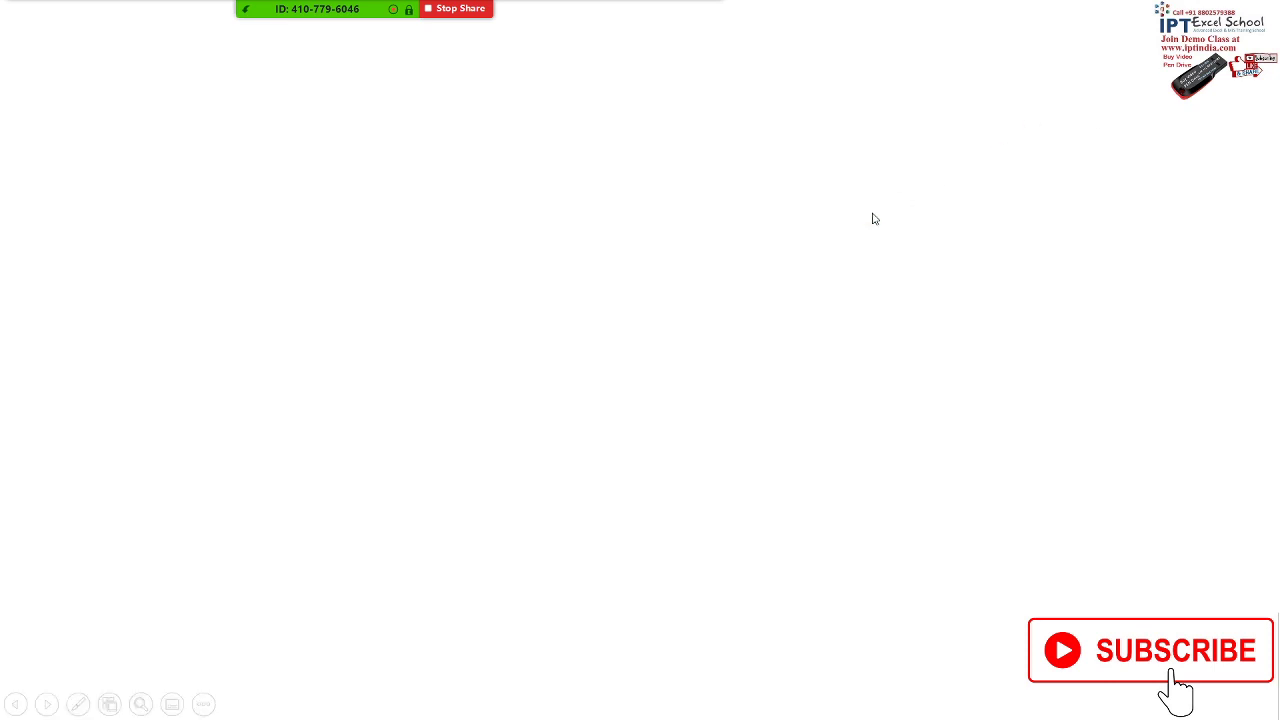
{"action": "key", "text": "super"}
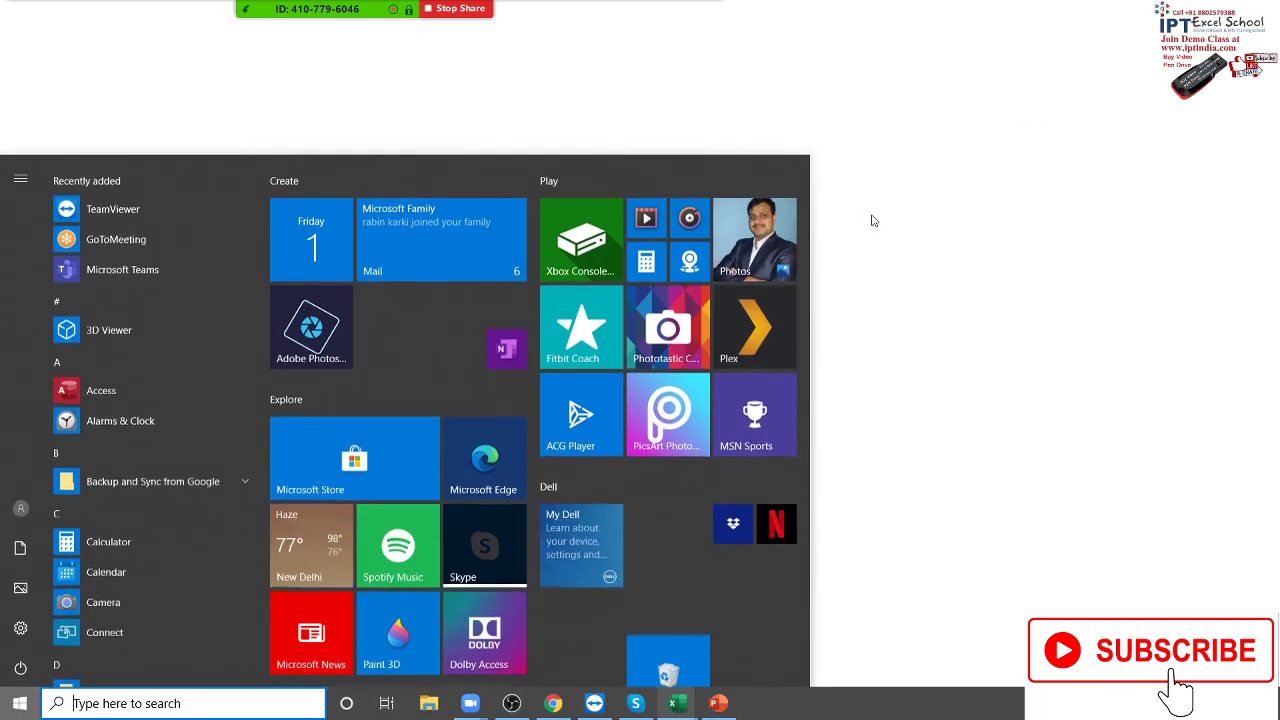
{"action": "key", "text": "super"}
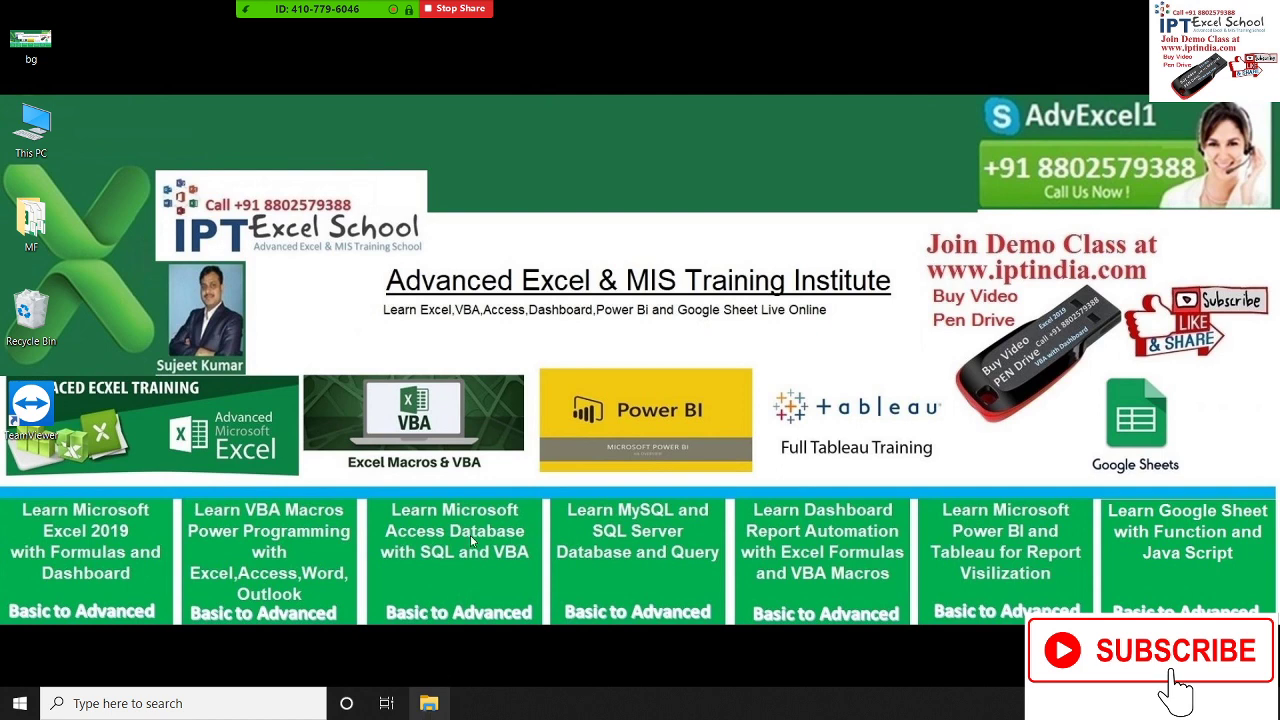
- Refresh the desktop several times, then open Task Manager with Ctrl+Shift+Esc
{"action": "right_click", "coordinate": [569, 186]}
{"action": "left_click", "coordinate": [666, 240]}
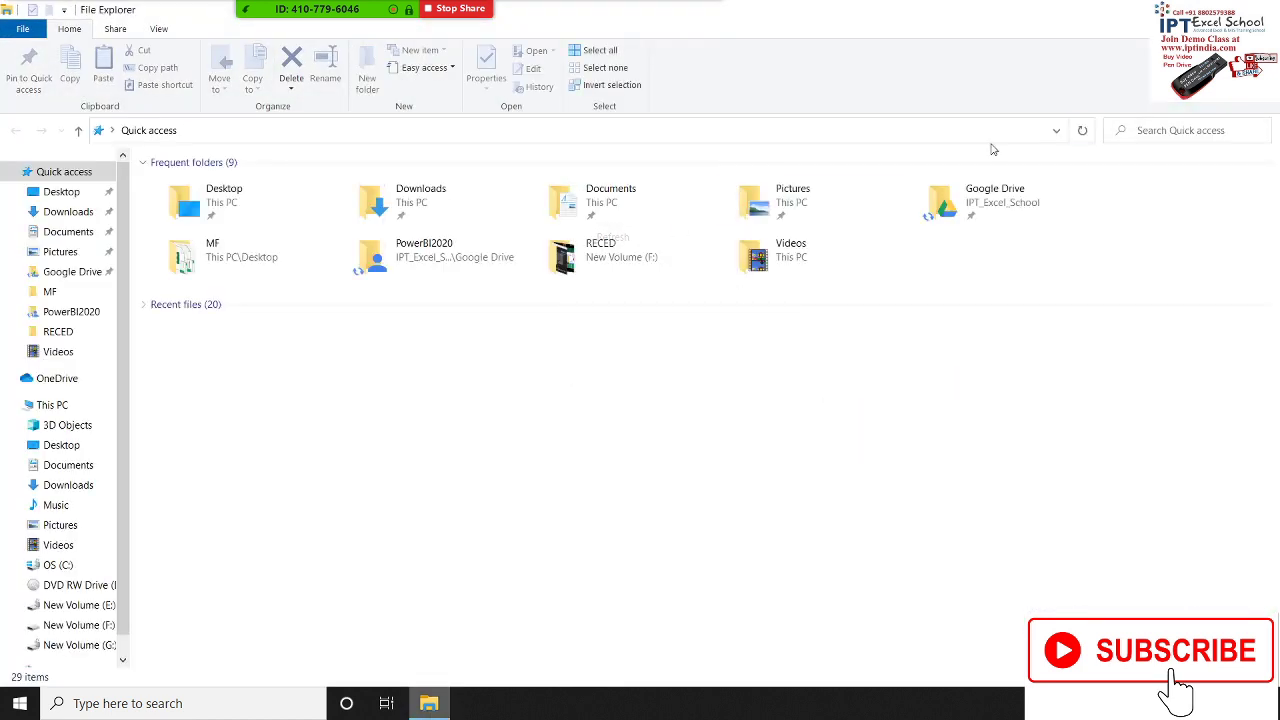
{"action": "key", "text": "super+d"}
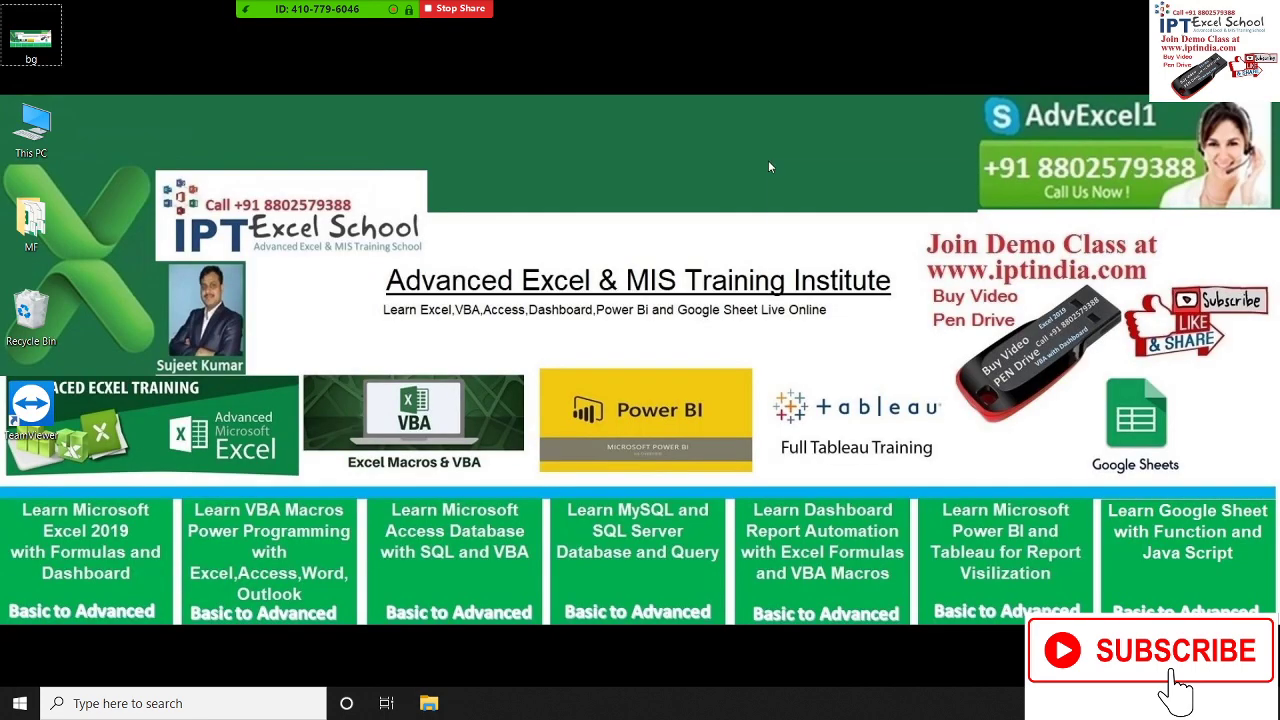
{"action": "right_click", "coordinate": [768, 160]}
{"action": "left_click", "coordinate": [825, 213]}
{"action": "right_click", "coordinate": [817, 193]}
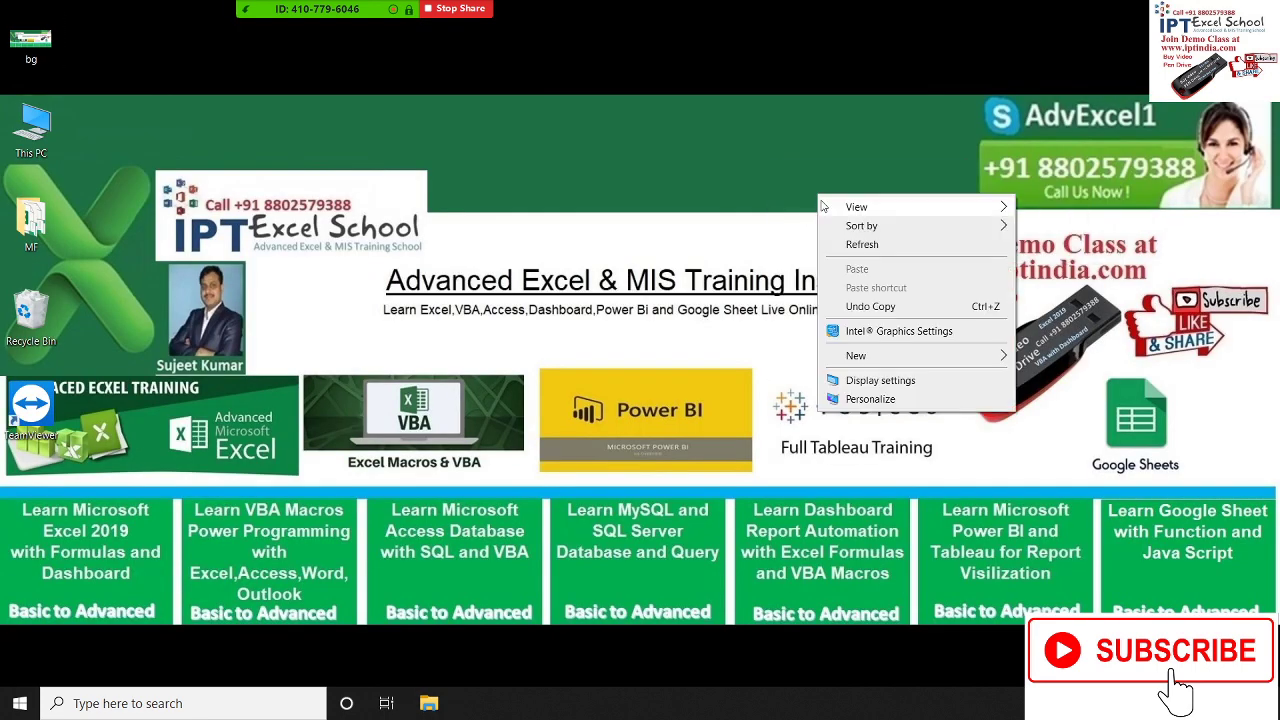
{"action": "left_click", "coordinate": [851, 244]}
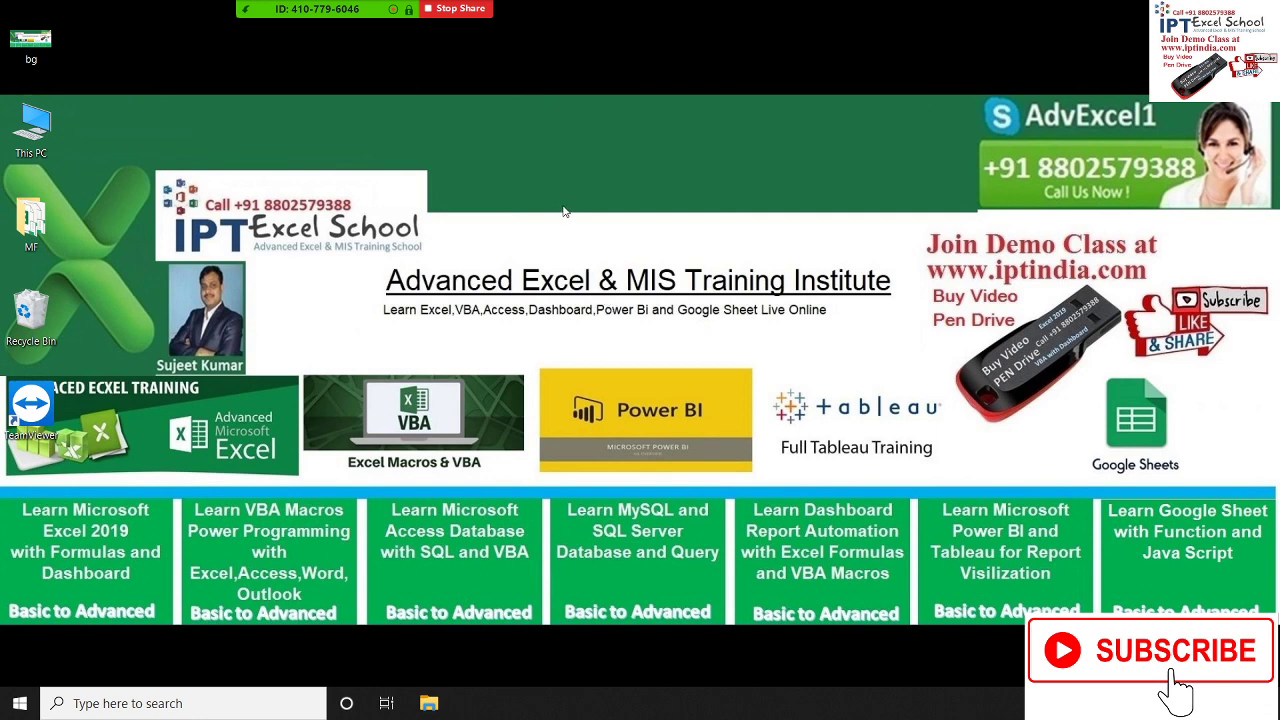
{"action": "right_click", "coordinate": [644, 231]}
{"action": "left_click", "coordinate": [680, 268]}
{"action": "key", "text": "ctrl+shift+Escape"}
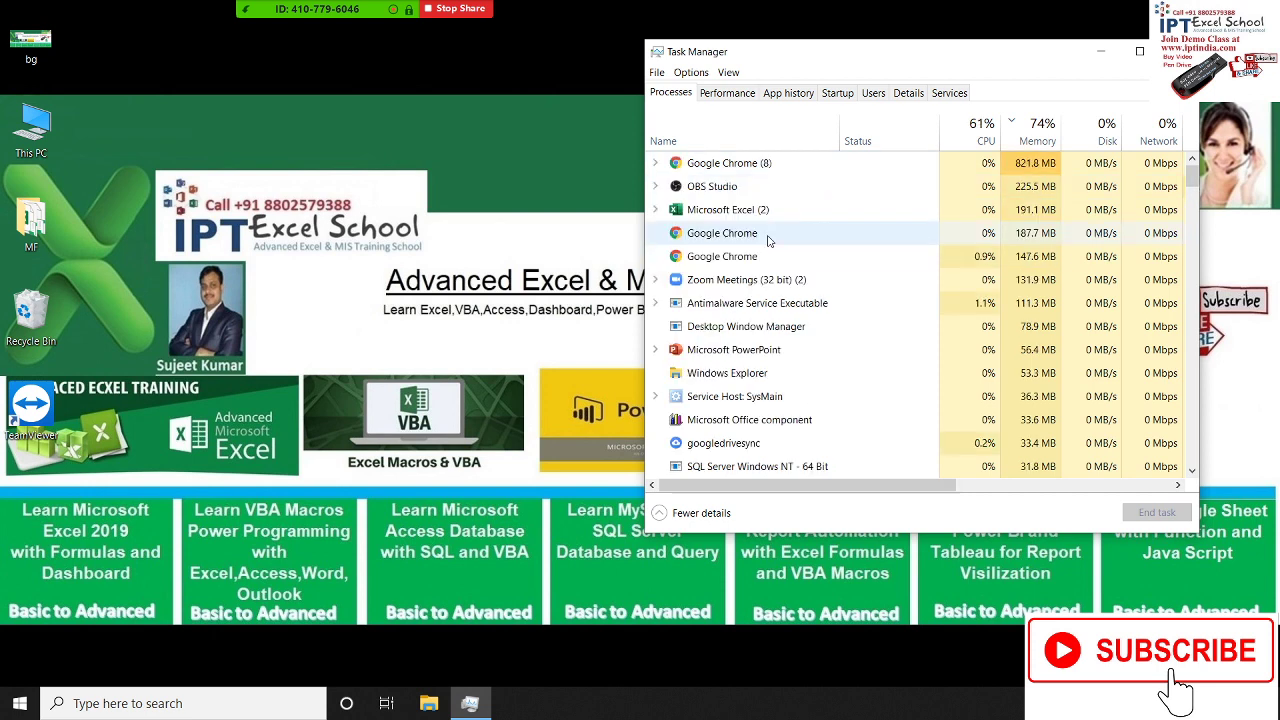
- End the Microsoft PowerPoint, Microsoft Excel and Microsoft Office component tasks, then close Task Manager
{"action": "left_click", "coordinate": [768, 238]}
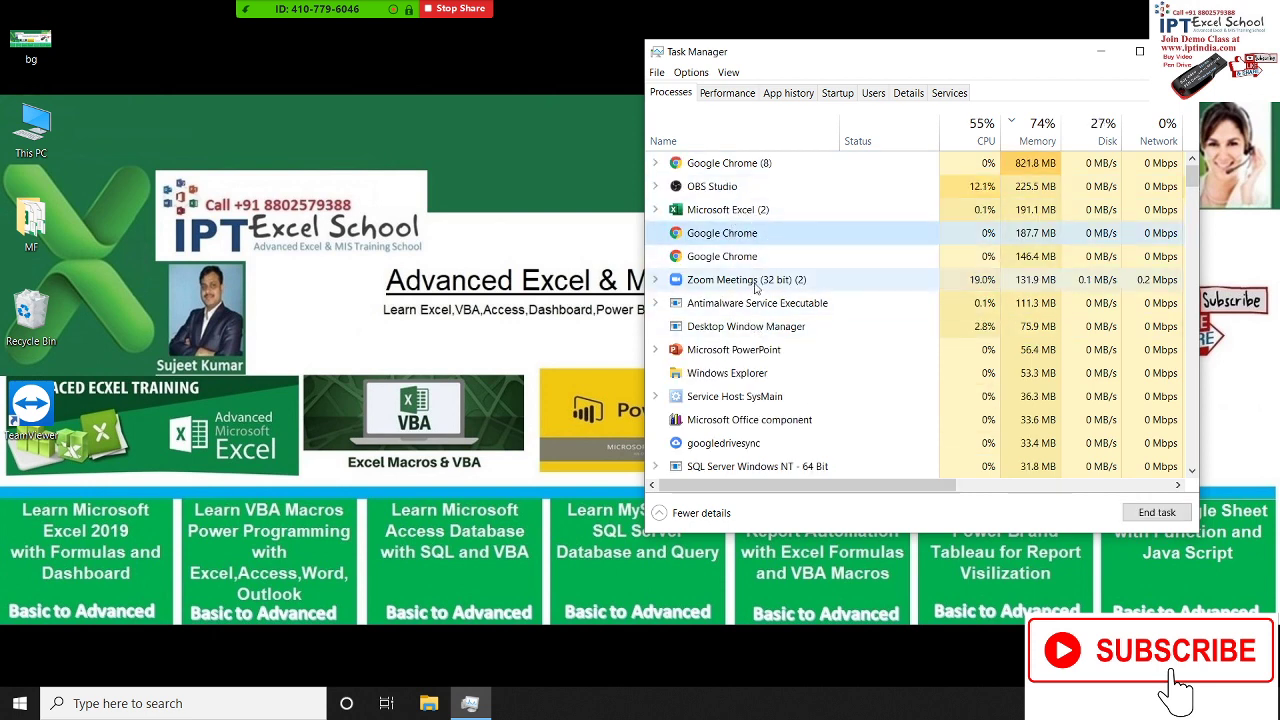
{"action": "left_click", "coordinate": [765, 350]}
{"action": "left_click", "coordinate": [1156, 512]}
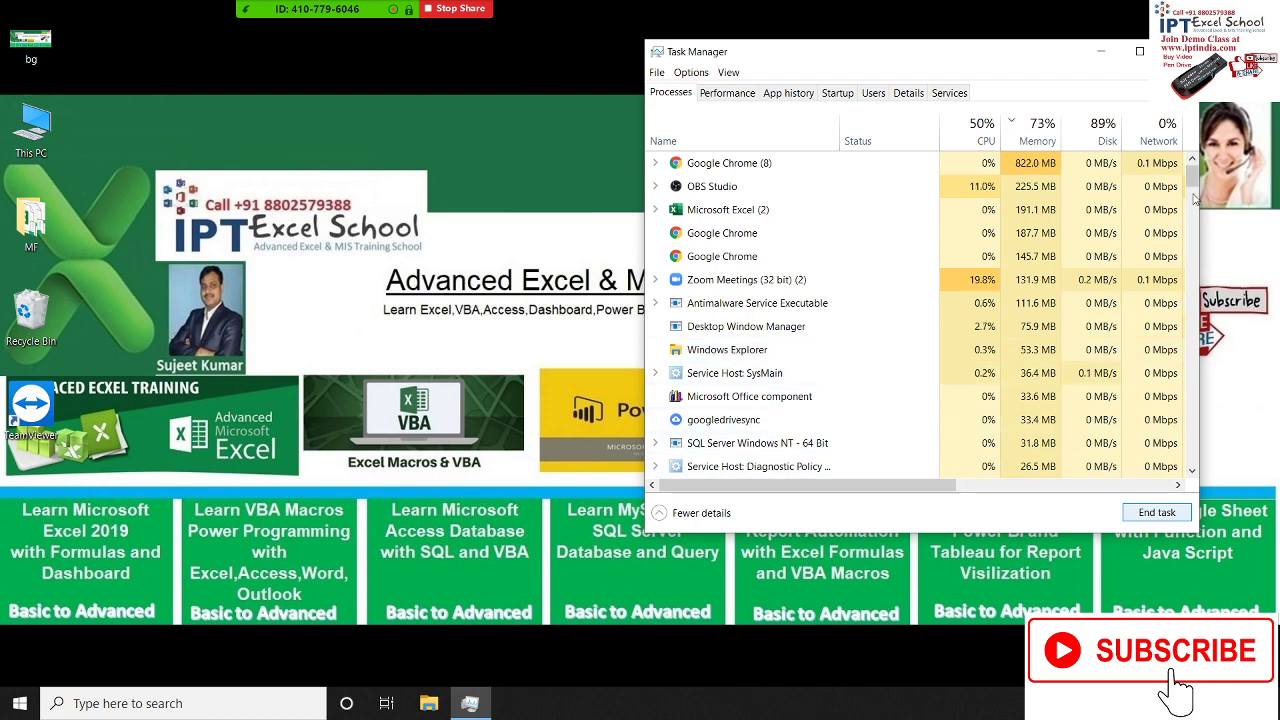
{"action": "mouse_move", "coordinate": [1192, 172]}
{"action": "left_mouse_down"}
{"action": "mouse_move", "coordinate": [1180, 375]}
{"action": "mouse_move", "coordinate": [1192, 165]}
{"action": "left_mouse_up"}
{"action": "left_click", "coordinate": [820, 216]}
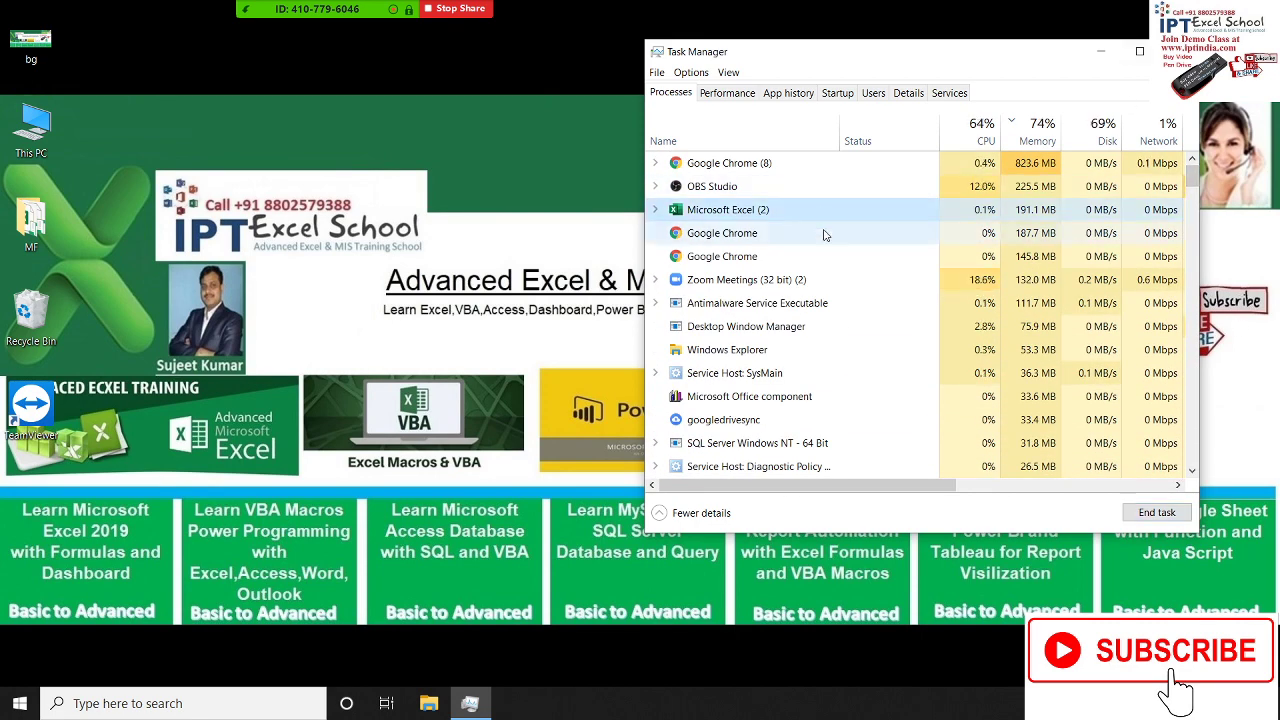
{"action": "left_click", "coordinate": [1157, 512]}
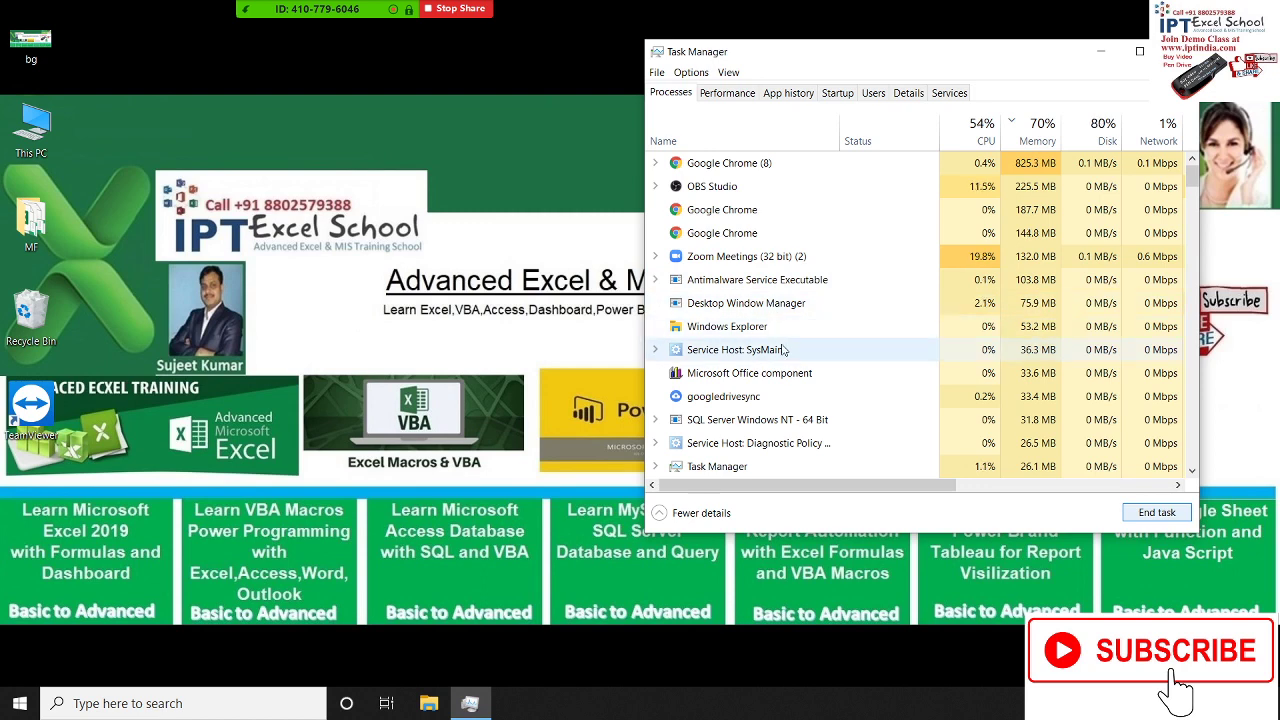
{"action": "left_click", "coordinate": [800, 385]}
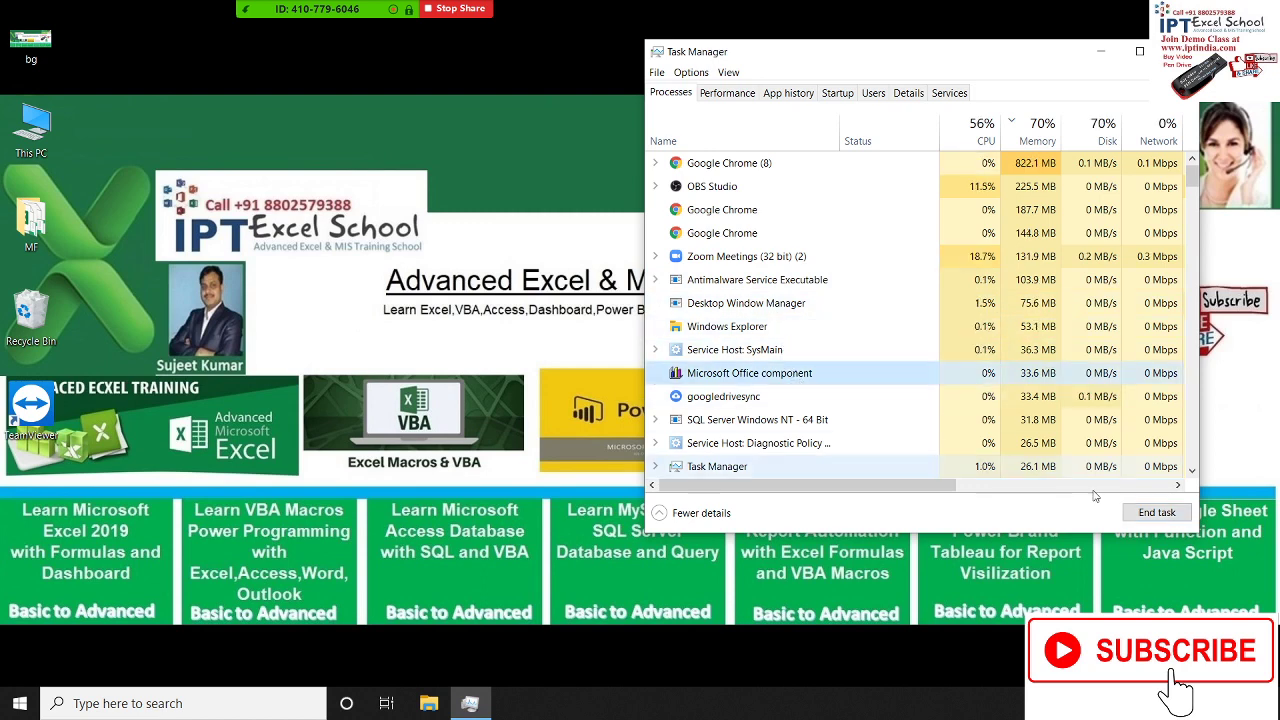
{"action": "left_click", "coordinate": [1157, 513]}
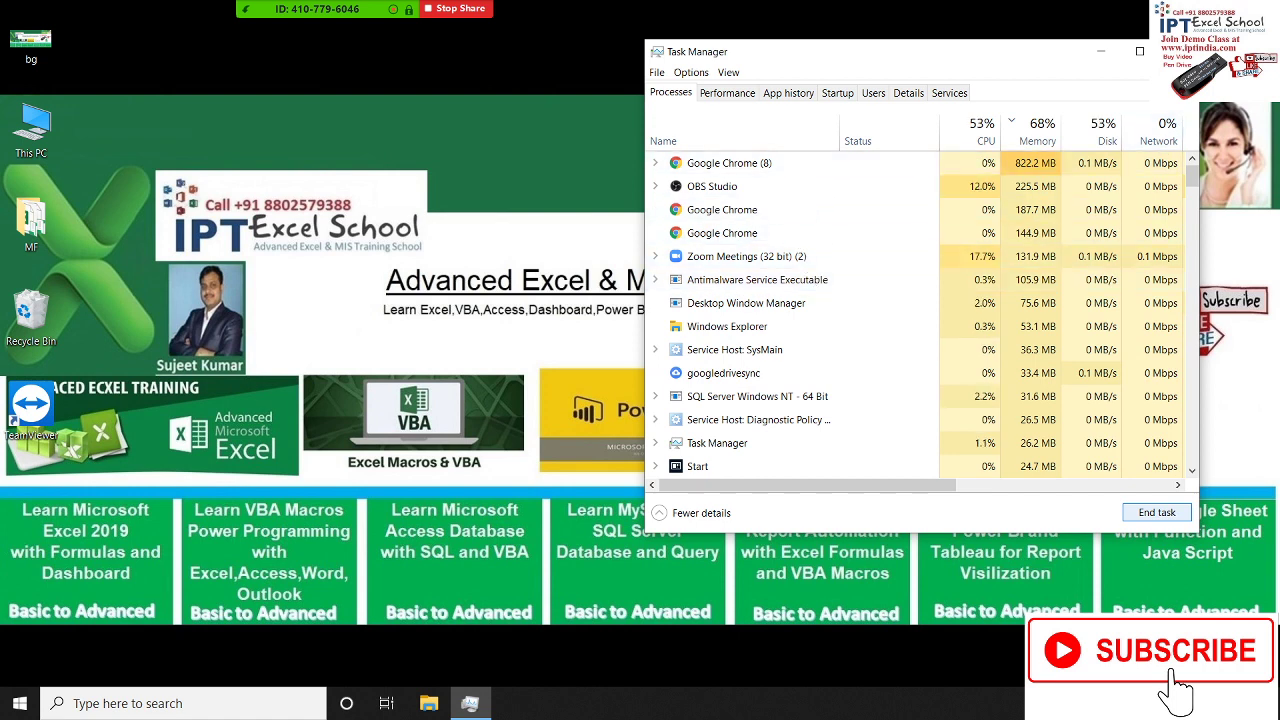
{"action": "left_click", "coordinate": [1178, 51]}
{"action": "left_click", "coordinate": [1129, 703]}
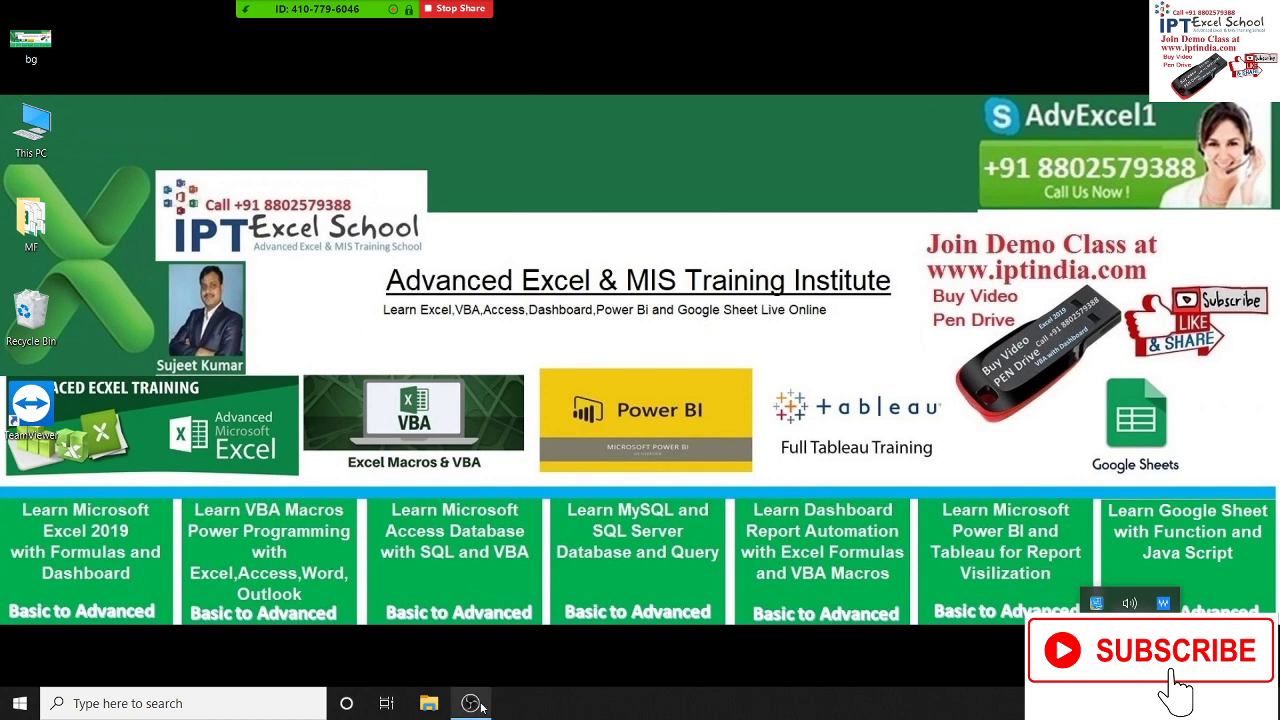
- Refresh the desktop, then search Start for 'excel' and launch the Excel app
{"action": "left_click", "coordinate": [470, 703]}
{"action": "left_click", "coordinate": [478, 705]}
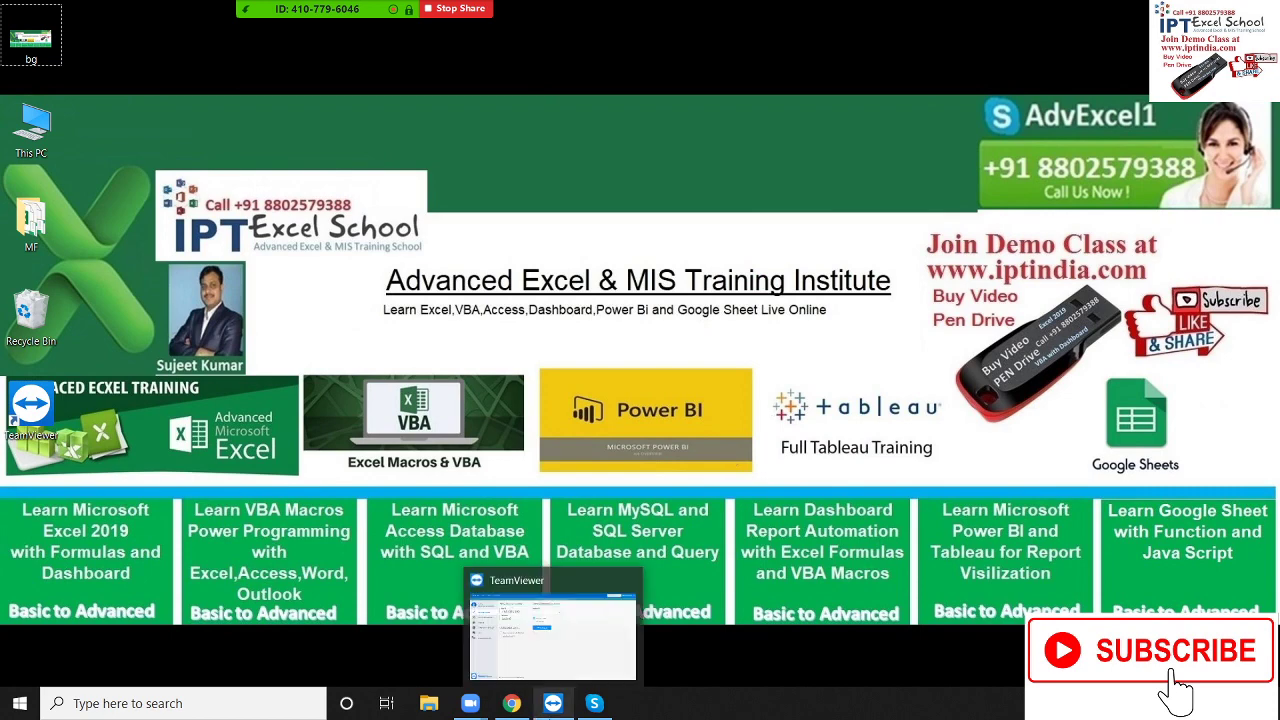
{"action": "right_click", "coordinate": [811, 382]}
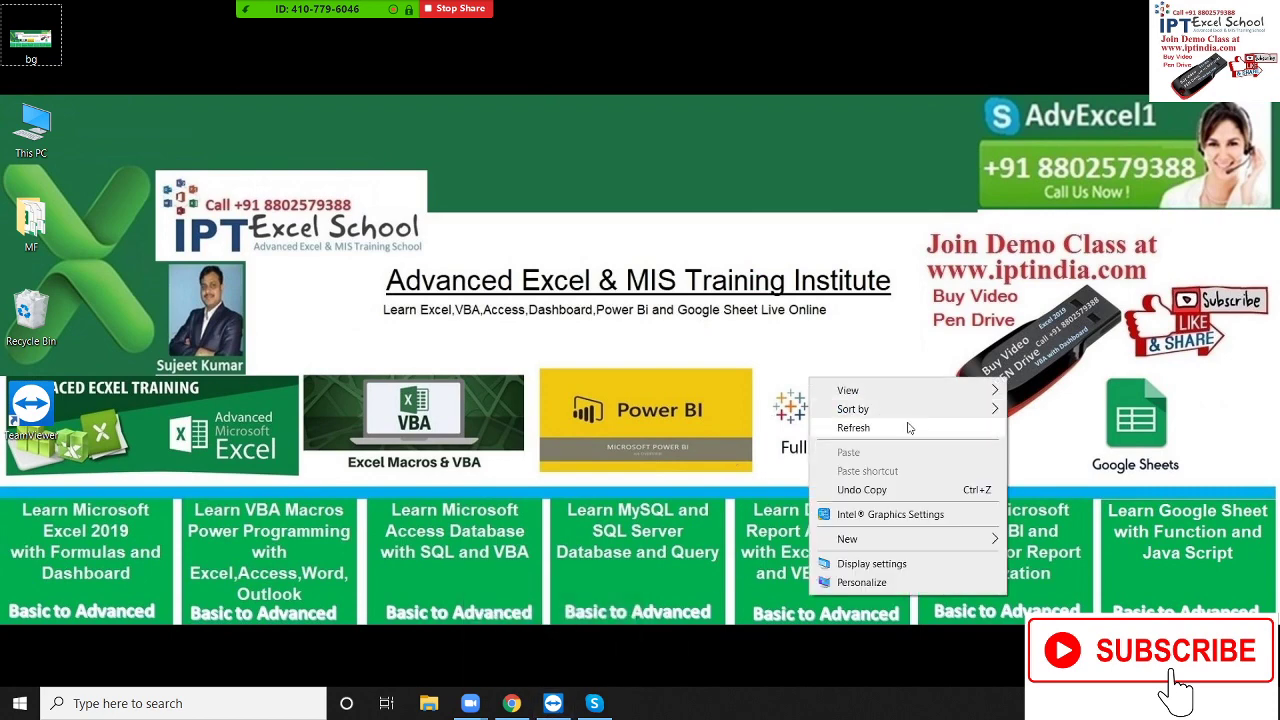
{"action": "left_click", "coordinate": [911, 430]}
{"action": "key", "text": "super"}
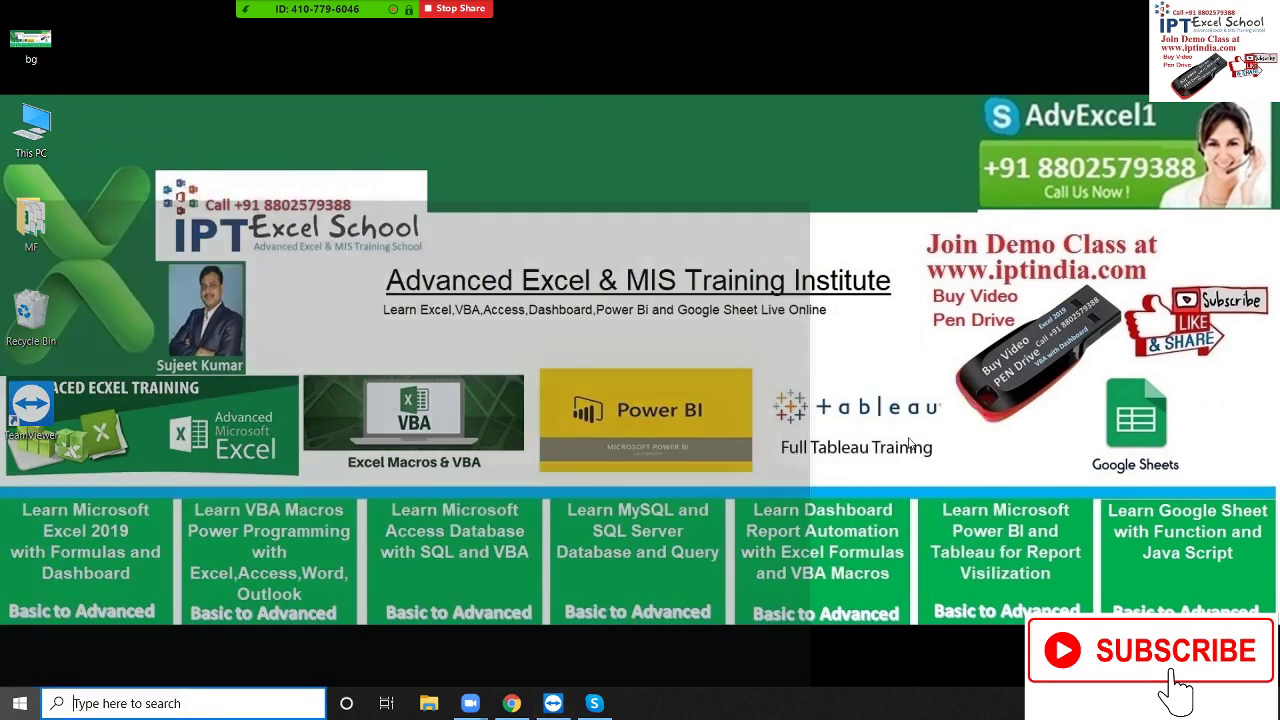
{"action": "type", "text": "excel"}
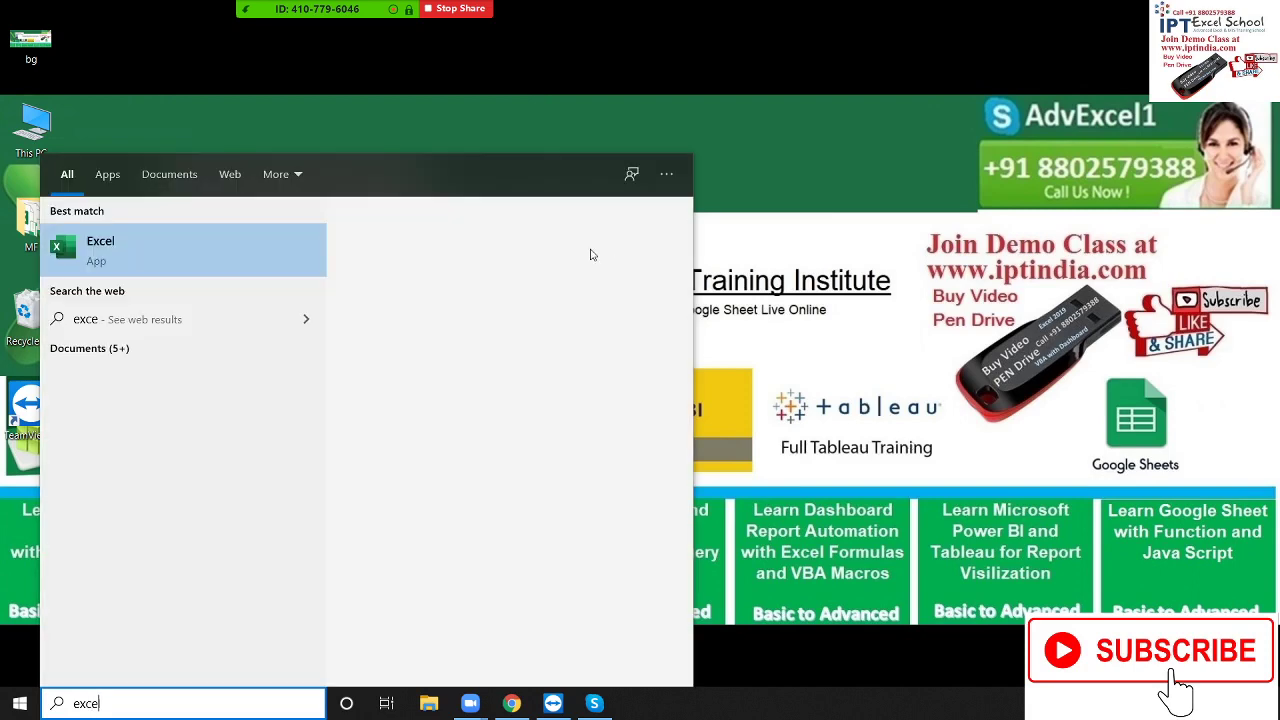
{"action": "left_click", "coordinate": [521, 255]}
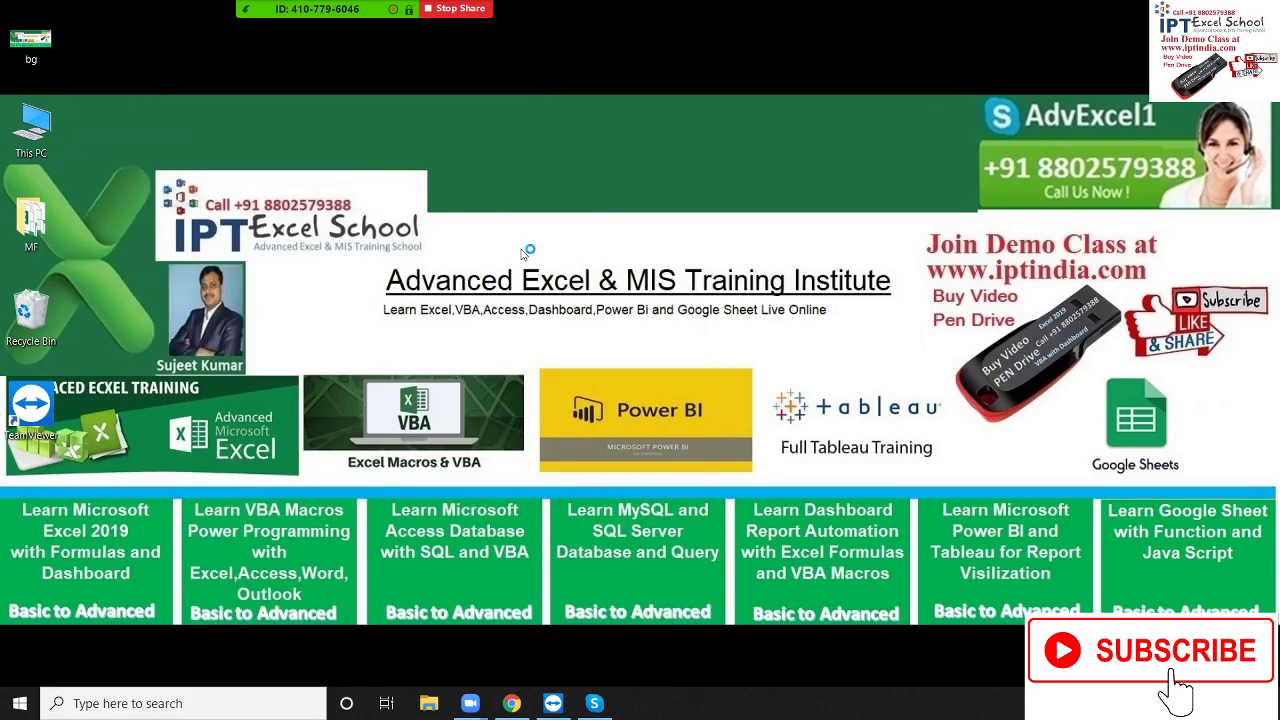
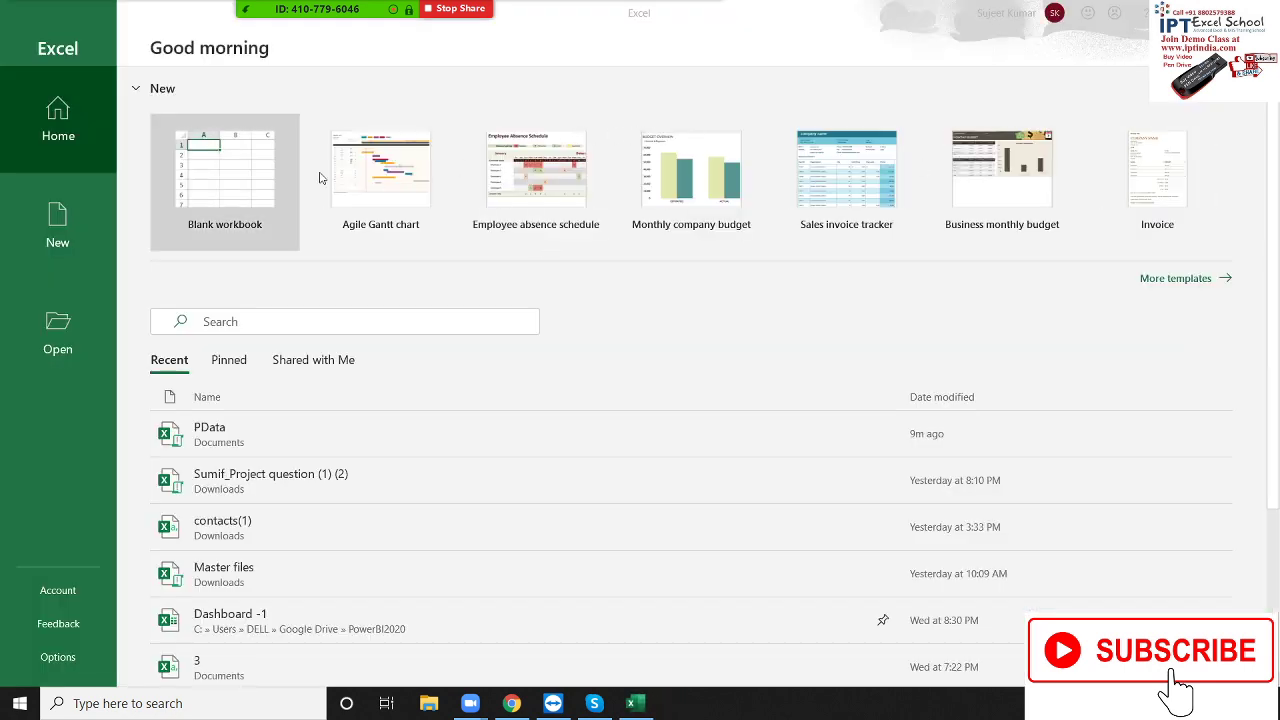
- Create a blank workbook and select column A
{"action": "left_click", "coordinate": [290, 178]}
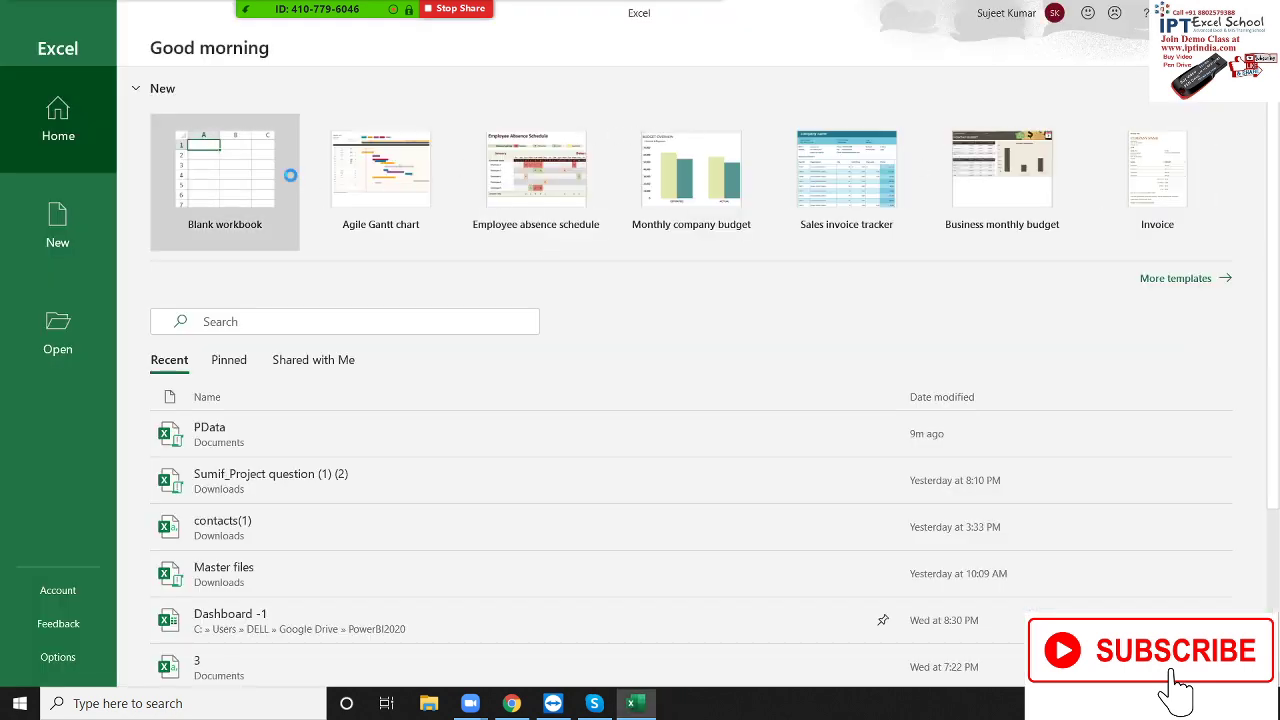
{"action": "left_click", "coordinate": [292, 180]}
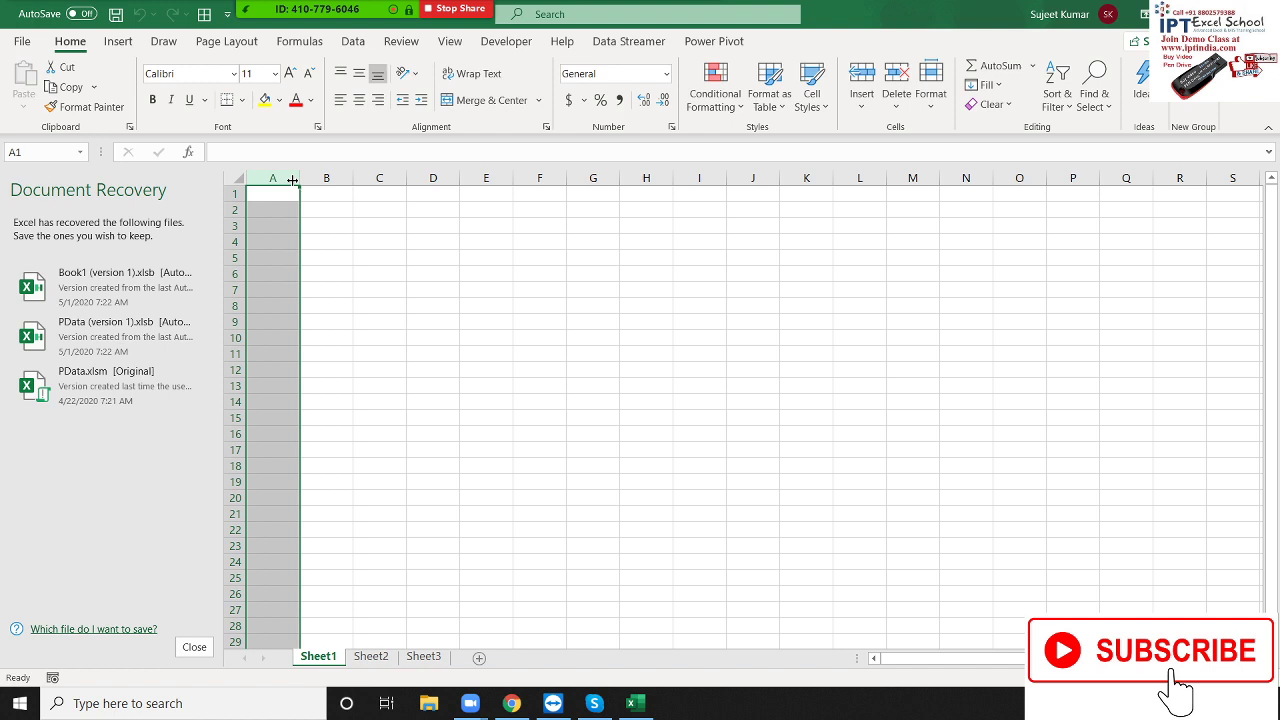
- Enter the Name header in A1 and a first name in A2, then fill names down to row 9
{"action": "left_click", "coordinate": [272, 194]}
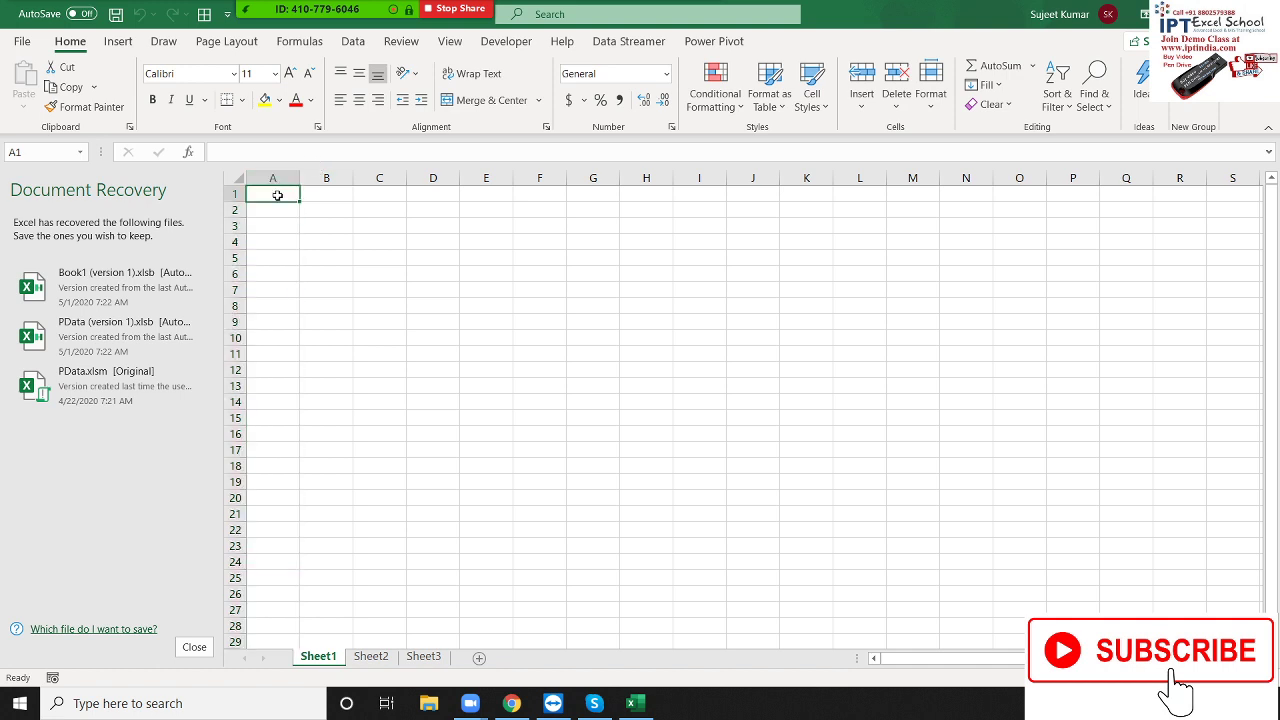
{"action": "type", "text": "Name"}
{"action": "key", "text": "Return"}
{"action": "type", "text": "P"}
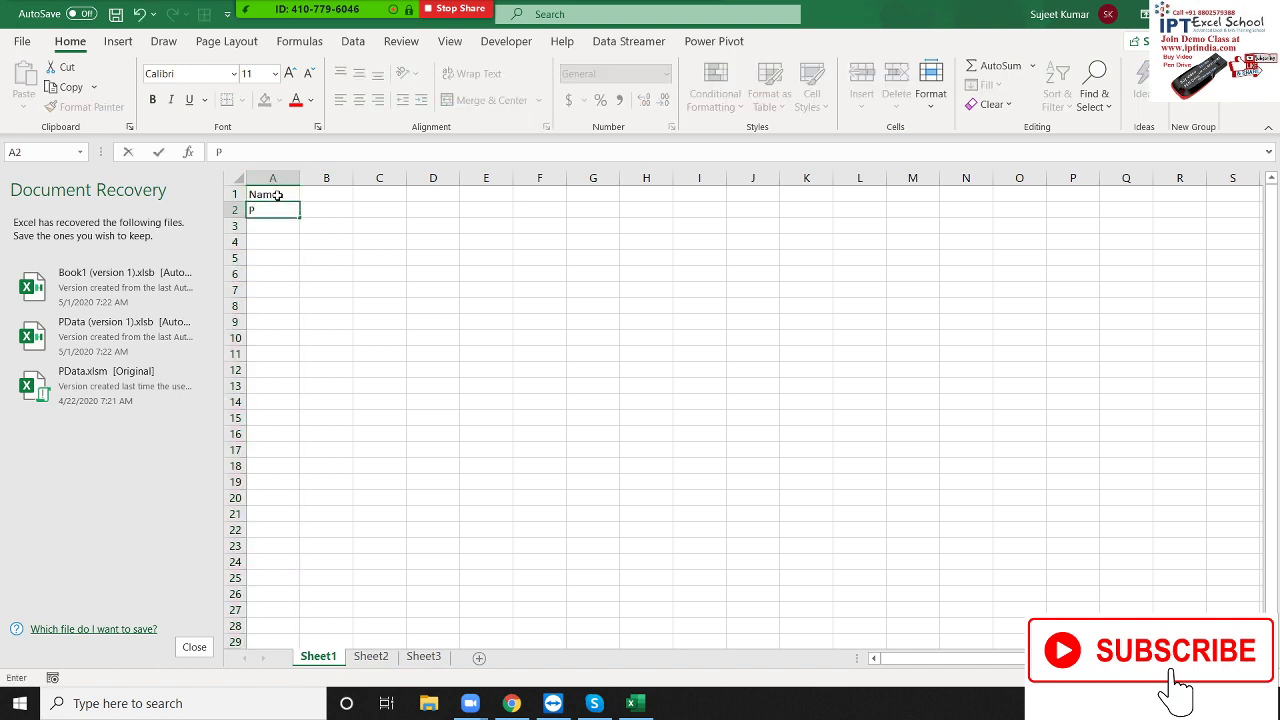
{"action": "type", "text": "uja"}
{"action": "key", "text": "Return"}
{"action": "left_click", "coordinate": [296, 210]}
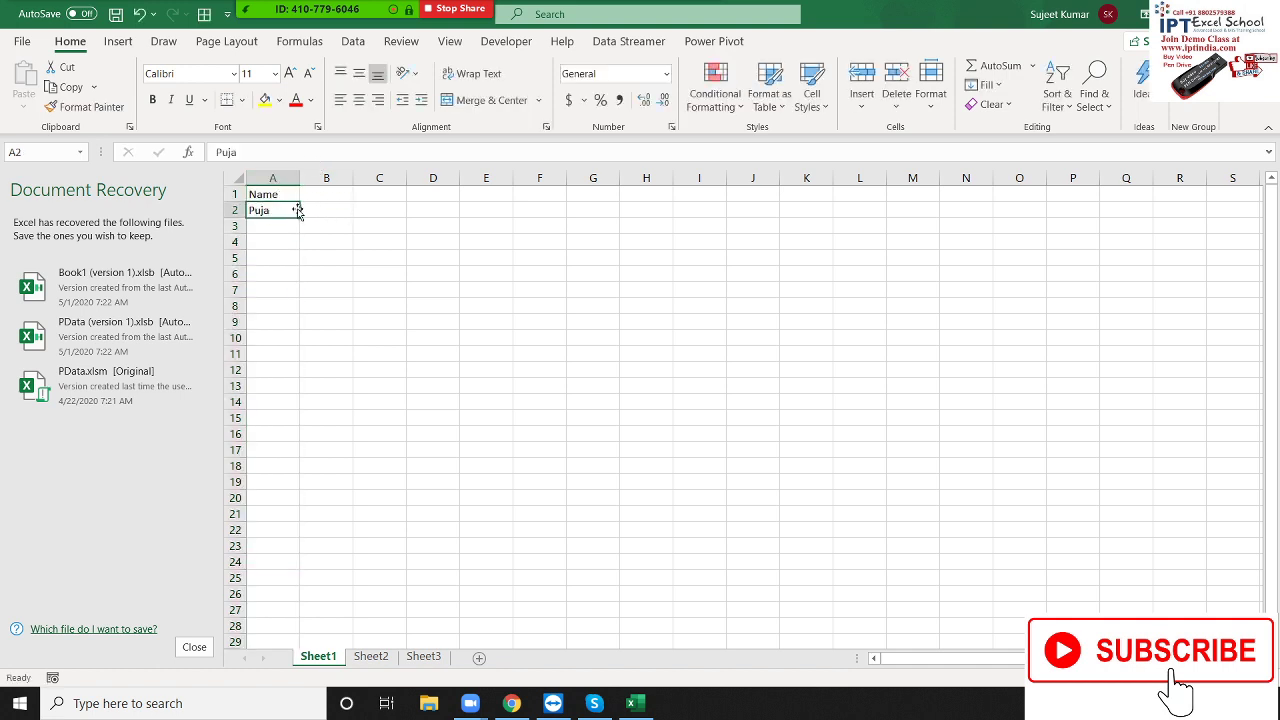
{"action": "left_click_drag", "start_coordinate": [297, 216], "coordinate": [297, 326]}
- Close Document Recovery and discard the recovered files
{"action": "left_click", "coordinate": [194, 647]}
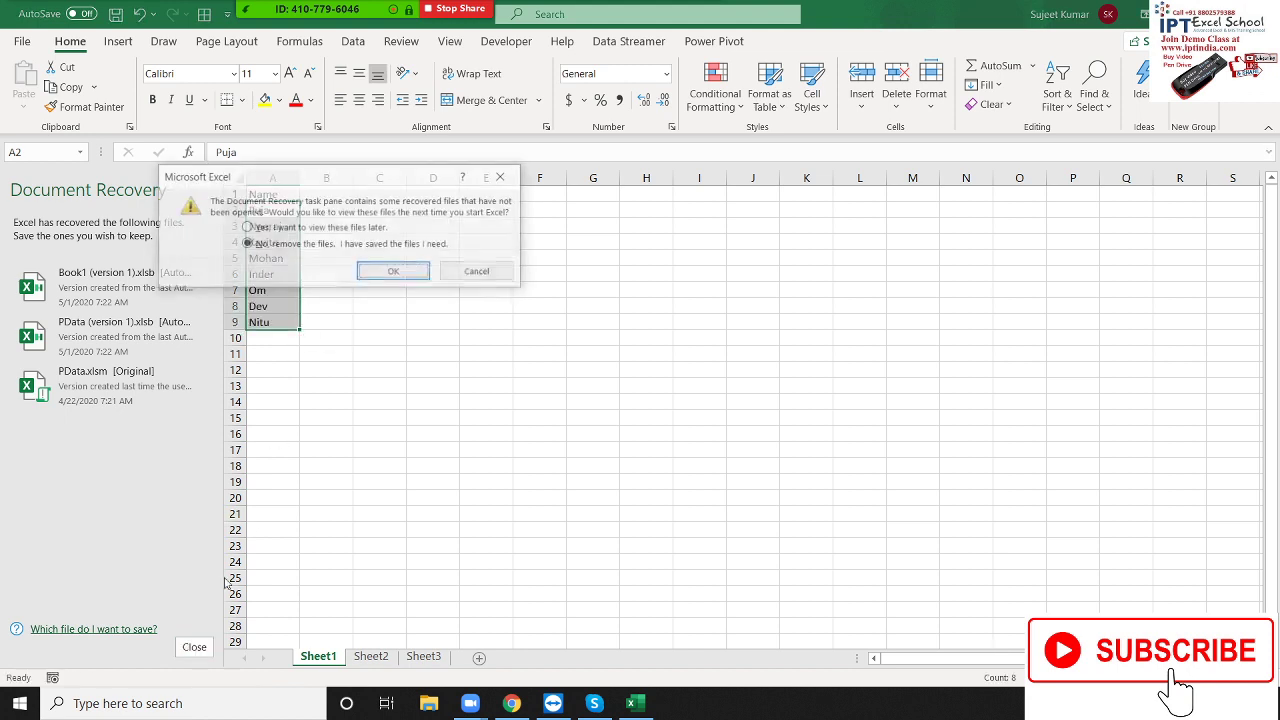
{"action": "left_click", "coordinate": [413, 245]}
{"action": "left_click", "coordinate": [394, 272]}
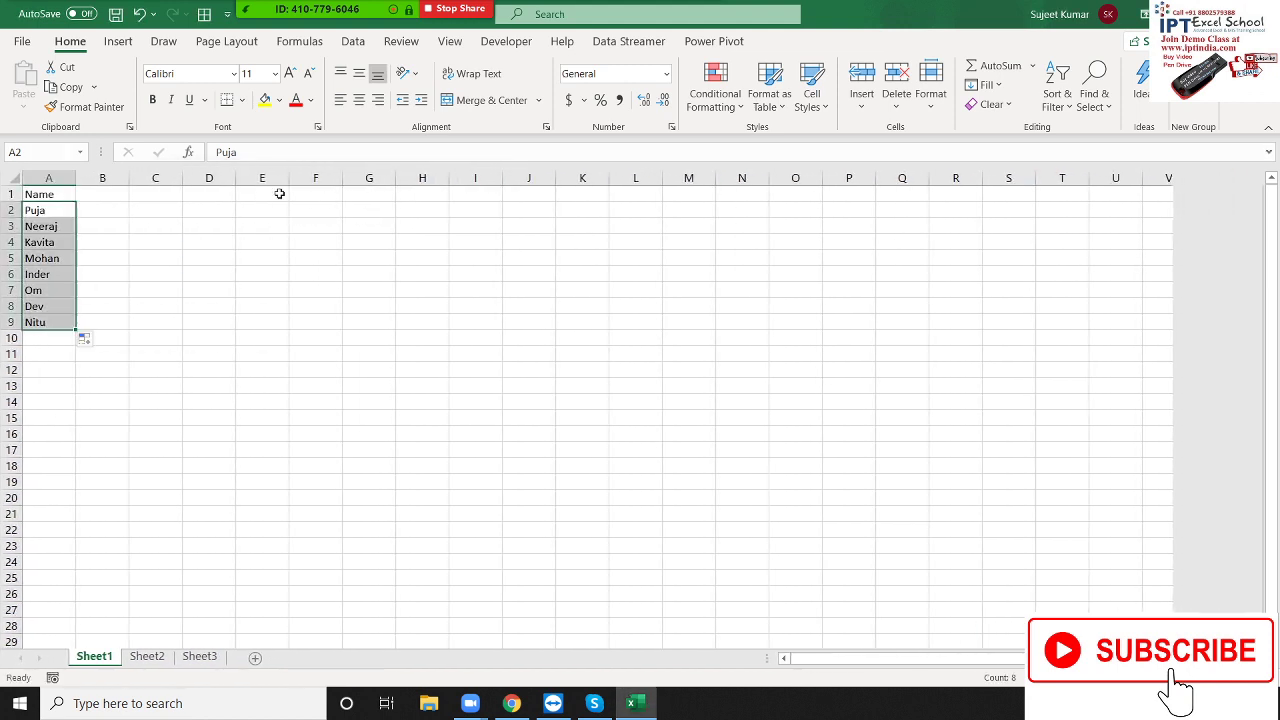
- Enter the Sales header in B1 with values 85, 36, 52, 32, 36, 63, 25, 63 below it
{"action": "left_click", "coordinate": [141, 197]}
{"action": "type", "text": "SA"}
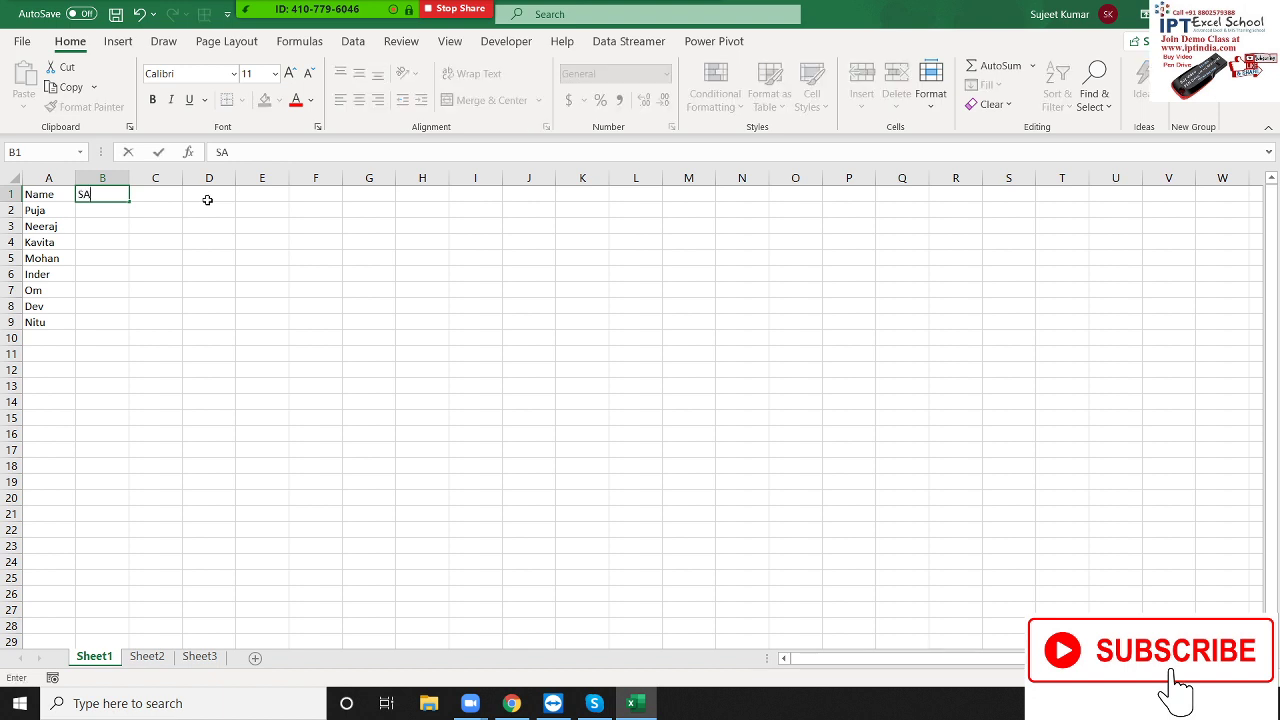
{"action": "type", "text": "s"}
{"action": "key", "text": "Return"}
{"action": "type", "text": "85"}
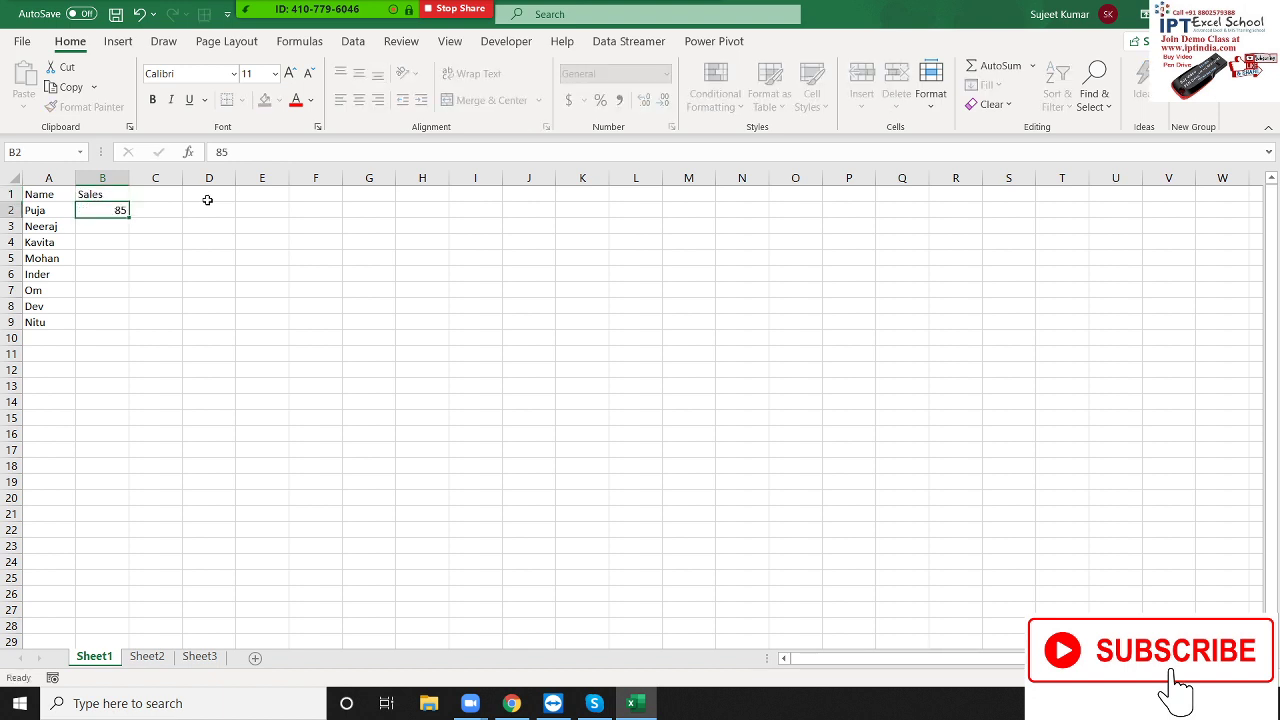
{"action": "key", "text": "Return"}
{"action": "type", "text": "36"}
{"action": "key", "text": "Return"}
{"action": "type", "text": "52"}
{"action": "key", "text": "Return"}
{"action": "type", "text": "32"}
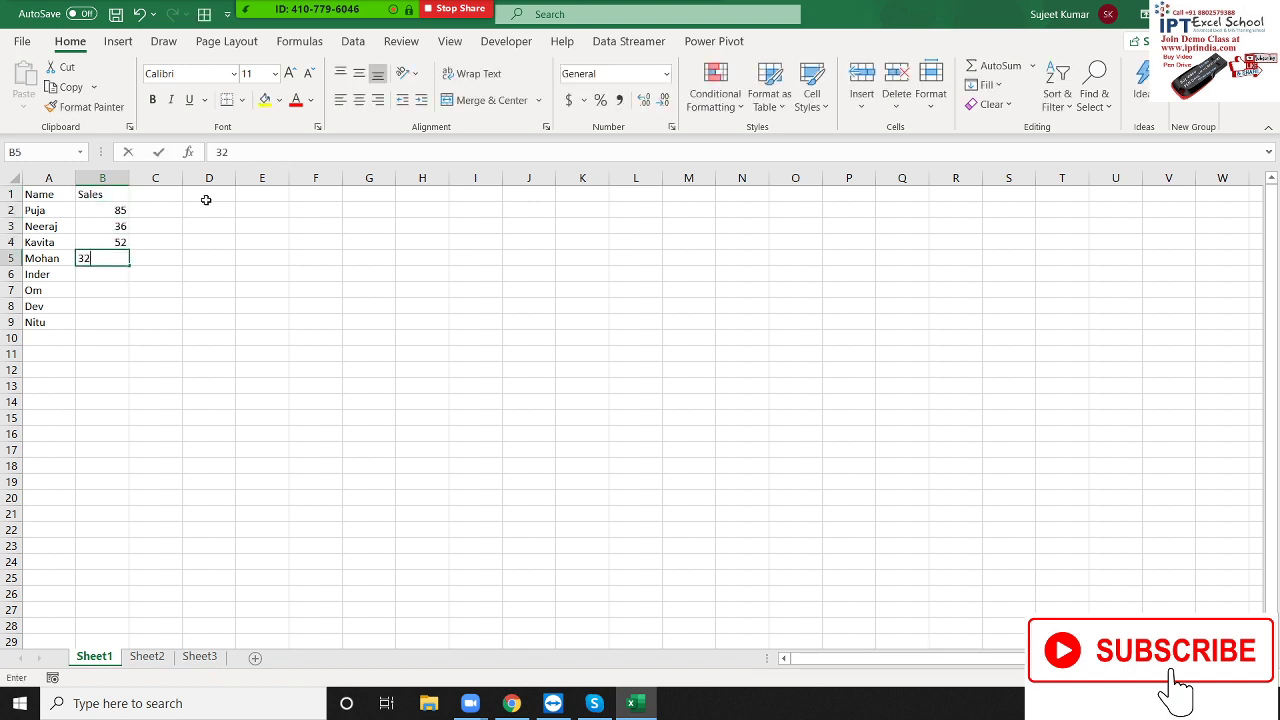
{"action": "key", "text": "Return"}
{"action": "type", "text": "36"}
{"action": "key", "text": "Return"}
{"action": "type", "text": "63"}
{"action": "key", "text": "Return"}
{"action": "type", "text": "25"}
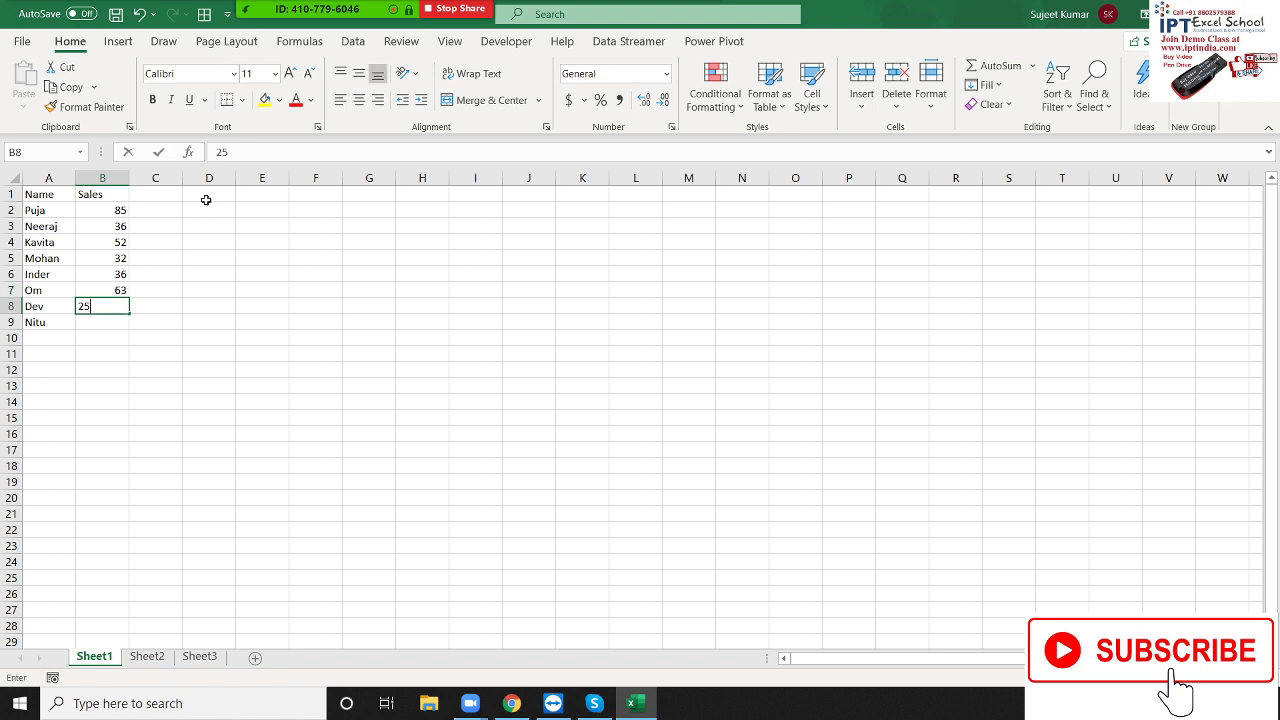
{"action": "key", "text": "Return"}
{"action": "type", "text": "63"}
{"action": "left_click", "coordinate": [269, 237]}
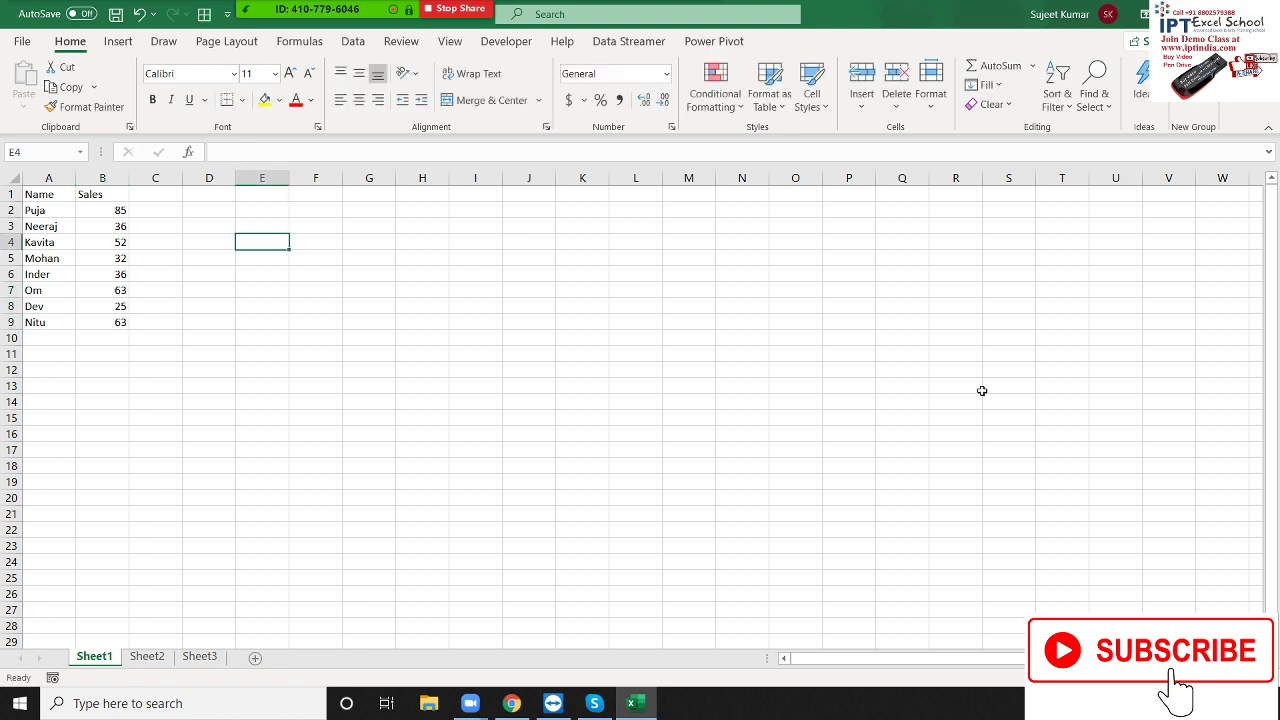
{"action": "left_click_drag", "start_coordinate": [35, 195], "coordinate": [122, 340]}
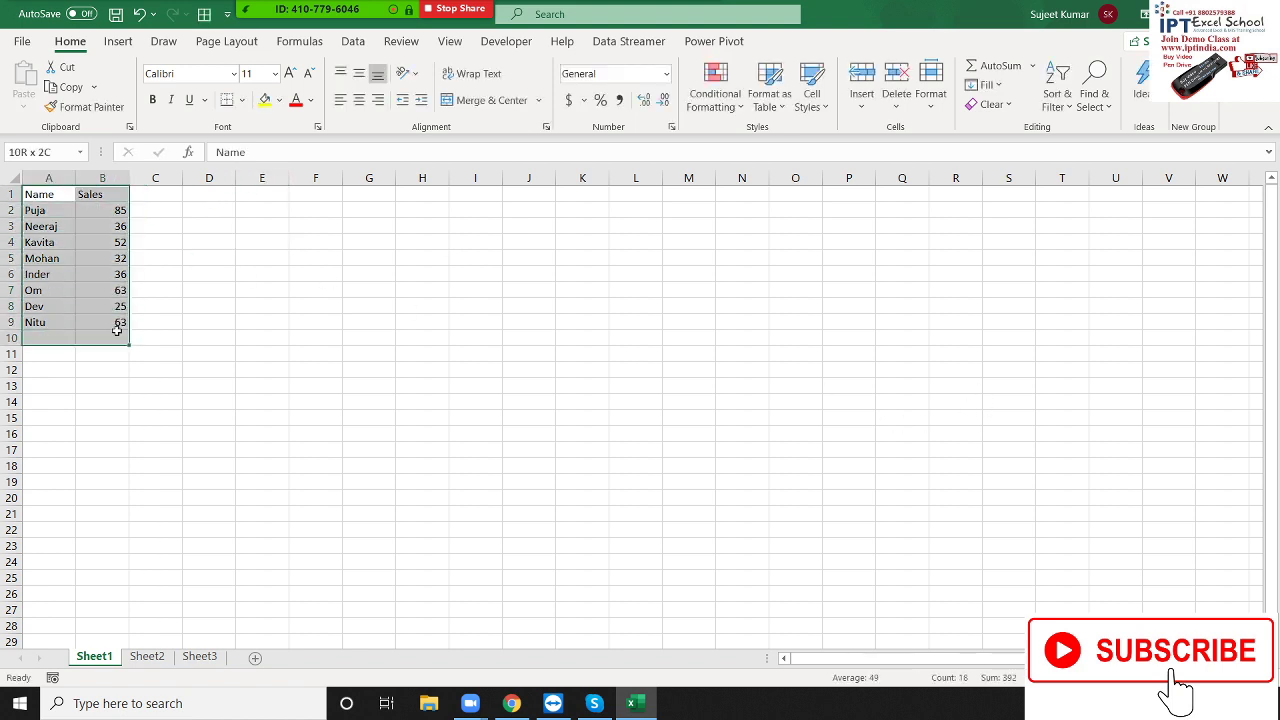
{"action": "left_click", "coordinate": [118, 41]}
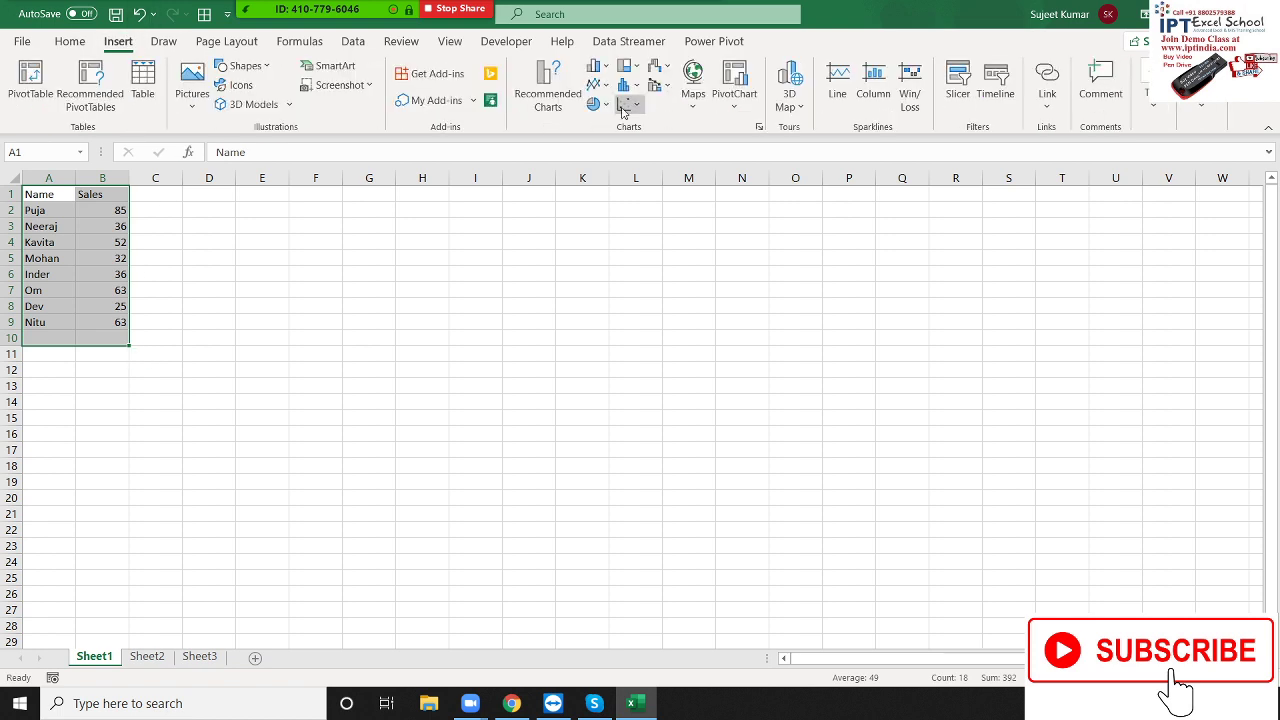
{"action": "left_click", "coordinate": [597, 104]}
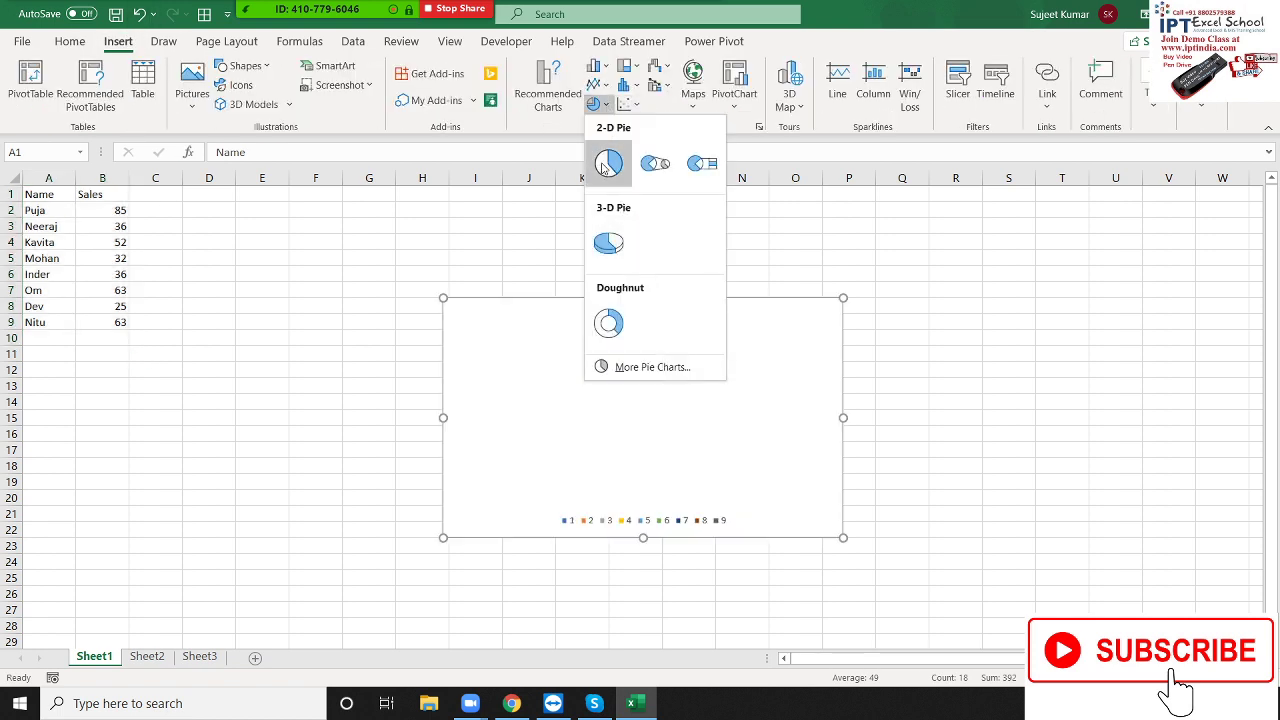
{"action": "left_click", "coordinate": [608, 163]}
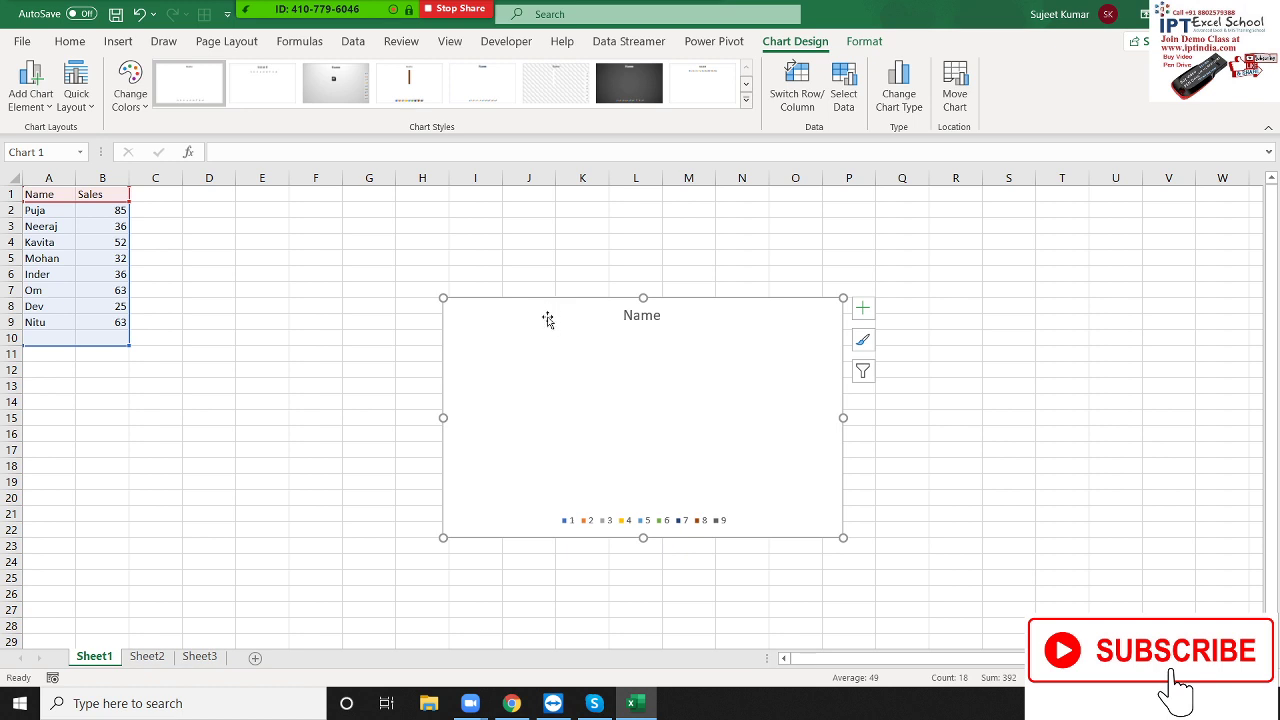
{"action": "left_click_drag", "start_coordinate": [550, 314], "coordinate": [430, 264]}
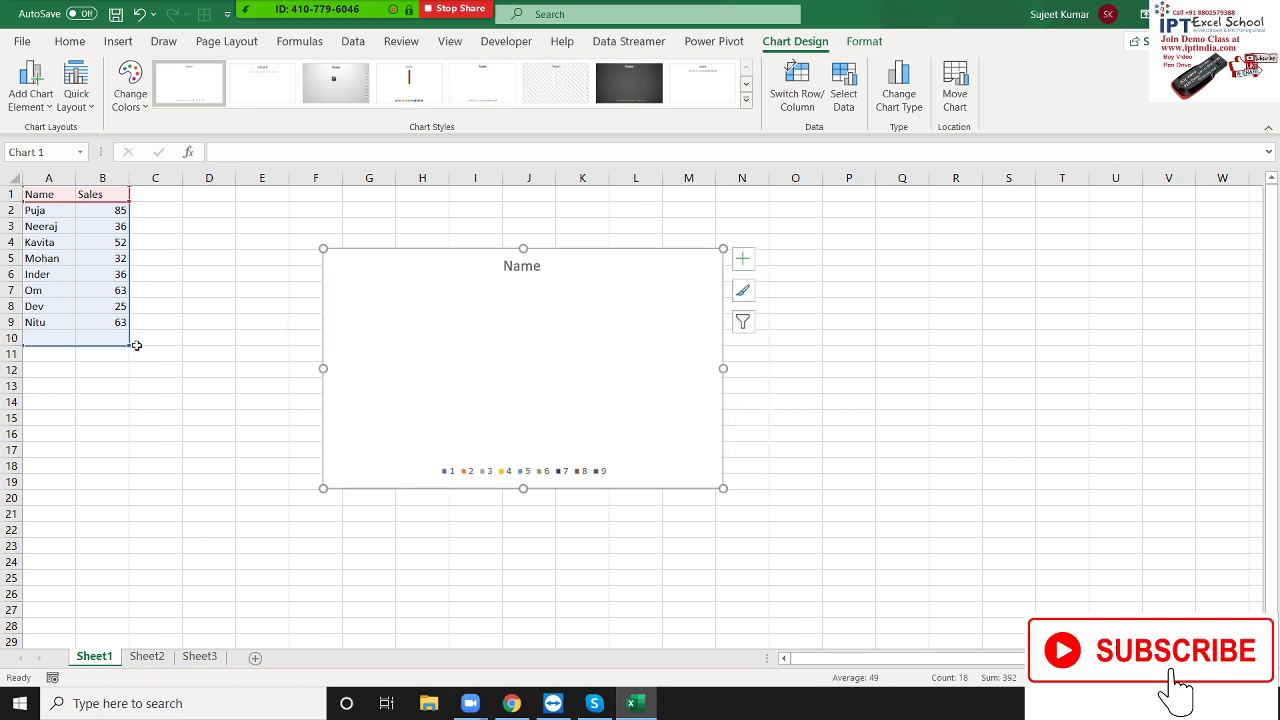
{"action": "left_click_drag", "start_coordinate": [128, 342], "coordinate": [128, 327]}
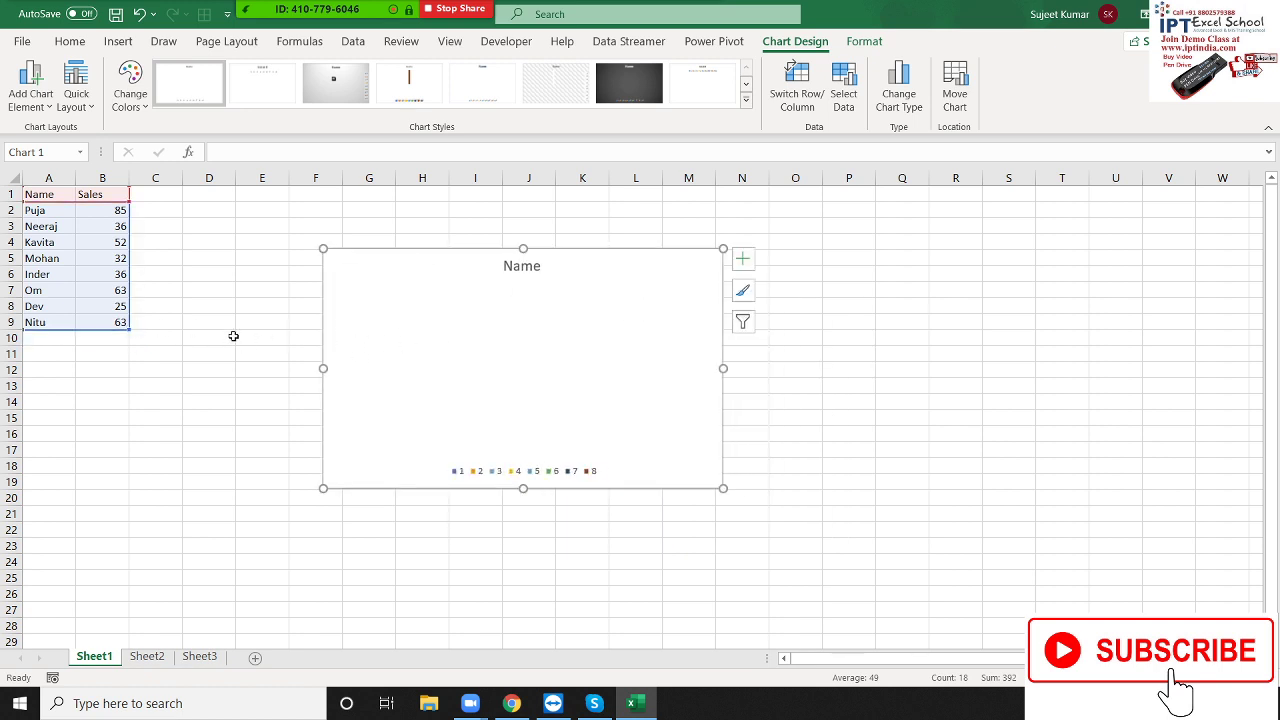
{"action": "left_click", "coordinate": [452, 342]}
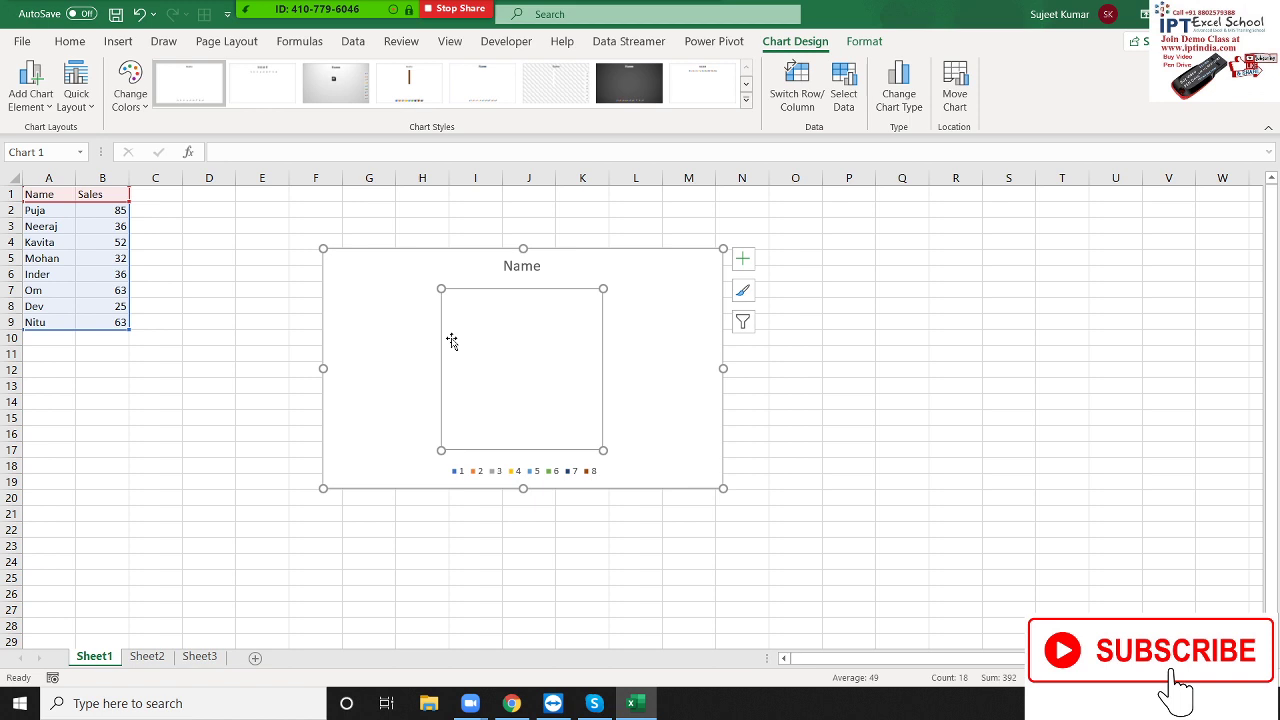
{"action": "left_click", "coordinate": [673, 333]}
{"action": "key", "text": "Delete"}
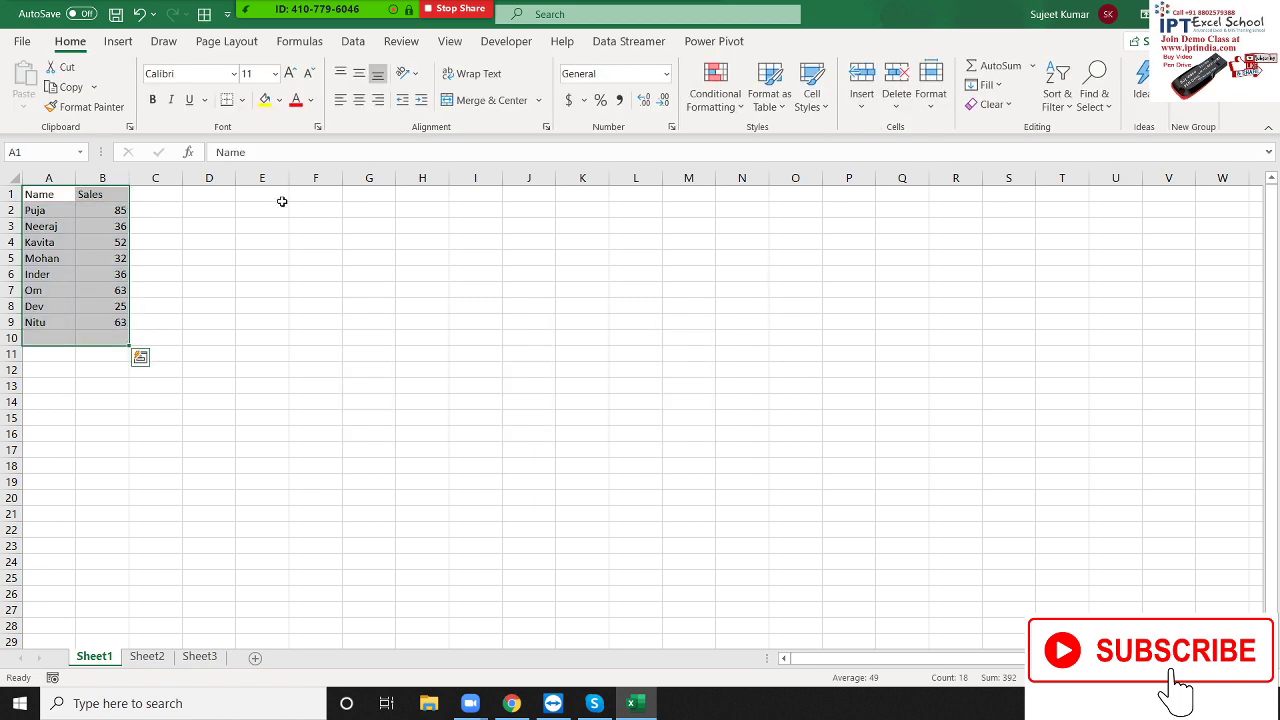
- Insert a 2-D pie chart of A1:B9 and place it beside the table
{"action": "key", "text": "shift+Up"}
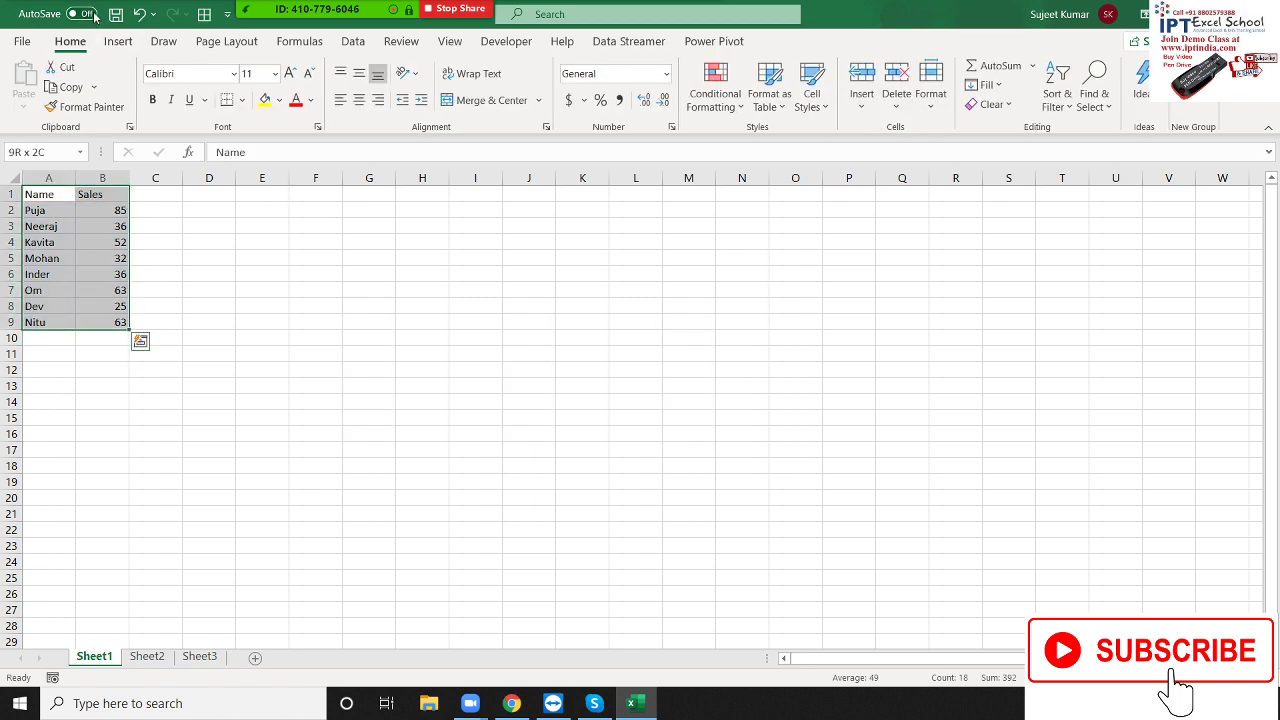
{"action": "left_click", "coordinate": [118, 41]}
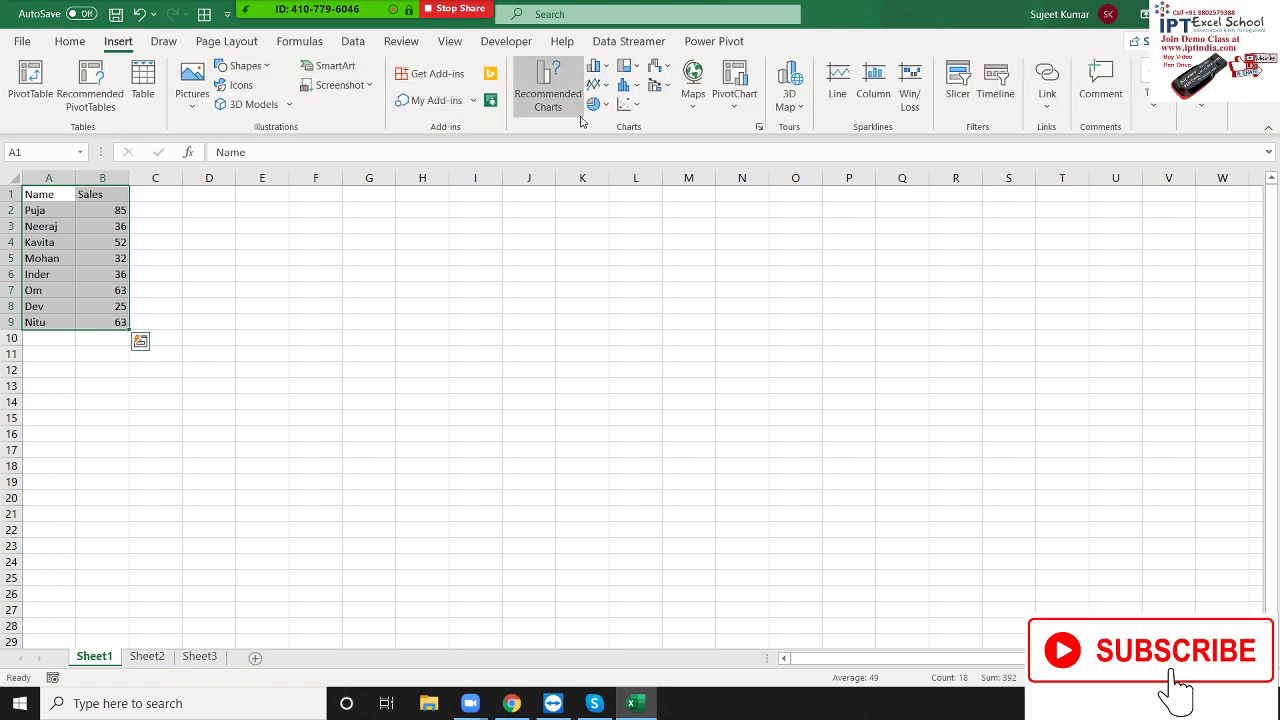
{"action": "left_click", "coordinate": [597, 104]}
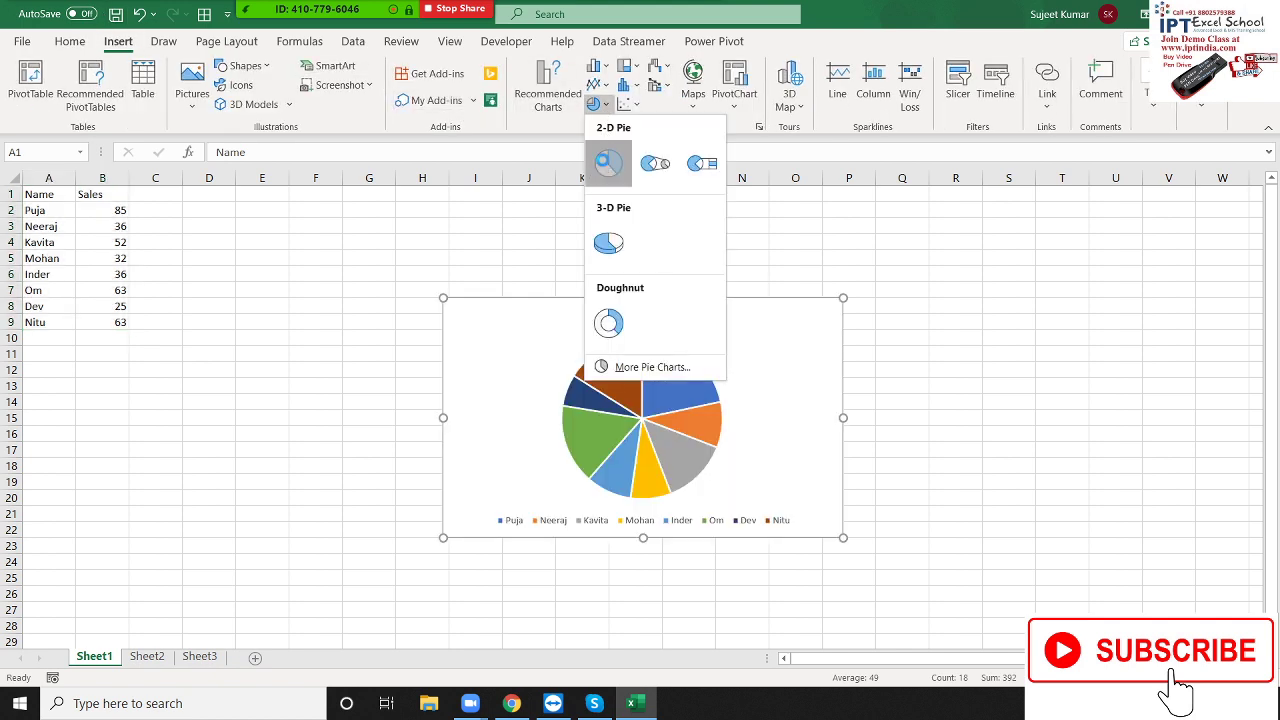
{"action": "left_click", "coordinate": [607, 165]}
{"action": "mouse_move", "coordinate": [500, 296]}
{"action": "left_mouse_down"}
{"action": "mouse_move", "coordinate": [314, 263]}
{"action": "mouse_move", "coordinate": [203, 199]}
{"action": "left_mouse_up"}
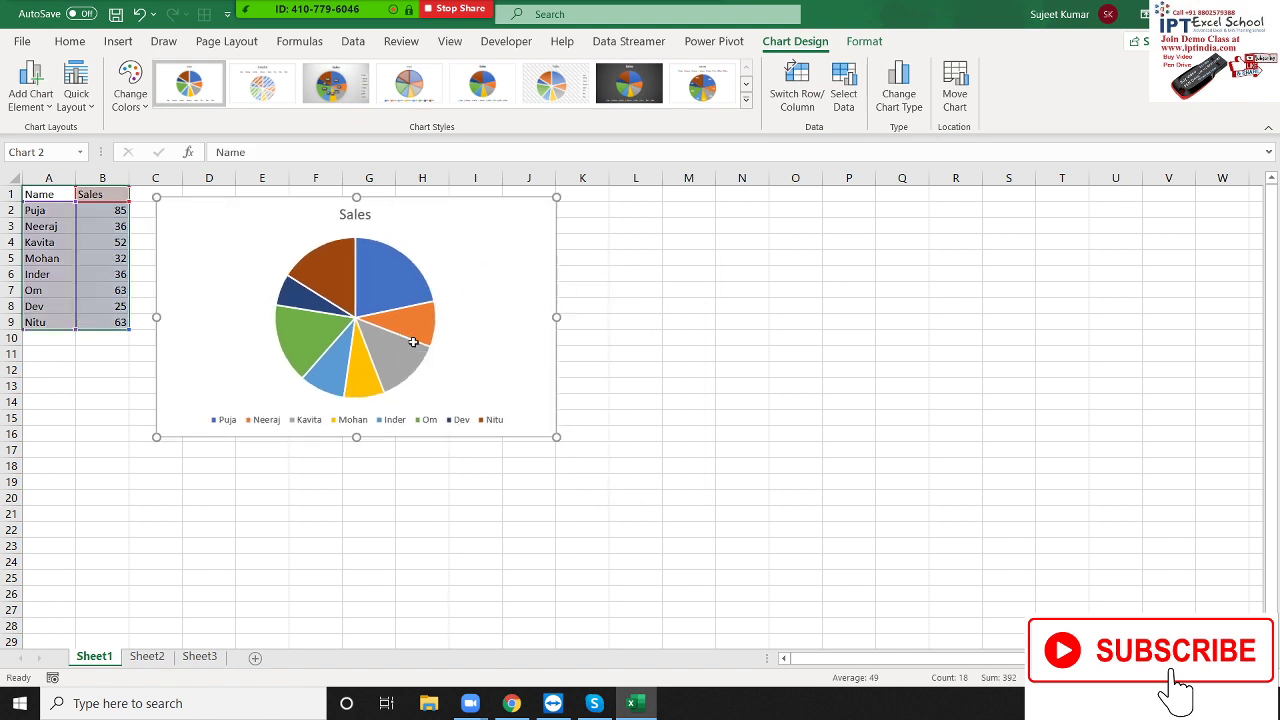
{"action": "key", "text": "Delete"}
{"action": "key", "text": "ctrl+z"}
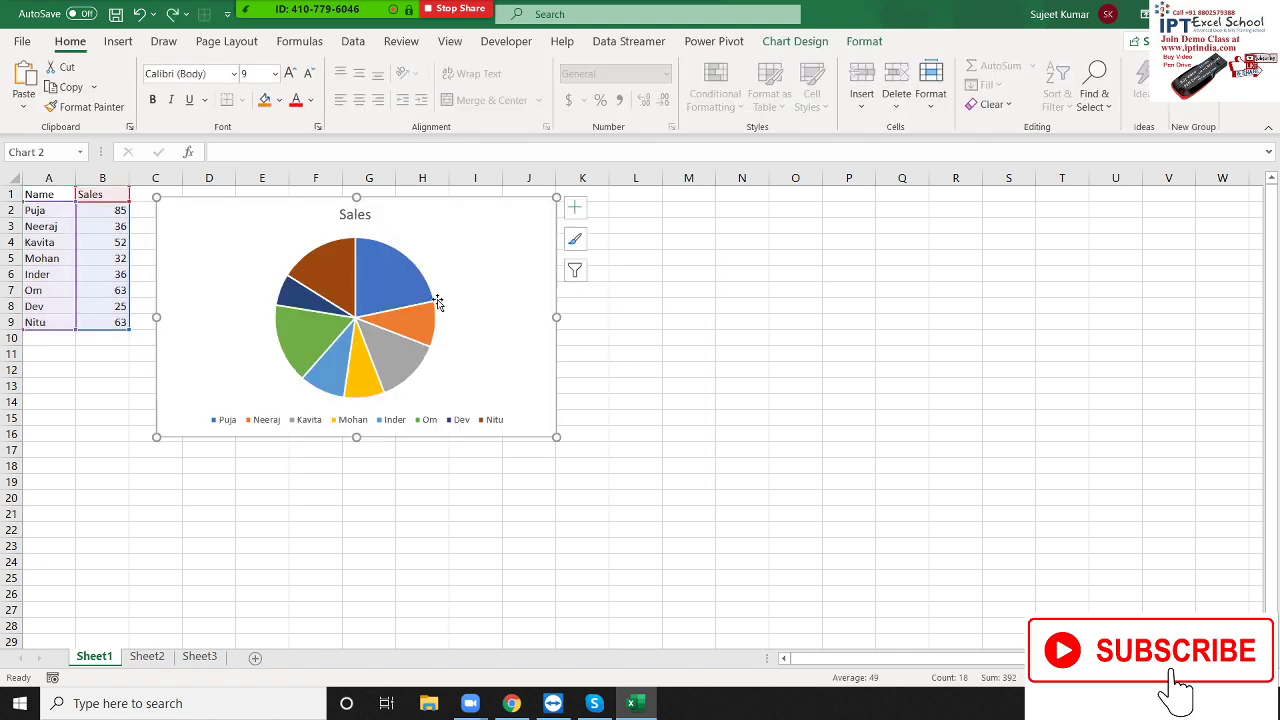
{"action": "left_click", "coordinate": [675, 247]}
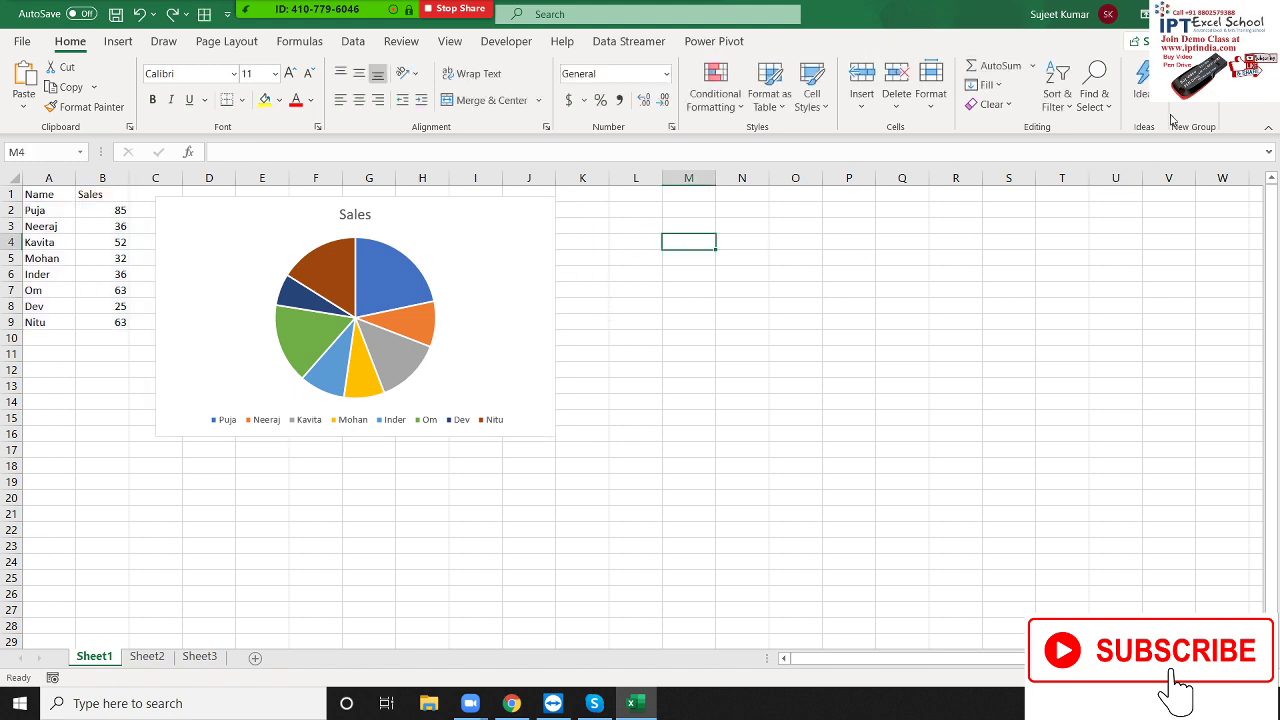
{"action": "left_click", "coordinate": [179, 18]}
- Embed a new Microsoft PowerPoint Presentation object through the Insert Object dialog
{"action": "left_click", "coordinate": [125, 67]}
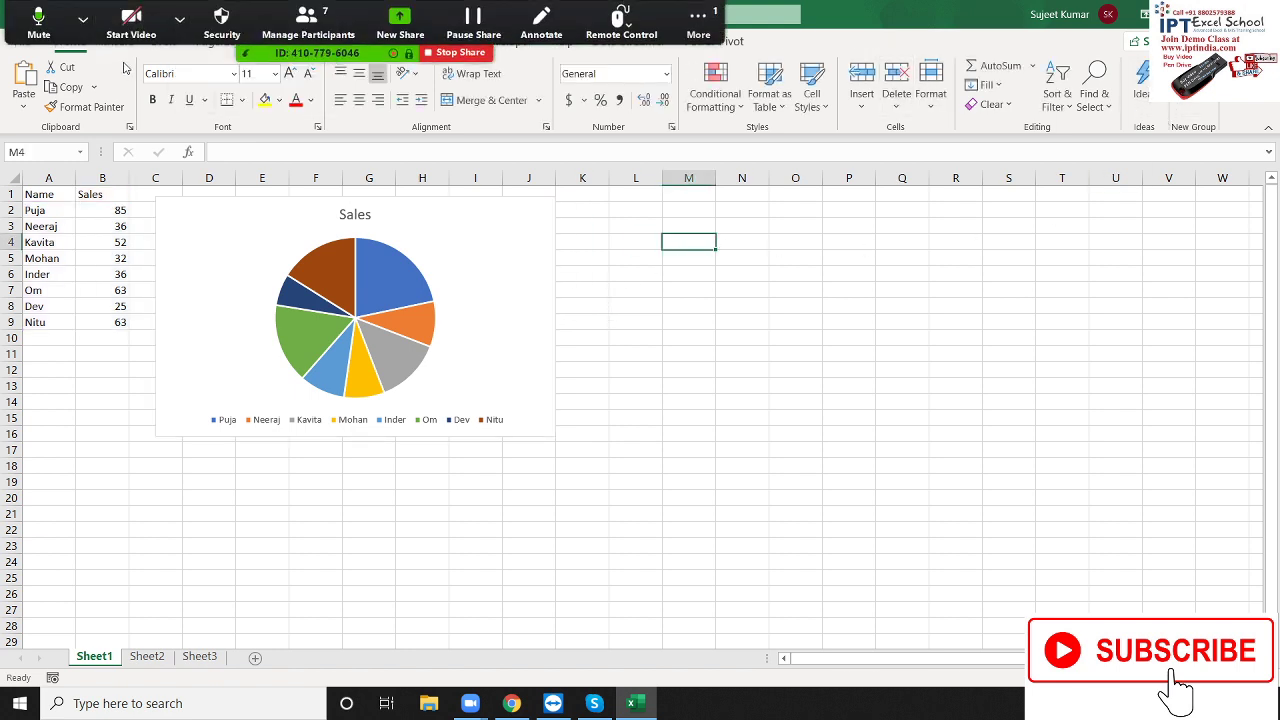
{"action": "left_click", "coordinate": [118, 41]}
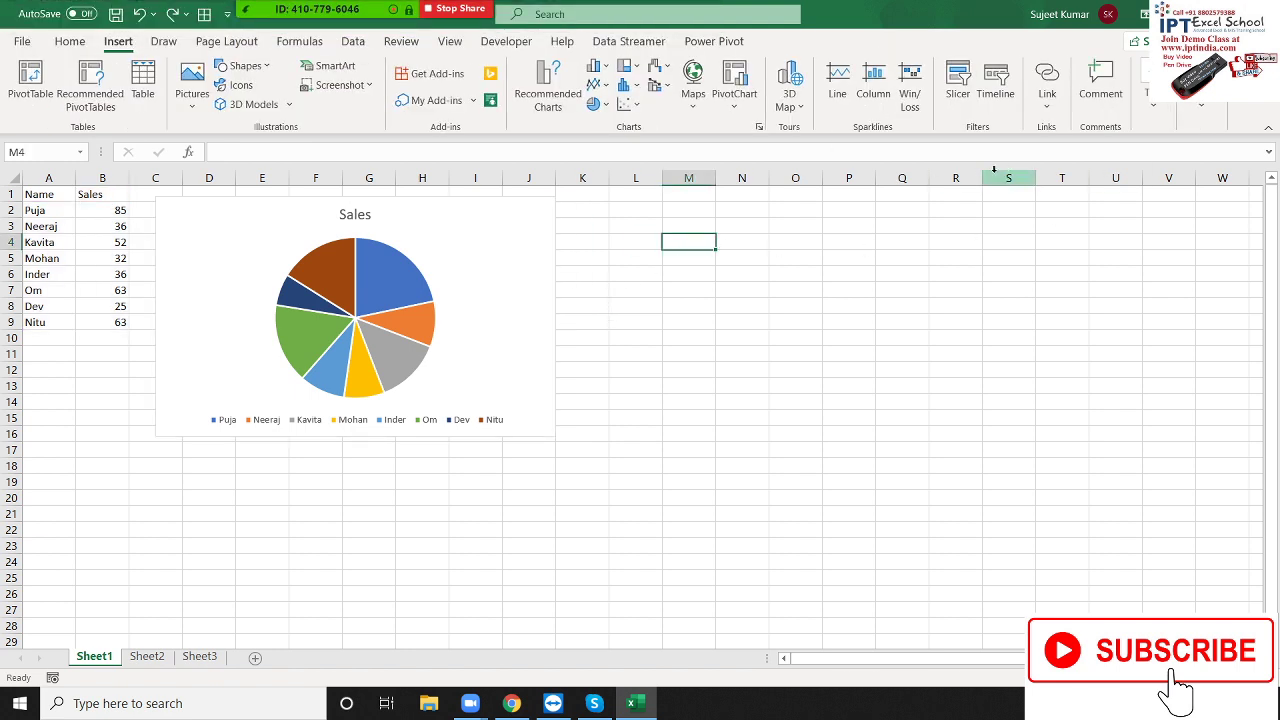
{"action": "left_click", "coordinate": [1157, 110]}
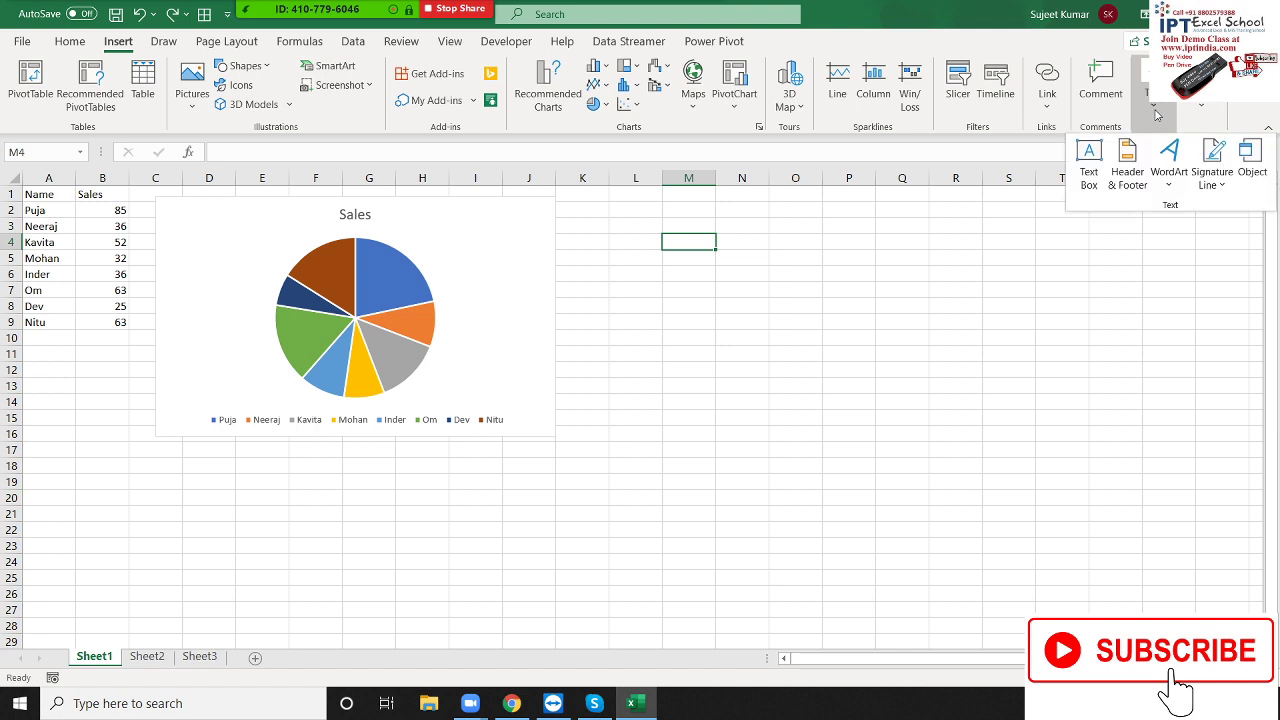
{"action": "left_click", "coordinate": [1248, 180]}
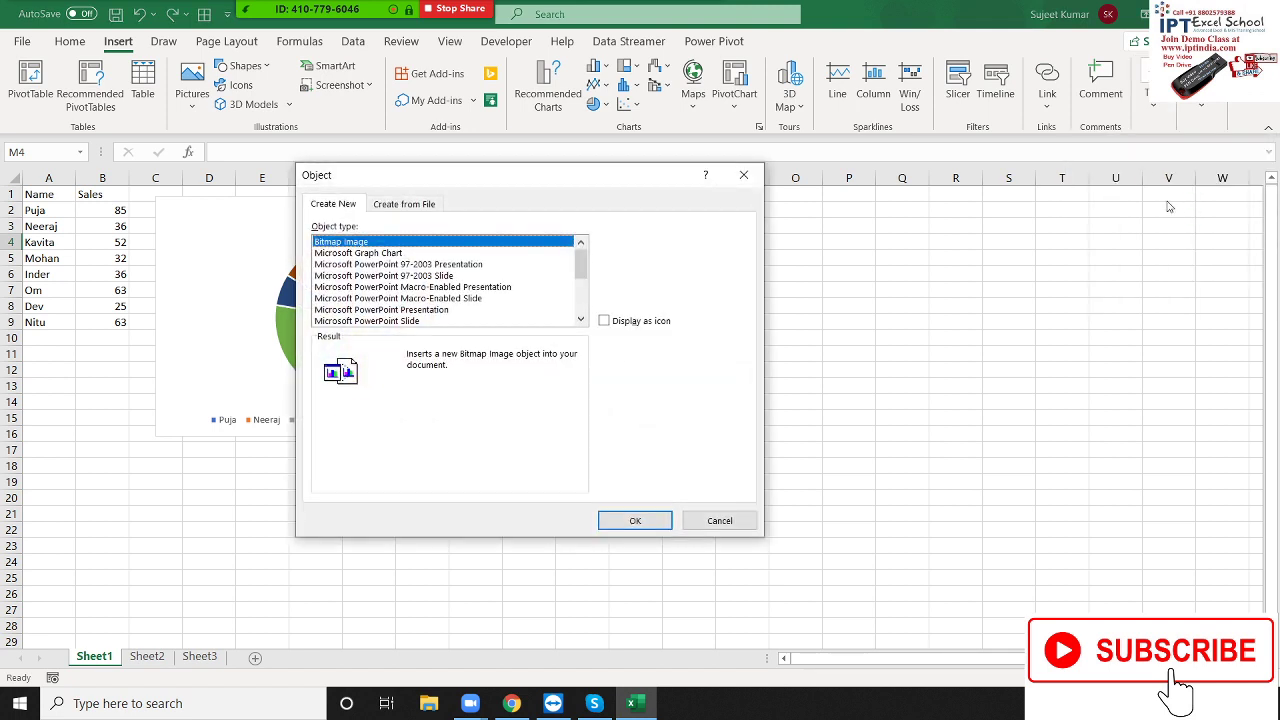
{"action": "left_click", "coordinate": [352, 276]}
{"action": "left_click", "coordinate": [352, 265]}
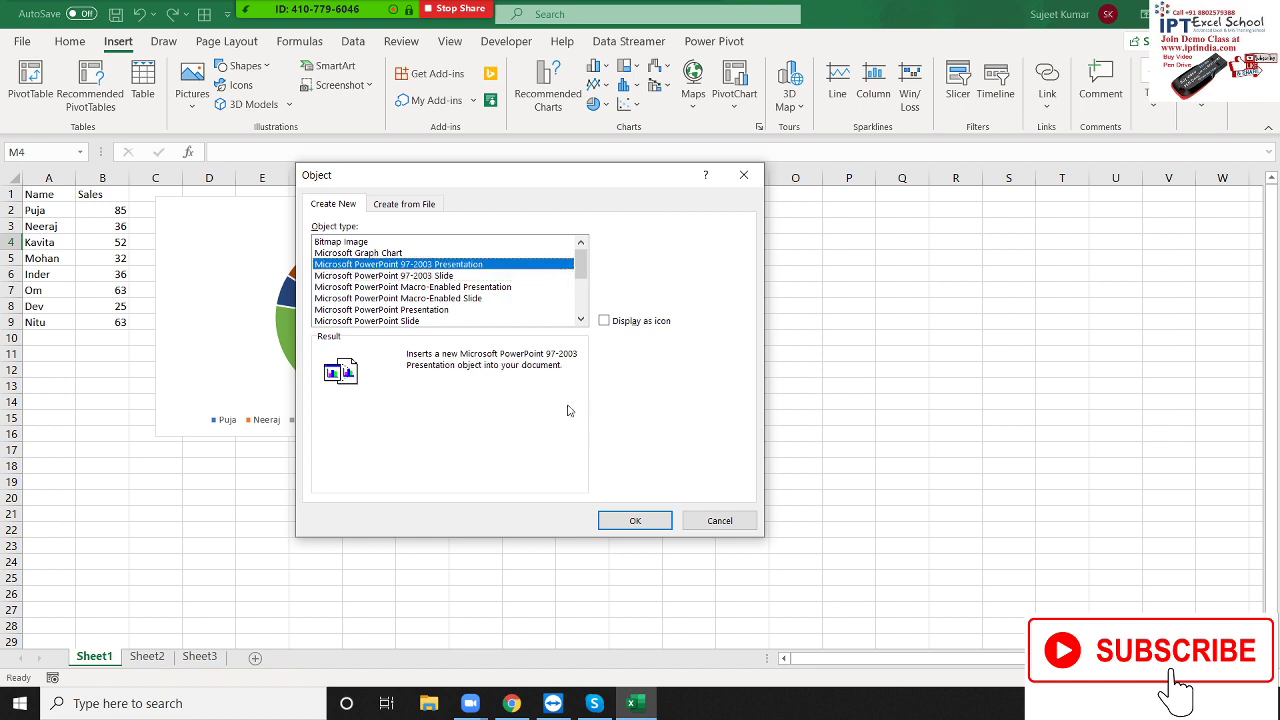
{"action": "scroll", "coordinate": [507, 332], "scroll_direction": "down", "scroll_amount": 1}
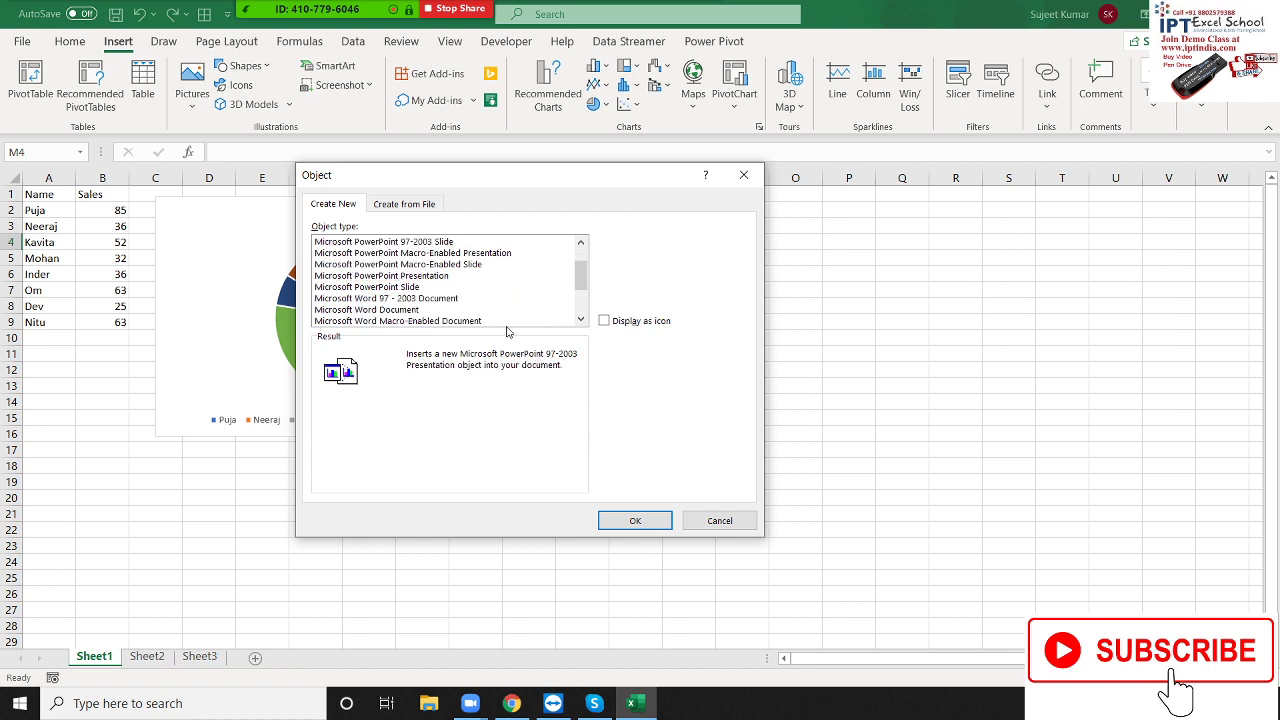
{"action": "left_click", "coordinate": [424, 279]}
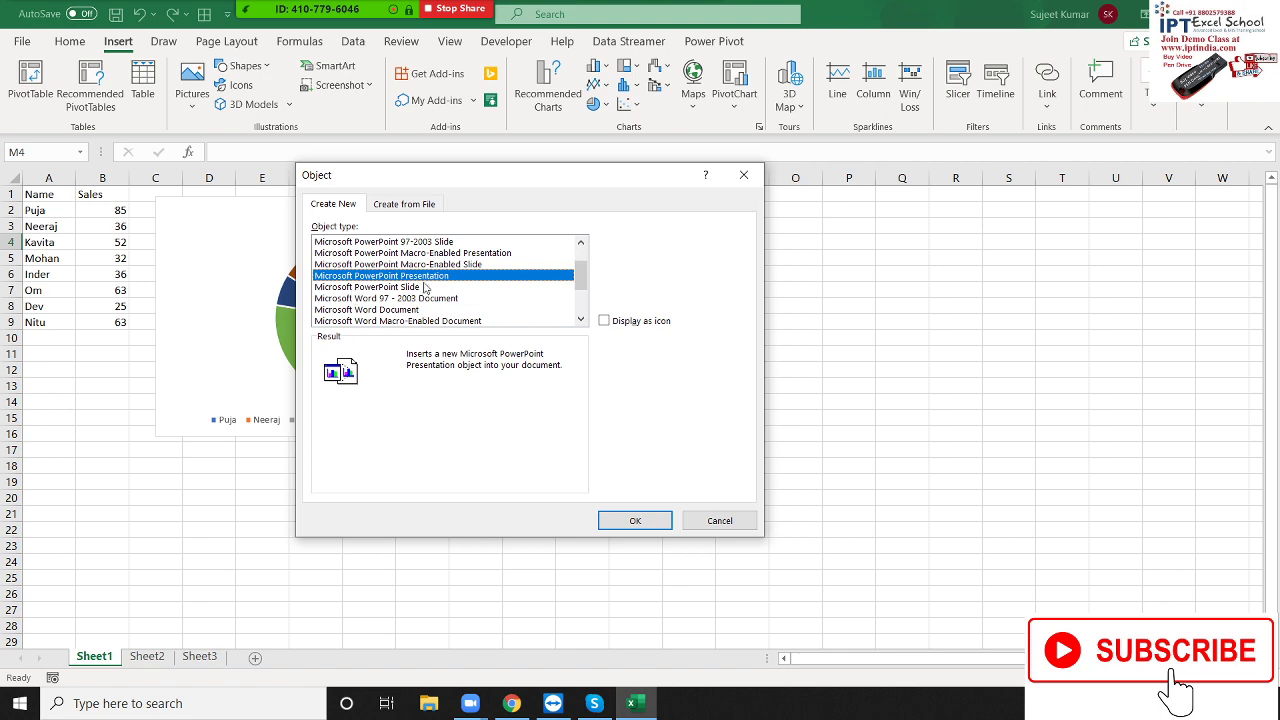
{"action": "left_click", "coordinate": [664, 520]}
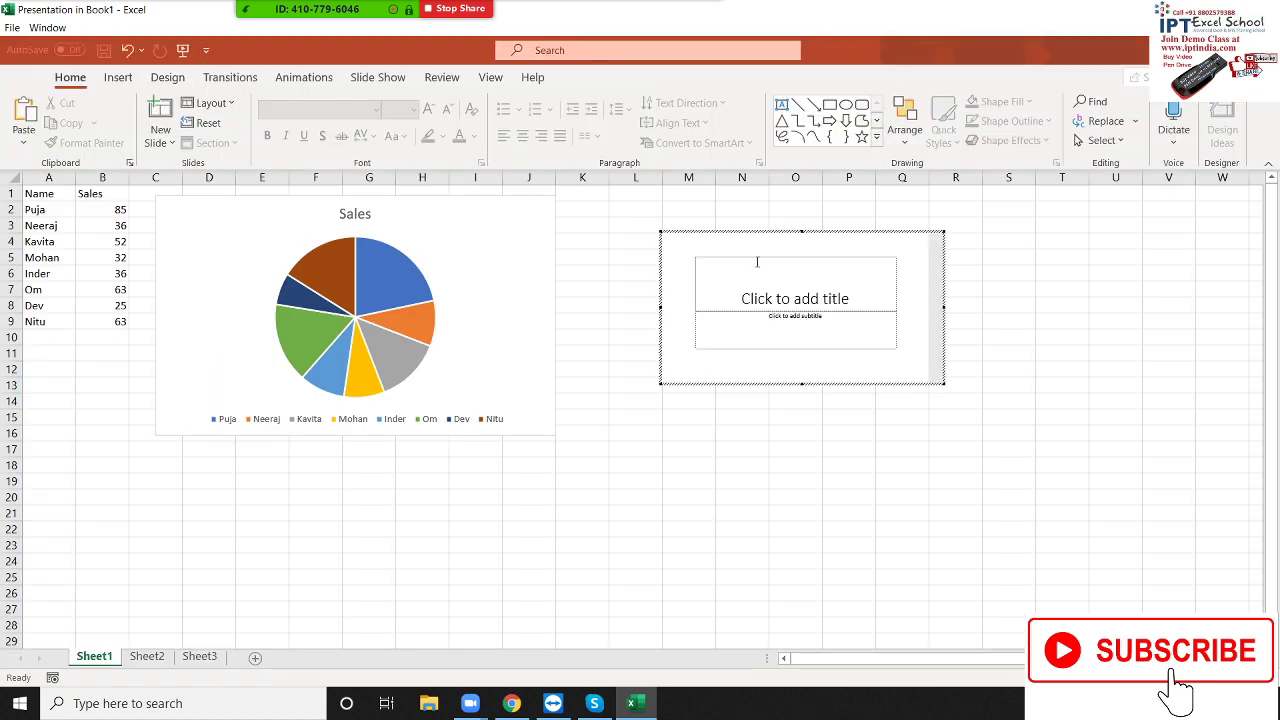
- Delete the slide's title and subtitle placeholders and enlarge the embedded slide
{"action": "left_click", "coordinate": [706, 260]}
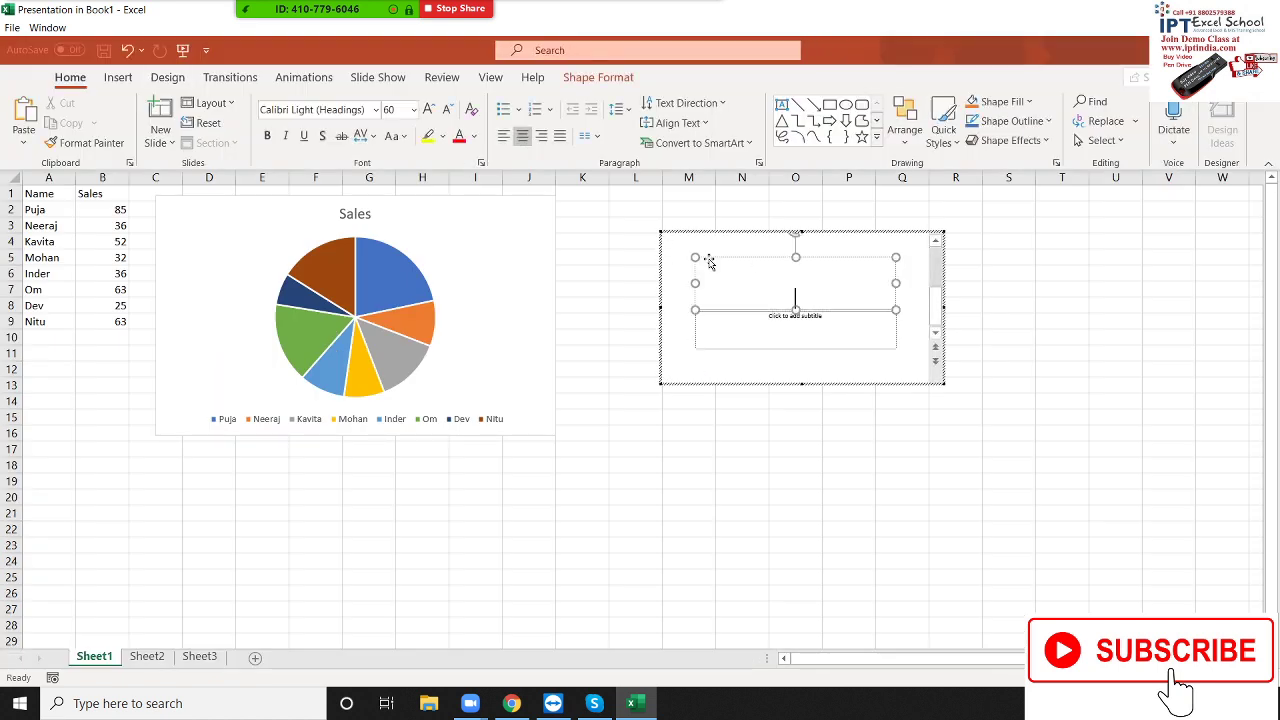
{"action": "left_click", "coordinate": [712, 257]}
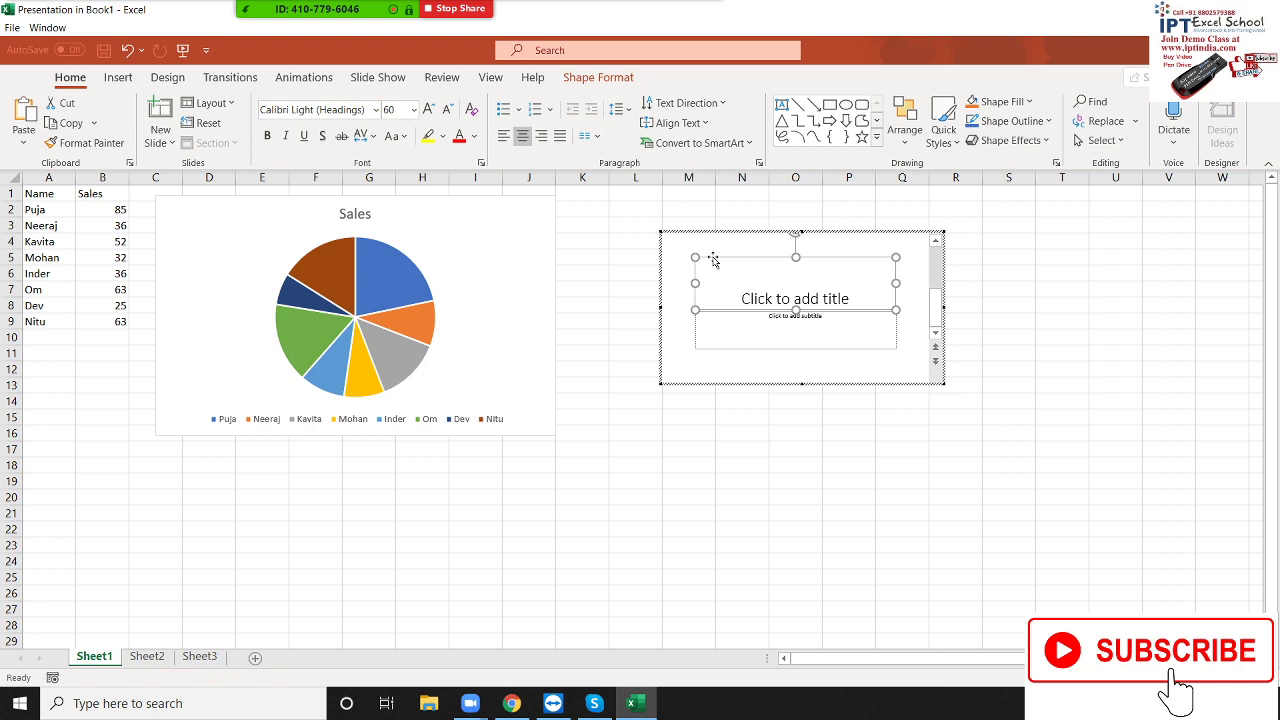
{"action": "key", "text": "Delete"}
{"action": "left_click", "coordinate": [746, 312]}
{"action": "key", "text": "Delete"}
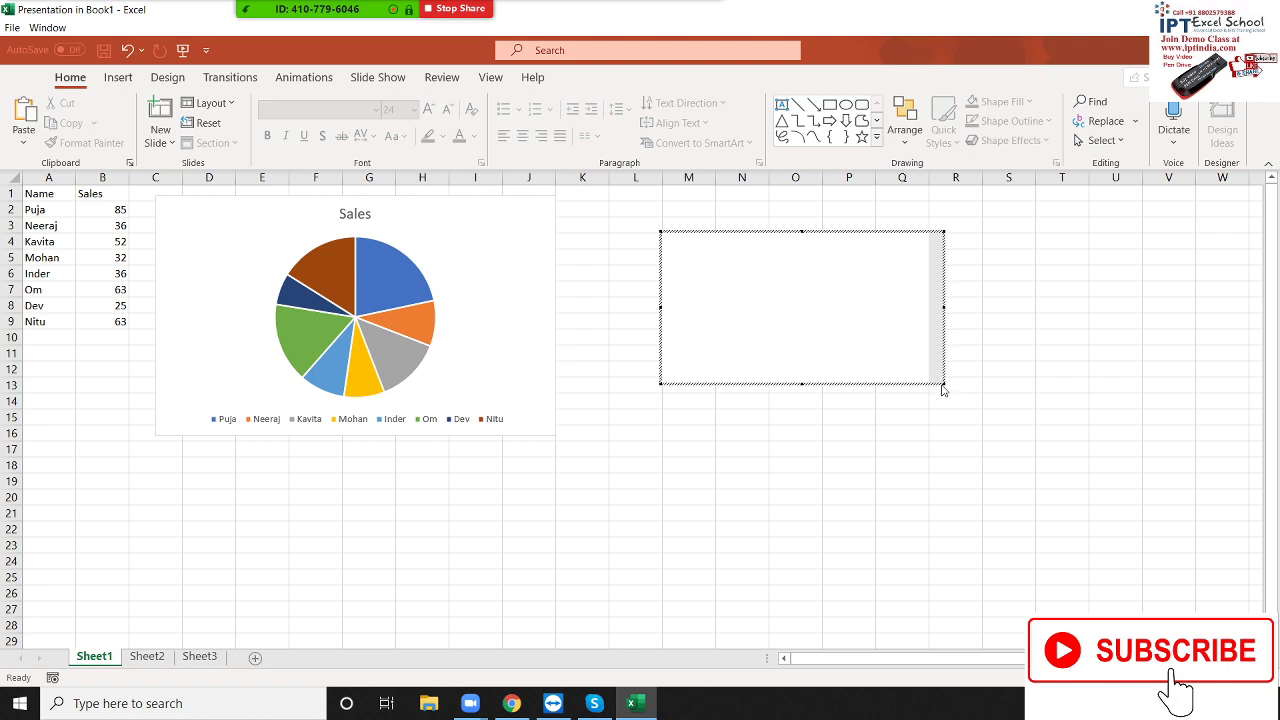
{"action": "left_click_drag", "start_coordinate": [943, 384], "coordinate": [1060, 525]}
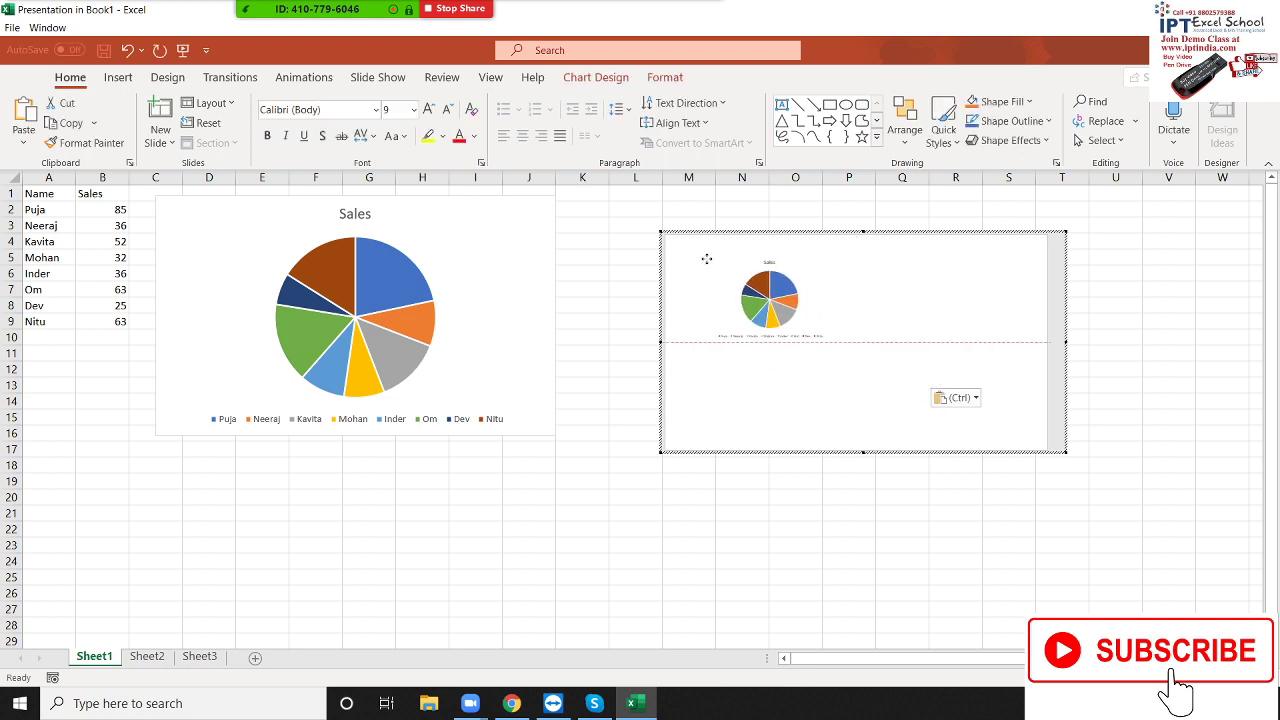
- Resize the pasted Sales pie chart so it spans the slide
{"action": "left_click", "coordinate": [706, 260]}
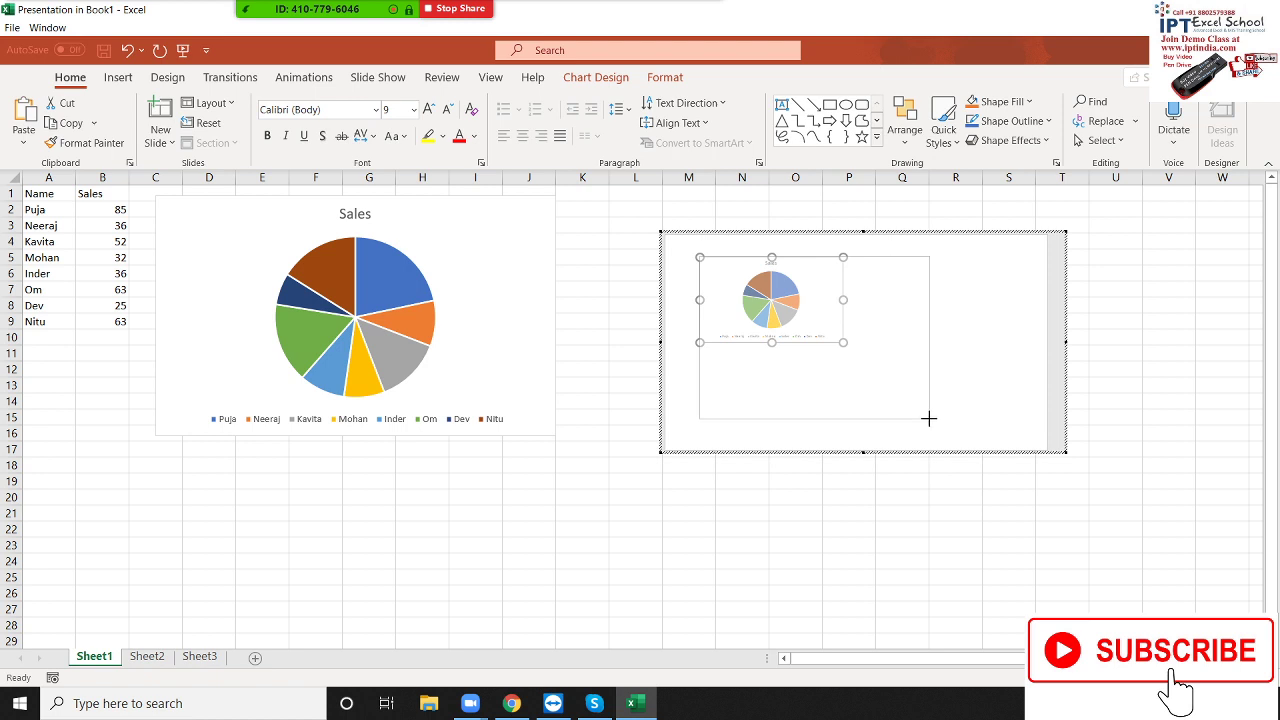
{"action": "left_click_drag", "start_coordinate": [841, 342], "coordinate": [942, 431]}
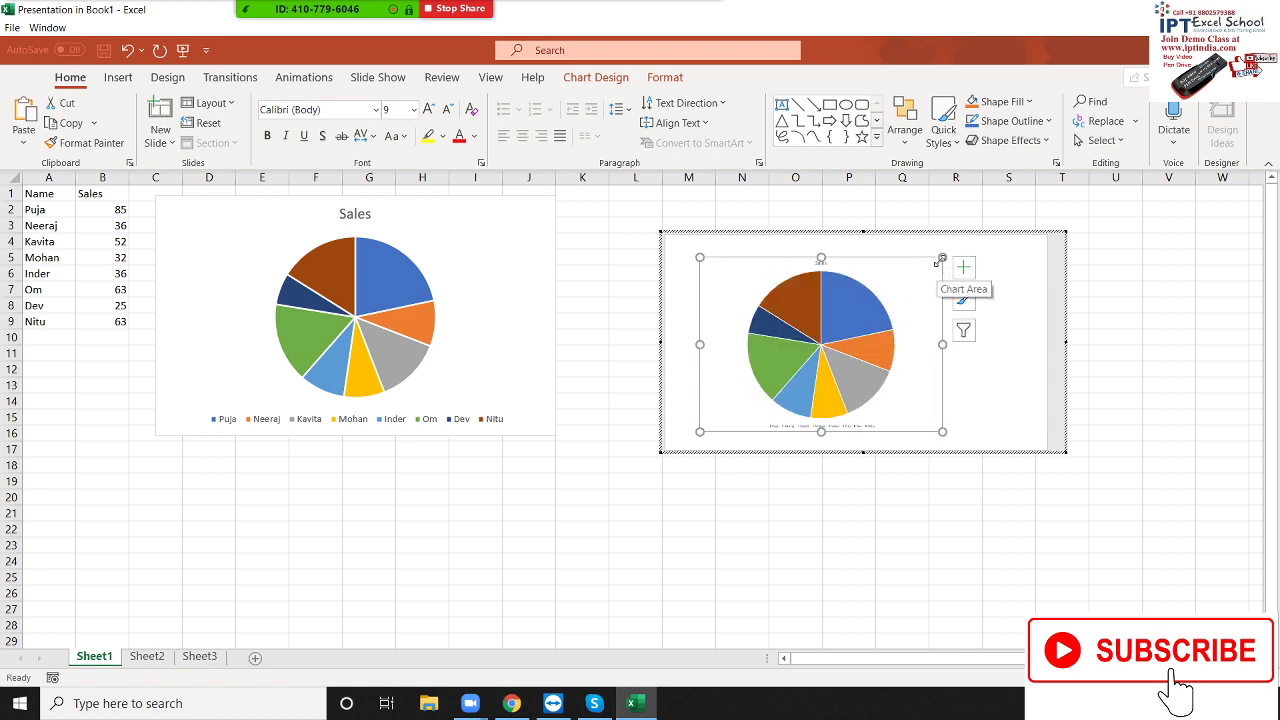
{"action": "mouse_move", "coordinate": [942, 257]}
{"action": "left_mouse_down"}
{"action": "mouse_move", "coordinate": [1018, 255]}
{"action": "mouse_move", "coordinate": [1036, 241]}
{"action": "left_mouse_up"}
{"action": "left_click_drag", "start_coordinate": [699, 431], "coordinate": [676, 441]}
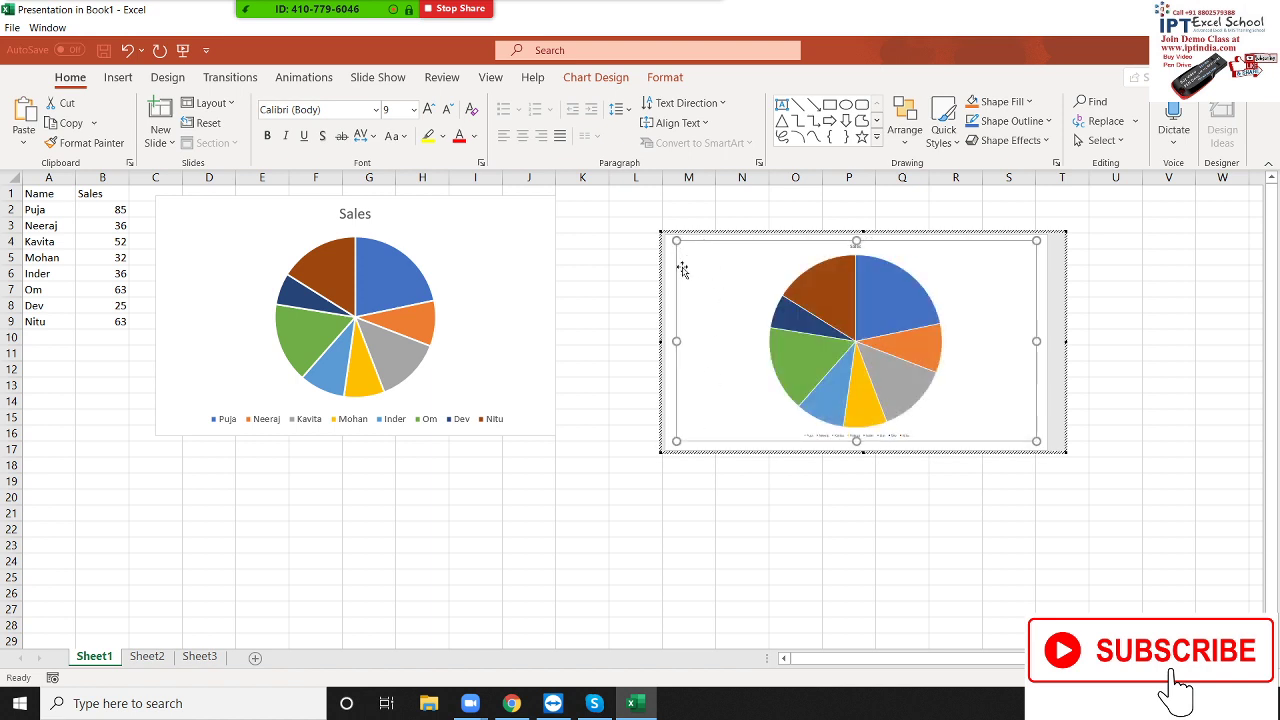
{"action": "left_click", "coordinate": [1047, 330]}
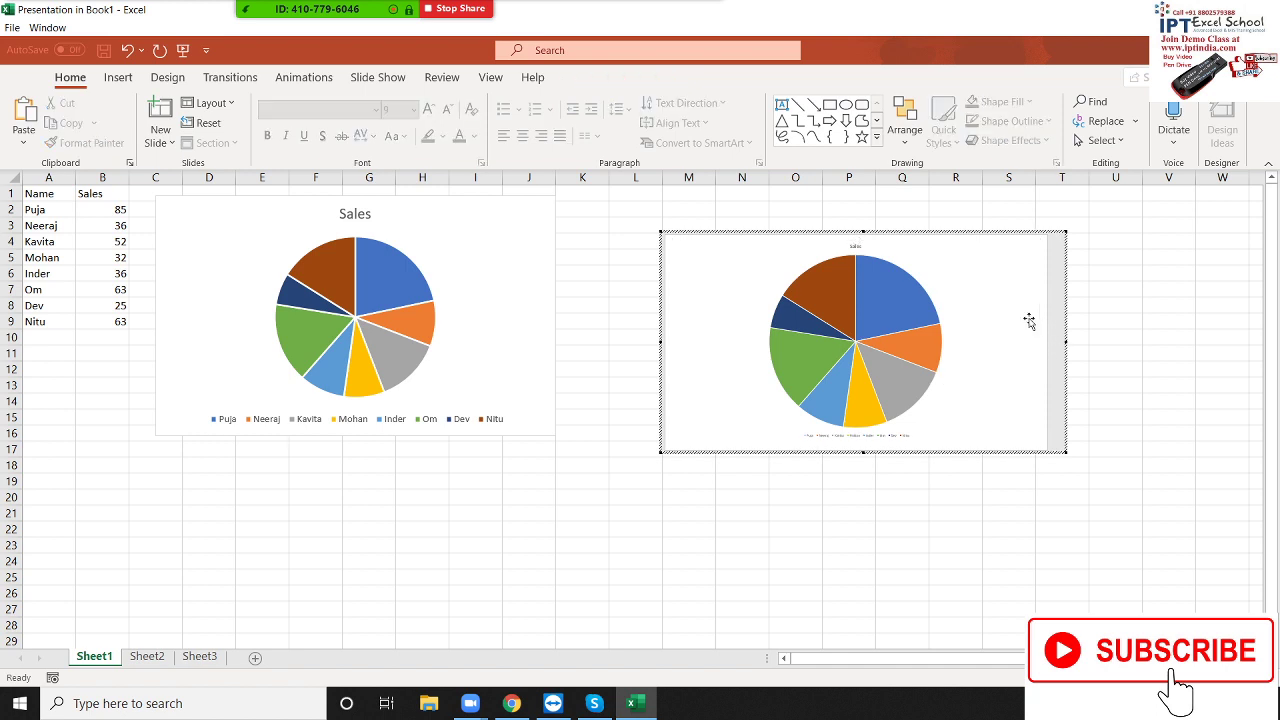
{"action": "left_click", "coordinate": [230, 78]}
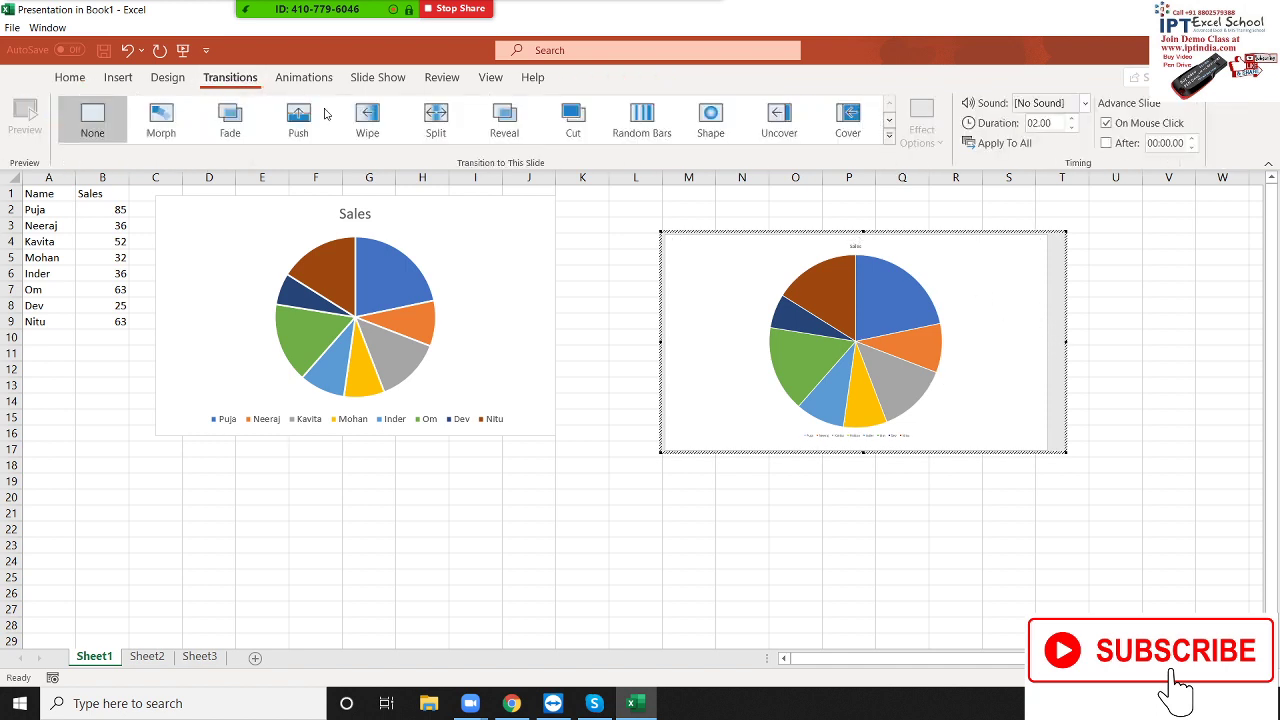
- Apply the Zoom transition to the slide and return to the worksheet
{"action": "left_click", "coordinate": [889, 139]}
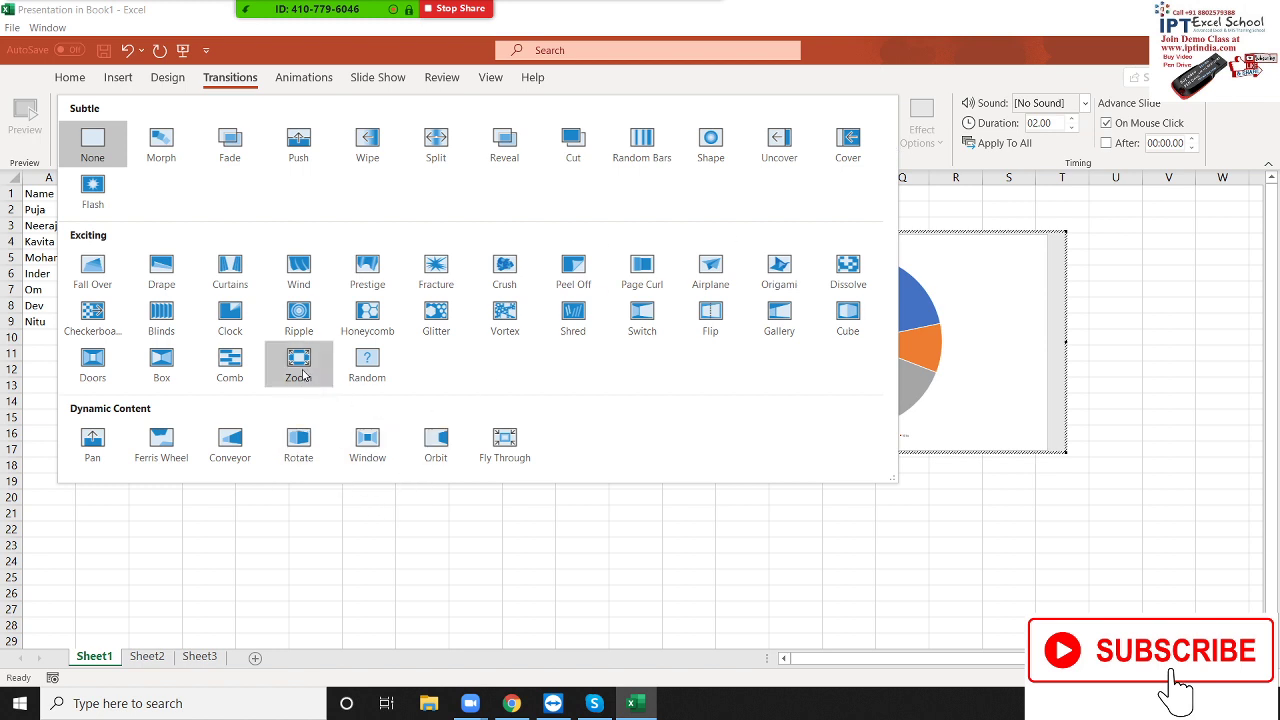
{"action": "left_click", "coordinate": [298, 366]}
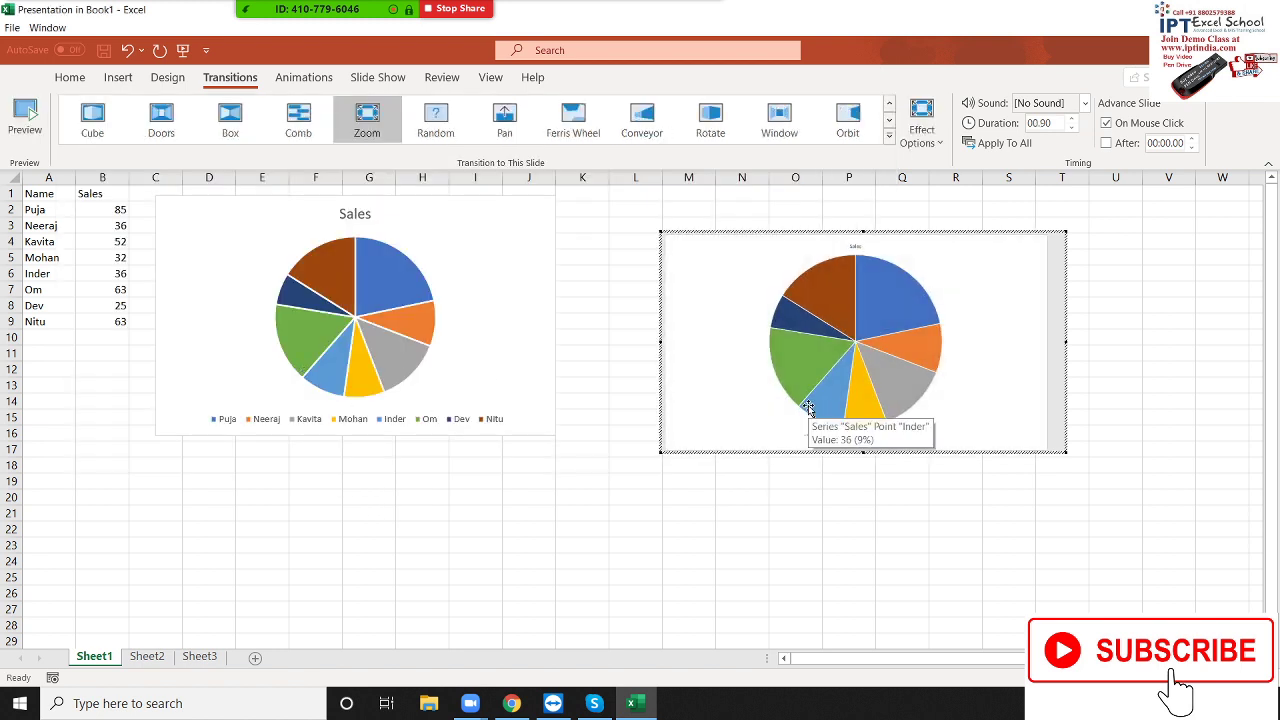
{"action": "left_click", "coordinate": [748, 491]}
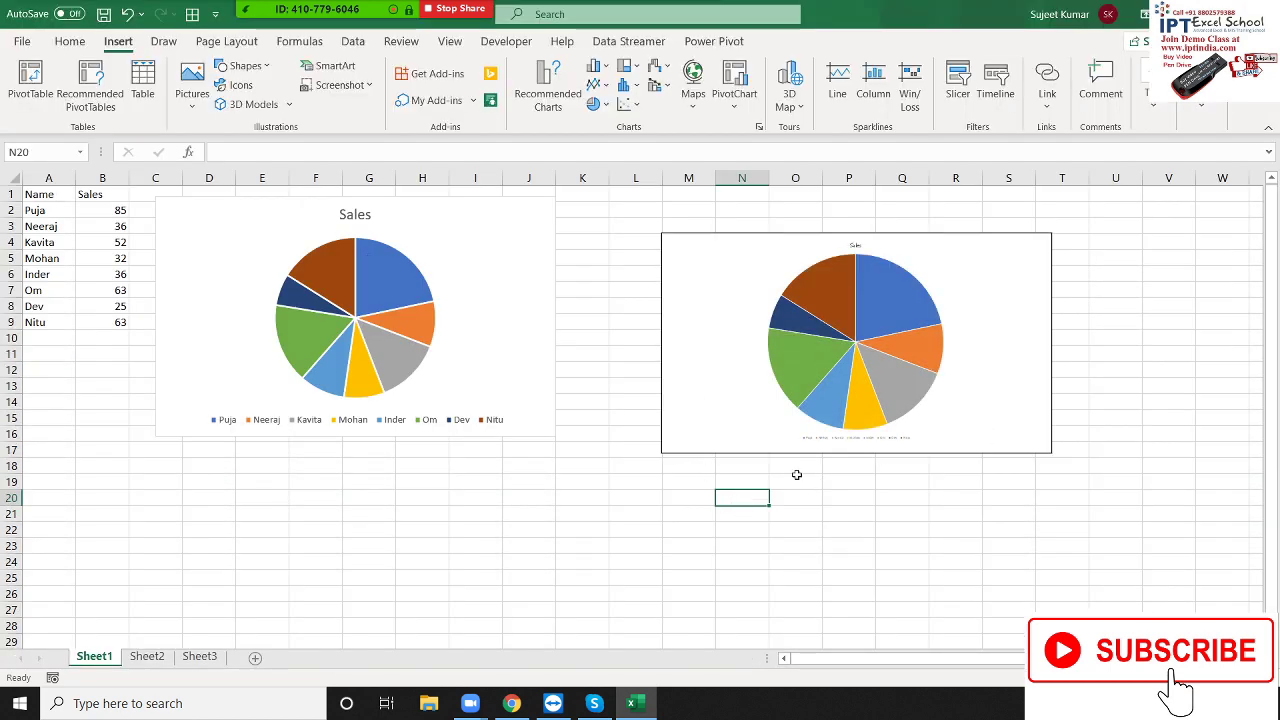
- Move the embedded slide up-left and play it full screen twice, exiting with Esc
{"action": "left_click_drag", "start_coordinate": [741, 261], "coordinate": [668, 234]}
{"action": "left_click", "coordinate": [670, 528]}
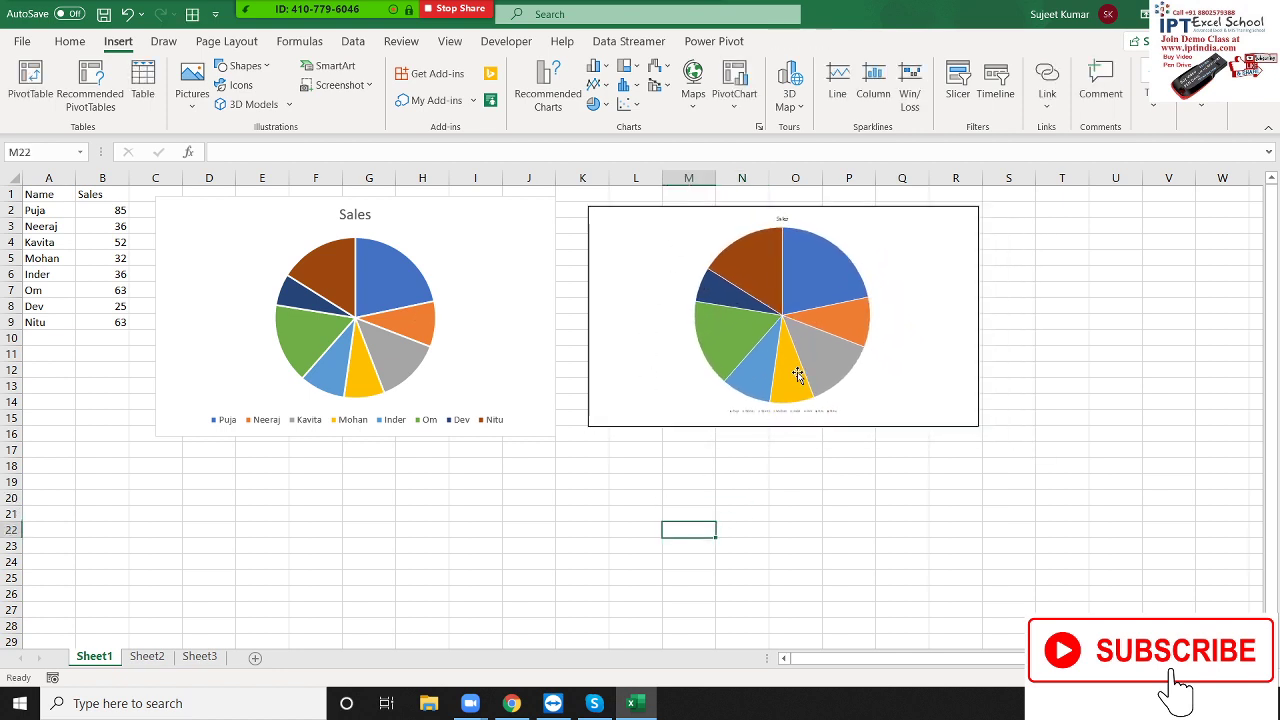
{"action": "double_click", "coordinate": [797, 374]}
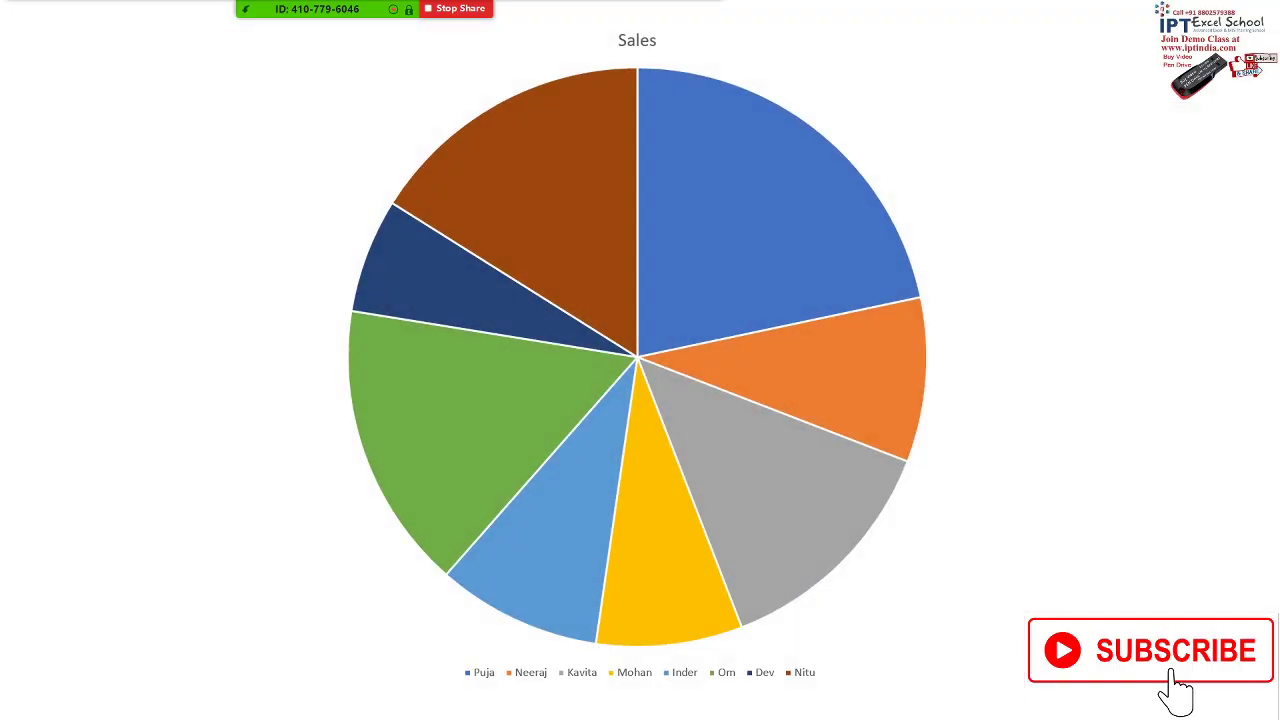
{"action": "key", "text": "Escape"}
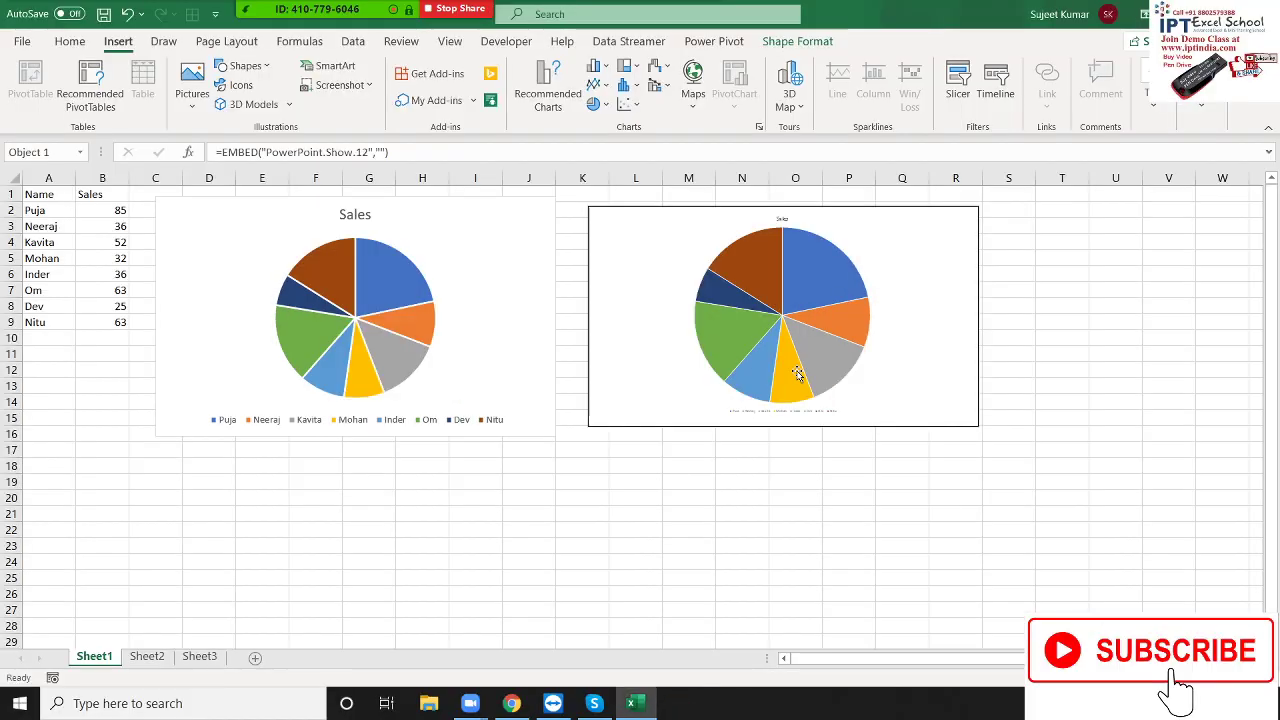
{"action": "left_click", "coordinate": [805, 480]}
{"action": "double_click", "coordinate": [797, 349]}
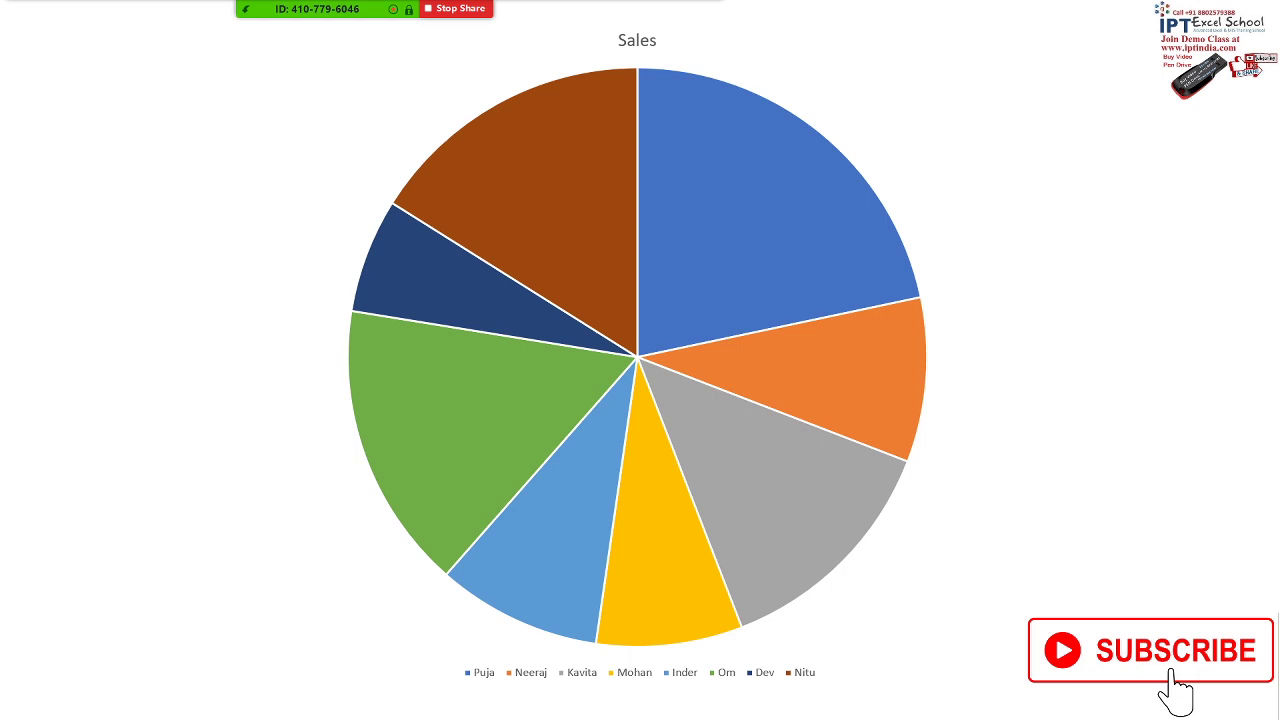
{"action": "key", "text": "Escape"}
{"action": "left_click", "coordinate": [665, 483]}
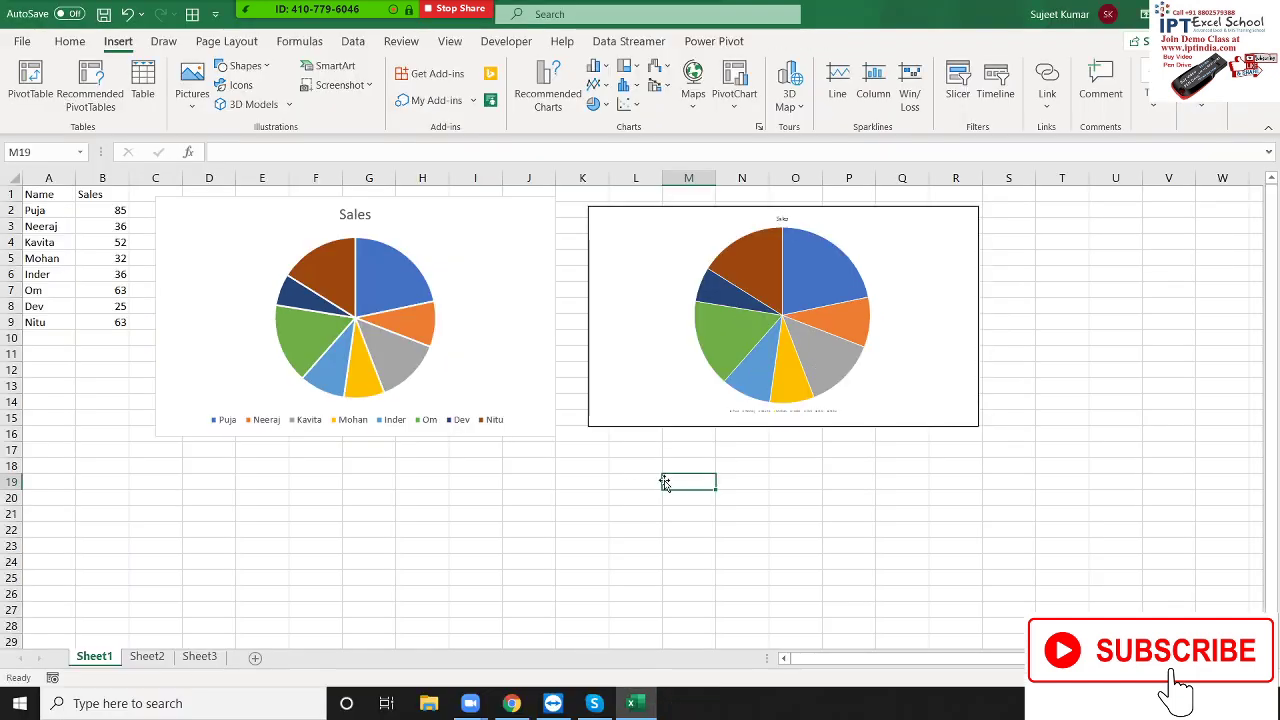
{"action": "left_click", "coordinate": [125, 481]}
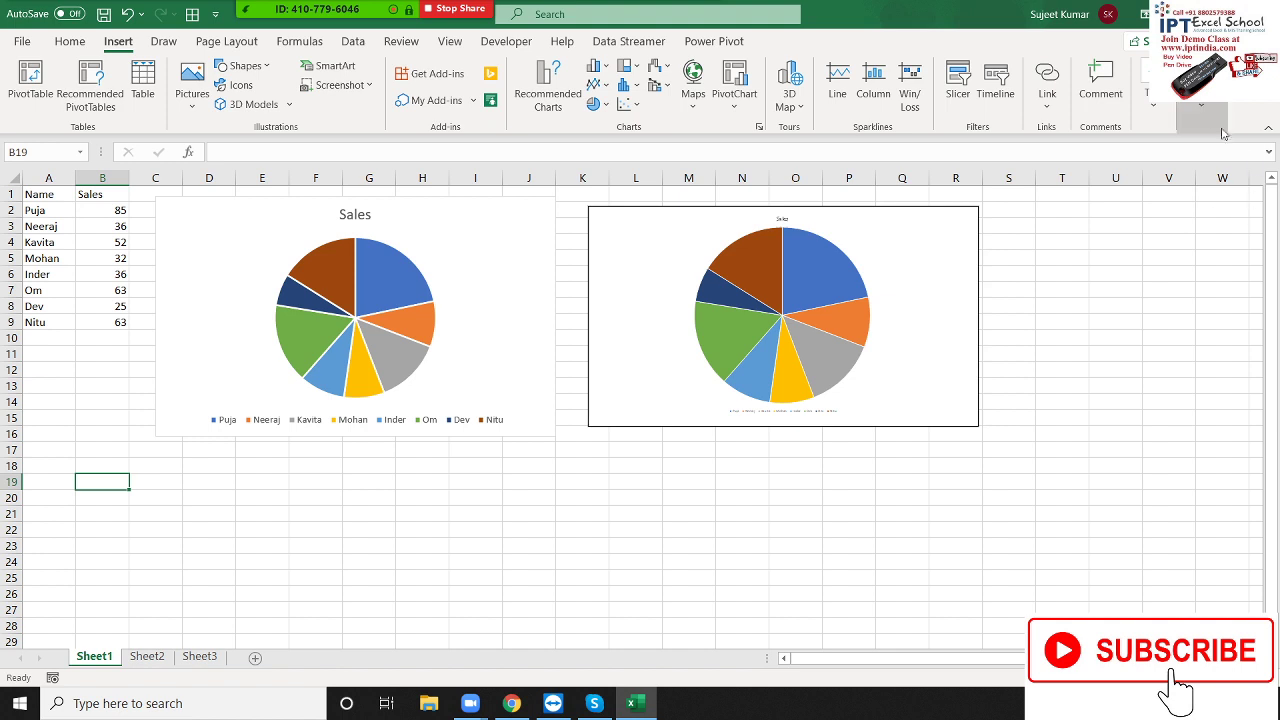
- Choose Package as the object type in the Insert Object dialog
{"action": "left_click", "coordinate": [1158, 98]}
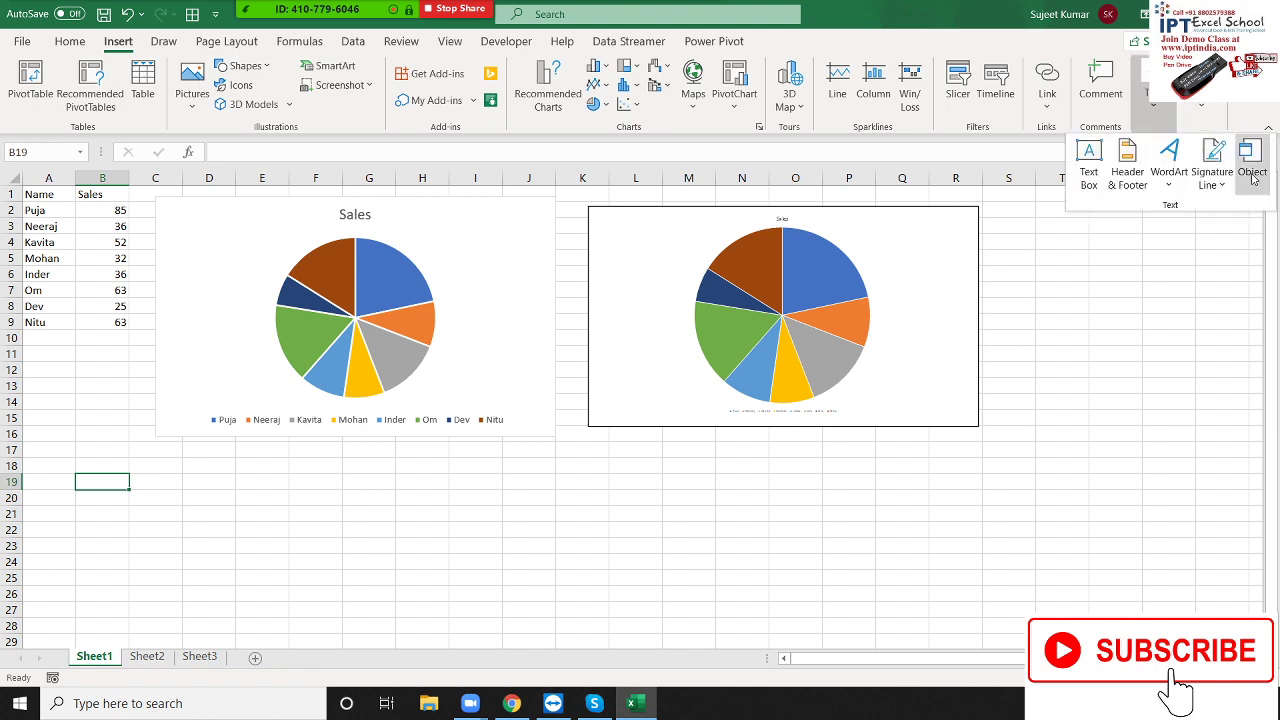
{"action": "left_click", "coordinate": [1250, 172]}
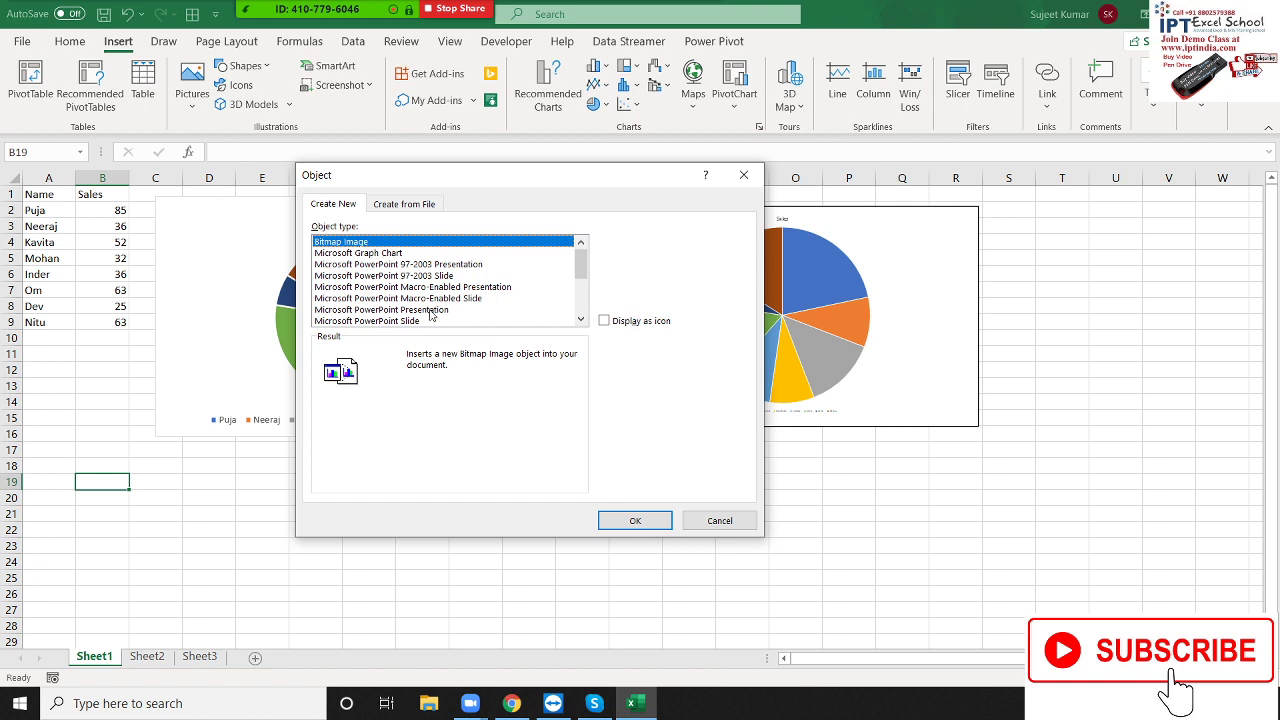
{"action": "scroll", "coordinate": [430, 314], "scroll_direction": "down", "scroll_amount": 4}
{"action": "scroll", "coordinate": [432, 315], "scroll_direction": "up", "scroll_amount": 1}
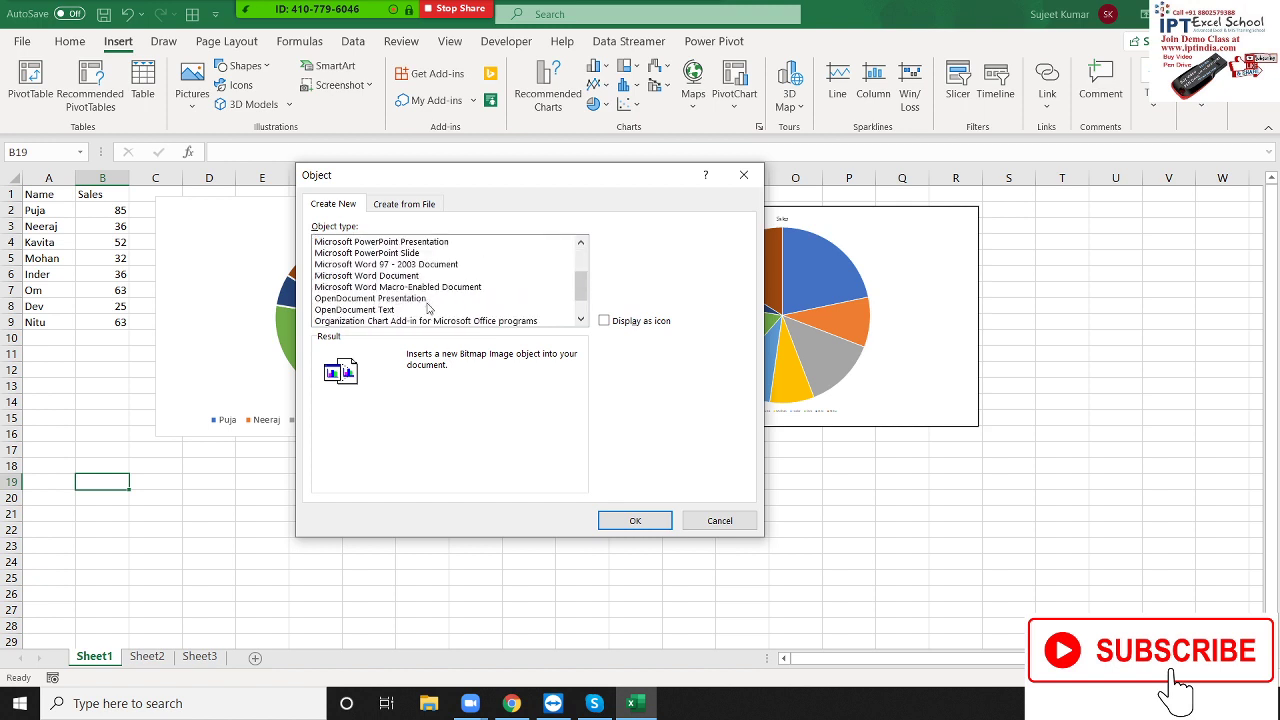
{"action": "scroll", "coordinate": [424, 317], "scroll_direction": "down", "scroll_amount": 1}
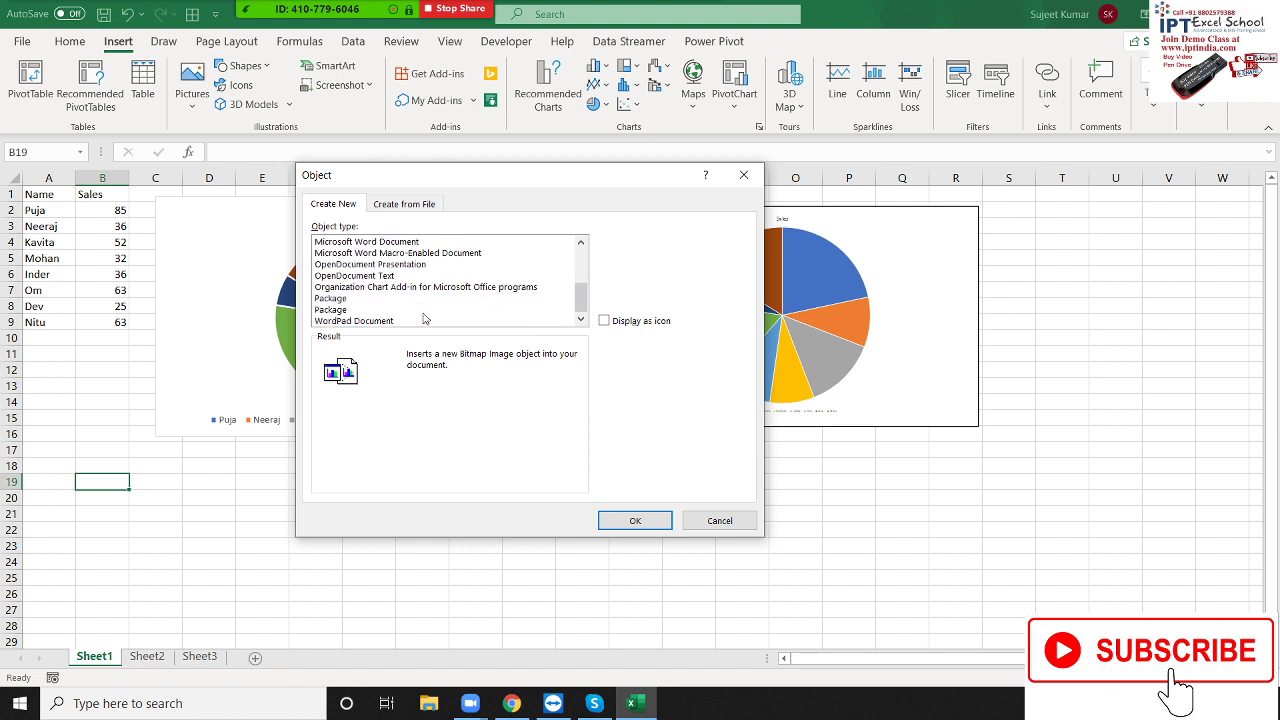
{"action": "left_click", "coordinate": [341, 299]}
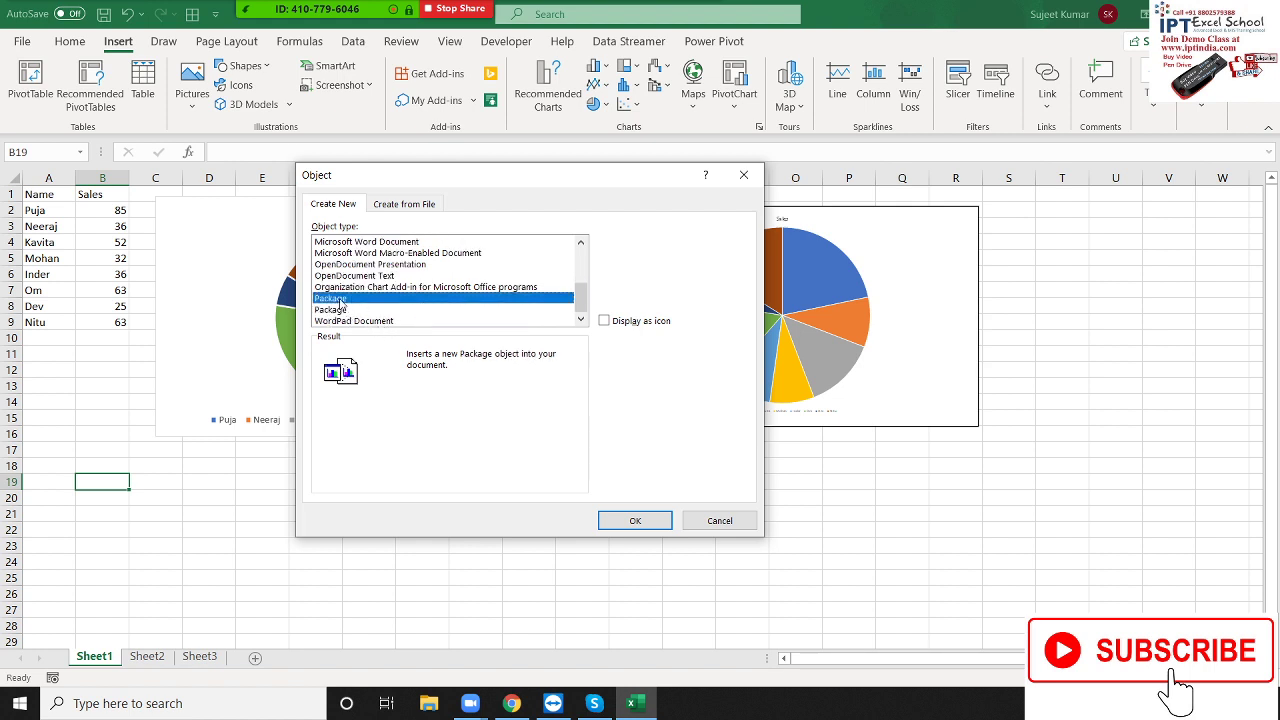
{"action": "left_click", "coordinate": [625, 520]}
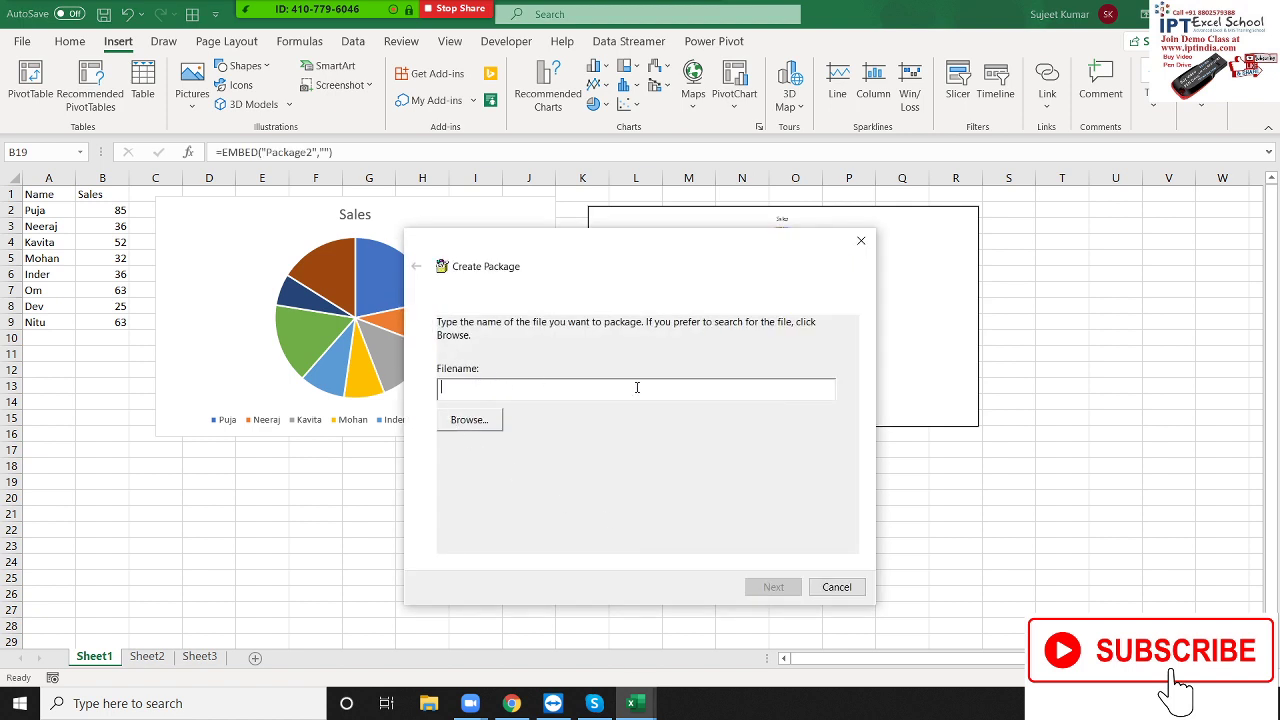
- Package MSCT.pdf from F:\2020 and finish the Create Package wizard
{"action": "left_click", "coordinate": [482, 419]}
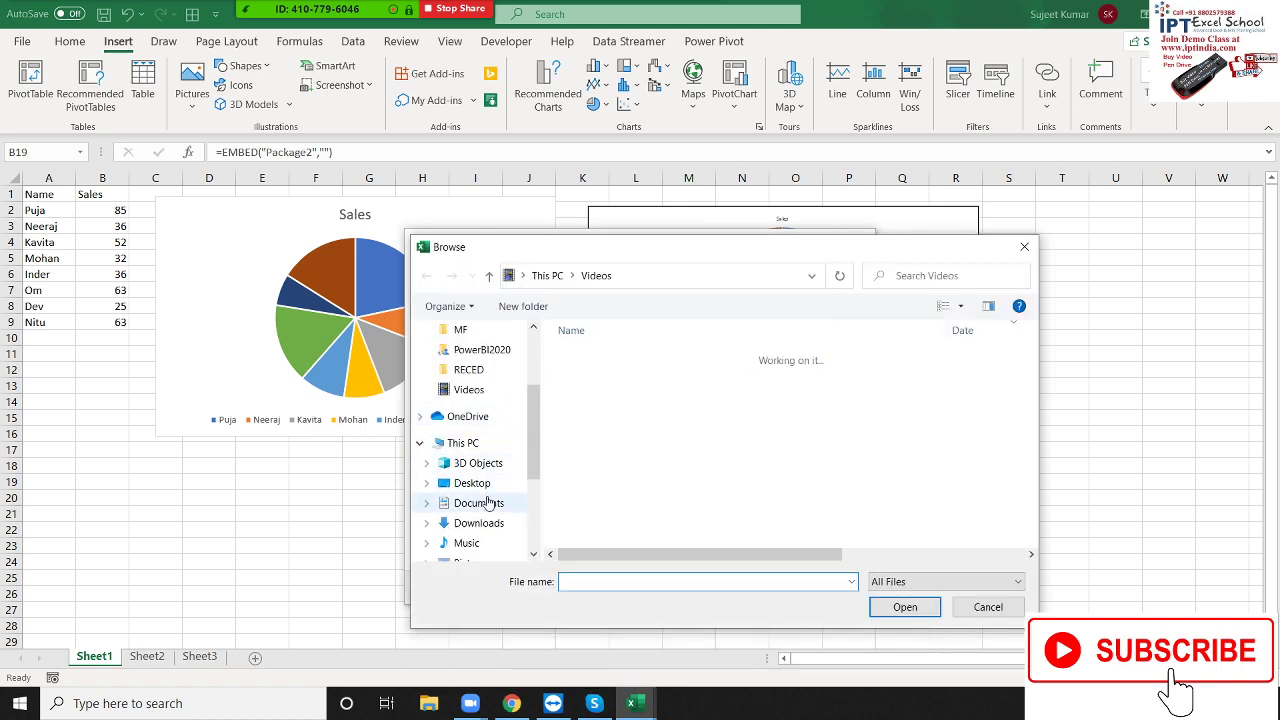
{"action": "left_click", "coordinate": [890, 588]}
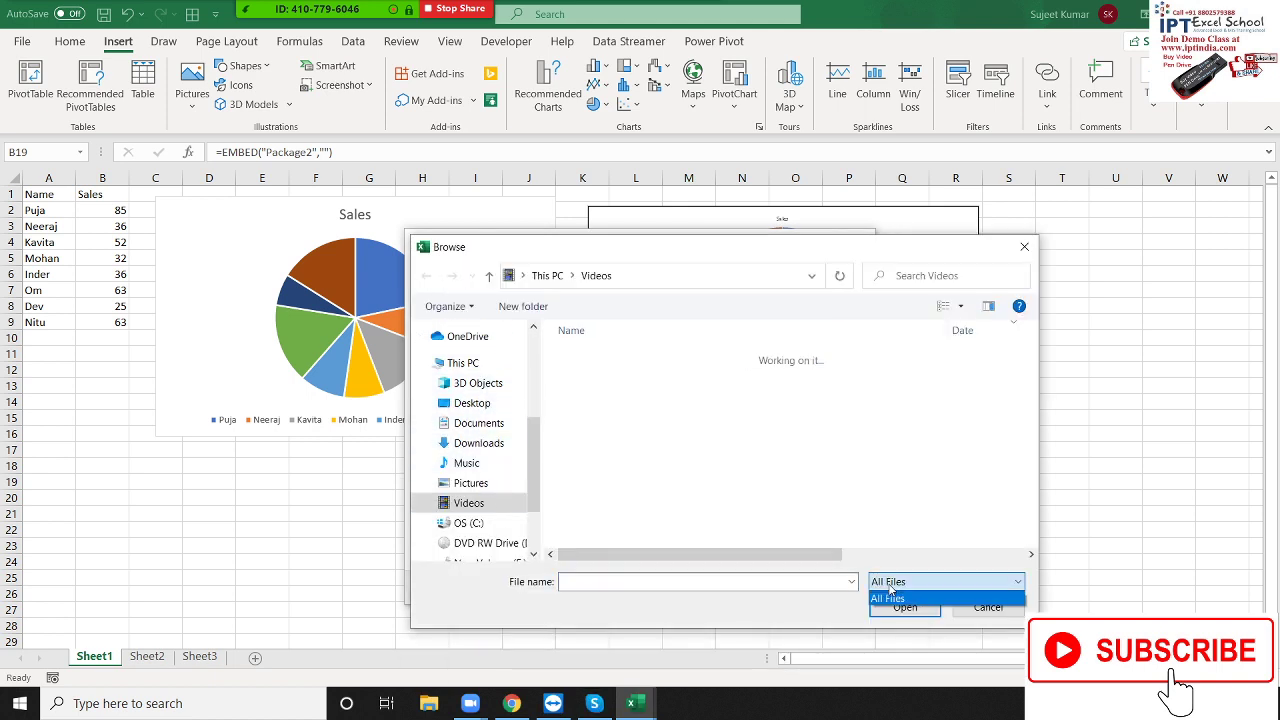
{"action": "left_click", "coordinate": [890, 597]}
{"action": "scroll", "coordinate": [493, 490], "scroll_direction": "down", "scroll_amount": 1}
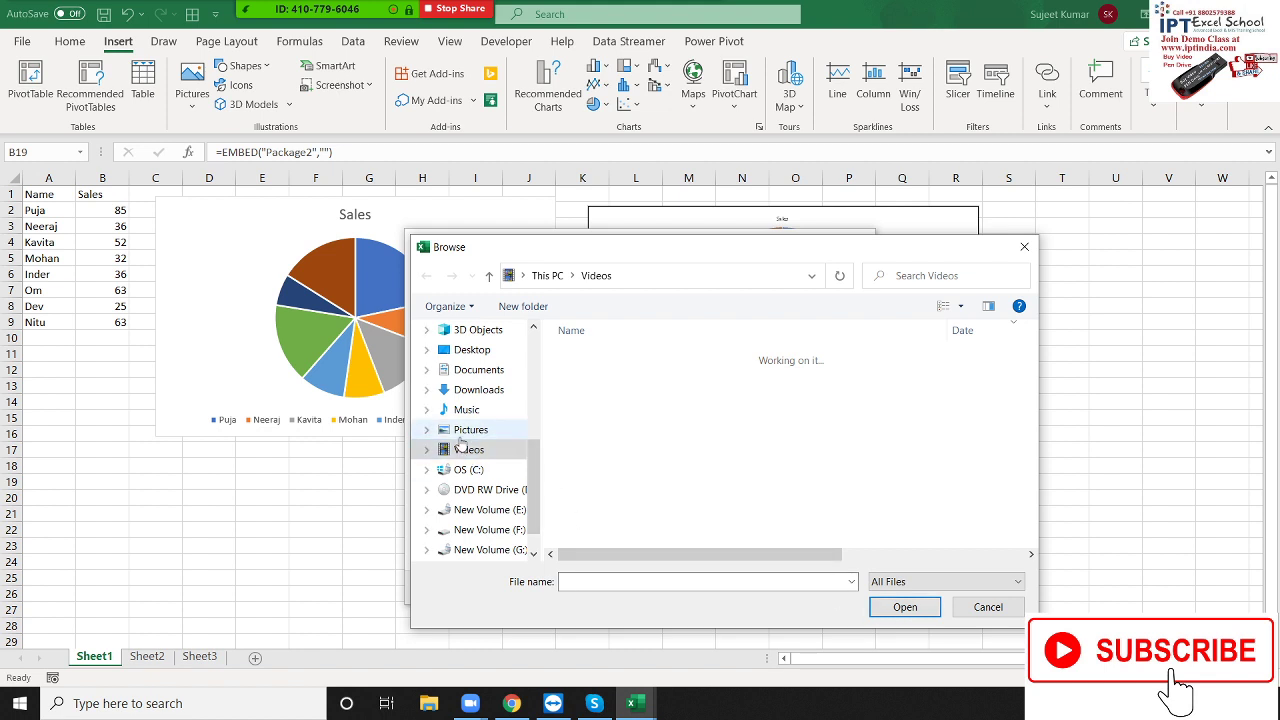
{"action": "left_click", "coordinate": [461, 434]}
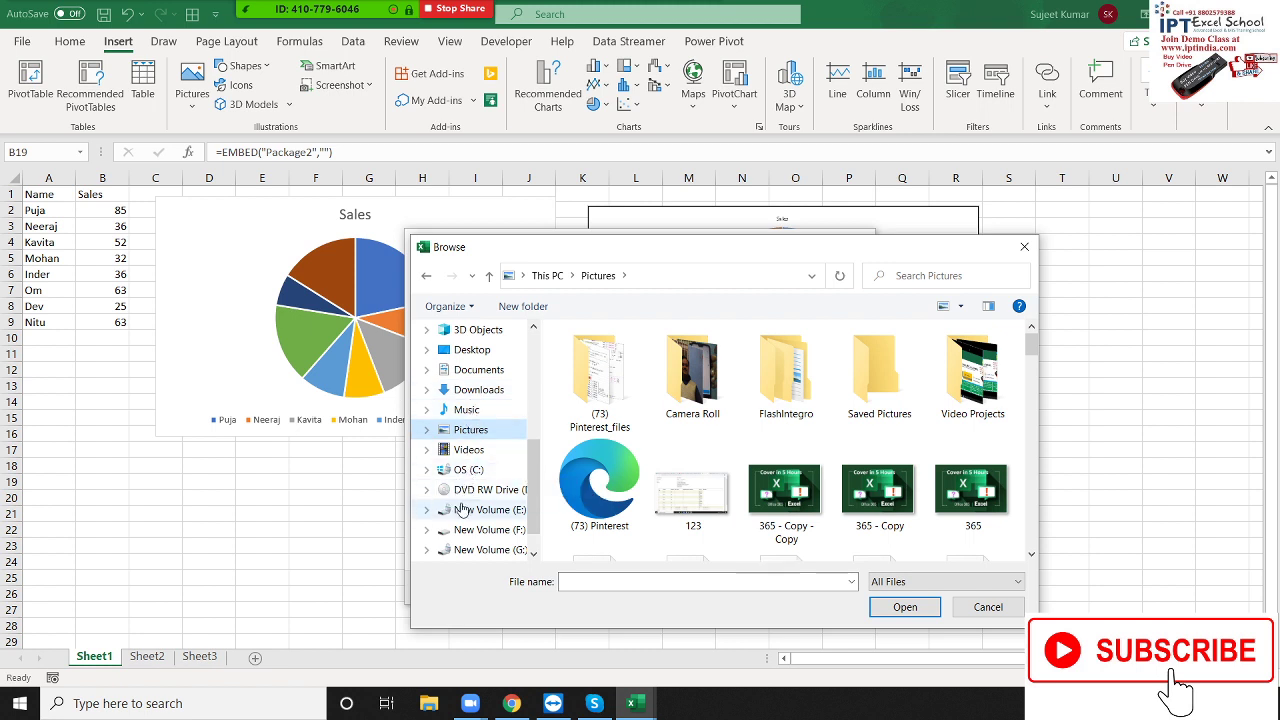
{"action": "left_click", "coordinate": [461, 509]}
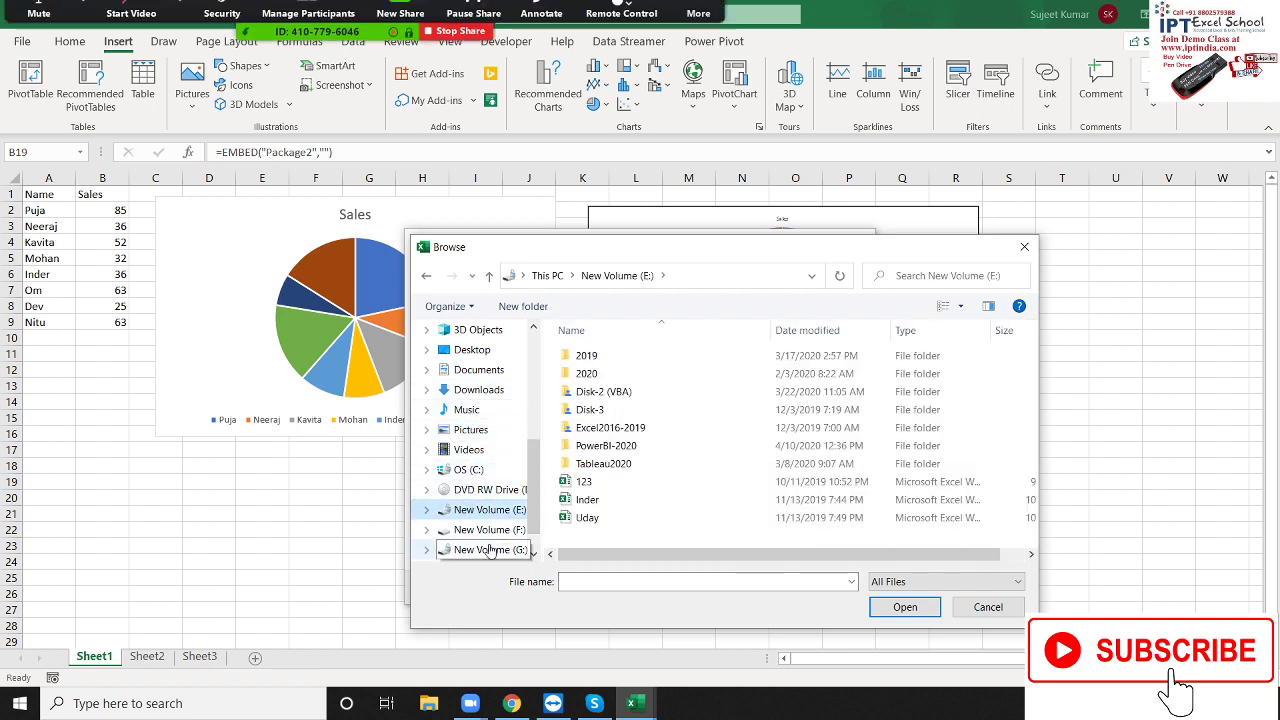
{"action": "left_click", "coordinate": [485, 530]}
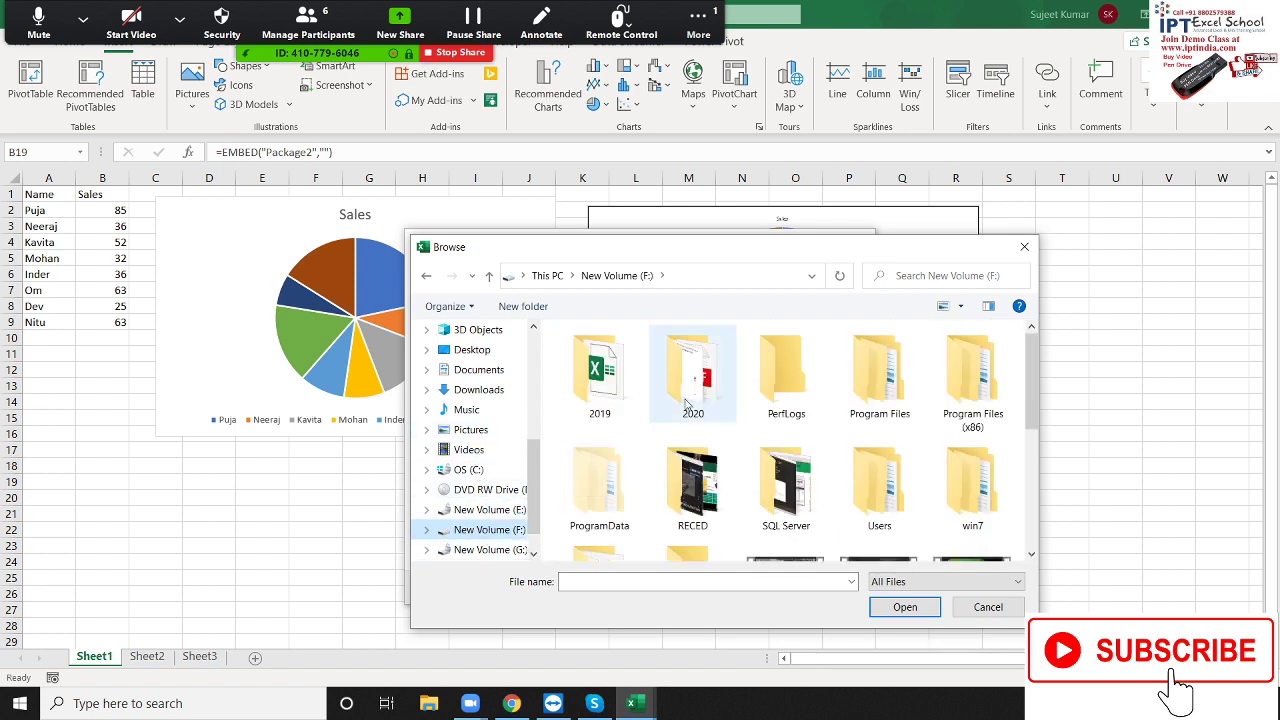
{"action": "double_click", "coordinate": [690, 395]}
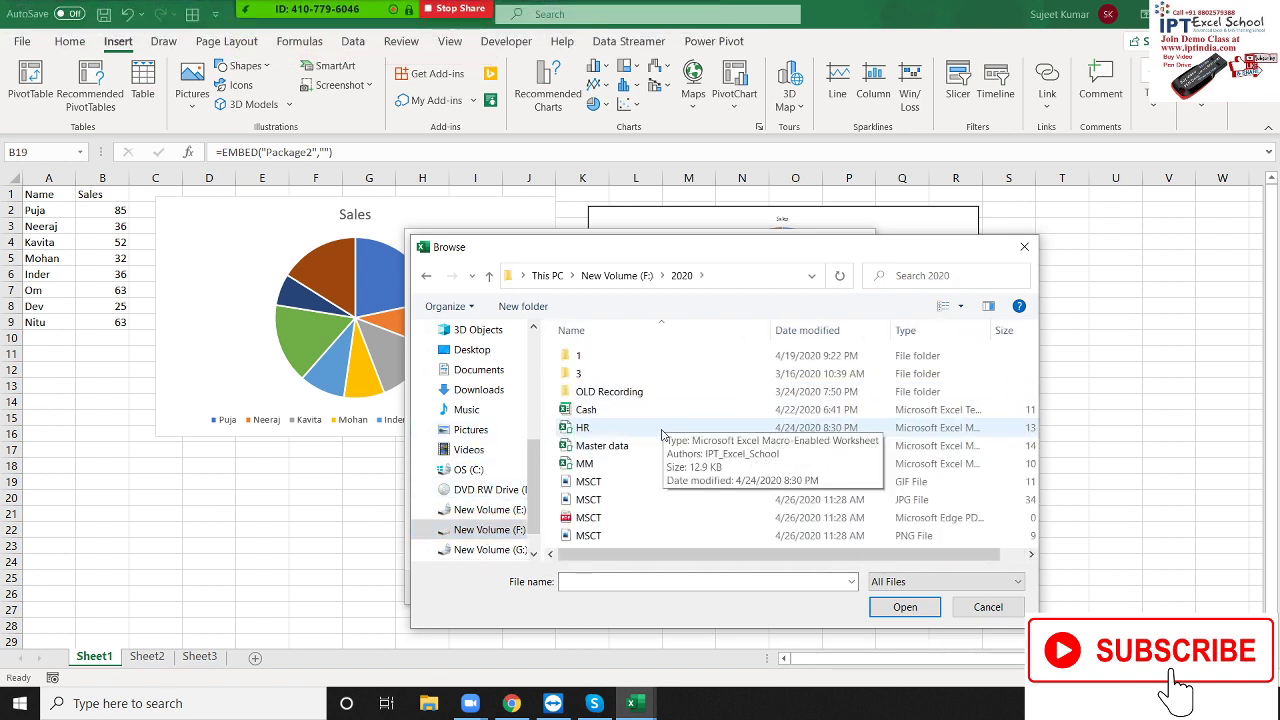
{"action": "left_click", "coordinate": [624, 517]}
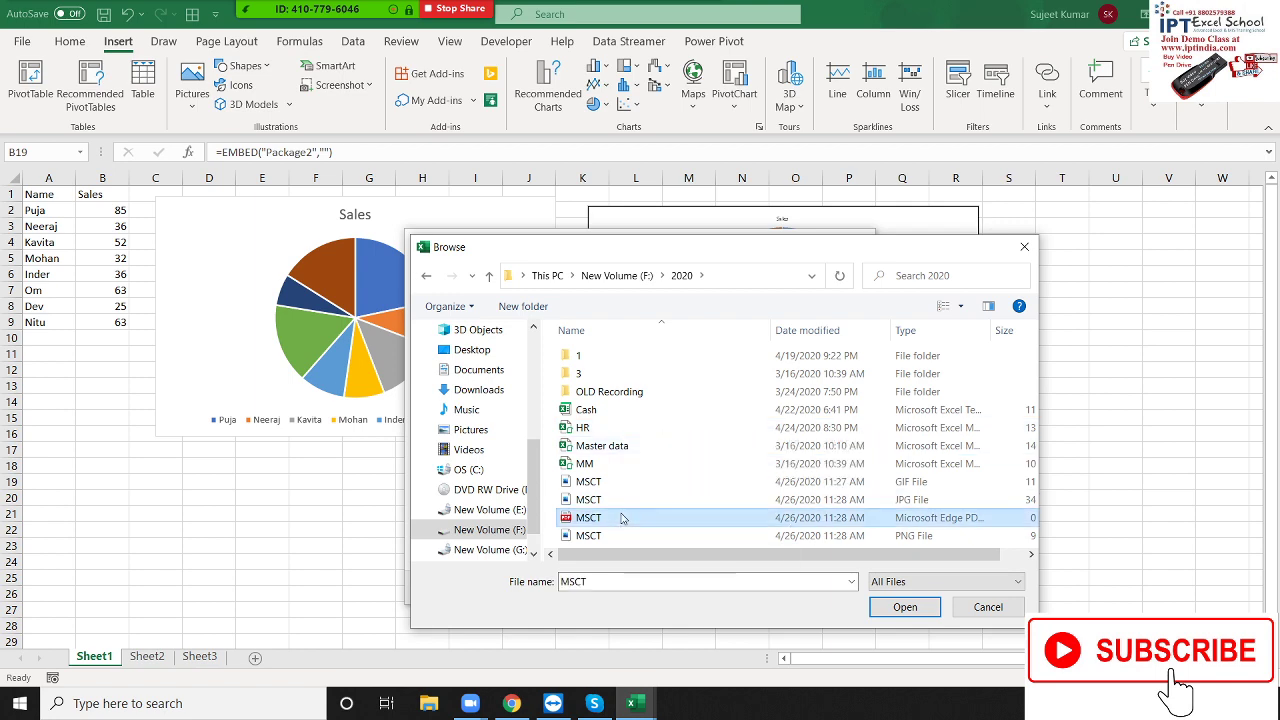
{"action": "left_click", "coordinate": [921, 612]}
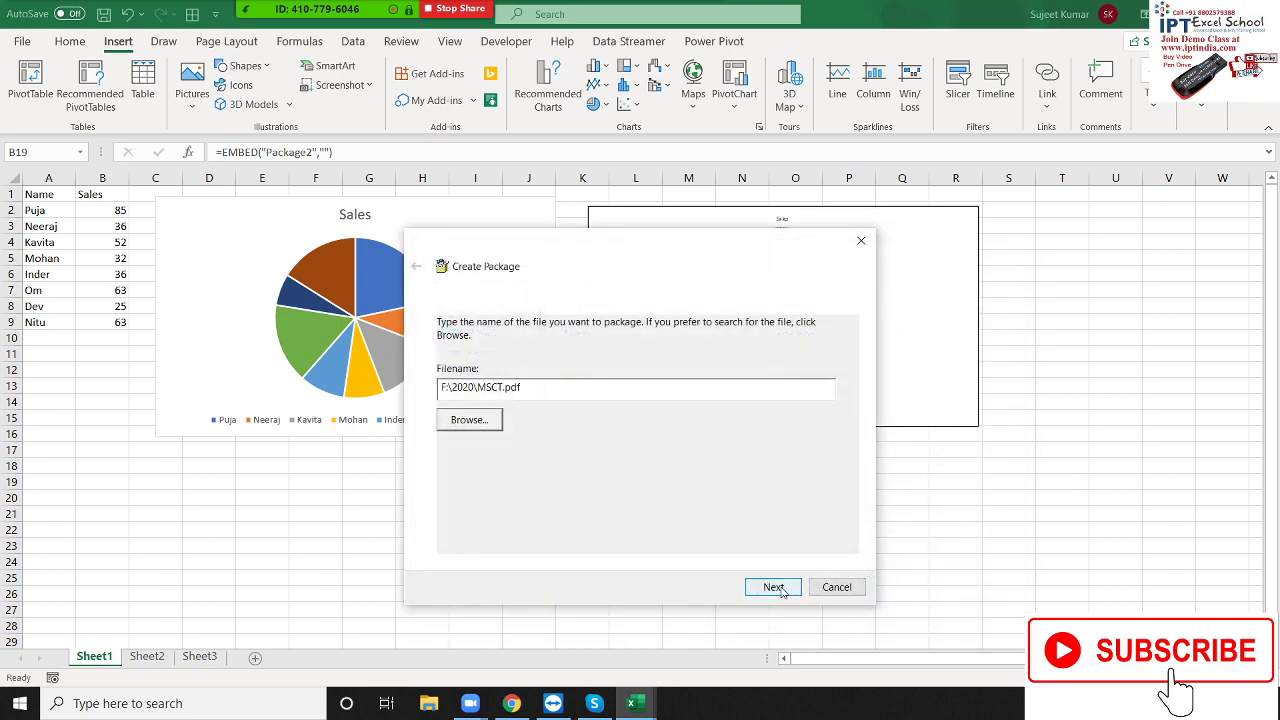
{"action": "left_click", "coordinate": [781, 589]}
{"action": "left_click", "coordinate": [776, 587]}
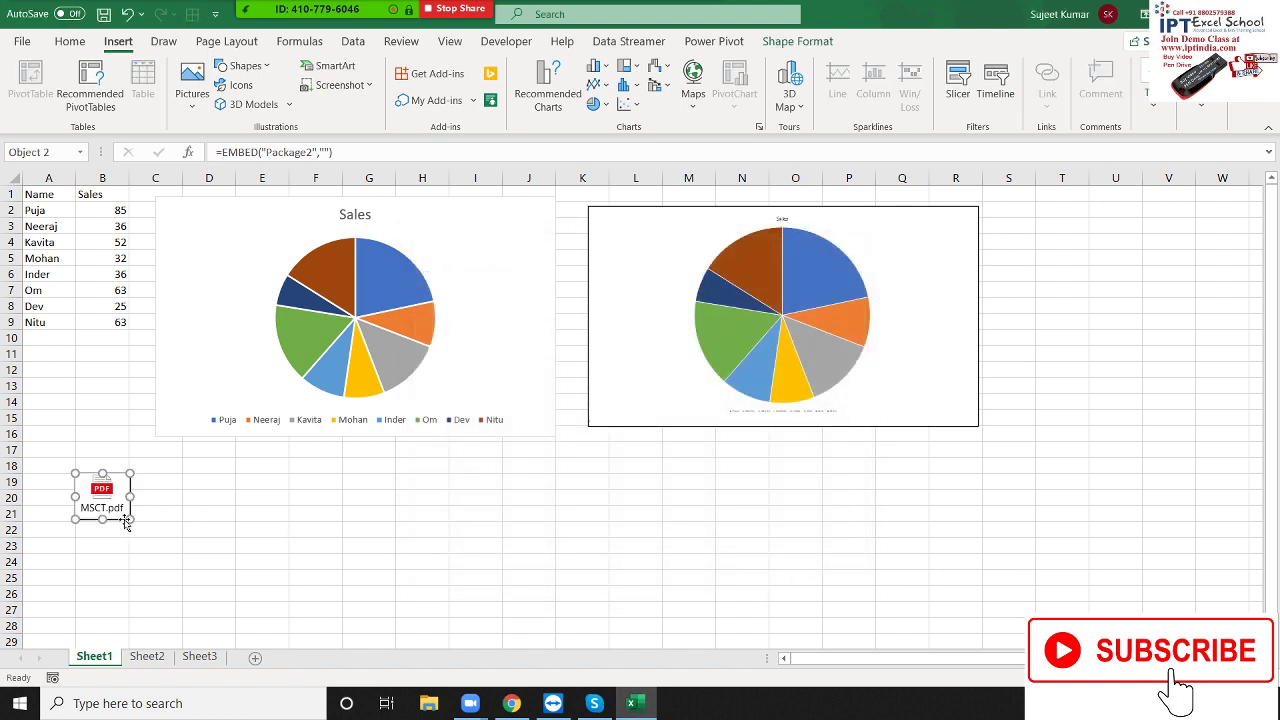
- Enlarge the MSCT.pdf package icon, cancel the open-contents prompt, and deselect it
{"action": "left_click_drag", "start_coordinate": [132, 522], "coordinate": [215, 590]}
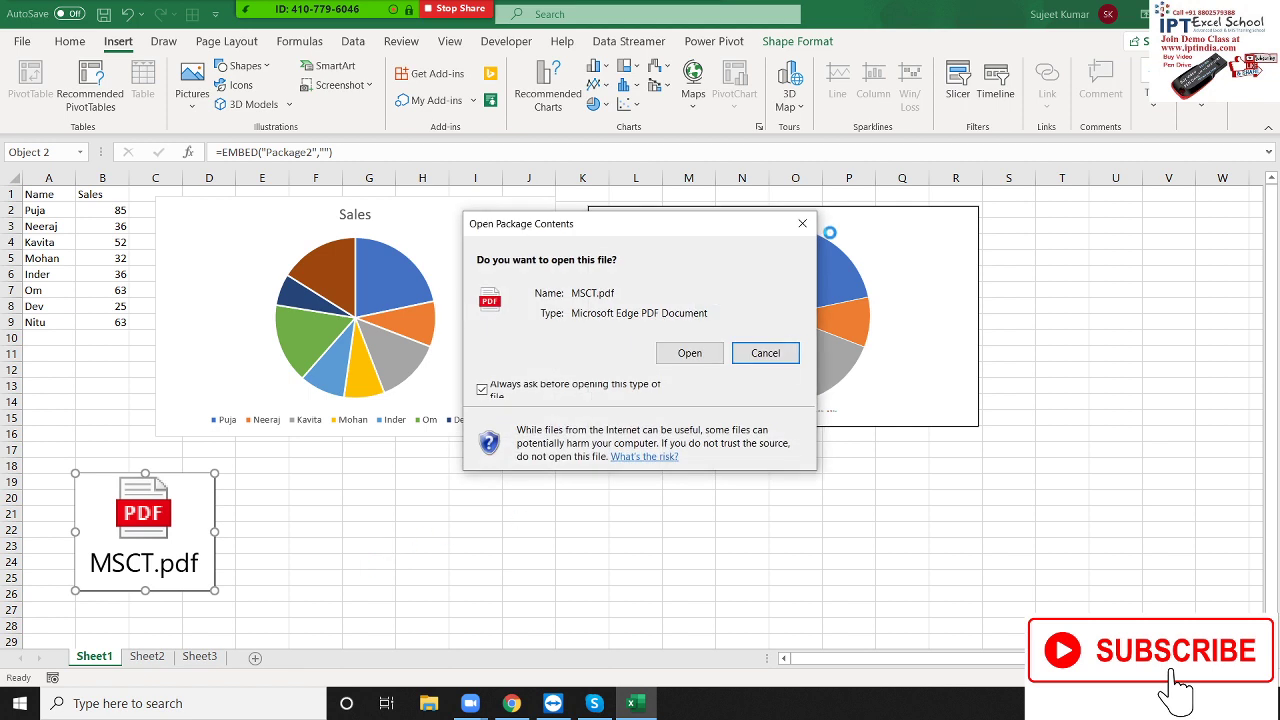
{"action": "left_click", "coordinate": [765, 353]}
{"action": "left_click", "coordinate": [560, 500]}
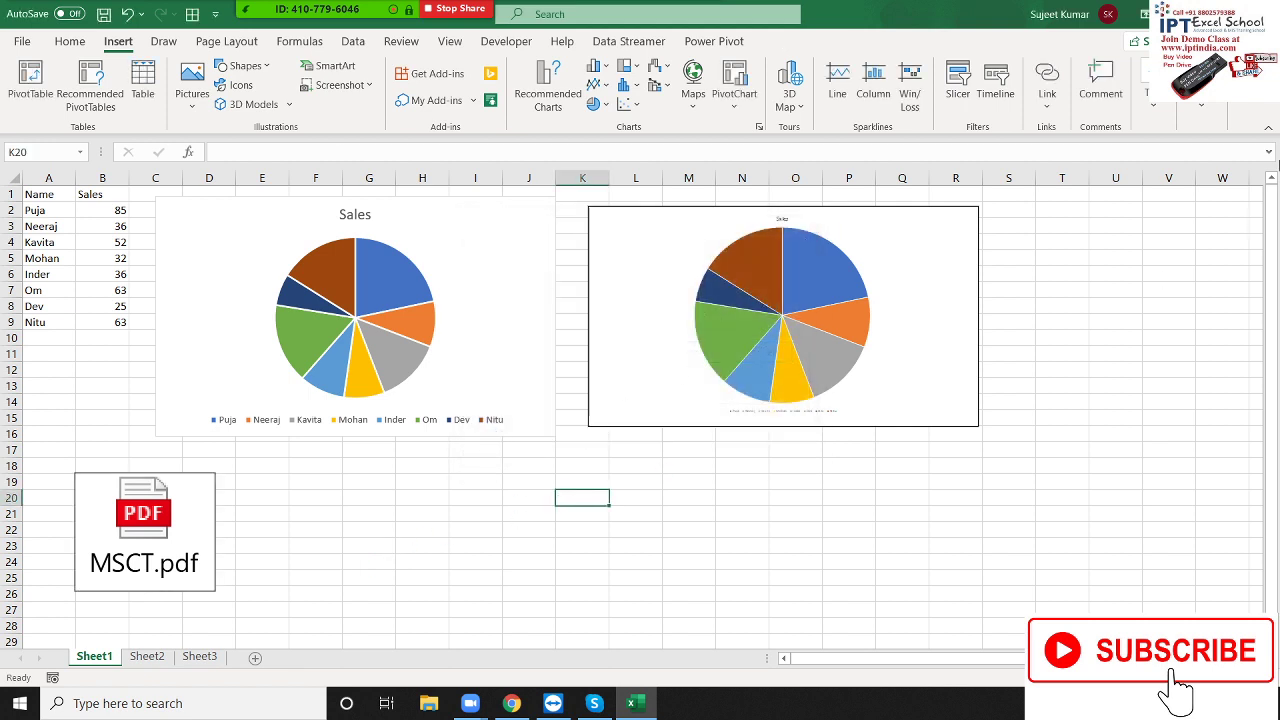
{"action": "left_click", "coordinate": [1162, 115]}
- Choose Documents\DT.xlsm as the source file for a new object created from file
{"action": "left_click", "coordinate": [1253, 181]}
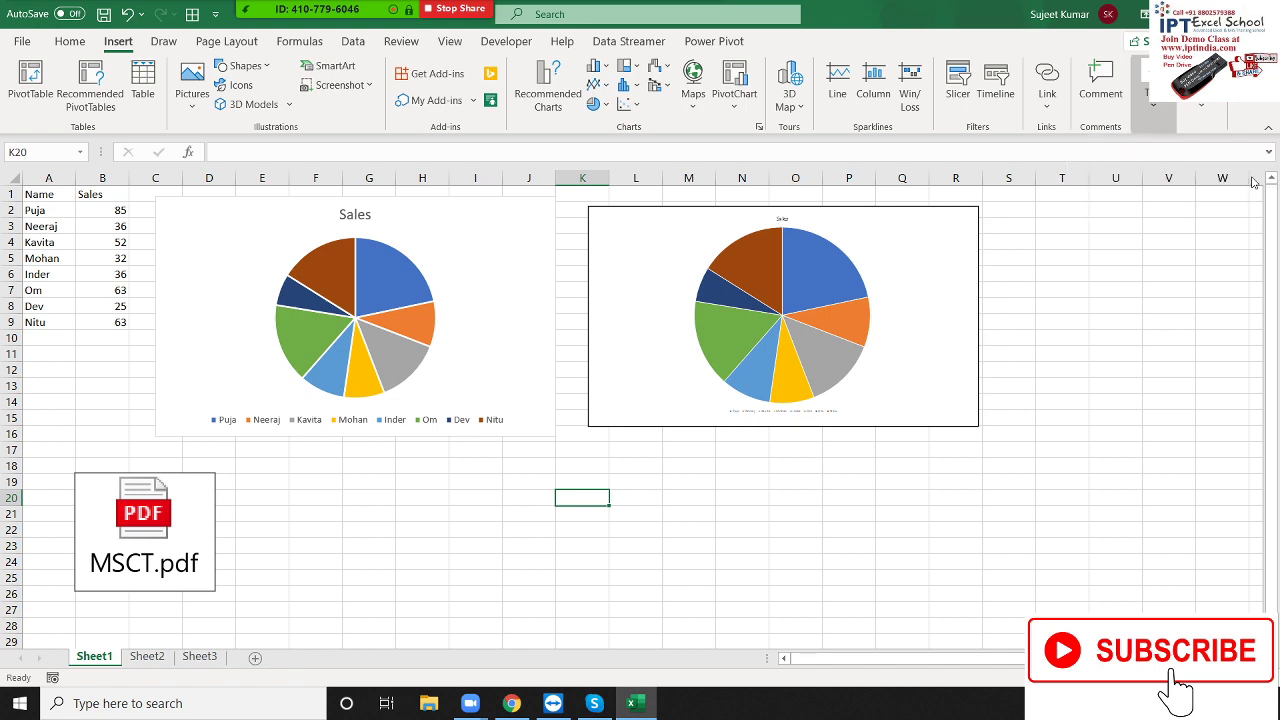
{"action": "left_click", "coordinate": [424, 203]}
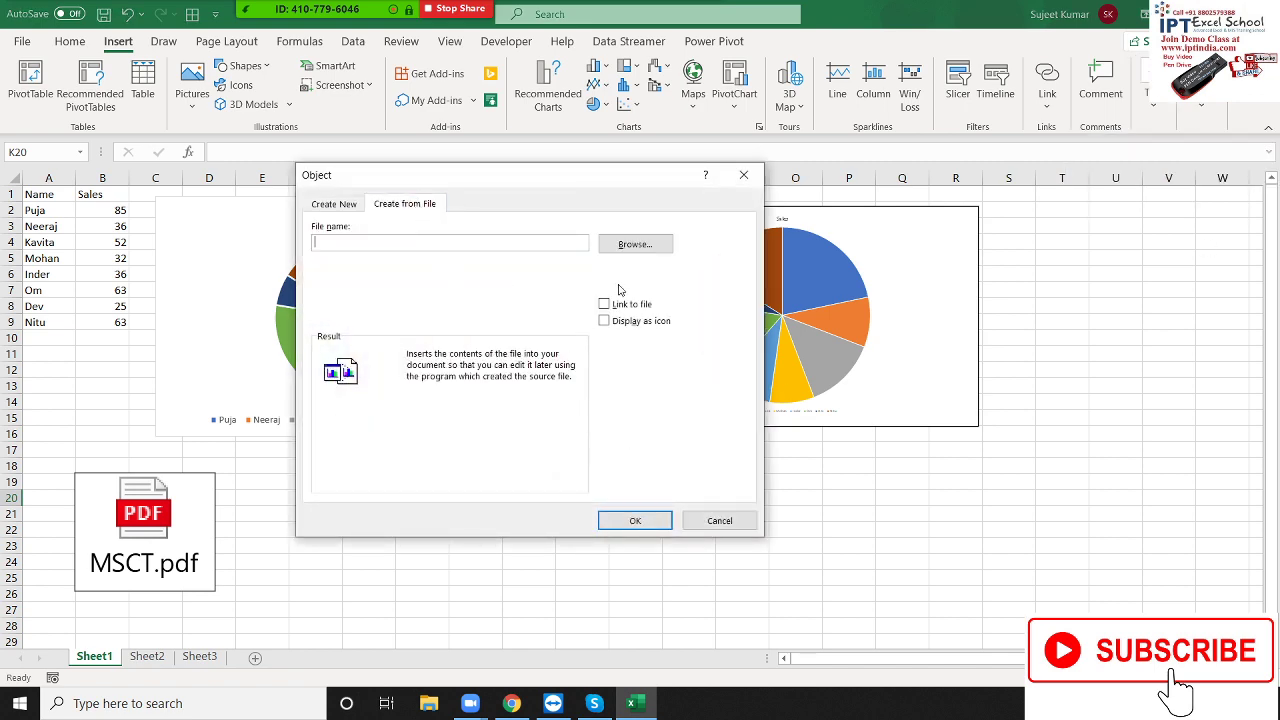
{"action": "left_click", "coordinate": [634, 250]}
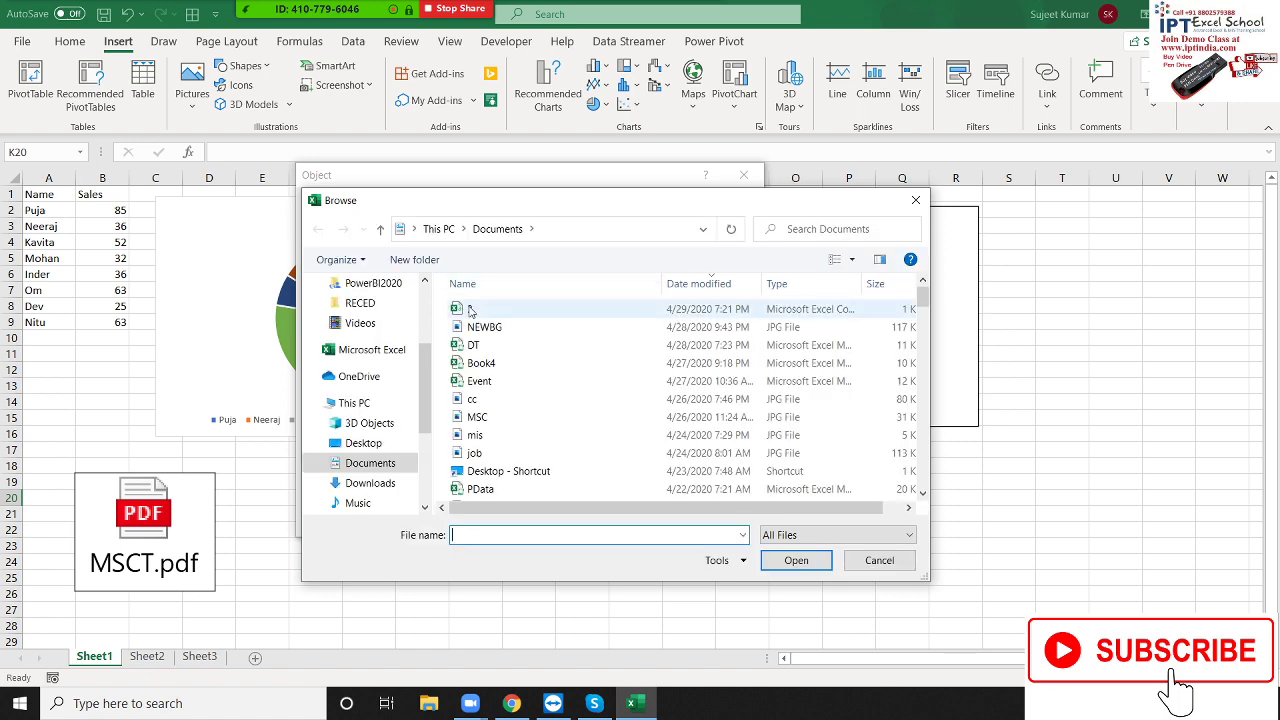
{"action": "left_click", "coordinate": [510, 345]}
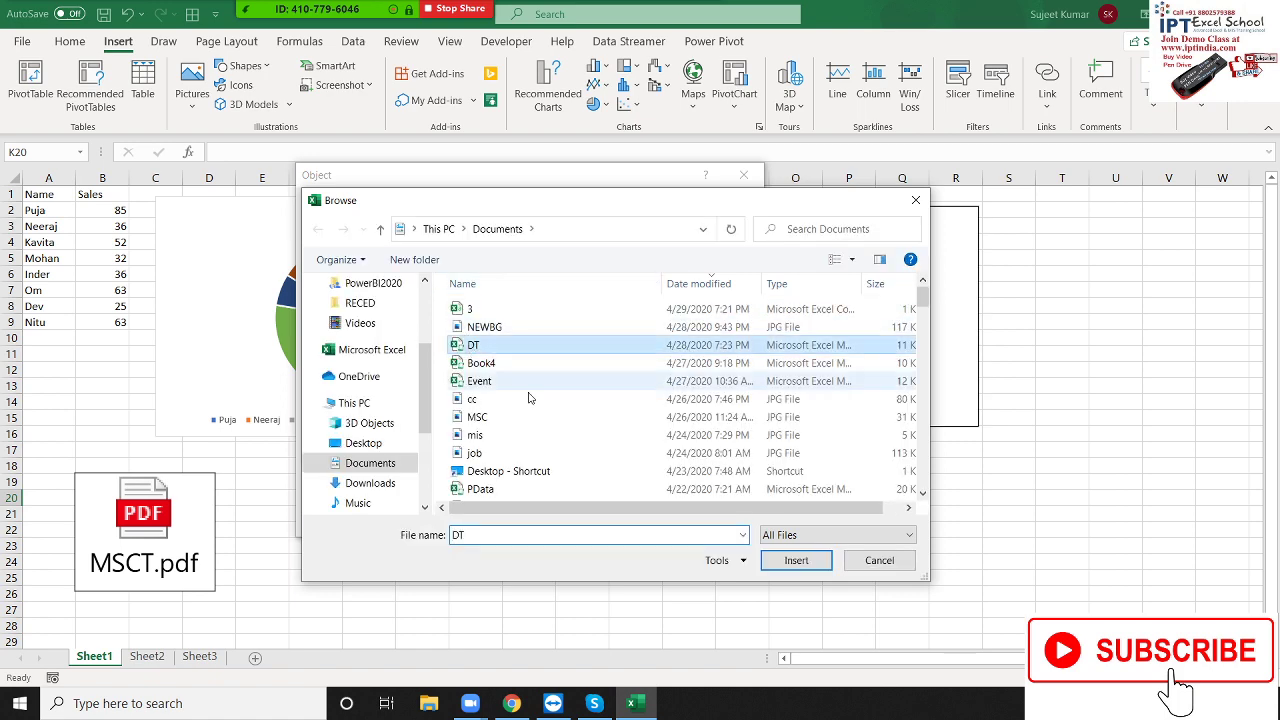
{"action": "left_click", "coordinate": [796, 560]}
- Insert it linked and displayed as an icon, then place it near T5 beside the second pie chart
{"action": "left_click", "coordinate": [610, 305]}
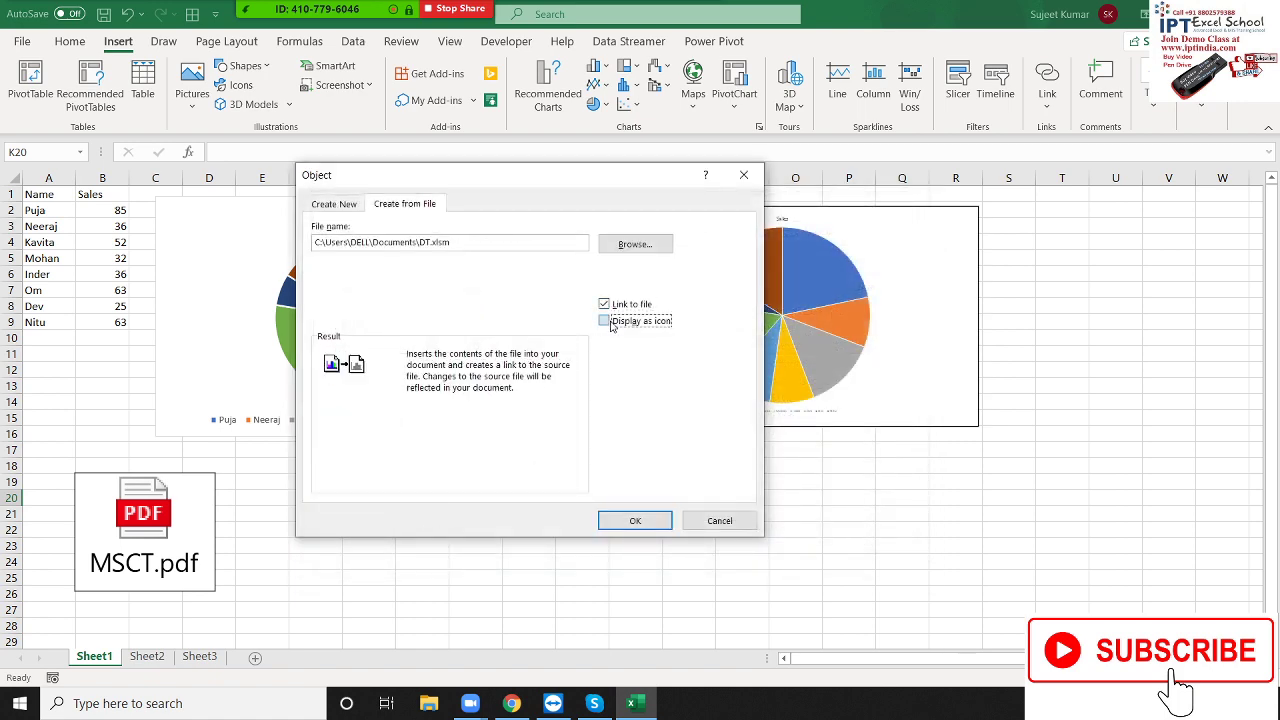
{"action": "left_click", "coordinate": [606, 321]}
{"action": "left_click", "coordinate": [632, 520]}
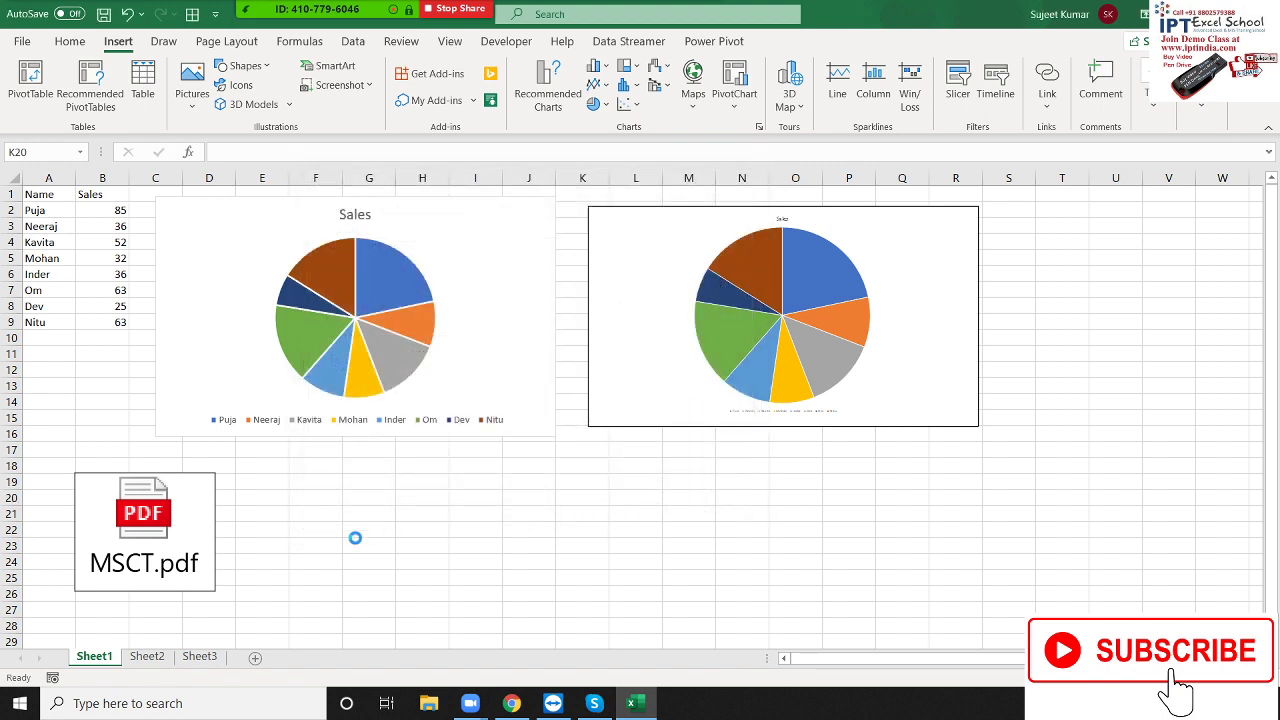
{"action": "mouse_move", "coordinate": [590, 528]}
{"action": "left_mouse_down"}
{"action": "mouse_move", "coordinate": [1054, 275]}
{"action": "mouse_move", "coordinate": [1190, 364]}
{"action": "left_mouse_up"}
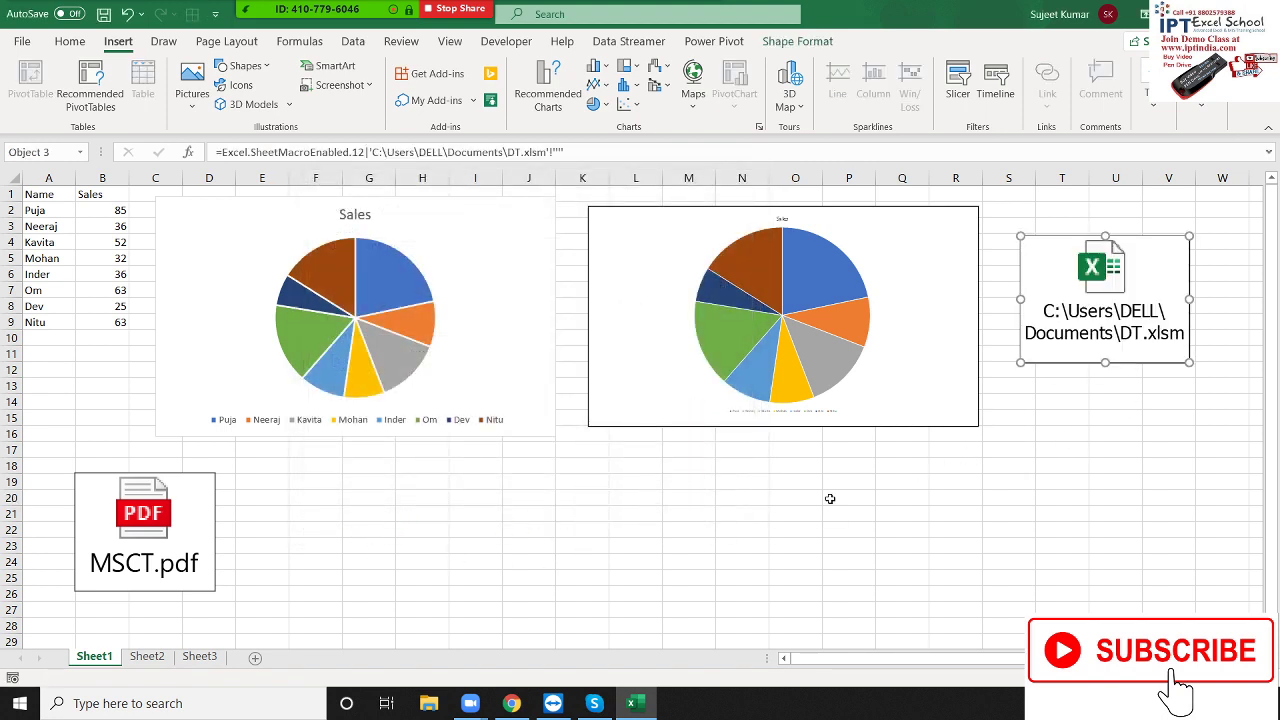
{"action": "left_click", "coordinate": [692, 516]}
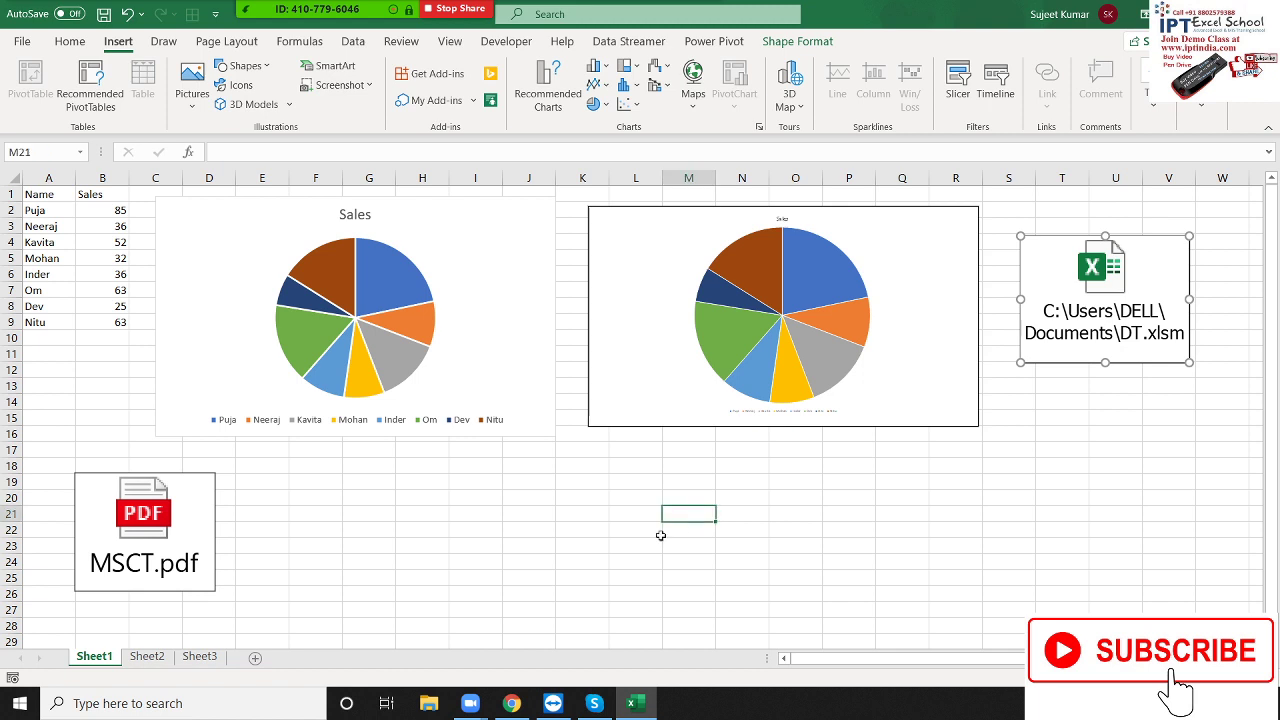
{"action": "left_click", "coordinate": [140, 658]}
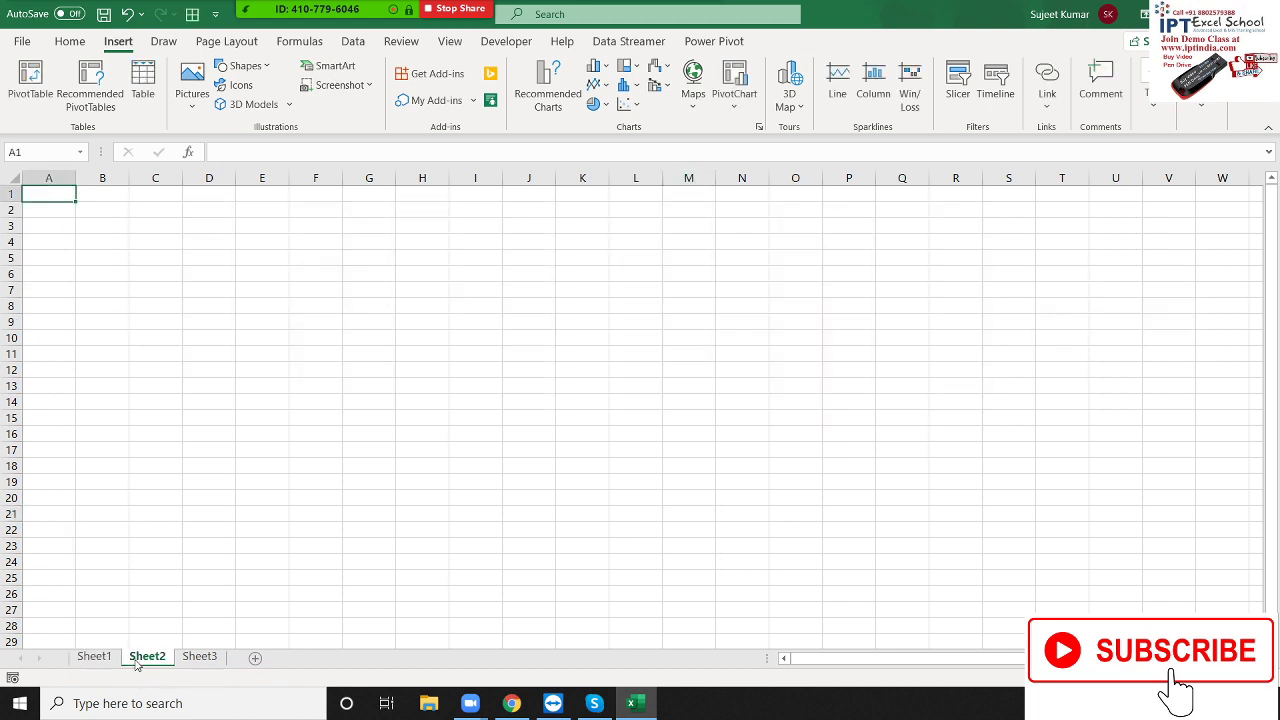
{"action": "left_click", "coordinate": [1190, 110]}
{"action": "left_click", "coordinate": [1224, 105]}
{"action": "left_click", "coordinate": [1216, 107]}
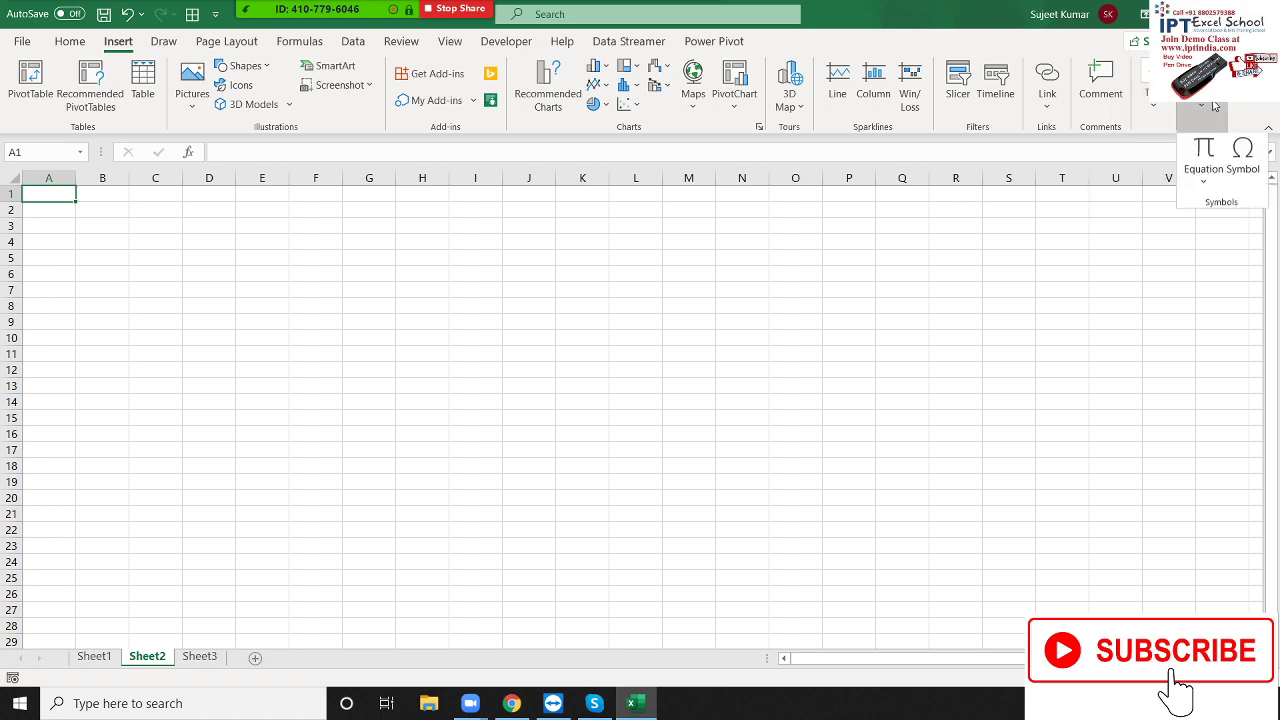
{"action": "left_click", "coordinate": [1209, 186]}
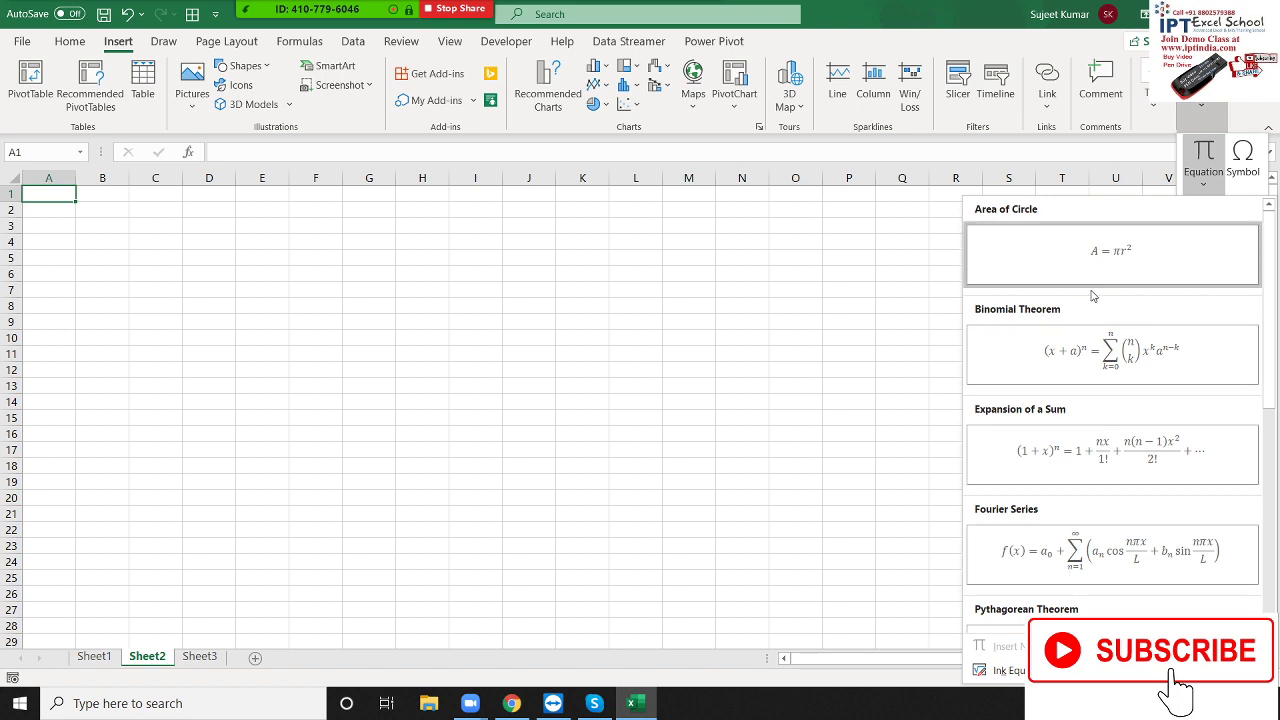
{"action": "left_click", "coordinate": [1097, 342]}
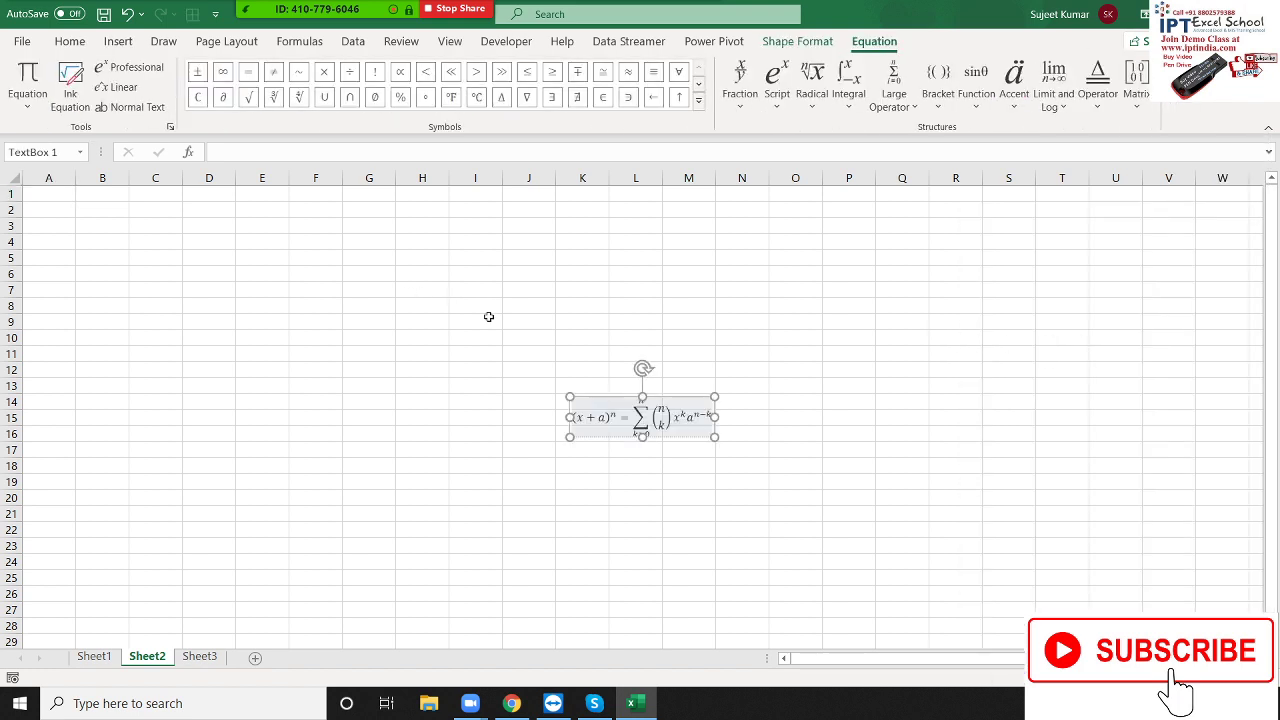
{"action": "left_click_drag", "start_coordinate": [578, 394], "coordinate": [174, 241]}
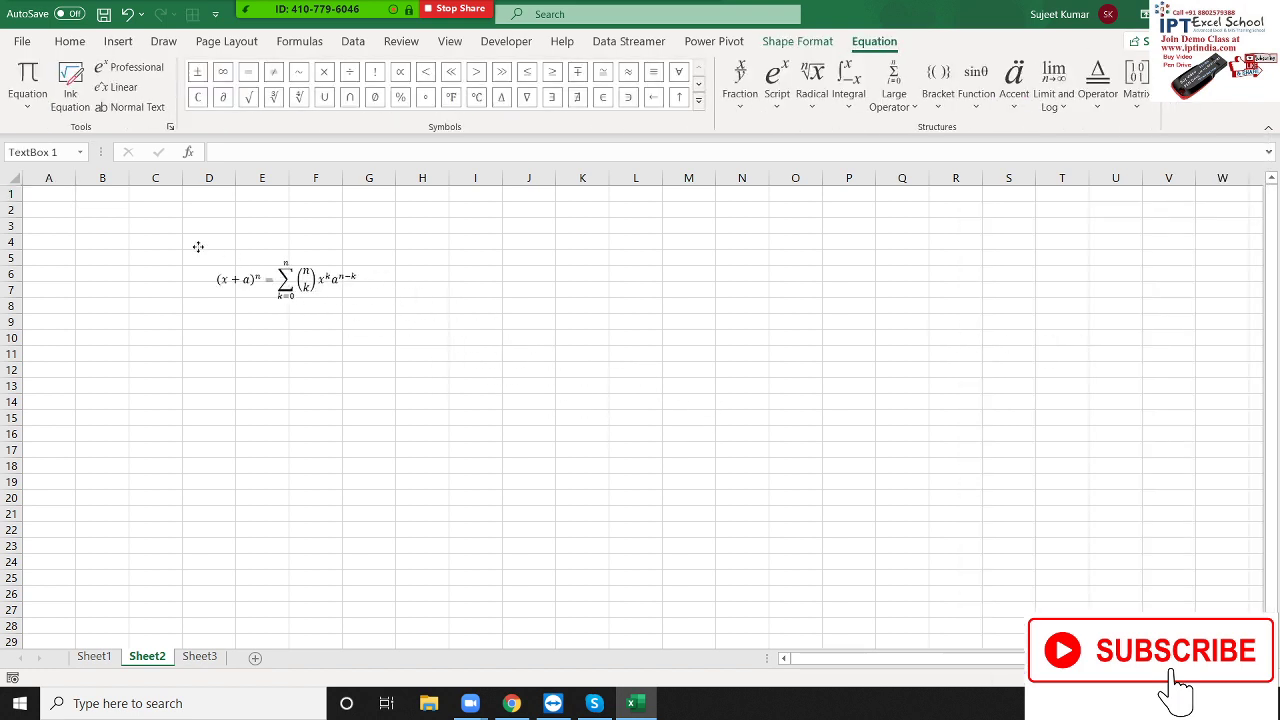
{"action": "left_click", "coordinate": [789, 44]}
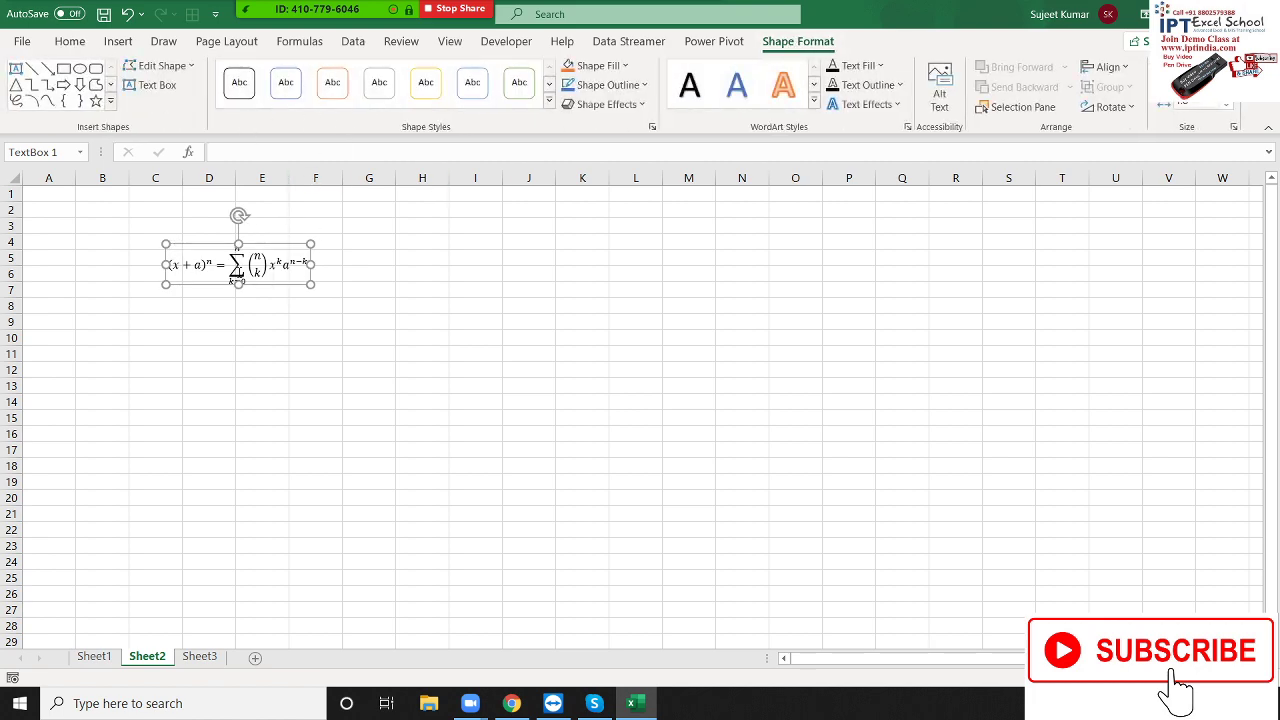
{"action": "left_click", "coordinate": [240, 269]}
{"action": "left_click", "coordinate": [874, 41]}
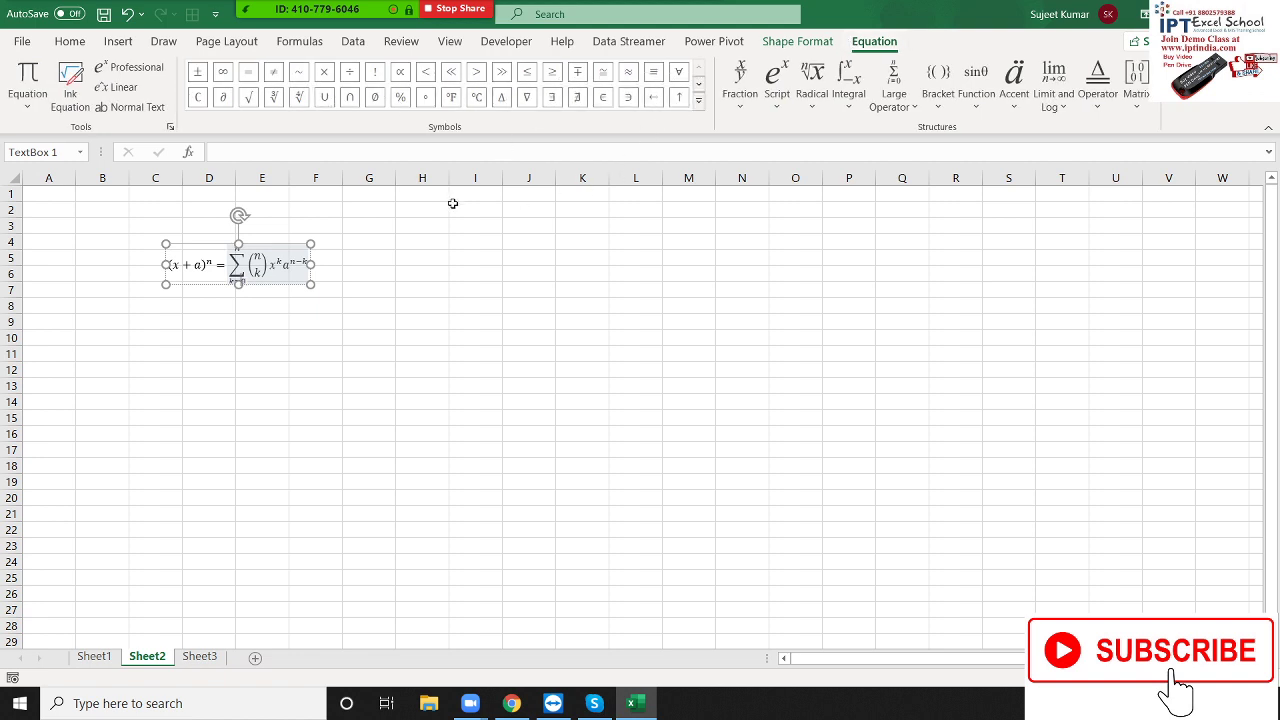
{"action": "left_click", "coordinate": [462, 263]}
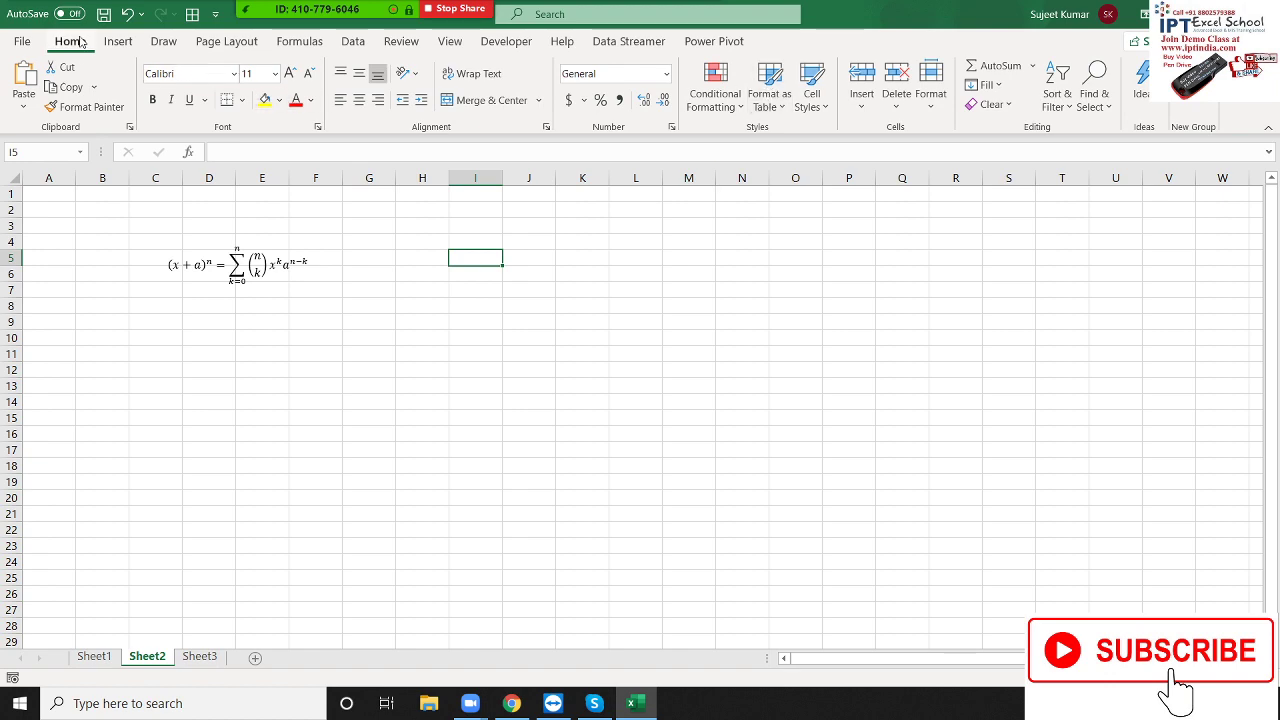
{"action": "left_click", "coordinate": [116, 42]}
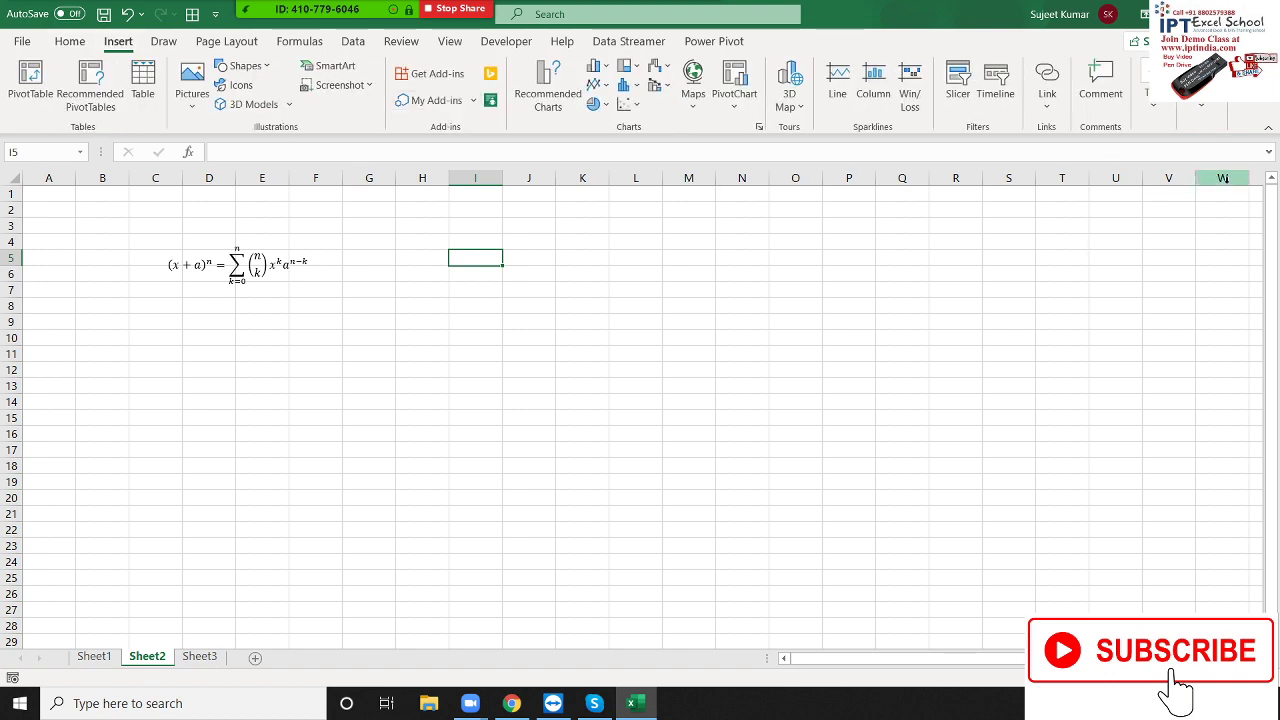
{"action": "left_click", "coordinate": [1212, 112]}
{"action": "left_click", "coordinate": [1250, 162]}
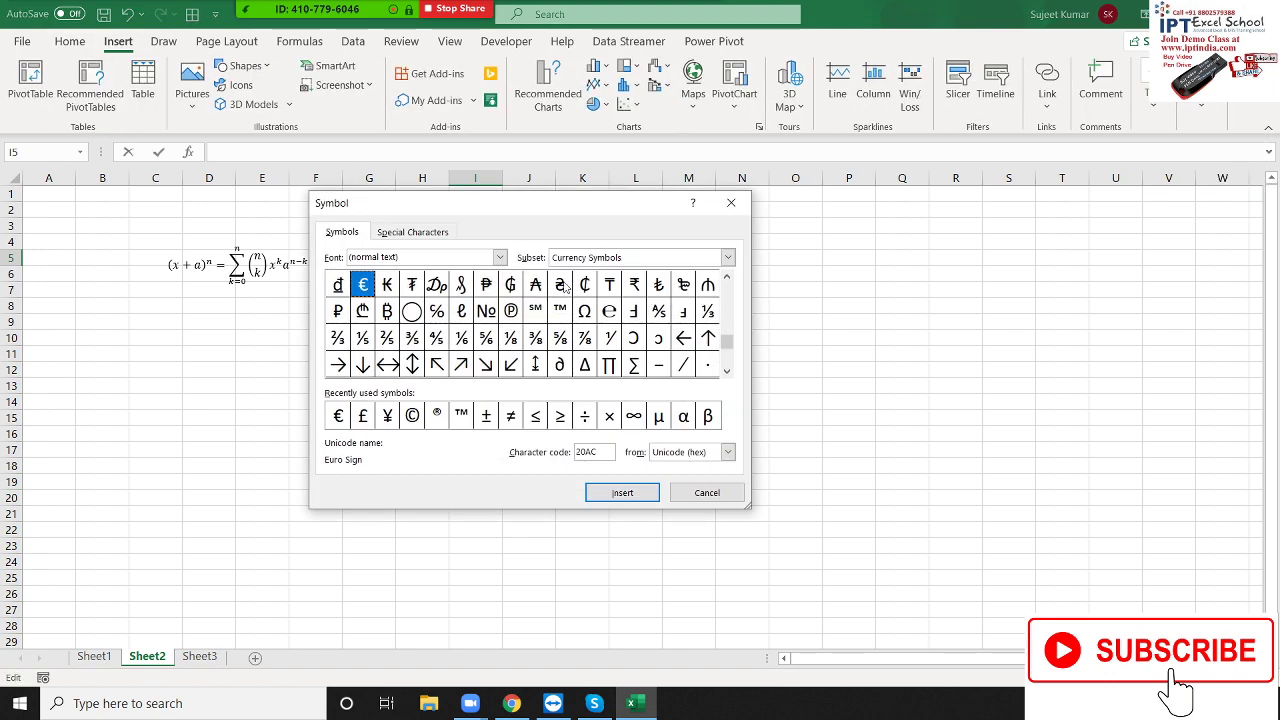
{"action": "key", "text": "Escape"}
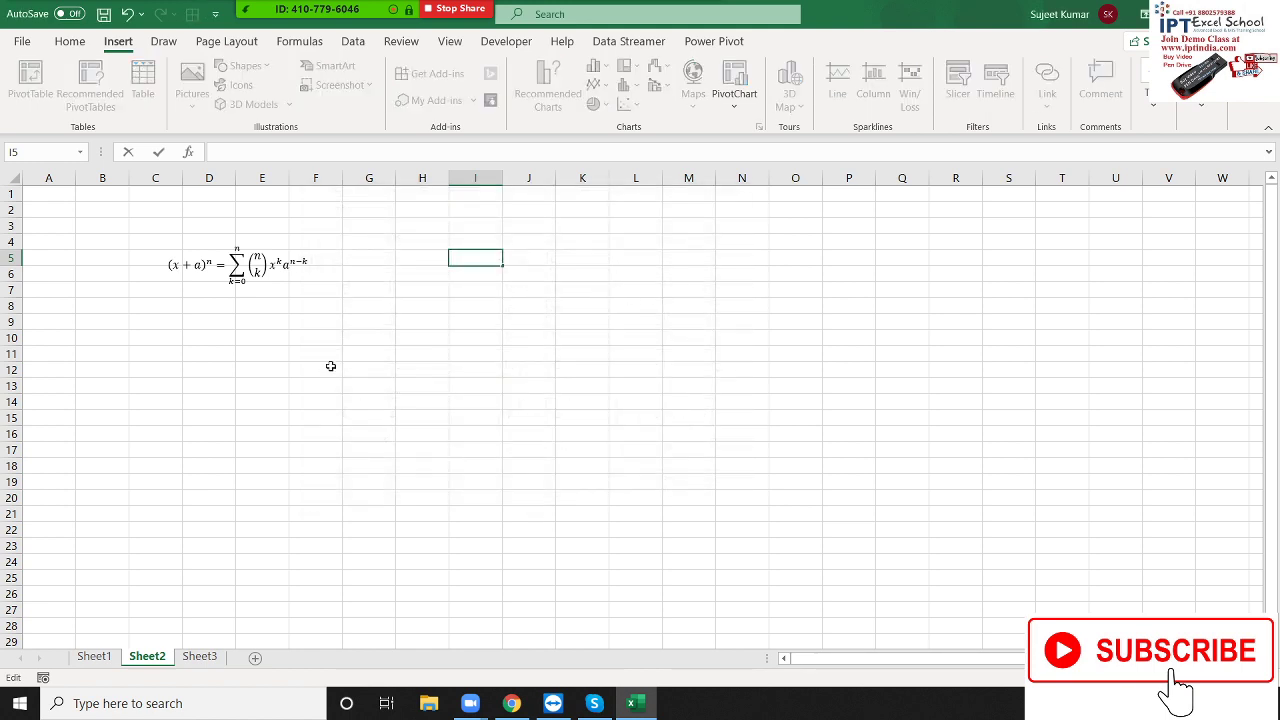
{"action": "left_click", "coordinate": [330, 366]}
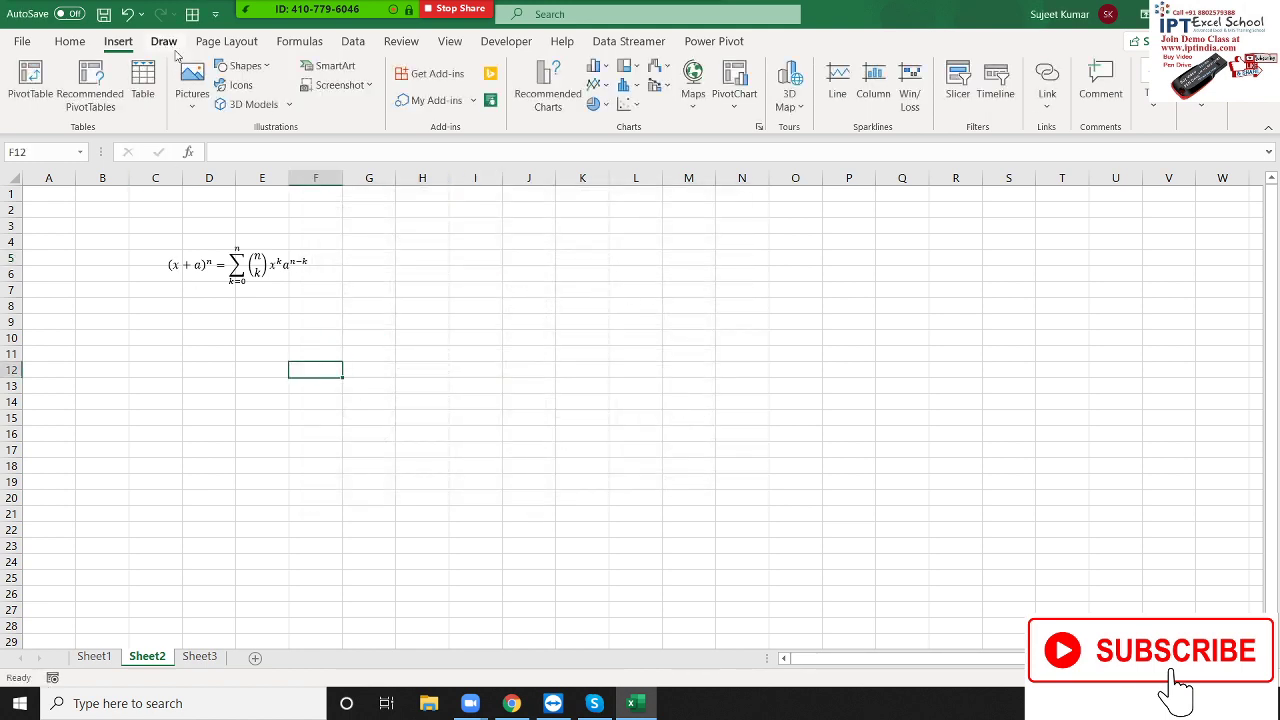
- Sketch yellow highlighter strokes across columns H–K and a black pen outline around C–E
{"action": "left_click", "coordinate": [172, 44]}
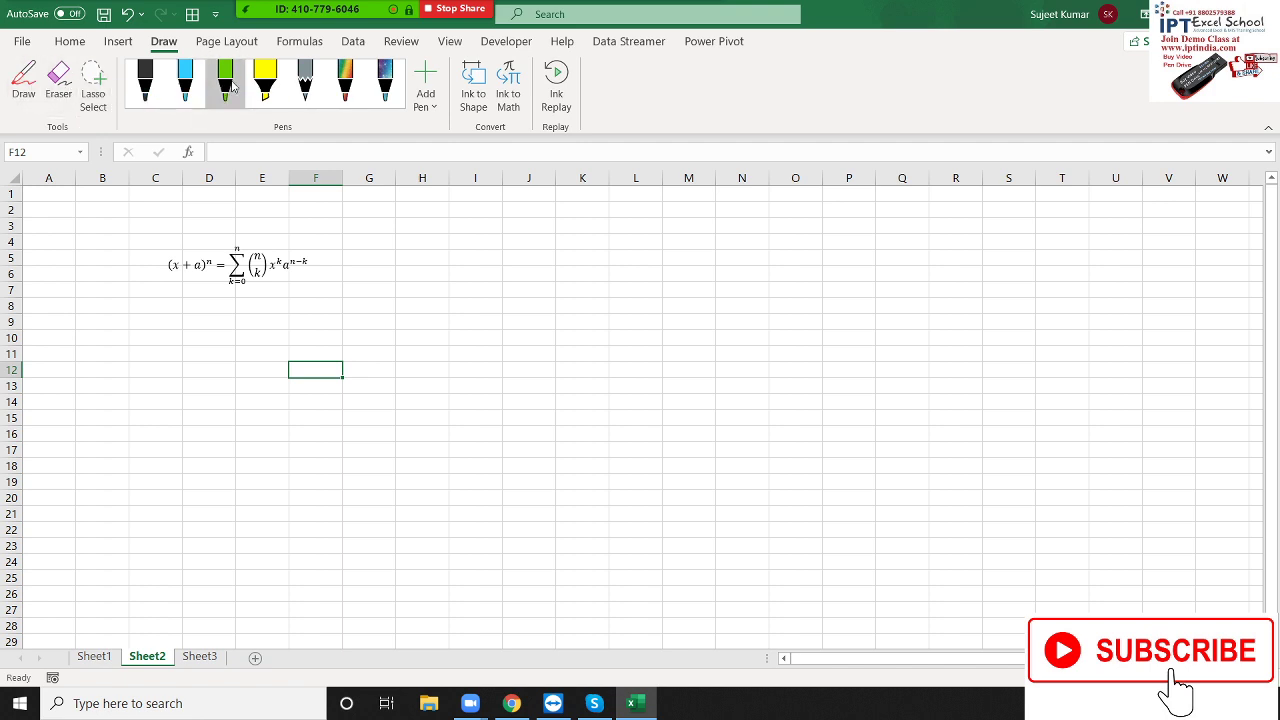
{"action": "left_click", "coordinate": [262, 85]}
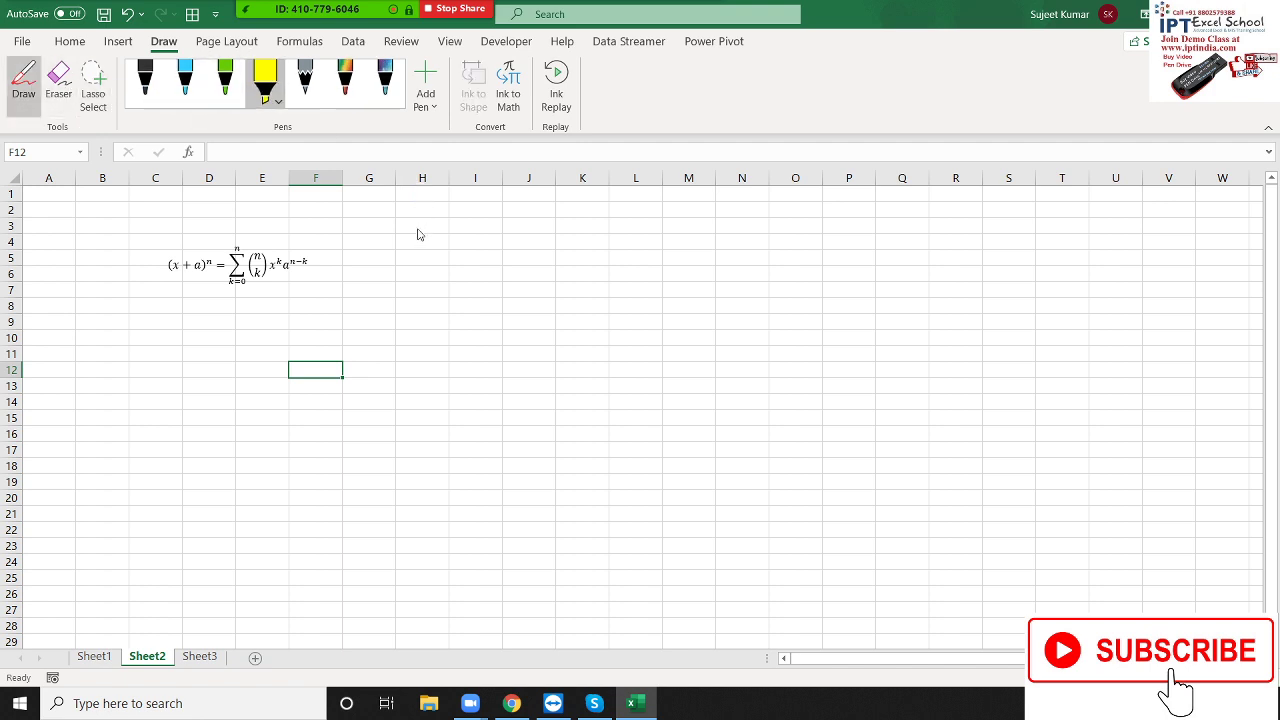
{"action": "left_click_drag", "start_coordinate": [415, 222], "coordinate": [480, 290]}
{"action": "mouse_move", "coordinate": [577, 258]}
{"action": "left_mouse_down"}
{"action": "mouse_move", "coordinate": [597, 405]}
{"action": "mouse_move", "coordinate": [481, 437]}
{"action": "left_mouse_up"}
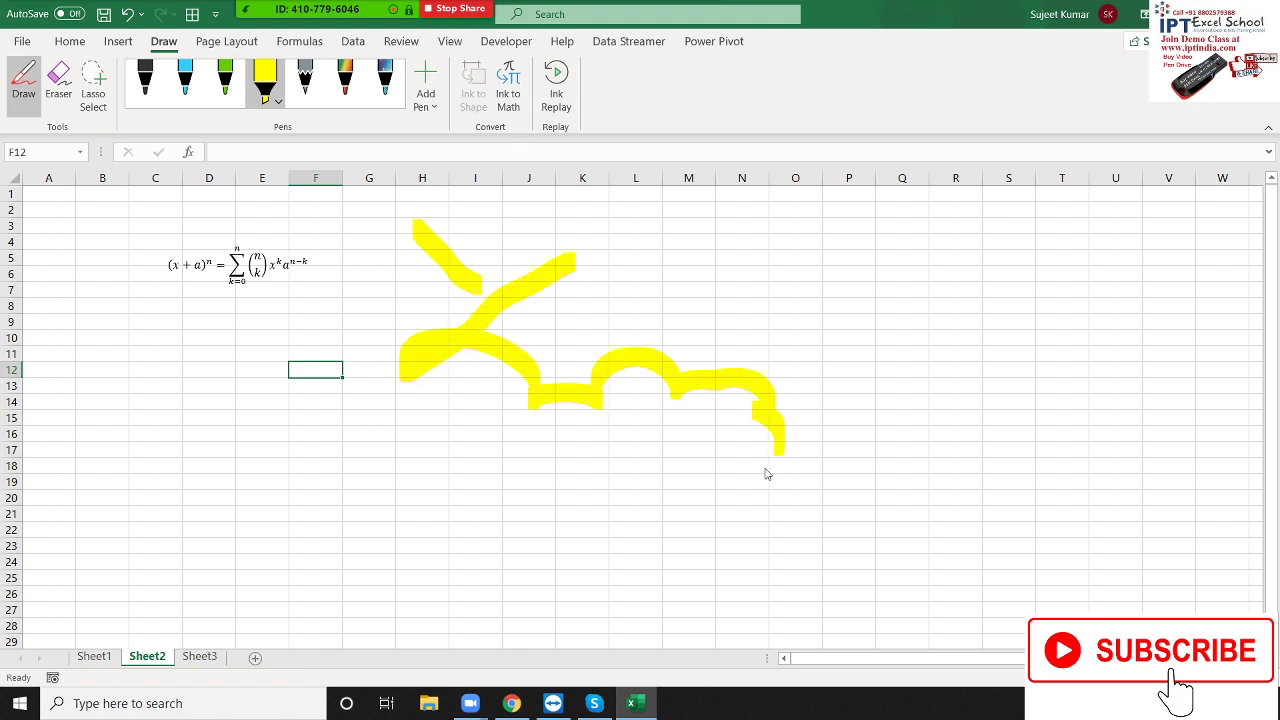
{"action": "left_click", "coordinate": [145, 80]}
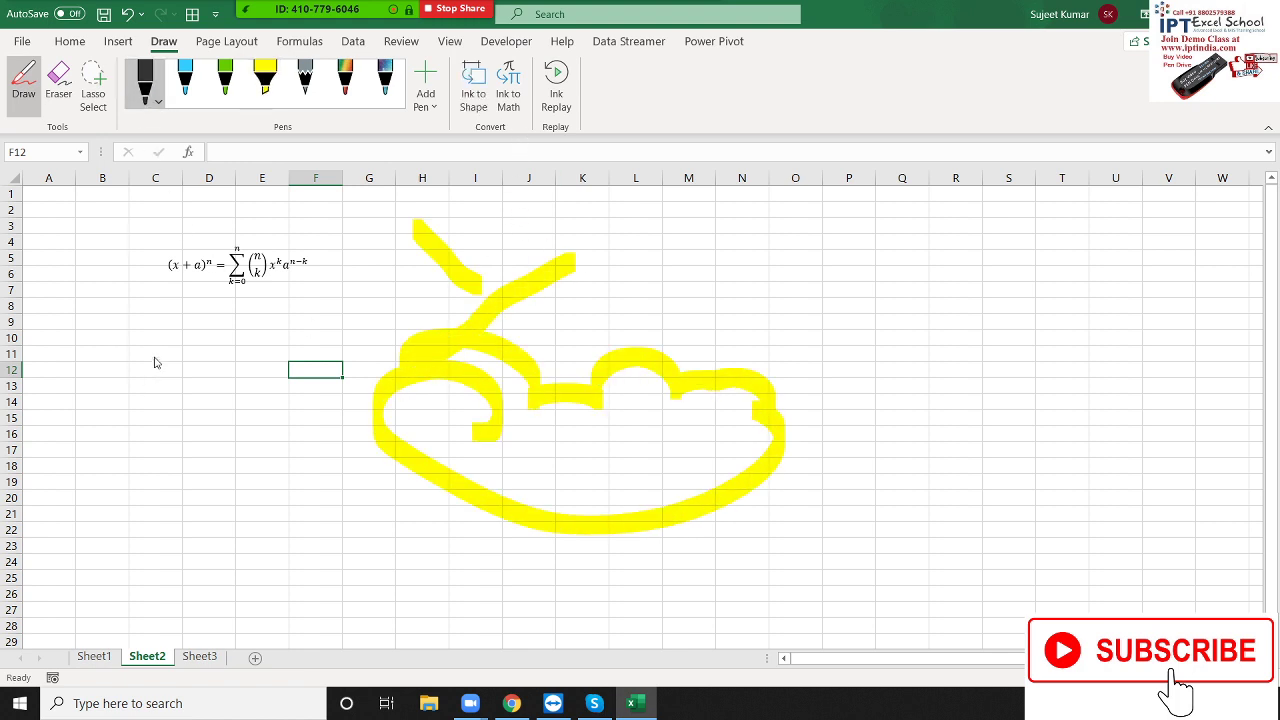
{"action": "left_click_drag", "start_coordinate": [143, 443], "coordinate": [265, 459]}
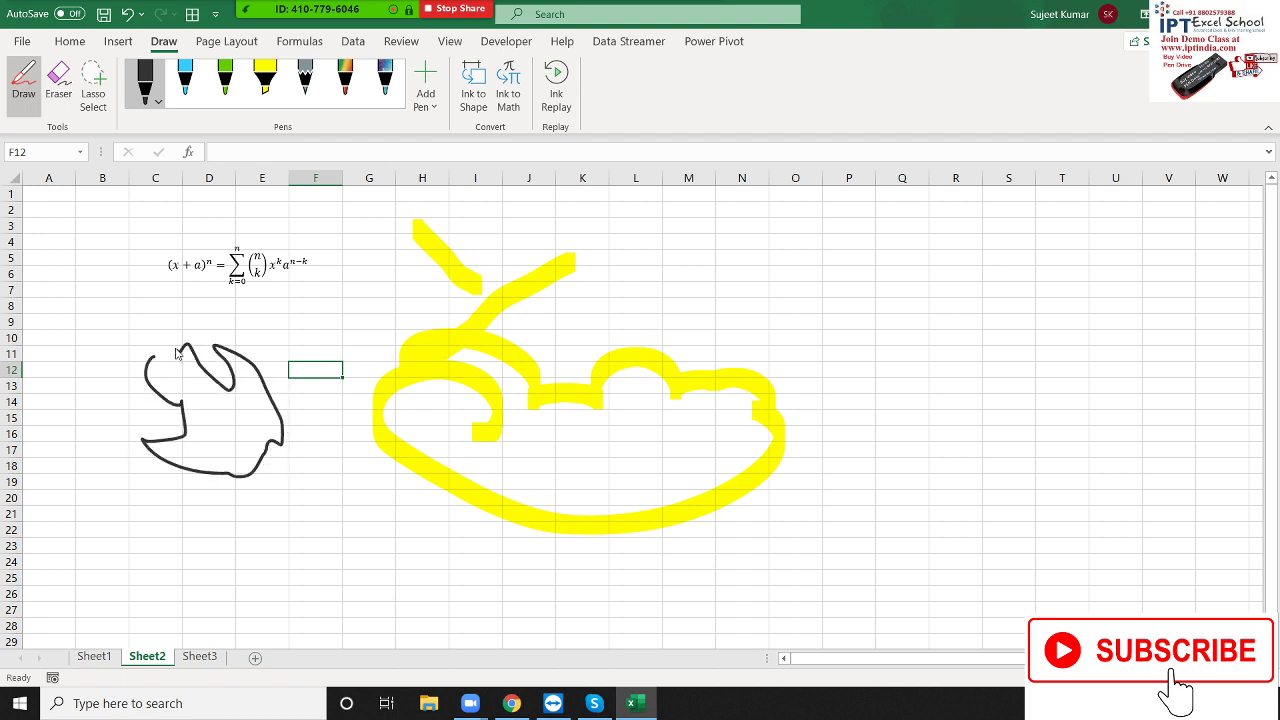
{"action": "left_click_drag", "start_coordinate": [158, 358], "coordinate": [165, 351]}
- Erase every pen and highlighter stroke, turn off the eraser, and select cells G6 and K10
{"action": "left_click", "coordinate": [58, 82]}
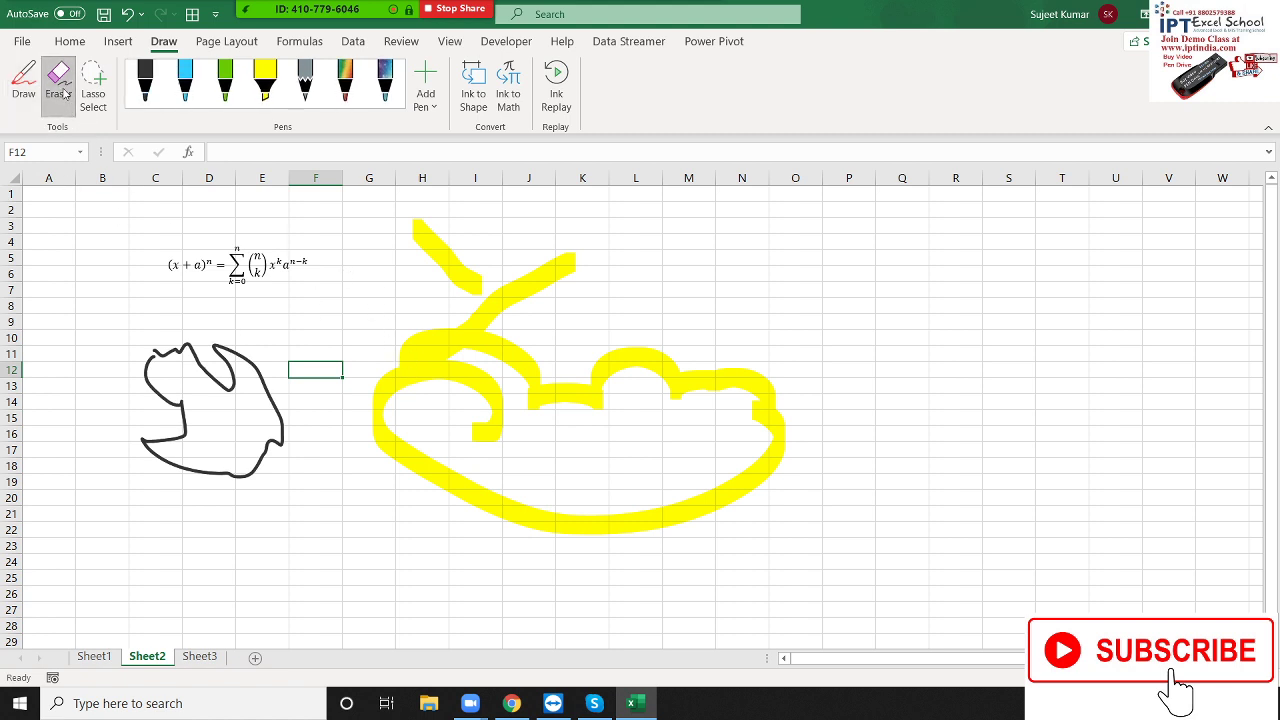
{"action": "left_click", "coordinate": [279, 410]}
{"action": "left_click", "coordinate": [380, 447]}
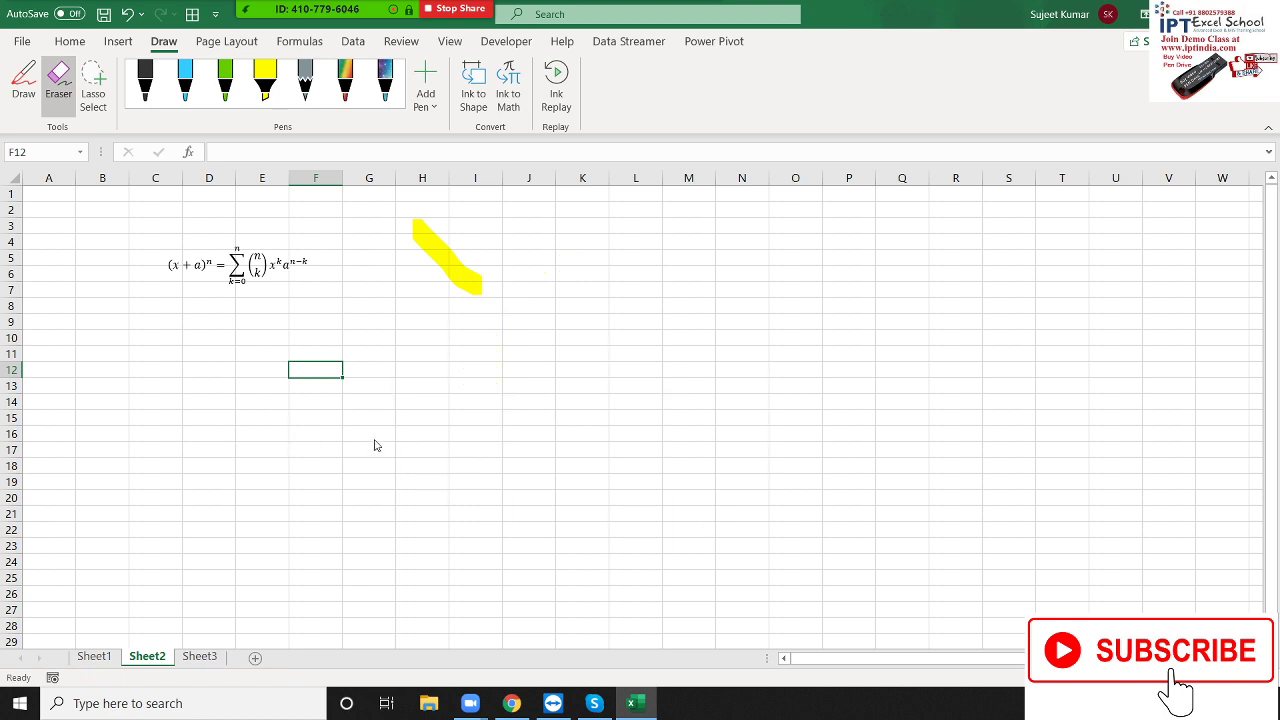
{"action": "left_click", "coordinate": [447, 268]}
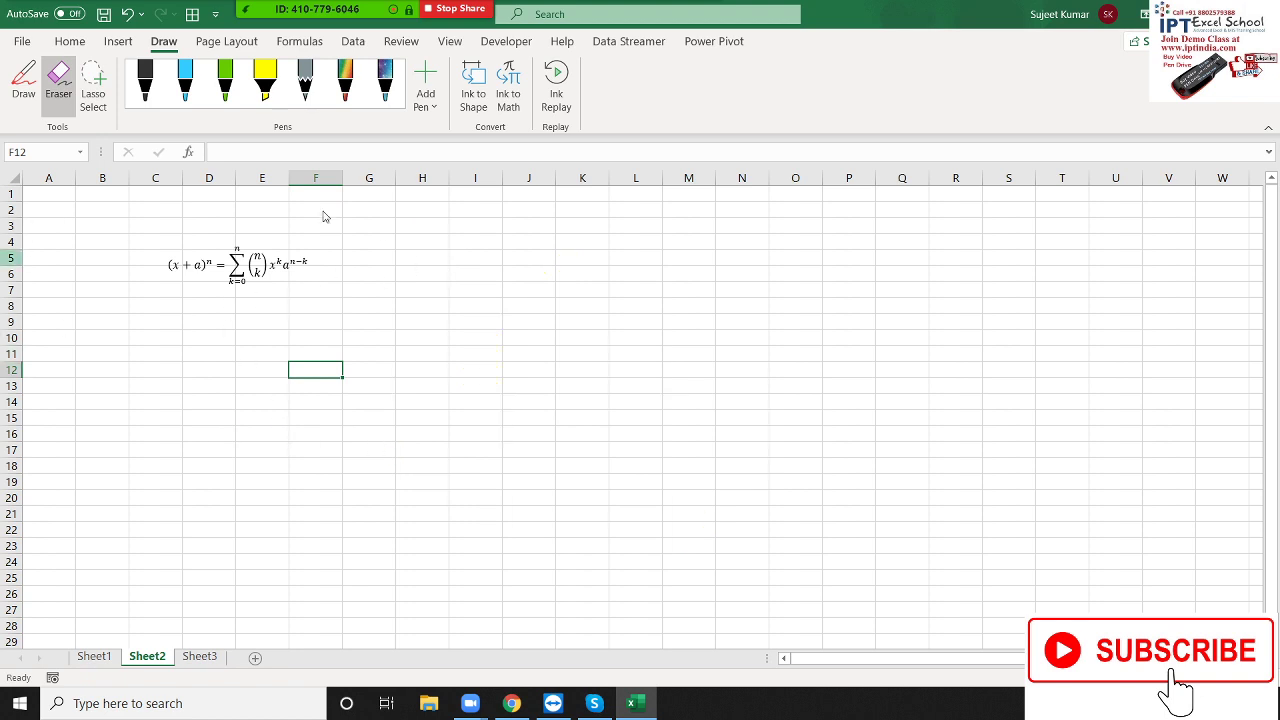
{"action": "left_click", "coordinate": [118, 44]}
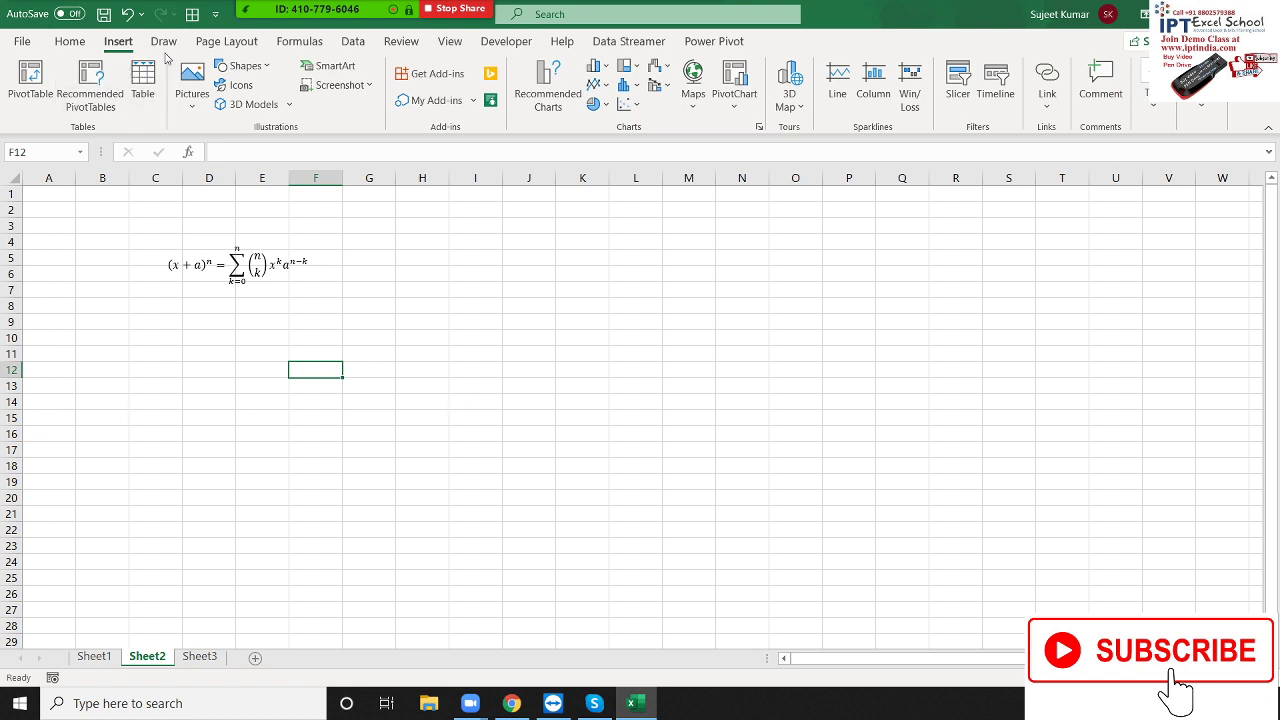
{"action": "left_click", "coordinate": [164, 41]}
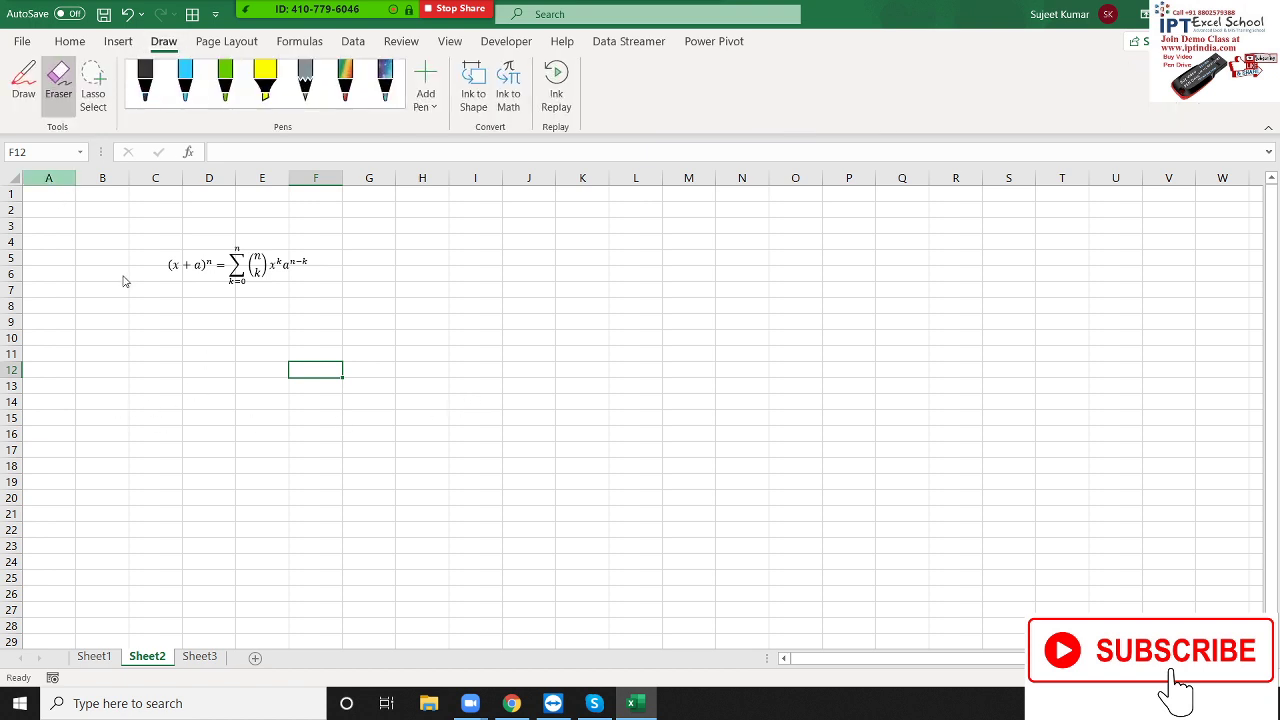
{"action": "left_click", "coordinate": [556, 90]}
{"action": "left_click", "coordinate": [379, 273]}
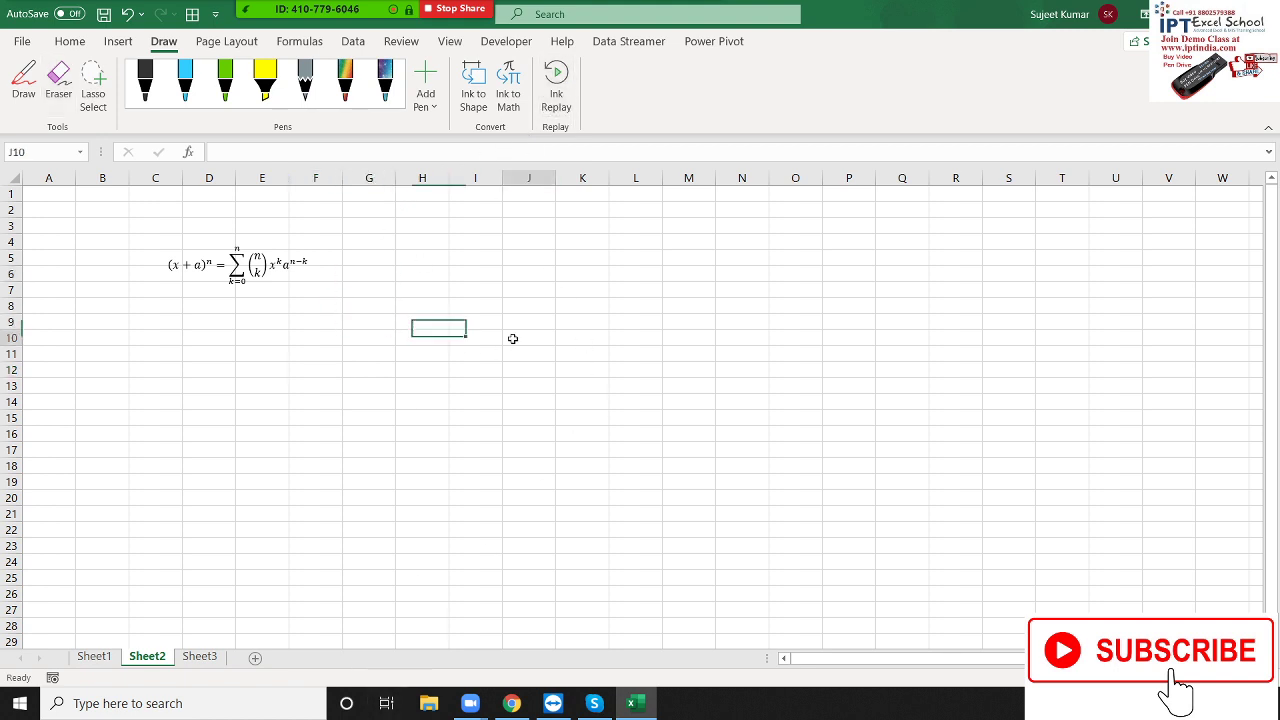
{"action": "left_click", "coordinate": [582, 337]}
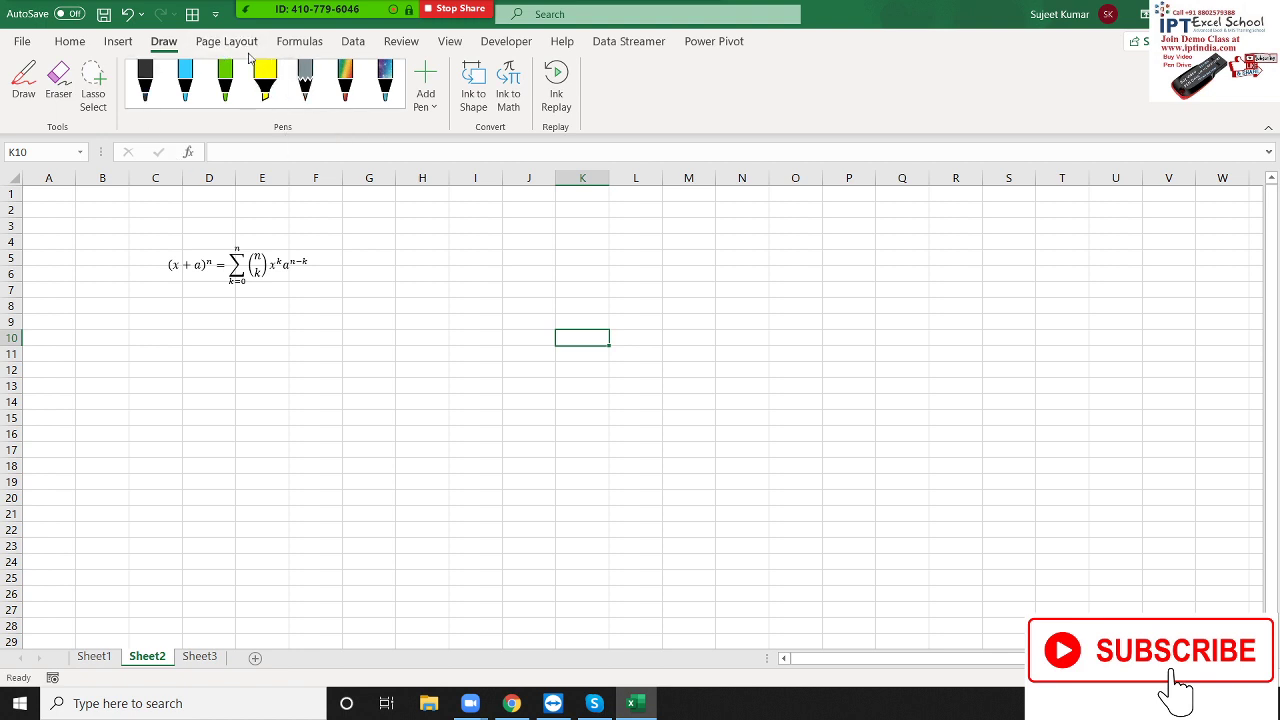
- Switch to Sheet1 on Page Layout, admit a waiting meeting participant, and open the Themes list
{"action": "left_click", "coordinate": [228, 41]}
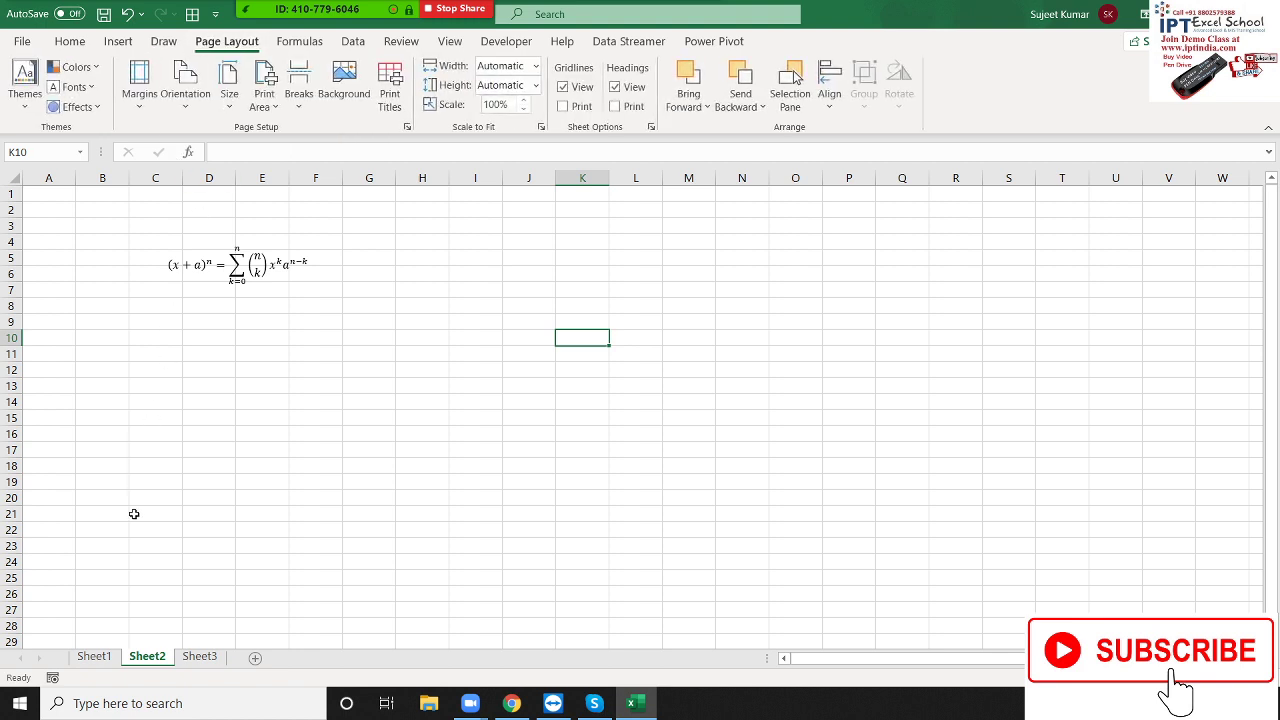
{"action": "left_click", "coordinate": [96, 658]}
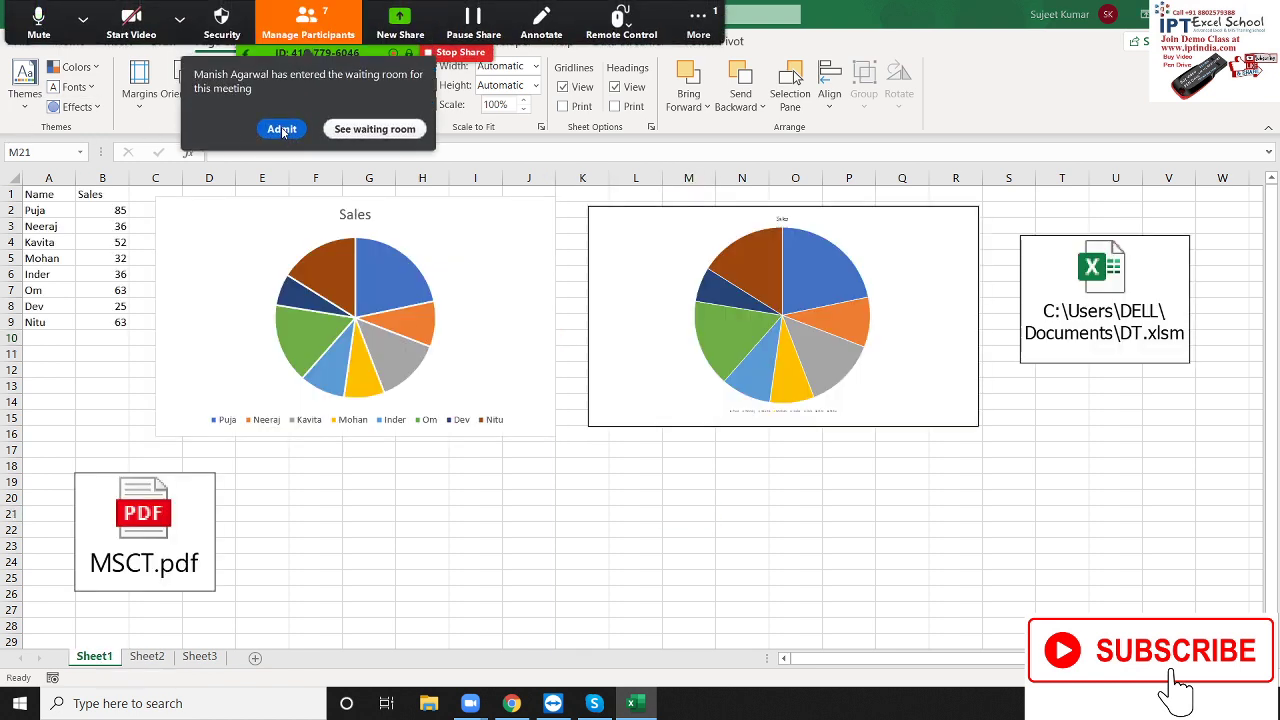
{"action": "left_click", "coordinate": [283, 133]}
{"action": "left_click", "coordinate": [25, 110]}
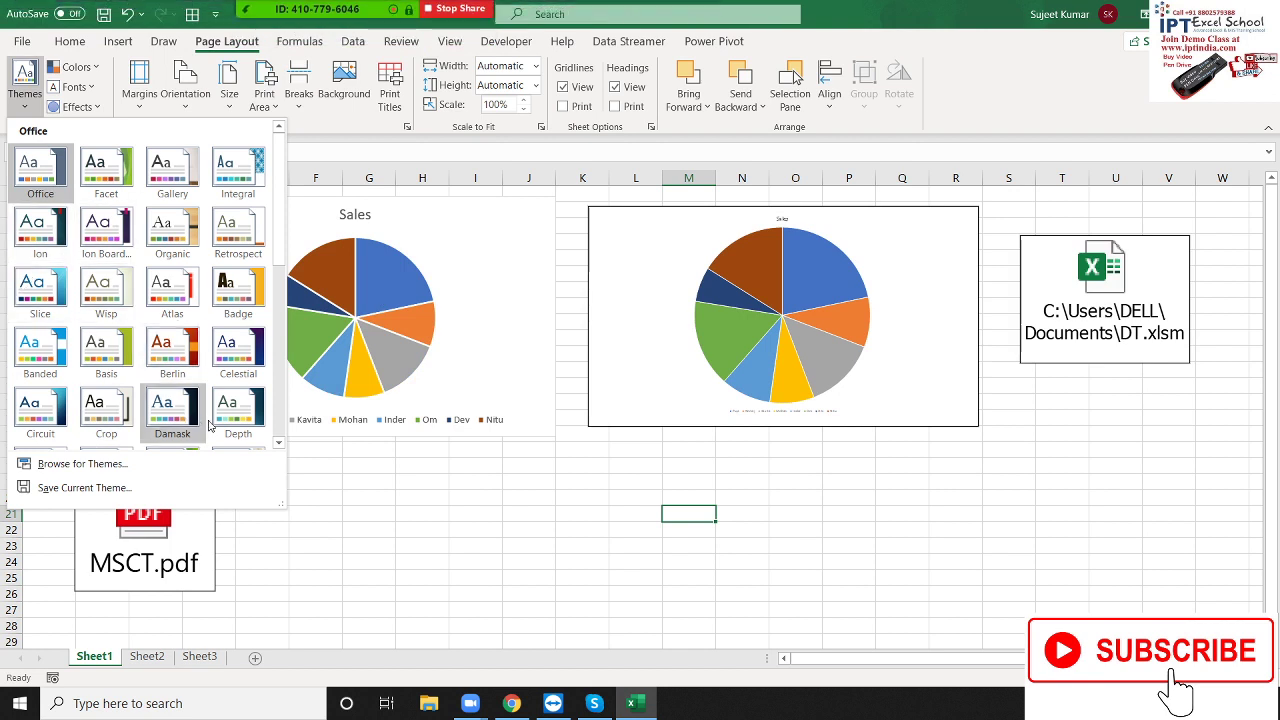
- Preview theme colours, fonts and effects, keeping Office fonts and changing nothing, then select C29
{"action": "left_click", "coordinate": [96, 70]}
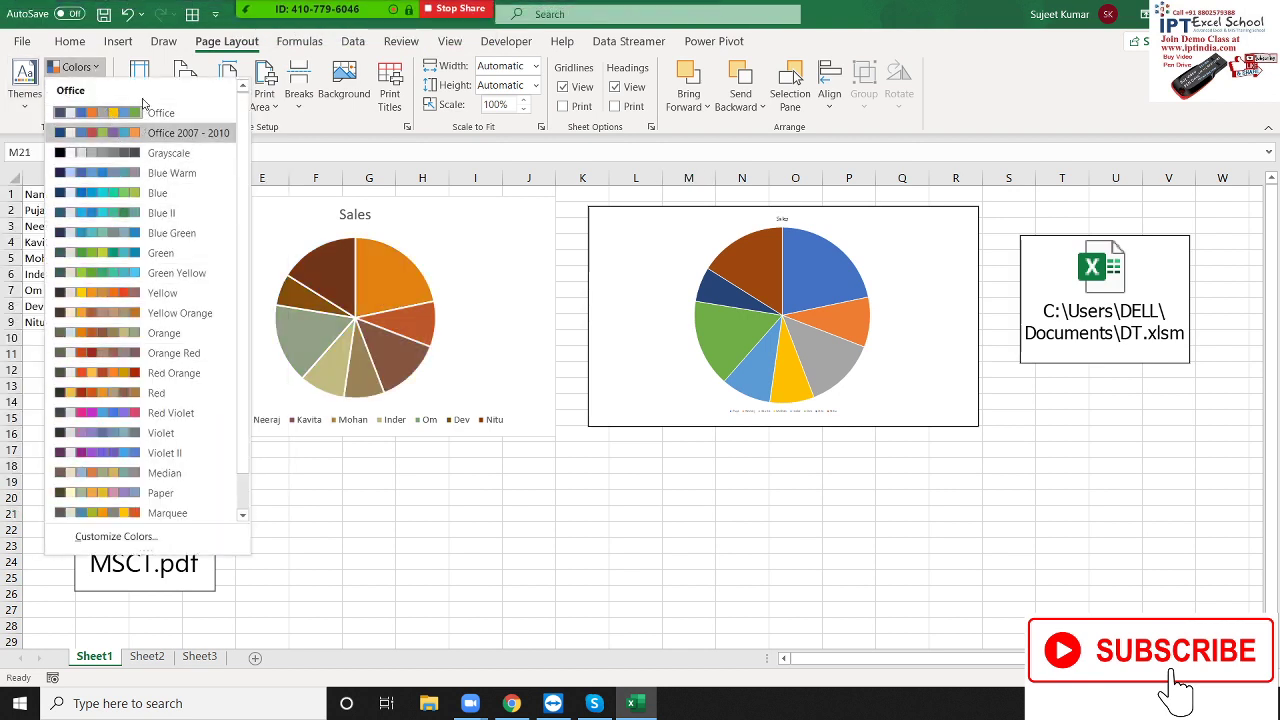
{"action": "left_click", "coordinate": [96, 67]}
{"action": "left_click", "coordinate": [75, 87]}
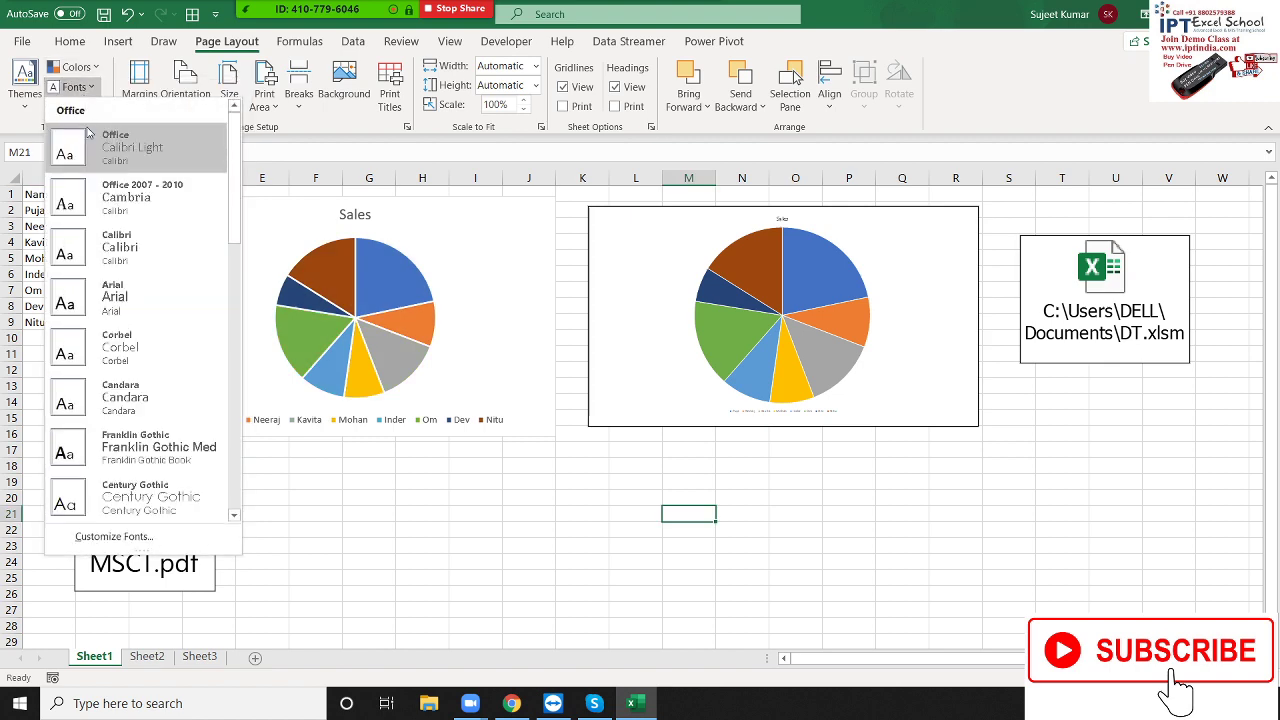
{"action": "left_click", "coordinate": [130, 147]}
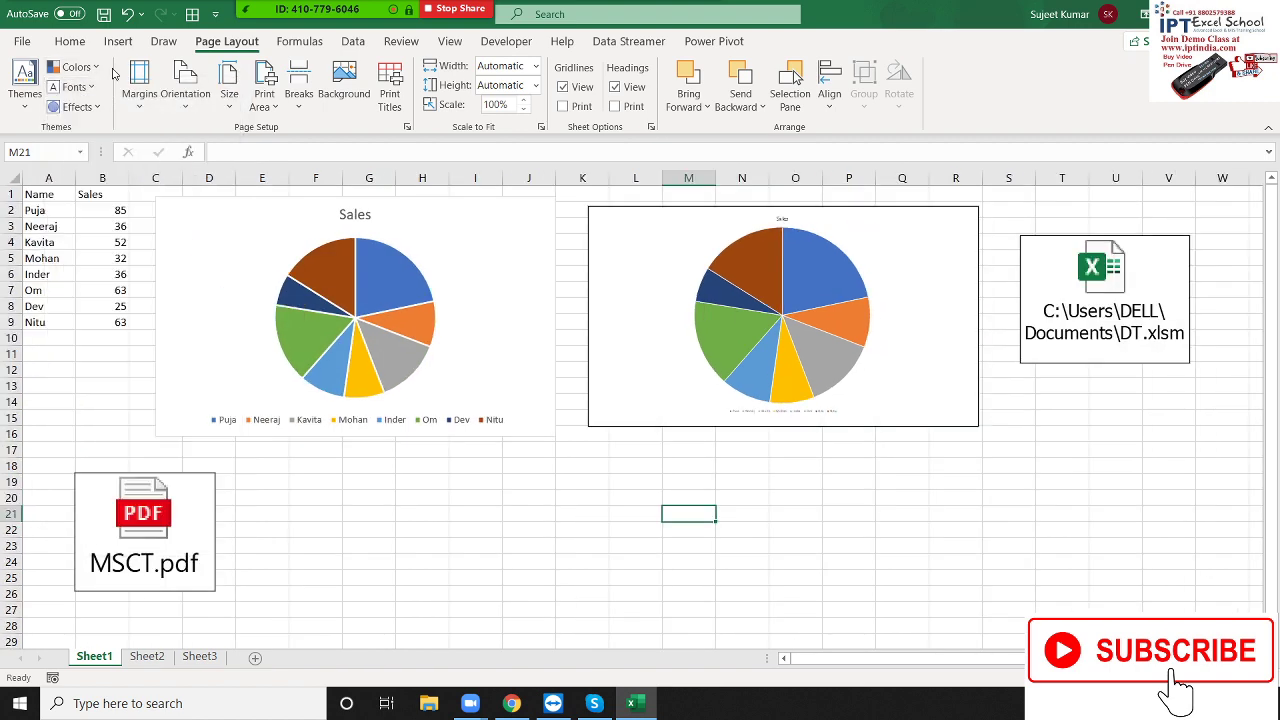
{"action": "left_click", "coordinate": [75, 106]}
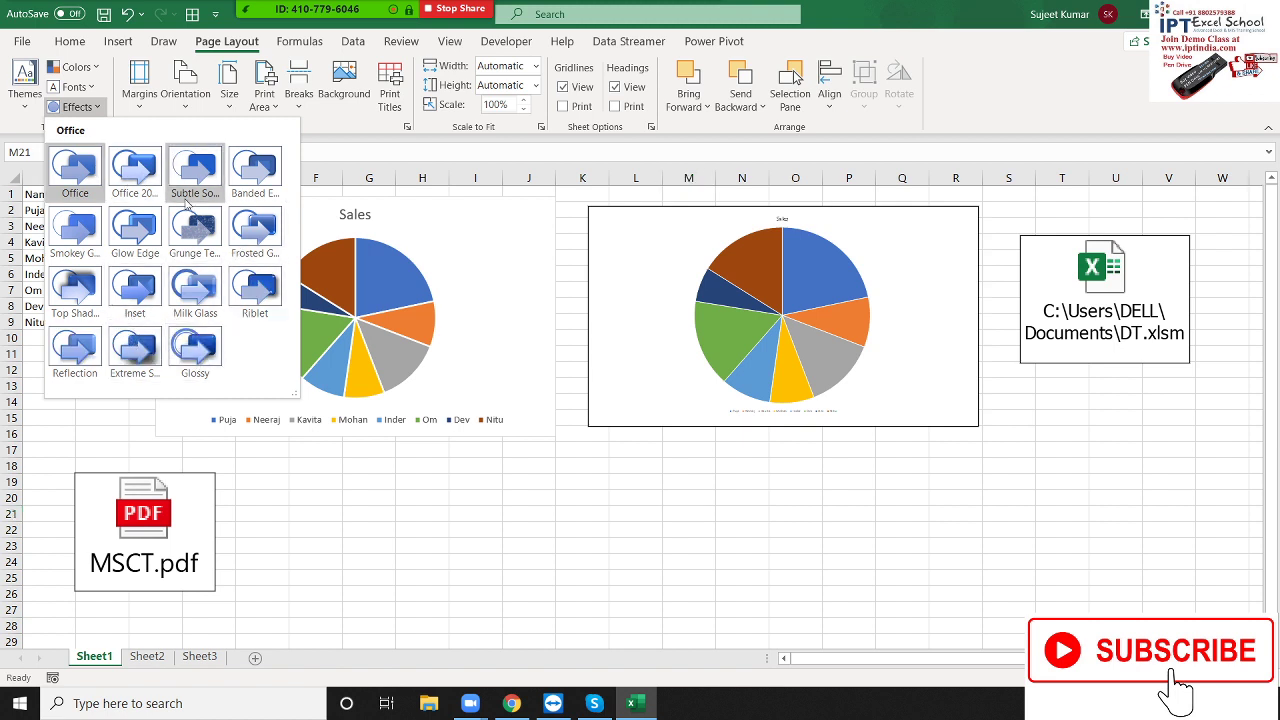
{"action": "left_click", "coordinate": [155, 42]}
{"action": "left_click", "coordinate": [193, 44]}
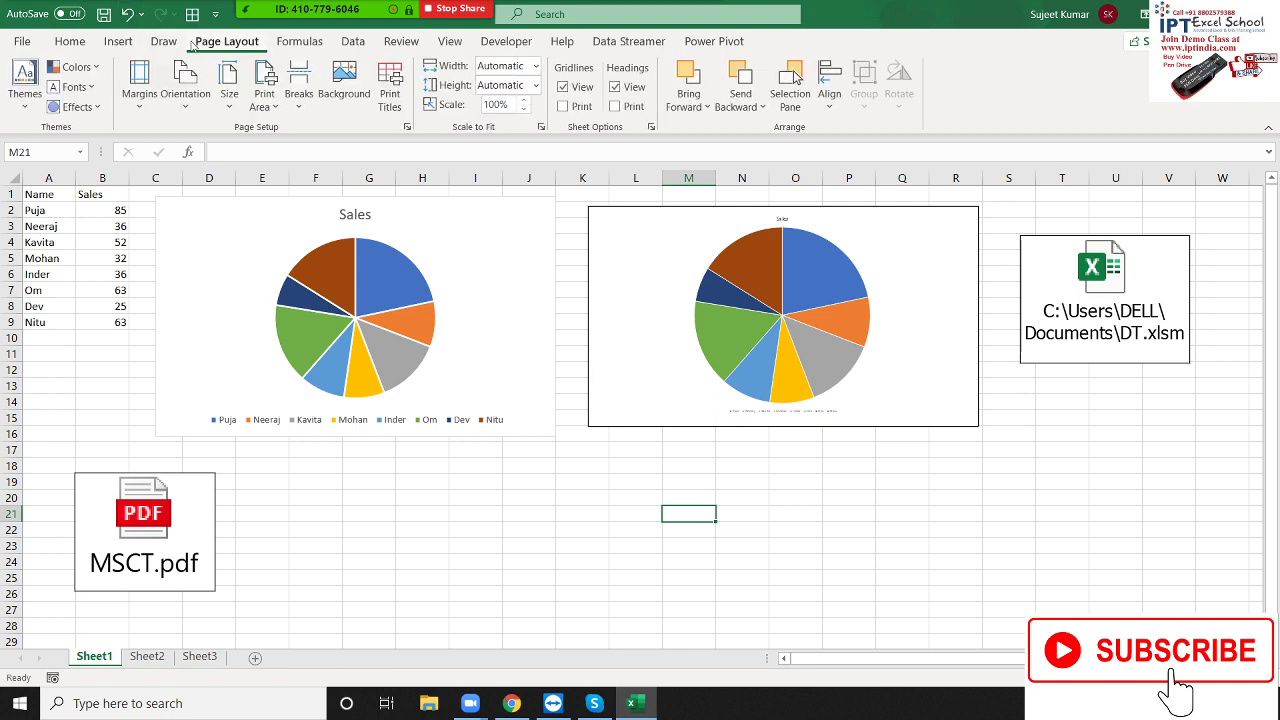
{"action": "left_click", "coordinate": [141, 643]}
{"action": "left_click", "coordinate": [139, 82]}
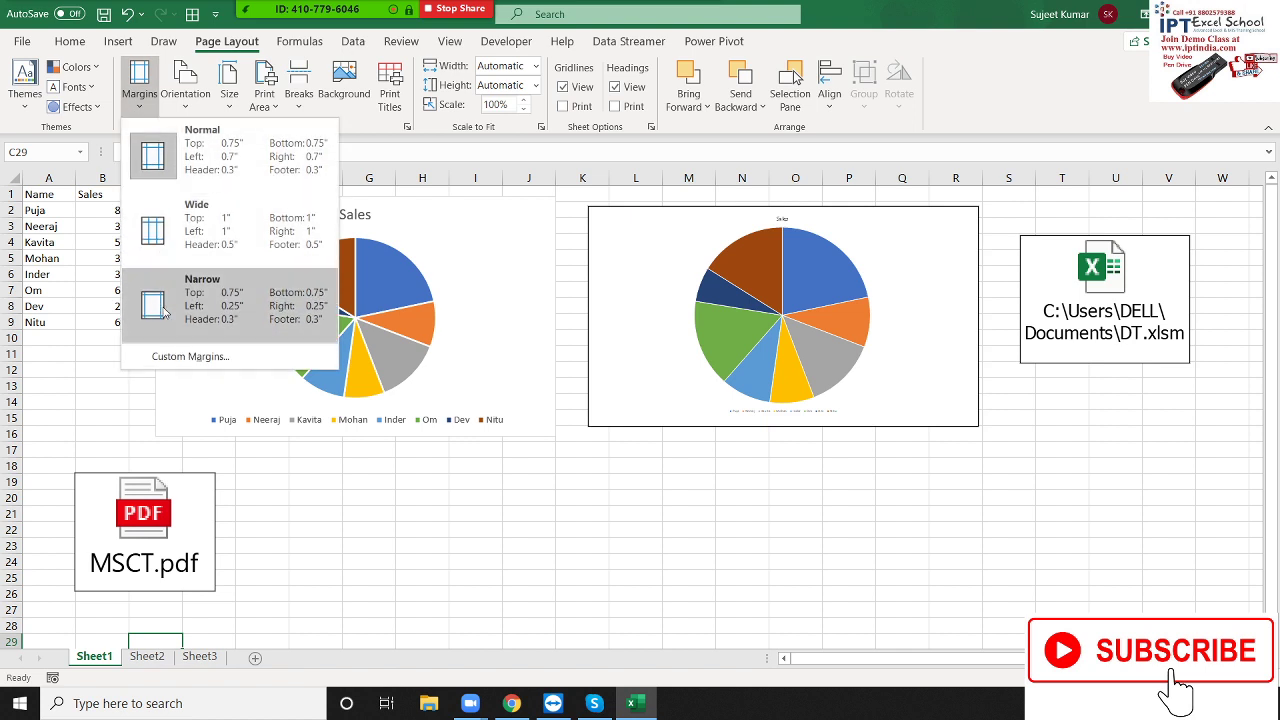
{"action": "left_click", "coordinate": [163, 312]}
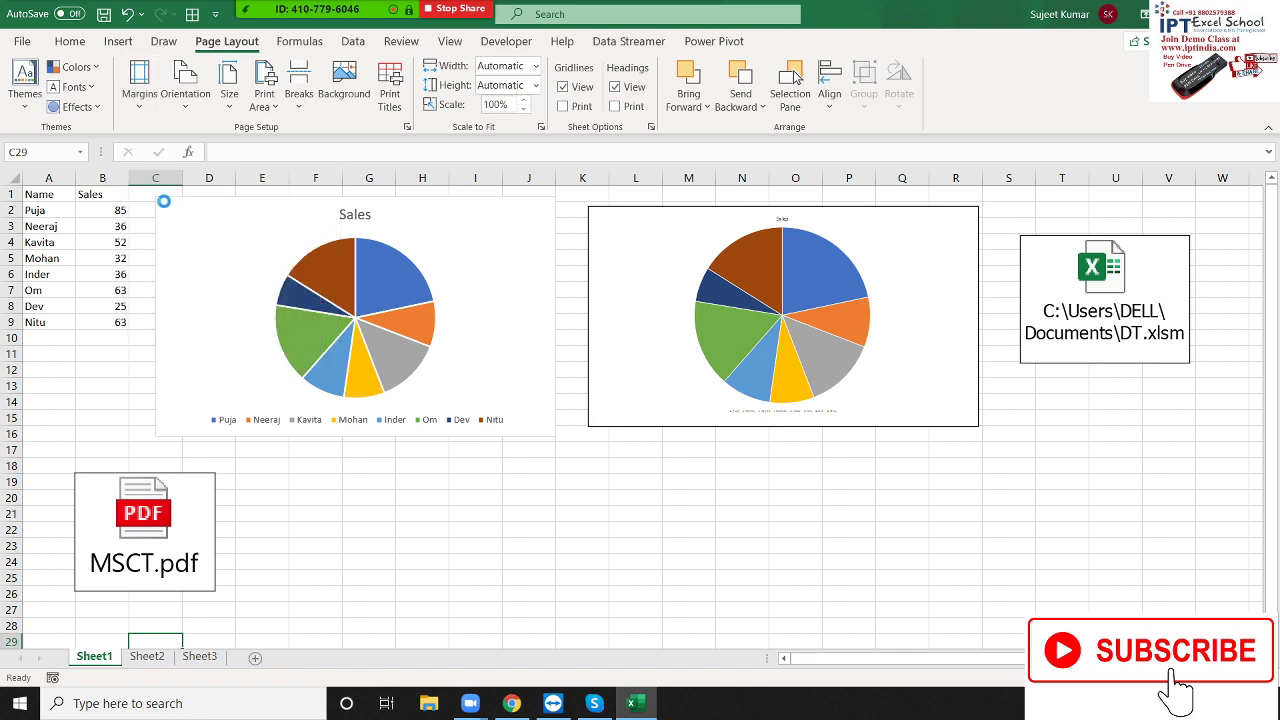
{"action": "left_click", "coordinate": [139, 82]}
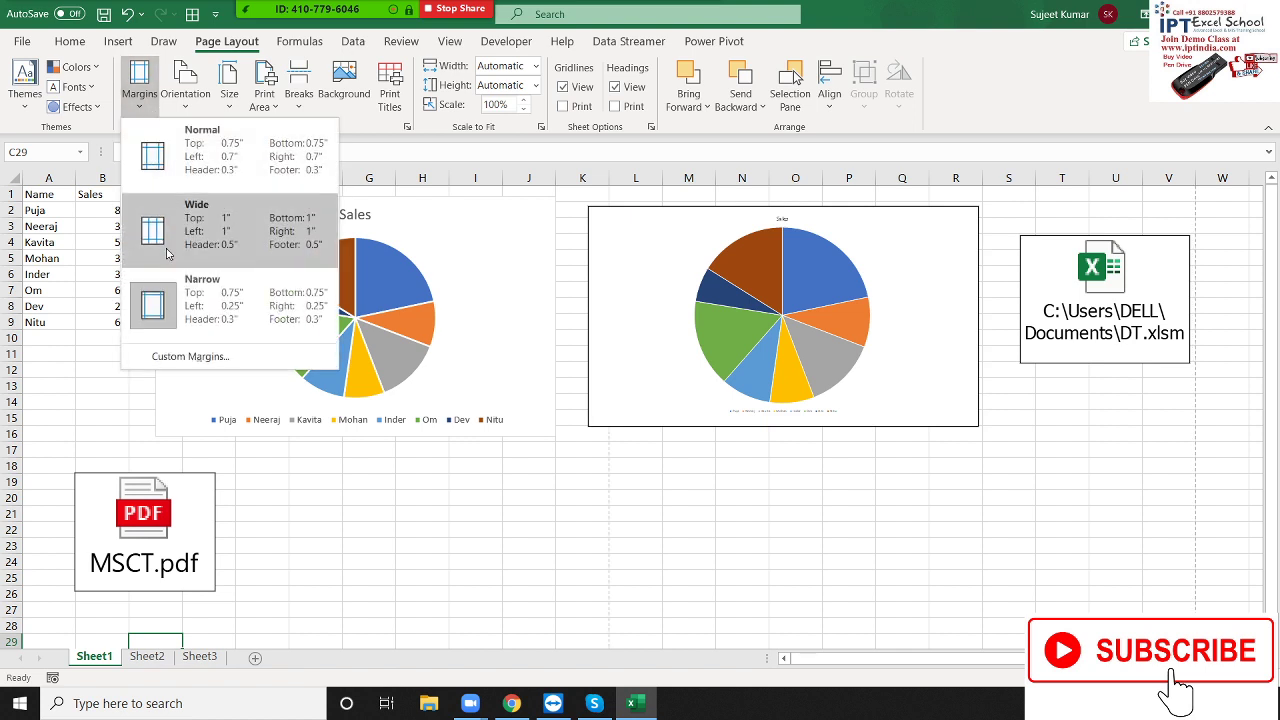
{"action": "left_click", "coordinate": [190, 356]}
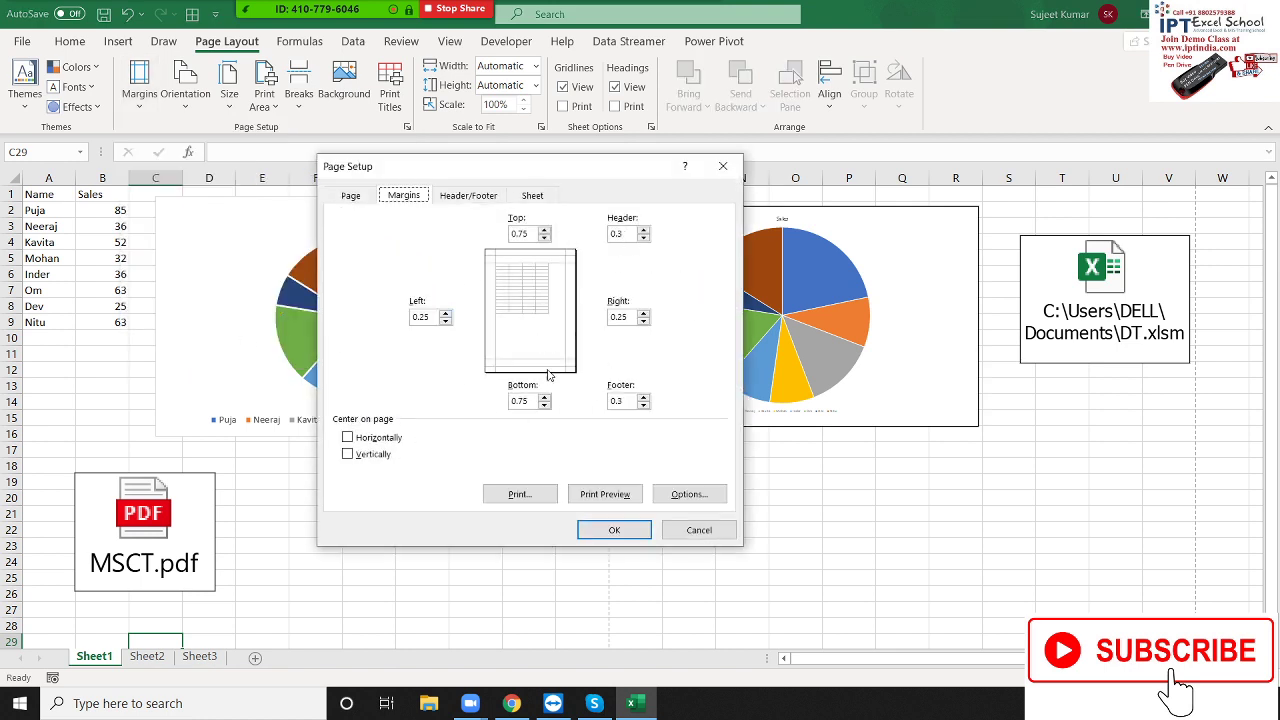
{"action": "left_click", "coordinate": [616, 530]}
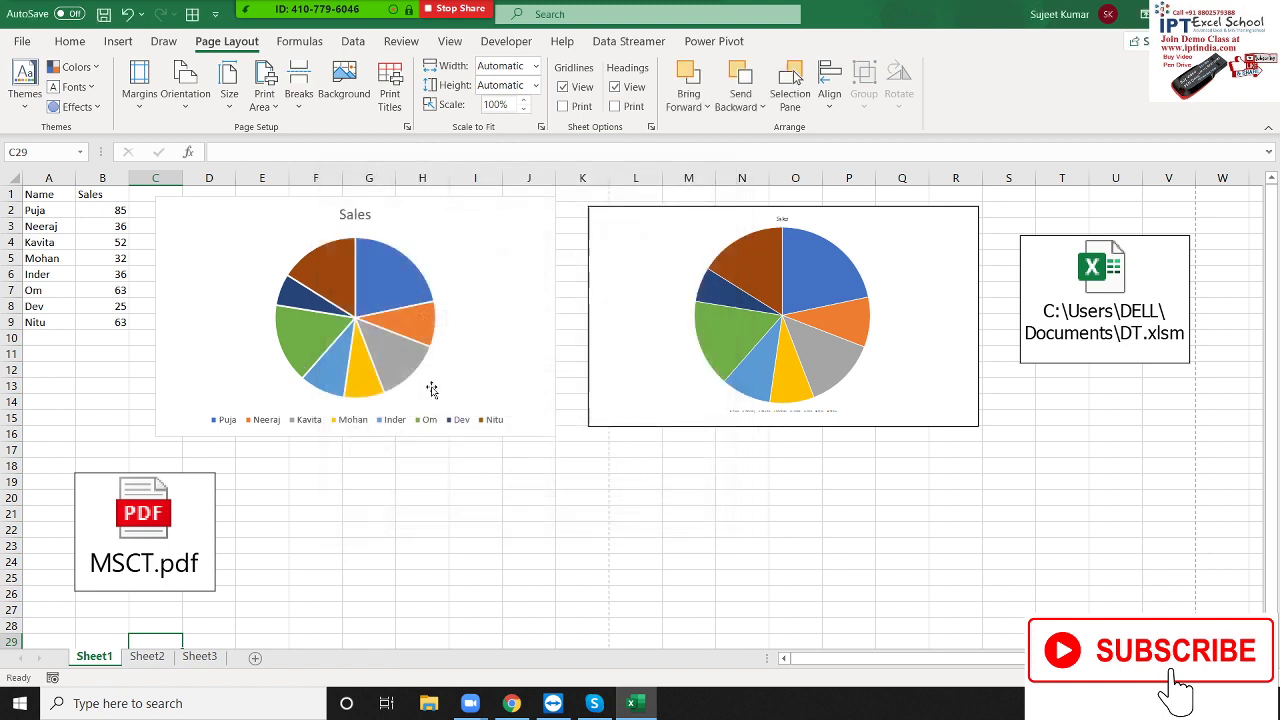
{"action": "left_click", "coordinate": [229, 95]}
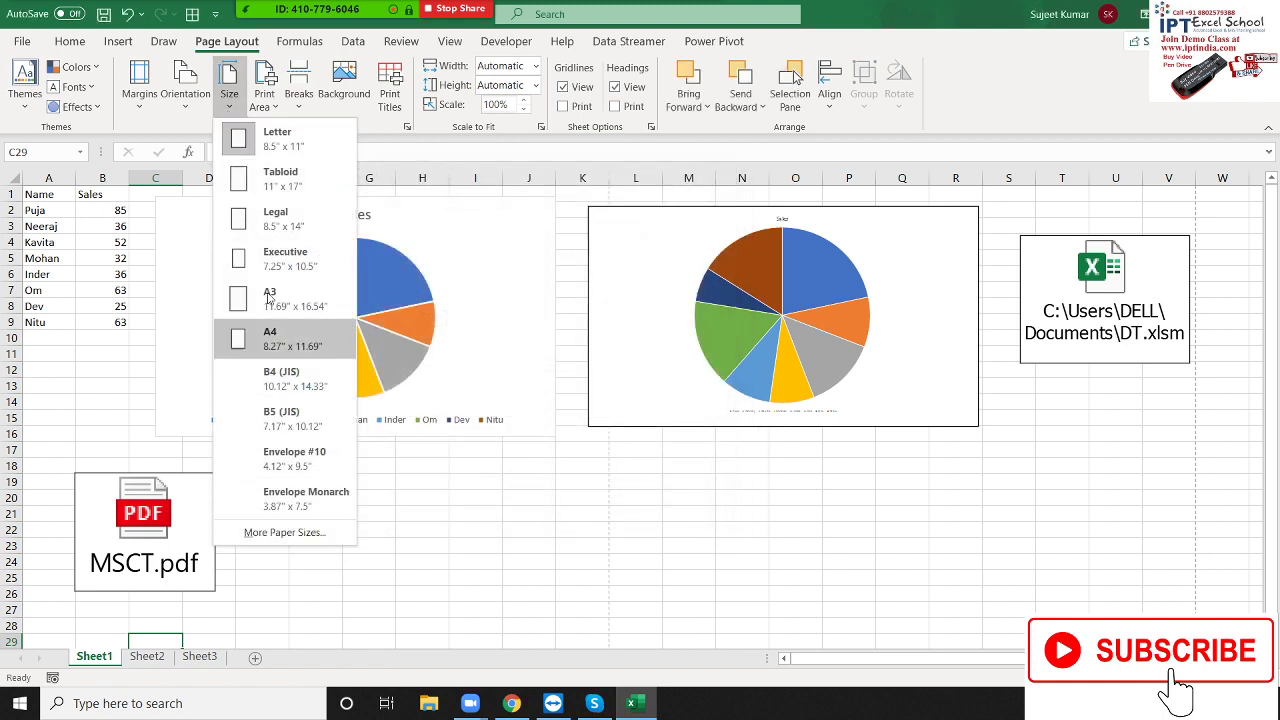
{"action": "left_click", "coordinate": [53, 322]}
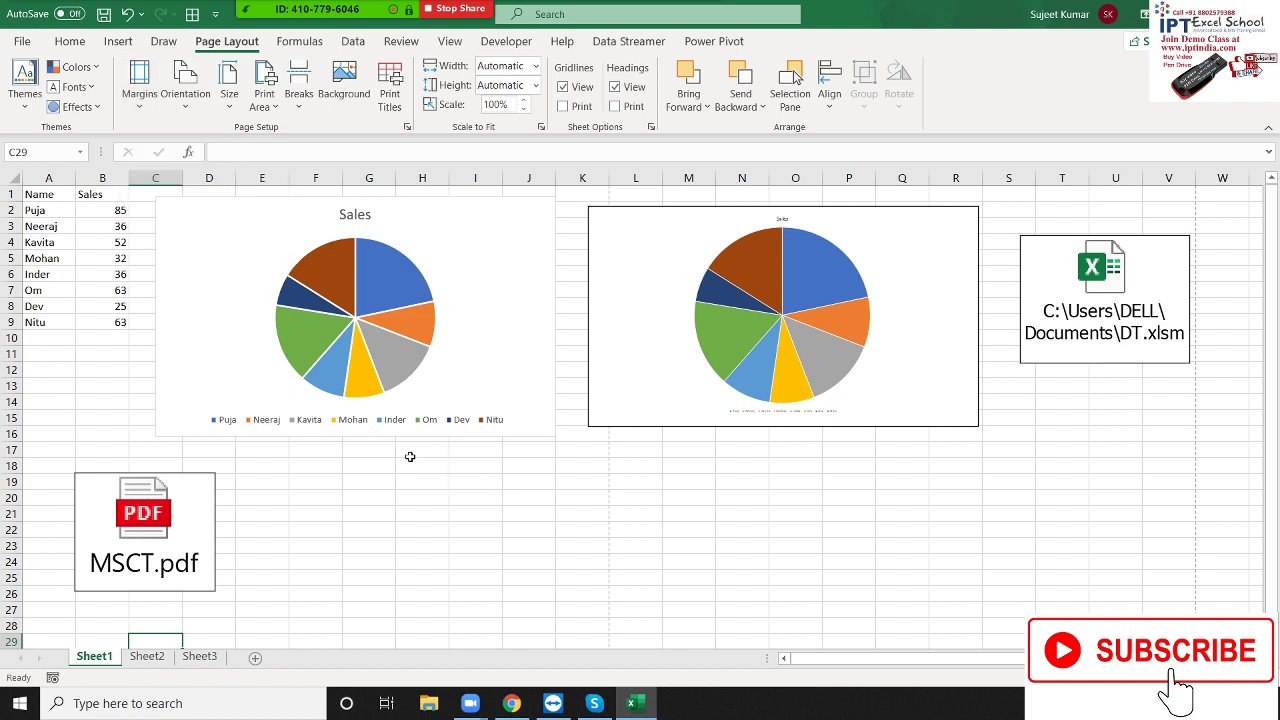
- Nudge the right-hand pie chart slightly right, then select columns K:L and cell K2
{"action": "mouse_move", "coordinate": [603, 259]}
{"action": "left_mouse_down"}
{"action": "mouse_move", "coordinate": [643, 259]}
{"action": "mouse_move", "coordinate": [610, 228]}
{"action": "left_mouse_up"}
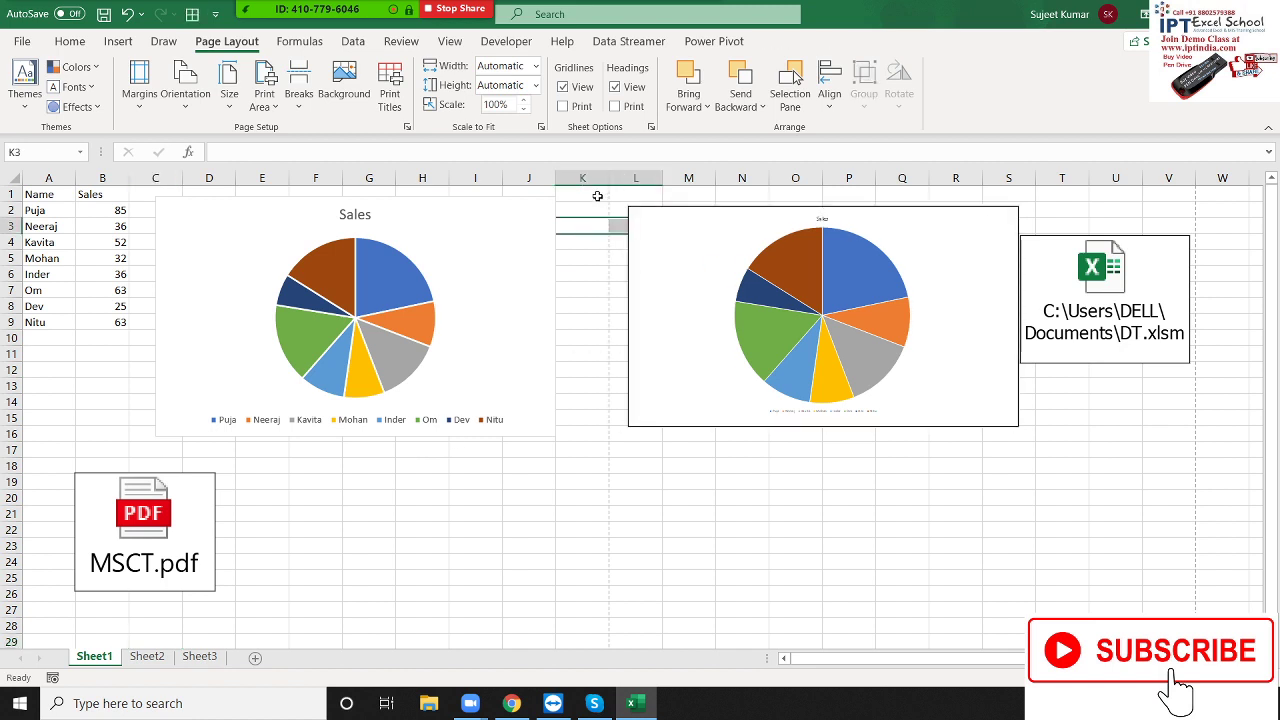
{"action": "left_click_drag", "start_coordinate": [592, 179], "coordinate": [616, 181]}
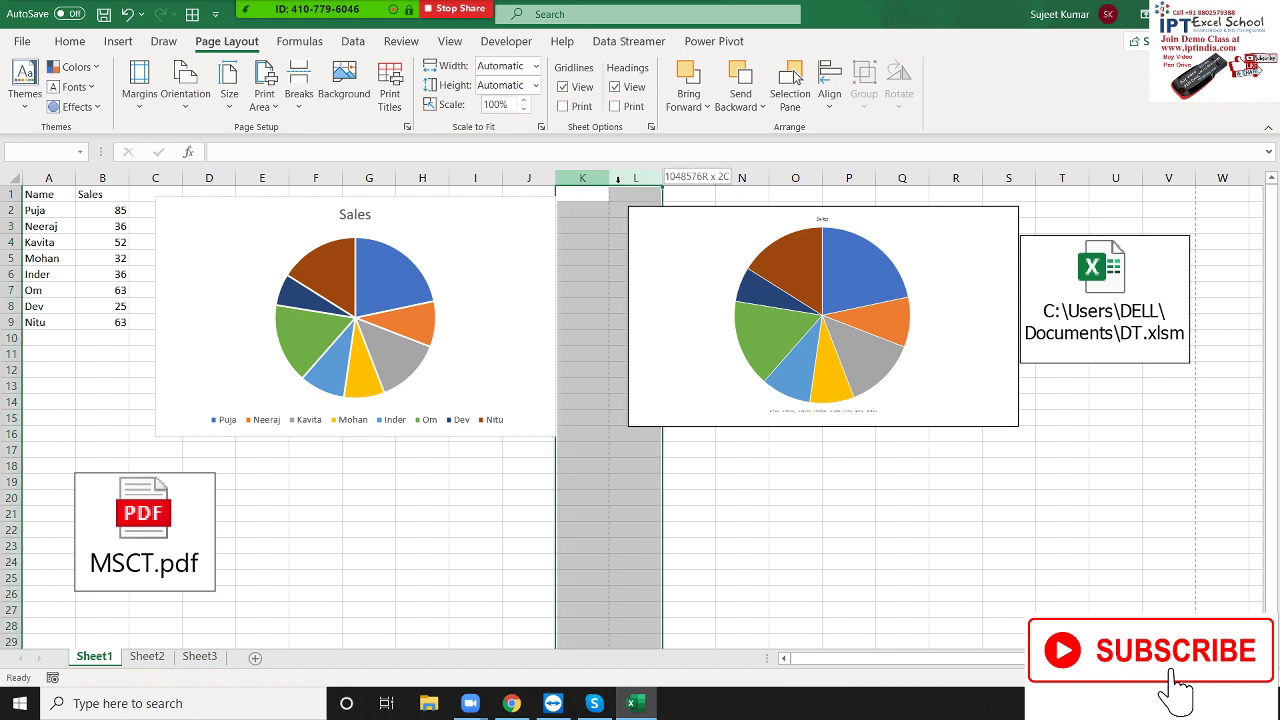
{"action": "left_click", "coordinate": [599, 208]}
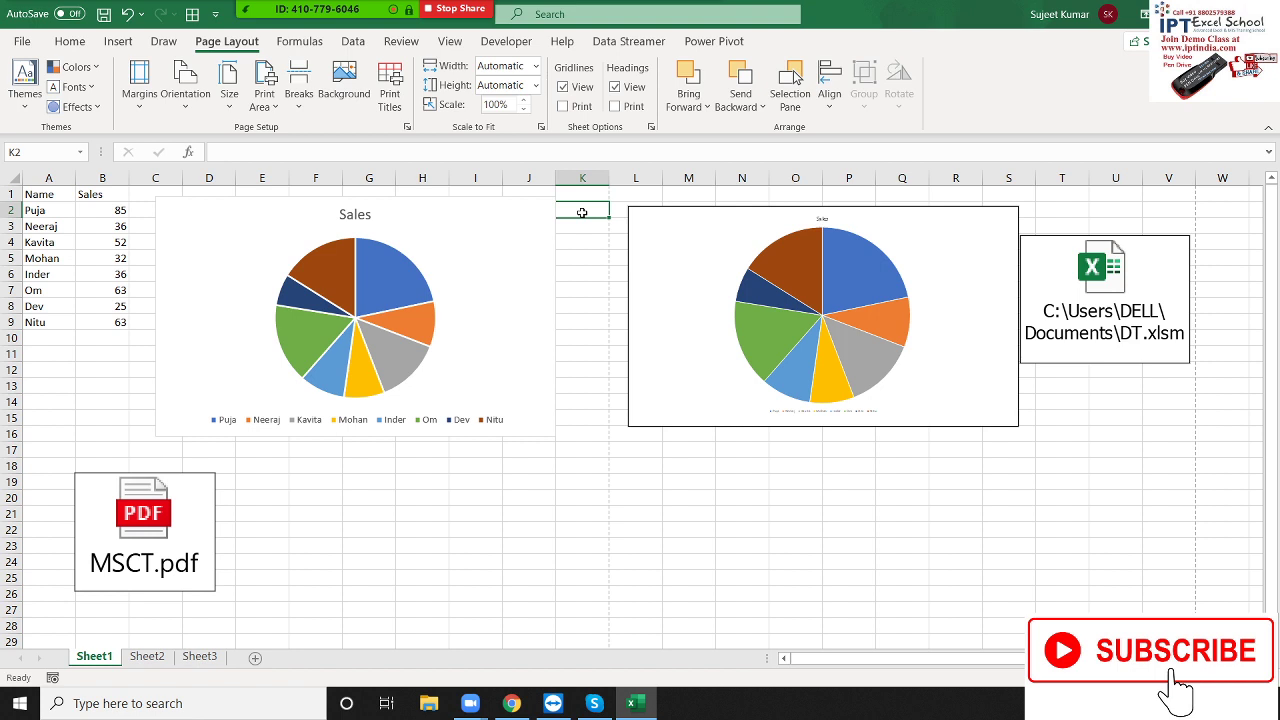
- Make the Name and Sales table A1:B9 the print area, leaving paper size unchanged
{"action": "left_click", "coordinate": [240, 114]}
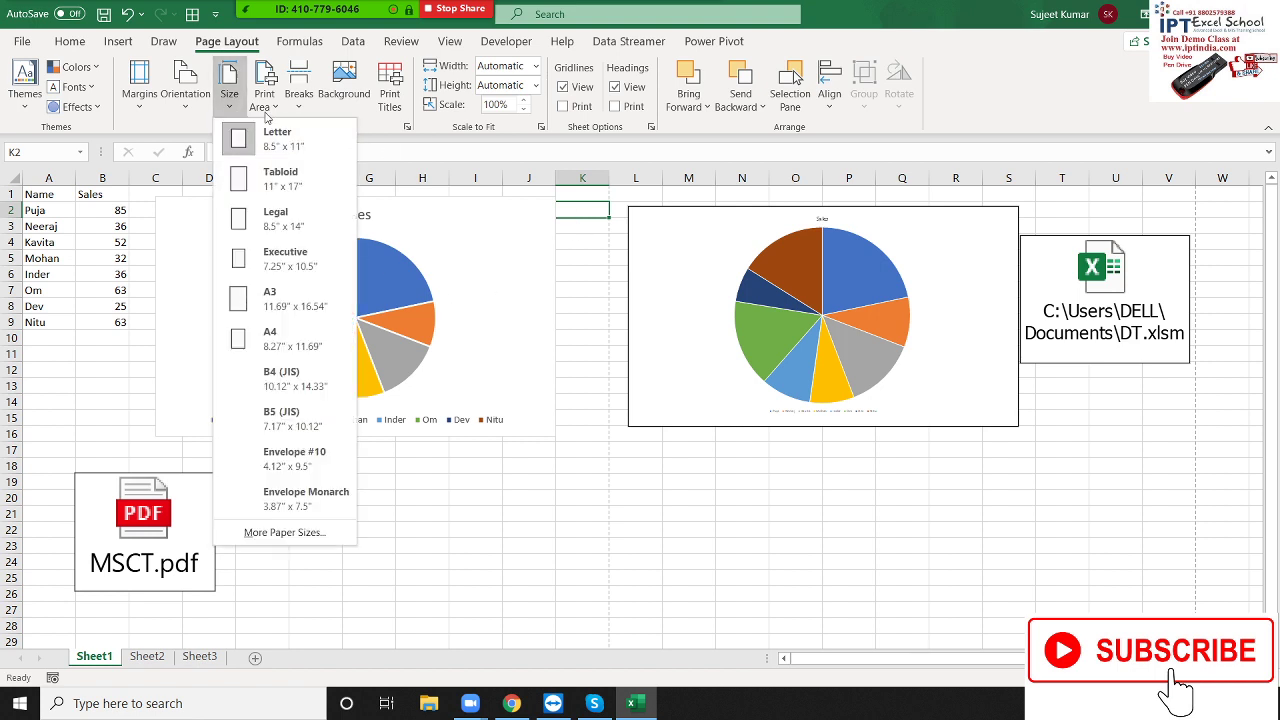
{"action": "left_click", "coordinate": [265, 110]}
{"action": "left_click", "coordinate": [31, 290]}
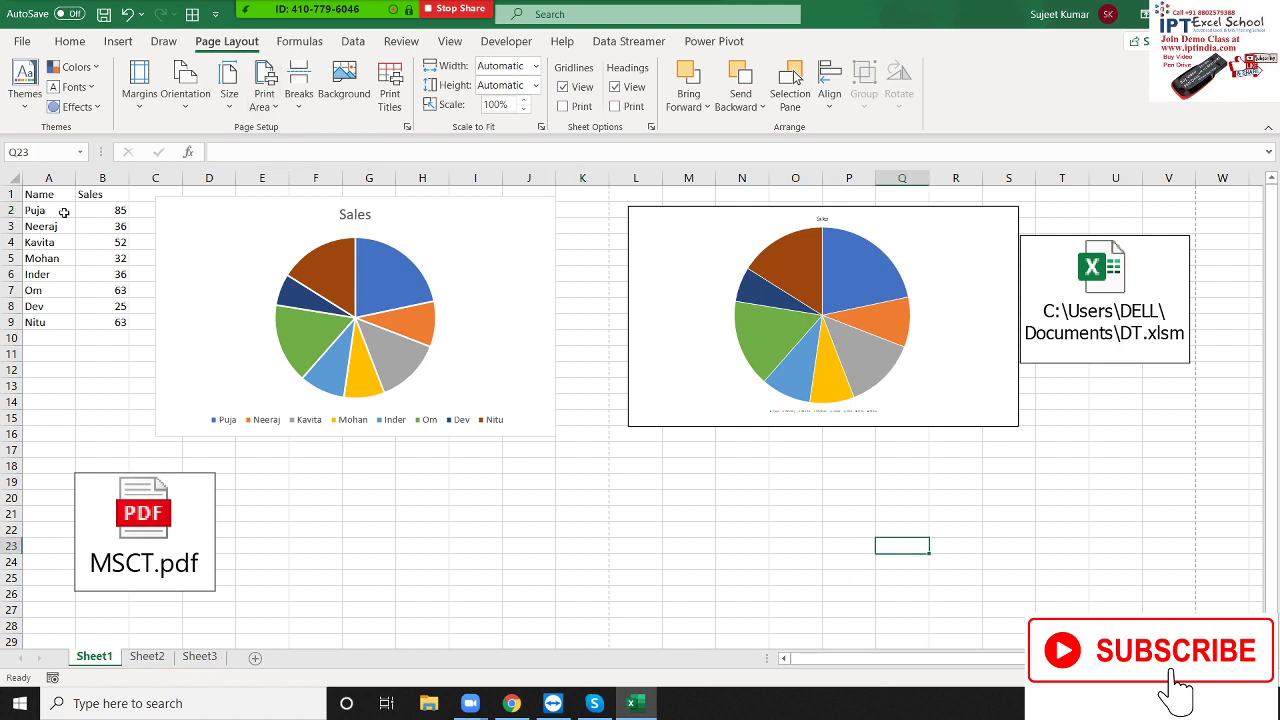
{"action": "left_click_drag", "start_coordinate": [45, 193], "coordinate": [97, 323]}
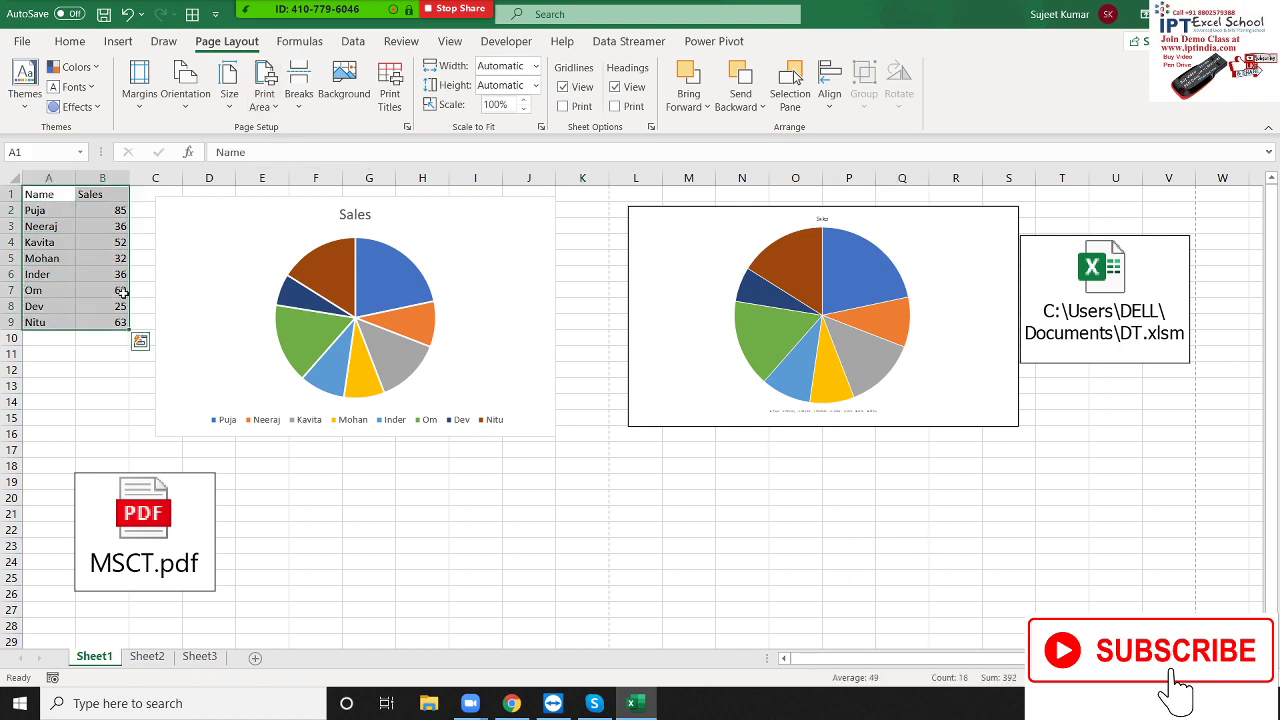
{"action": "left_click", "coordinate": [264, 98]}
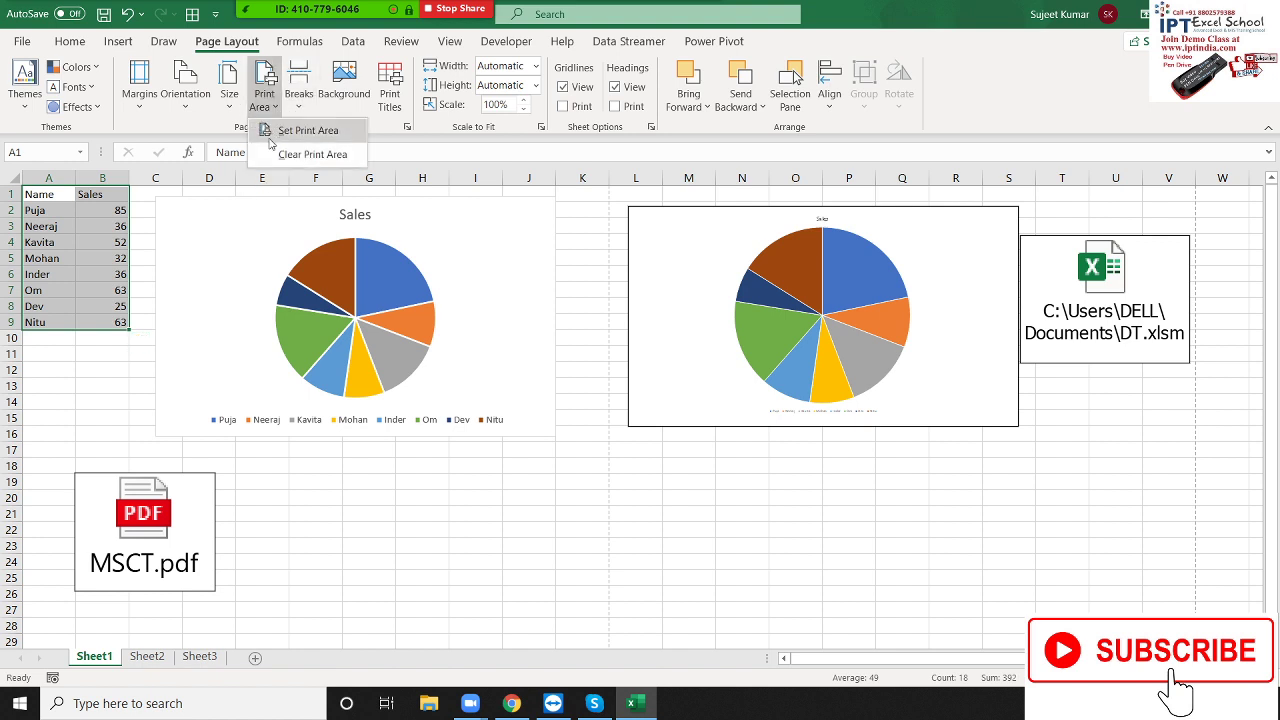
{"action": "left_click", "coordinate": [310, 130]}
{"action": "left_click", "coordinate": [99, 353]}
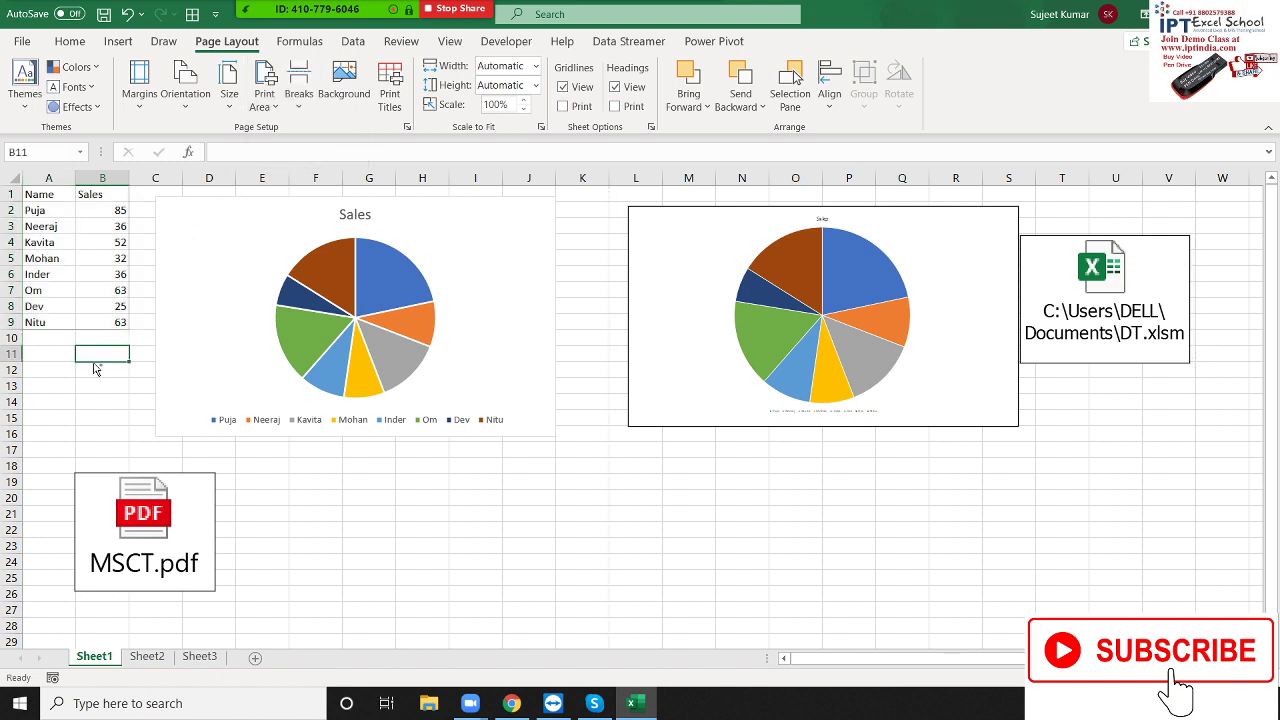
- Preview the A1:B9 printout with Ctrl+P, then clear the print area
{"action": "key", "text": "ctrl+p"}
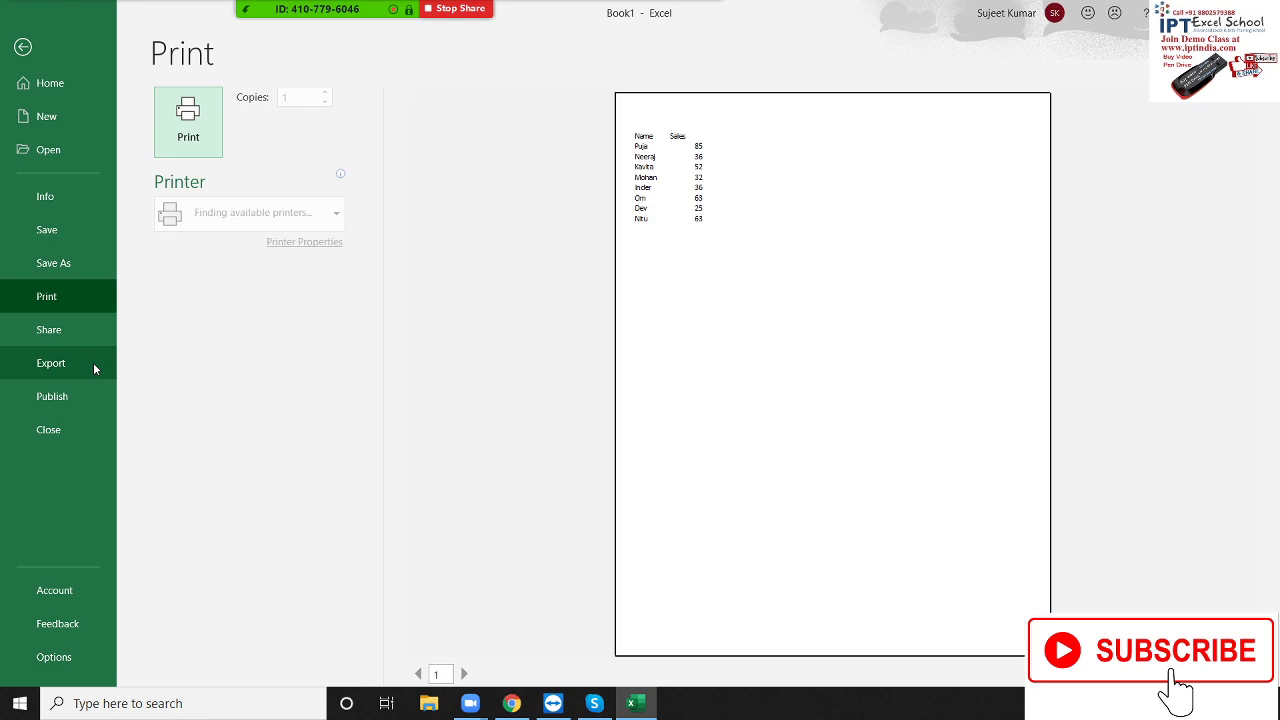
{"action": "key", "text": "Escape"}
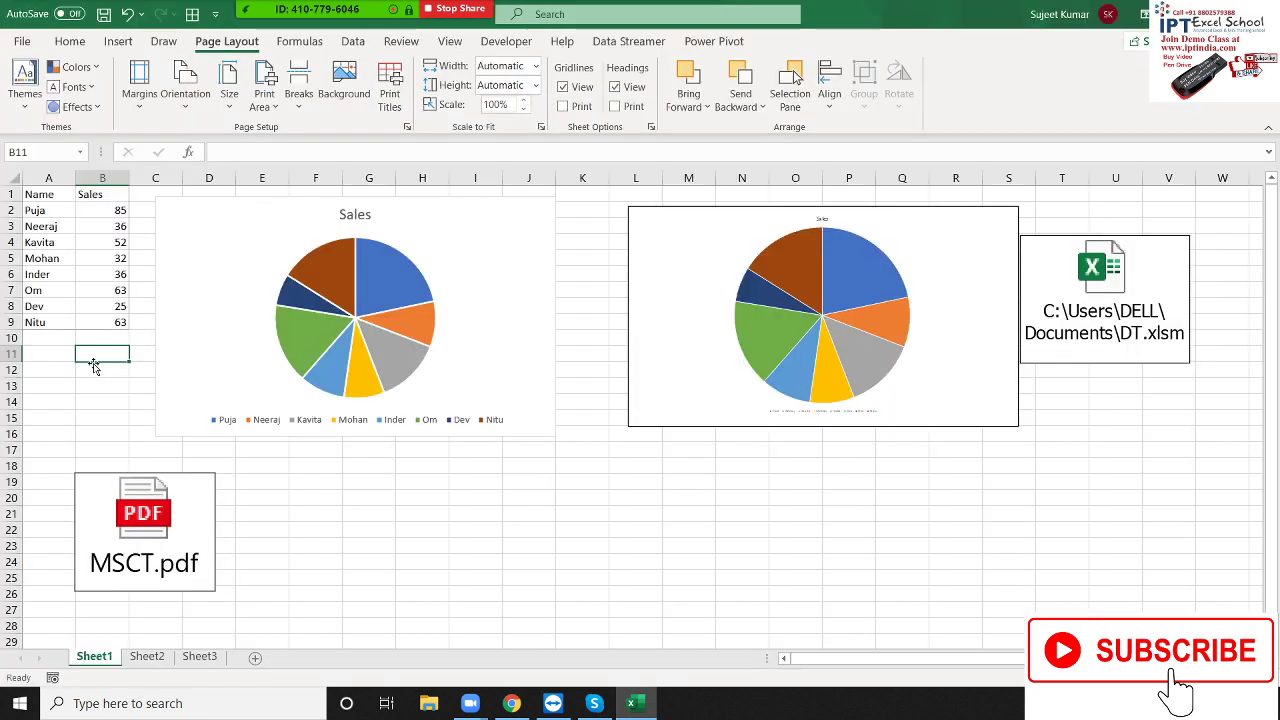
{"action": "left_click", "coordinate": [264, 97]}
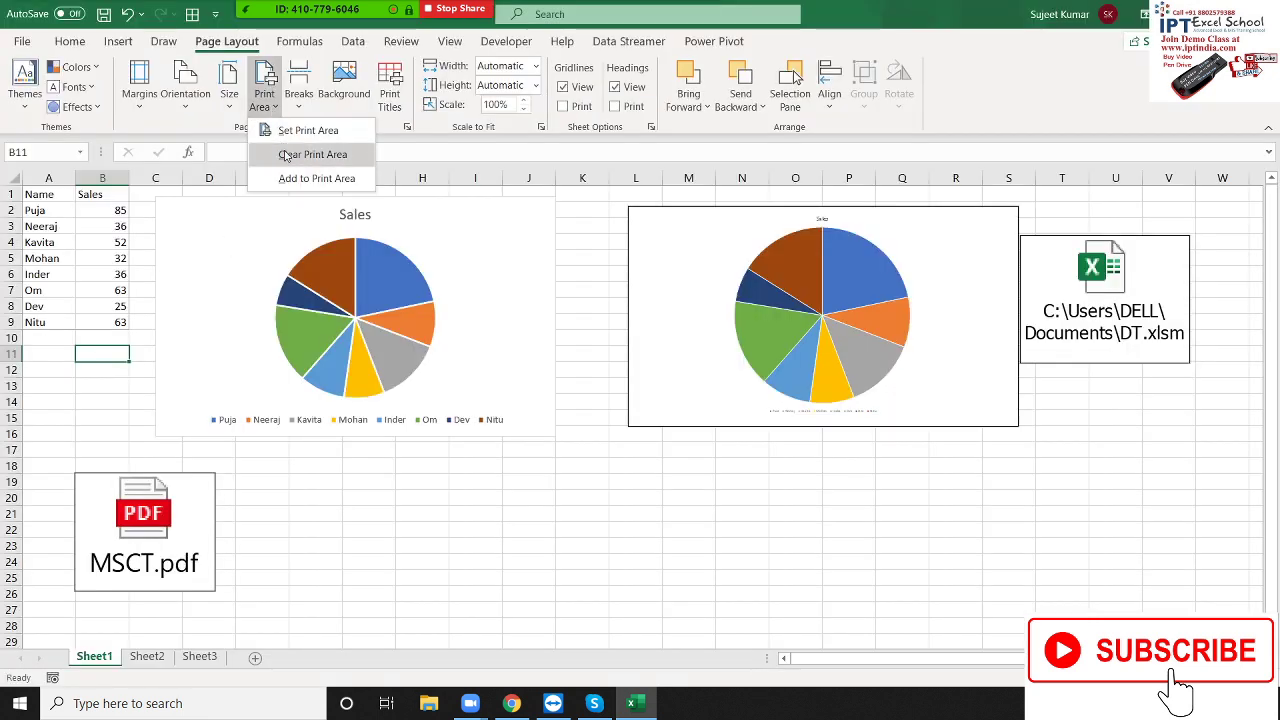
{"action": "left_click", "coordinate": [293, 177]}
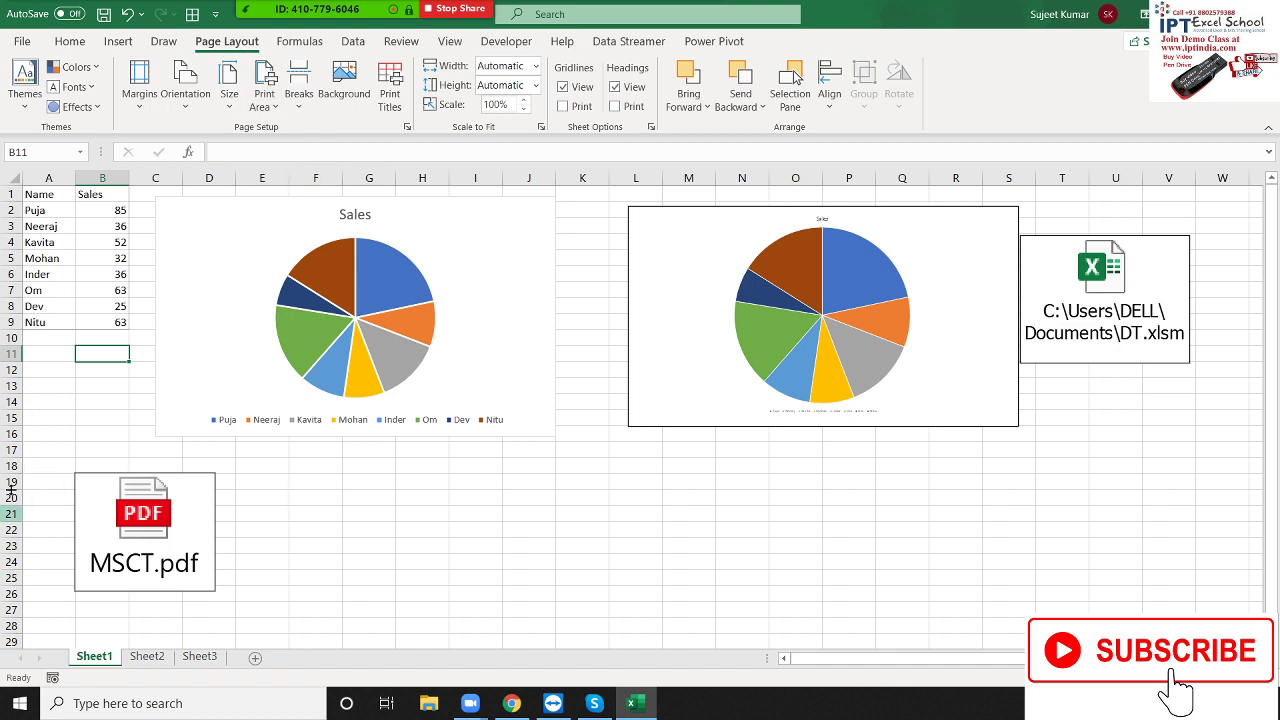
- Remove the page break at row 17
{"action": "left_click", "coordinate": [12, 449]}
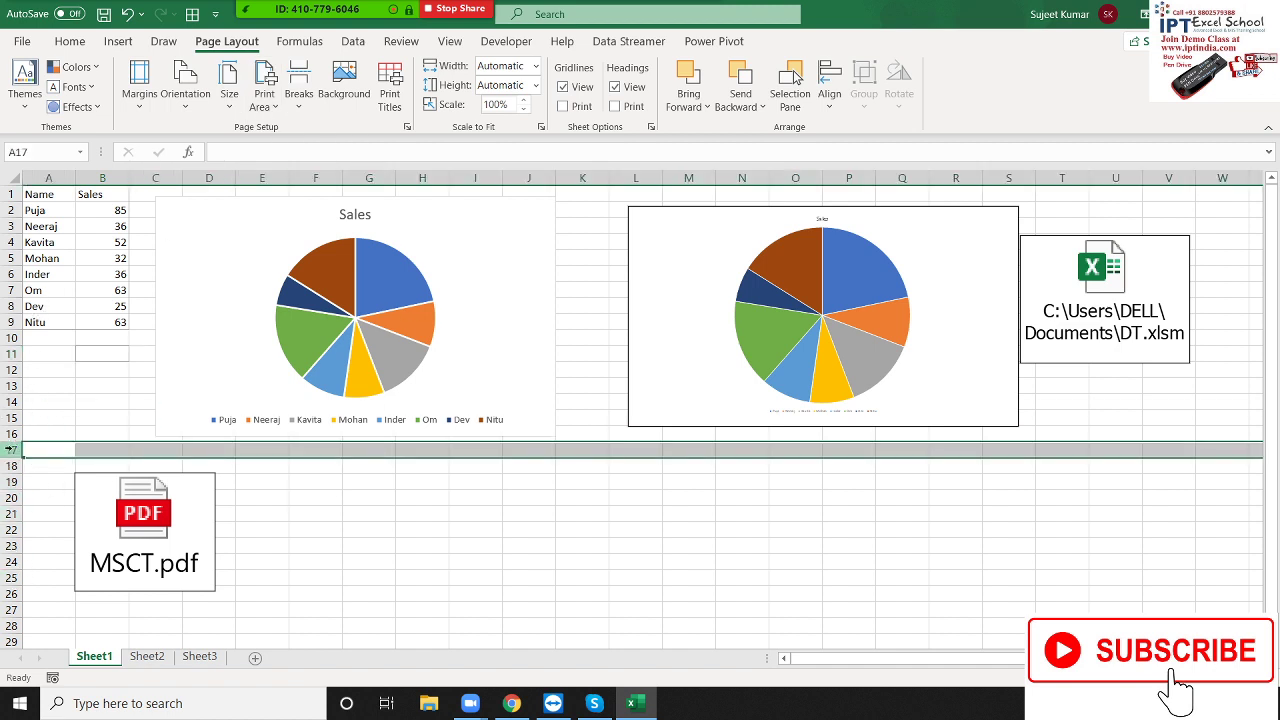
{"action": "left_click", "coordinate": [297, 117]}
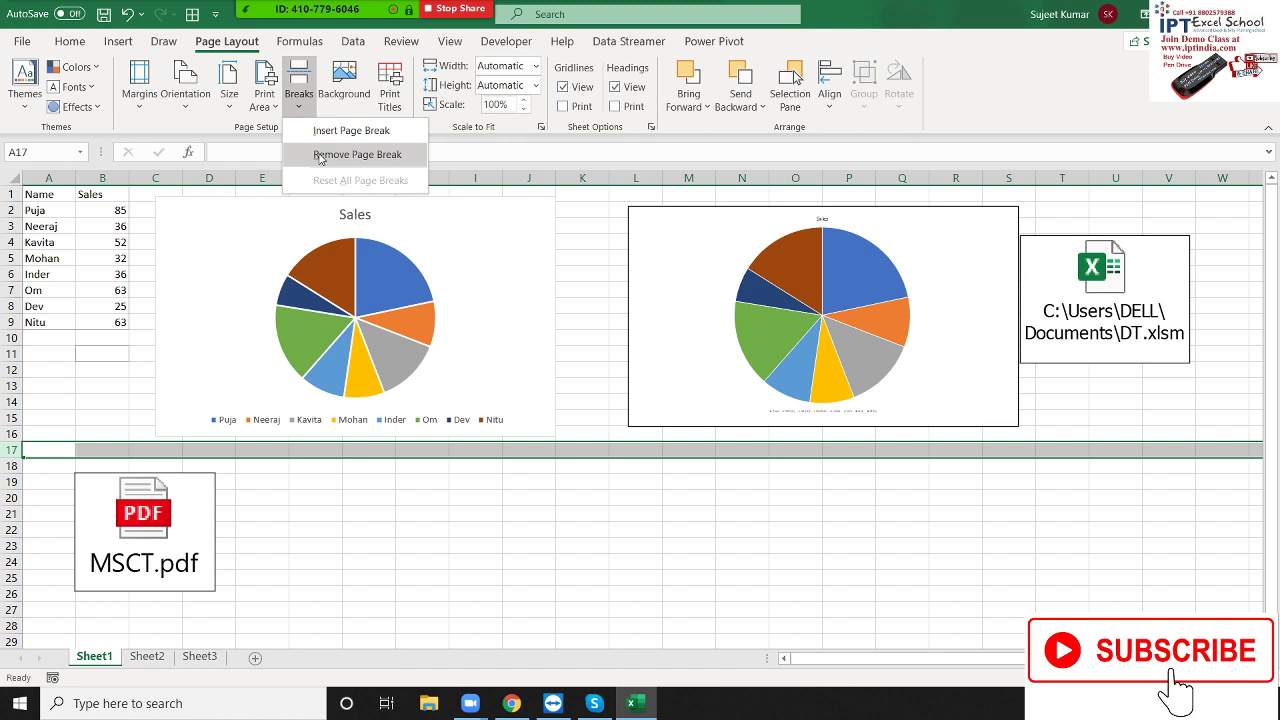
{"action": "left_click", "coordinate": [320, 156]}
{"action": "left_click", "coordinate": [449, 551]}
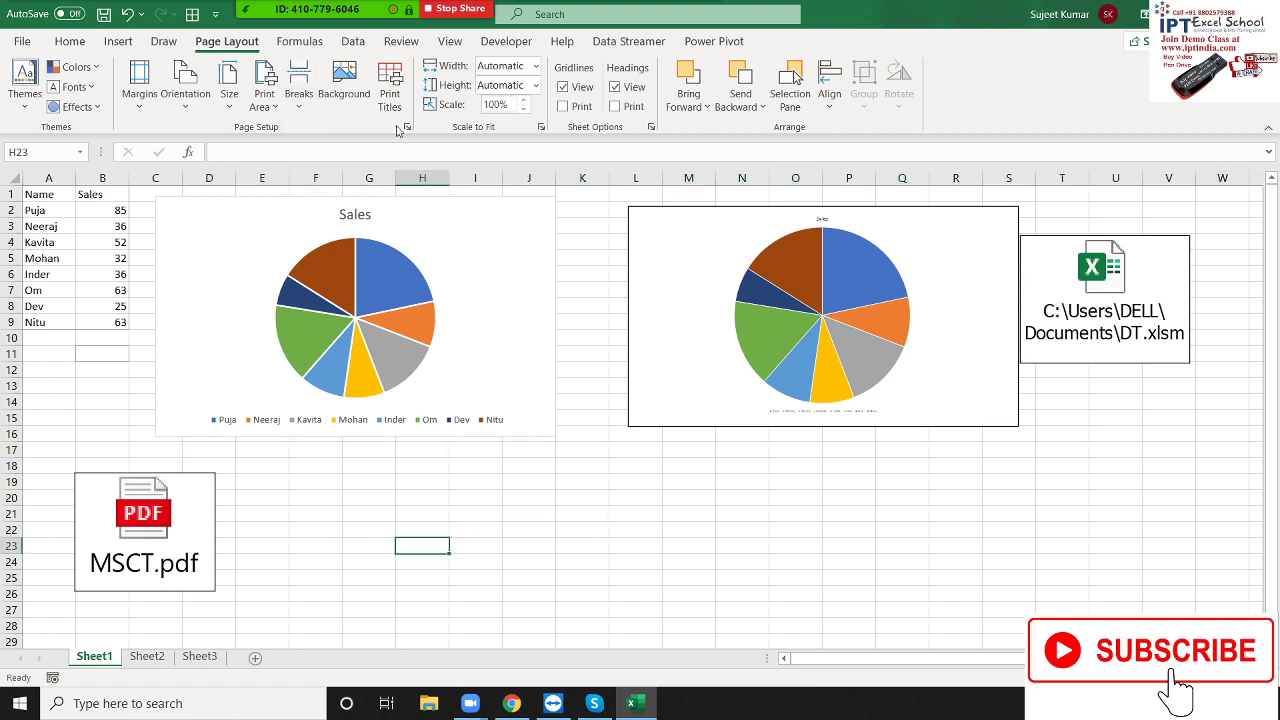
- Set the '365 - Copy - Copy' picture as the sheet background and check it in print preview
{"action": "left_click", "coordinate": [343, 85]}
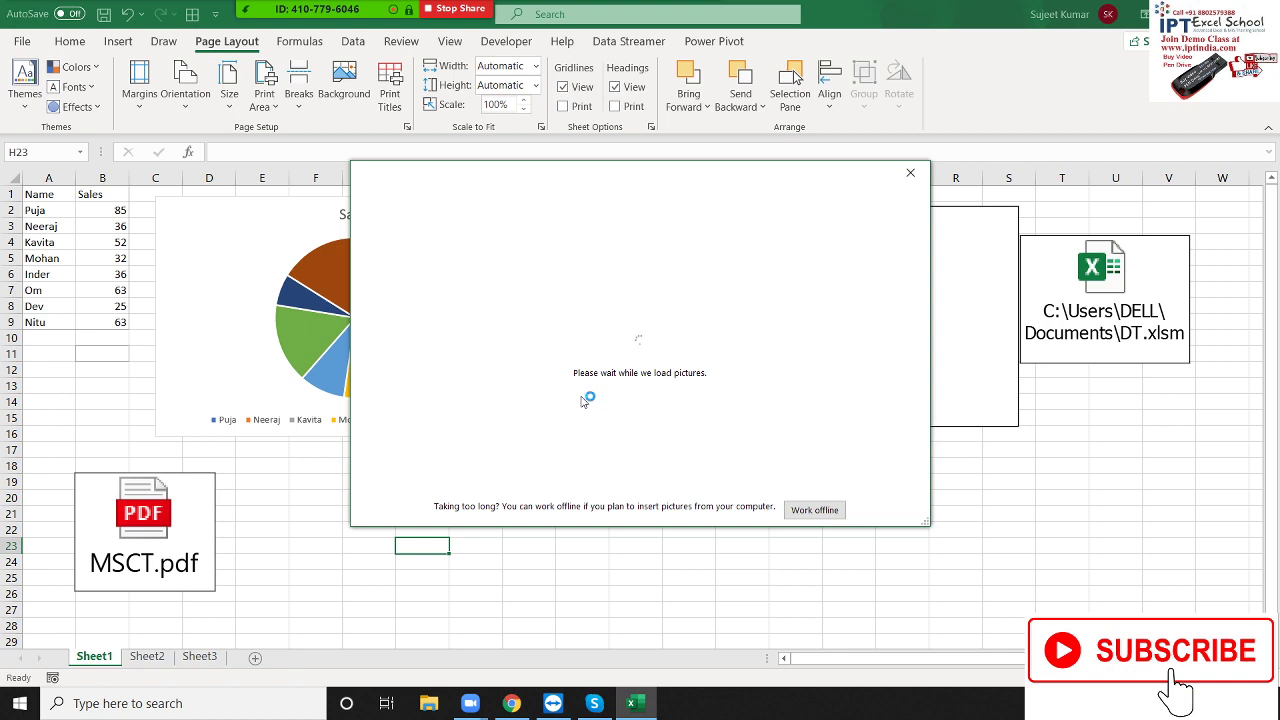
{"action": "left_click", "coordinate": [500, 263]}
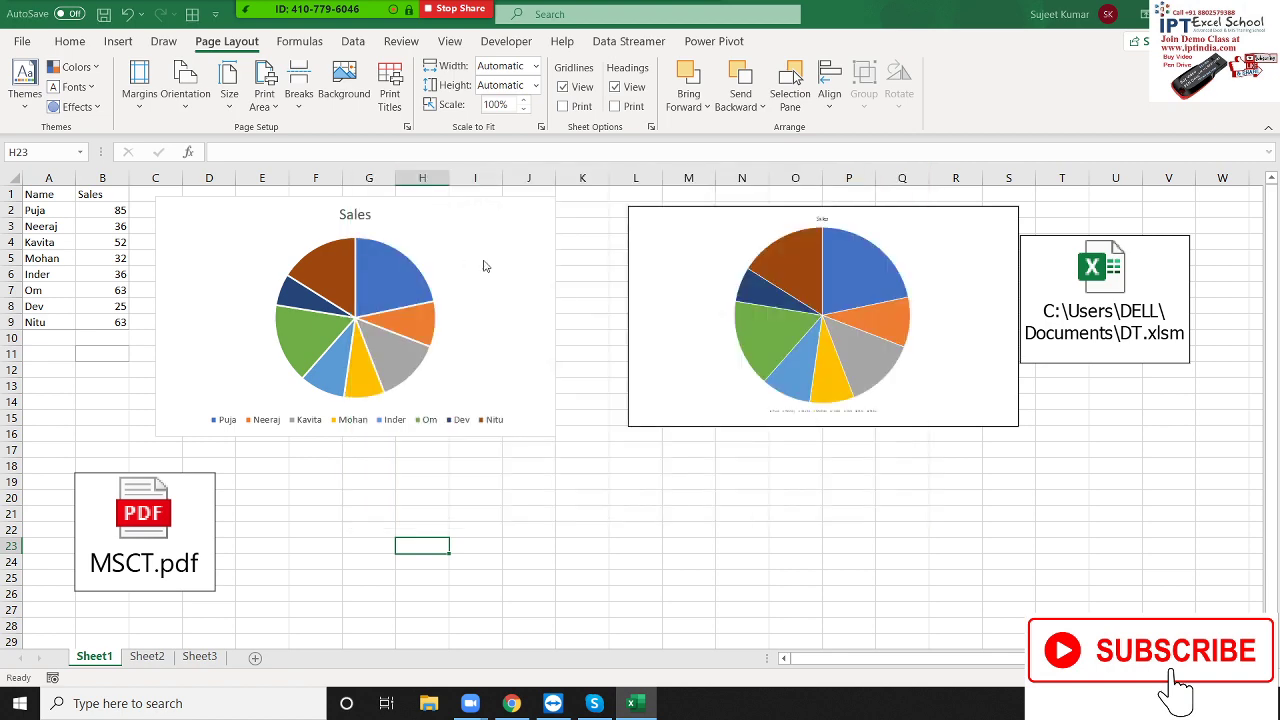
{"action": "double_click", "coordinate": [287, 260]}
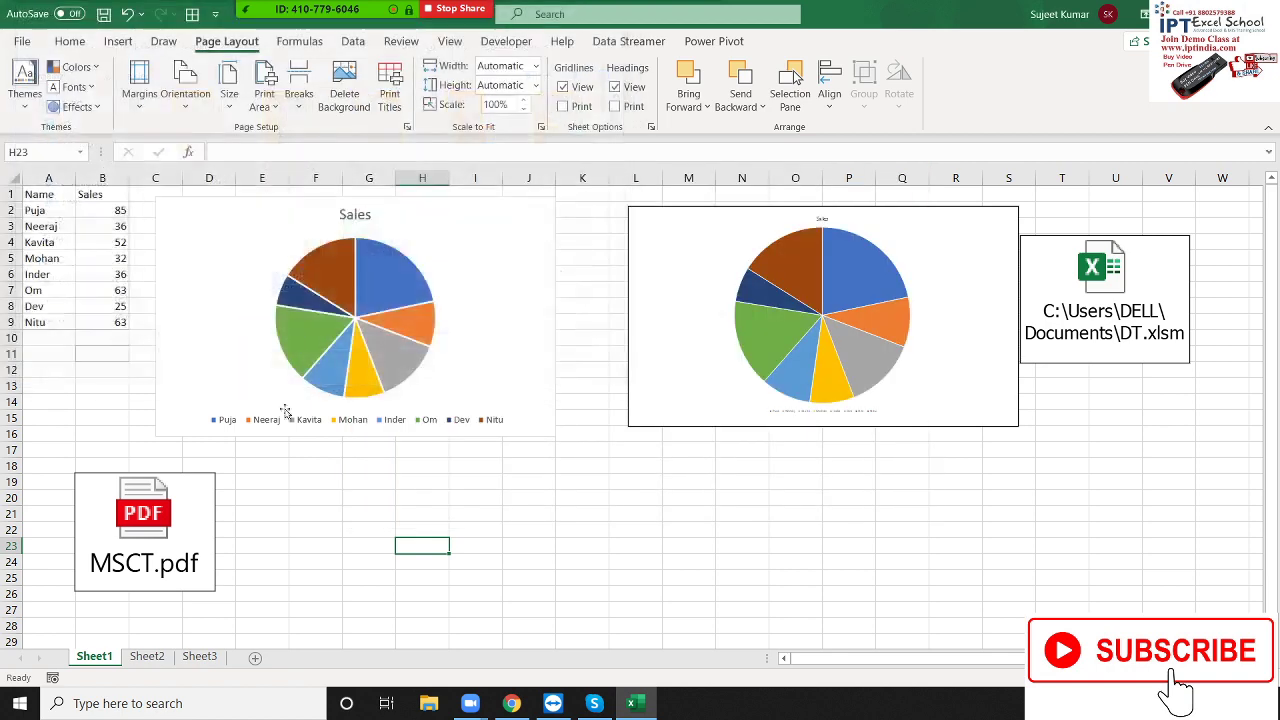
{"action": "scroll", "coordinate": [405, 527], "scroll_direction": "down", "scroll_amount": 4}
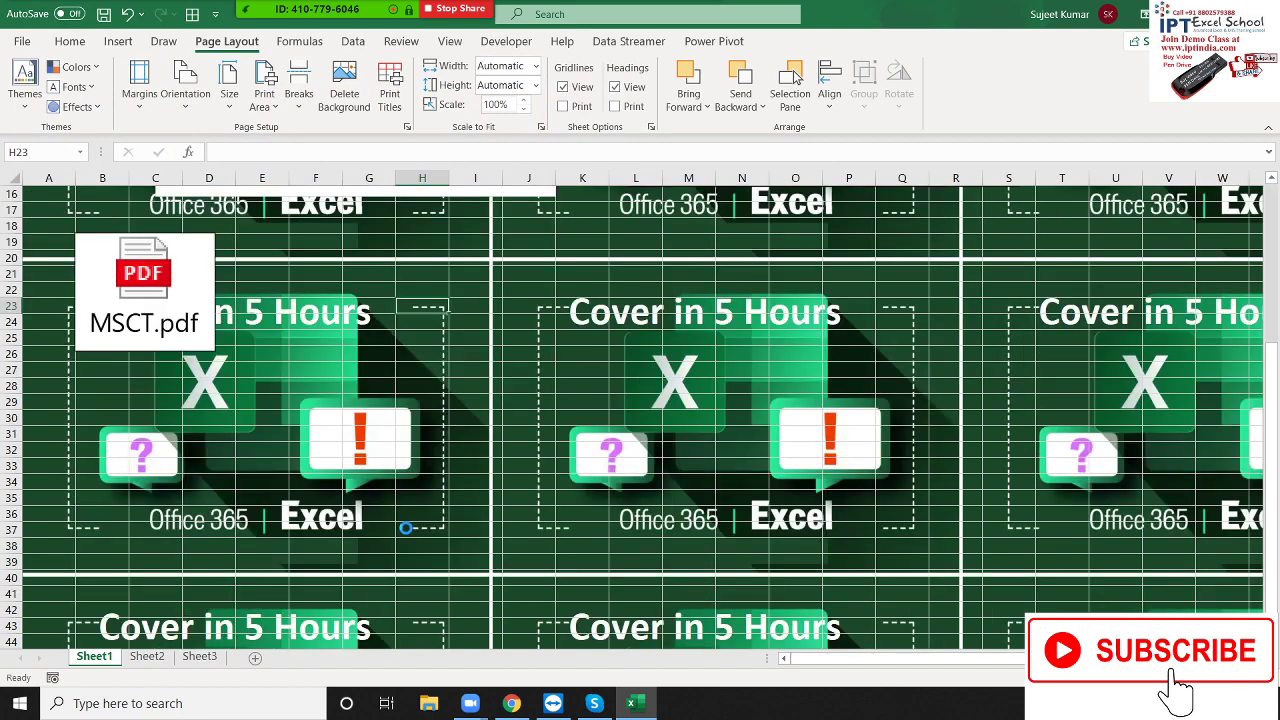
{"action": "key", "text": "ctrl+p"}
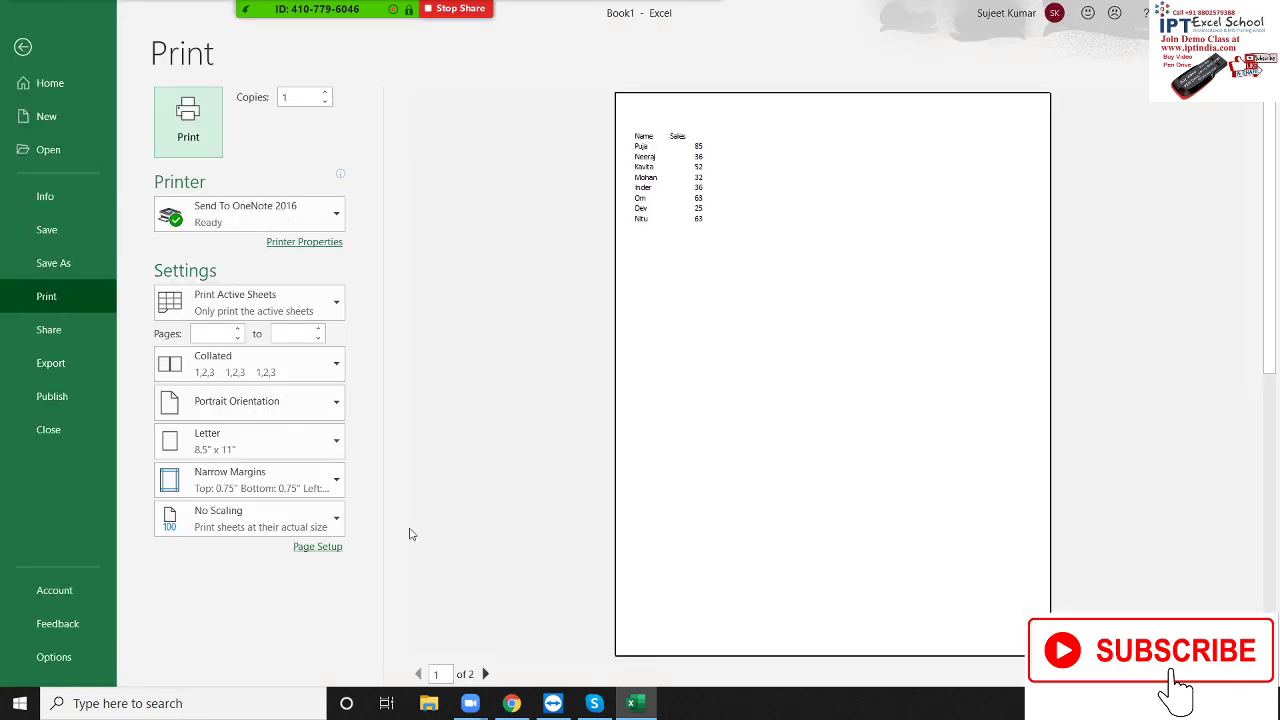
{"action": "key", "text": "Escape"}
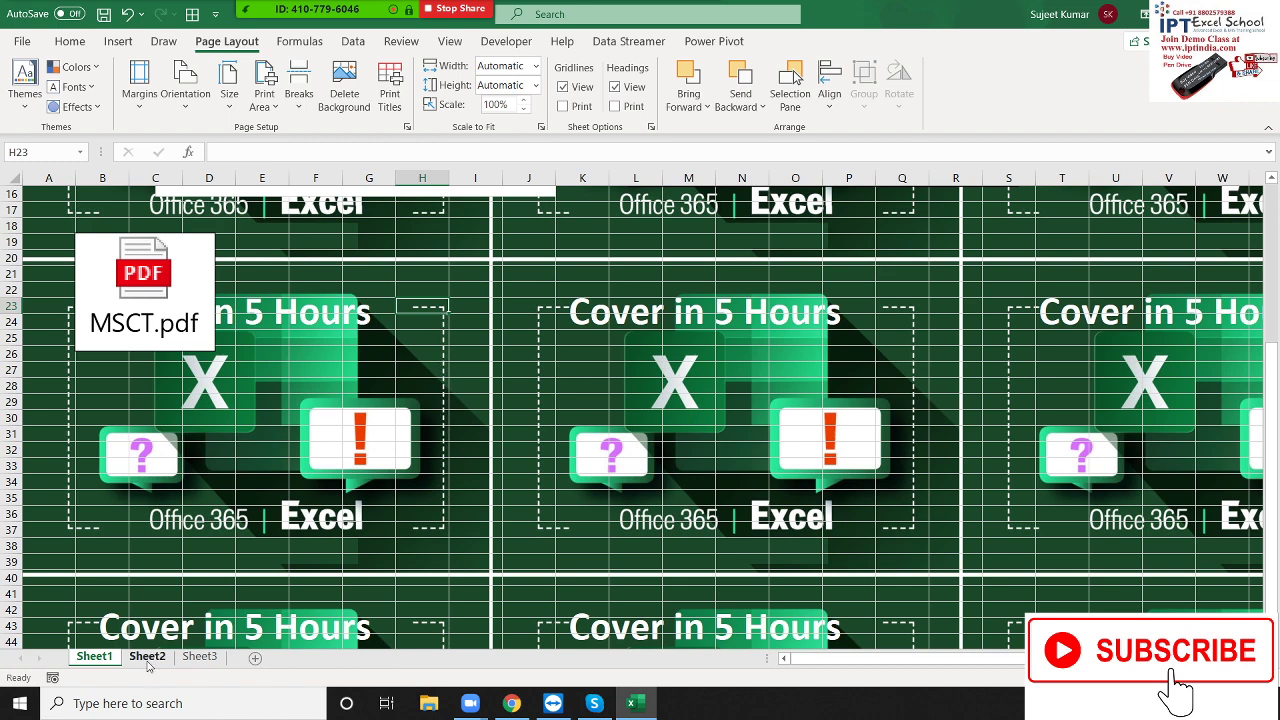
- Switch to Sheet2 and look through the File view, briefly minimizing and restoring Excel
{"action": "left_click", "coordinate": [147, 657]}
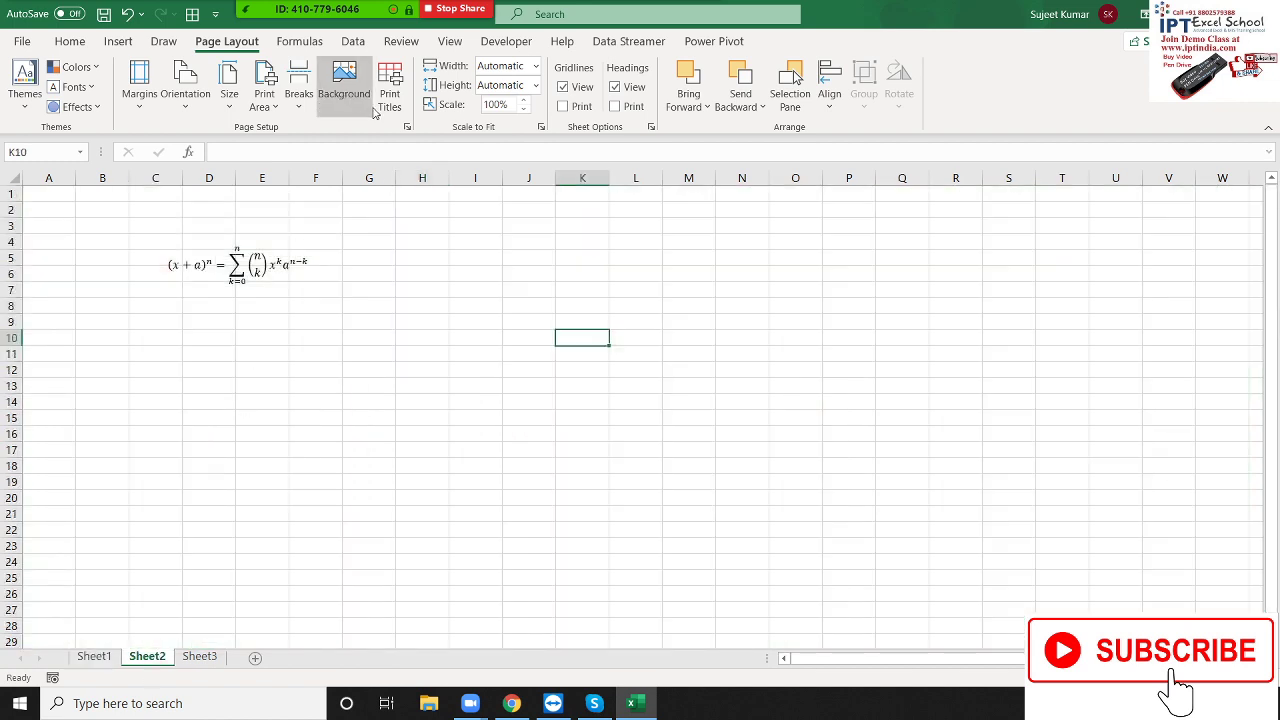
{"action": "left_click", "coordinate": [24, 44]}
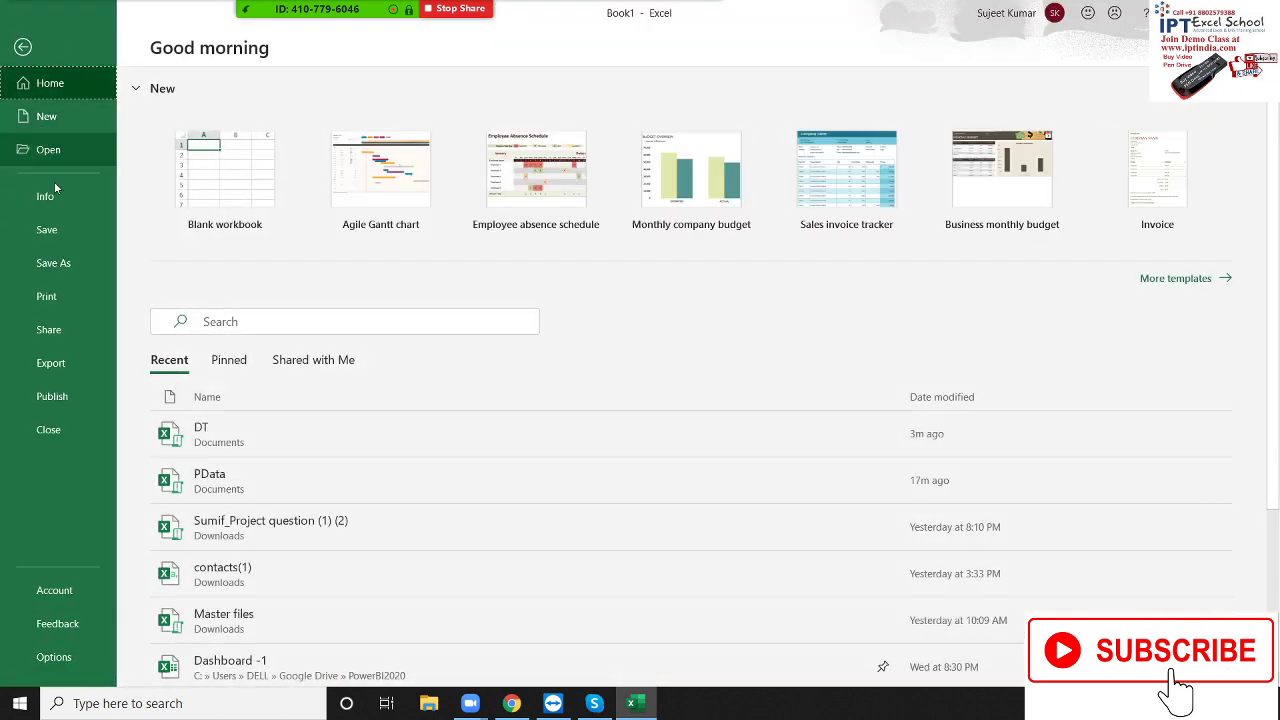
{"action": "left_click", "coordinate": [292, 452]}
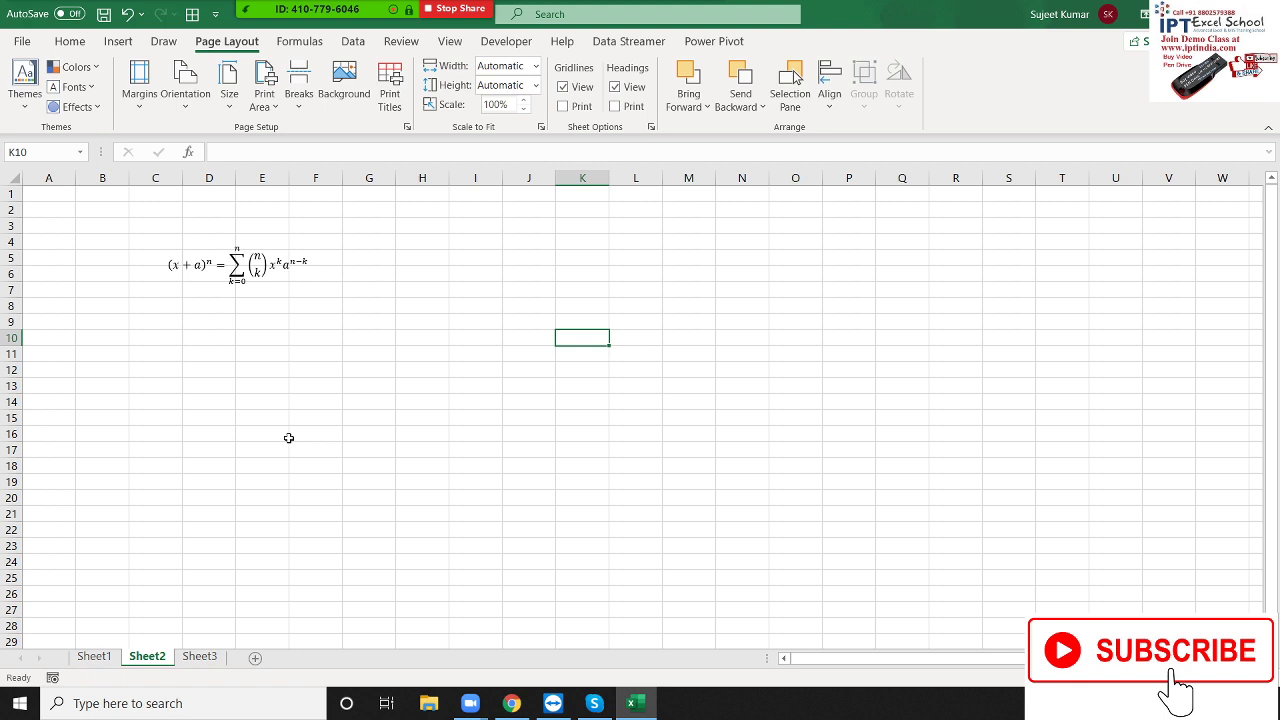
{"action": "left_click", "coordinate": [302, 362]}
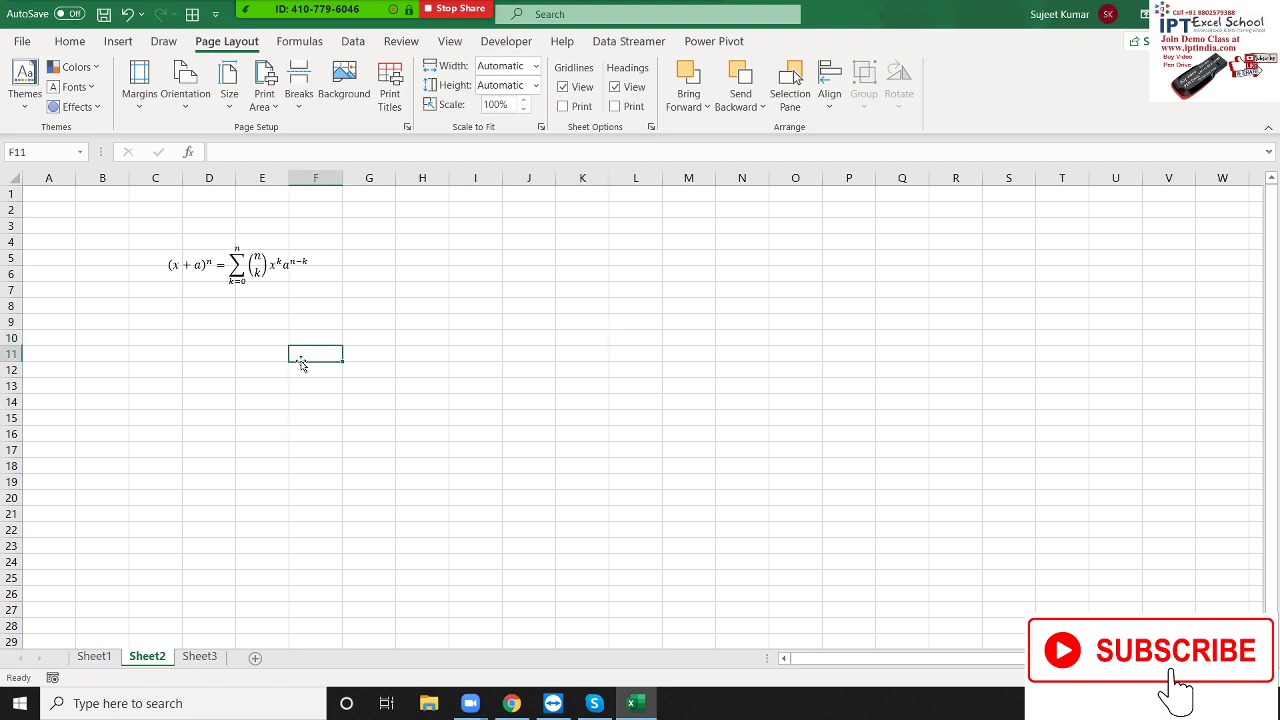
{"action": "left_click", "coordinate": [22, 42]}
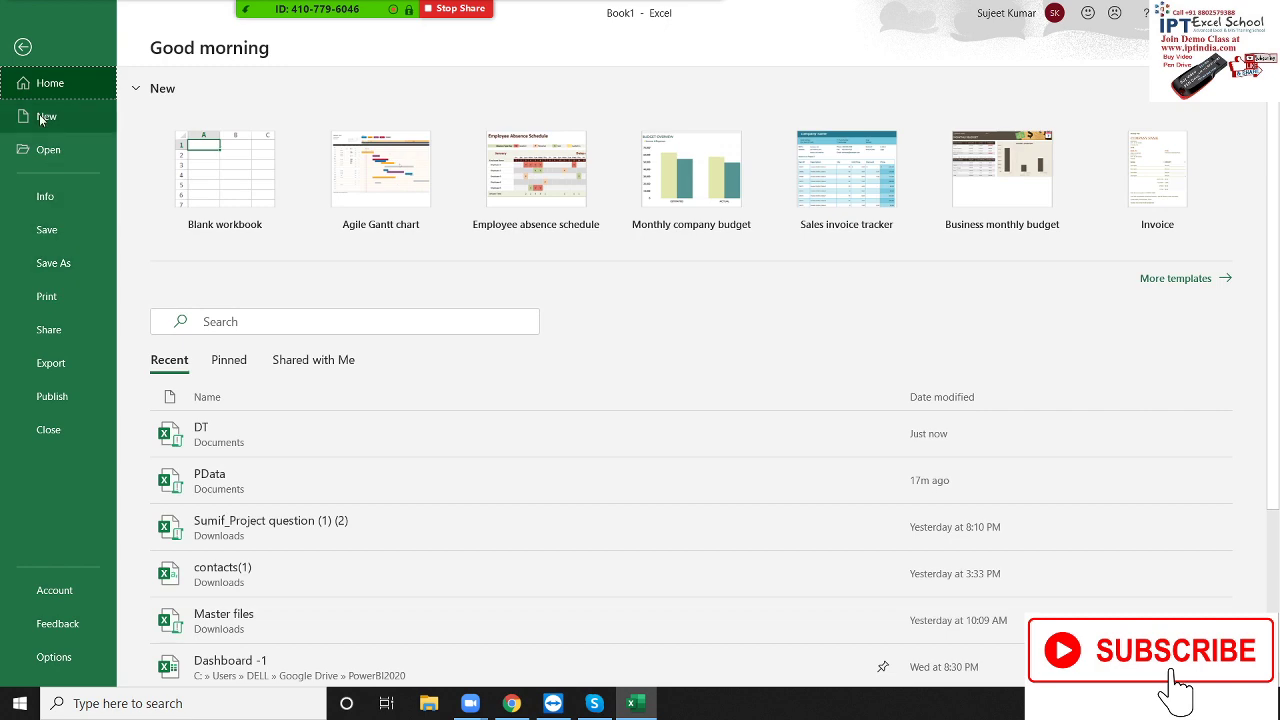
{"action": "key", "text": "Escape"}
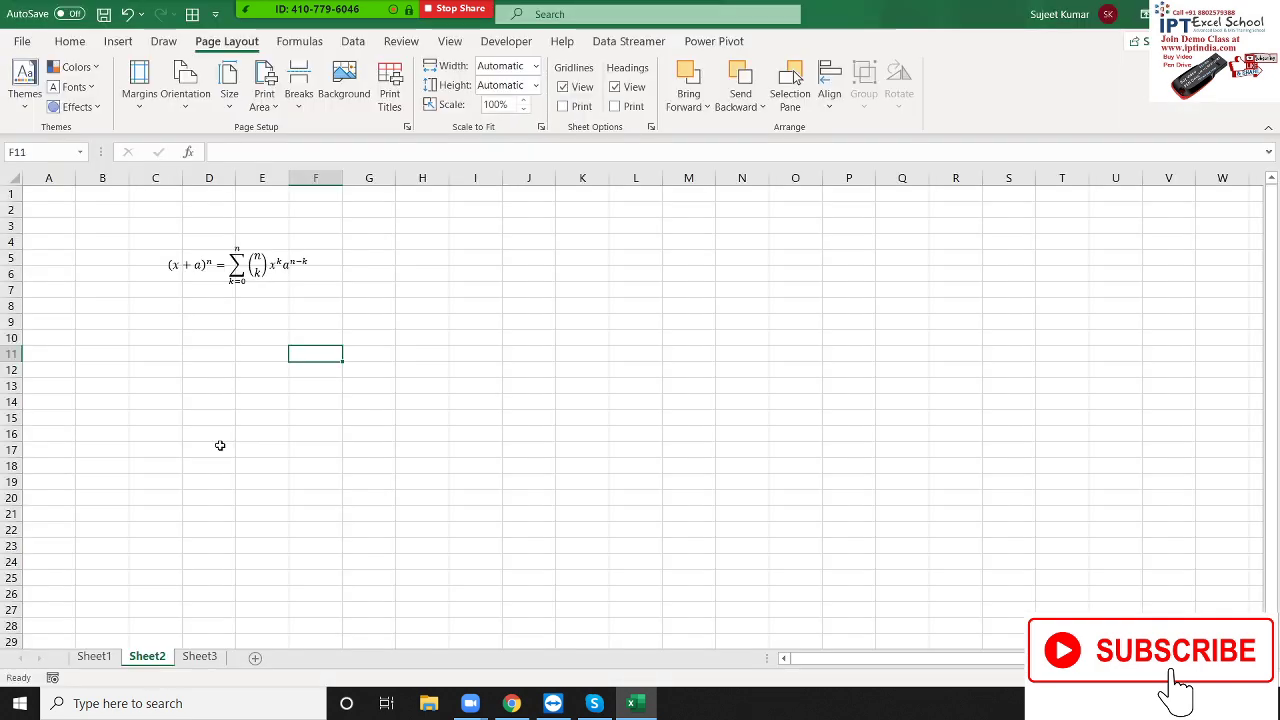
{"action": "left_click", "coordinate": [583, 366]}
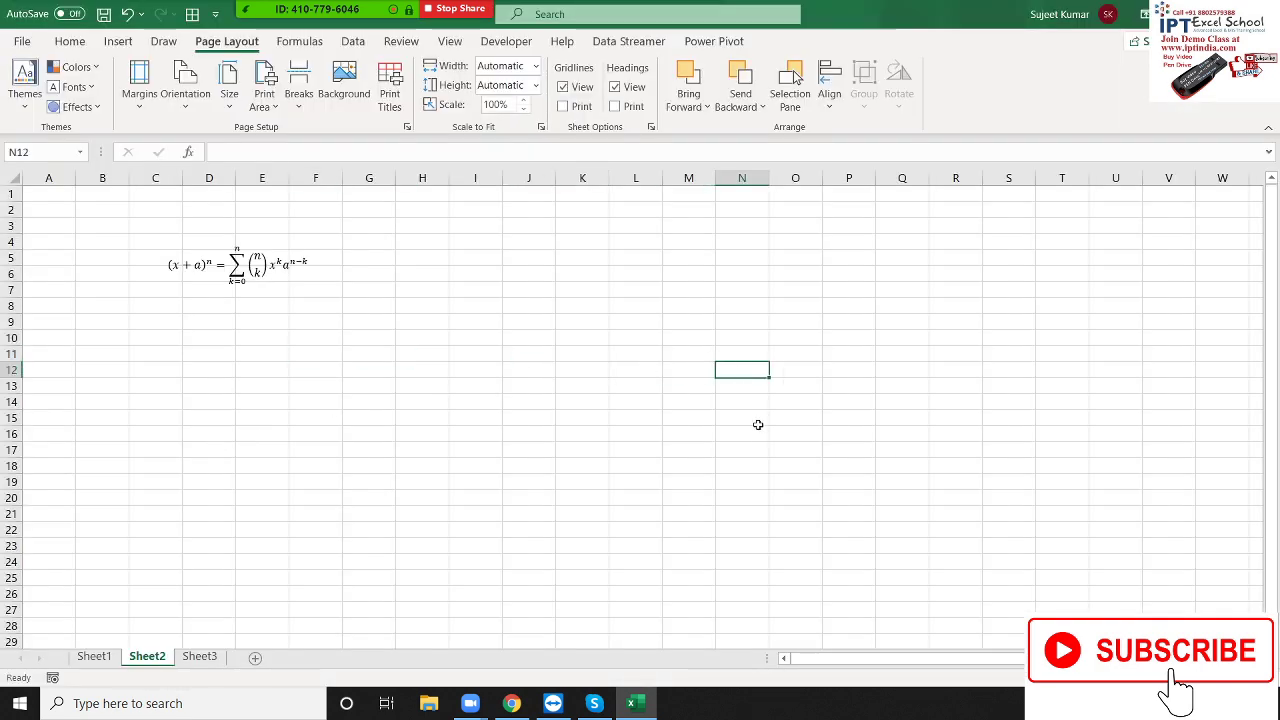
{"action": "left_click", "coordinate": [640, 706]}
{"action": "left_click", "coordinate": [640, 705]}
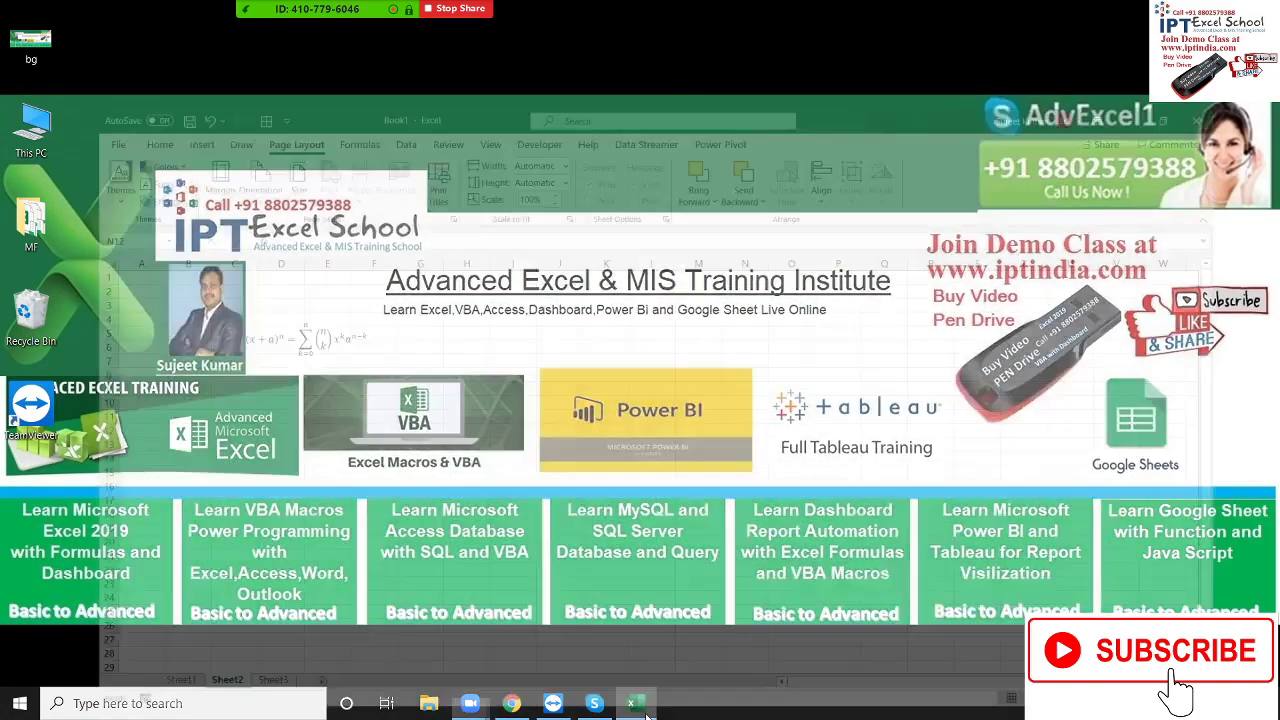
- Close Book1 with Ctrl+W, choosing Don't Save
{"action": "left_click", "coordinate": [18, 45]}
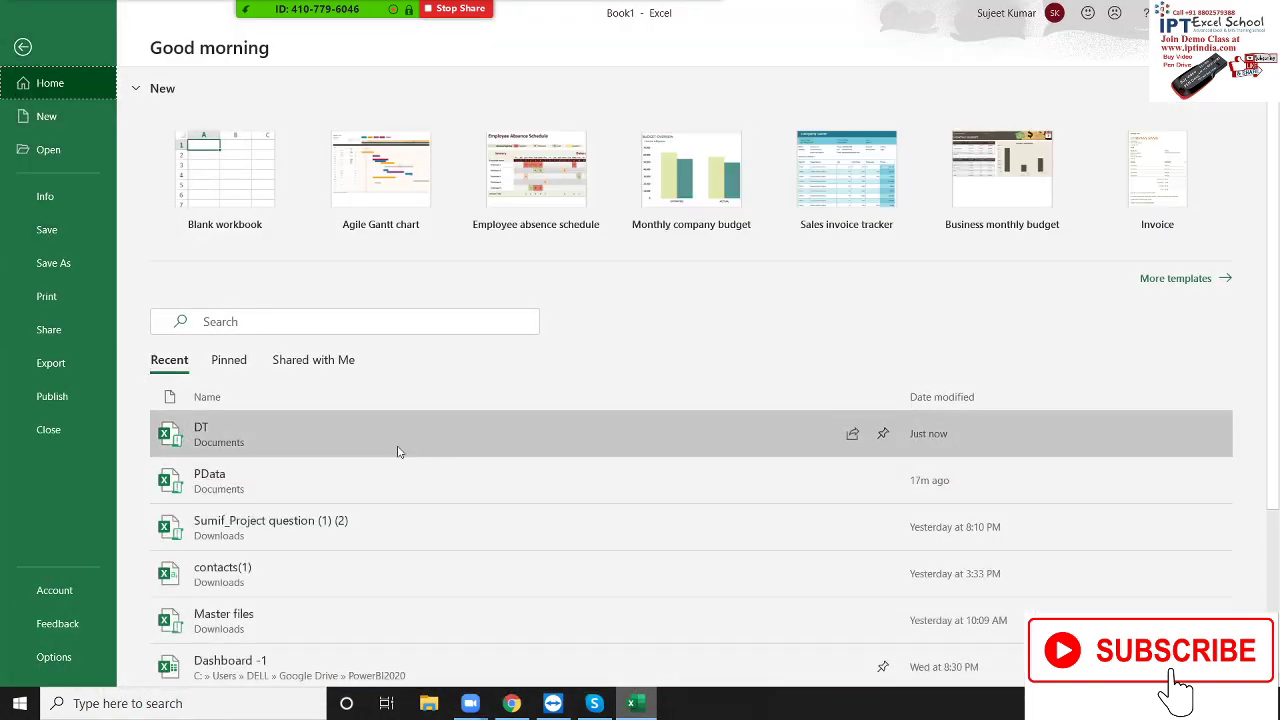
{"action": "key", "text": "Escape"}
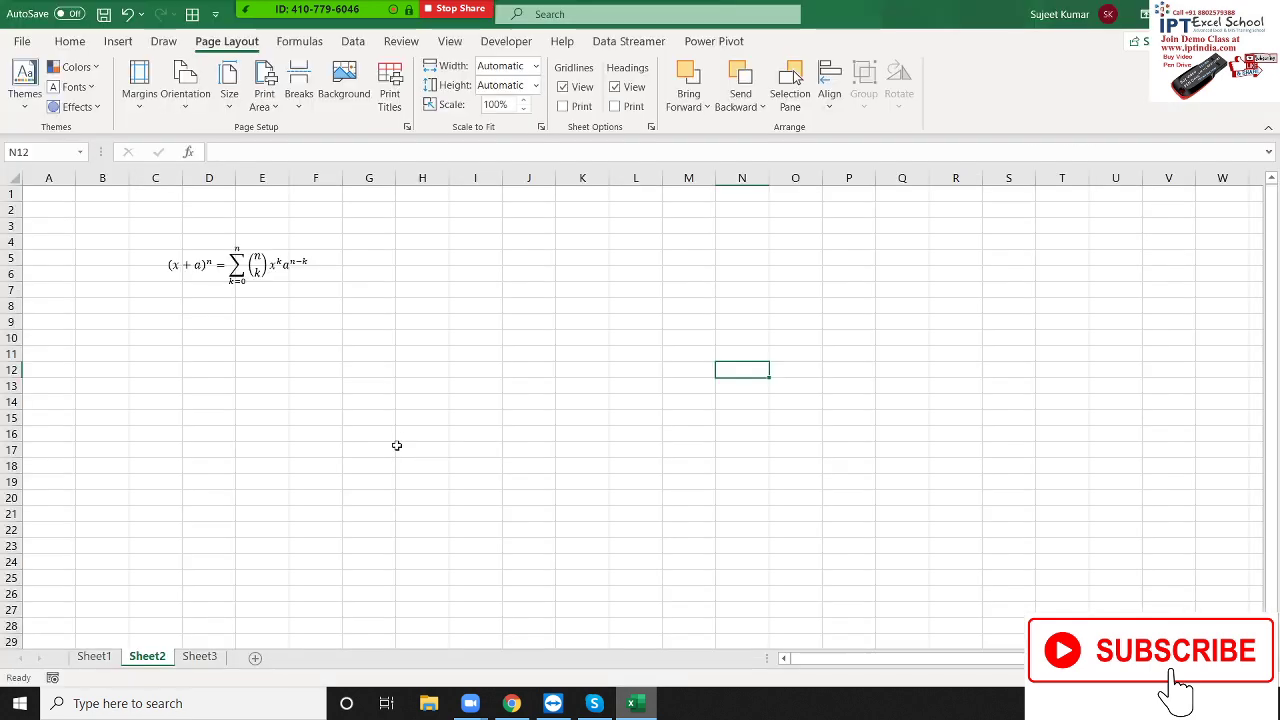
{"action": "left_click", "coordinate": [462, 400]}
{"action": "key", "text": "ctrl+w"}
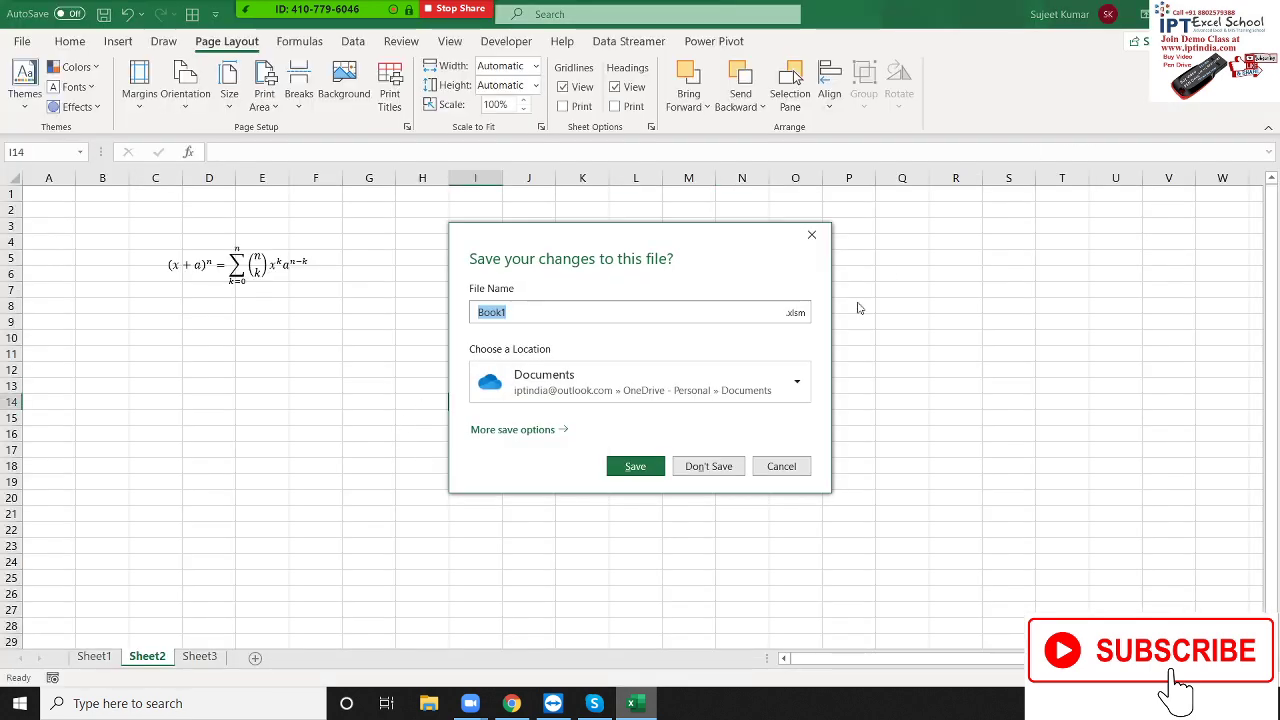
{"action": "left_click", "coordinate": [726, 470]}
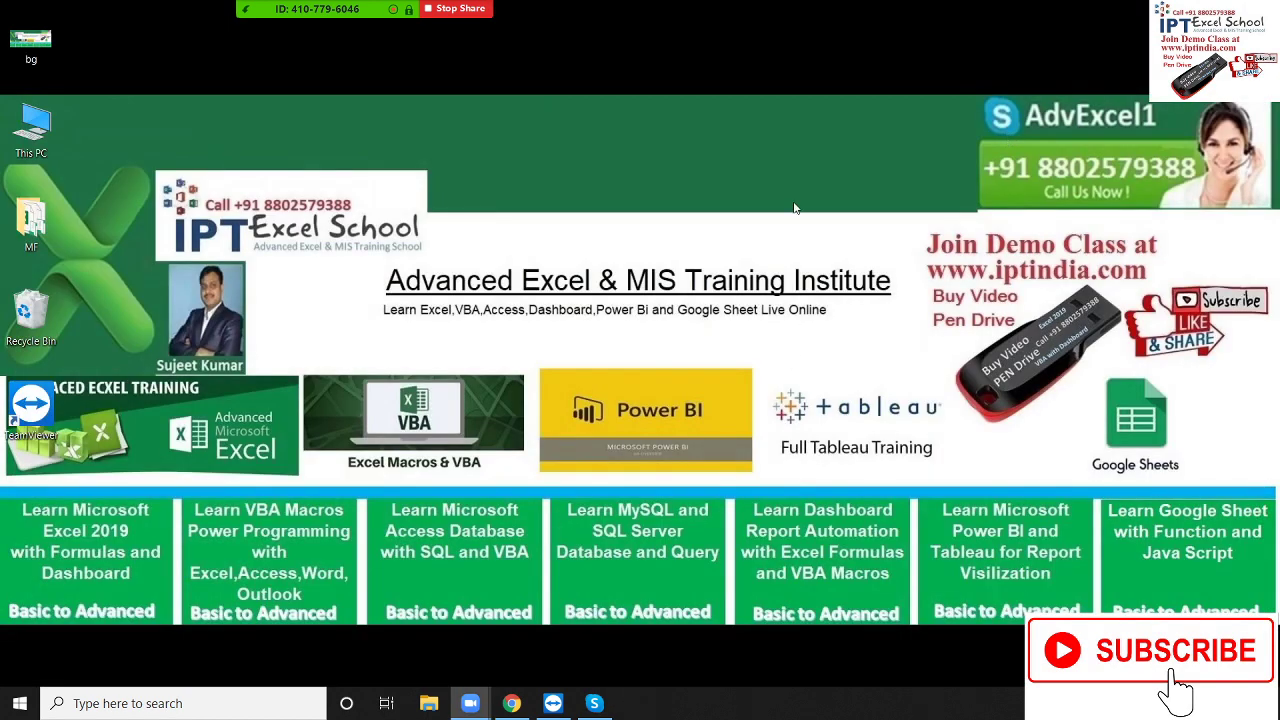
- Search 'exz' in the taskbar search box and launch Excel from the best match
{"action": "left_click", "coordinate": [79, 713]}
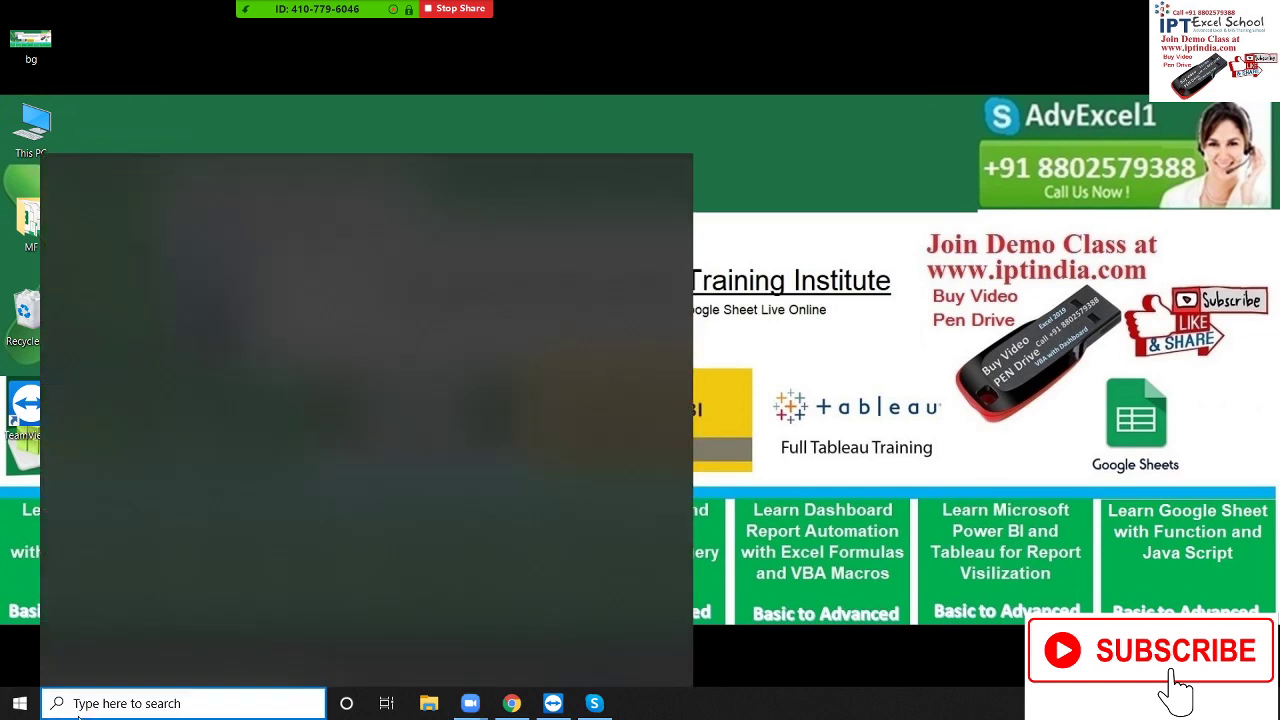
{"action": "type", "text": "exz"}
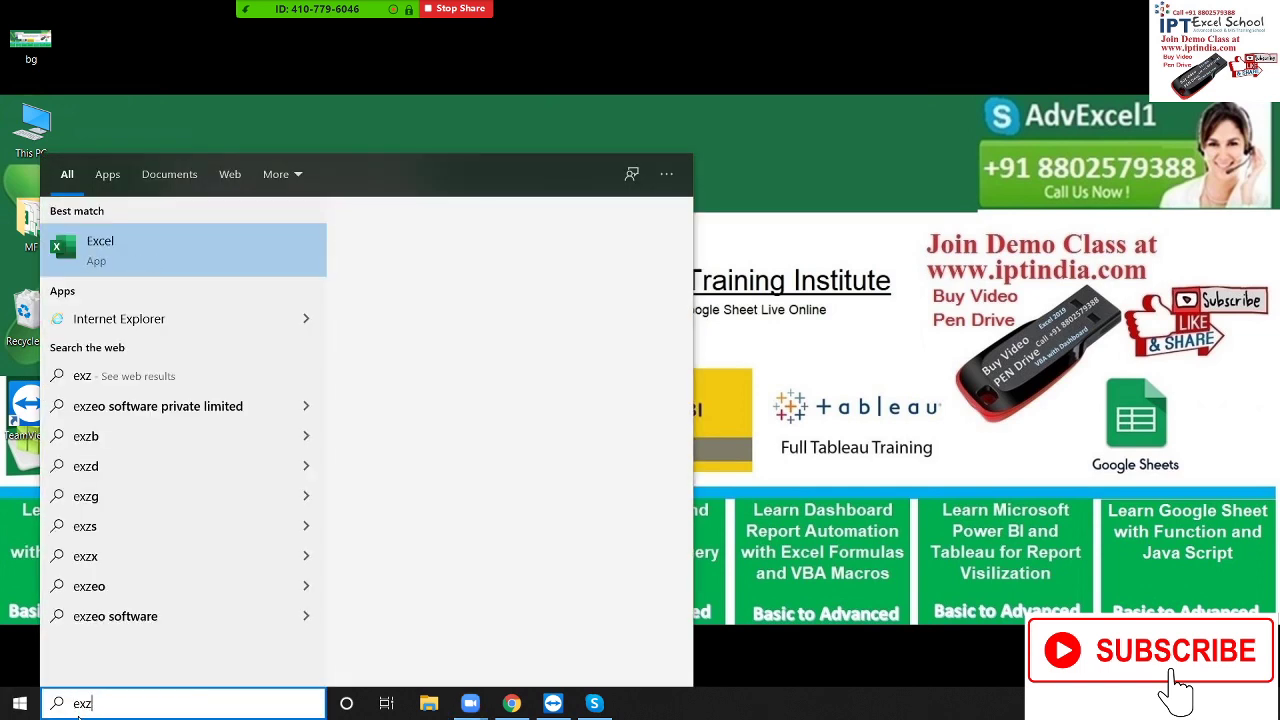
{"action": "left_click", "coordinate": [519, 294]}
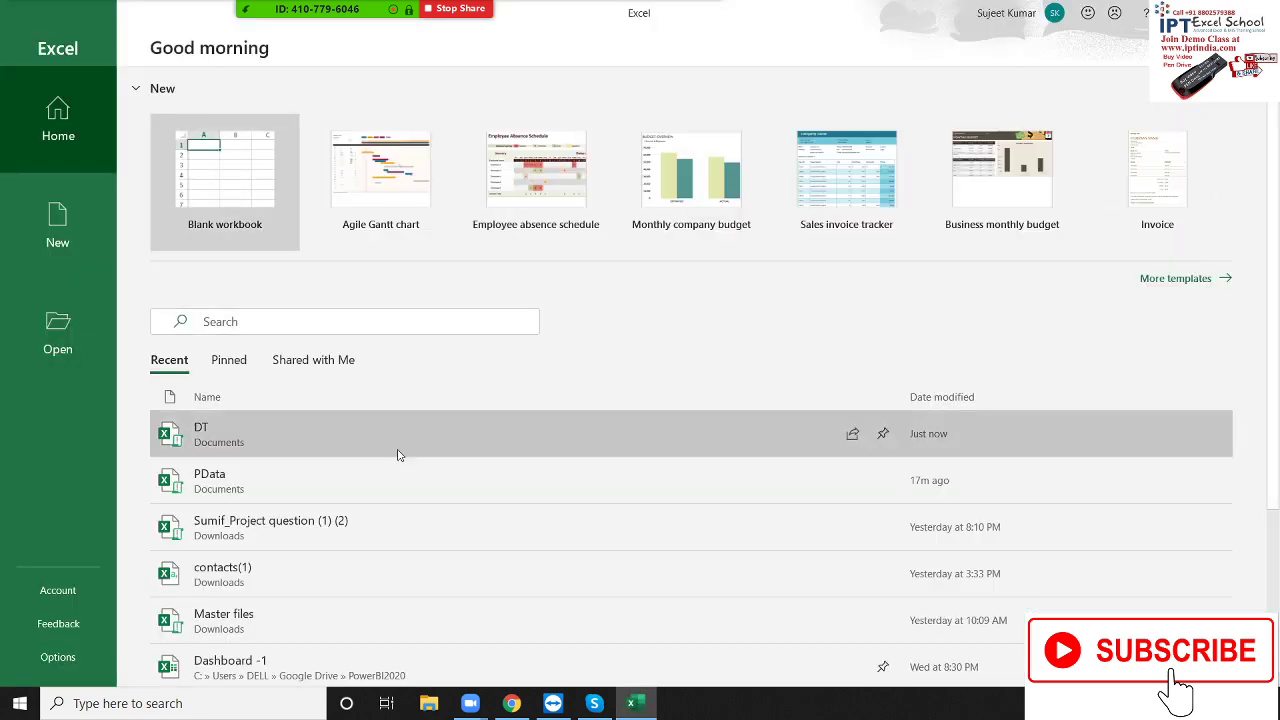
- Open the DT workbook from Recent and check its Sheet3 and Sheet2
{"action": "left_click", "coordinate": [398, 455]}
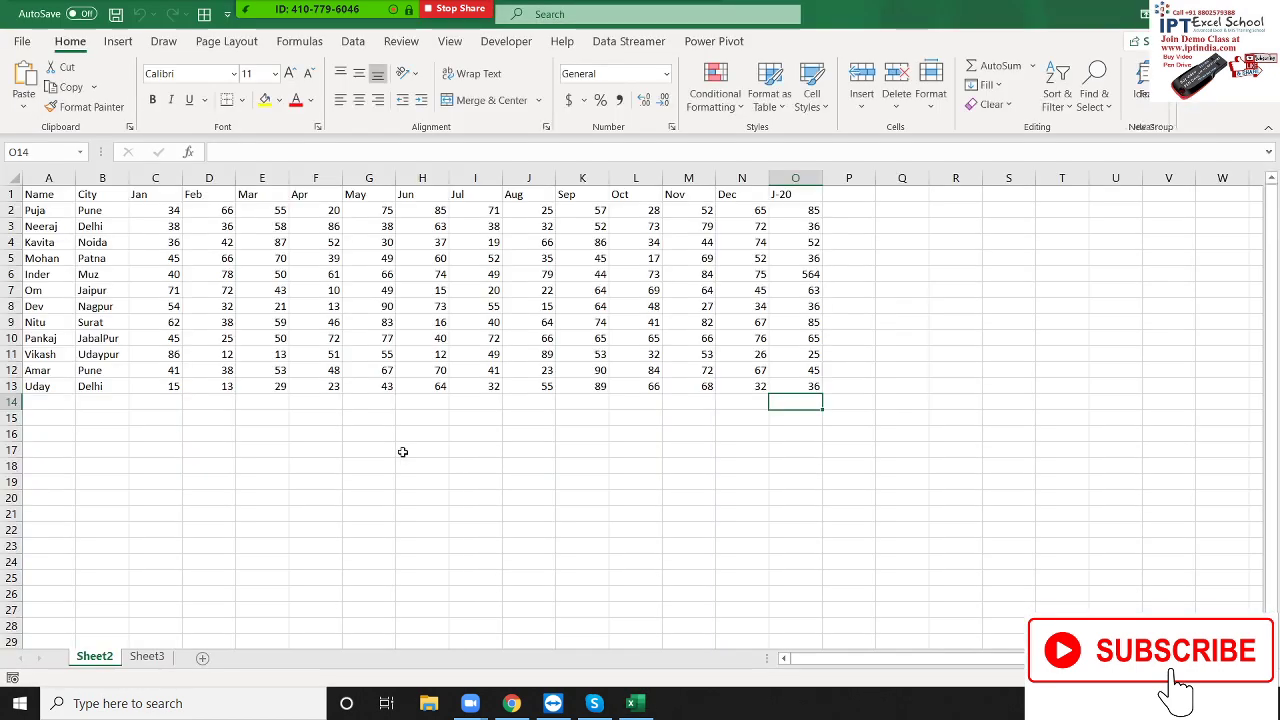
{"action": "scroll", "coordinate": [183, 640], "scroll_direction": "down", "scroll_amount": 4}
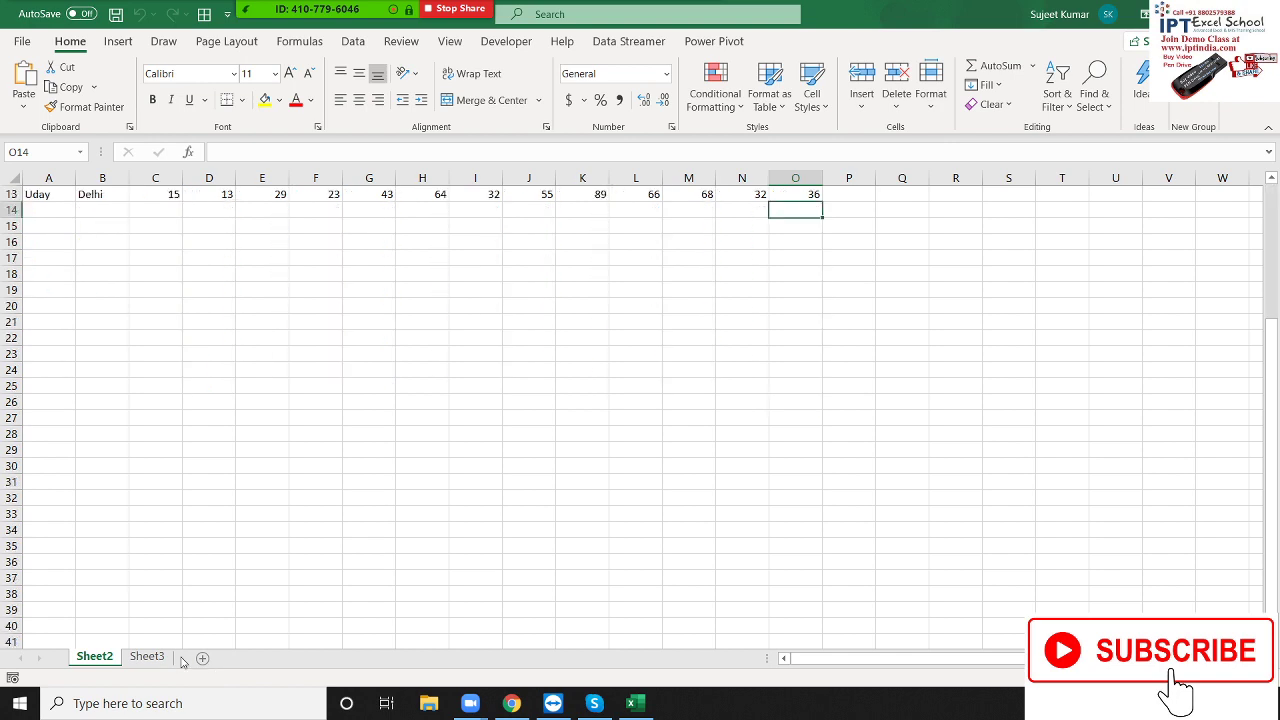
{"action": "scroll", "coordinate": [183, 640], "scroll_direction": "up", "scroll_amount": 4}
{"action": "left_click", "coordinate": [165, 657]}
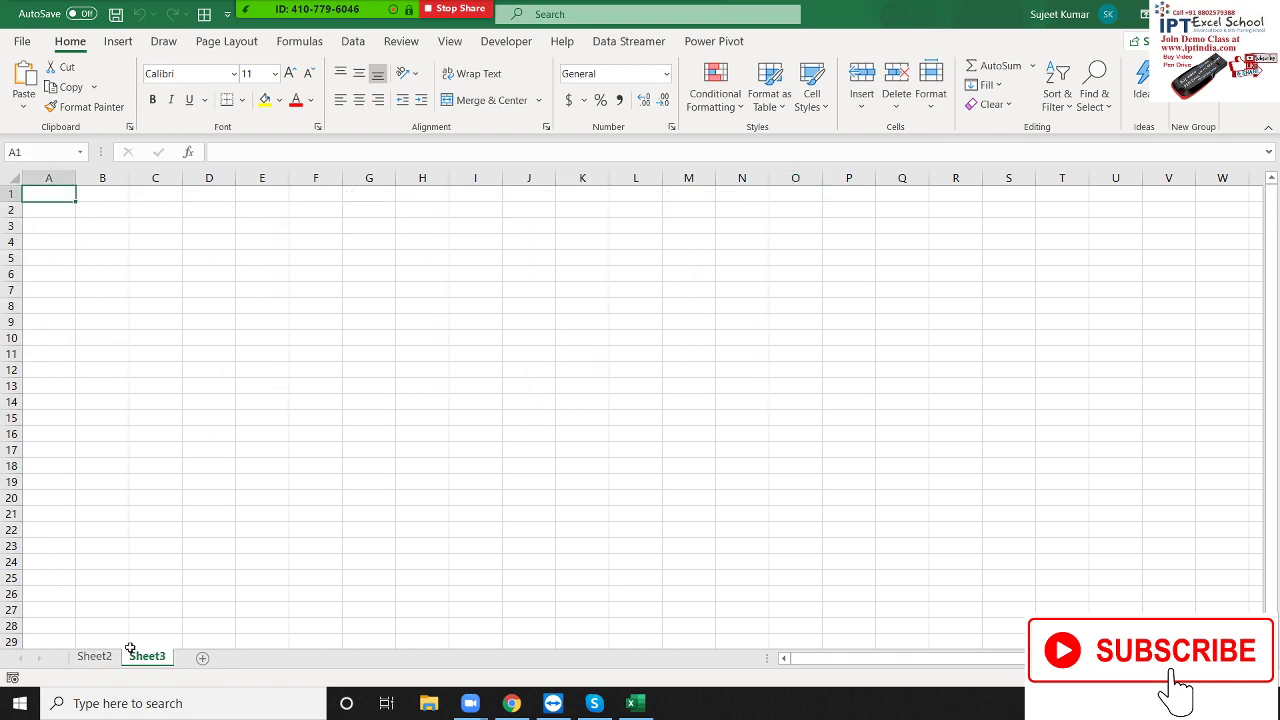
{"action": "left_click", "coordinate": [100, 658]}
- Open PData from Recent and show its Data sheet in print preview
{"action": "left_click", "coordinate": [21, 42]}
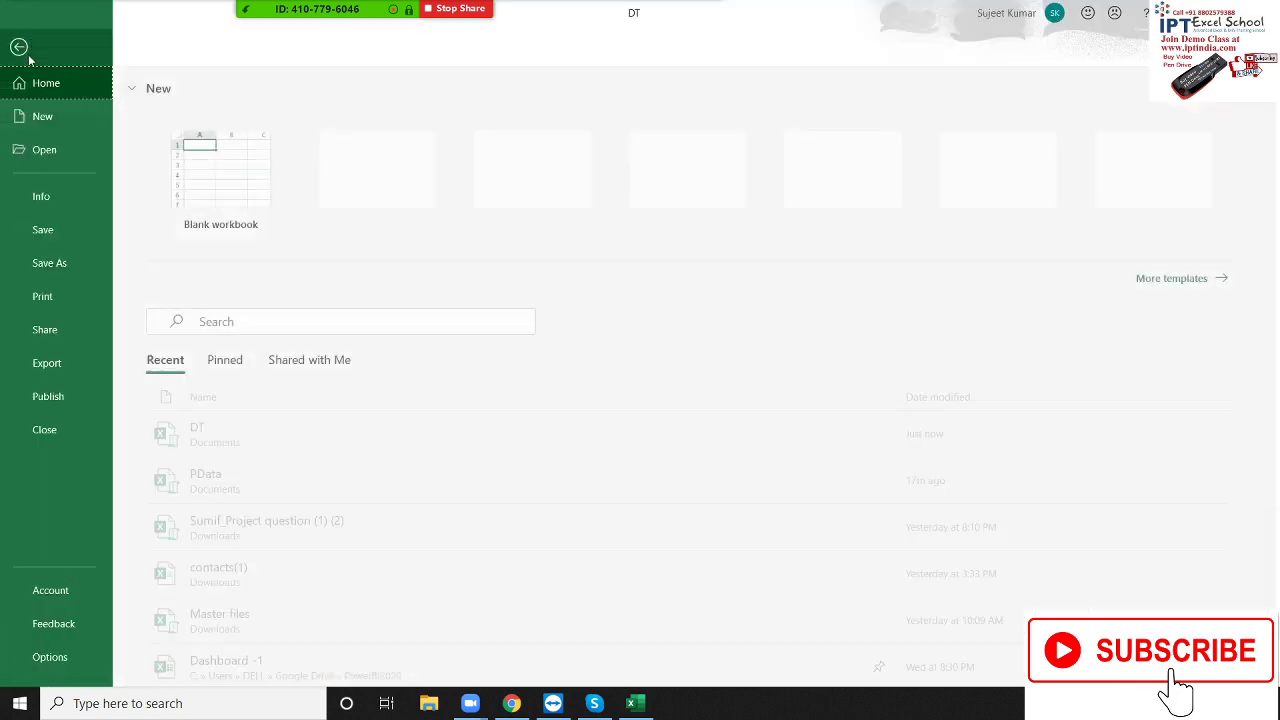
{"action": "left_click", "coordinate": [245, 487]}
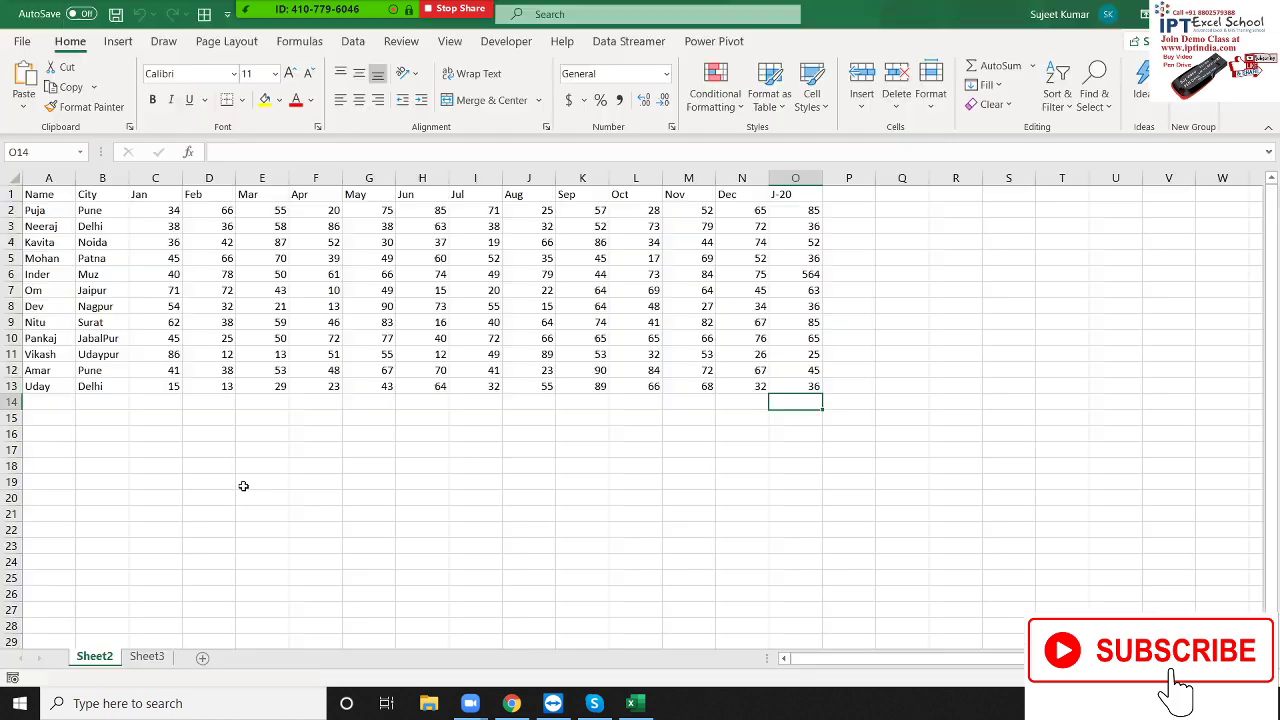
{"action": "scroll", "coordinate": [180, 450], "scroll_direction": "up", "scroll_amount": 7}
{"action": "scroll", "coordinate": [177, 466], "scroll_direction": "up", "scroll_amount": 7}
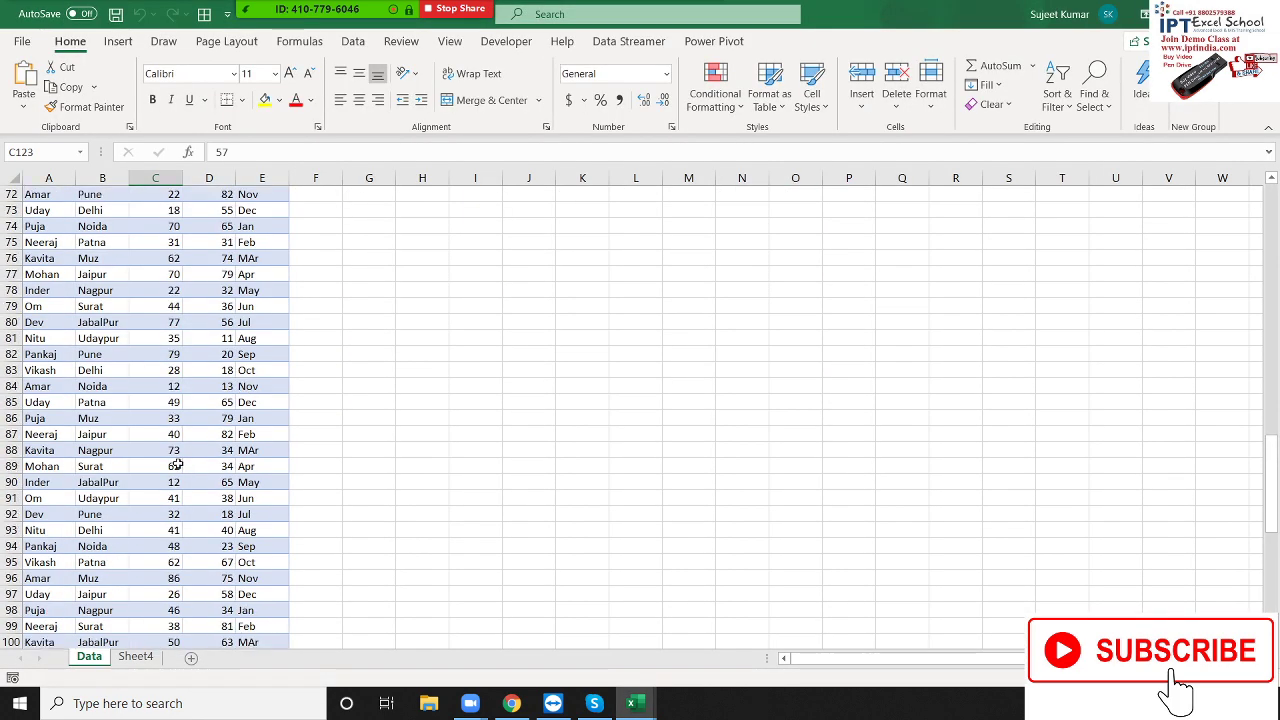
{"action": "scroll", "coordinate": [175, 466], "scroll_direction": "up", "scroll_amount": 7}
{"action": "key", "text": "ctrl+p"}
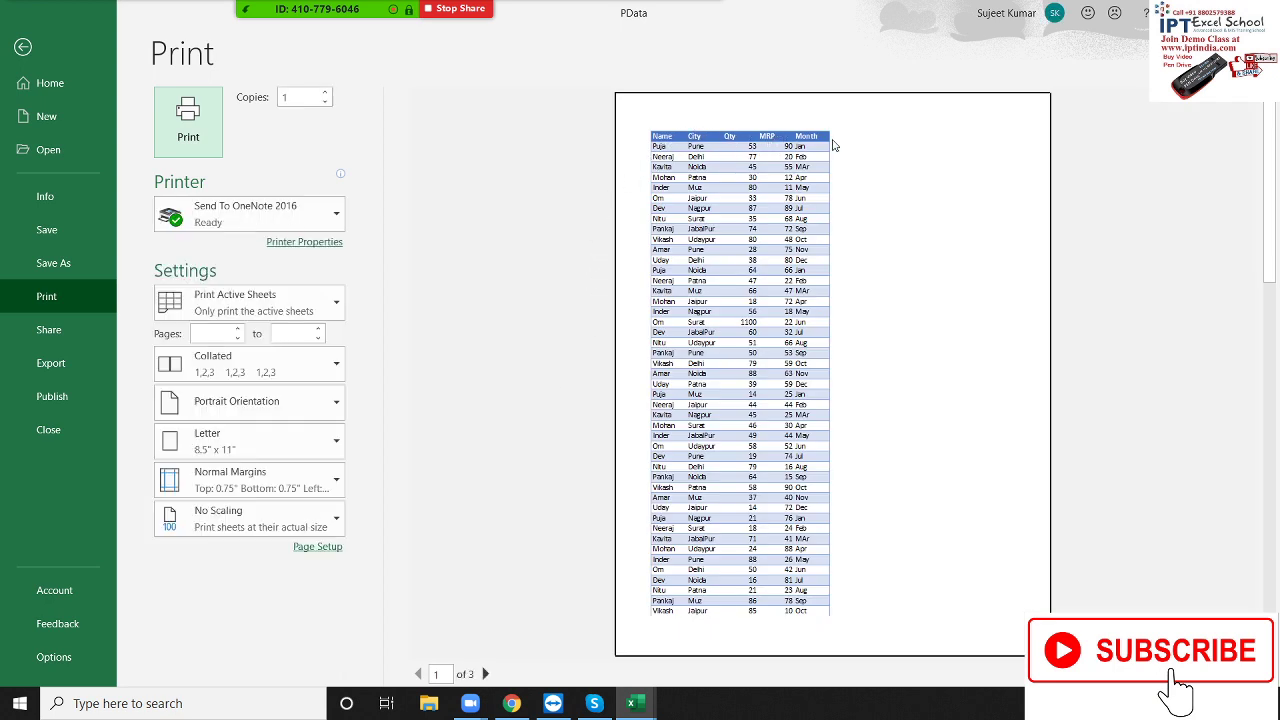
- Page forward through preview pages 2 and 3, then back to page 1
{"action": "left_click", "coordinate": [485, 674]}
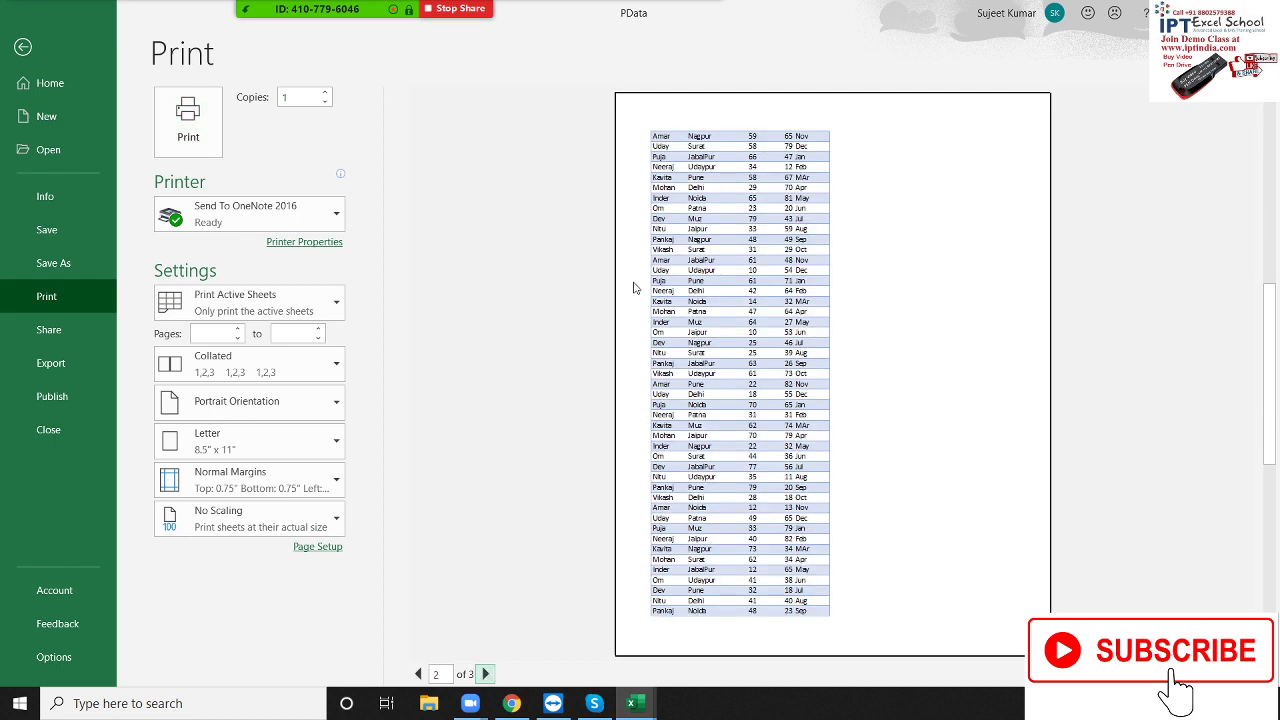
{"action": "left_click", "coordinate": [484, 674]}
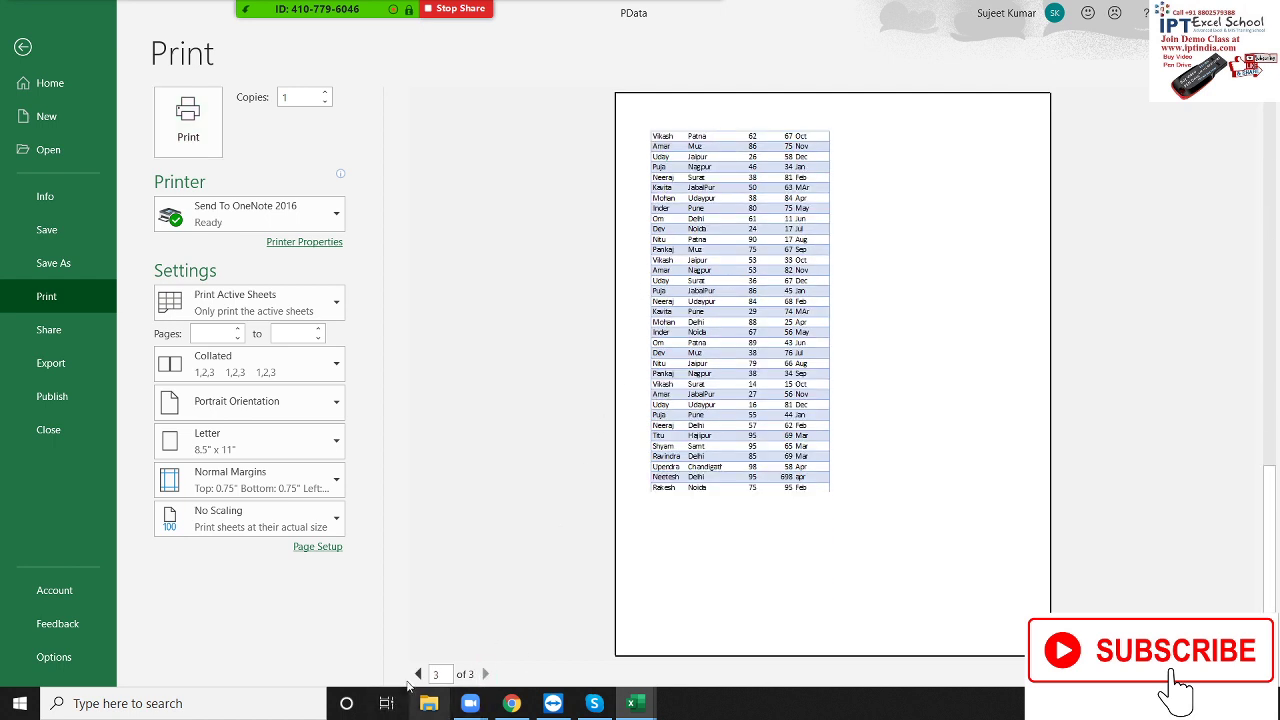
{"action": "left_click", "coordinate": [420, 675]}
{"action": "left_click", "coordinate": [420, 675]}
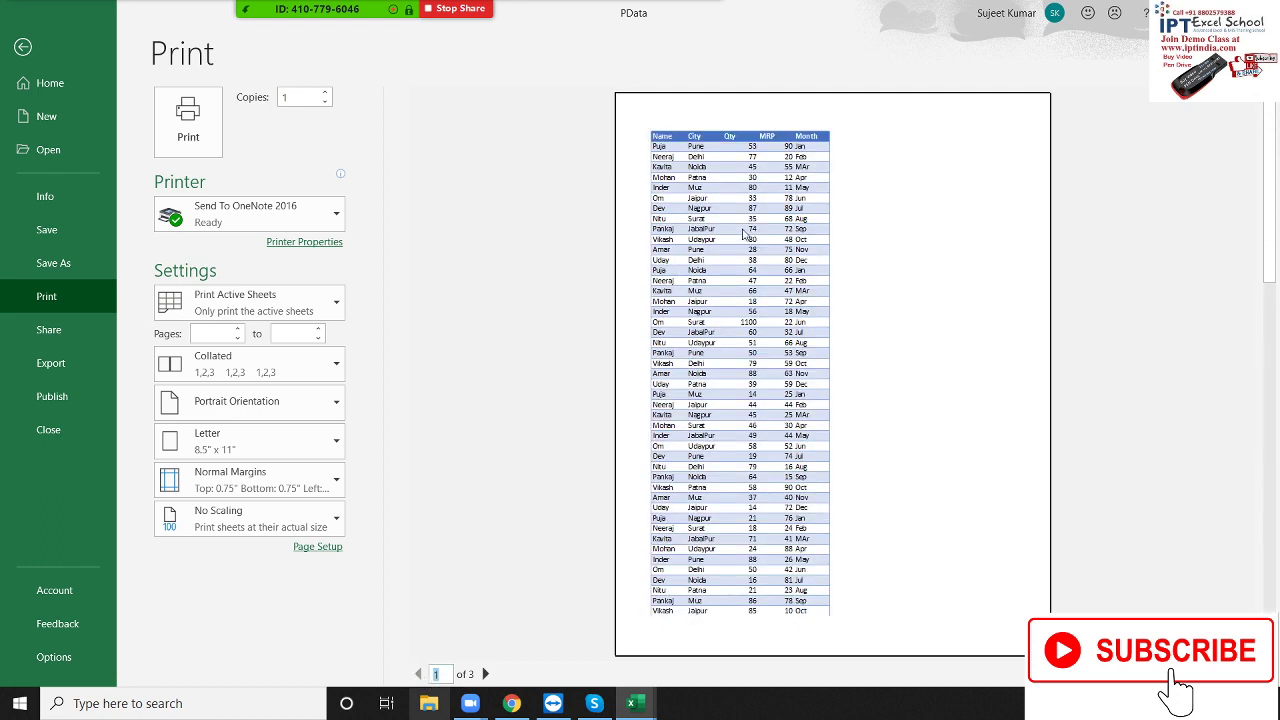
- In Page Setup, set row 1 of the Data sheet to repeat at the top of every printed page
{"action": "key", "text": "Escape"}
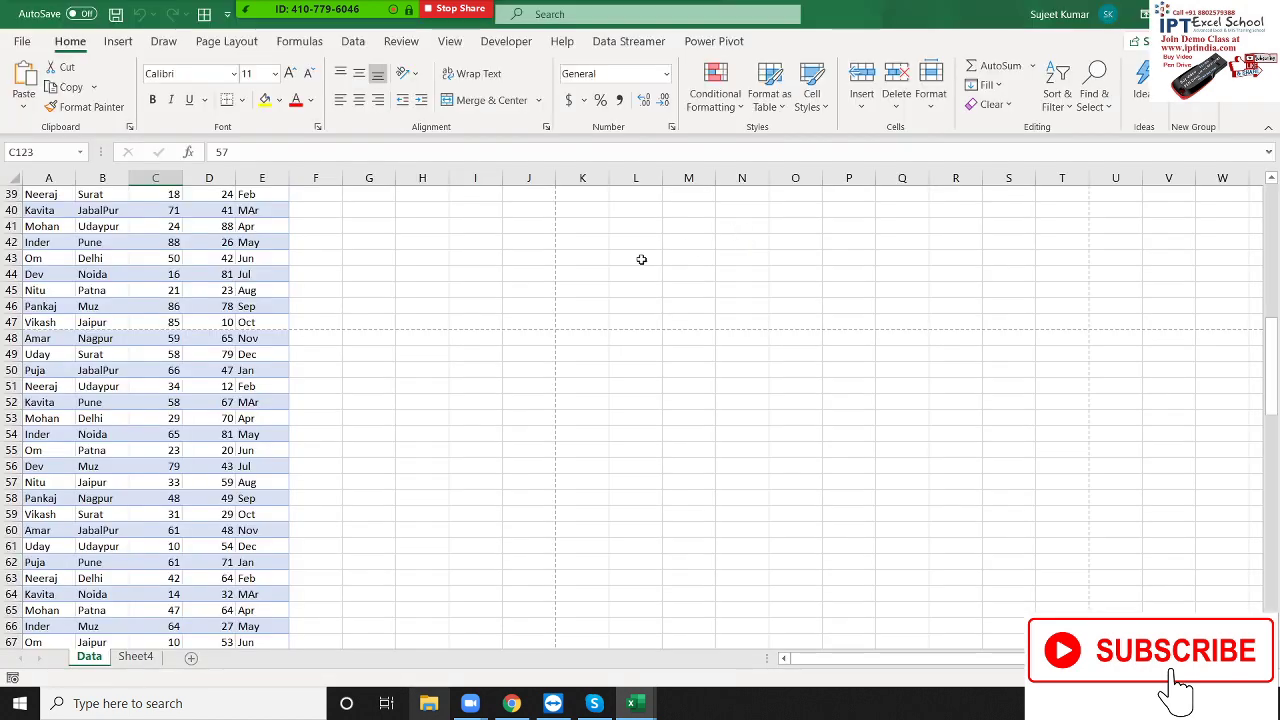
{"action": "left_click", "coordinate": [200, 44]}
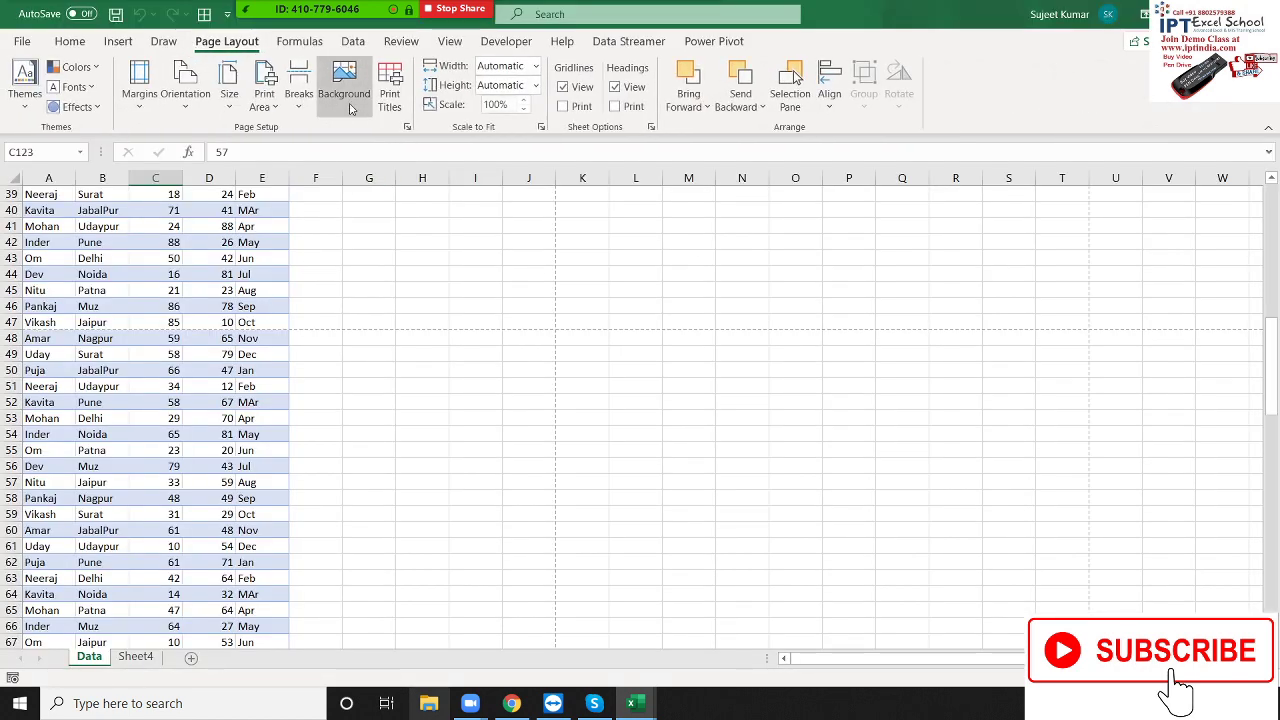
{"action": "left_click", "coordinate": [388, 100]}
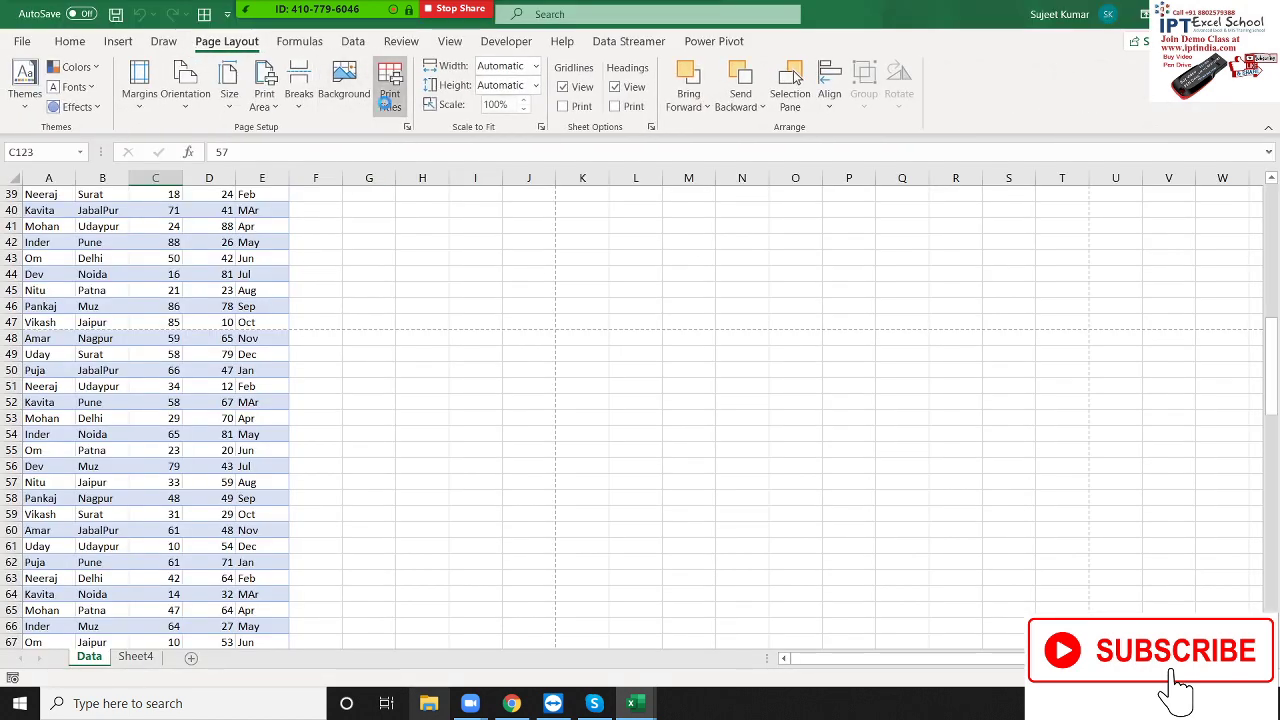
{"action": "left_click", "coordinate": [395, 220]}
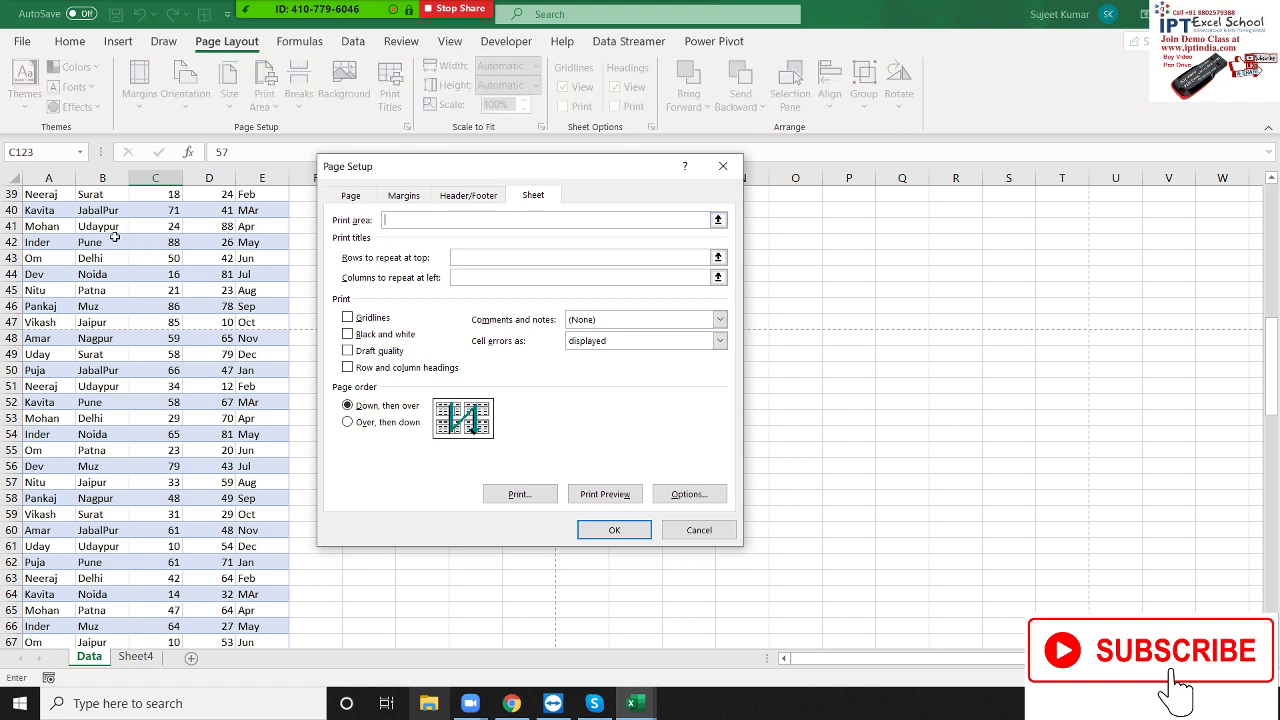
{"action": "scroll", "coordinate": [50, 297], "scroll_direction": "up", "scroll_amount": 3}
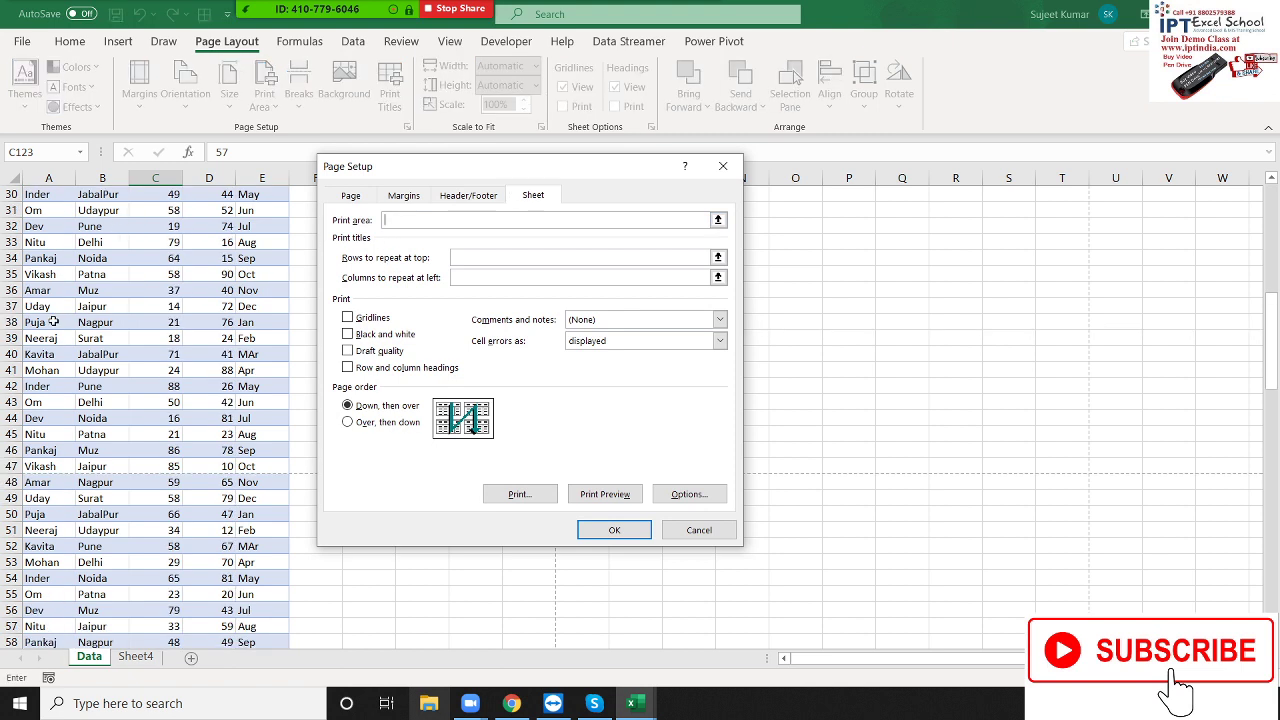
{"action": "left_click", "coordinate": [461, 254]}
{"action": "scroll", "coordinate": [44, 273], "scroll_direction": "up", "scroll_amount": 3}
{"action": "scroll", "coordinate": [44, 273], "scroll_direction": "up", "scroll_amount": 4}
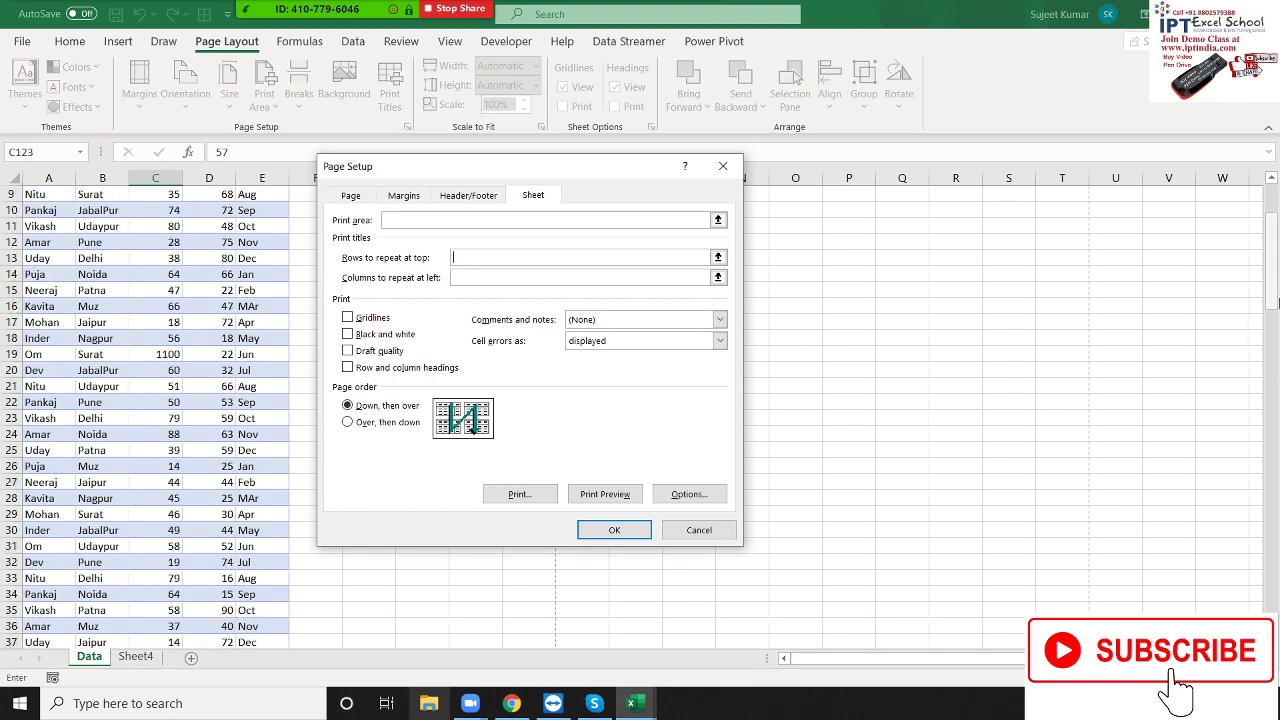
{"action": "scroll", "coordinate": [1267, 288], "scroll_direction": "up", "scroll_amount": 3}
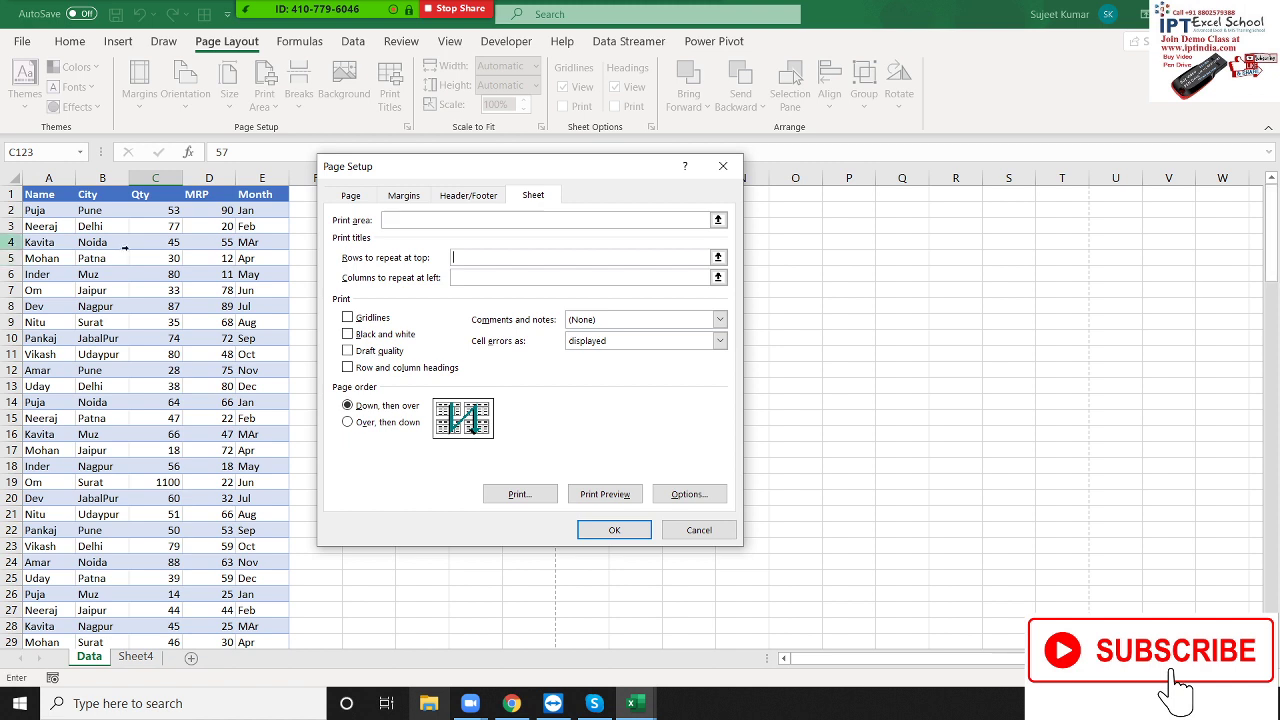
{"action": "left_click", "coordinate": [8, 196]}
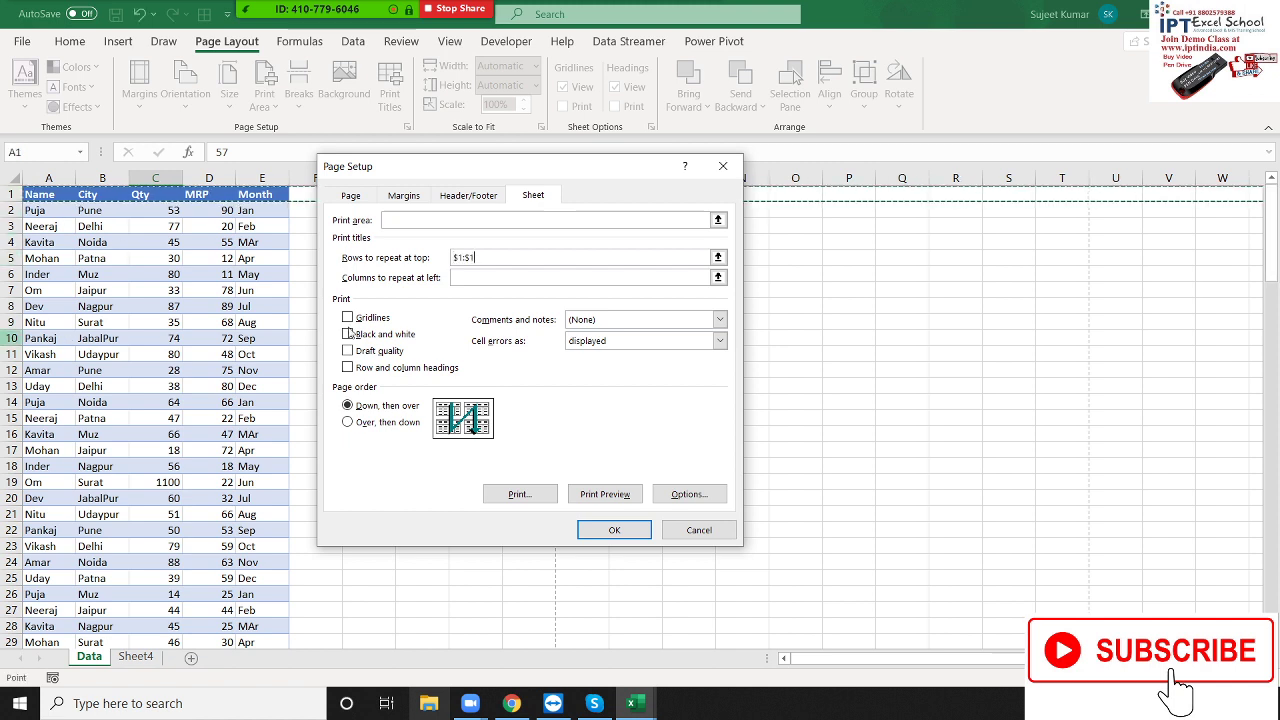
{"action": "left_click", "coordinate": [420, 288]}
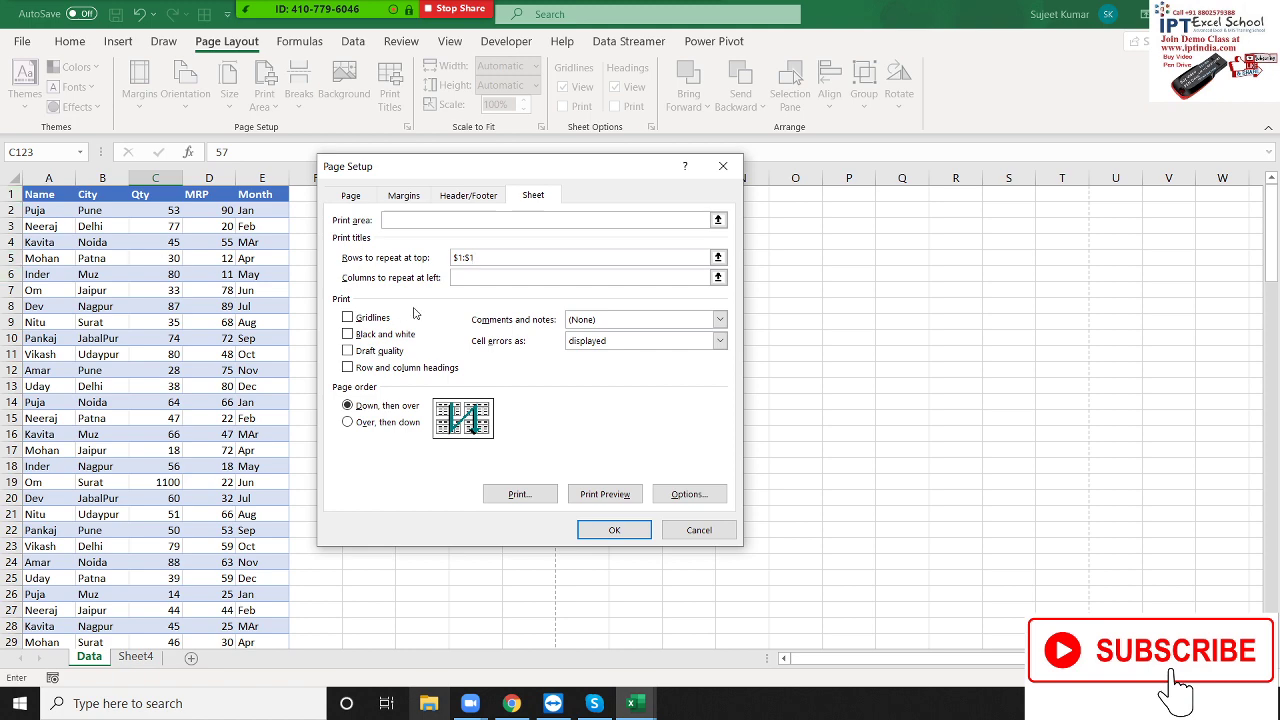
{"action": "left_click", "coordinate": [591, 528]}
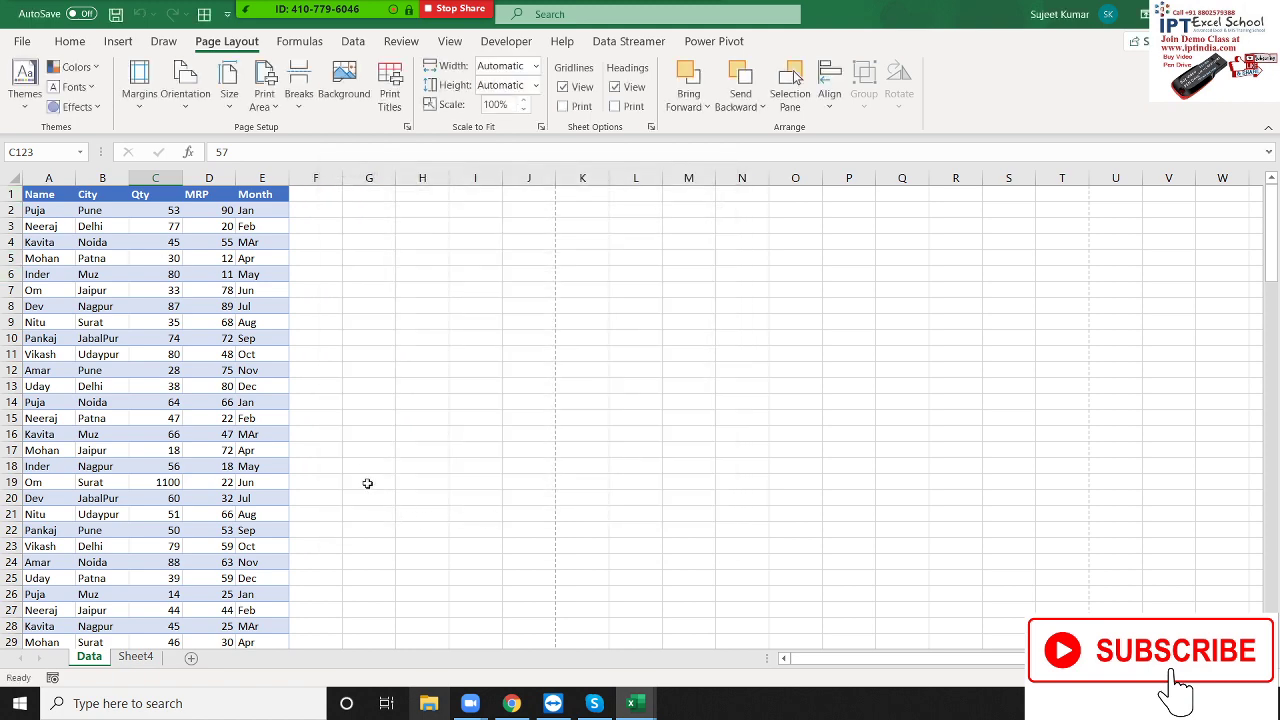
- Preview pages 1 to 3 to confirm the Name/City/Qty/MRP/Month header repeats, then return to cell D16
{"action": "scroll", "coordinate": [355, 474], "scroll_direction": "down", "scroll_amount": 2}
{"action": "key", "text": "ctrl+p"}
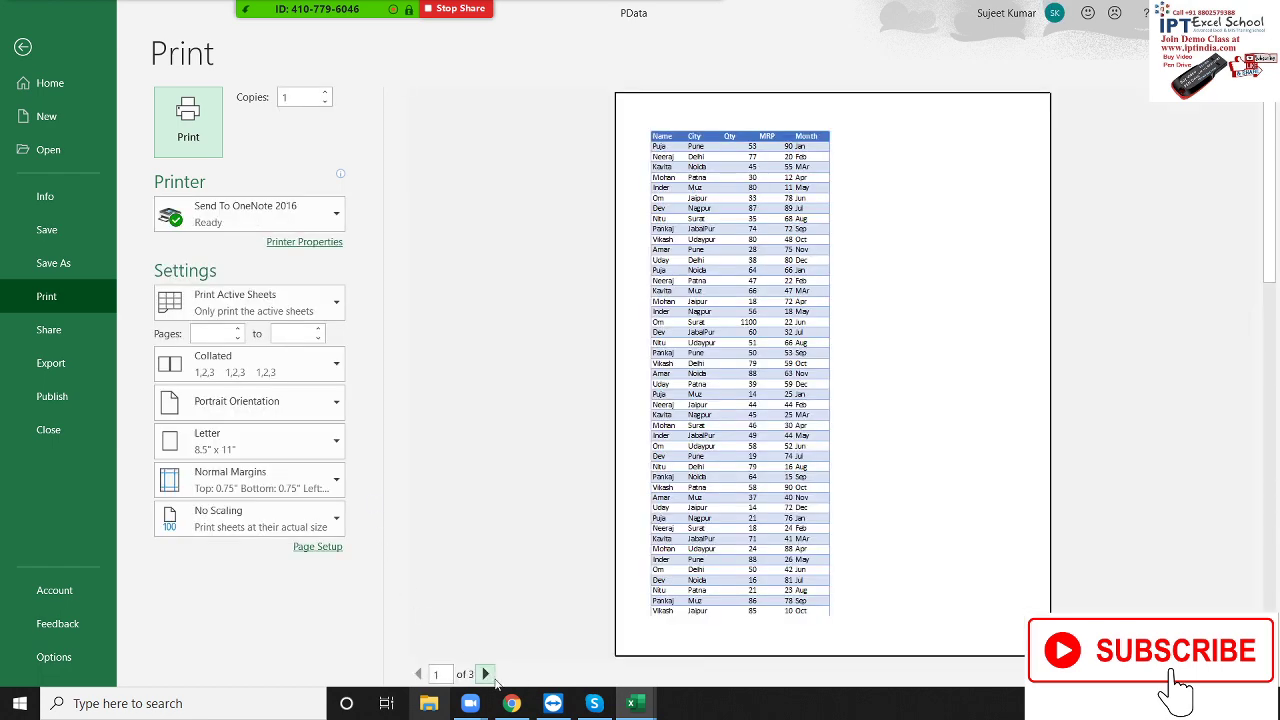
{"action": "left_click", "coordinate": [486, 675]}
{"action": "left_click", "coordinate": [486, 675]}
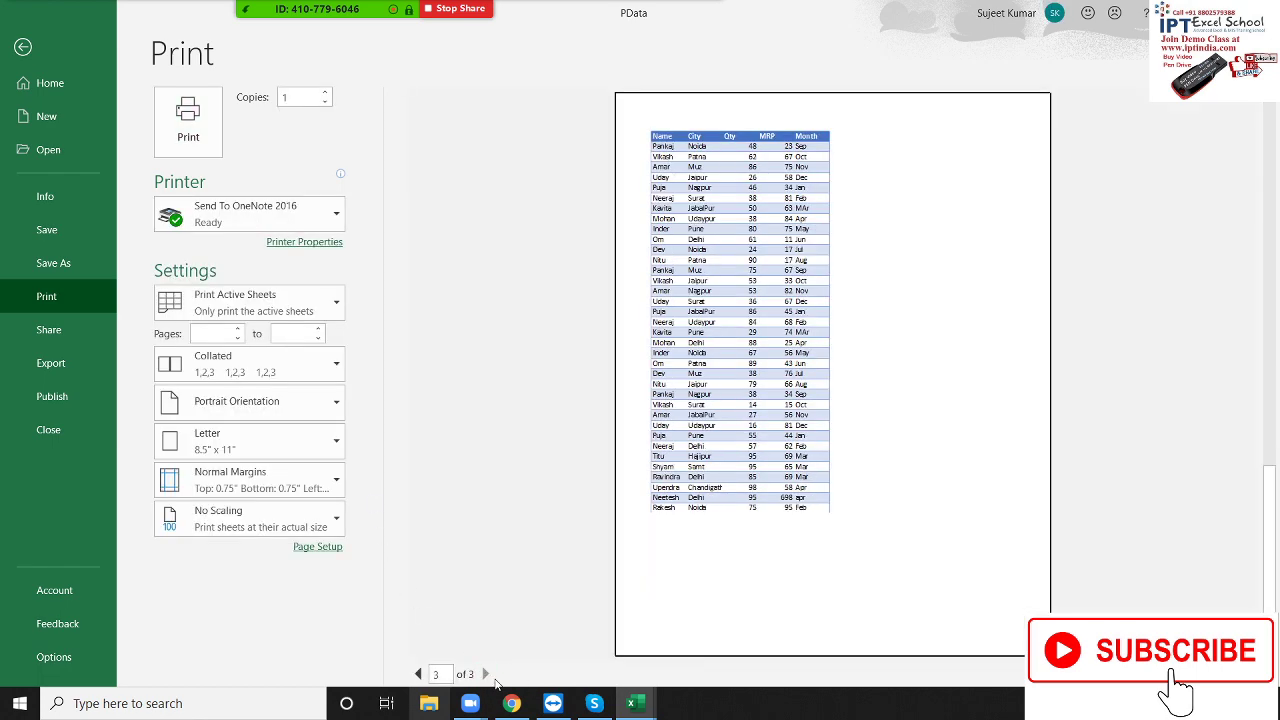
{"action": "left_click", "coordinate": [417, 676]}
{"action": "left_click", "coordinate": [417, 676]}
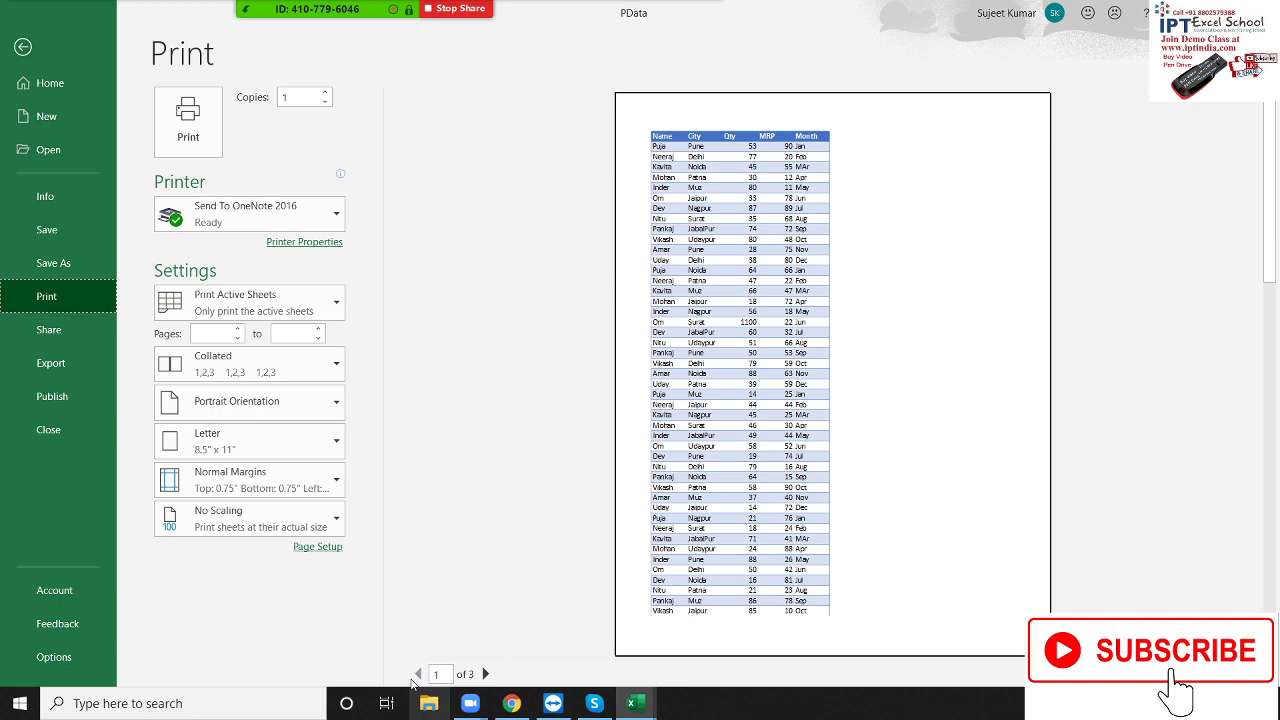
{"action": "key", "text": "Escape"}
{"action": "left_click", "coordinate": [212, 341]}
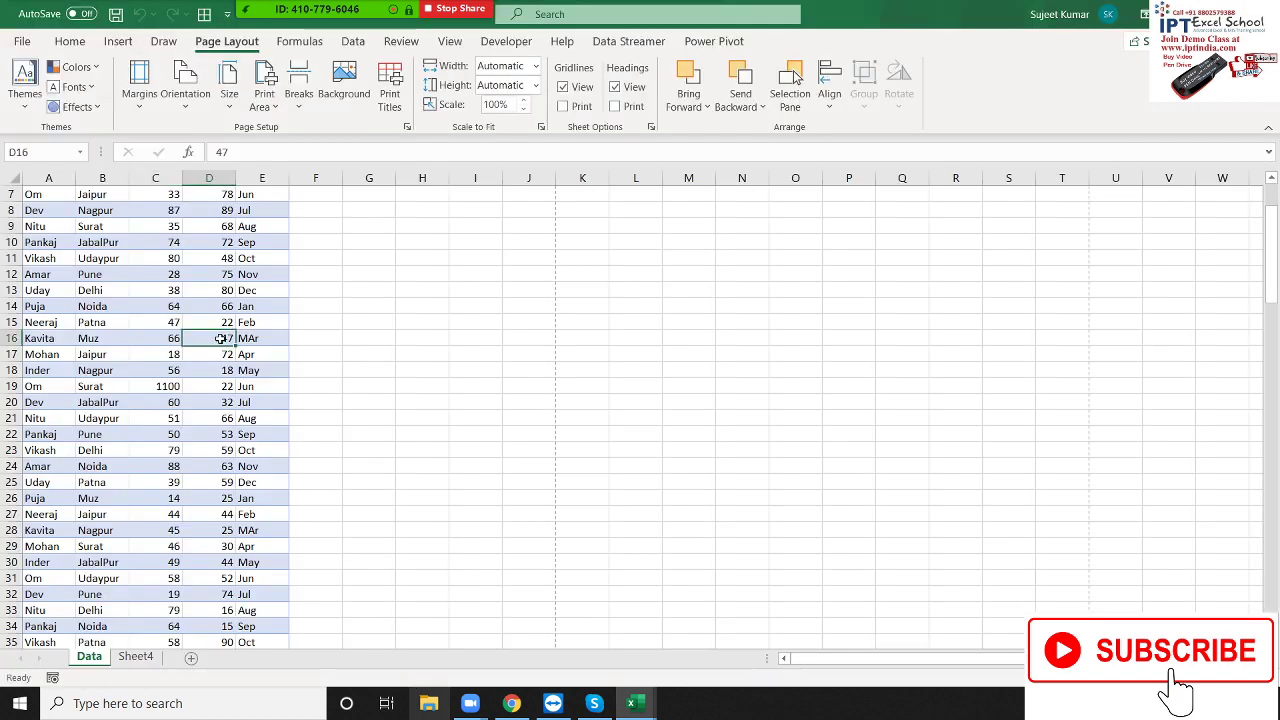
{"action": "left_click", "coordinate": [390, 100]}
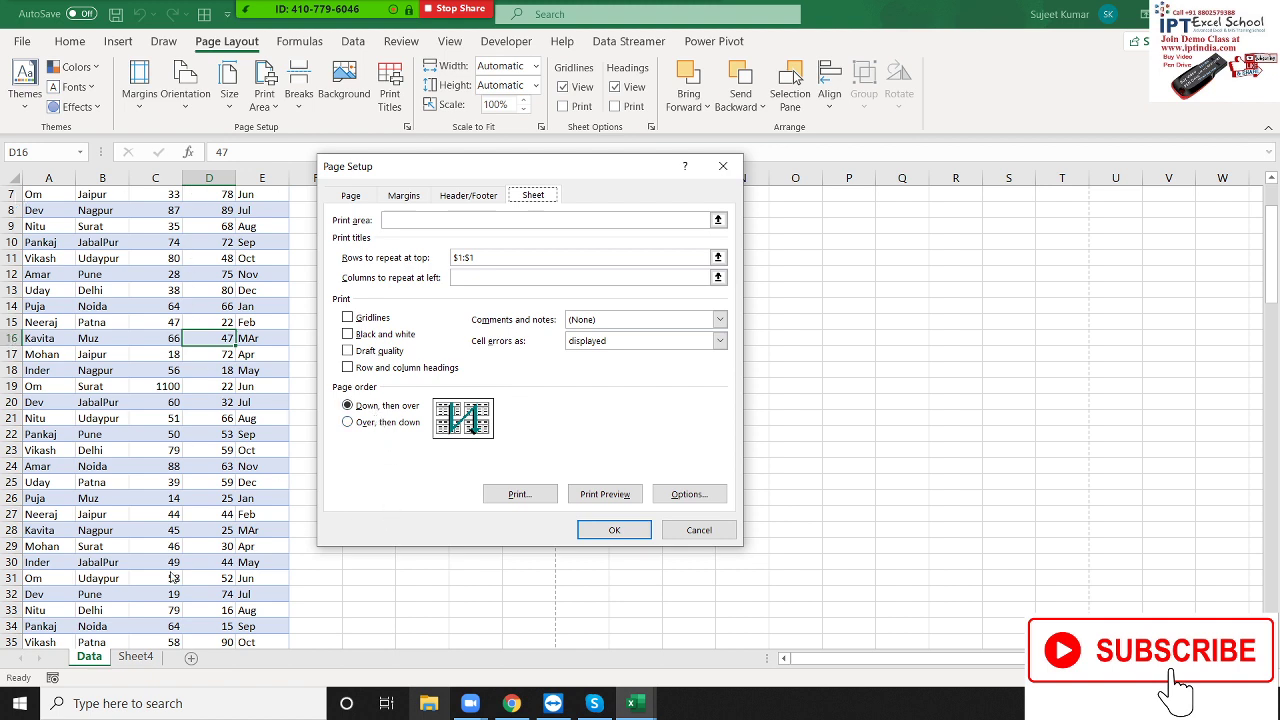
{"action": "left_click", "coordinate": [382, 422]}
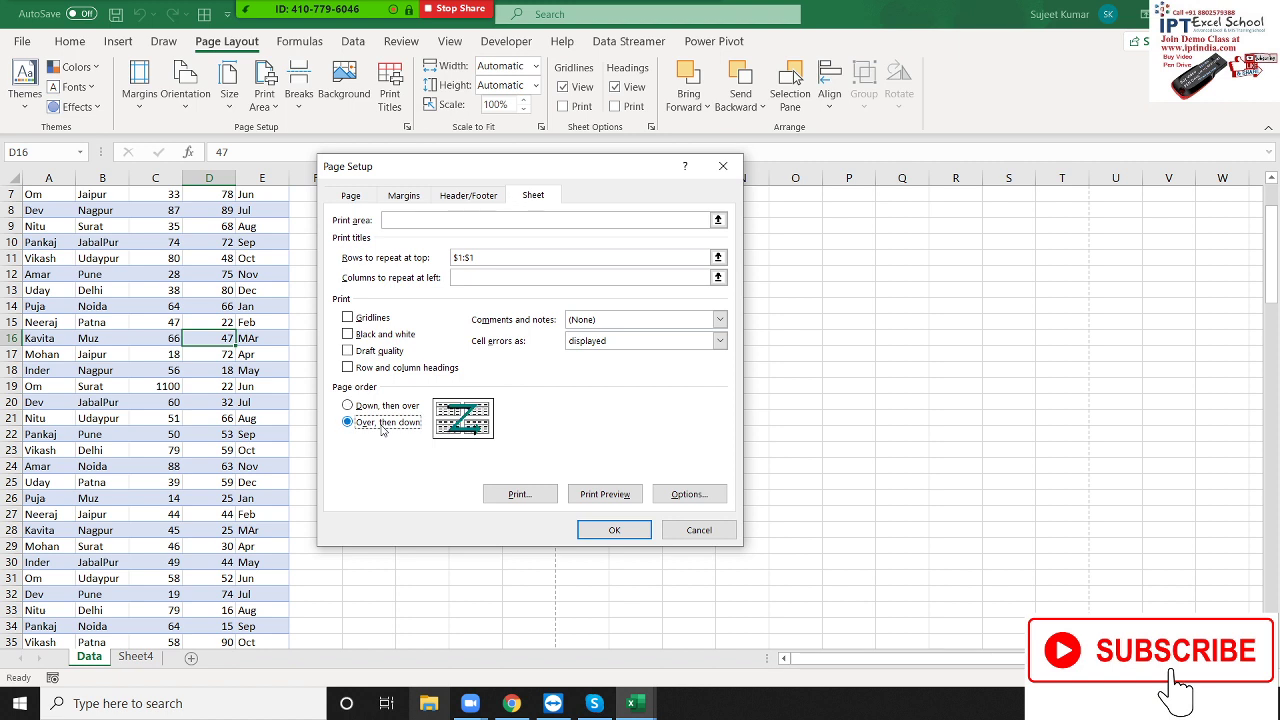
{"action": "key", "text": "Up"}
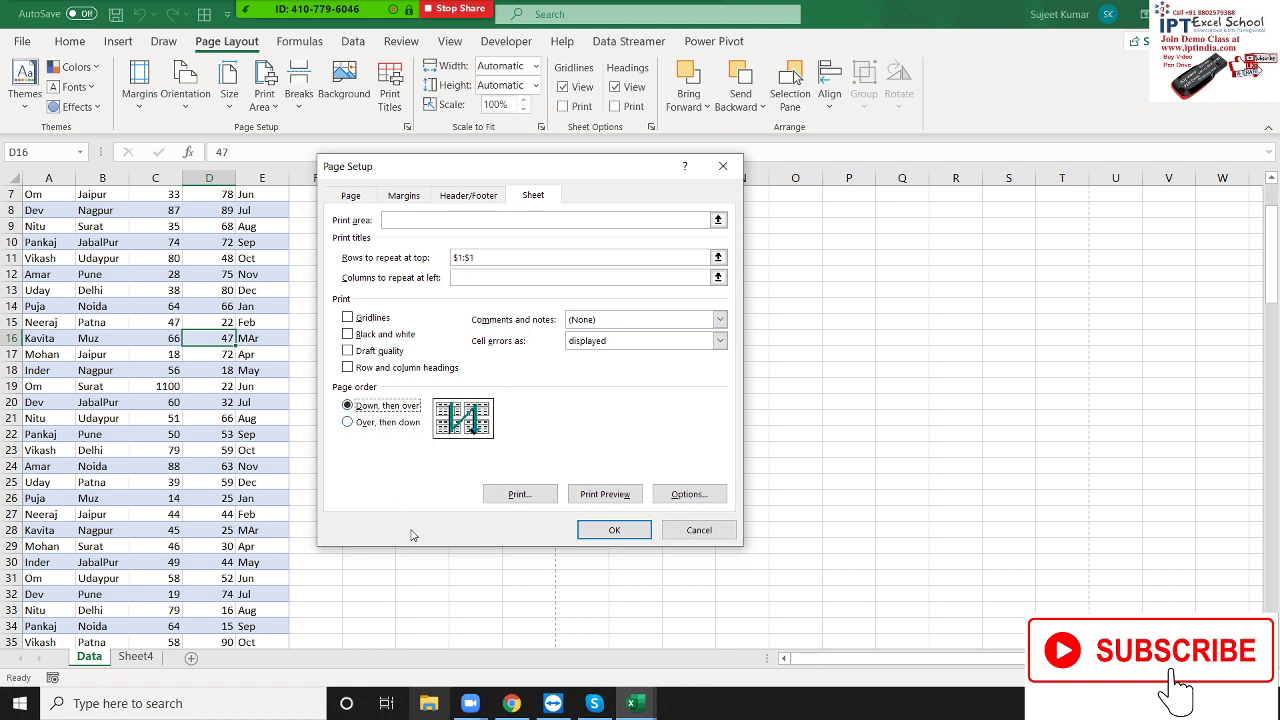
{"action": "key", "text": "Escape"}
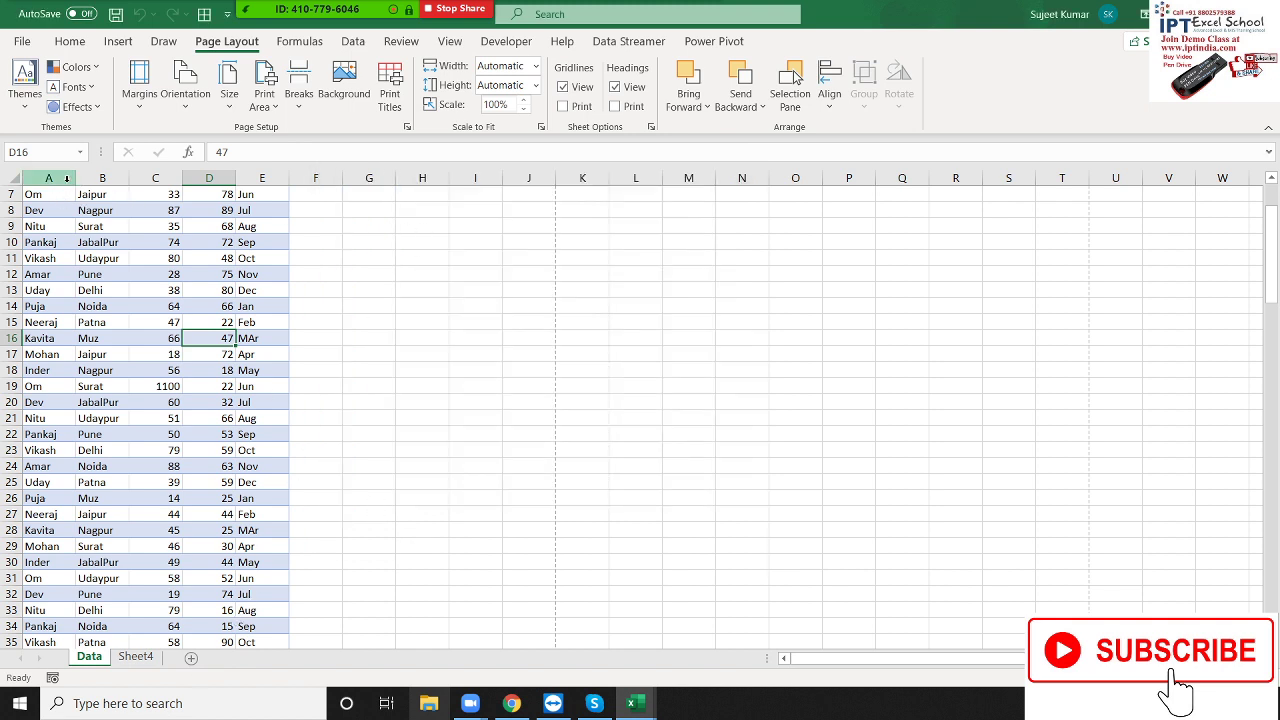
- Copy the data in columns A–E and paste it into columns F–J and K–O
{"action": "left_click_drag", "start_coordinate": [63, 176], "coordinate": [795, 177]}
{"action": "key", "text": "ctrl+c"}
{"action": "key", "text": "ctrl+v"}
{"action": "key", "text": "ctrl+v"}
{"action": "left_click_drag", "start_coordinate": [422, 274], "coordinate": [422, 290]}
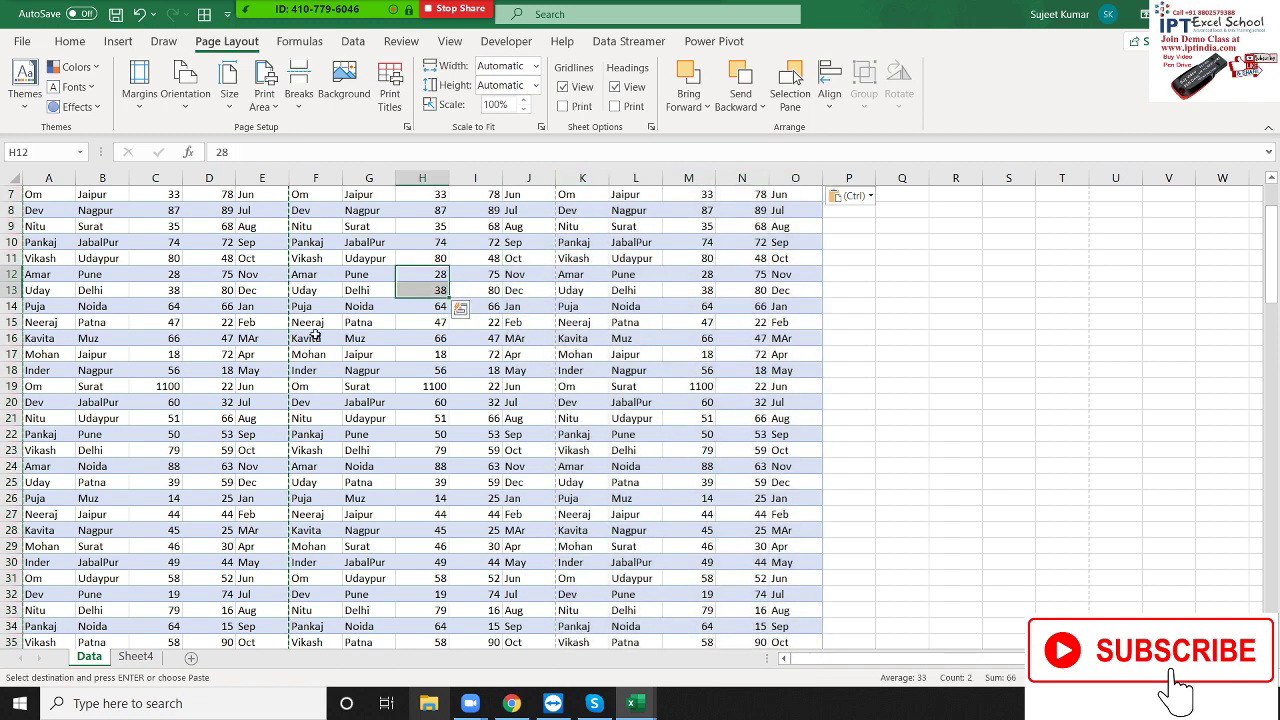
{"action": "key", "text": "Escape"}
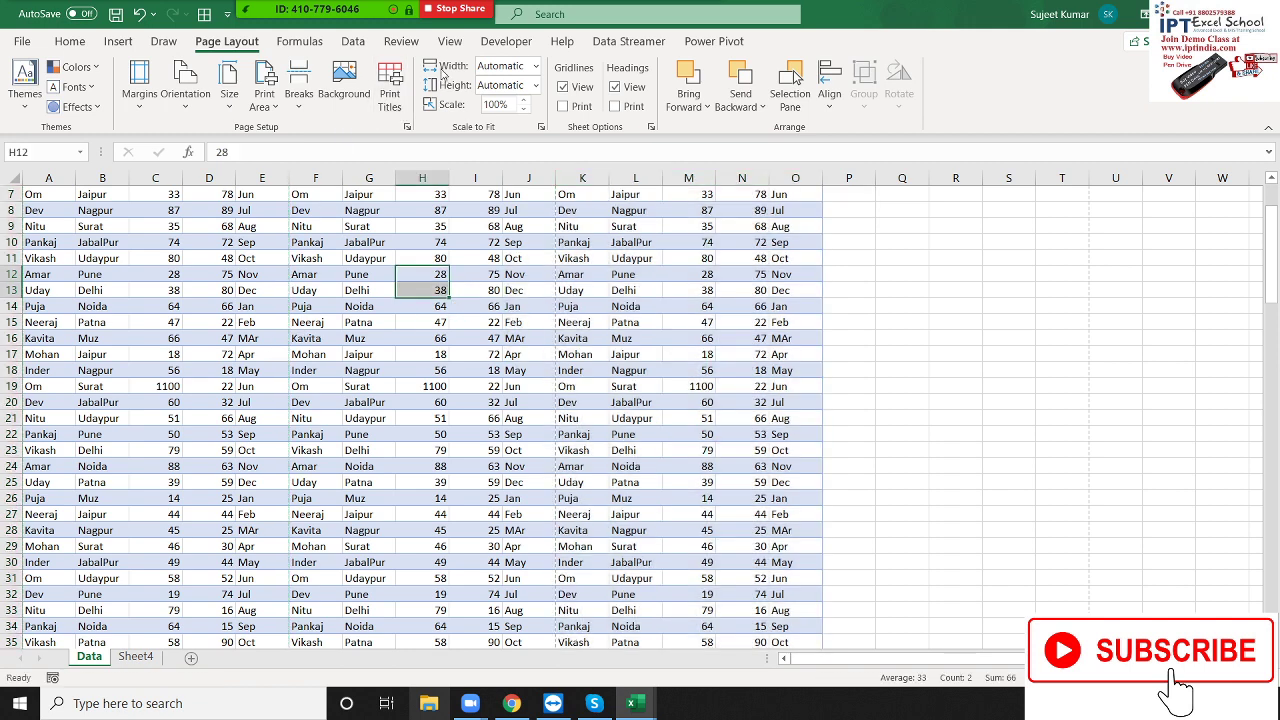
- Scale the printout to 1 page wide and preview the resulting 2 pages at 67%
{"action": "left_click", "coordinate": [500, 66]}
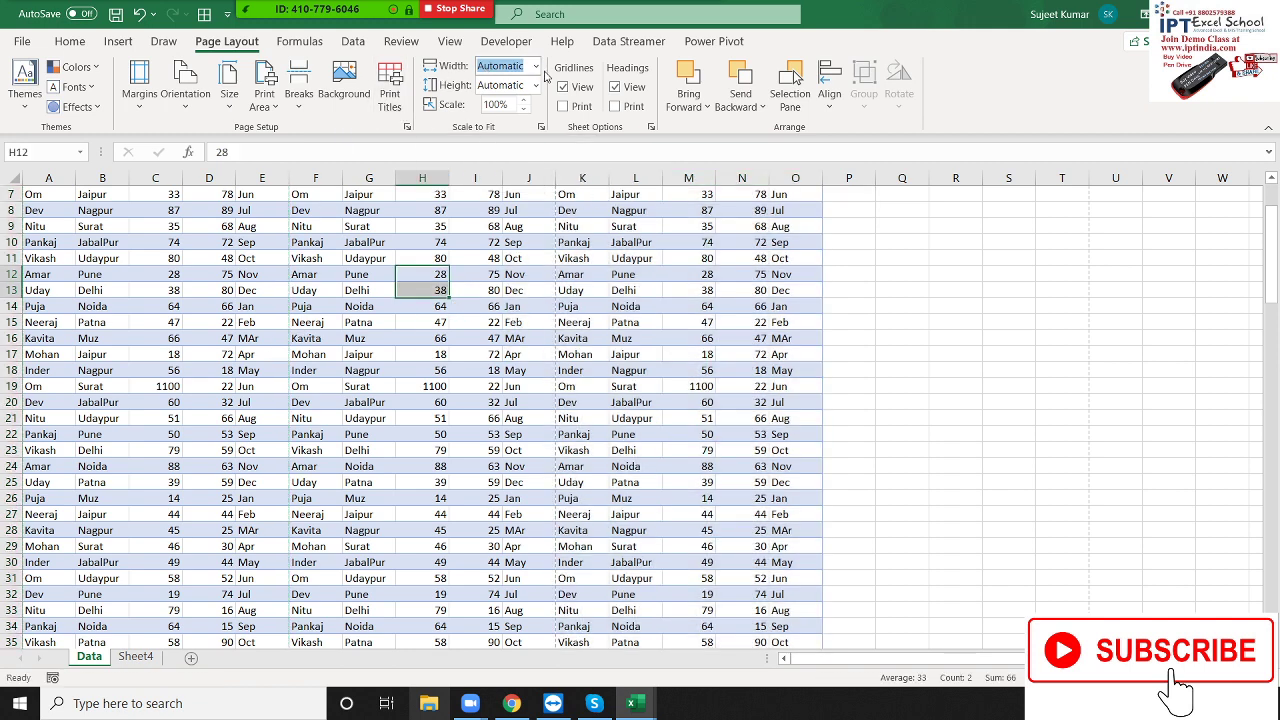
{"action": "left_click", "coordinate": [535, 66]}
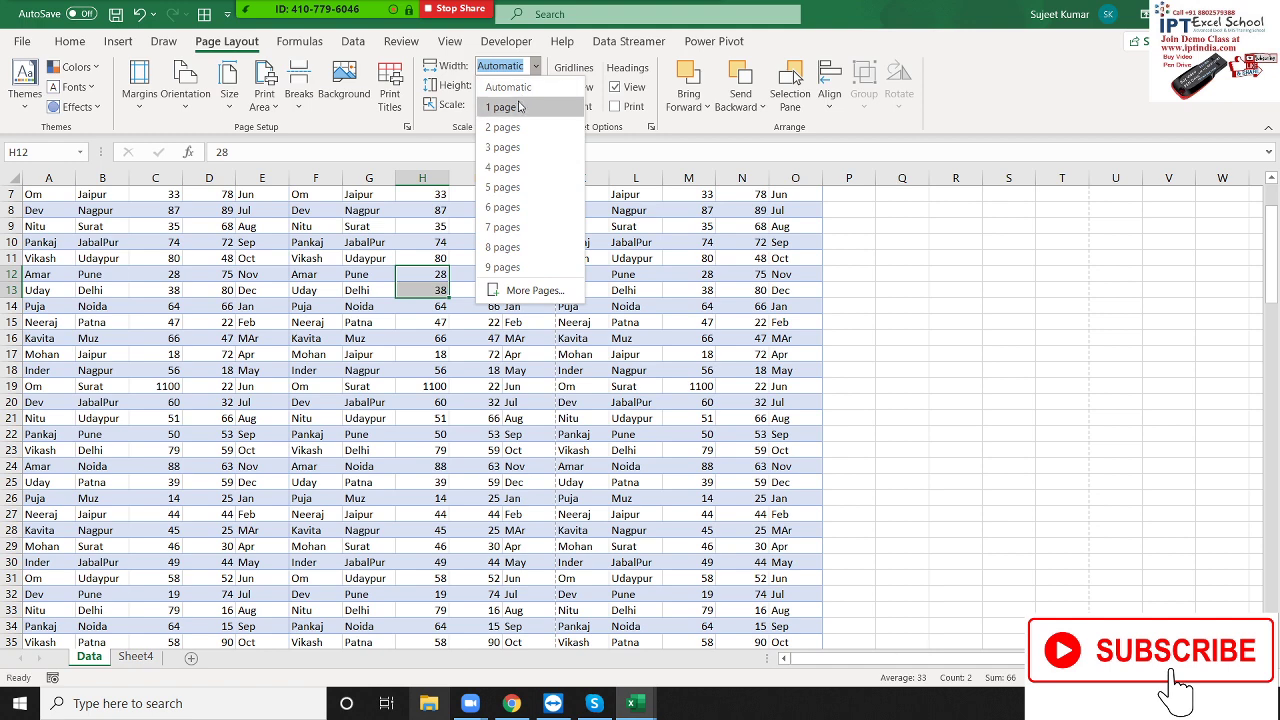
{"action": "left_click", "coordinate": [519, 106]}
{"action": "key", "text": "ctrl+p"}
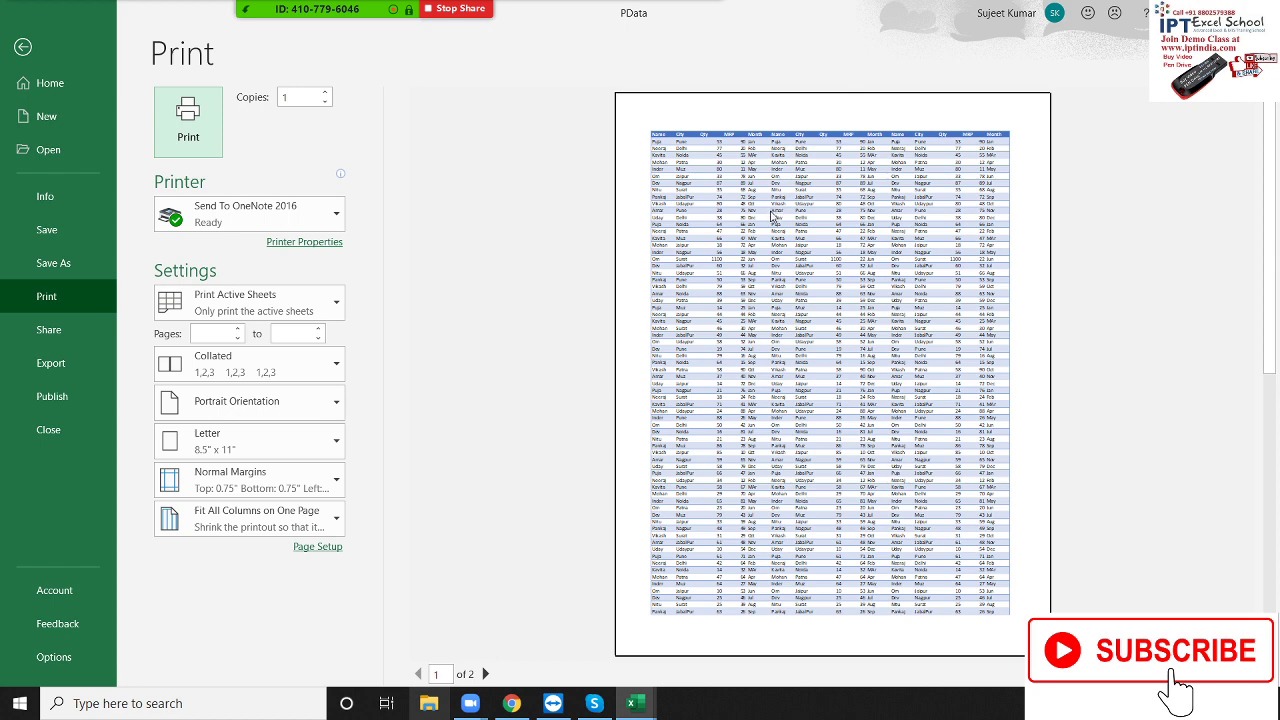
{"action": "key", "text": "Escape"}
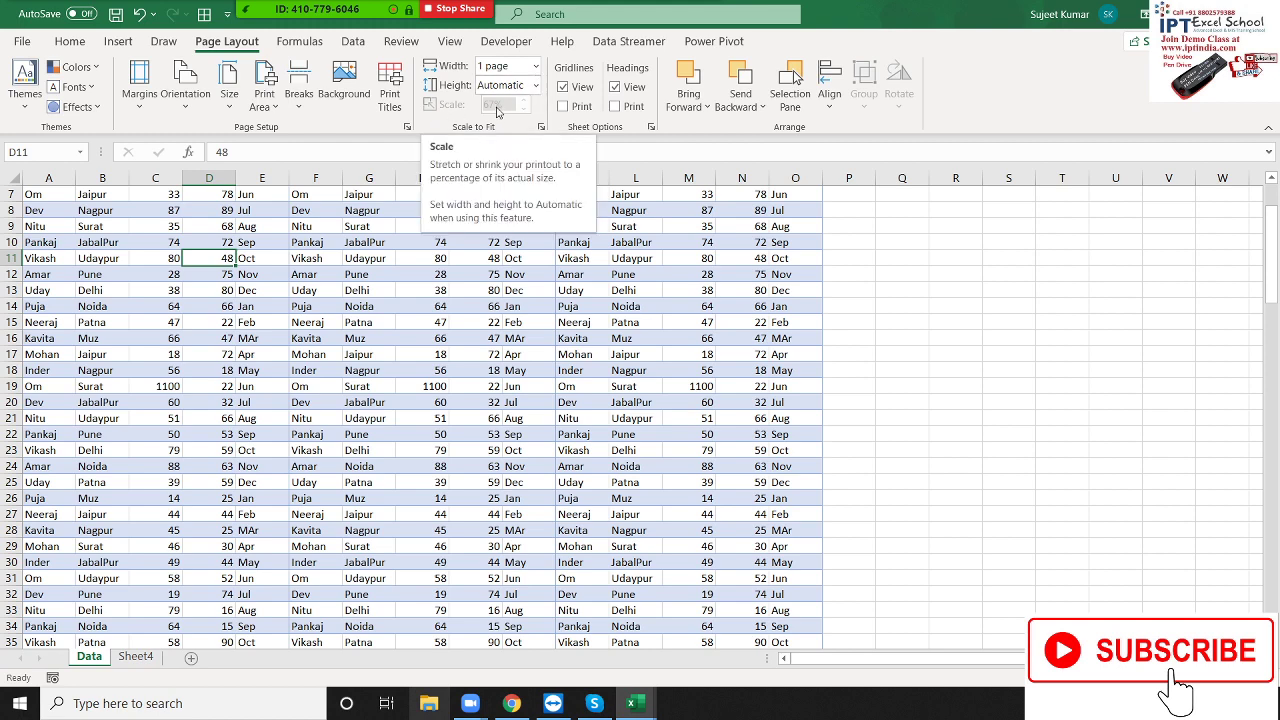
- Turn on printed gridlines and row/column headings, then preview the two-page printout
{"action": "left_click_drag", "start_coordinate": [298, 210], "coordinate": [425, 354]}
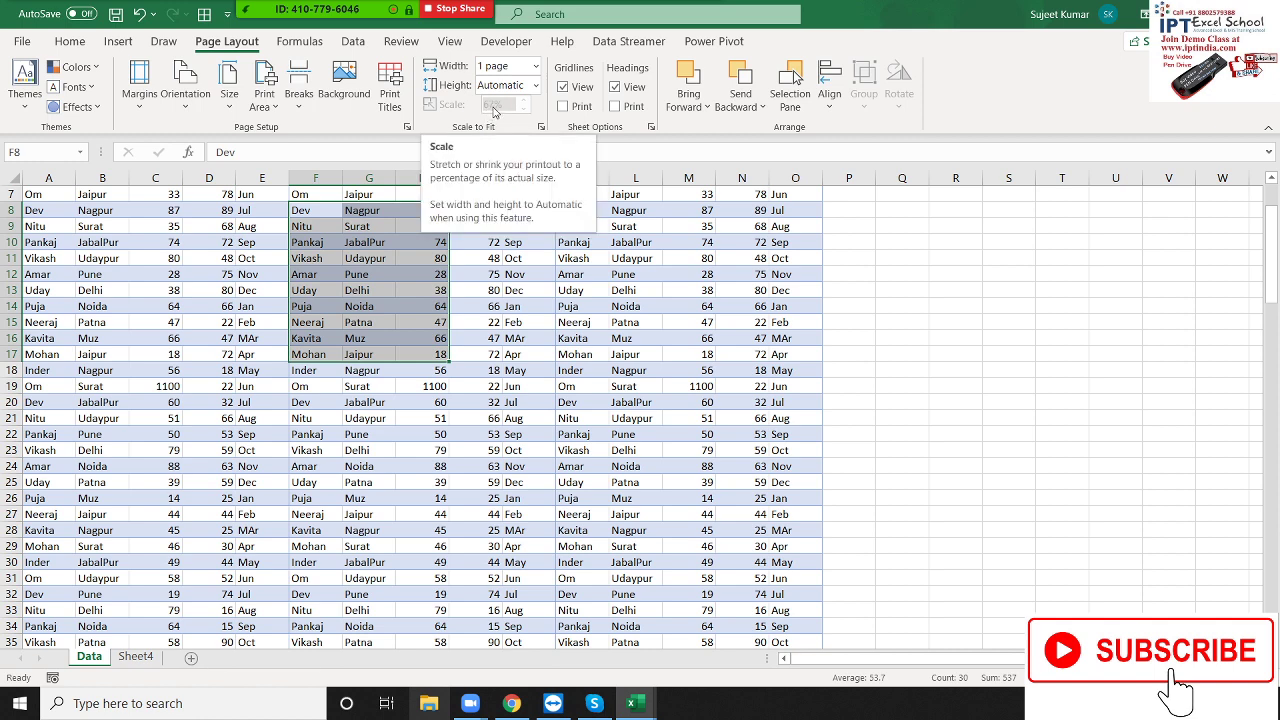
{"action": "left_click", "coordinate": [563, 87]}
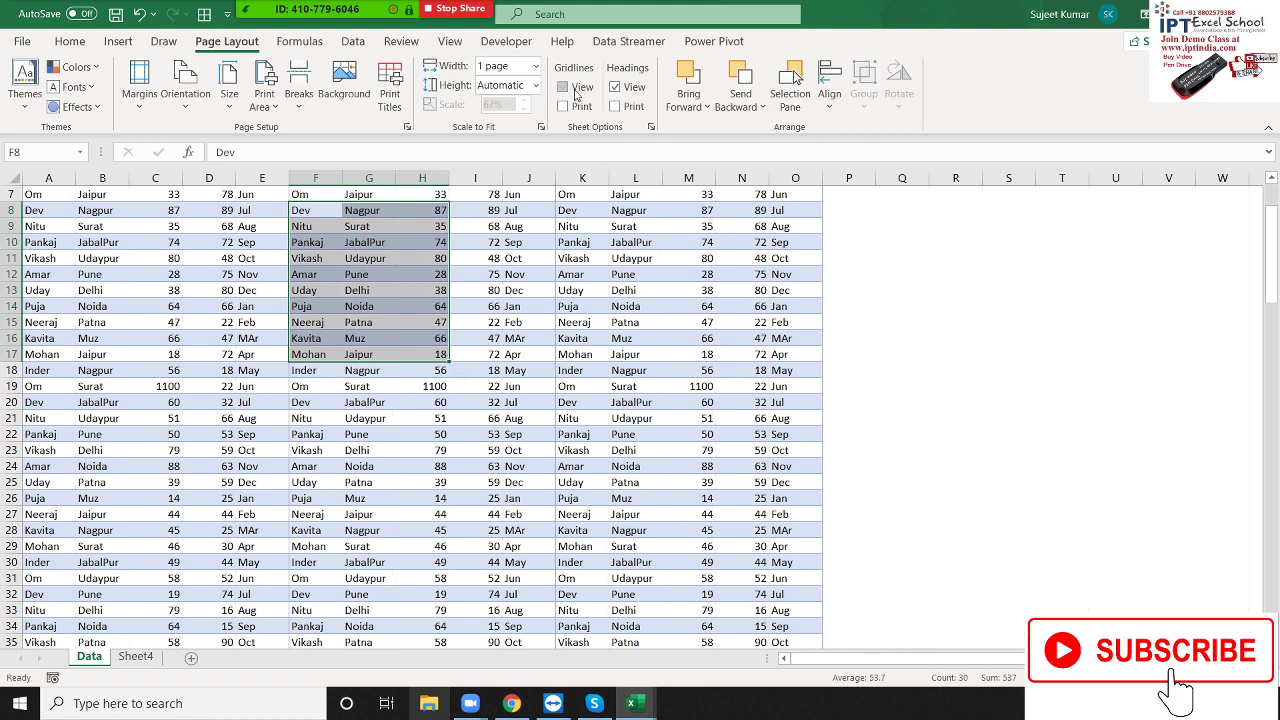
{"action": "left_click", "coordinate": [576, 92]}
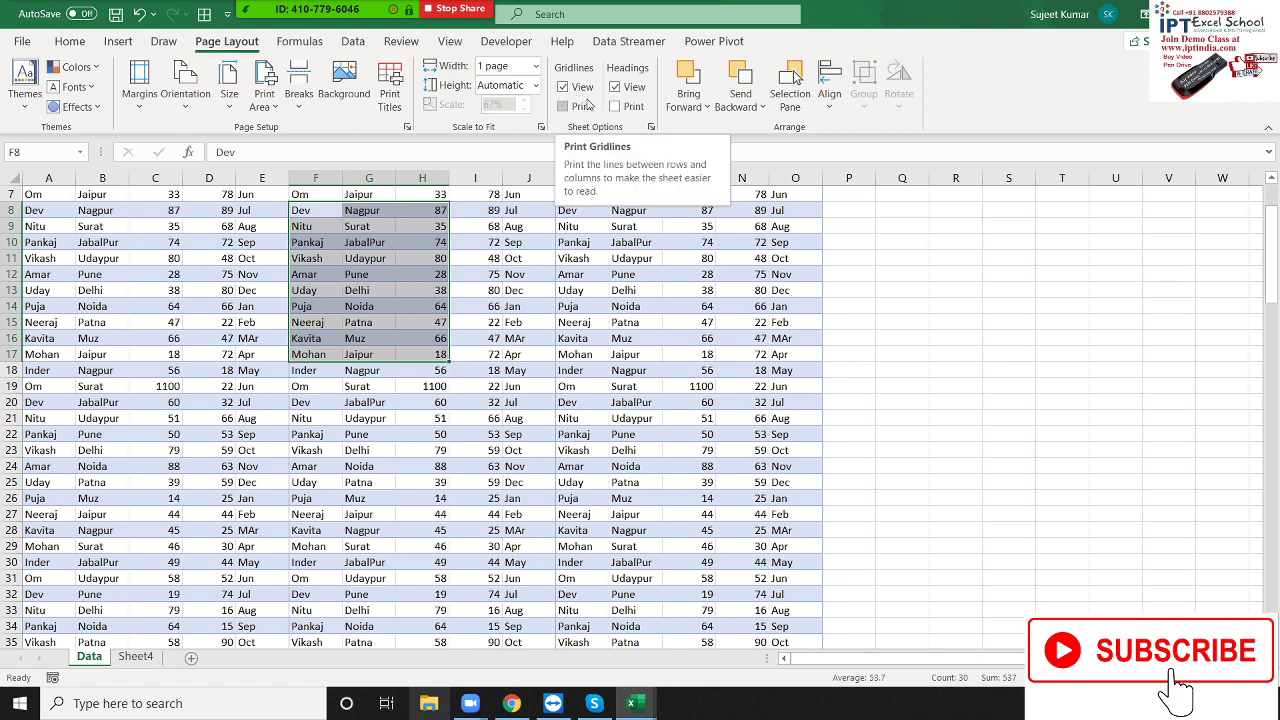
{"action": "left_click", "coordinate": [630, 94]}
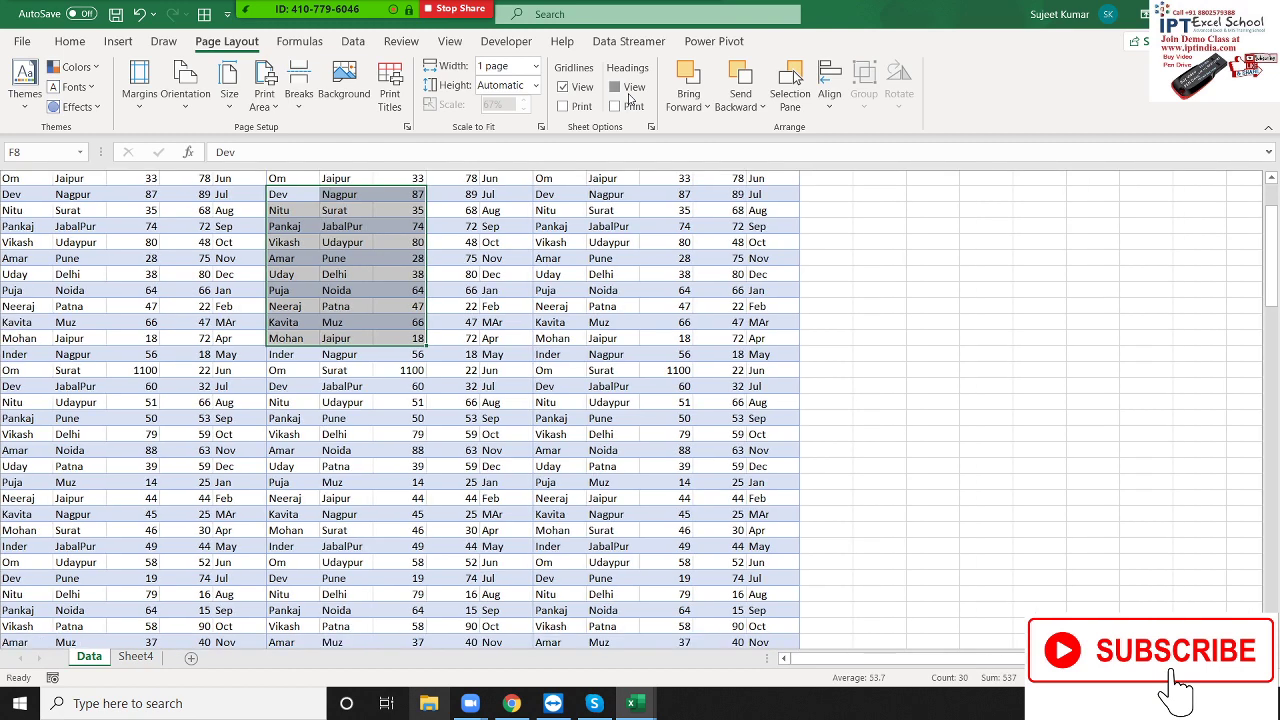
{"action": "left_click", "coordinate": [631, 94]}
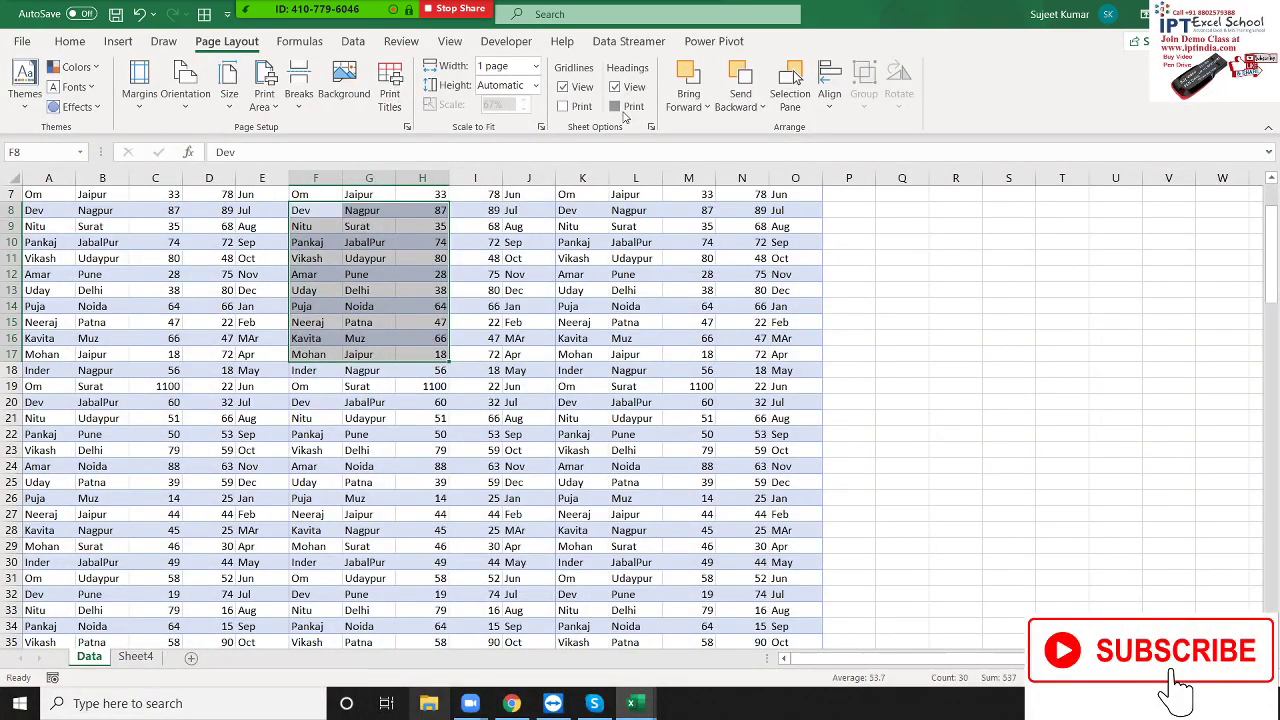
{"action": "key", "text": "ctrl+p"}
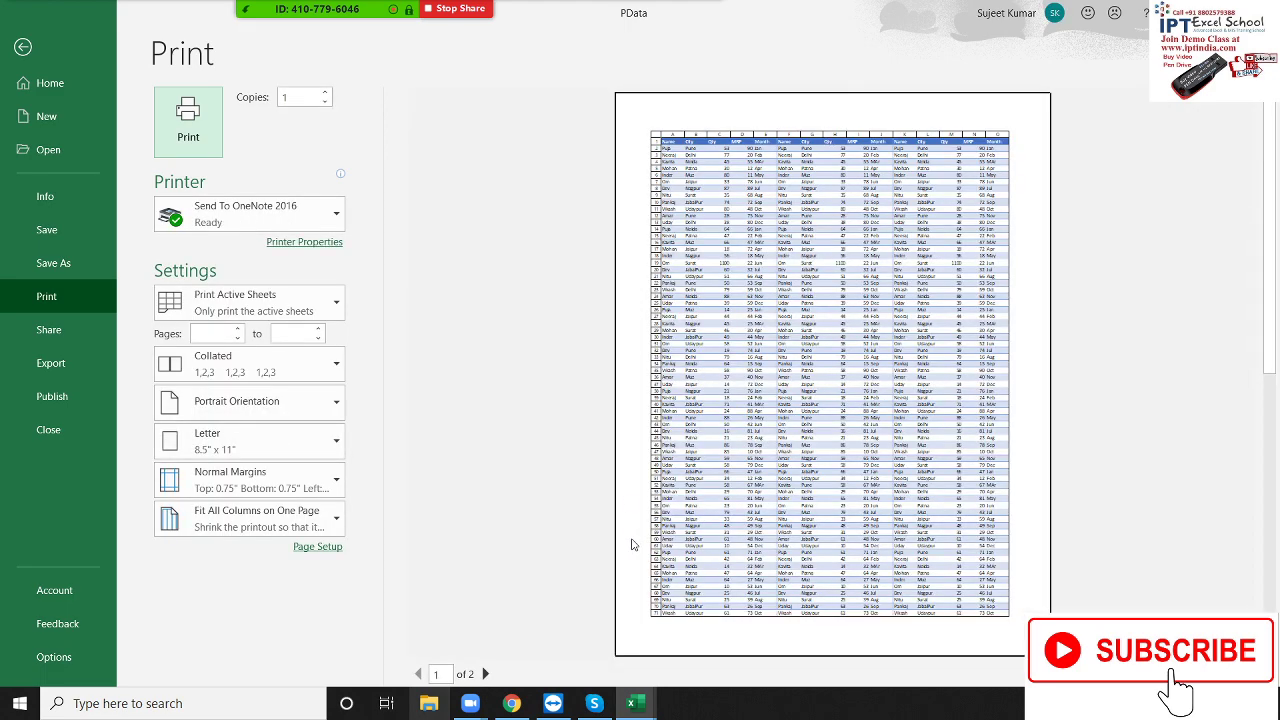
- Close the preview, minimise Excel to the desktop, and open the Zoom participants list of 7 attendees
{"action": "key", "text": "Escape"}
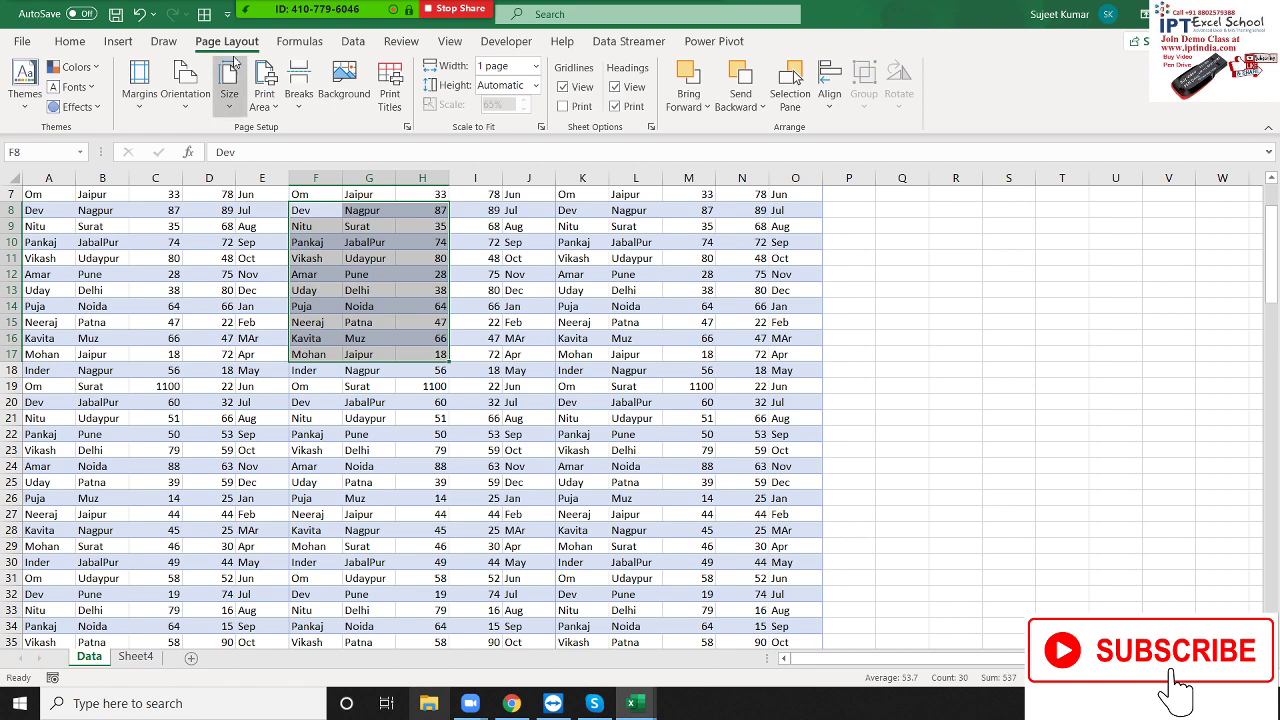
{"action": "left_click", "coordinate": [299, 41]}
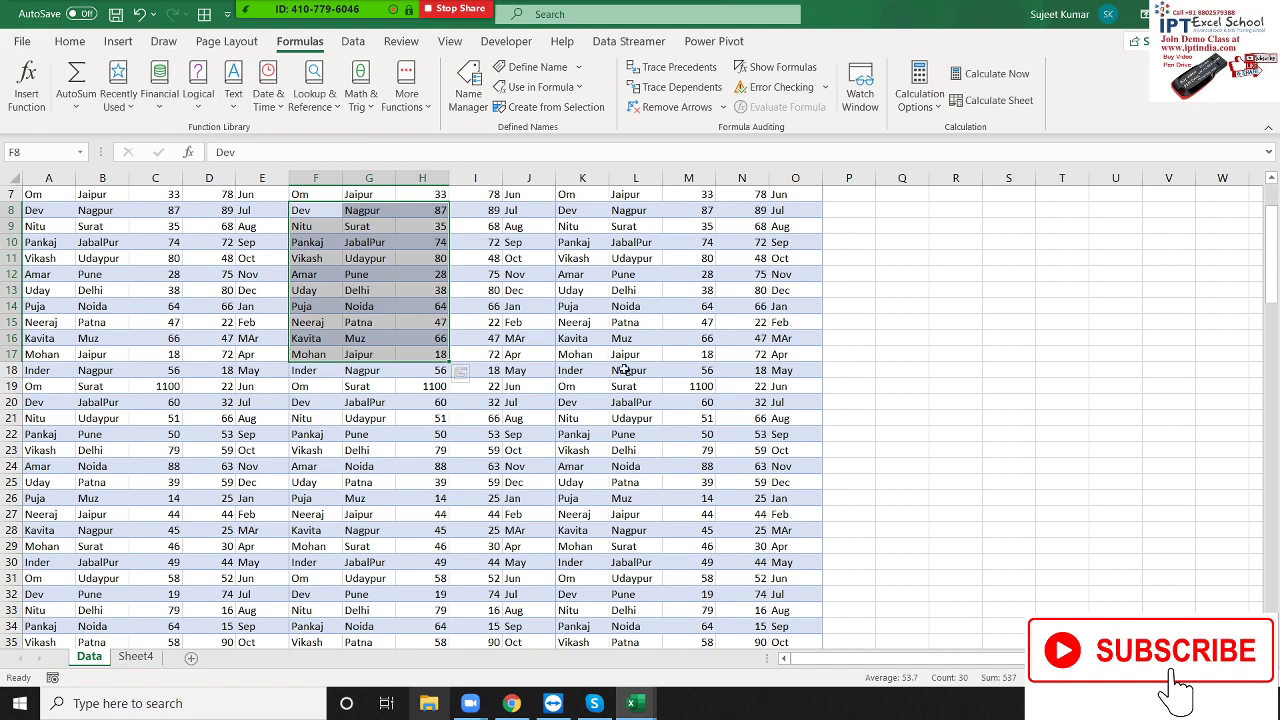
{"action": "key", "text": "super+d"}
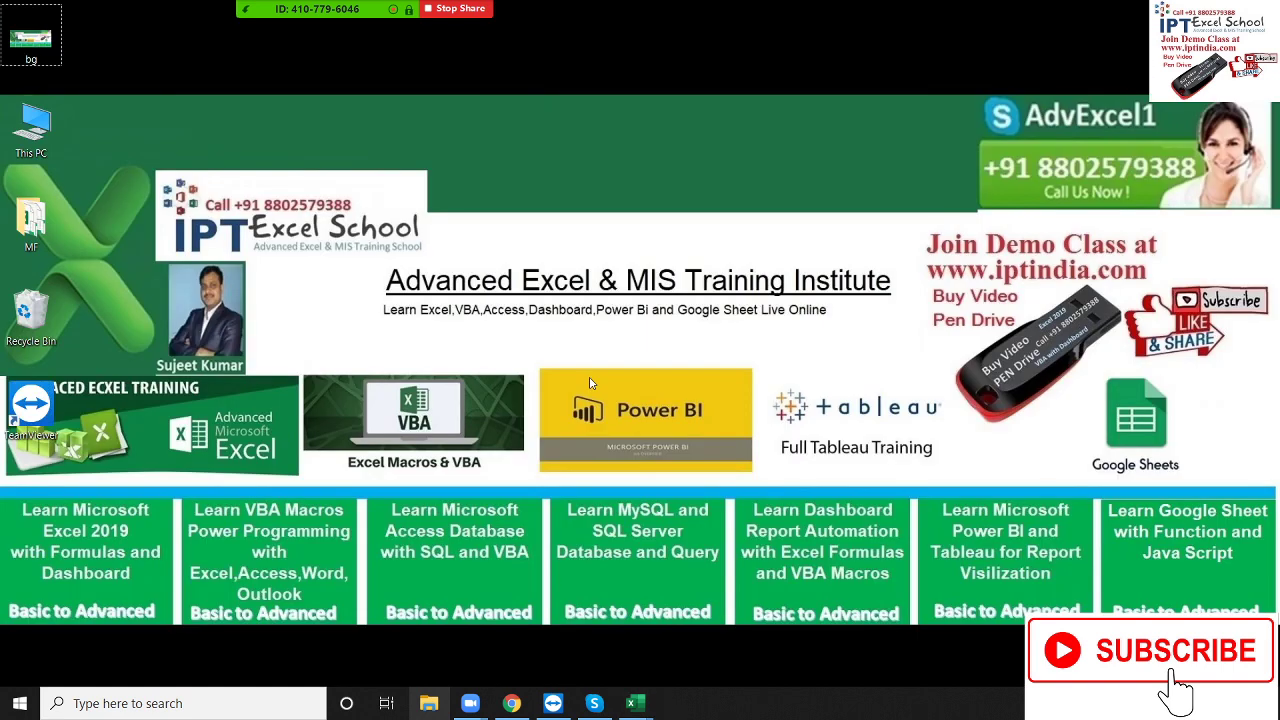
{"action": "left_click", "coordinate": [308, 25]}
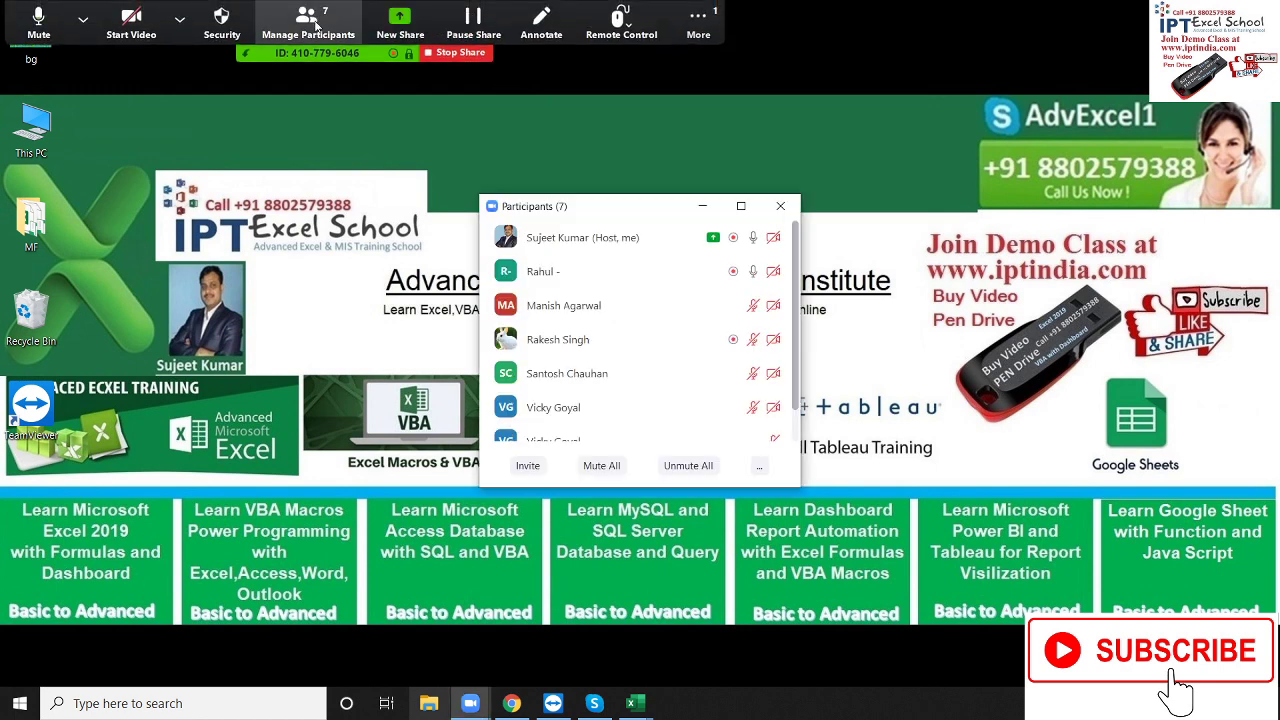